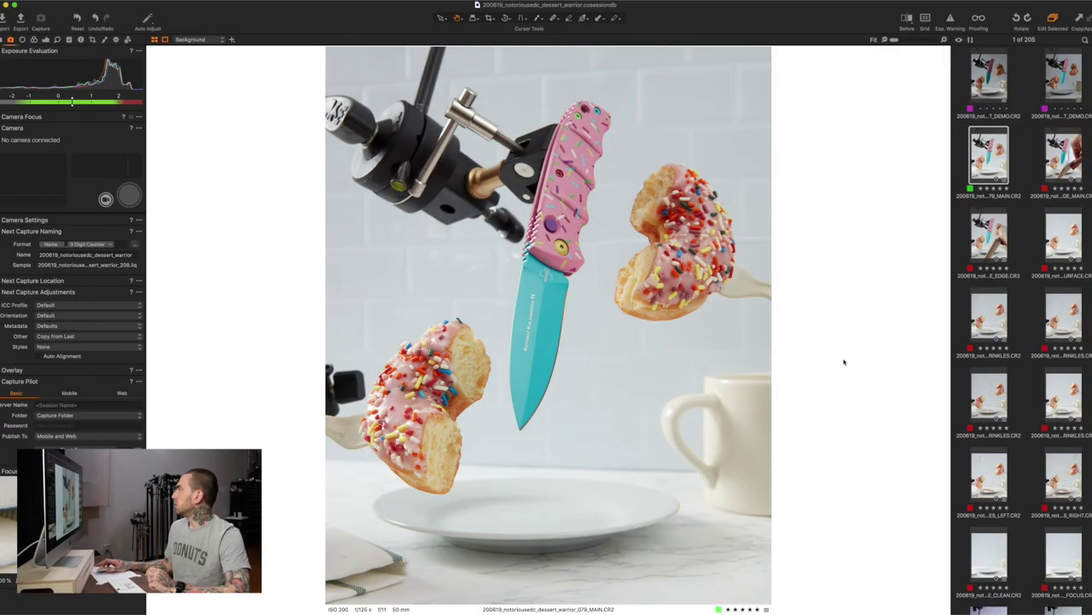
# Compare the LEFT_LIGHT_DEMO and RIGHT_LIGHT_DEMO shots, and view the 073_BLADE_EDGE_MAIN and 074_BLADE_EDGE shots
pyautogui.click(995, 82)
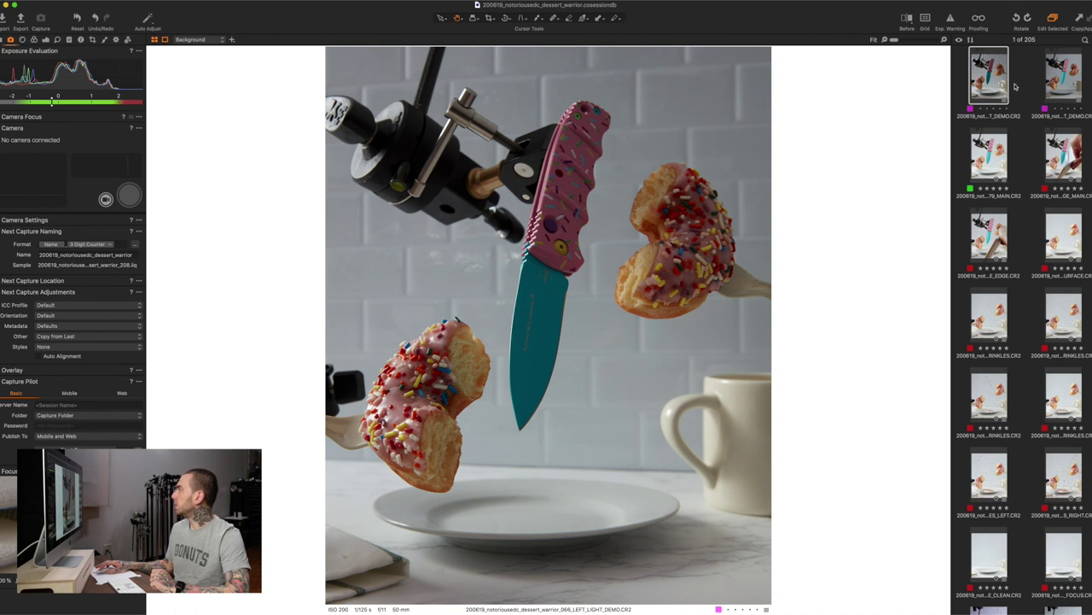
pyautogui.click(1063, 82)
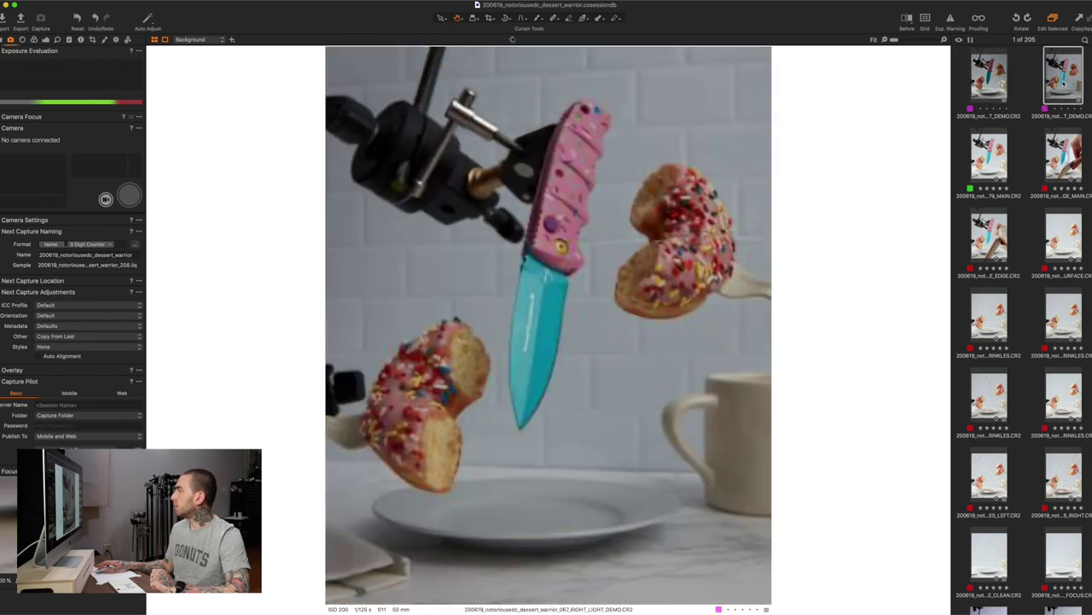
pyautogui.click(992, 78)
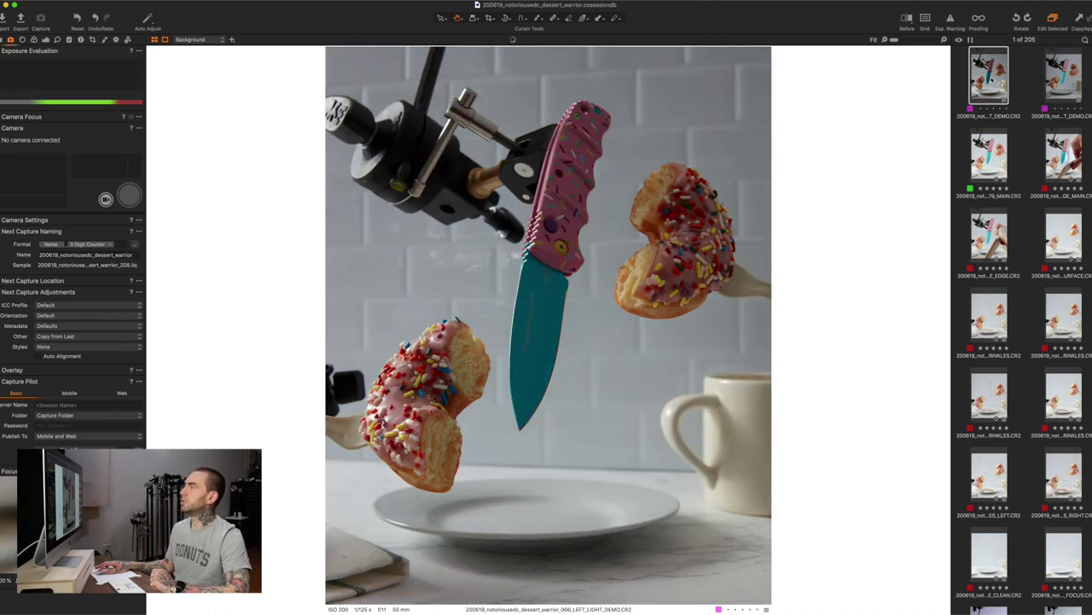
pyautogui.click(1064, 152)
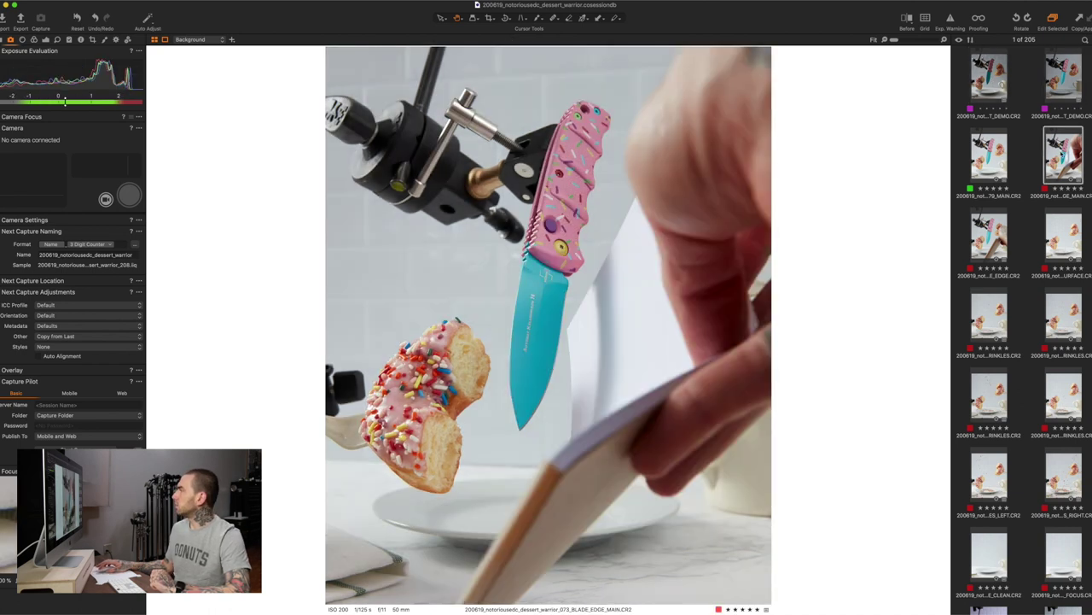
pyautogui.click(1004, 239)
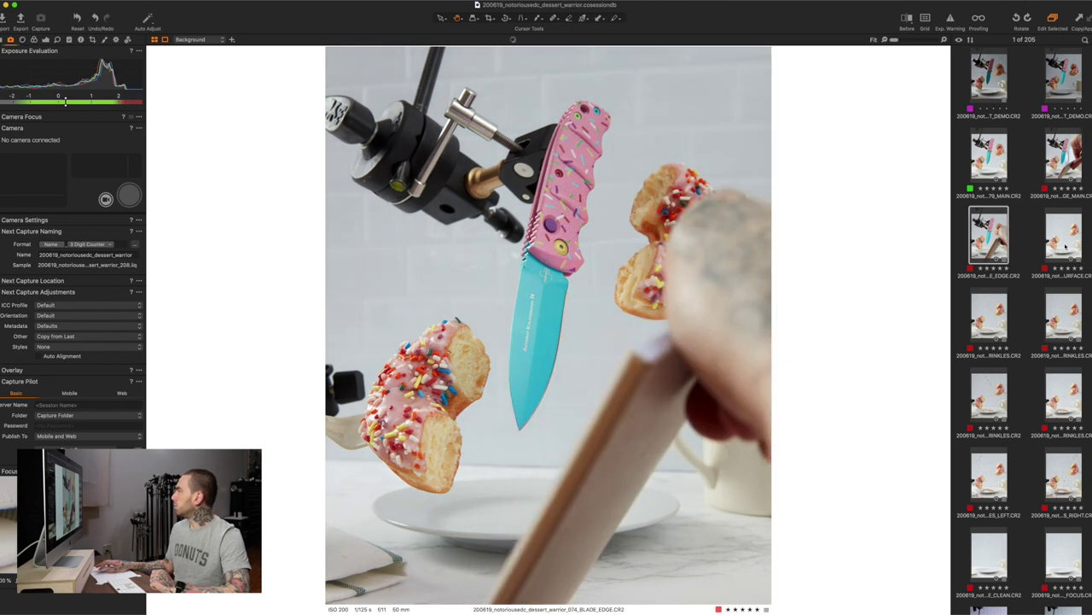
# View the 112_SPRINKLES_SURFACE shot and step through the RAINING_SPRINKLES shots up to 150_RAINING_SPRINKLES_RIGHT
pyautogui.click(1073, 245)
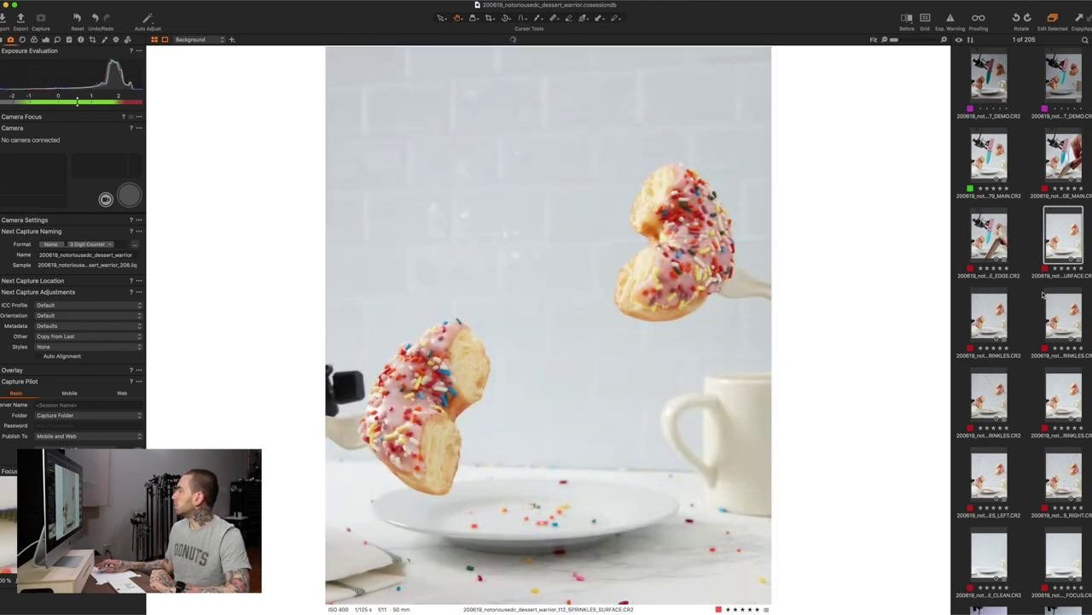
pyautogui.click(989, 323)
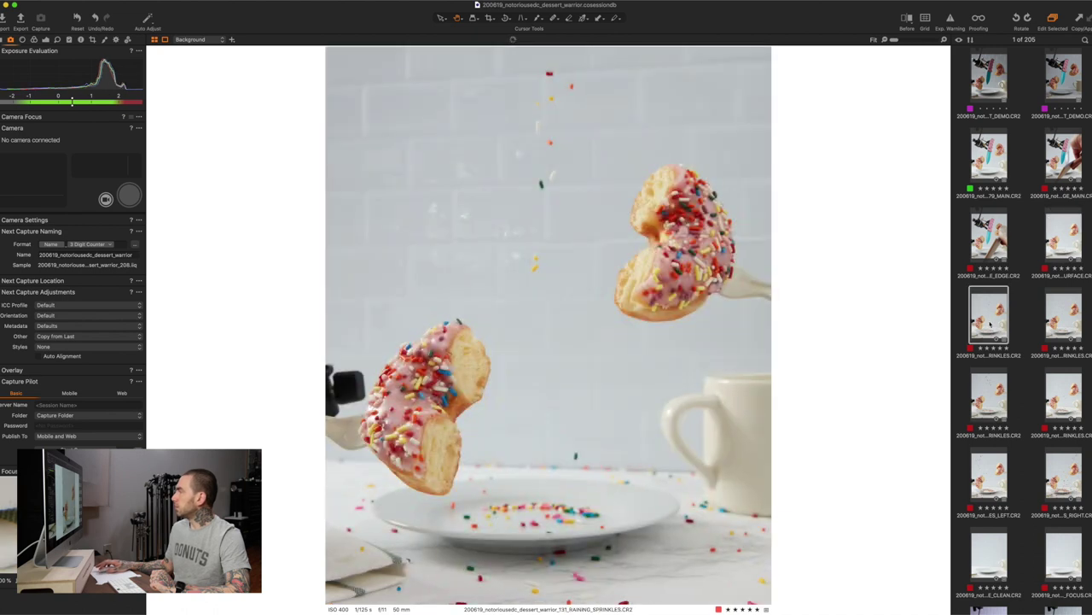
pyautogui.click(1059, 325)
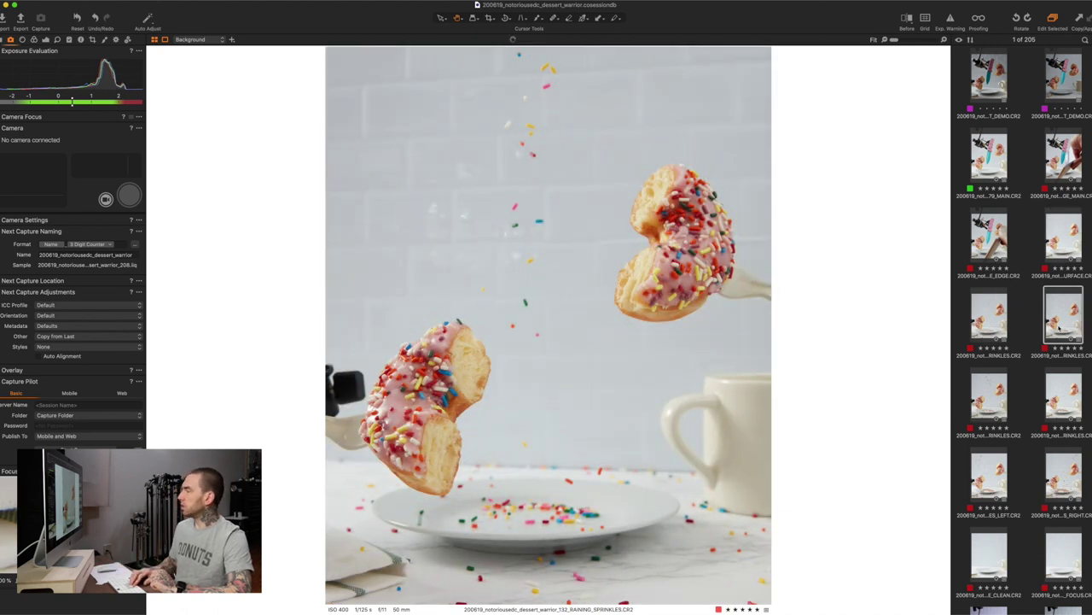
pyautogui.press('Down')
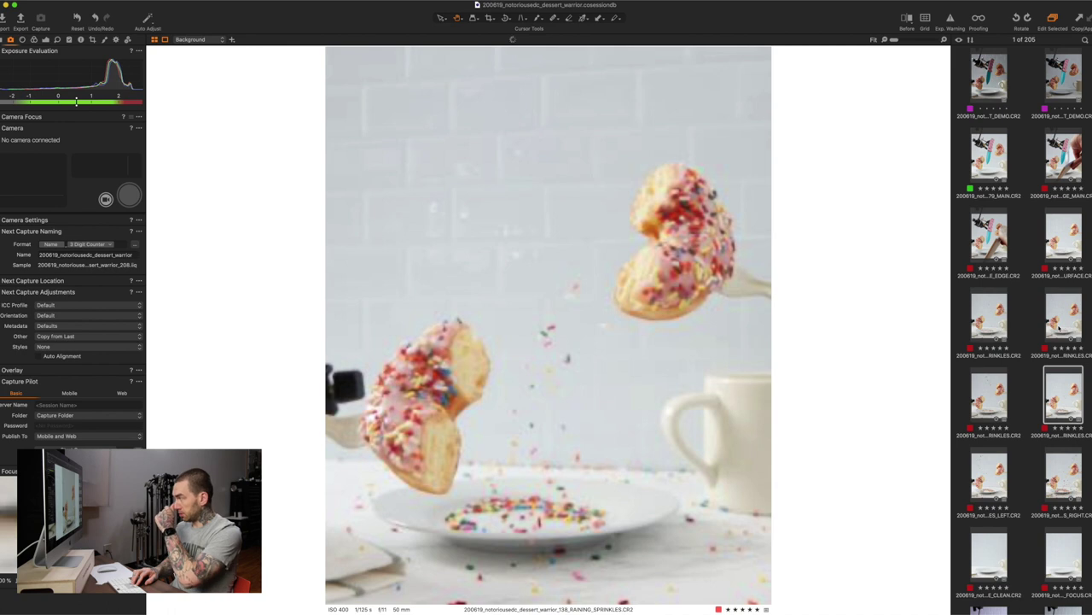
pyautogui.press('Right')
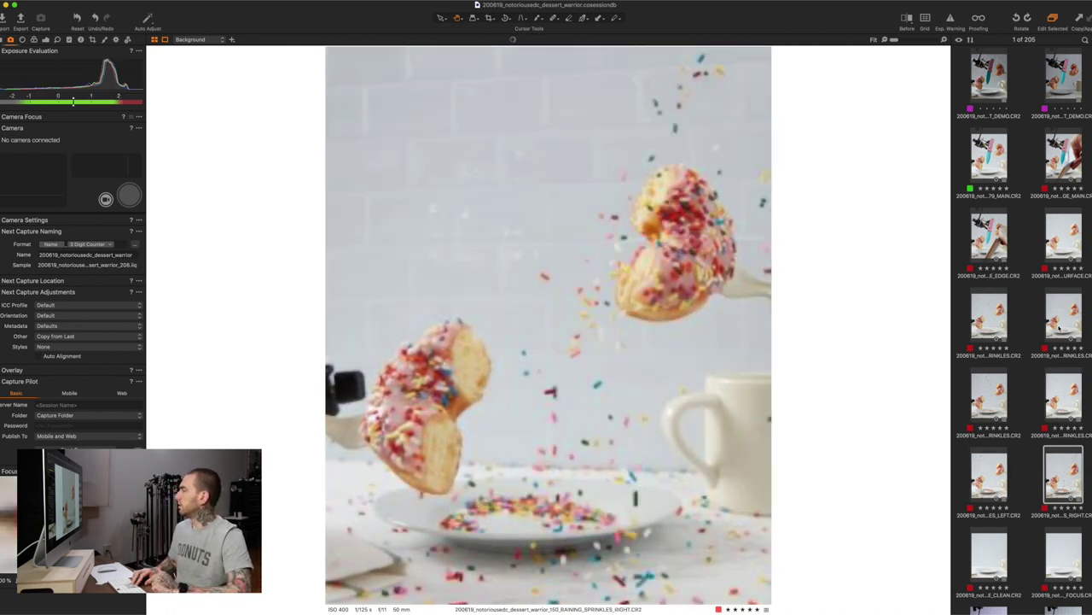
pyautogui.press('Right')
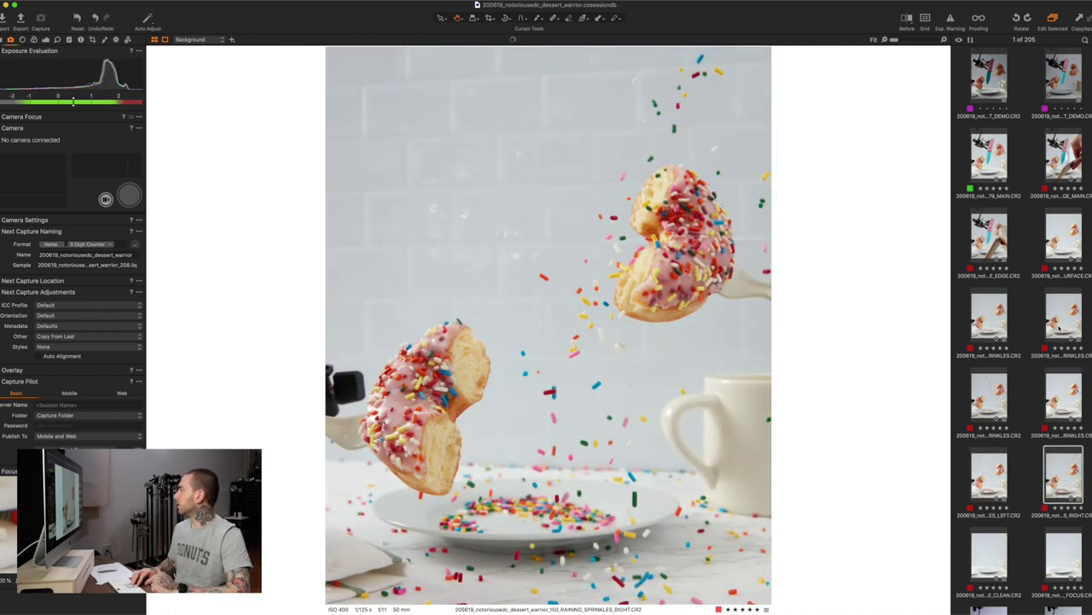
# Compare the background plates 194_BG_PLATE_CLEAN and 195_PLATE_FOCUS
pyautogui.press('Right')
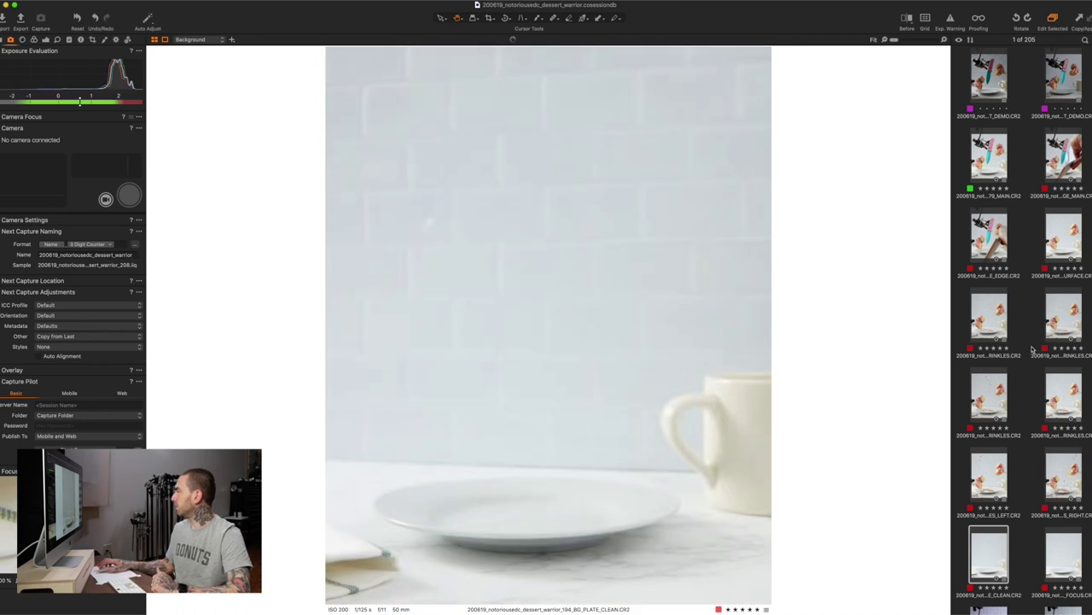
pyautogui.scroll(-2, 1043, 348)
pyautogui.scroll(-3, 1043, 350)
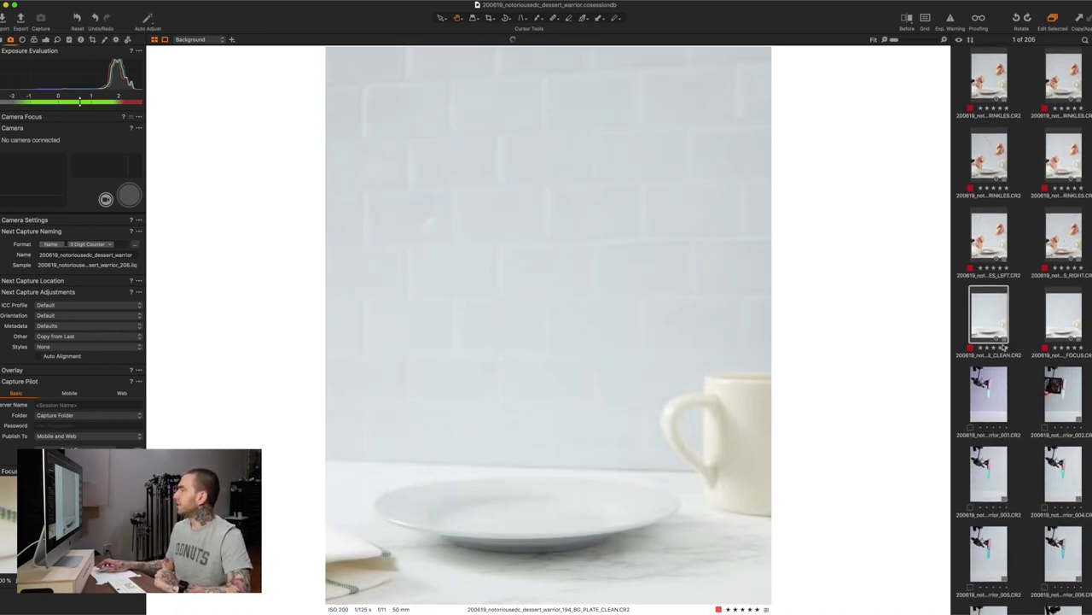
pyautogui.click(1063, 325)
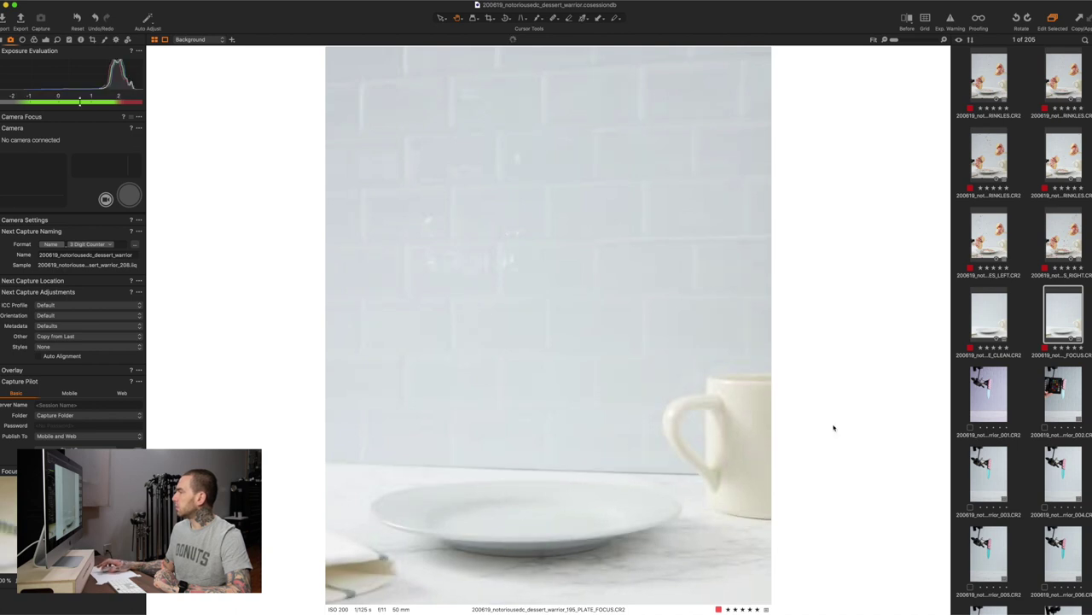
pyautogui.click(990, 321)
pyautogui.scroll(3, 990, 321)
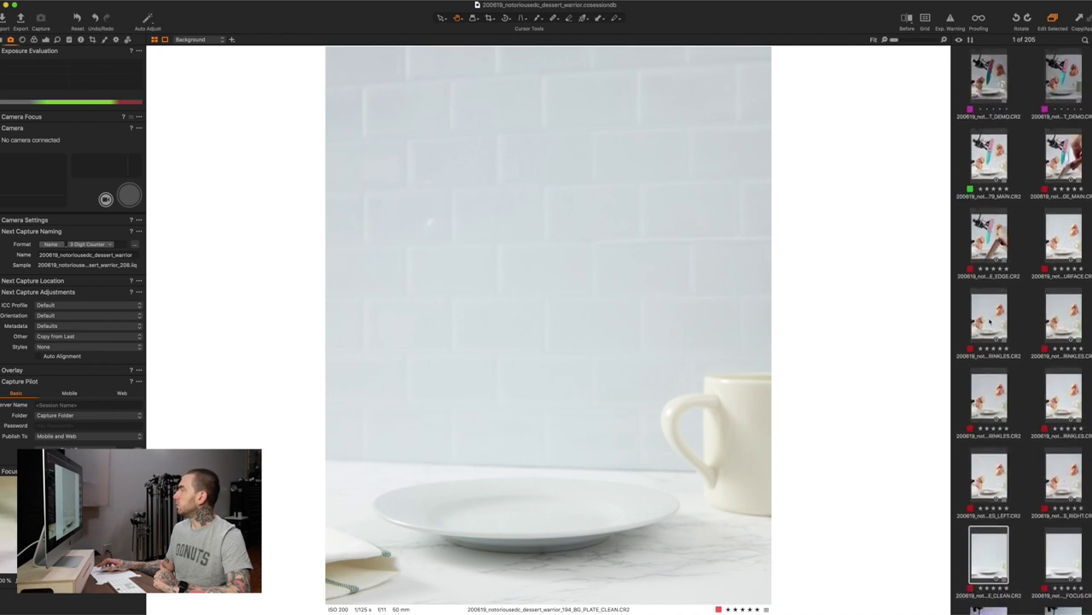
# Switch to Finder and open 200619_notoriousedc_dessert_warrior_079_MAIN.tif from the TIF folder in Photoshop
pyautogui.press('super+Tab')
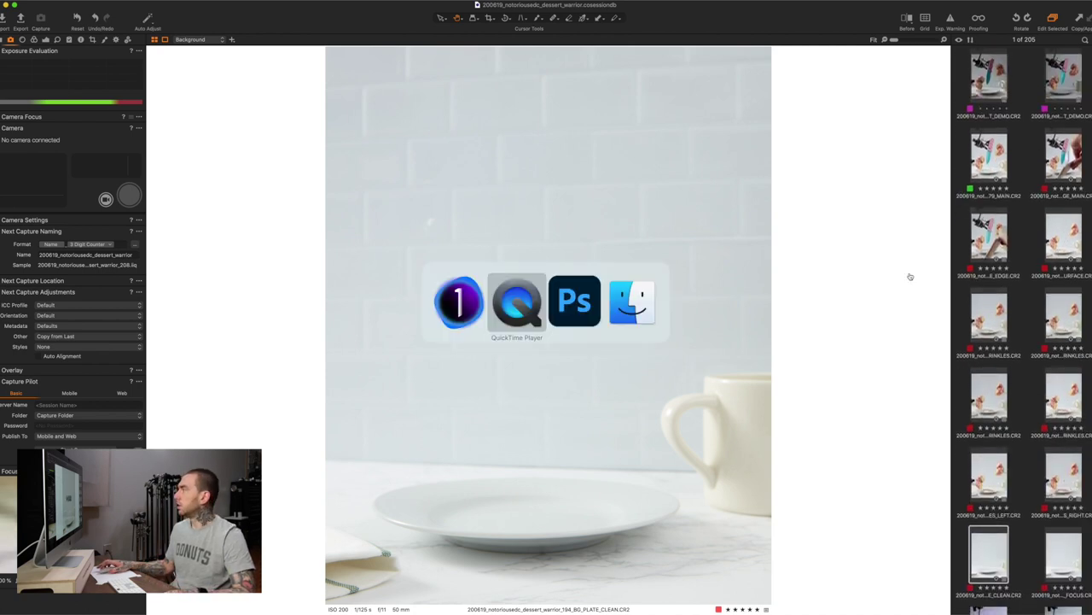
pyautogui.press('super+Tab')
pyautogui.press('super+Tab')
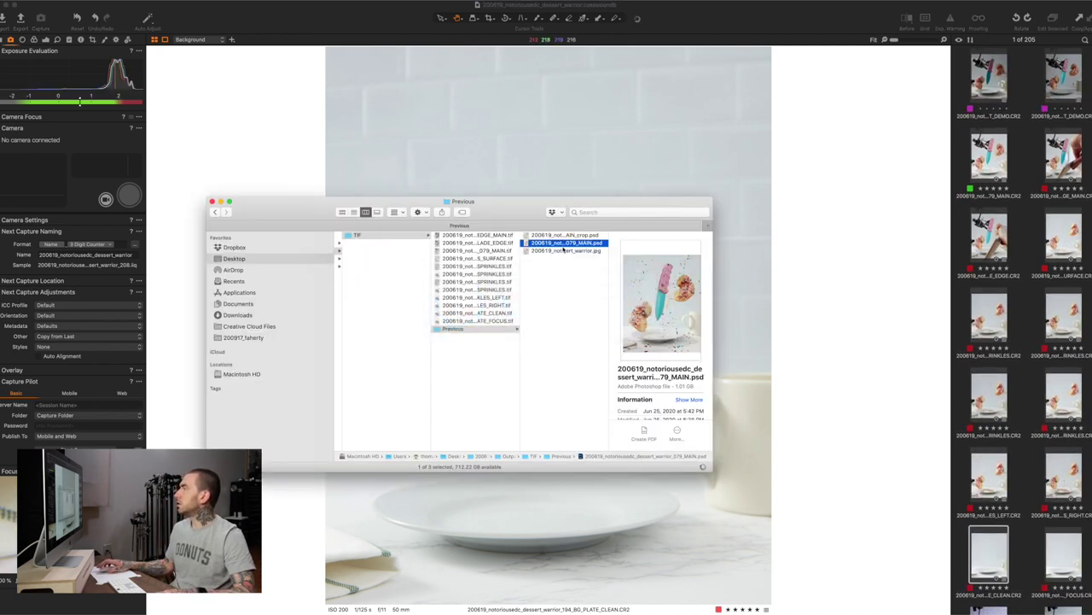
pyautogui.click(381, 29)
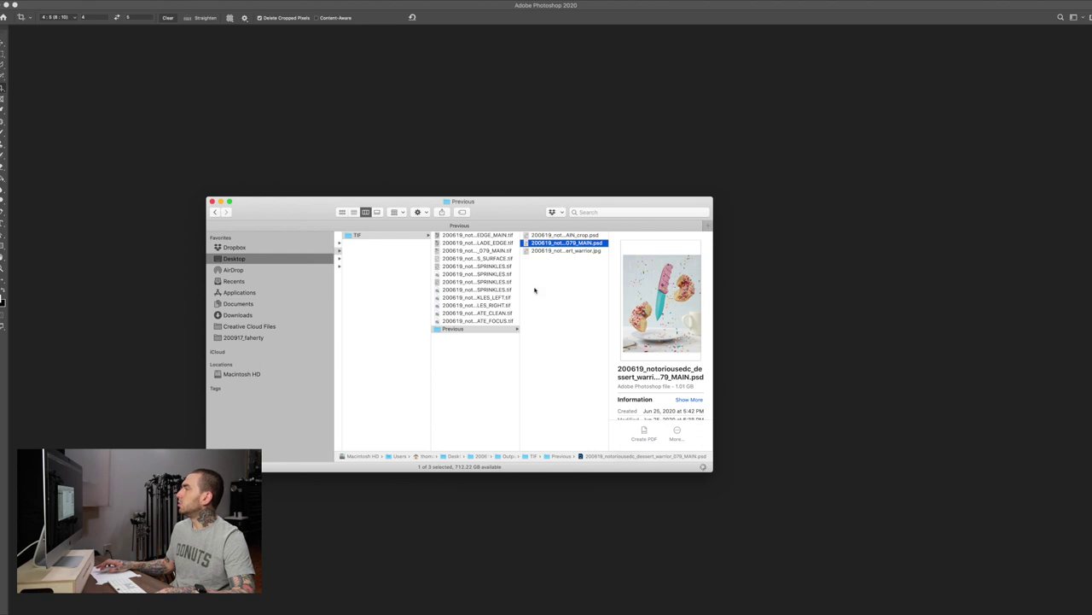
pyautogui.click(503, 251)
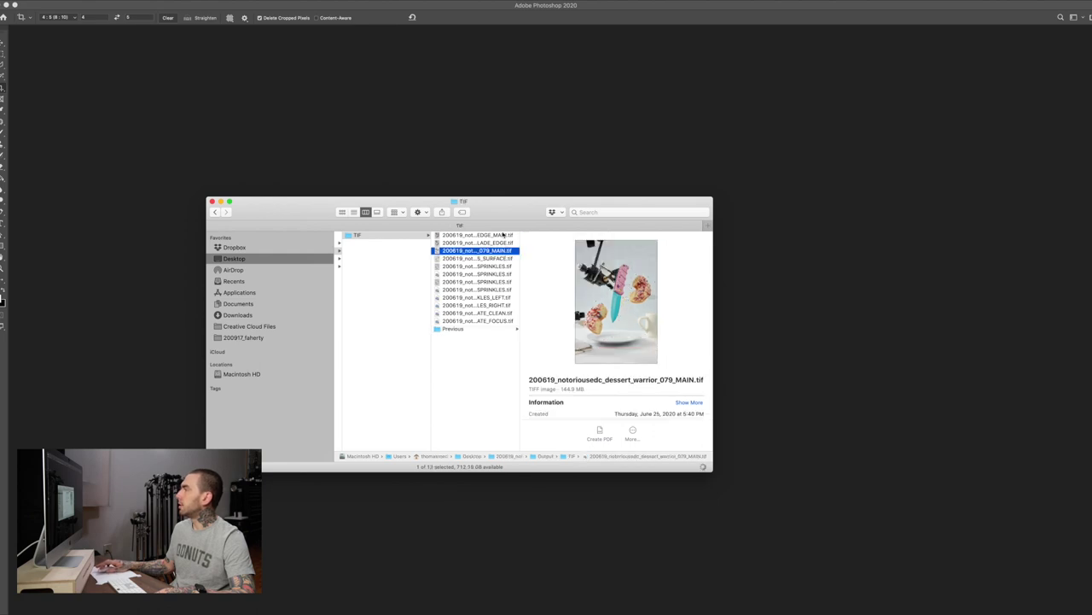
pyautogui.click(504, 244)
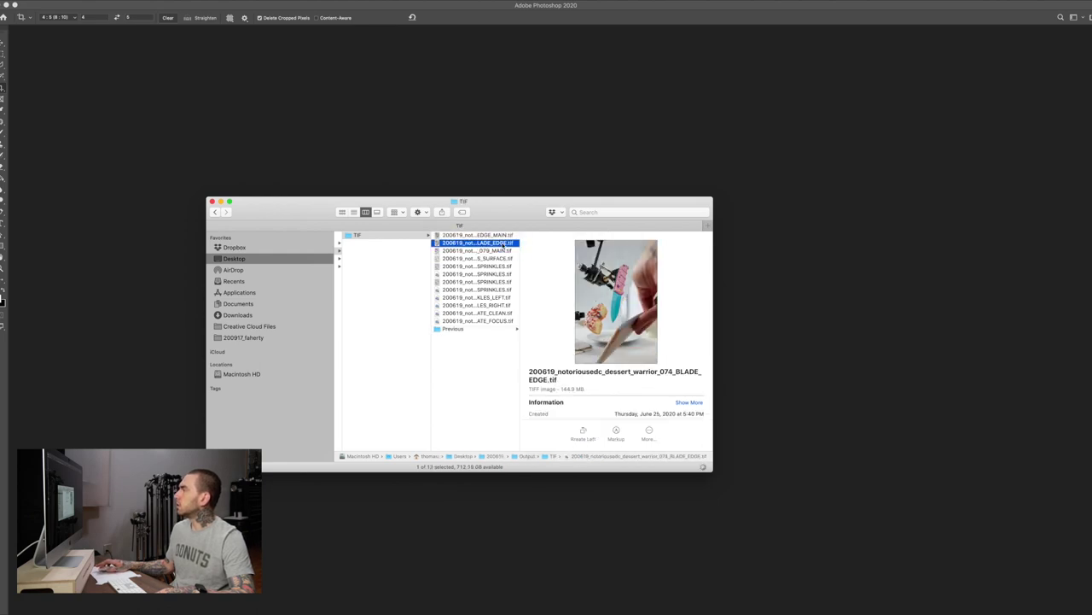
pyautogui.click(488, 251)
pyautogui.moveTo(488, 250); pyautogui.dragTo(497, 595)
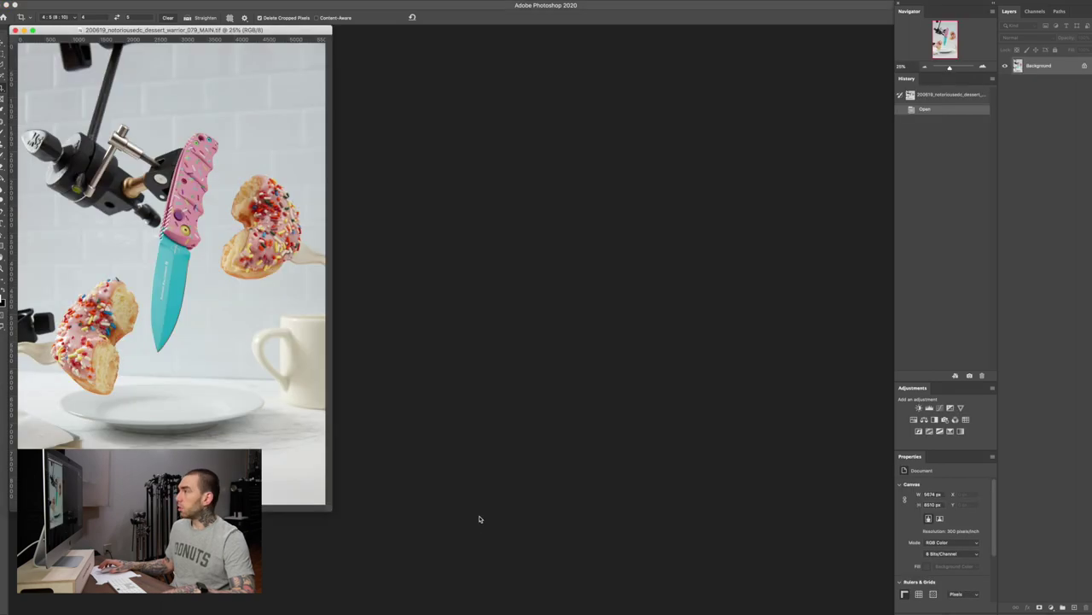
# Switch to Finder, tag the 079_MAIN.tif file green, and widen the file name column with the window placed beside the image
pyautogui.press('super+Tab')
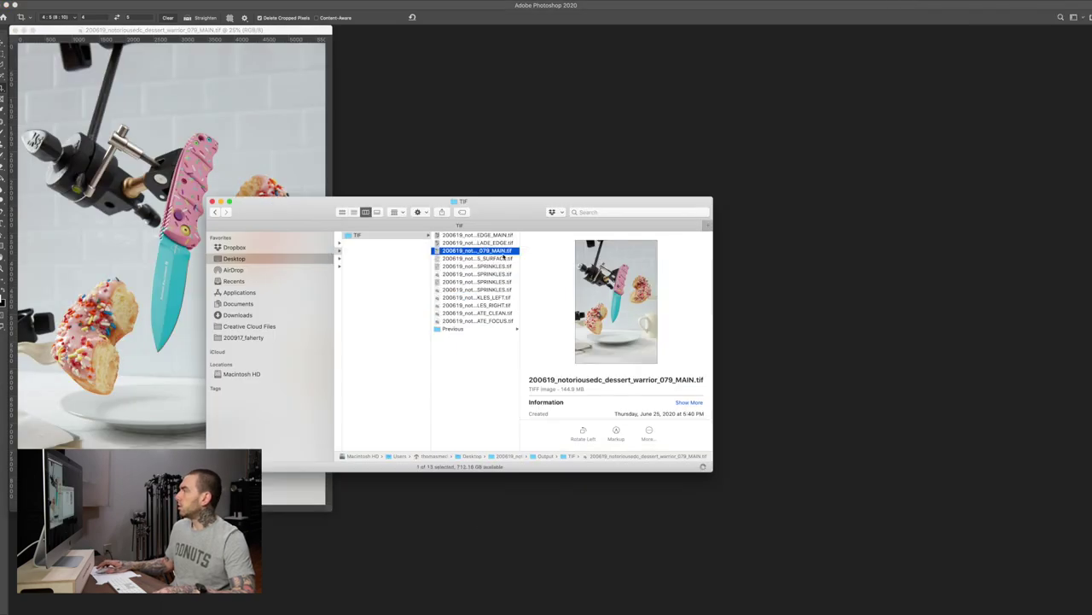
pyautogui.rightClick(504, 255)
pyautogui.click(533, 476)
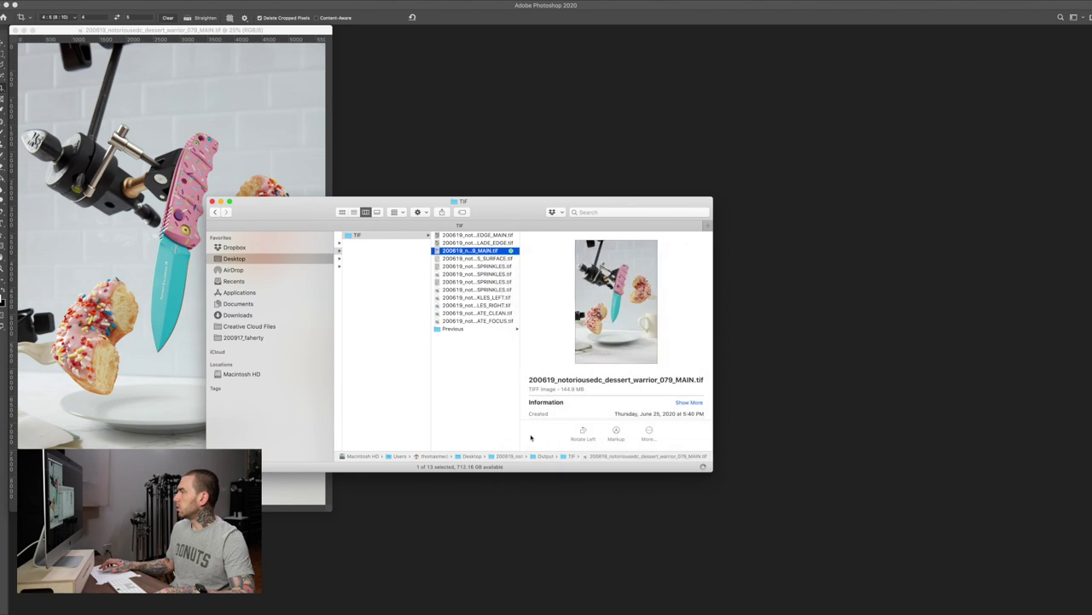
pyautogui.moveTo(521, 436); pyautogui.dragTo(605, 436)
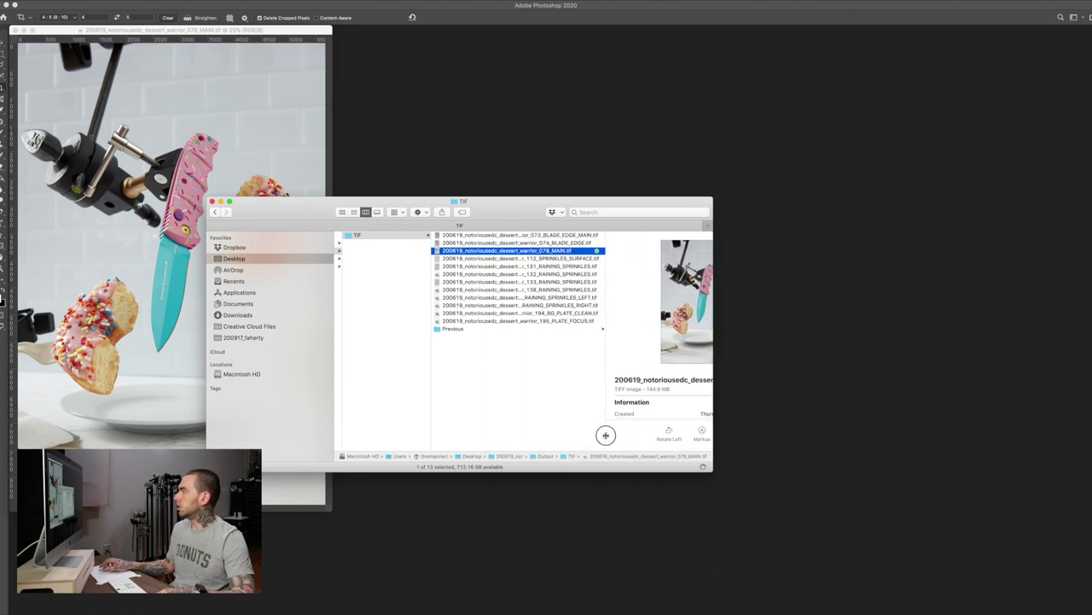
pyautogui.moveTo(504, 211); pyautogui.dragTo(624, 219)
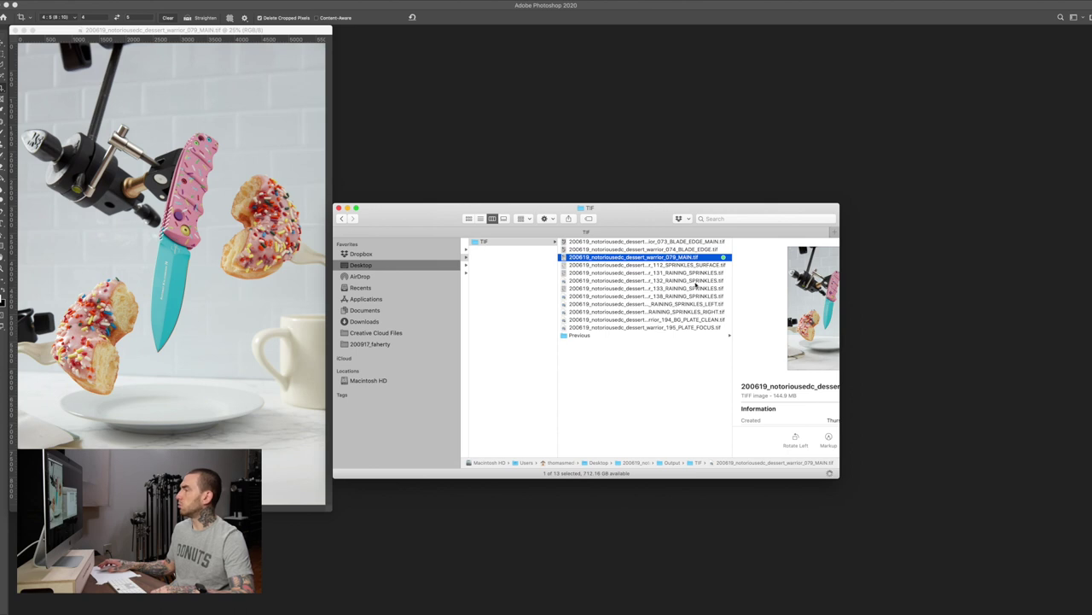
# Switch to Photoshop and convert the Background of 079_MAIN.tif into a regular layer named Layer 0
pyautogui.click(316, 52)
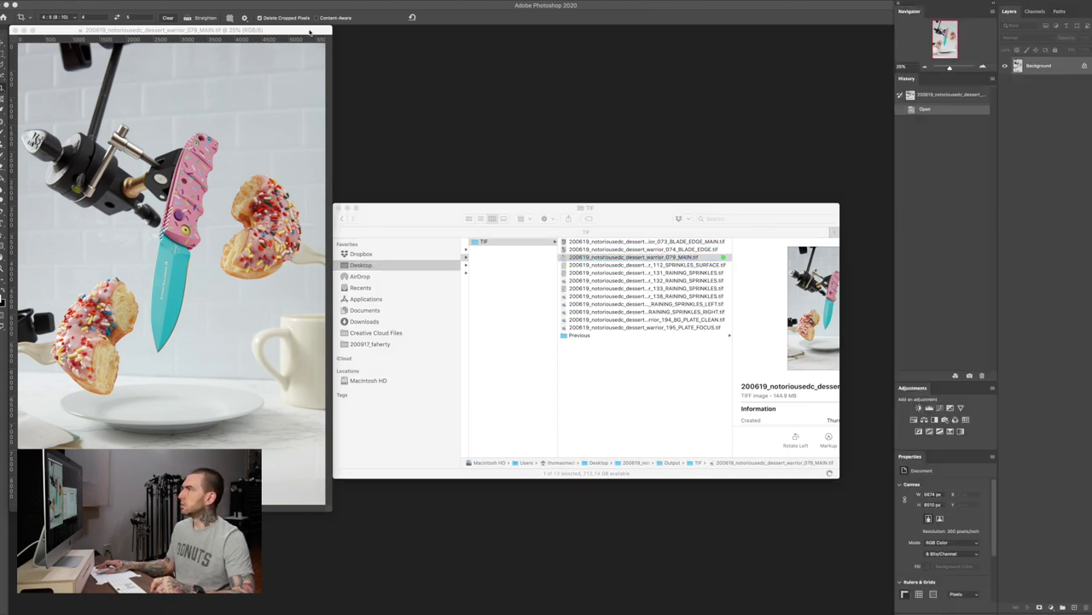
pyautogui.doubleClick(1044, 68)
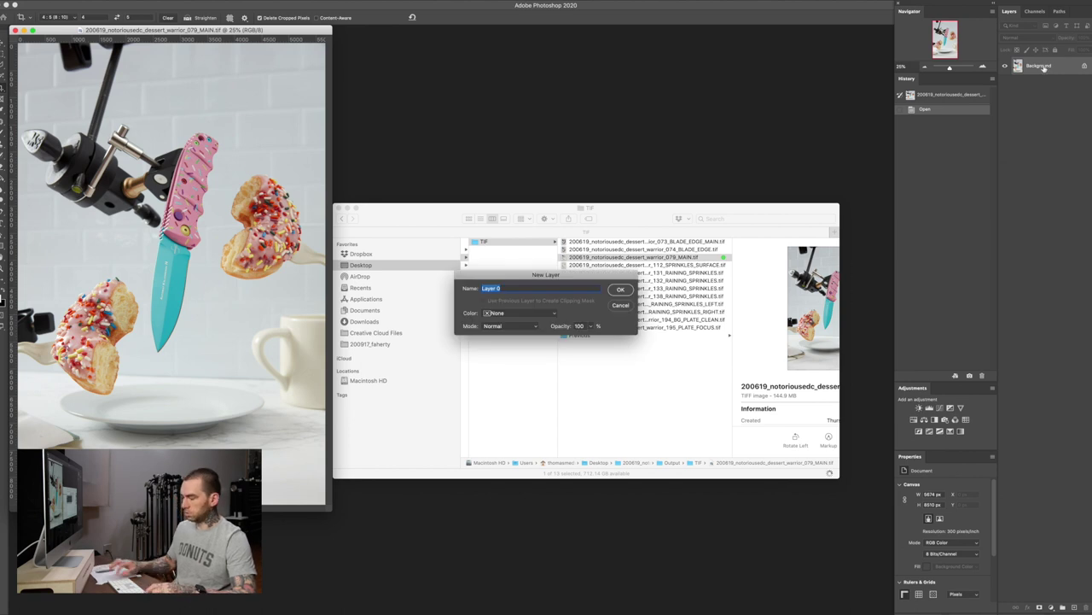
pyautogui.press('Return')
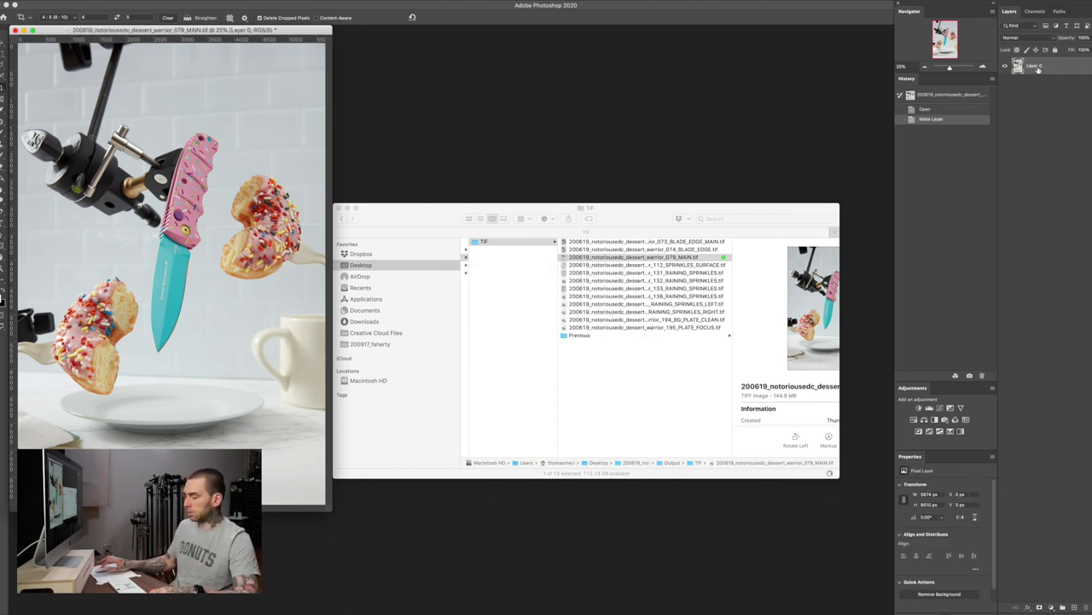
# Duplicate Layer 0 and rename the copy "retouch"
pyautogui.press('super+j')
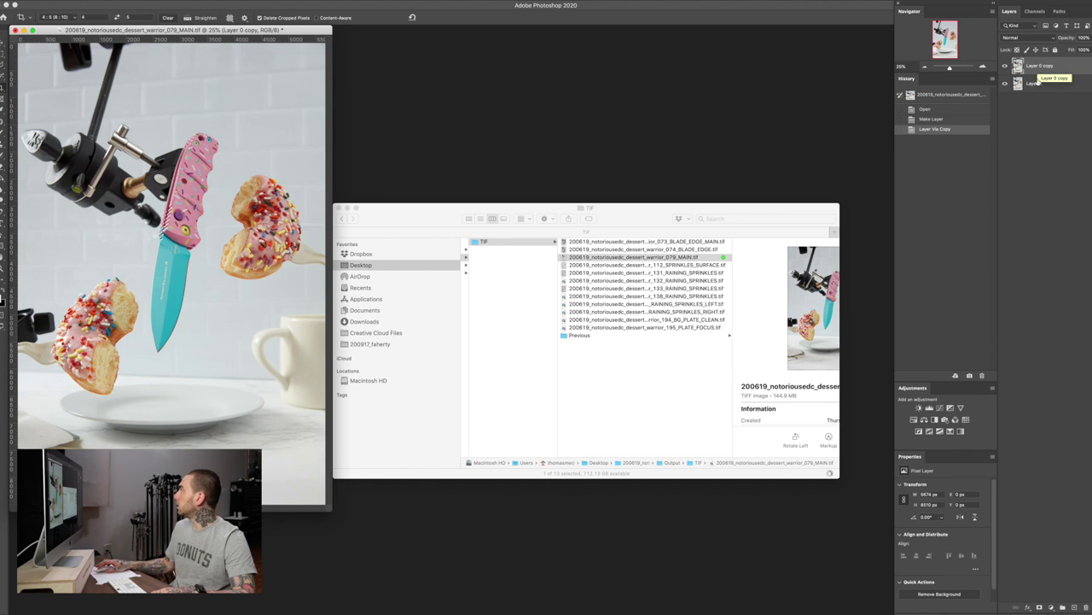
pyautogui.doubleClick(1039, 67)
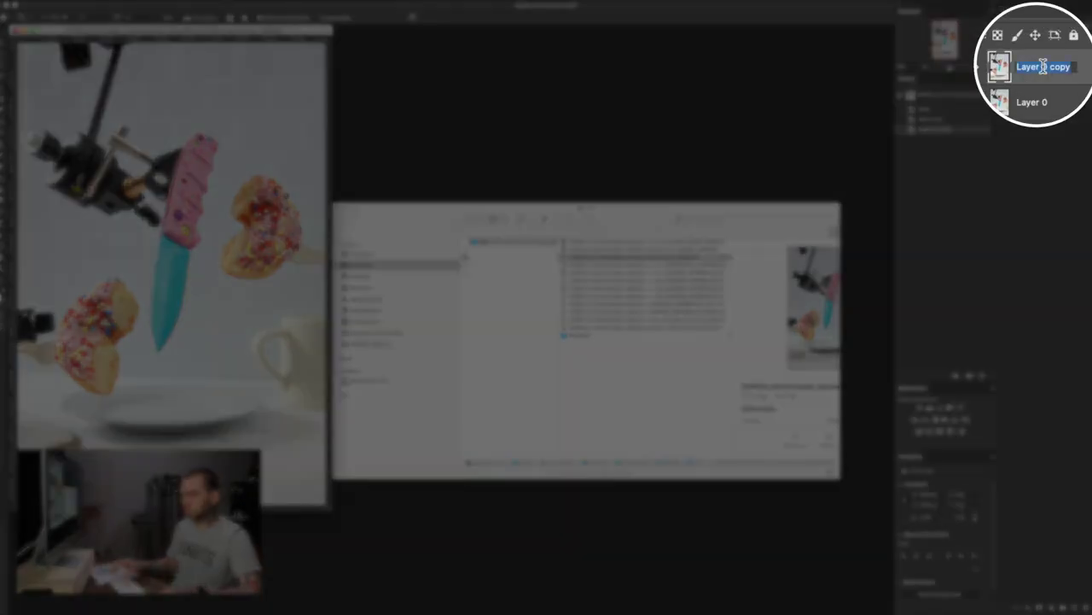
pyautogui.write('retouch')
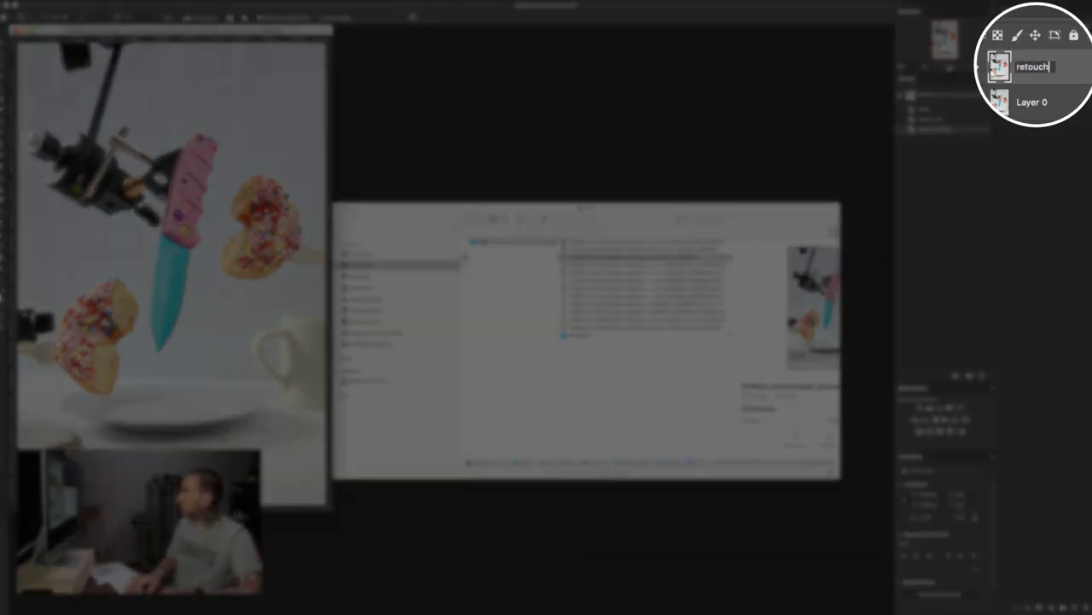
pyautogui.press('Return')
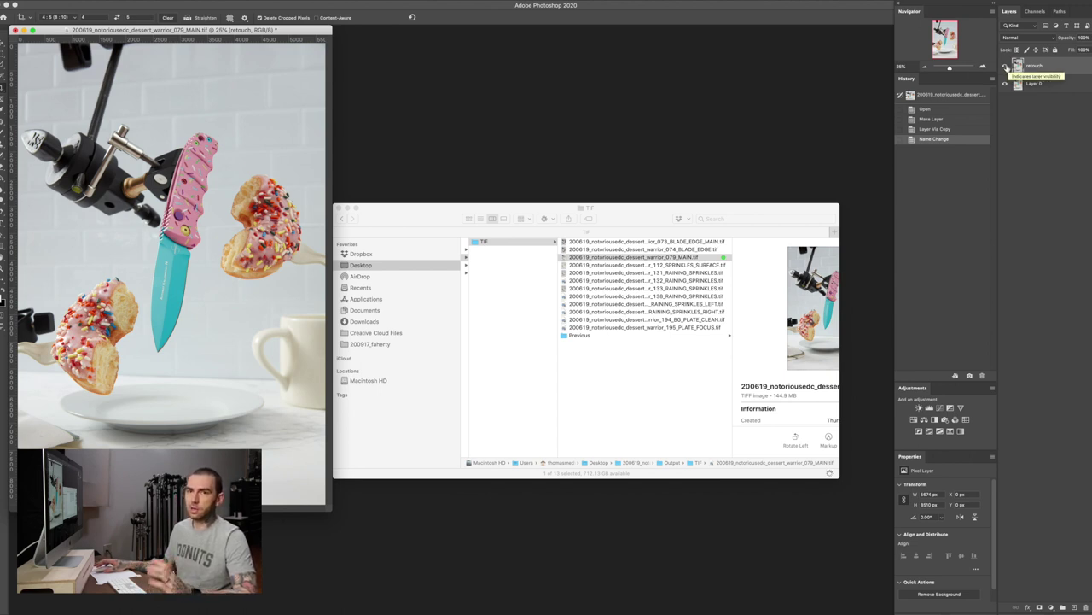
# Hide the retouch layer to compare it with Layer 0, and show it again
pyautogui.click(1006, 66)
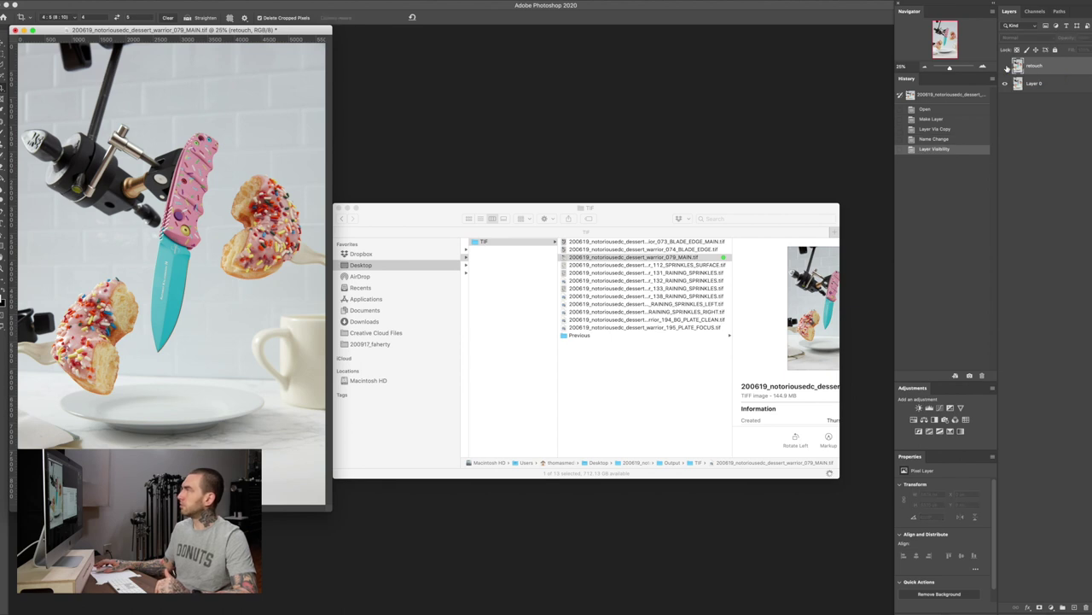
pyautogui.click(1006, 67)
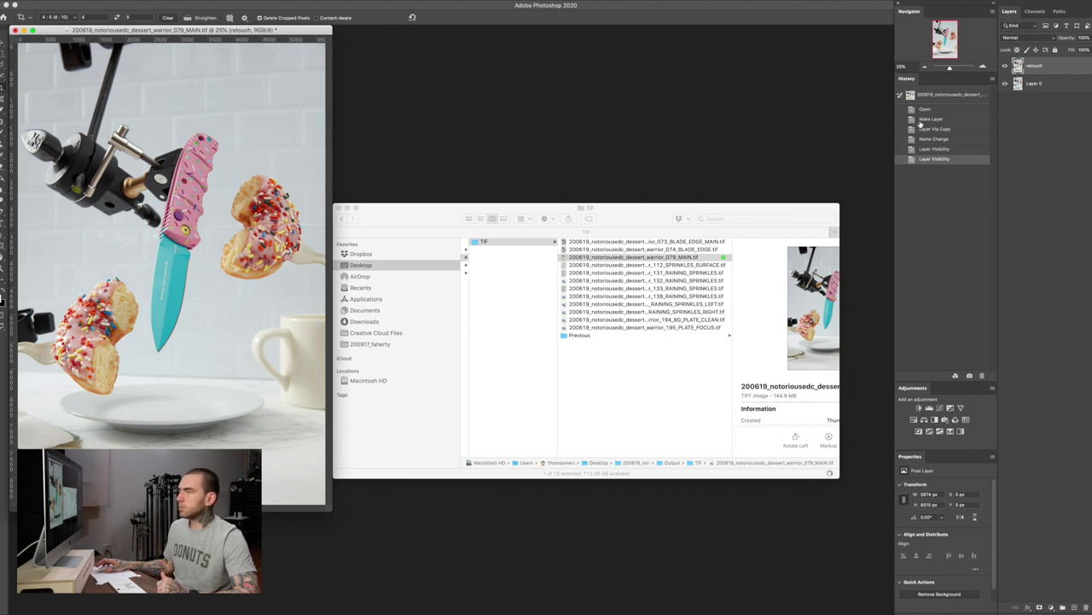
# Shift the 079_MAIN image window slightly and switch to the TIF folder in Finder
pyautogui.moveTo(293, 30); pyautogui.dragTo(300, 40)
pyautogui.click(654, 225)
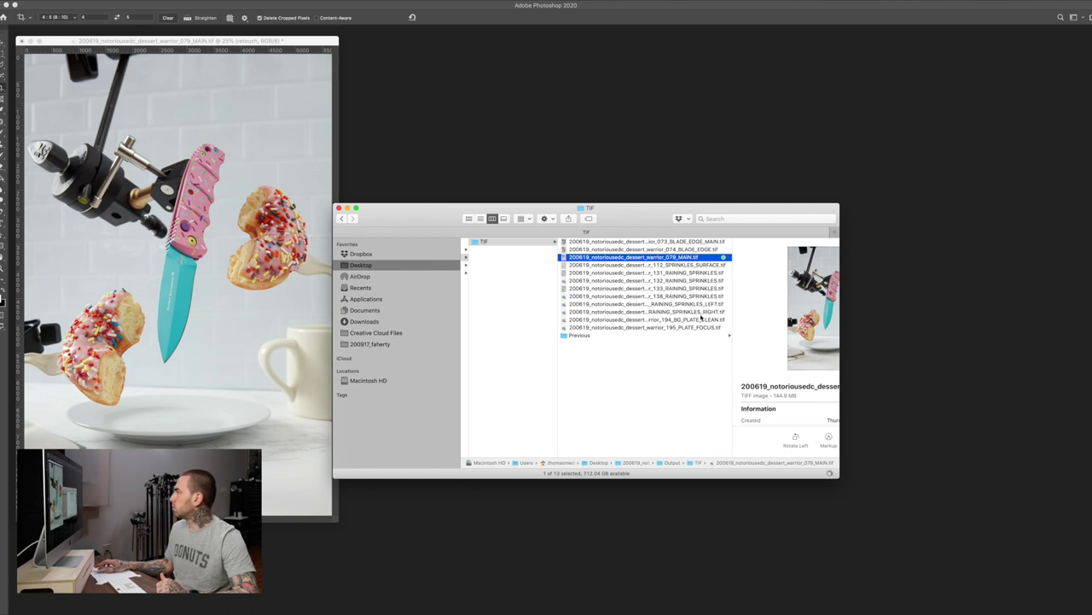
# Open 112_SPRINKLES_SURFACE.tif in Photoshop, copy its image into the 079_MAIN document as a new layer, and close the source file
pyautogui.click(700, 266)
pyautogui.moveTo(680, 267); pyautogui.dragTo(504, 595)
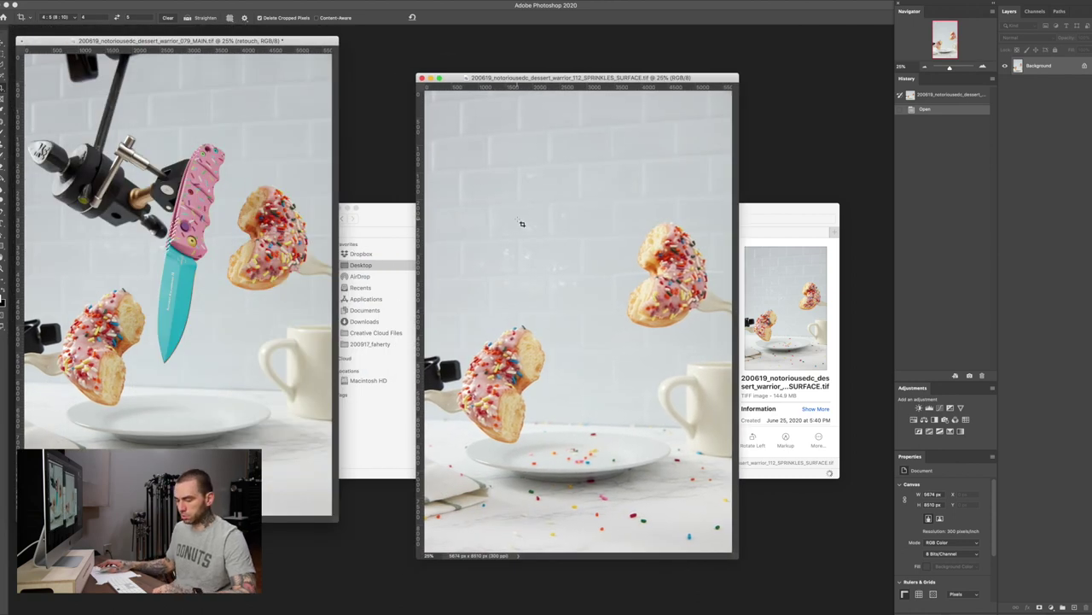
pyautogui.press('v')
pyautogui.moveTo(527, 222); pyautogui.dragTo(205, 209)
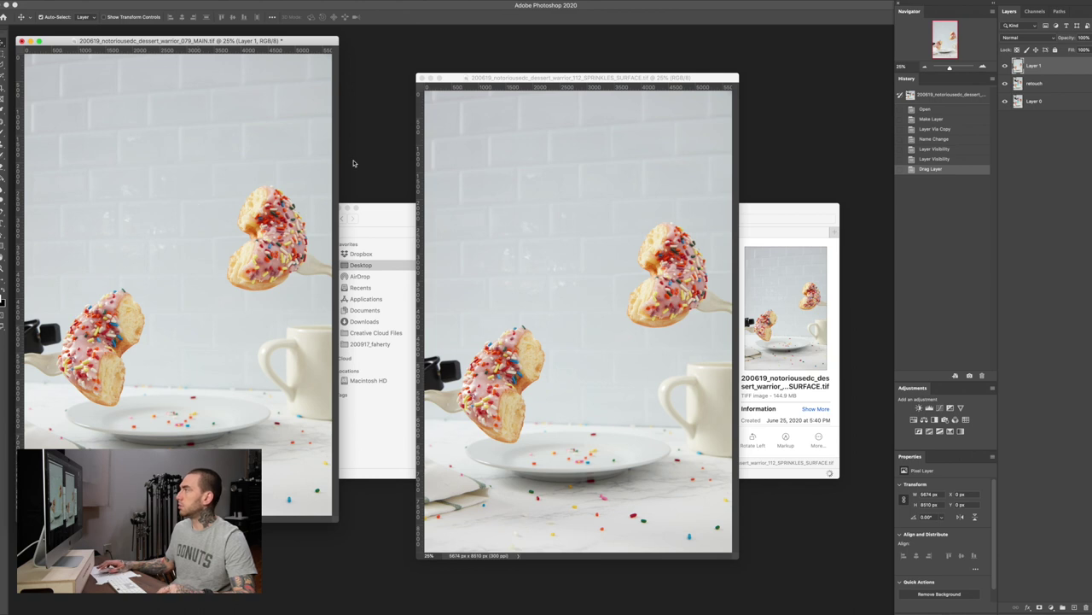
pyautogui.click(422, 77)
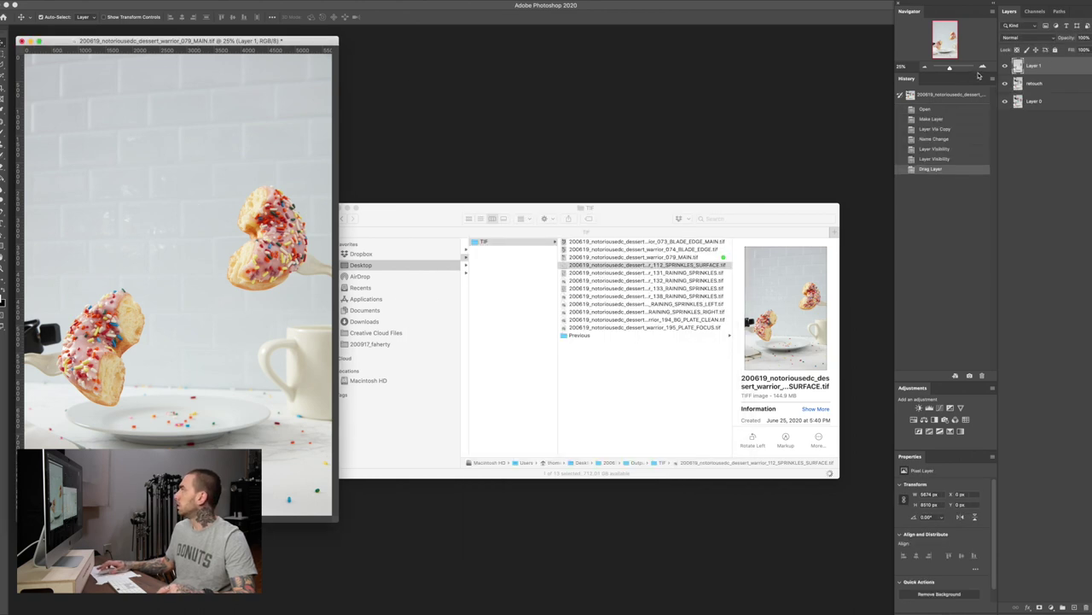
# Rename the new sprinkles layer "112_sprinkles_surface"
pyautogui.doubleClick(1034, 67)
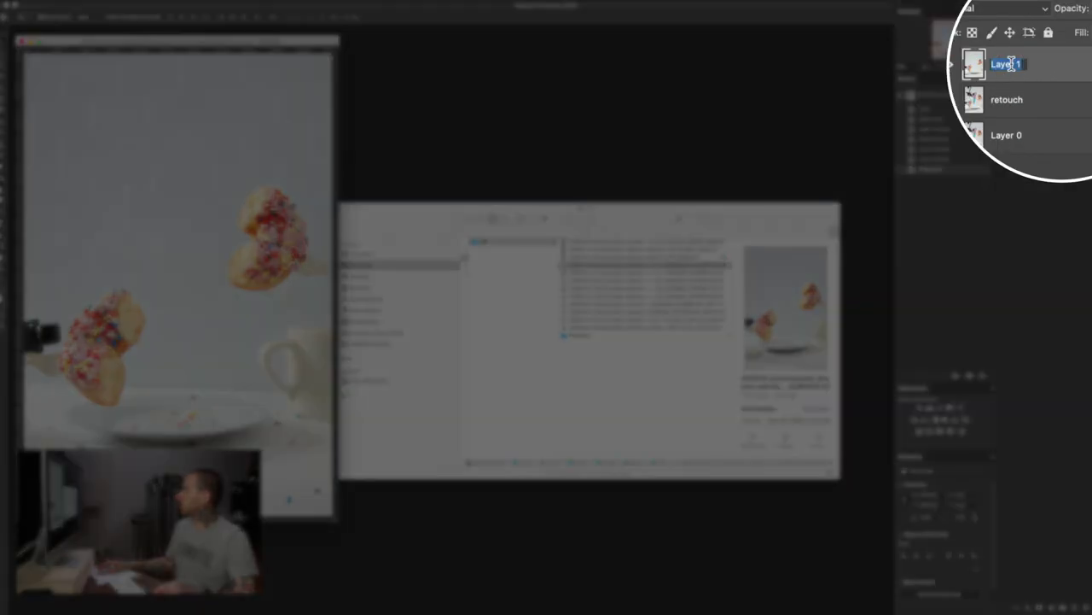
pyautogui.write('112_sprinkke')
pyautogui.press('BackSpace')
pyautogui.press('BackSpace')
pyautogui.write('les_')
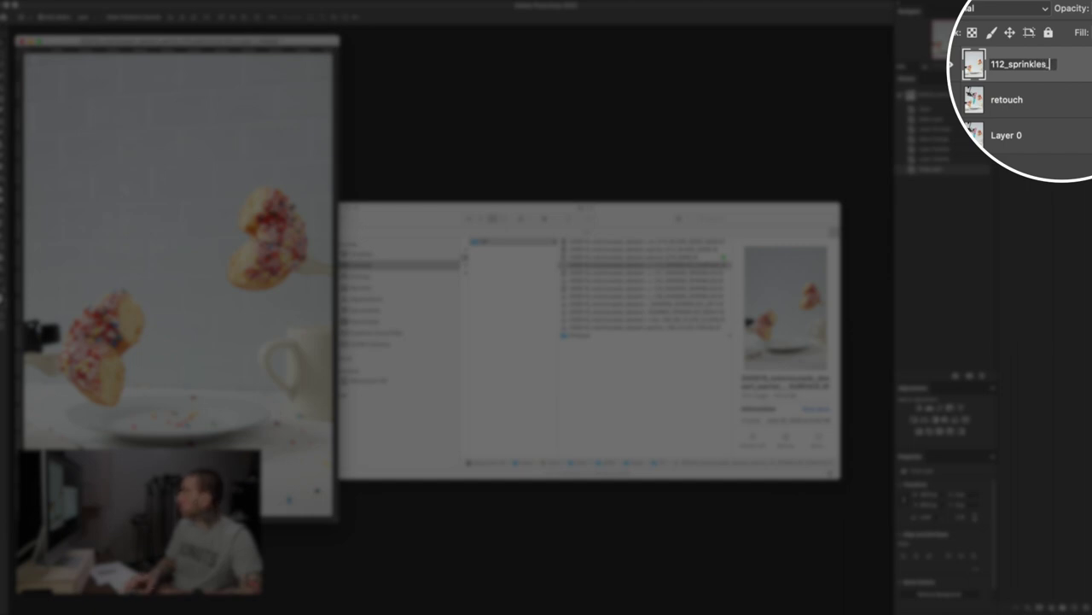
pyautogui.write('surface')
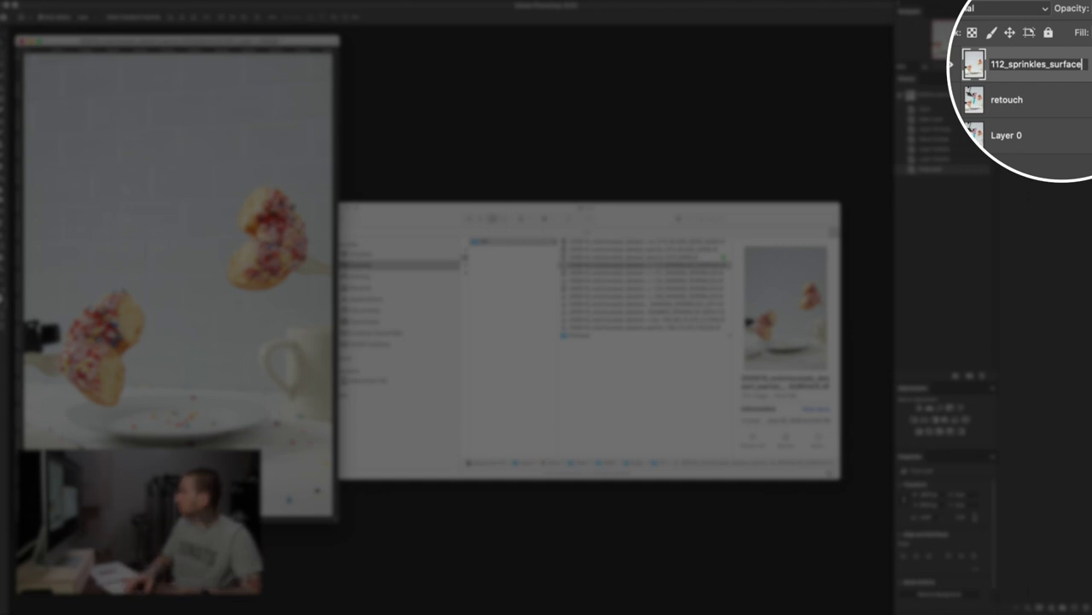
pyautogui.press('Return')
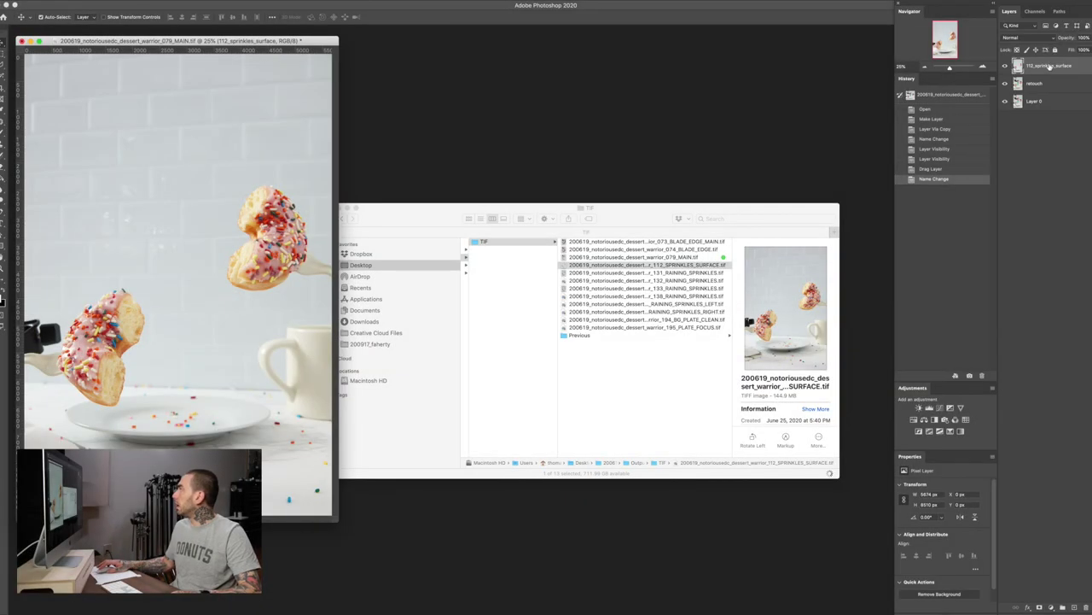
# In Finder, tag 112_SPRINKLES_SURFACE.tif green
pyautogui.click(649, 219)
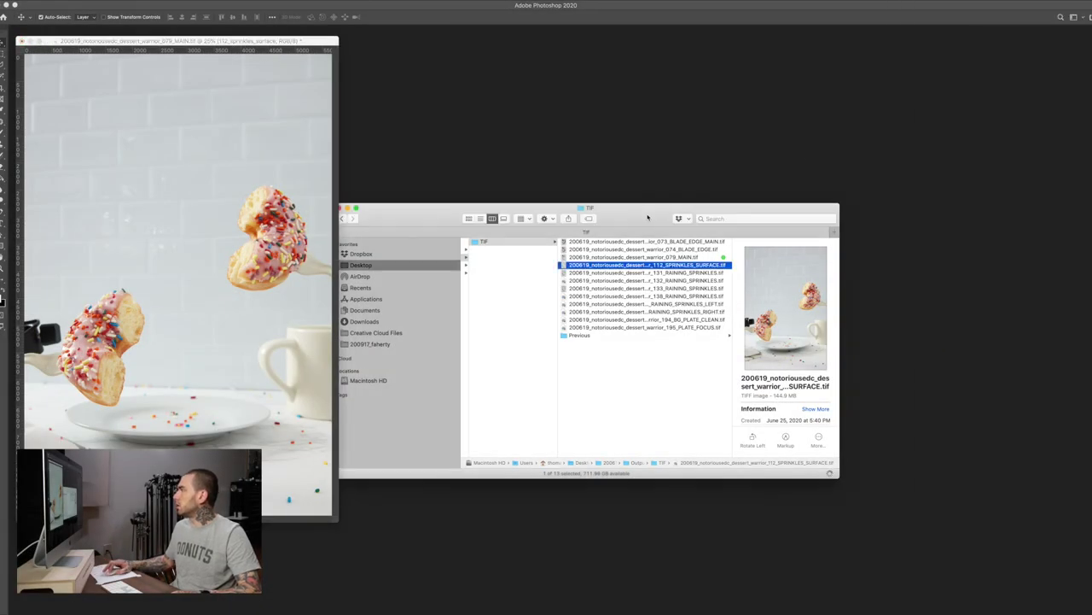
pyautogui.rightClick(675, 264)
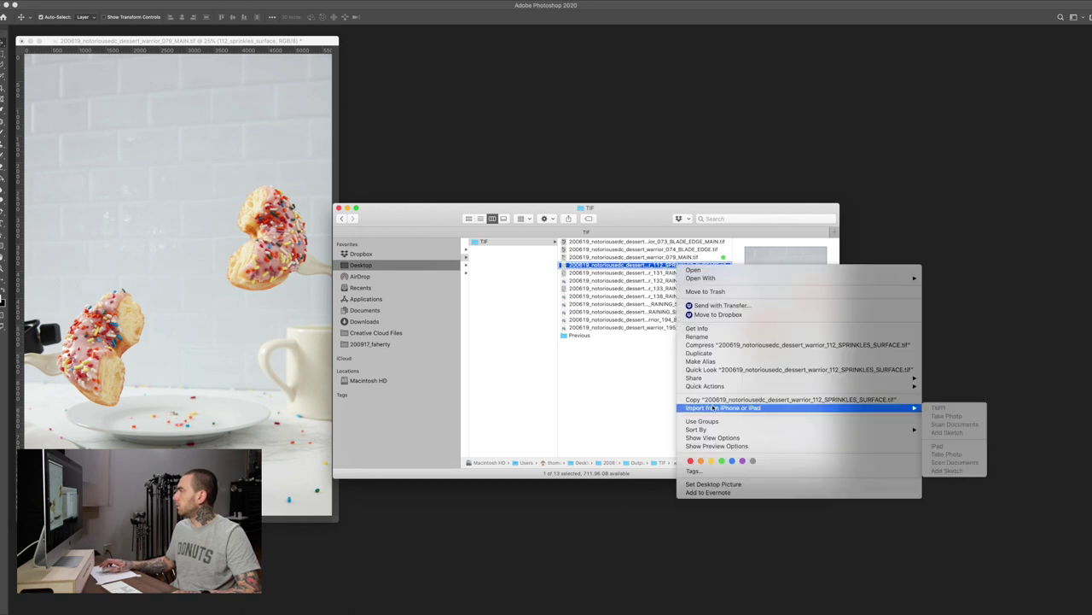
pyautogui.click(721, 460)
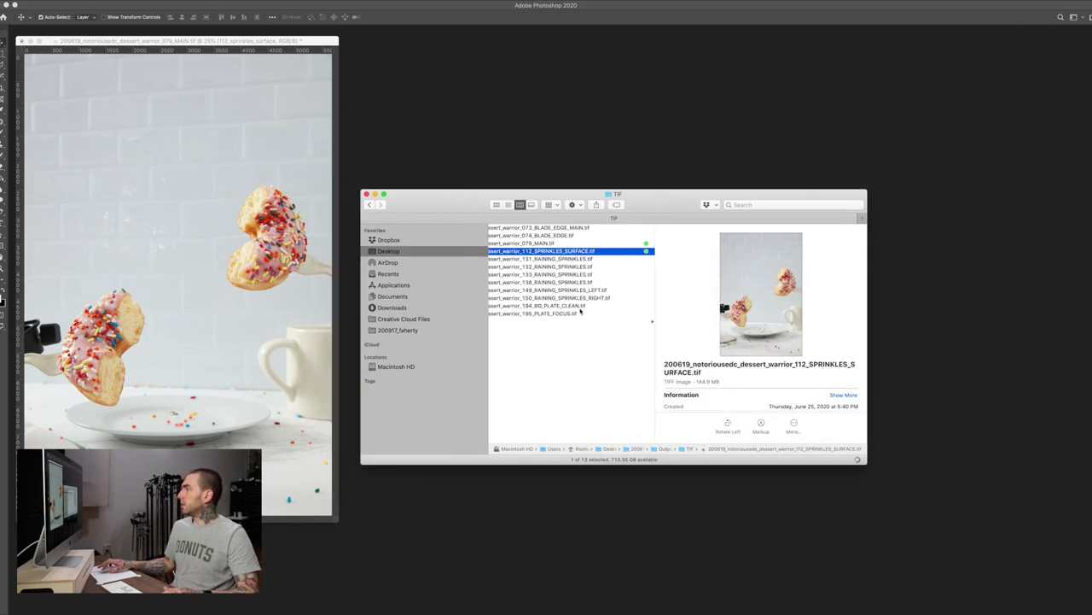
# Open 194_BG_PLATE_CLEAN.tif in Photoshop, copy its image into the 079_MAIN document as a new layer, and close the source file
pyautogui.moveTo(575, 309); pyautogui.dragTo(493, 594)
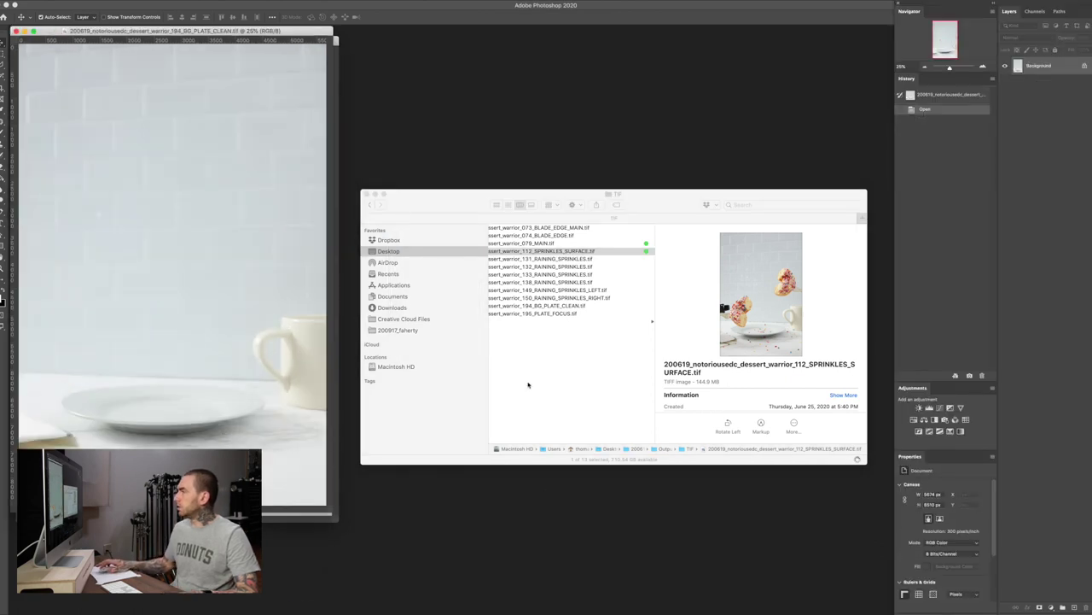
pyautogui.moveTo(201, 31); pyautogui.dragTo(558, 68)
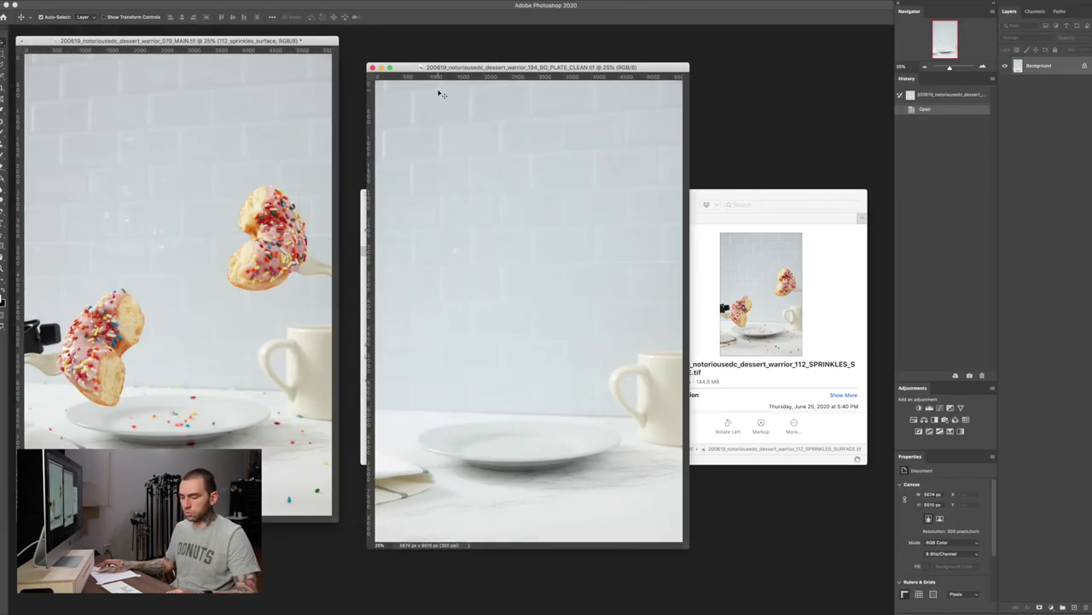
pyautogui.moveTo(430, 145); pyautogui.dragTo(224, 161)
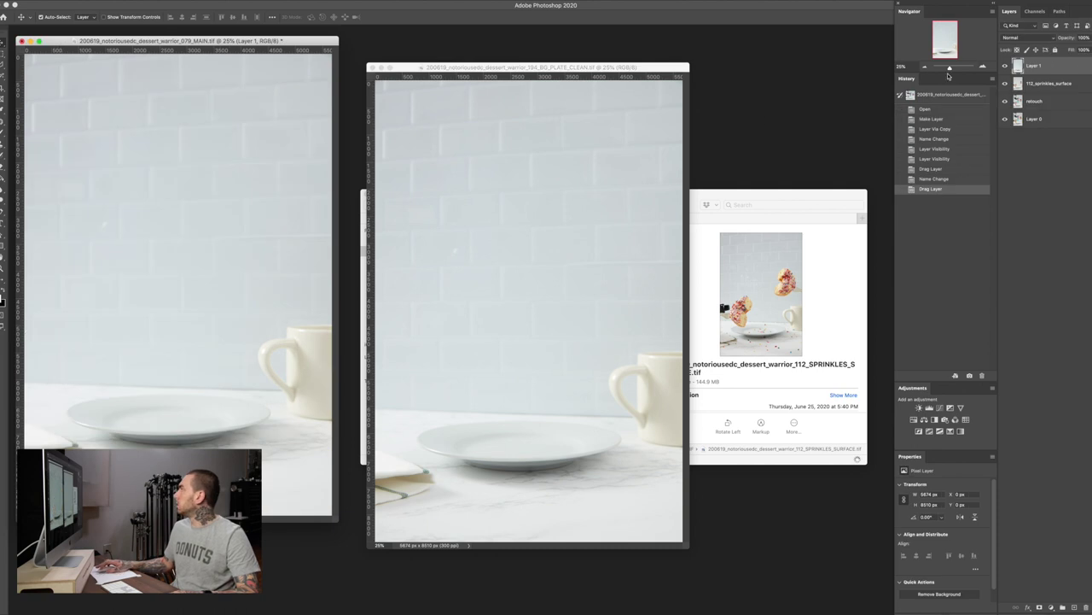
pyautogui.click(374, 67)
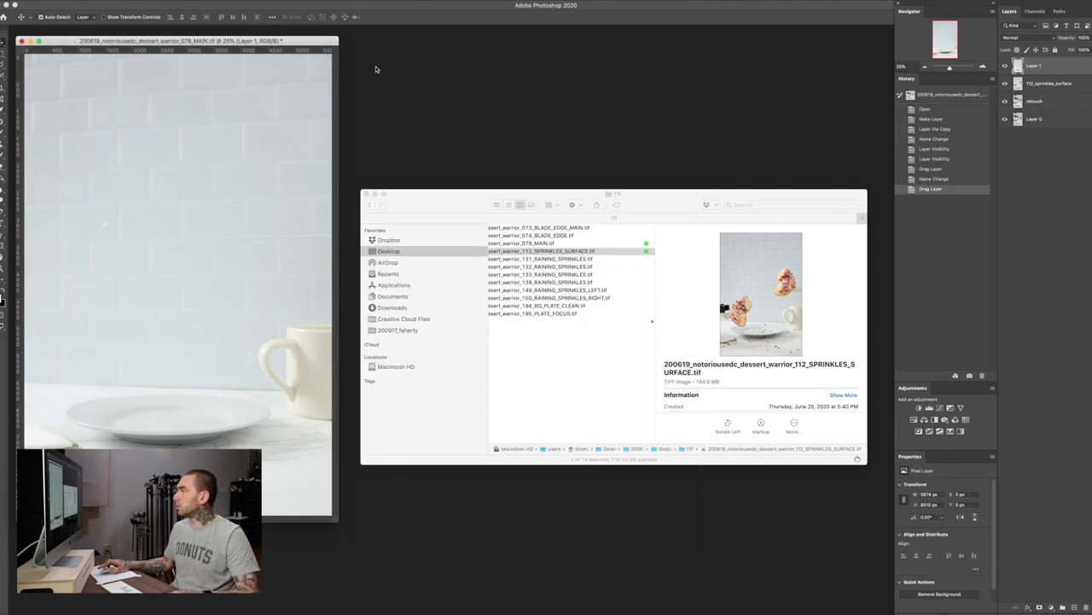
# Rename the new clean plate layer "bg_clean"
pyautogui.moveTo(249, 37); pyautogui.dragTo(376, 35)
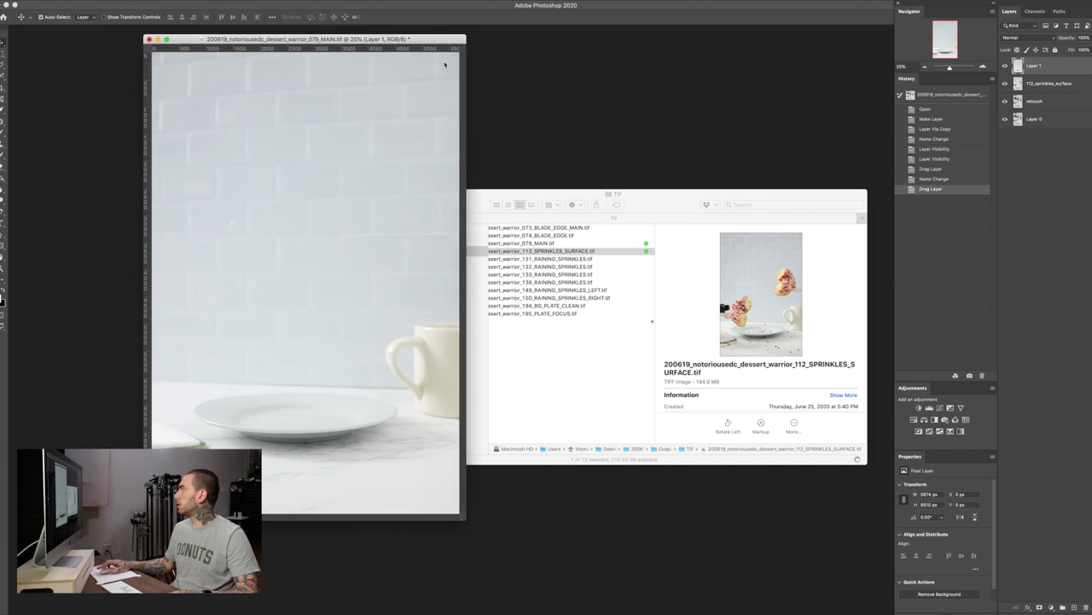
pyautogui.doubleClick(1037, 67)
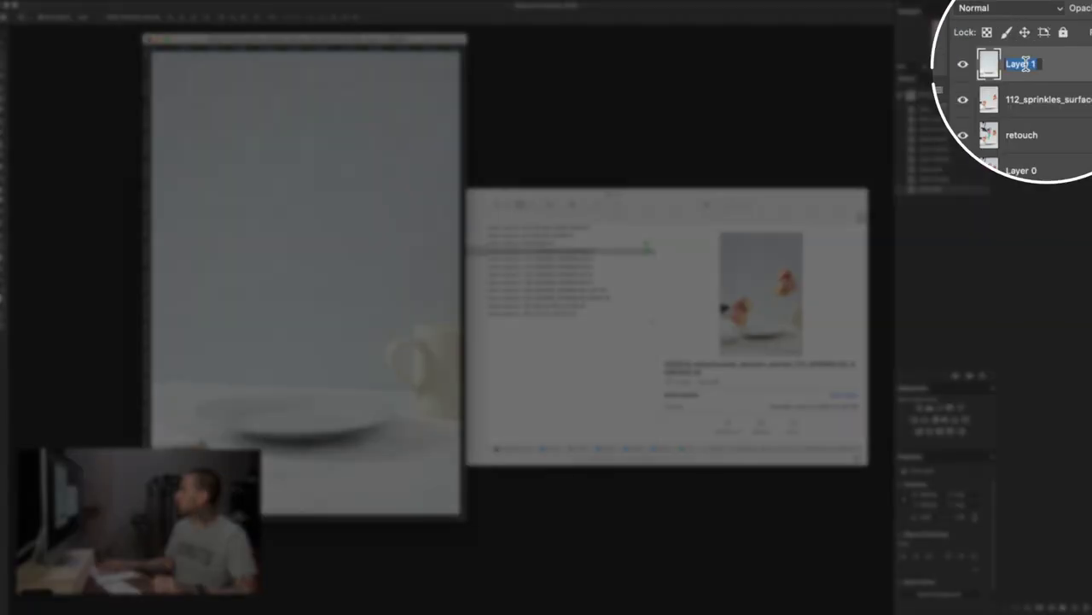
pyautogui.write('bg_cl')
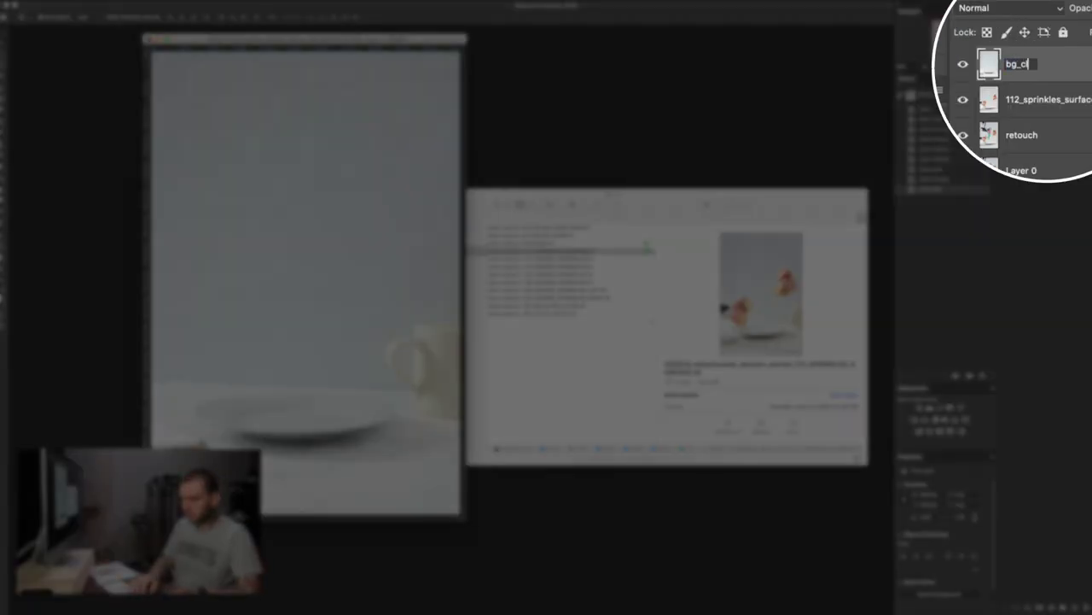
pyautogui.write('ean')
pyautogui.press('Return')
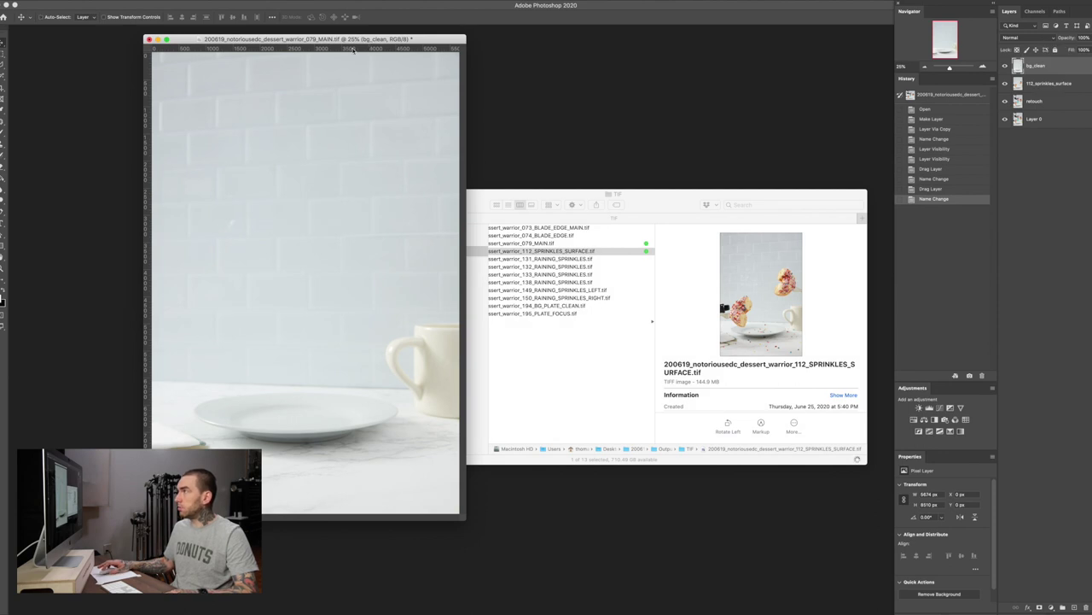
# Save the layered document in Photoshop format as 079_MAIN.psd in the TIF folder, keeping layers and the embedded color profile
pyautogui.press('super+shift+s')
pyautogui.moveTo(437, 69); pyautogui.dragTo(422, 67)
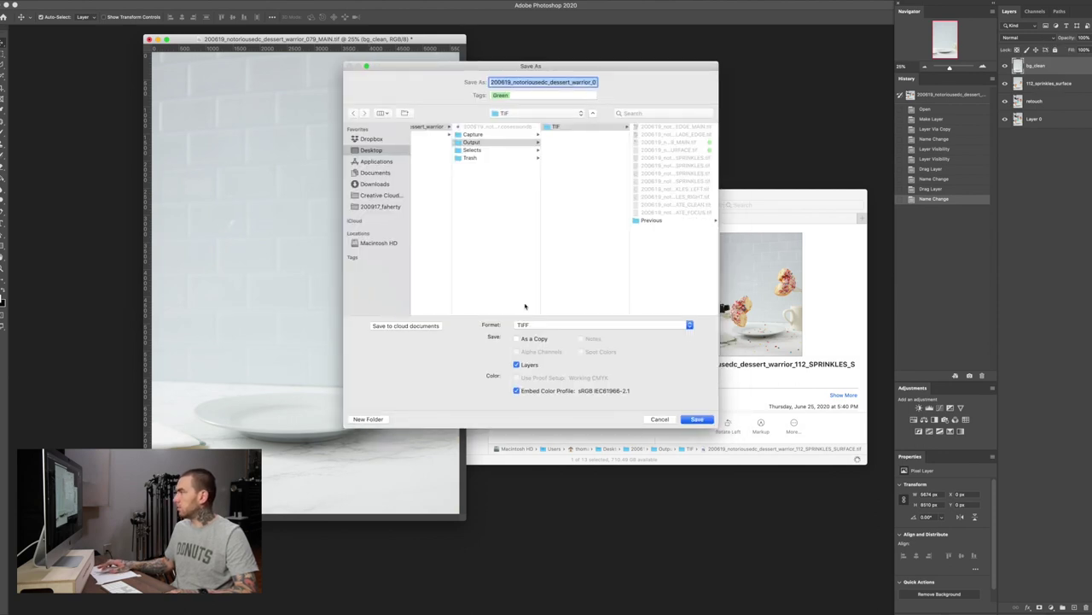
pyautogui.click(602, 325)
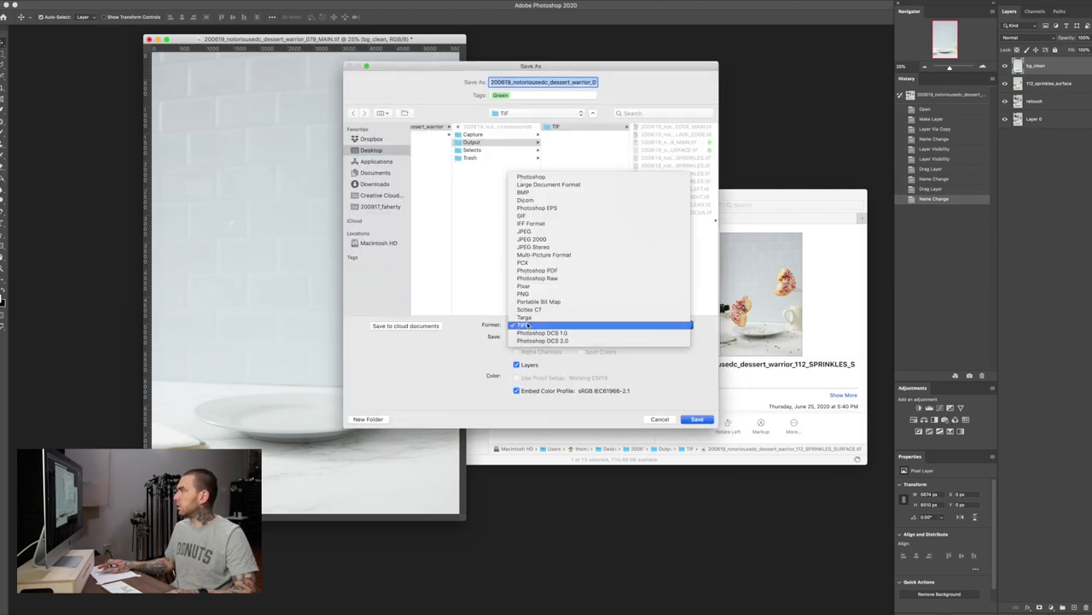
pyautogui.click(557, 177)
pyautogui.press('Right')
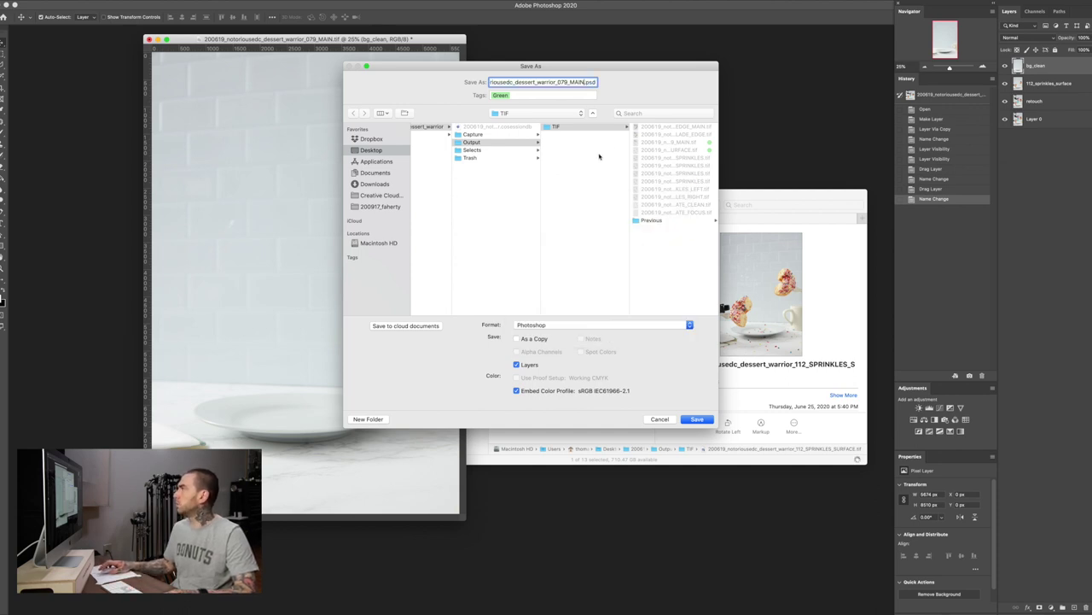
pyautogui.moveTo(635, 61); pyautogui.dragTo(613, 83)
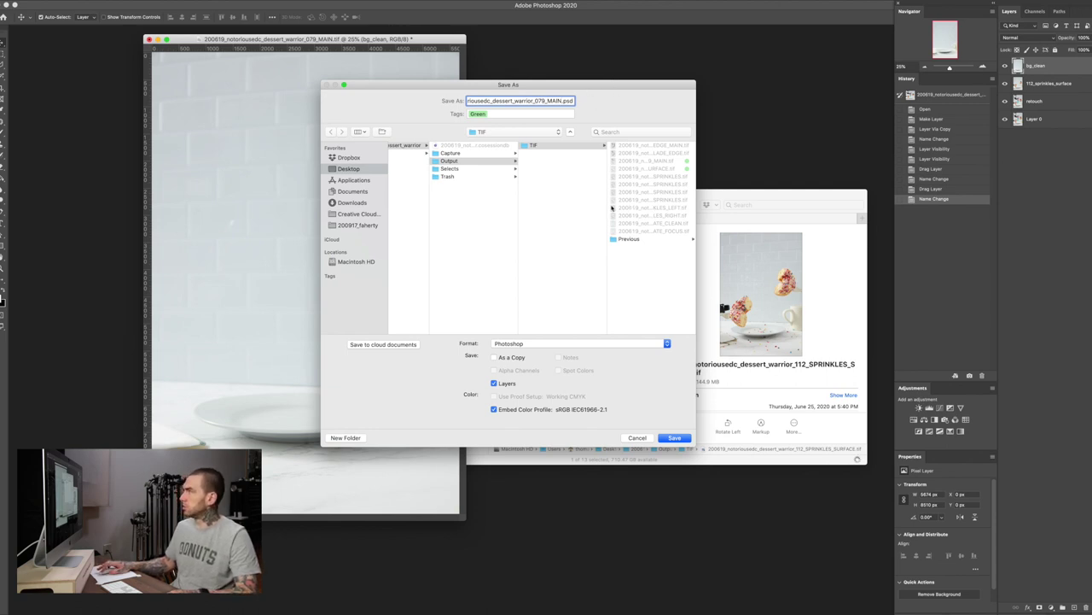
pyautogui.click(675, 438)
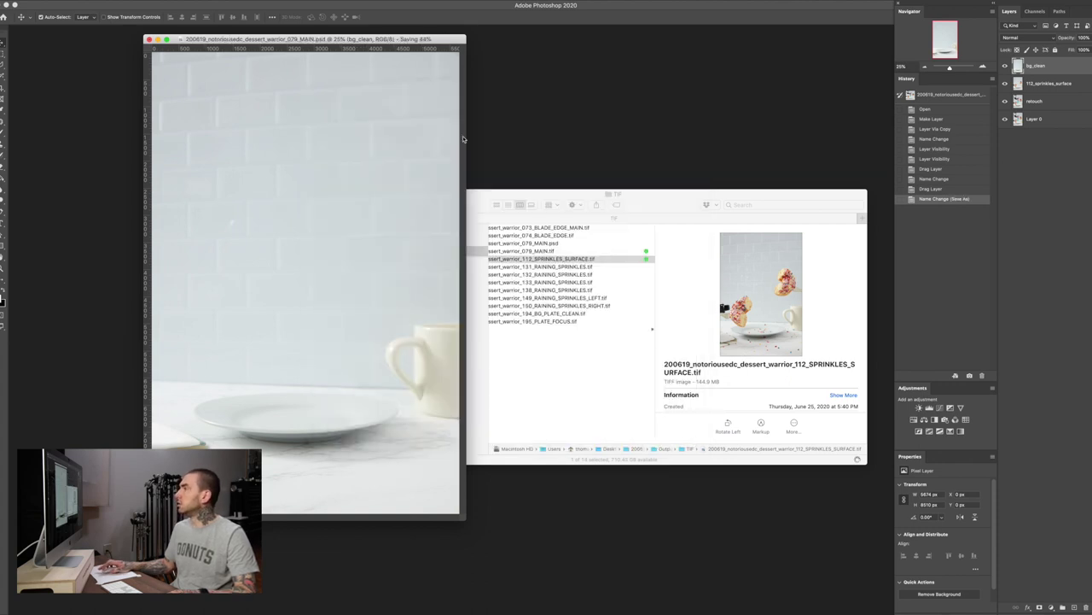
pyautogui.moveTo(408, 42); pyautogui.dragTo(399, 48)
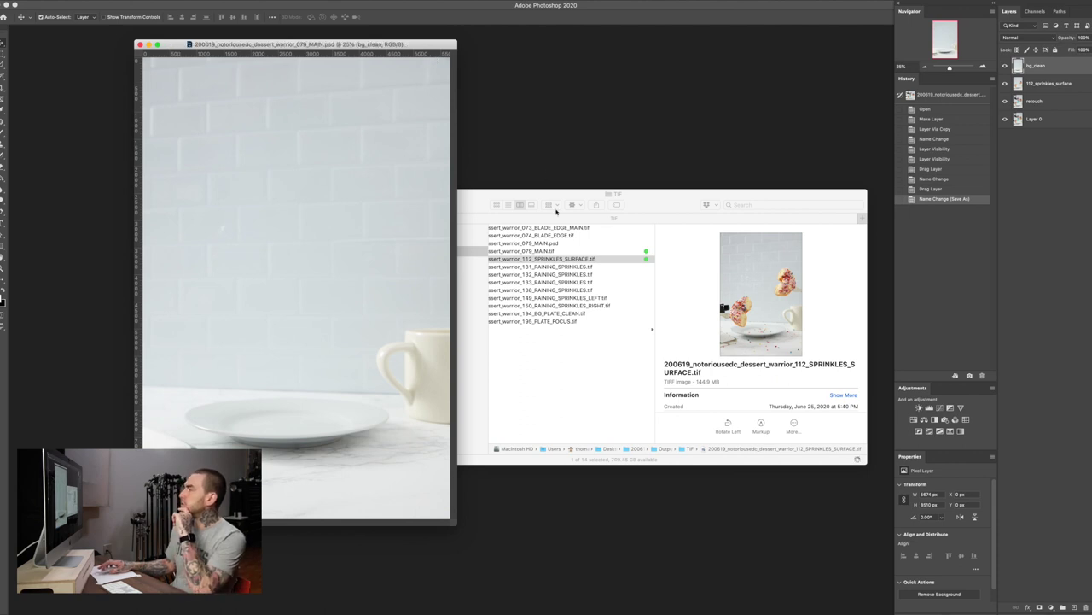
# In Finder, tag 194_BG_PLATE_CLEAN.tif green
pyautogui.click(610, 261)
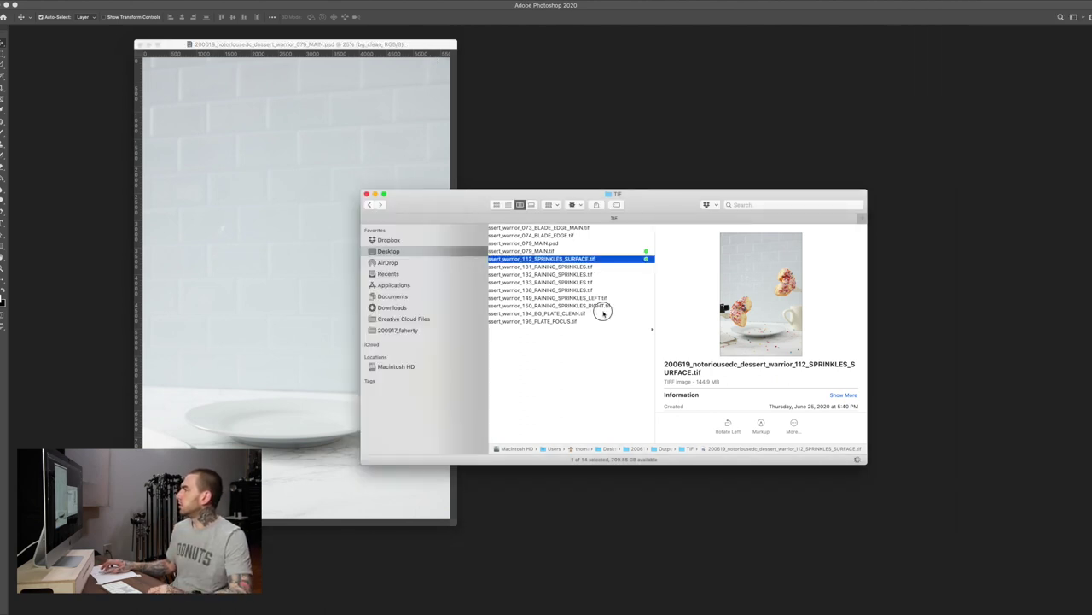
pyautogui.click(580, 314)
pyautogui.rightClick(580, 314)
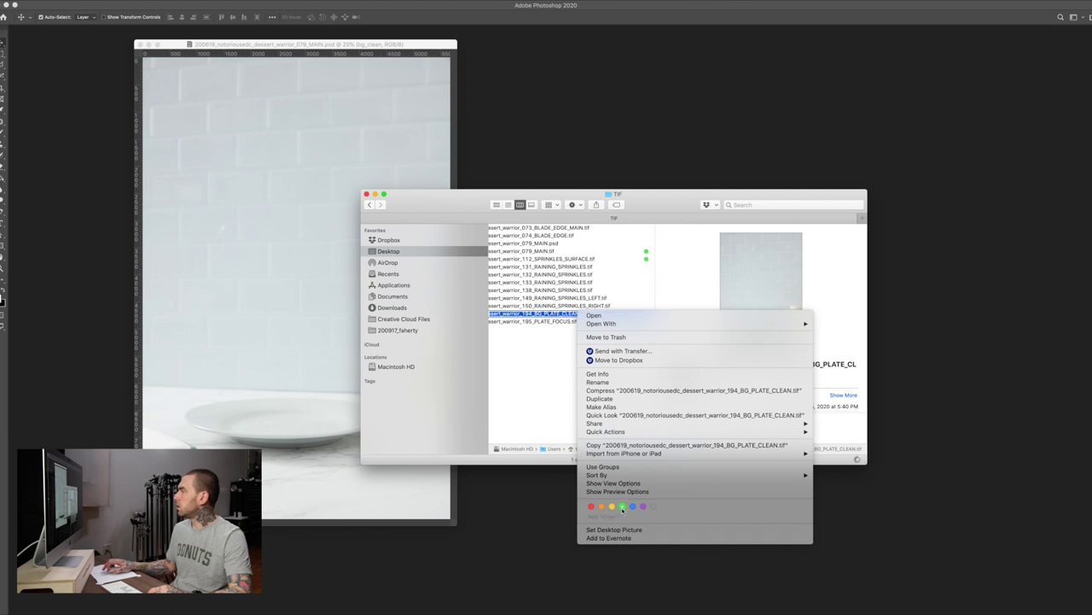
pyautogui.click(626, 509)
# Back in Photoshop, hide Layer 0 and move the bg_clean layer below 112_sprinkles_surface
pyautogui.click(422, 49)
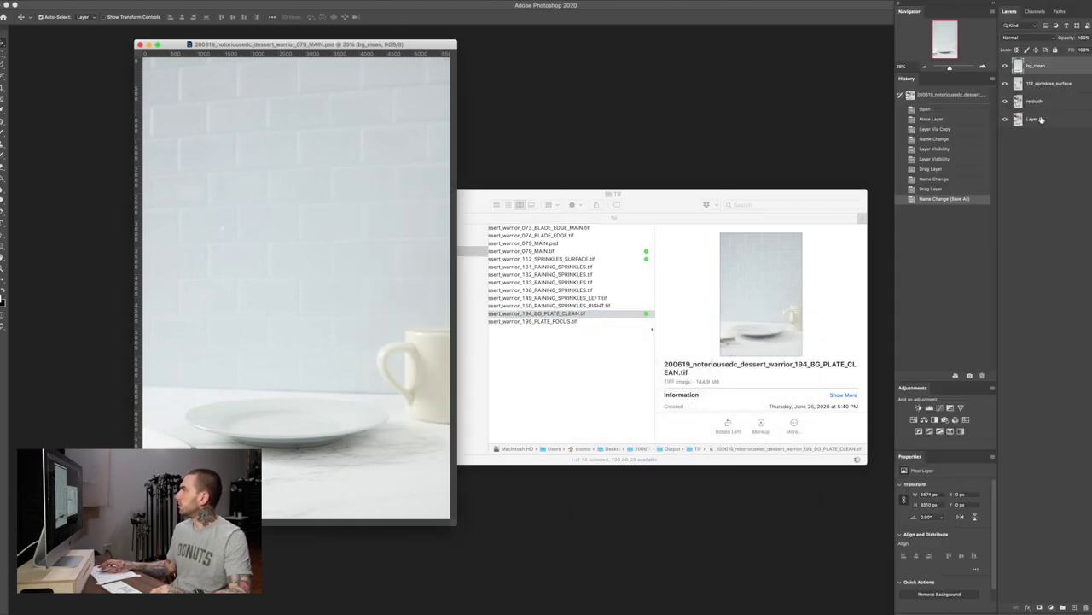
pyautogui.click(1005, 119)
pyautogui.moveTo(659, 199); pyautogui.dragTo(683, 198)
pyautogui.click(442, 47)
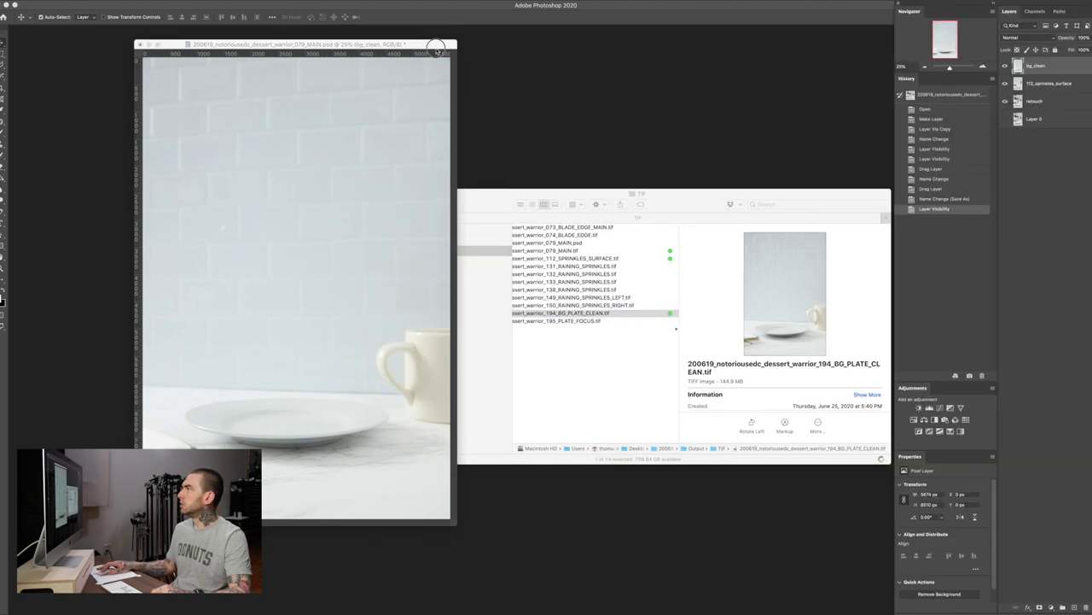
pyautogui.moveTo(444, 45); pyautogui.dragTo(417, 56)
pyautogui.click(685, 205)
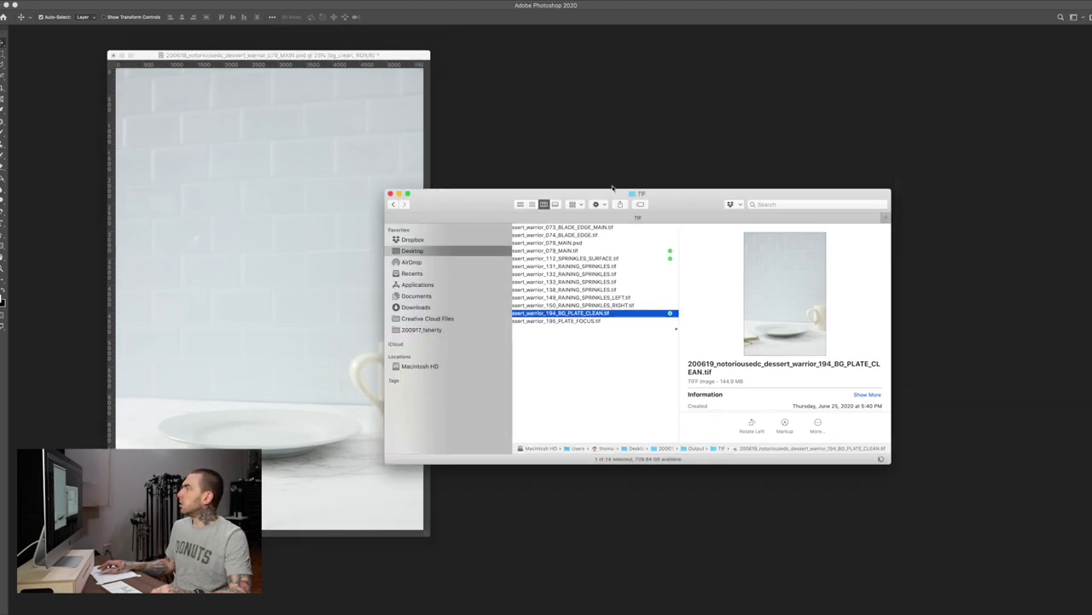
pyautogui.click(409, 59)
pyautogui.moveTo(1038, 67); pyautogui.dragTo(1040, 88)
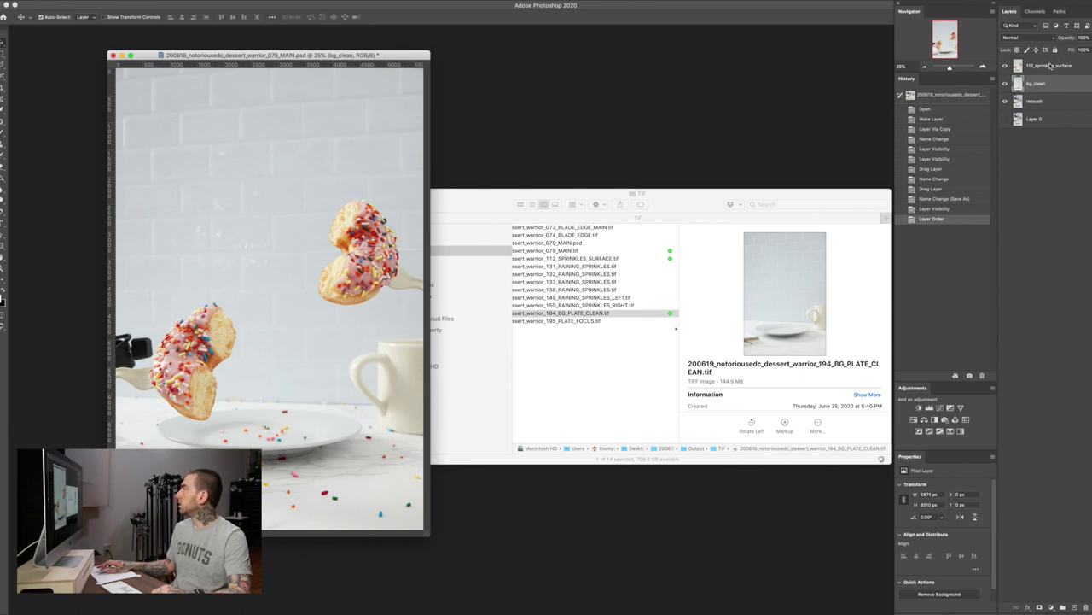
# Toggle the visibility of 112_sprinkles_surface repeatedly to compare it with the bg_clean layer beneath
pyautogui.click(1050, 65)
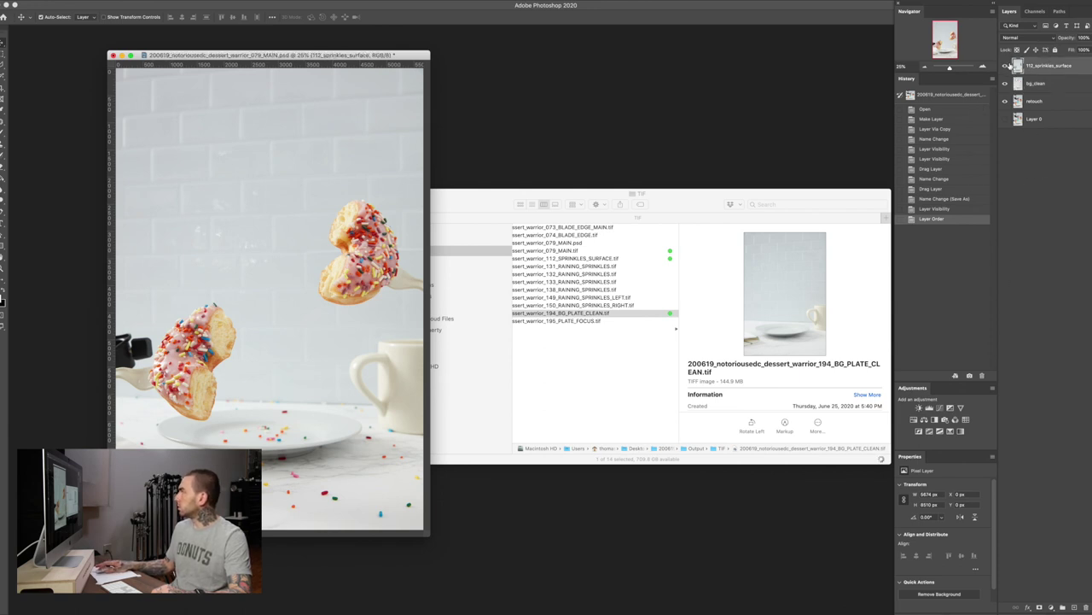
pyautogui.click(1006, 66)
pyautogui.click(1007, 65)
pyautogui.click(1007, 66)
pyautogui.click(1006, 65)
pyautogui.click(1006, 66)
pyautogui.click(1007, 66)
pyautogui.click(1006, 66)
pyautogui.click(1006, 66)
pyautogui.click(1006, 66)
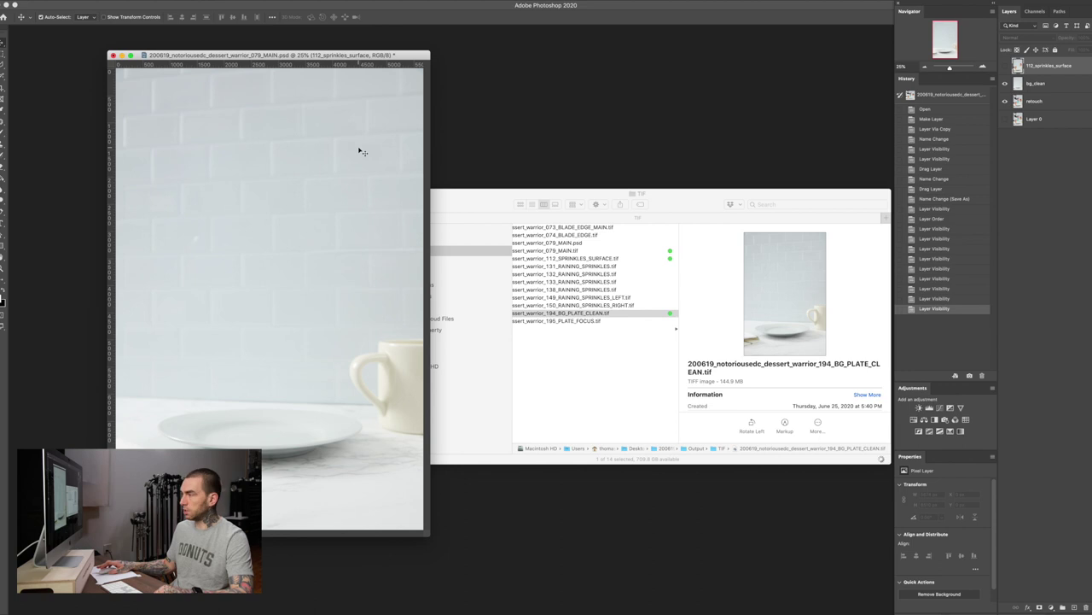
# Switch to full-screen view, show the 112_sprinkles_surface layer, and add a white layer mask to it
pyautogui.press('f')
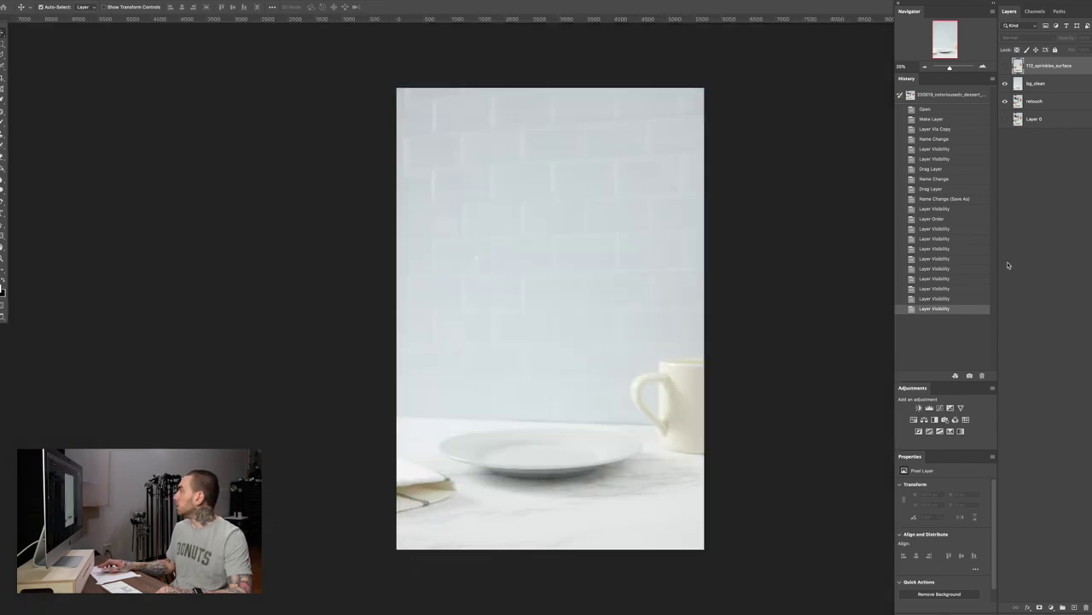
pyautogui.click(1006, 66)
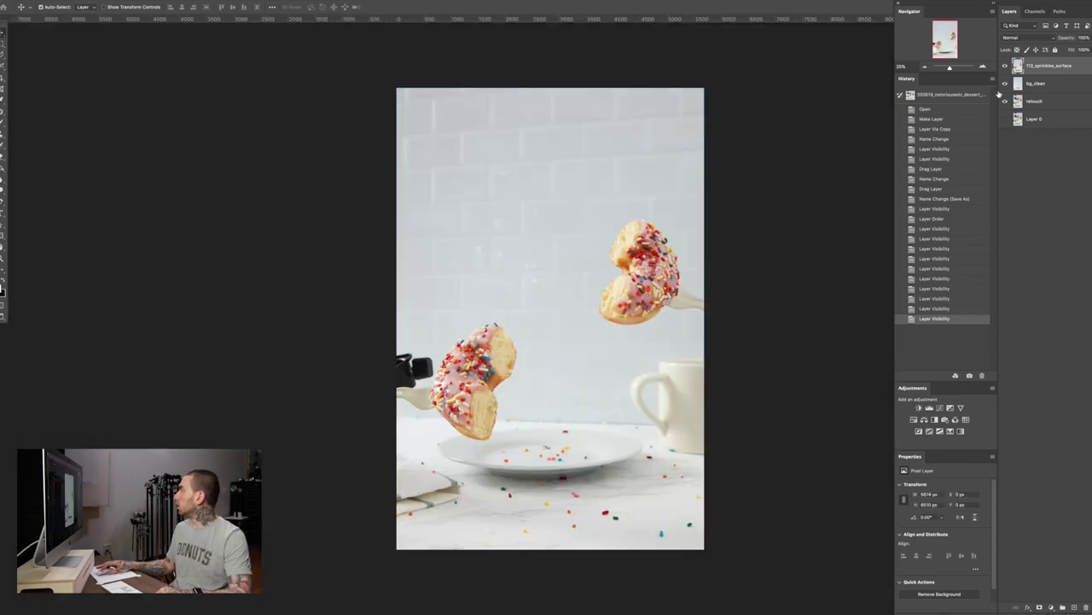
pyautogui.click(1039, 607)
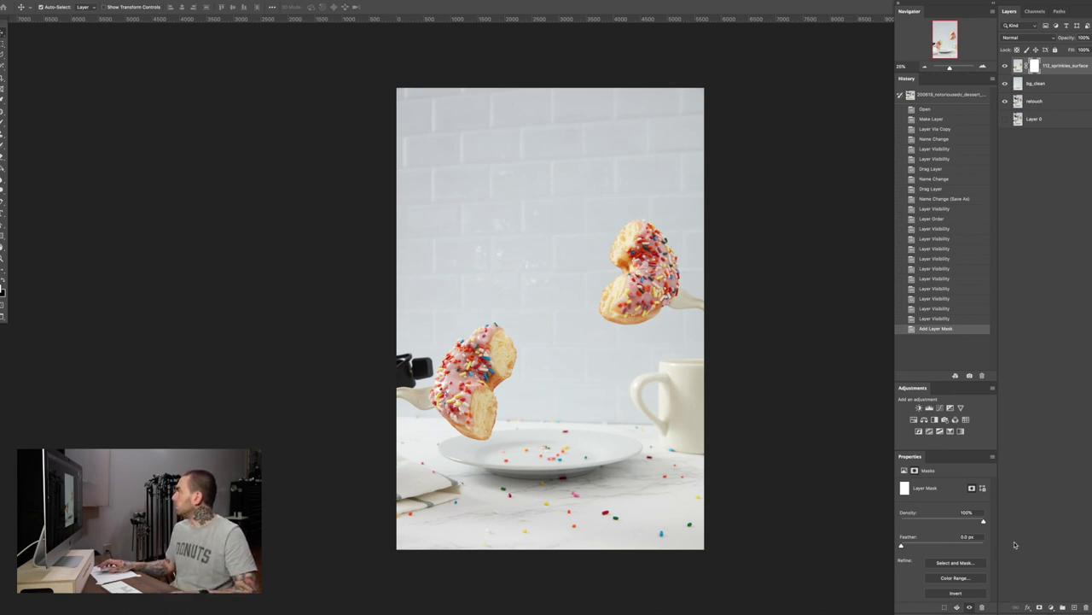
# Try to brush the layer mask of 112_sprinkles_surface along the base of the wall, from the image's left edge to the mug
pyautogui.press('b')
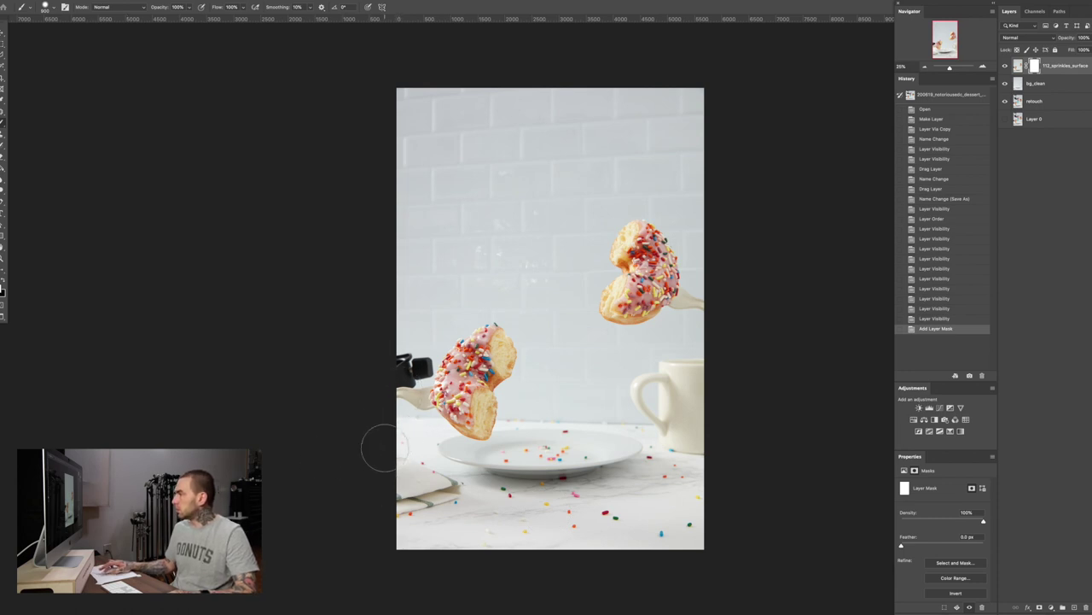
pyautogui.click(402, 394)
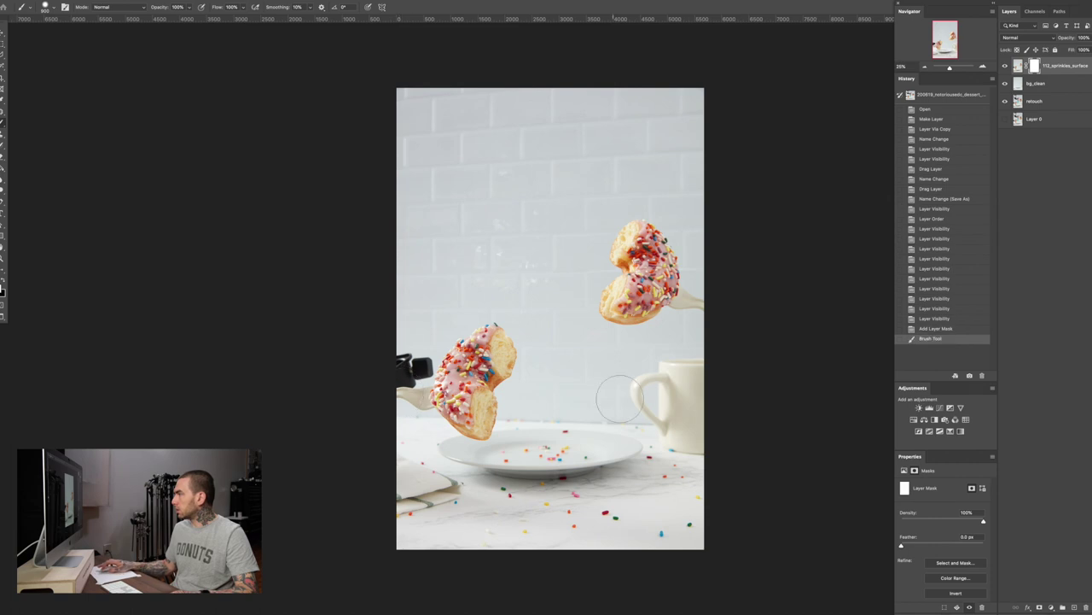
pyautogui.moveTo(684, 415); pyautogui.dragTo(702, 402)
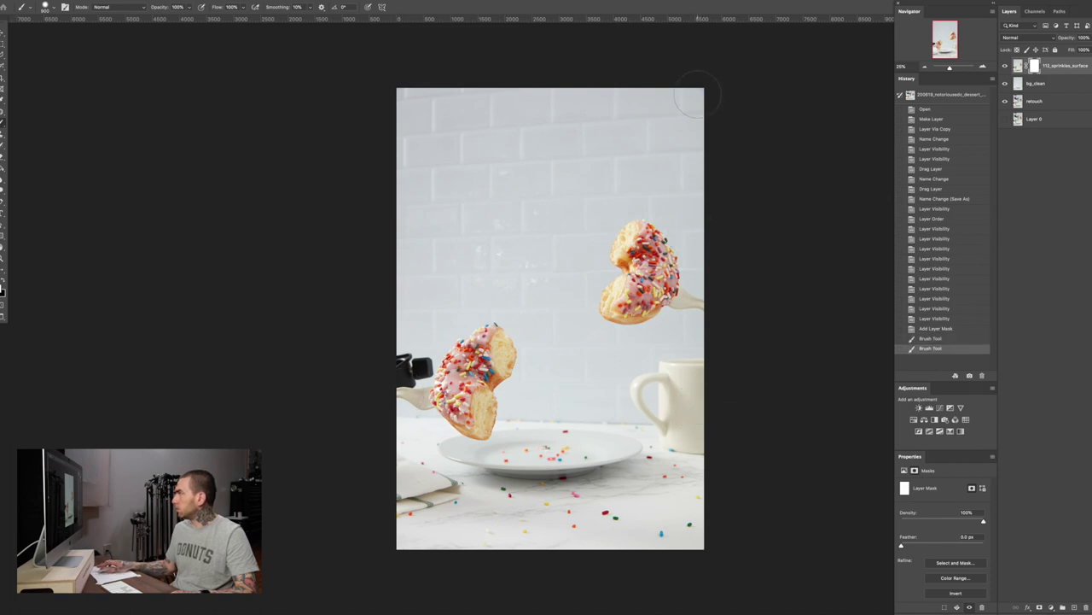
# Fill the mask of 112_sprinkles_surface with black over the whole wall area, down to just above the tabletop, and deselect
pyautogui.press('m')
pyautogui.moveTo(393, 85)
pyautogui.mouseDown()
pyautogui.moveTo(572, 195)
pyautogui.moveTo(716, 411)
pyautogui.mouseUp()
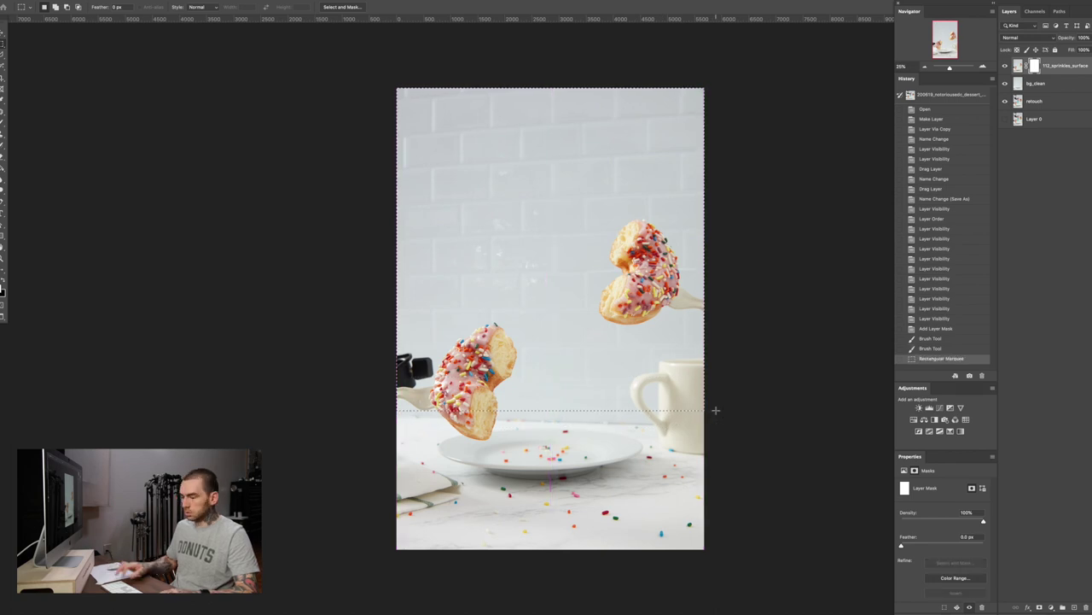
pyautogui.hotkey('alt', 'BackSpace')
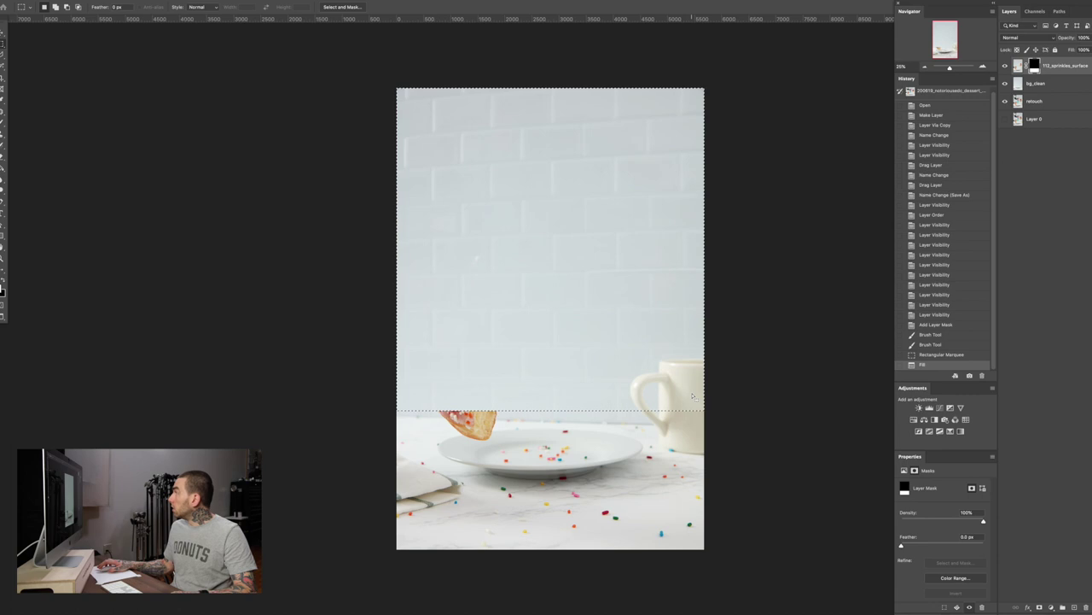
pyautogui.hotkey('ctrl', 'd')
# With a smaller brush, paint a straight black band across the mask's hard edge, from the image's left border to the mug
pyautogui.press('b')
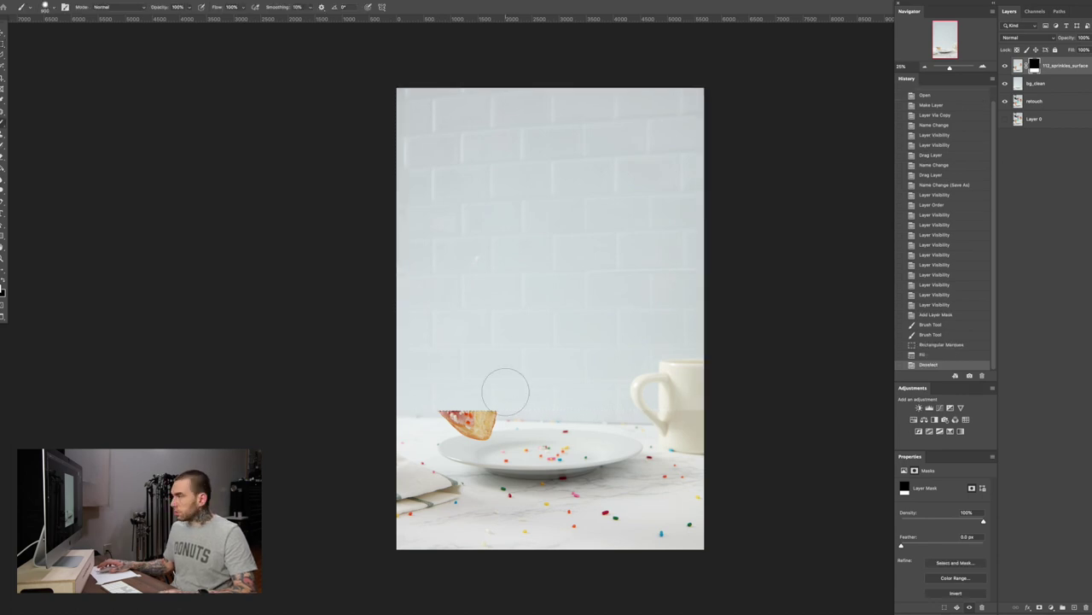
pyautogui.press('[')
pyautogui.press('[')
pyautogui.press('[')
pyautogui.press('[')
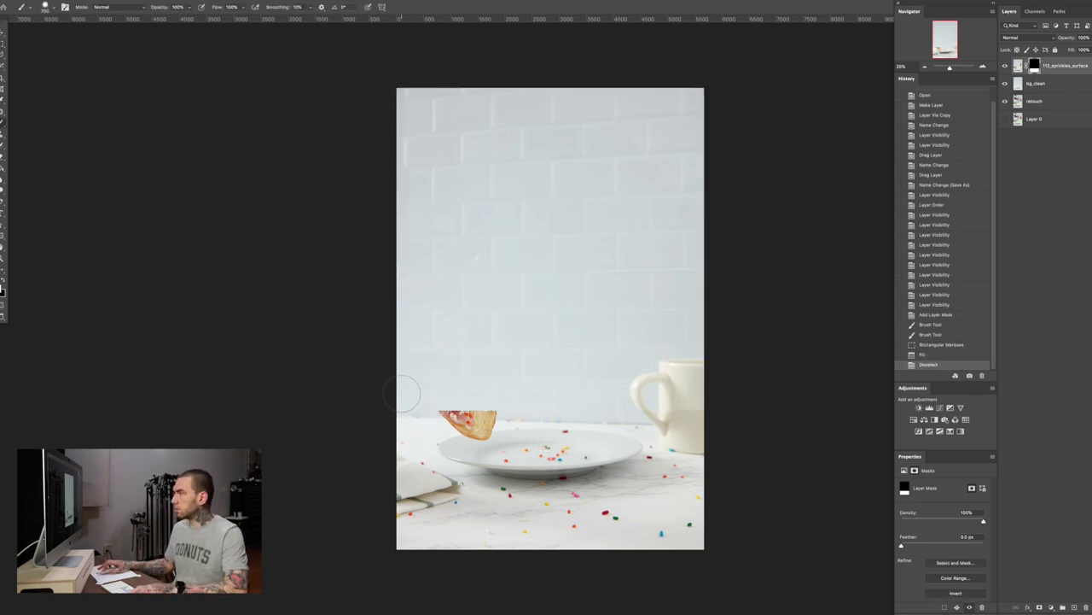
pyautogui.click(398, 404)
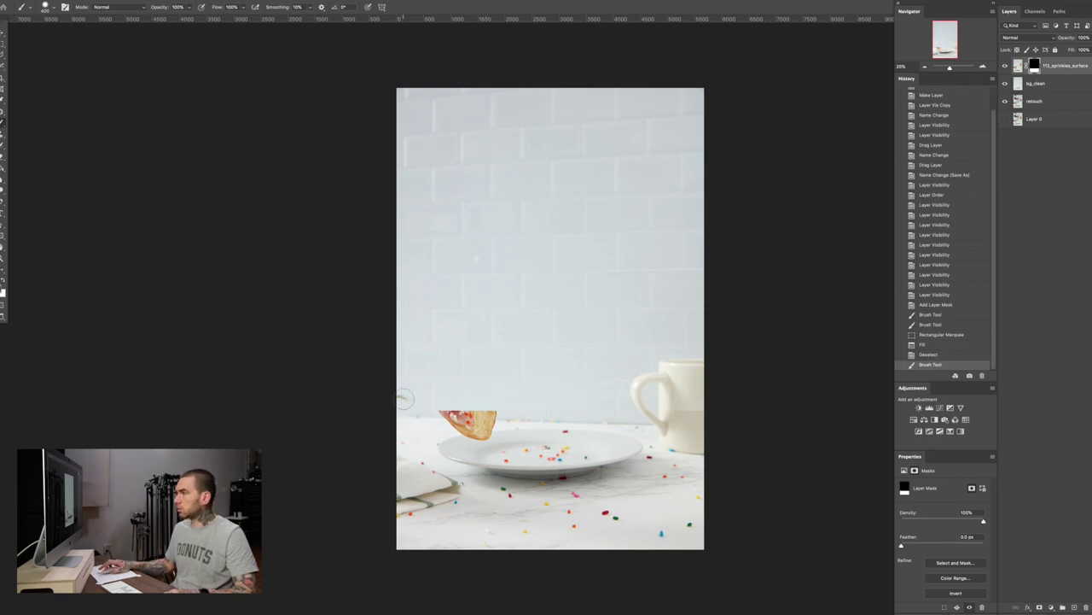
pyautogui.press('super+z')
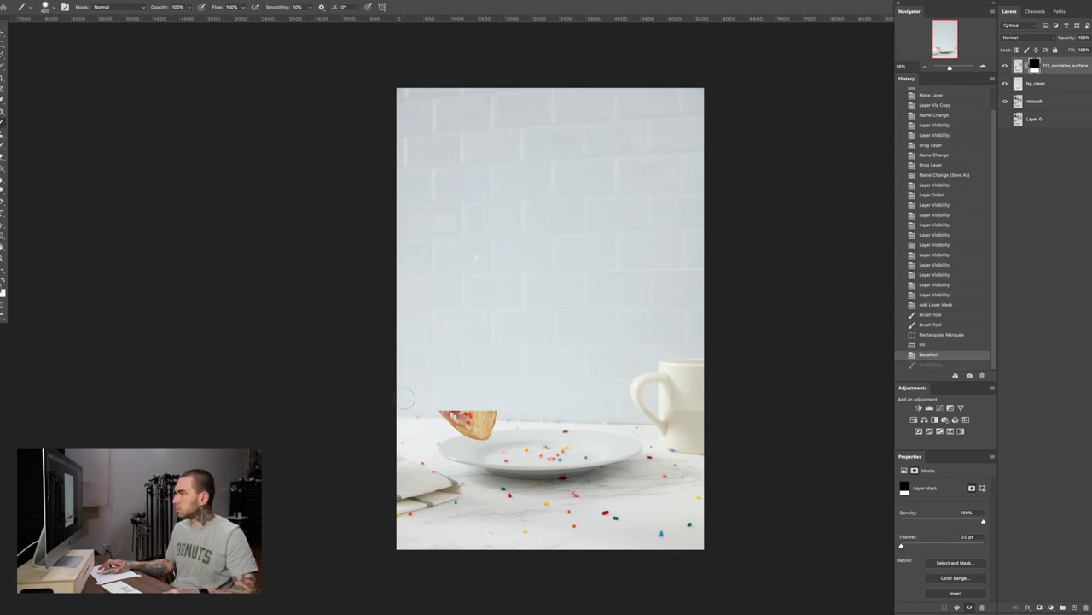
pyautogui.click(398, 402)
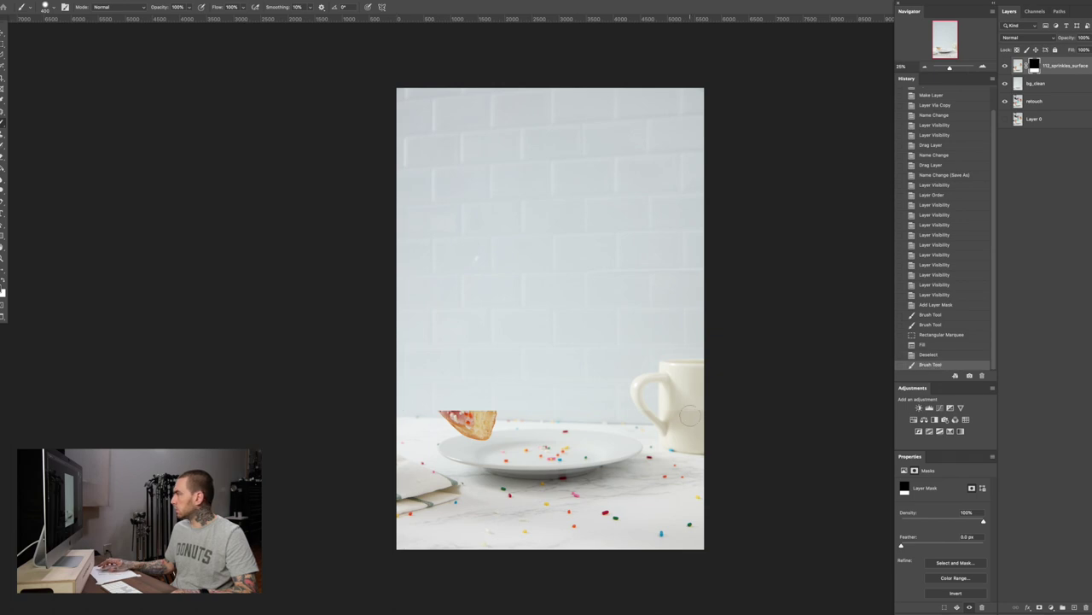
pyautogui.click(705, 415)
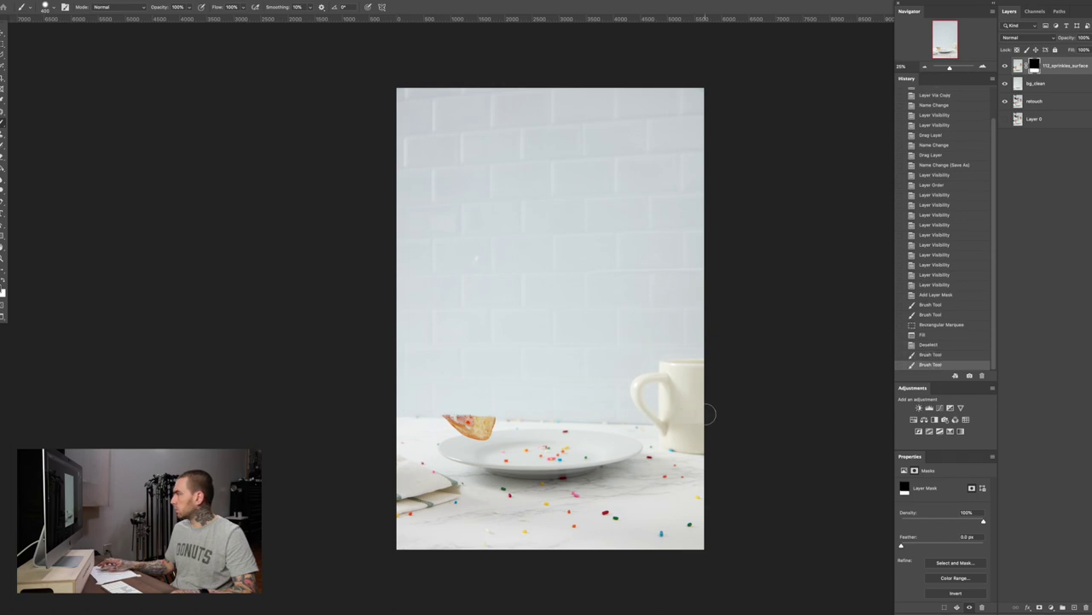
# Lower the masked band to the wall-table line and mask out the mug's edge and the leftover donut piece above the plate
pyautogui.click(390, 403)
pyautogui.click(712, 418)
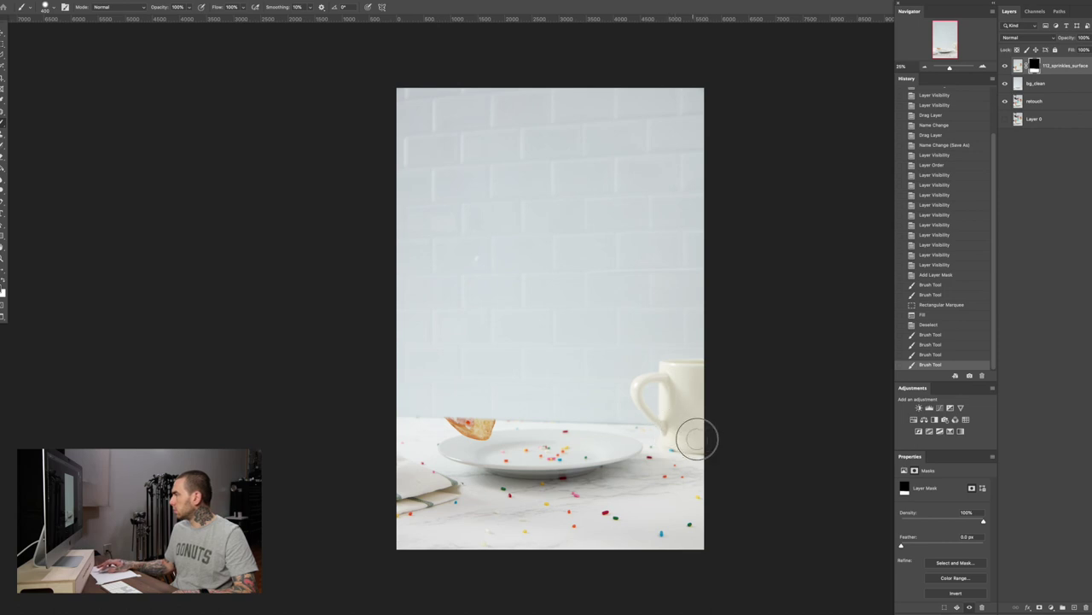
pyautogui.click(697, 440)
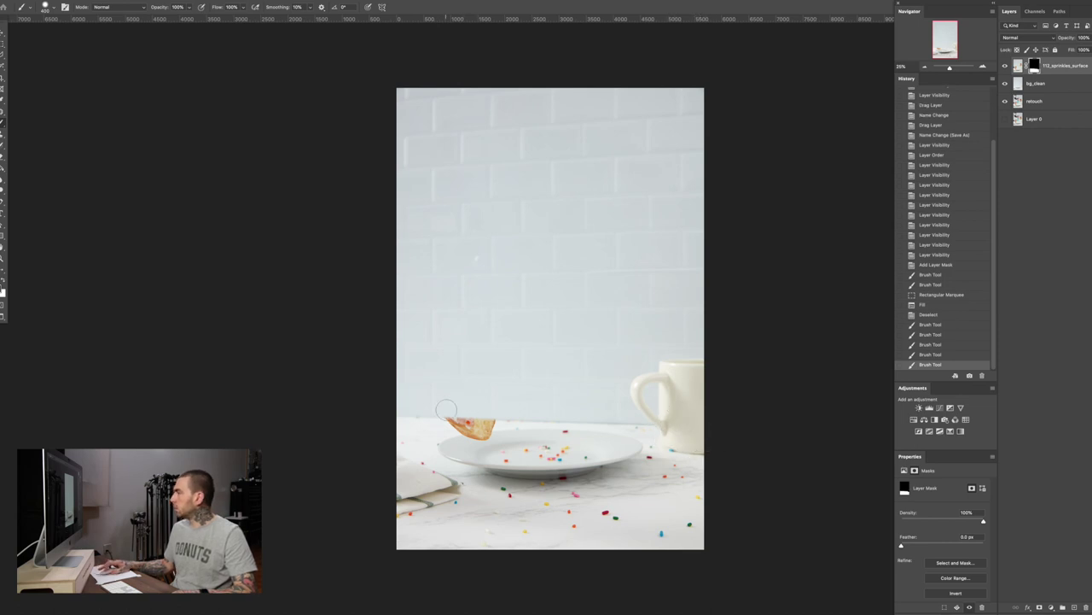
pyautogui.moveTo(452, 408)
pyautogui.mouseDown()
pyautogui.moveTo(463, 422)
pyautogui.moveTo(483, 415)
pyautogui.moveTo(483, 430)
pyautogui.moveTo(451, 413)
pyautogui.moveTo(475, 433)
pyautogui.moveTo(478, 425)
pyautogui.mouseUp()
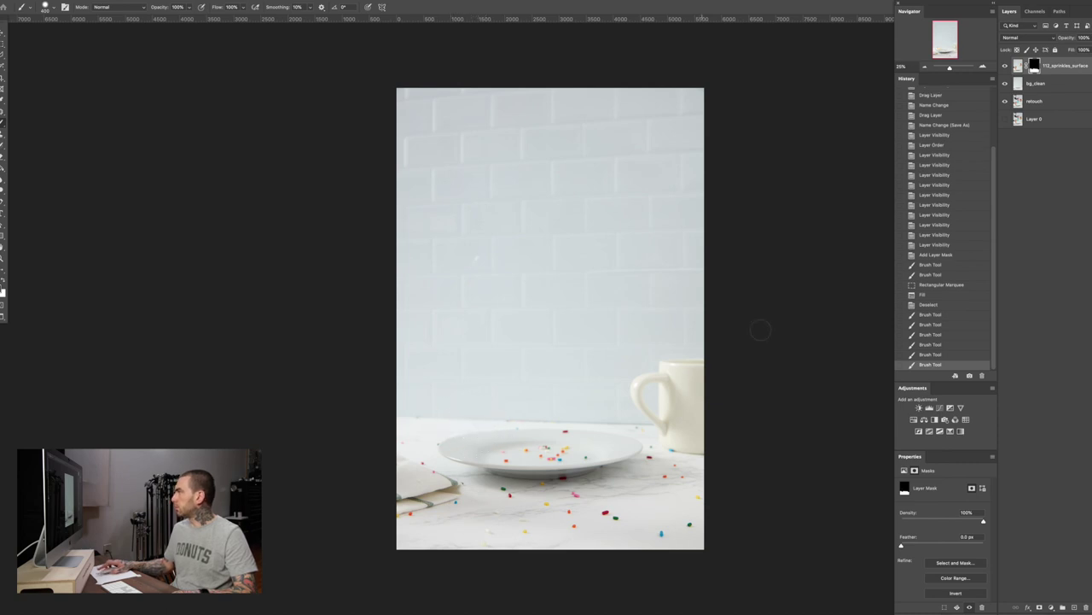
# Toggle the visibility of the masked 112_sprinkles_surface layer to check how it blends with bg_clean
pyautogui.click(1007, 67)
pyautogui.click(1006, 67)
pyautogui.click(1007, 66)
pyautogui.click(1007, 67)
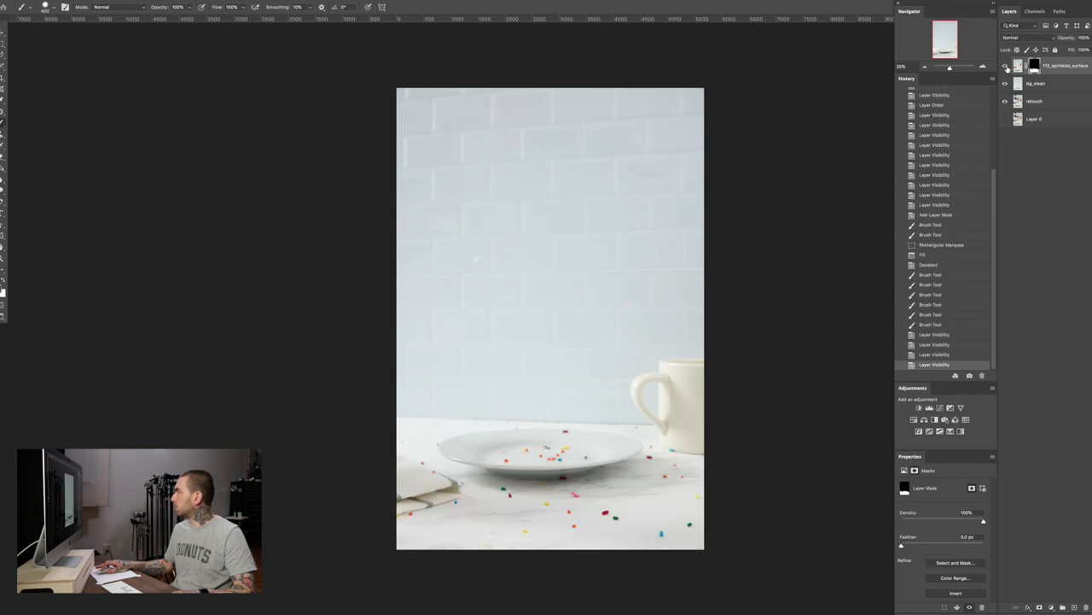
# Hide 112_sprinkles_surface, check bg_clean against the layer below, and make bg_clean the active layer
pyautogui.click(1006, 67)
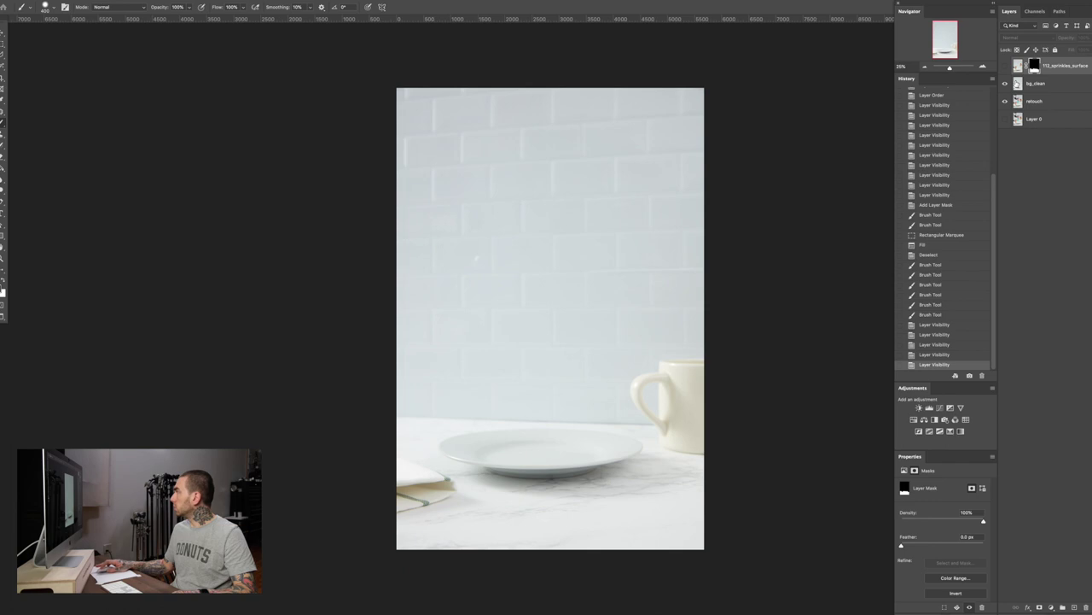
pyautogui.click(1005, 83)
pyautogui.click(1006, 84)
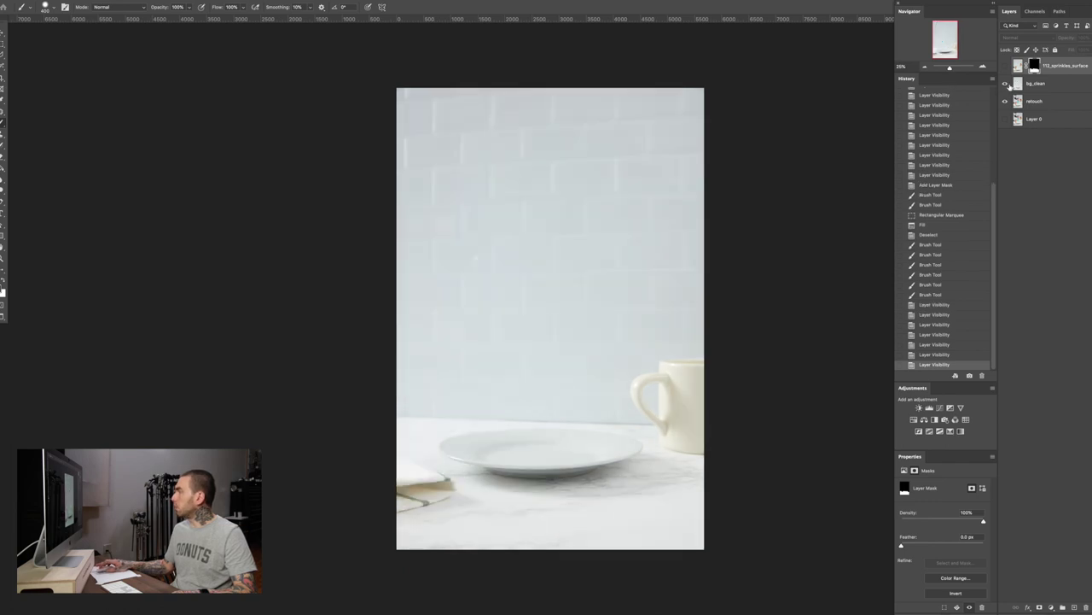
pyautogui.click(1018, 84)
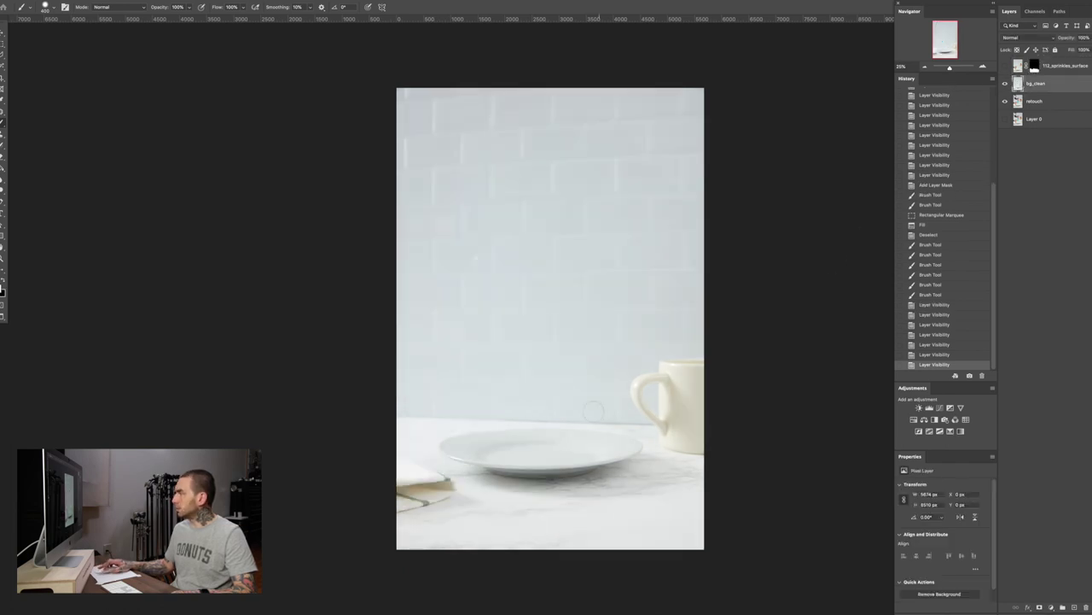
# At 100% zoom, use the Clone Stamp on bg_clean to clean the wall's bottom edge behind the left part of the plate
pyautogui.press('v')
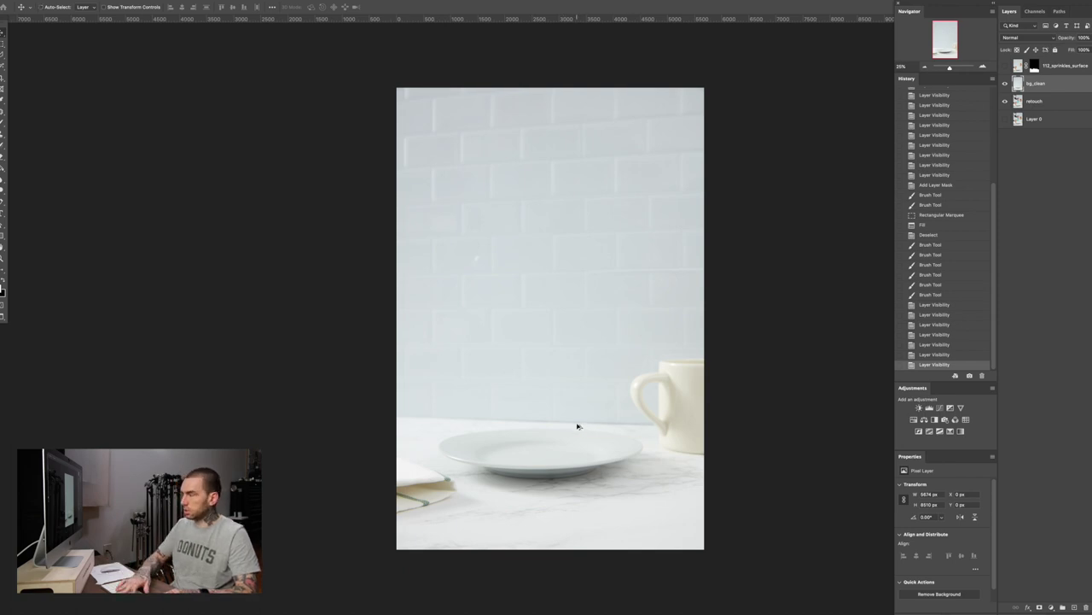
pyautogui.press('super+1')
pyautogui.moveTo(577, 427); pyautogui.dragTo(473, 192)
pyautogui.moveTo(463, 366); pyautogui.dragTo(639, 359)
pyautogui.moveTo(296, 318); pyautogui.dragTo(481, 336)
pyautogui.press('s')
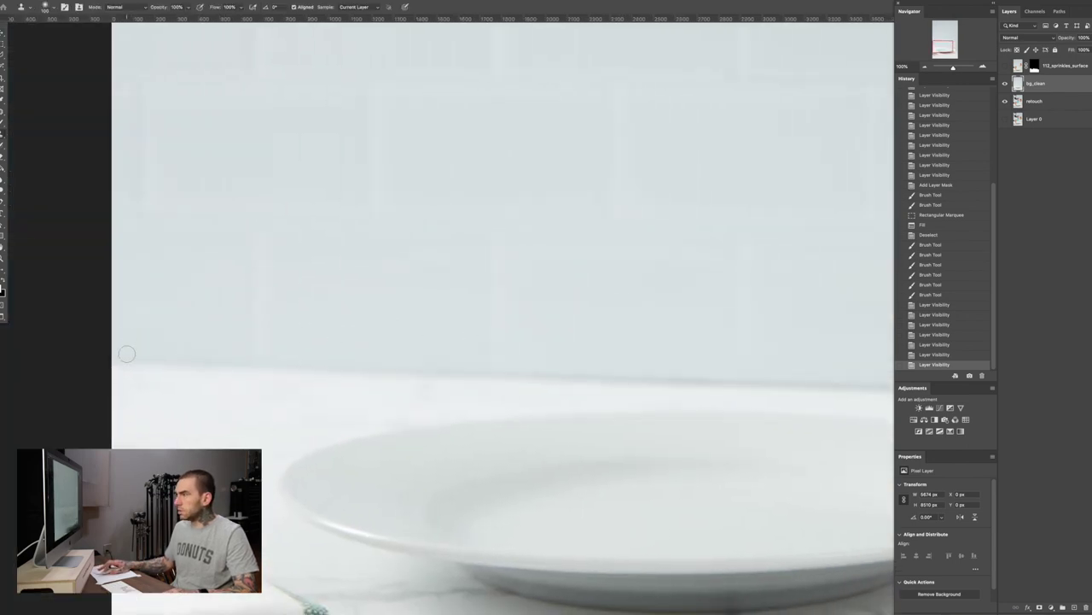
pyautogui.click(128, 339)
pyautogui.click(249, 355)
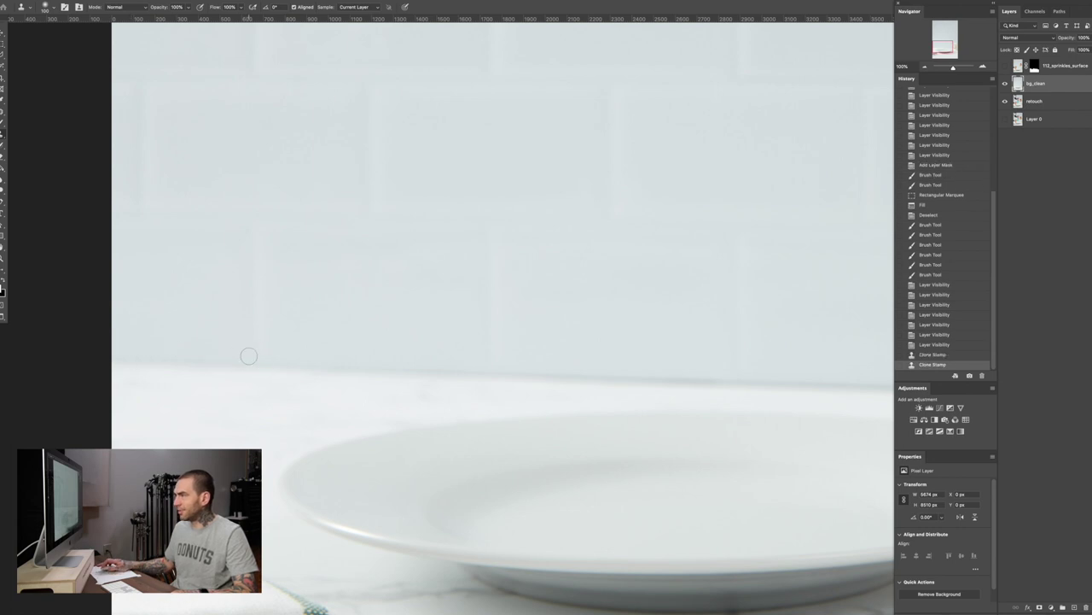
pyautogui.click(274, 358)
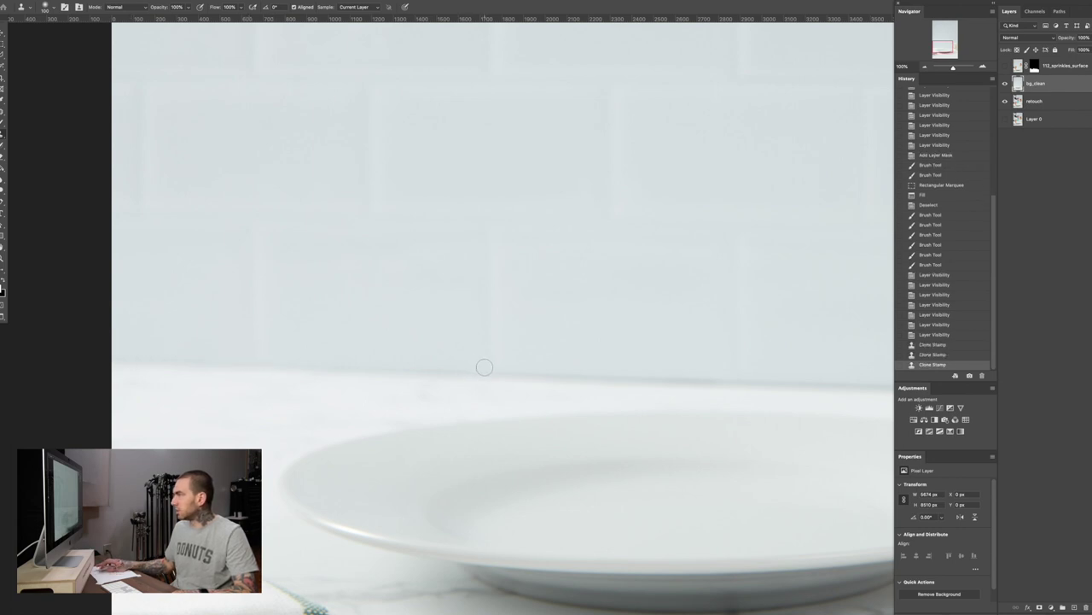
pyautogui.click(478, 366)
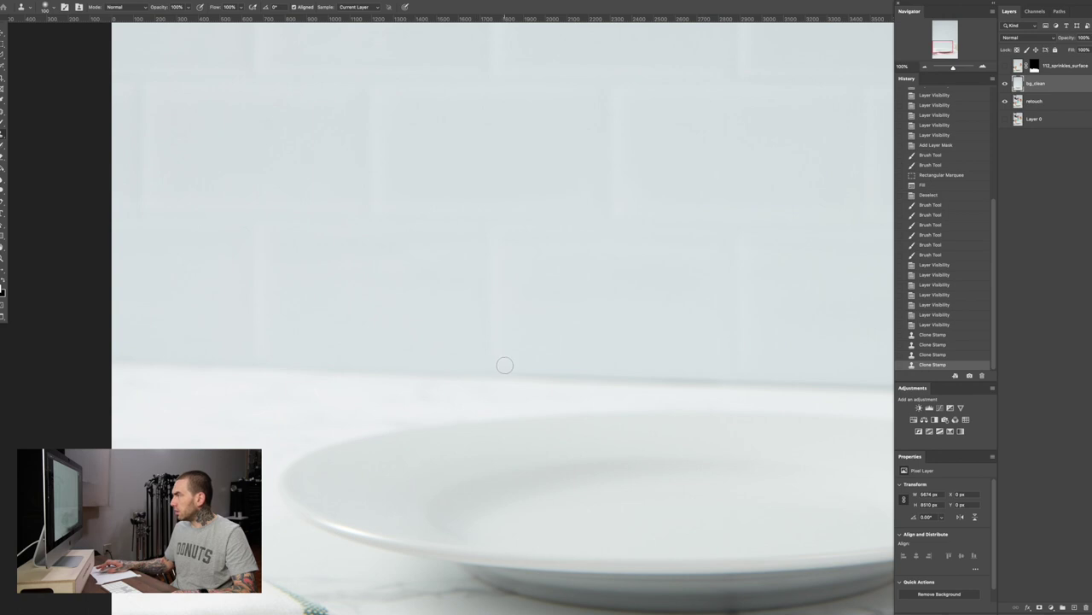
pyautogui.click(498, 366)
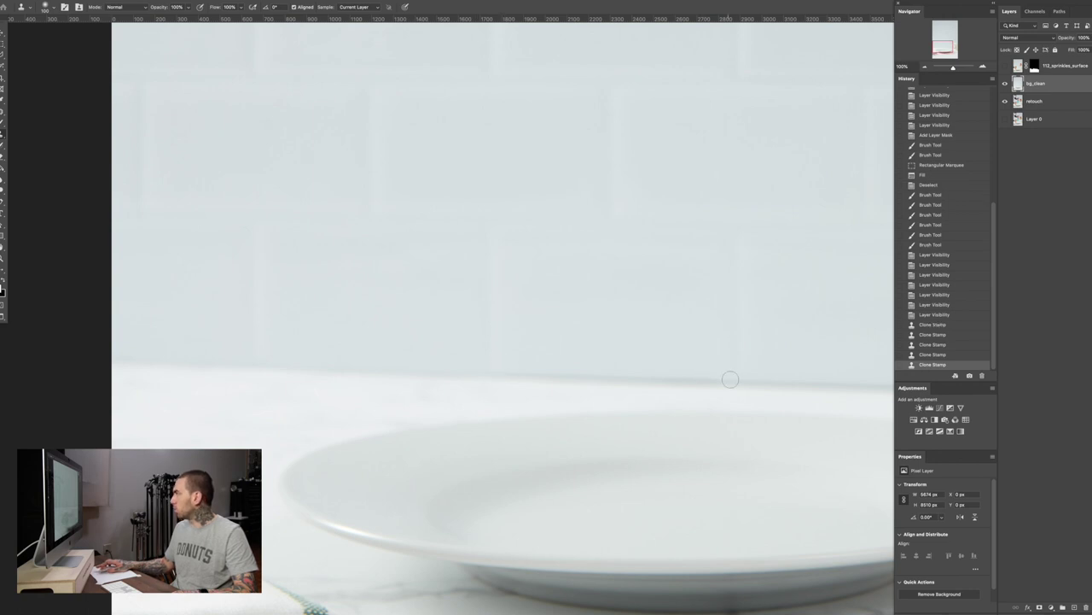
# Continue clone stamping the wall's bottom edge on bg_clean, from behind the middle of the plate to the mug handle
pyautogui.click(728, 373)
pyautogui.moveTo(746, 370); pyautogui.dragTo(506, 359)
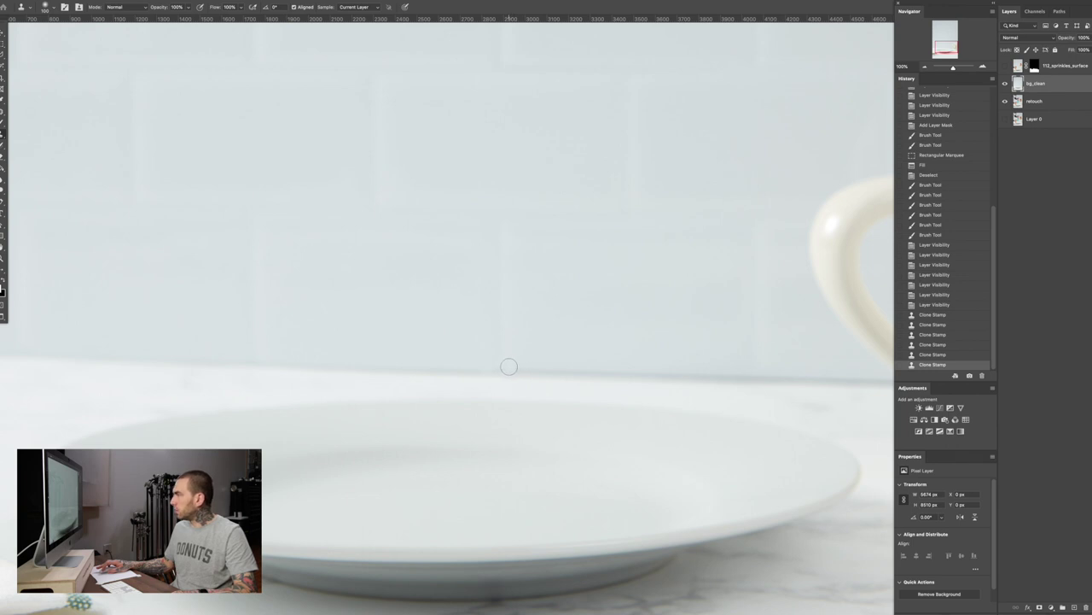
pyautogui.click(508, 366)
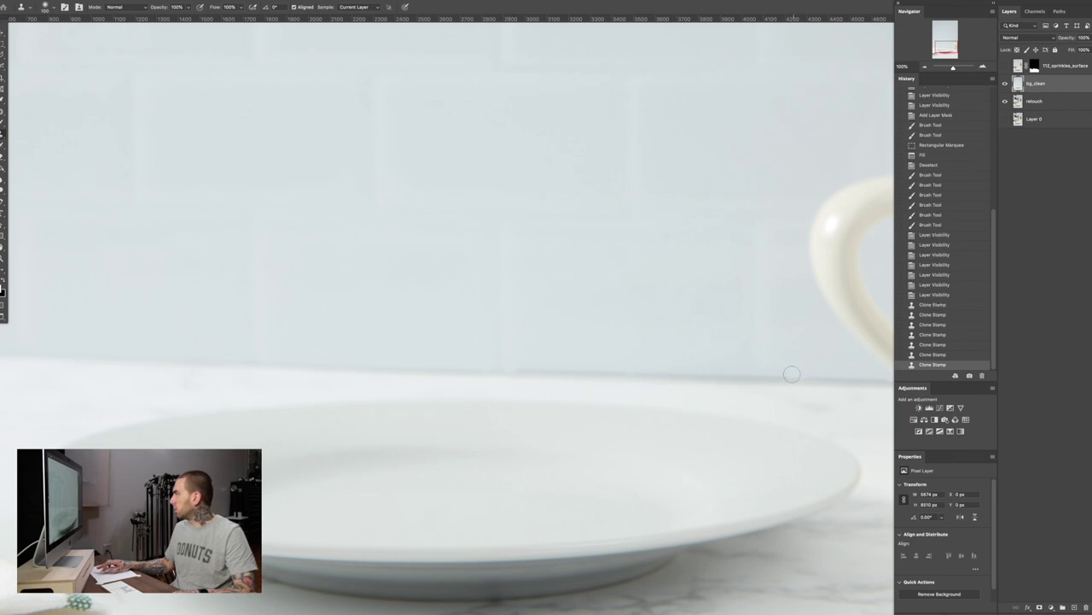
pyautogui.click(830, 370)
pyautogui.moveTo(824, 376); pyautogui.dragTo(692, 373)
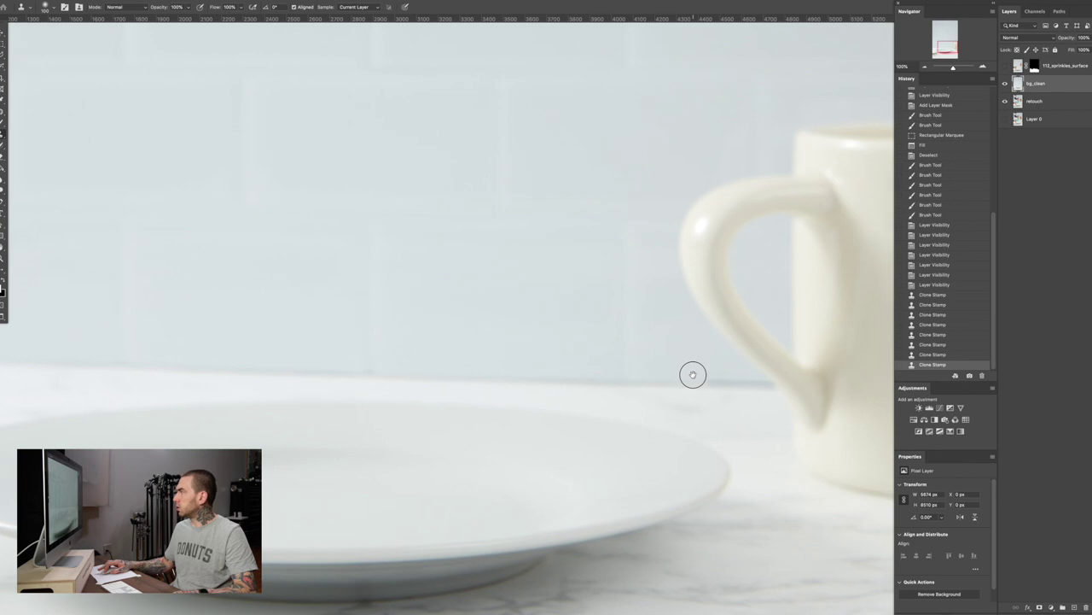
pyautogui.moveTo(751, 375); pyautogui.dragTo(724, 376)
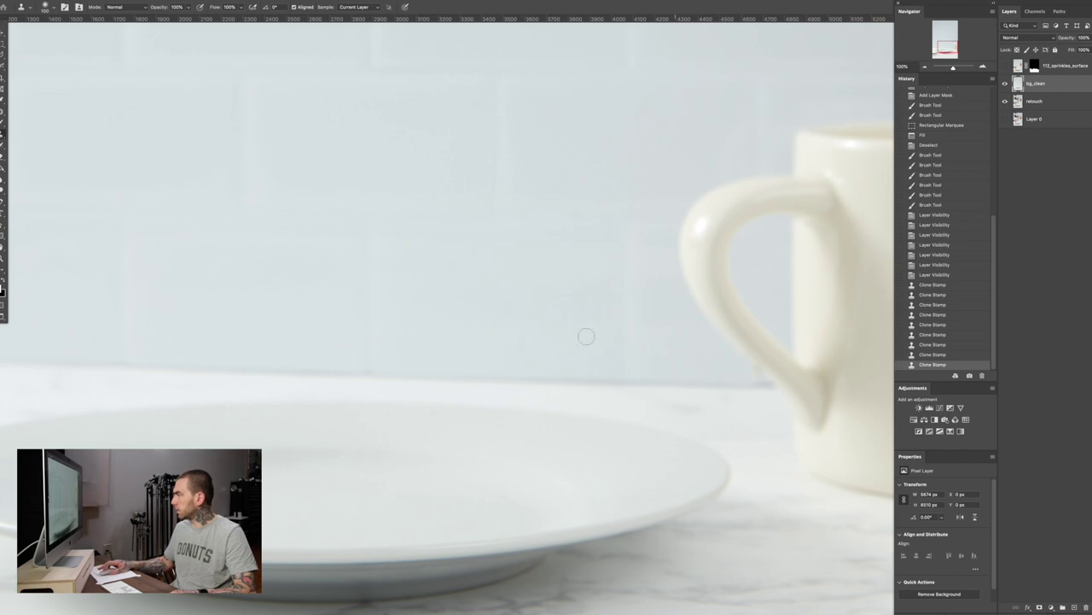
# Touch up remaining spots on the wall's bottom edge behind the plate and beside the mug handle with the Clone Stamp
pyautogui.click(380, 367)
pyautogui.click(746, 377)
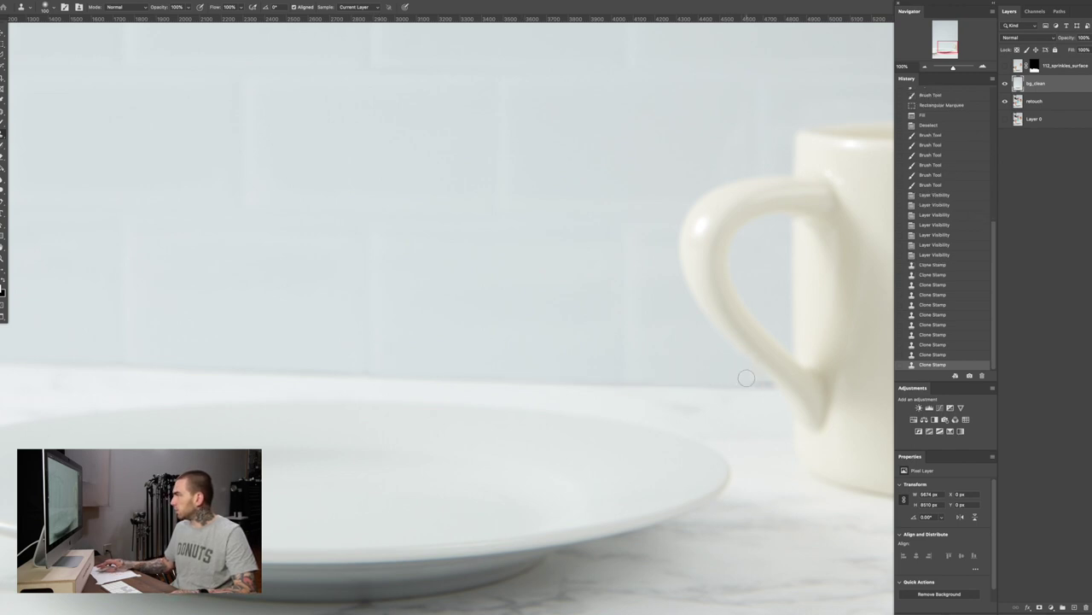
pyautogui.click(155, 358)
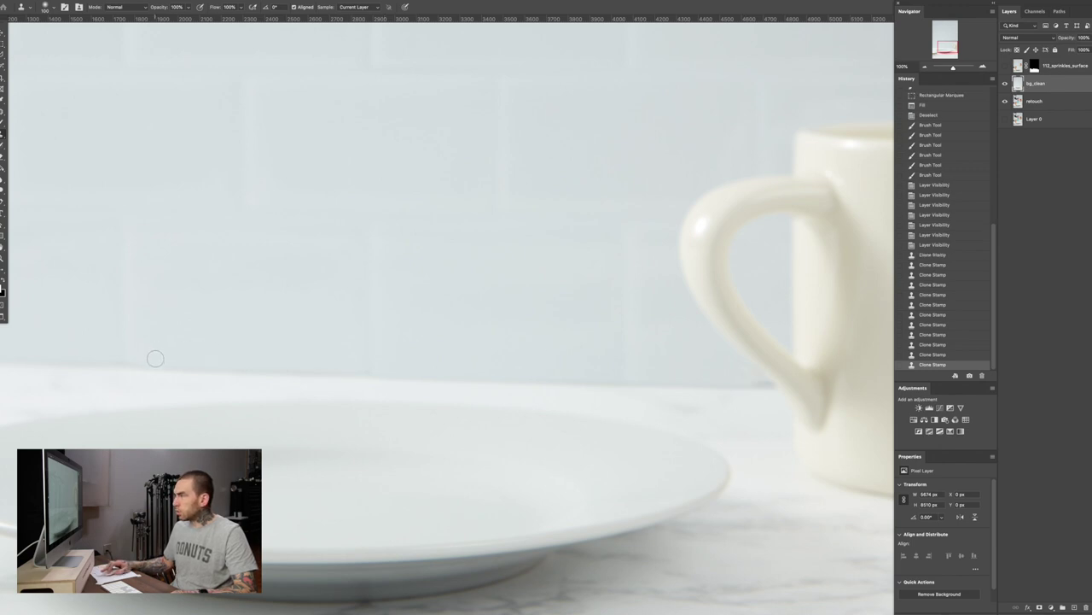
# Sample the wall-table edge beside the mug and clone it over the line where it meets the mug handle
pyautogui.keyDown('alt'); pyautogui.click(684, 386); pyautogui.keyUp('alt')
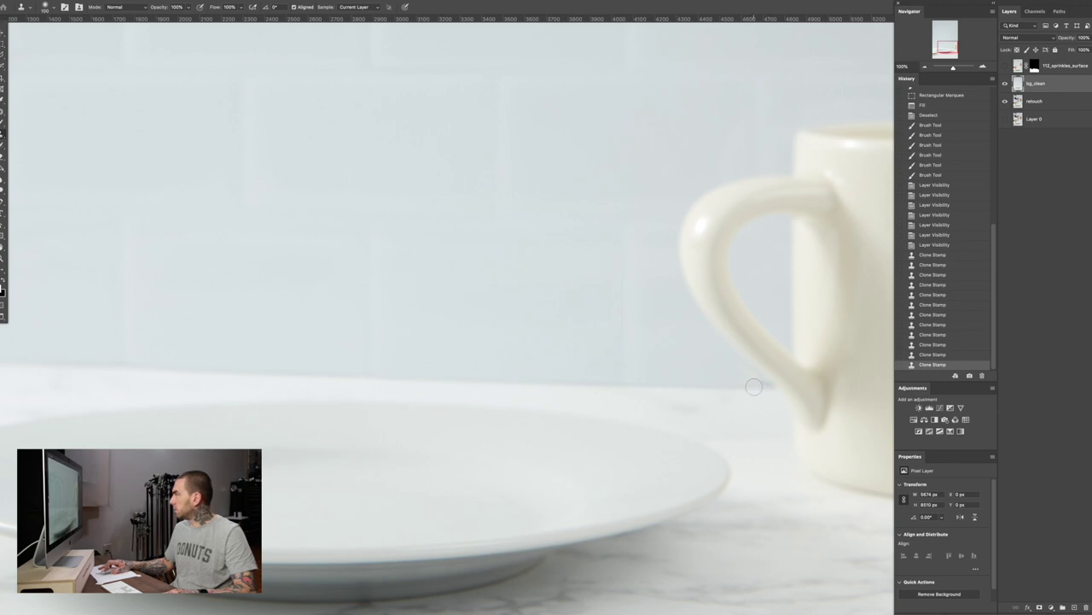
pyautogui.moveTo(754, 387)
pyautogui.mouseDown()
pyautogui.moveTo(743, 370)
pyautogui.moveTo(765, 400)
pyautogui.mouseUp()
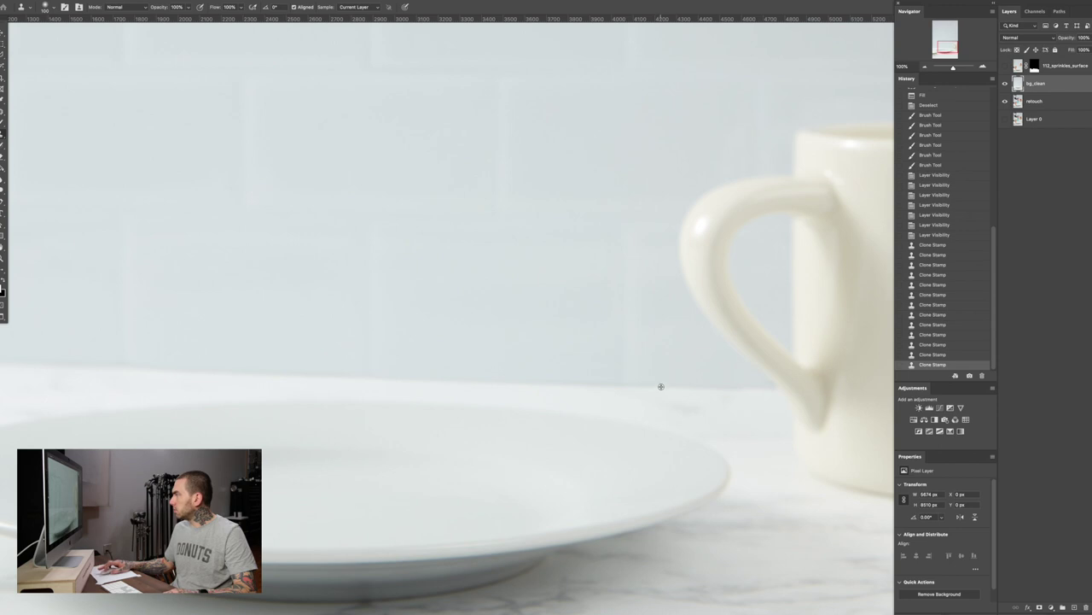
pyautogui.moveTo(720, 385); pyautogui.dragTo(756, 389)
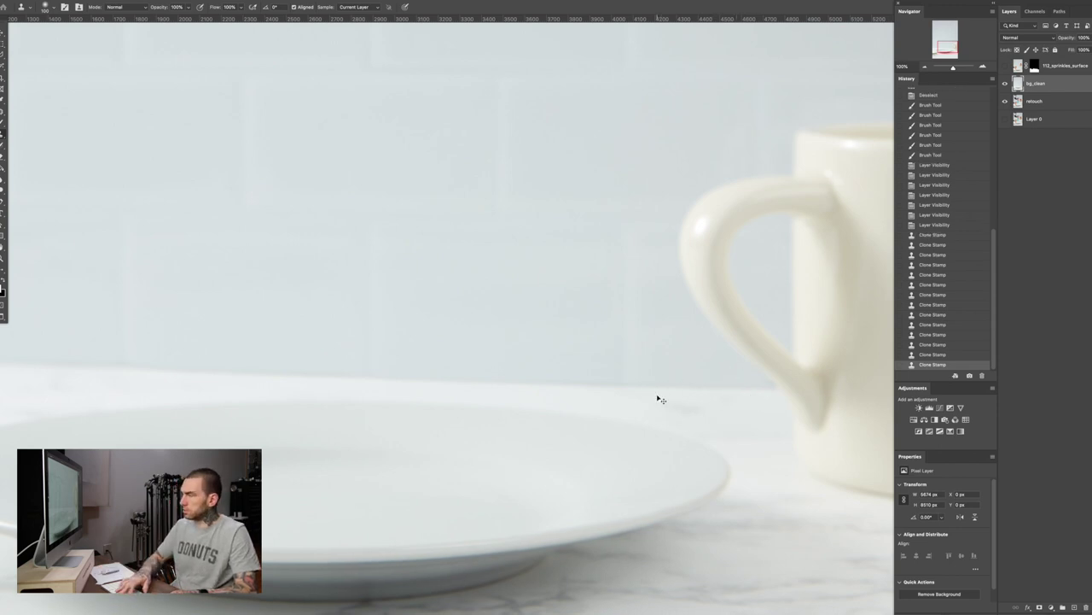
pyautogui.hotkey('ctrl', '-')
pyautogui.hotkey('ctrl', '-')
pyautogui.hotkey('ctrl', '+')
pyautogui.hotkey('ctrl', '+')
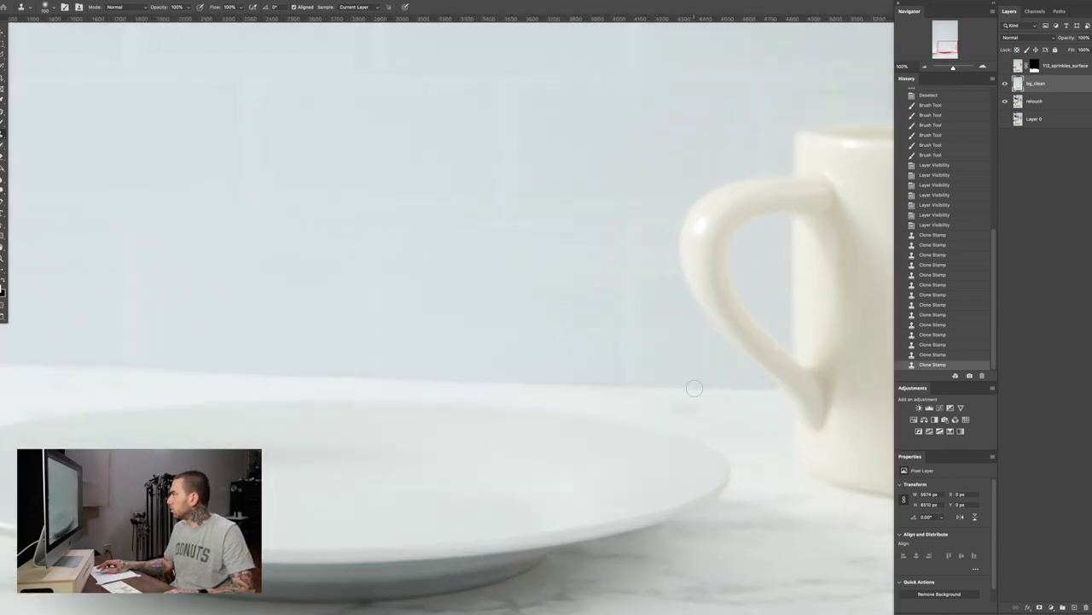
pyautogui.click(769, 388)
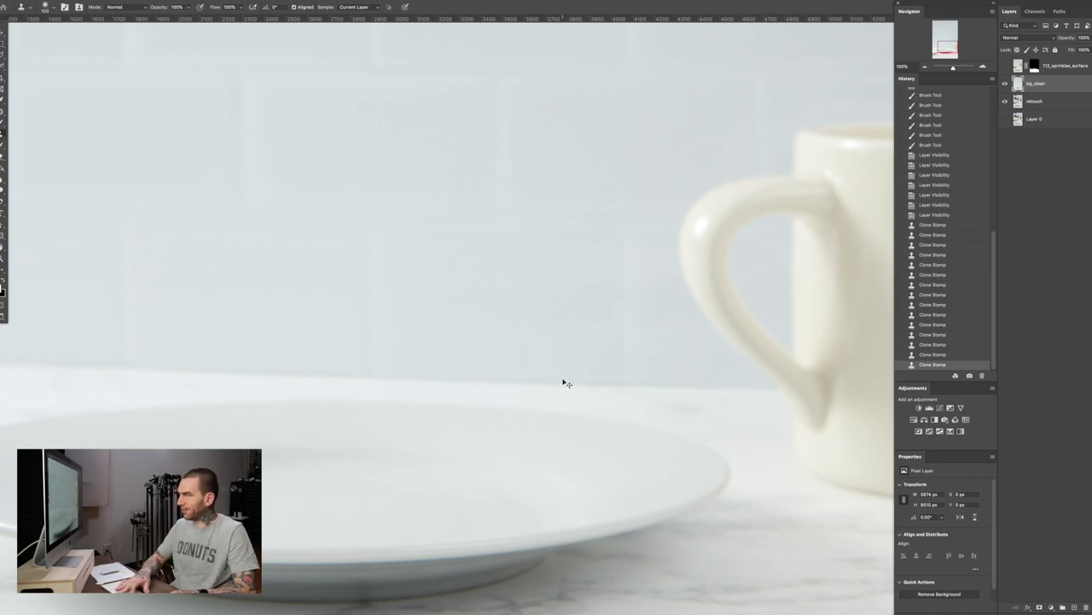
# View the whole image and compare it with the bg_clean and sprinkles_surface layers each hidden and shown
pyautogui.hotkey('ctrl', '0')
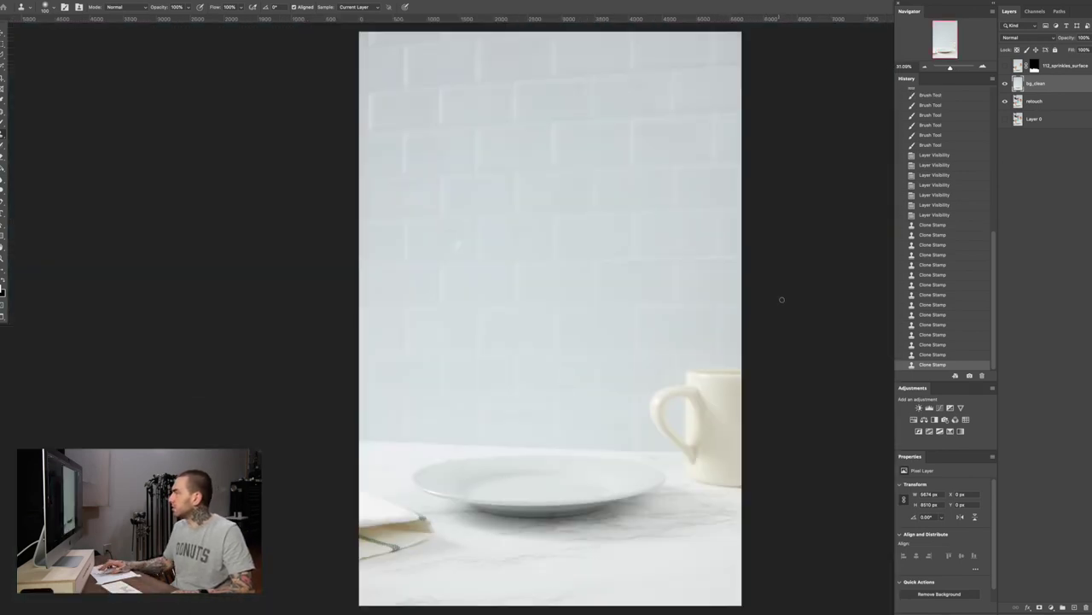
pyautogui.click(1005, 85)
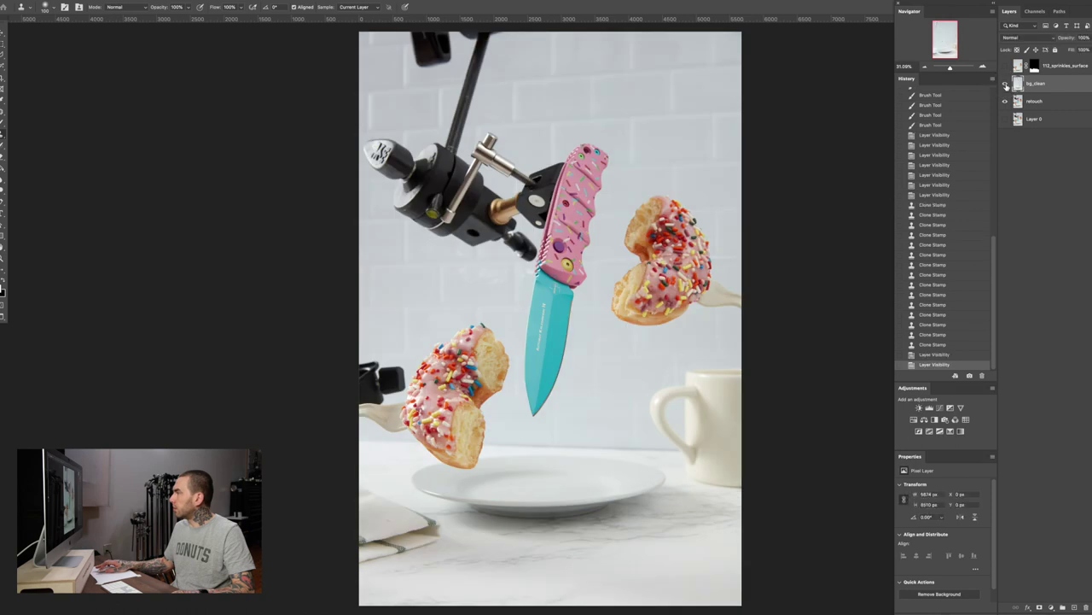
pyautogui.click(1005, 84)
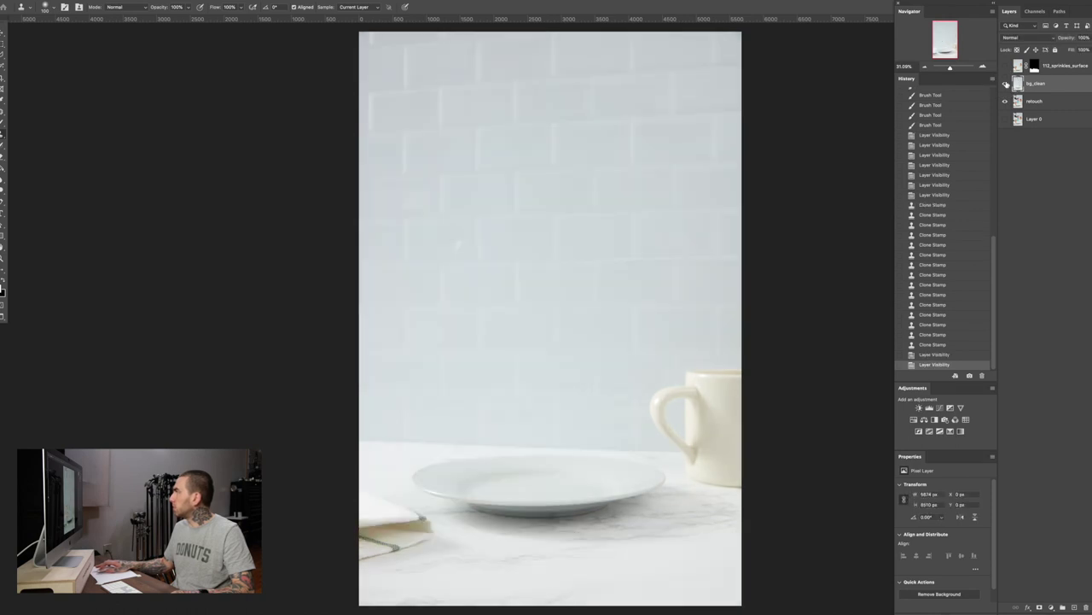
pyautogui.click(1005, 84)
pyautogui.click(1005, 85)
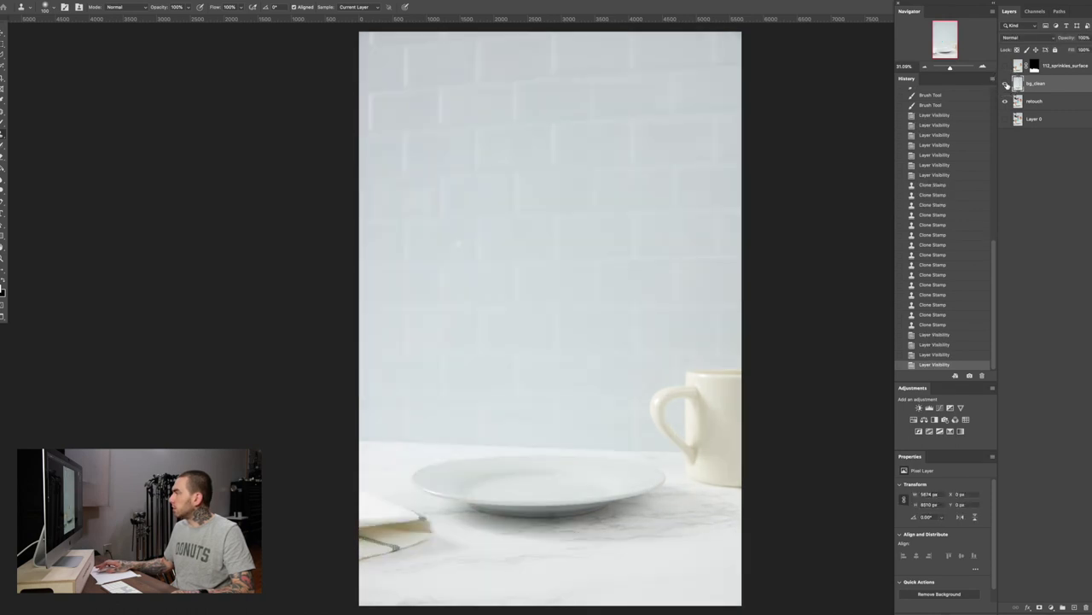
pyautogui.click(1005, 66)
pyautogui.click(1004, 67)
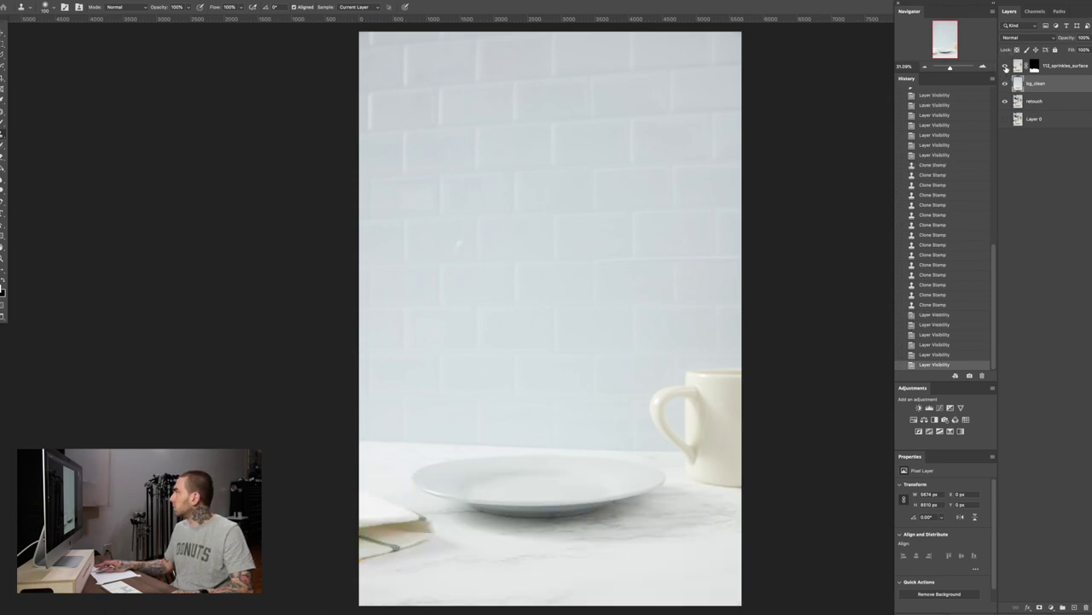
# Show the sprinkles_surface layer and brush its mask along the wall-table edge from the image's left border to the mug handle
pyautogui.click(1005, 67)
pyautogui.click(1034, 67)
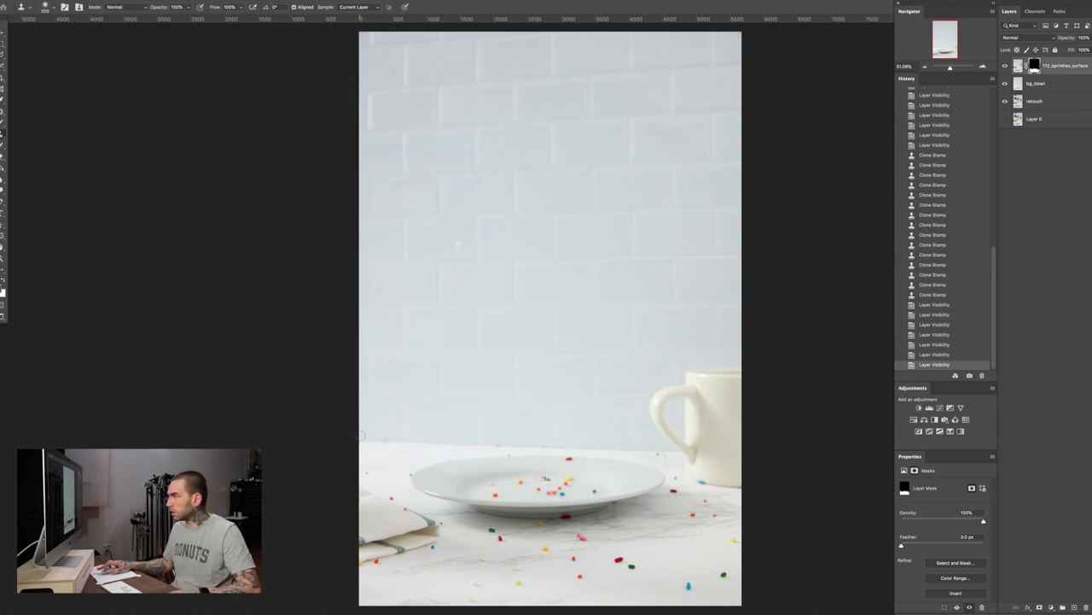
pyautogui.press('Return')
pyautogui.press('b')
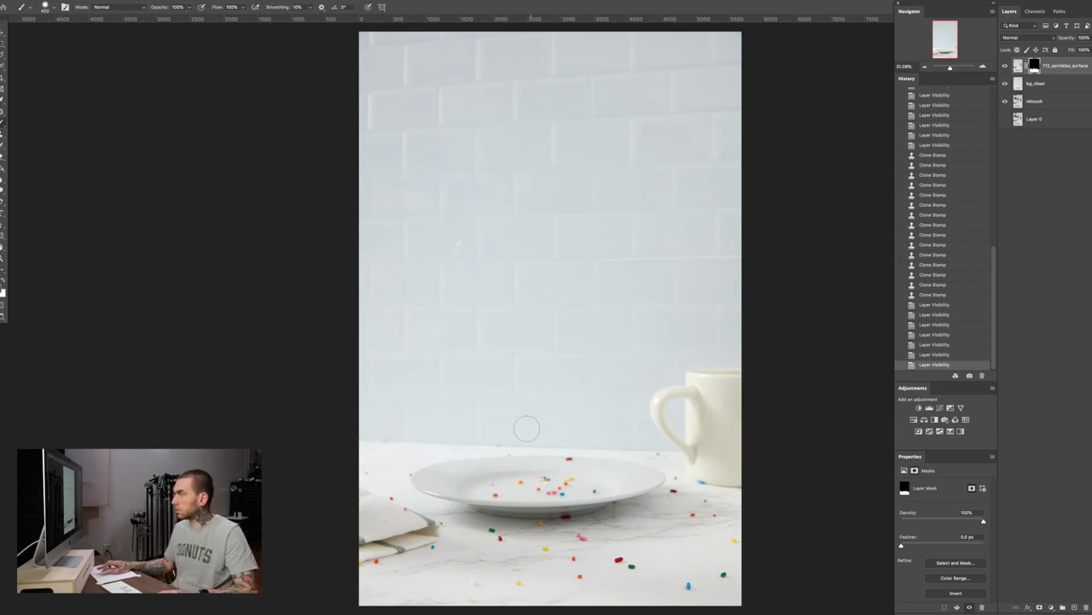
pyautogui.click(367, 424)
pyautogui.click(686, 440)
pyautogui.click(686, 440)
pyautogui.click(358, 430)
pyautogui.press('[')
pyautogui.click(683, 442)
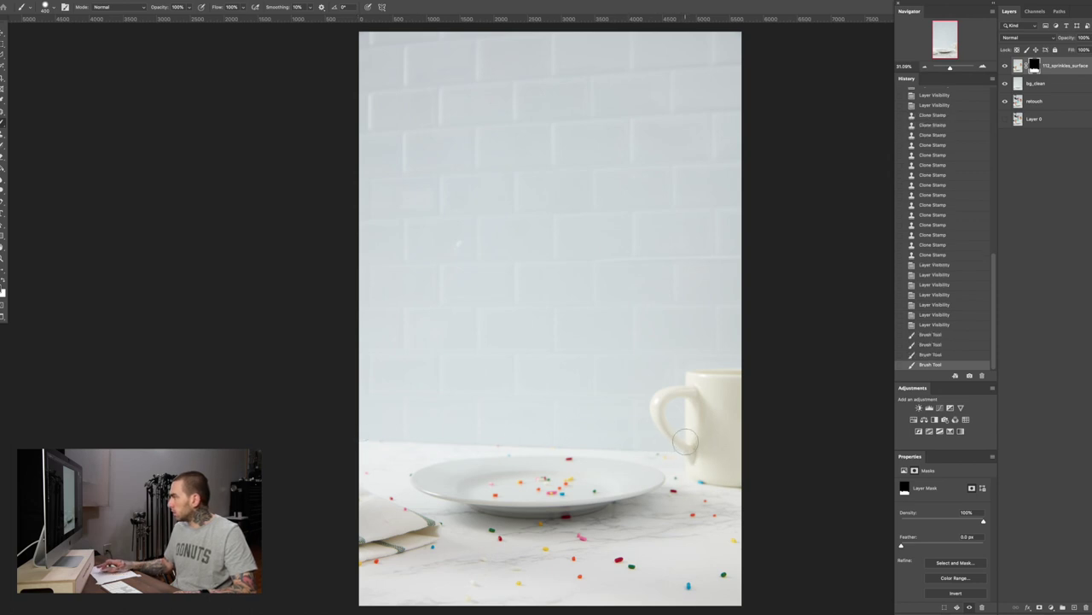
pyautogui.click(1005, 66)
pyautogui.click(1005, 66)
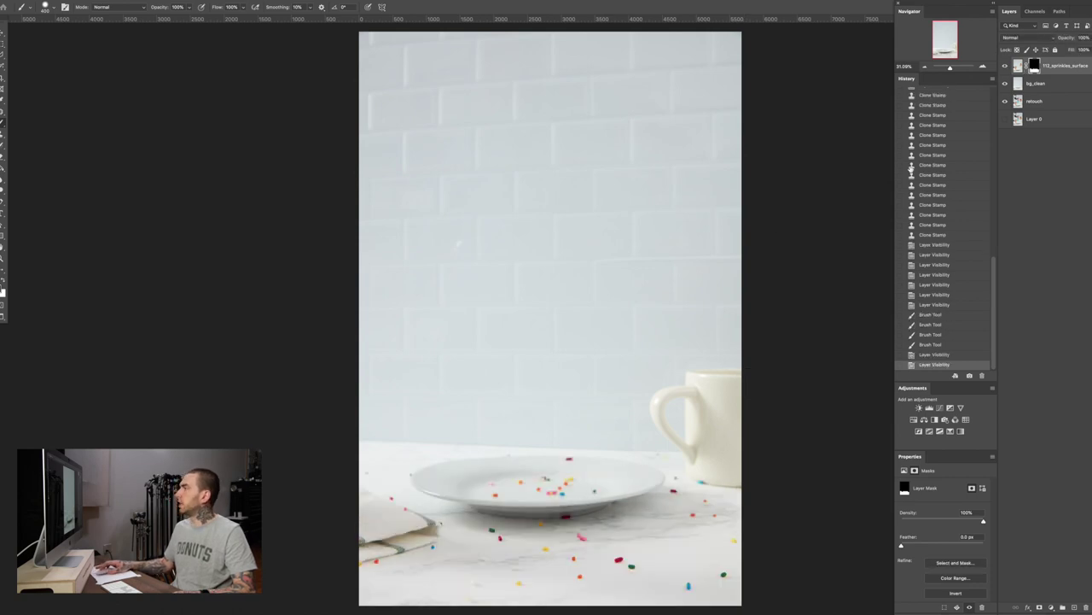
# On bg_clean, patch the bright spot on the wall tile in the left half with clean tile beside it
pyautogui.click(1015, 85)
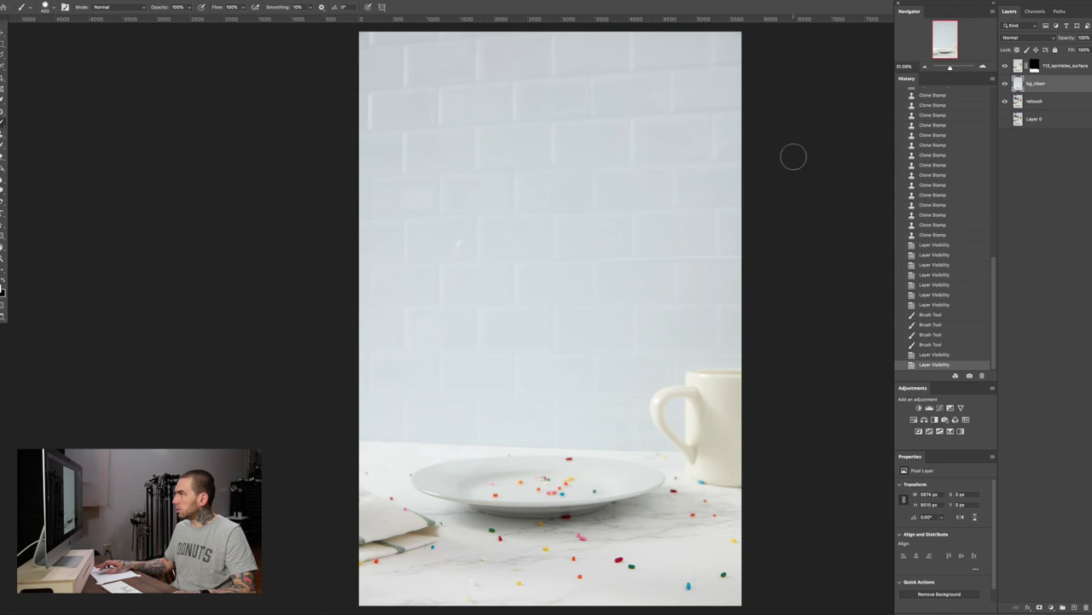
pyautogui.press('j')
pyautogui.moveTo(465, 241)
pyautogui.mouseDown()
pyautogui.moveTo(444, 244)
pyautogui.moveTo(504, 239)
pyautogui.mouseUp()
pyautogui.hotkey('ctrl', 'd')
# Try patching a small area of the wall tiles in the upper right of the image, and undo it
pyautogui.moveTo(654, 186)
pyautogui.mouseDown()
pyautogui.moveTo(639, 174)
pyautogui.moveTo(649, 186)
pyautogui.moveTo(631, 188)
pyautogui.moveTo(626, 207)
pyautogui.mouseUp()
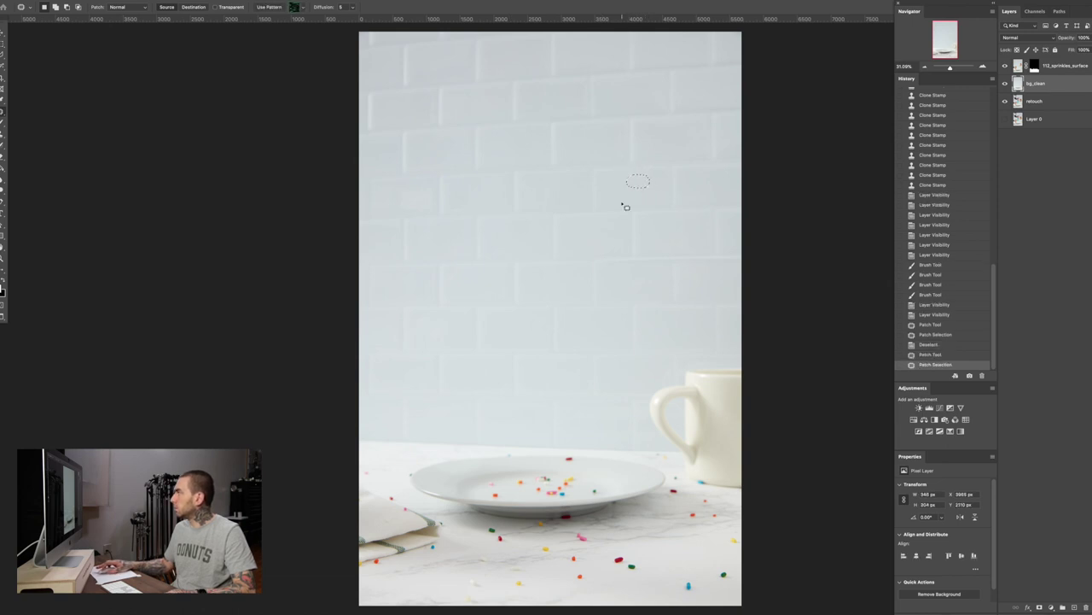
pyautogui.hotkey('ctrl', 'd')
pyautogui.hotkey('ctrl', 'z')
pyautogui.hotkey('ctrl', 'z')
pyautogui.hotkey('ctrl', 'd')
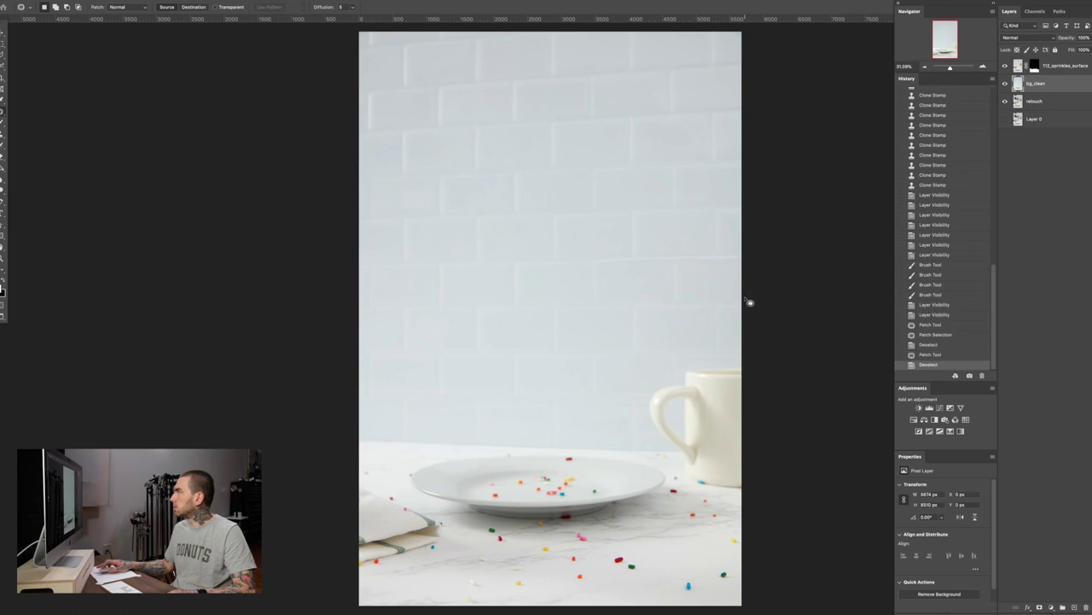
# Save the document and move the retouch layer above bg_clean
pyautogui.hotkey('ctrl', 's')
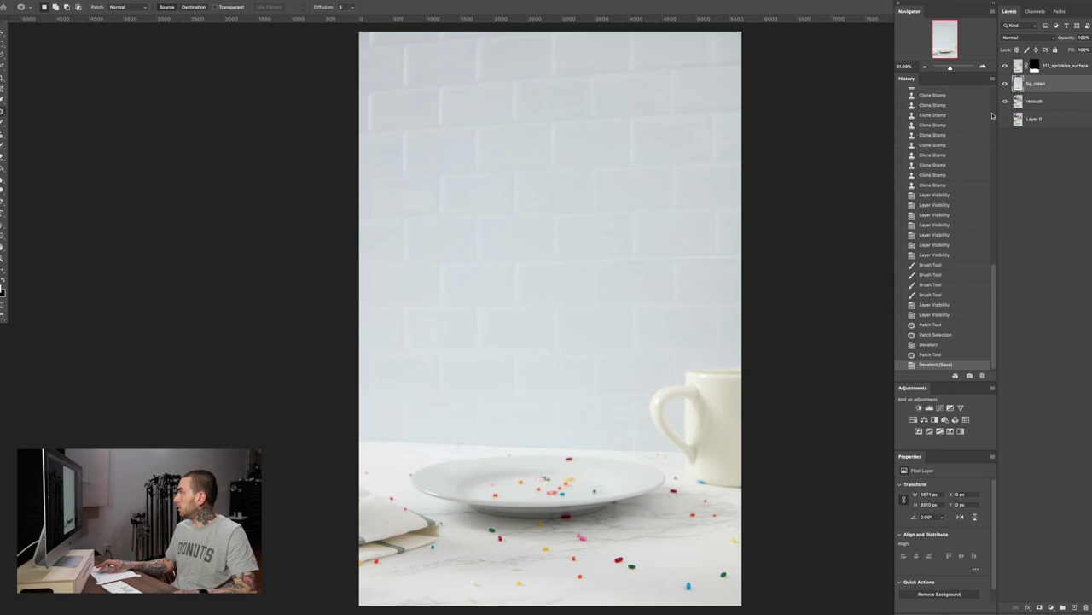
pyautogui.moveTo(1016, 105); pyautogui.dragTo(1021, 84)
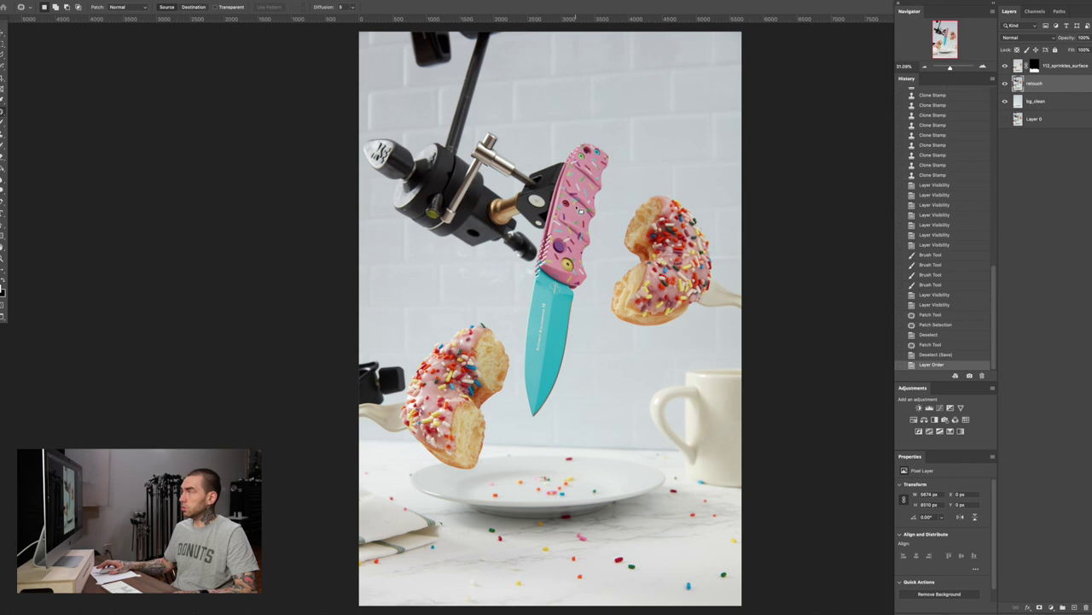
# Start a Pen path at the knife's tip and place its second anchor at the upper end of the blade's left edge
pyautogui.press('p')
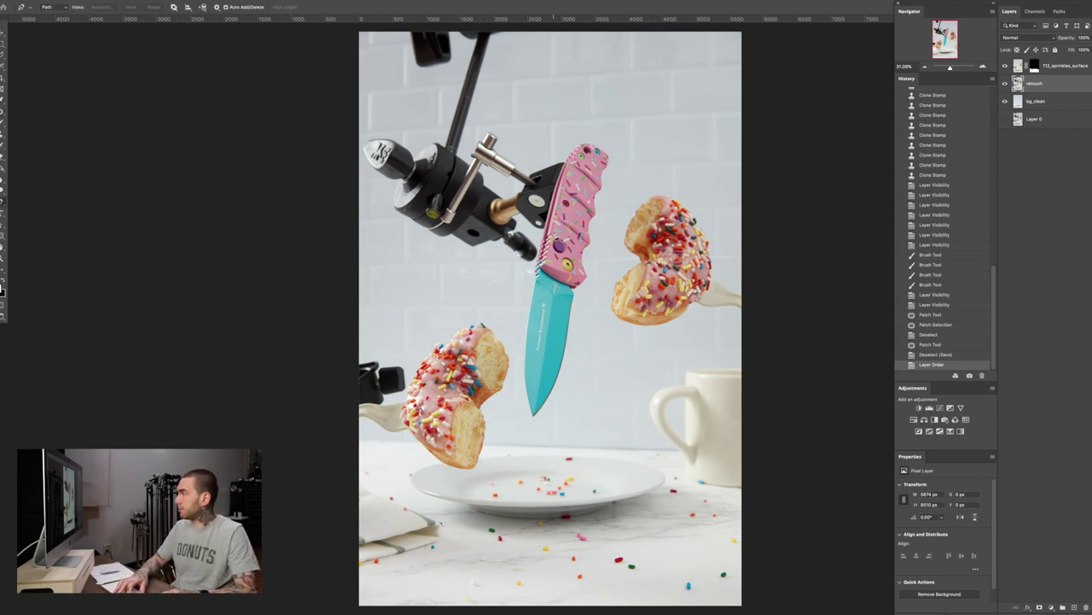
pyautogui.press('super+plus')
pyautogui.press('super+plus')
pyautogui.press('super+plus')
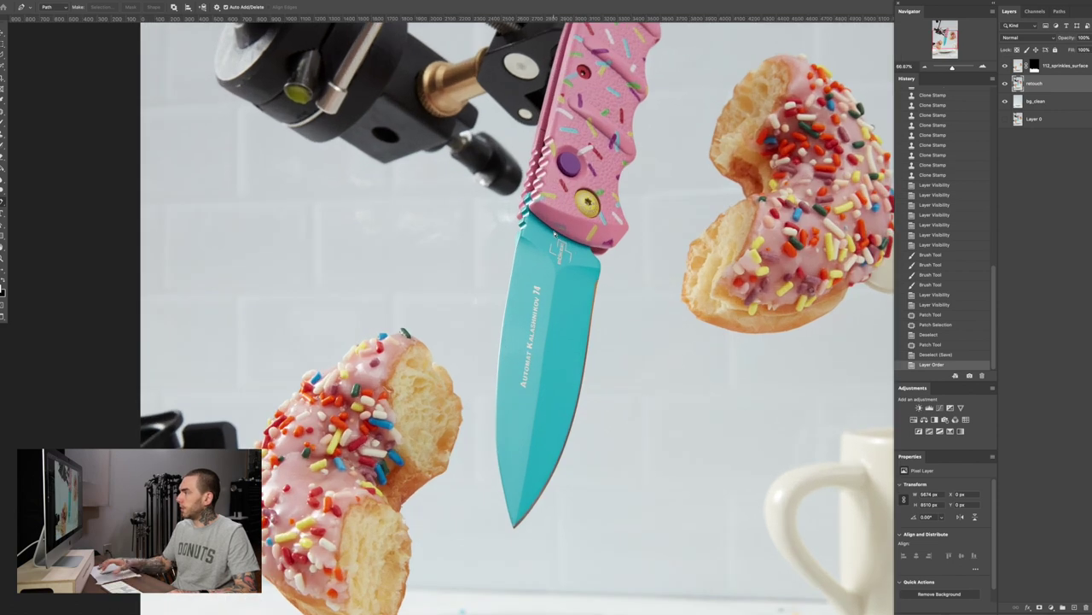
pyautogui.scroll(2, 554, 231)
pyautogui.scroll(-3, 552, 305)
pyautogui.hscroll(3, 551, 305)
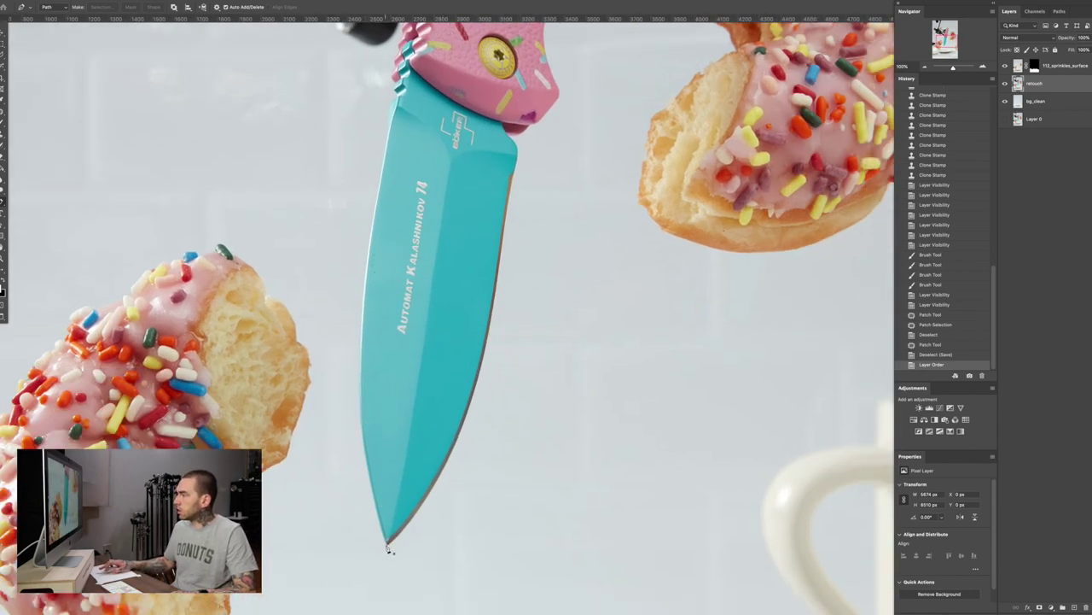
pyautogui.scroll(2, 389, 551)
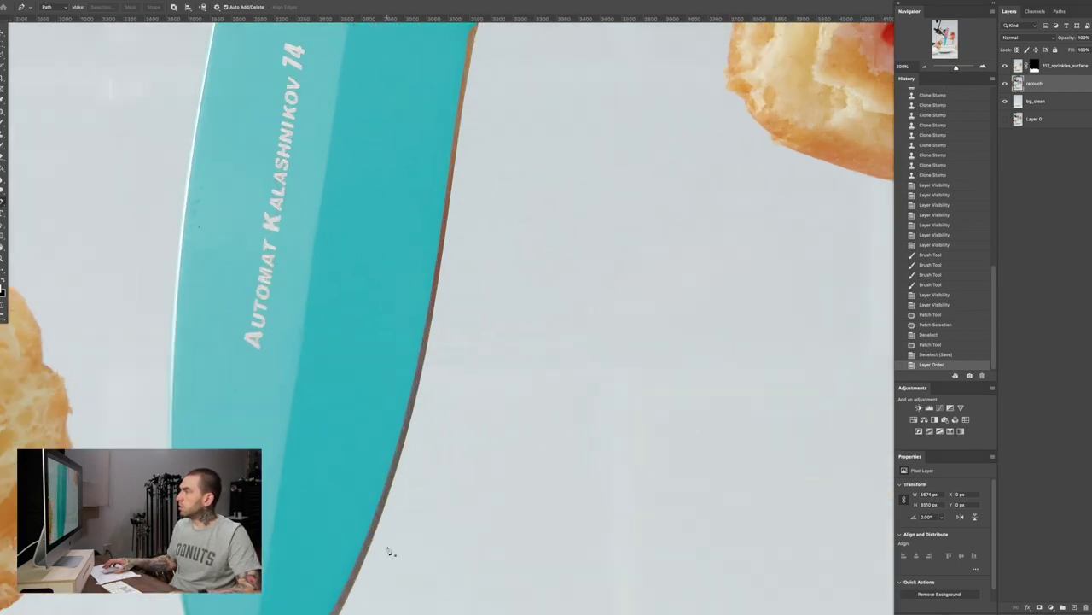
pyautogui.scroll(-3, 368, 490)
pyautogui.hscroll(-3, 368, 491)
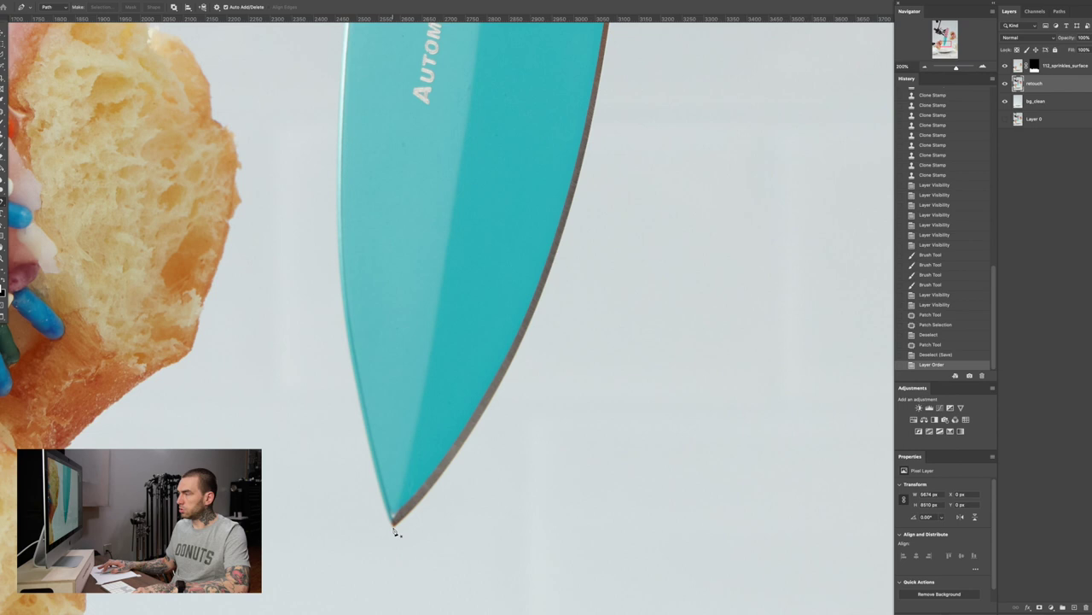
pyautogui.scroll(-3, 395, 532)
pyautogui.scroll(1, 480, 450)
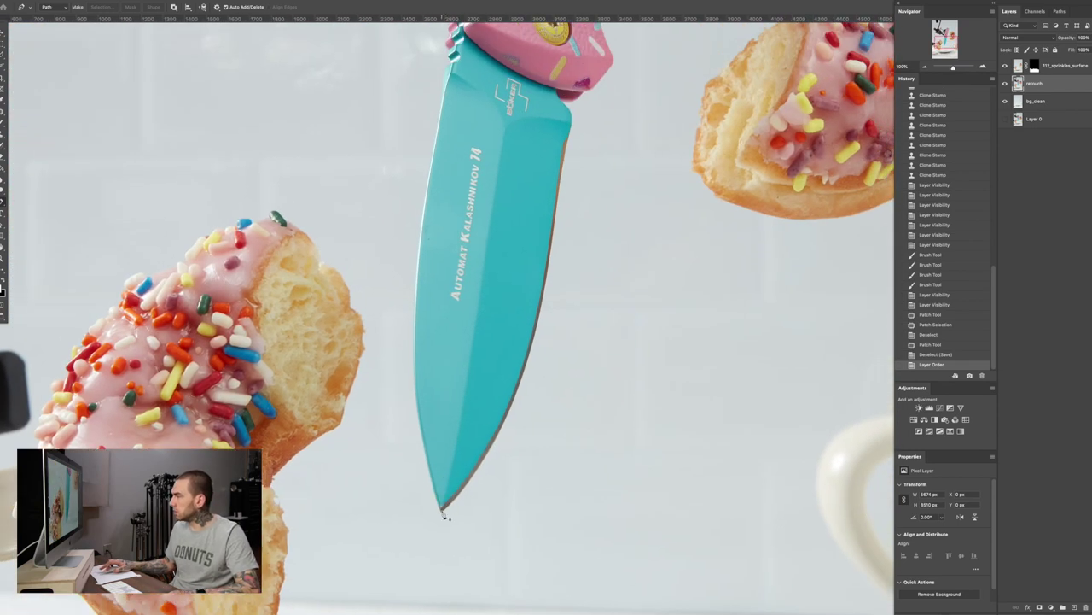
pyautogui.click(443, 515)
pyautogui.scroll(3, 432, 327)
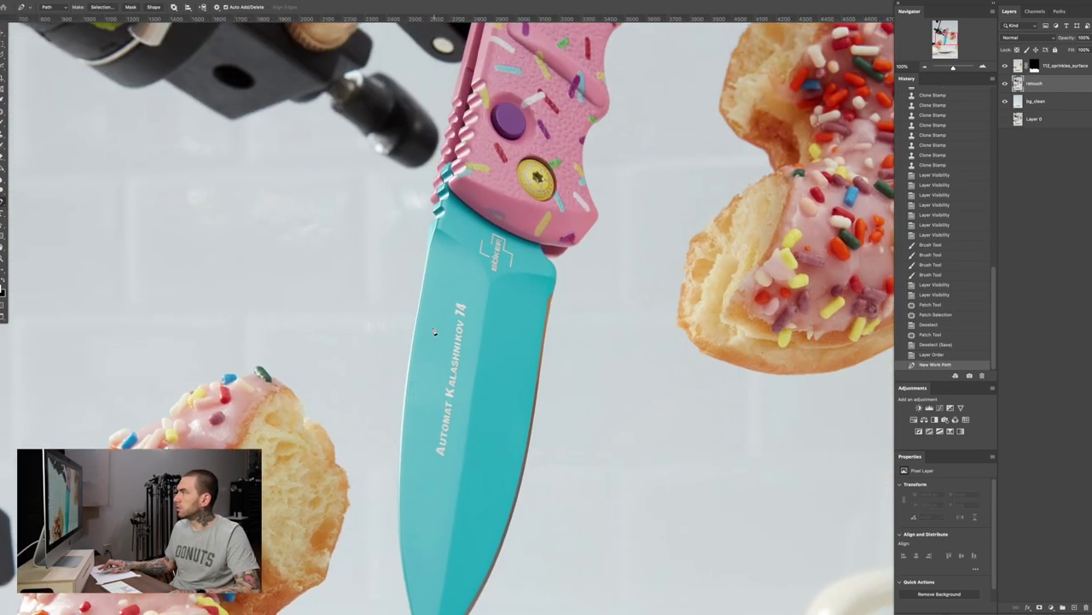
pyautogui.click(430, 226)
# Add anchor points to the path segment along the blade's left edge and pull them outward to follow its curve
pyautogui.click(430, 480)
pyautogui.moveTo(430, 480); pyautogui.dragTo(426, 353)
pyautogui.moveTo(401, 418); pyautogui.dragTo(397, 418)
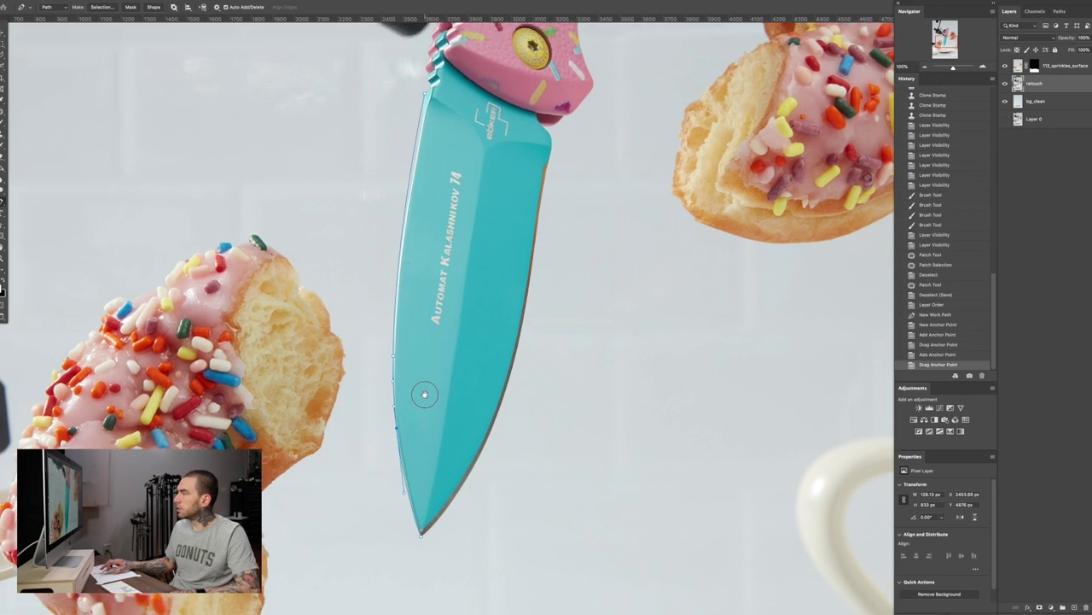
pyautogui.scroll(3, 424, 372)
pyautogui.click(406, 269)
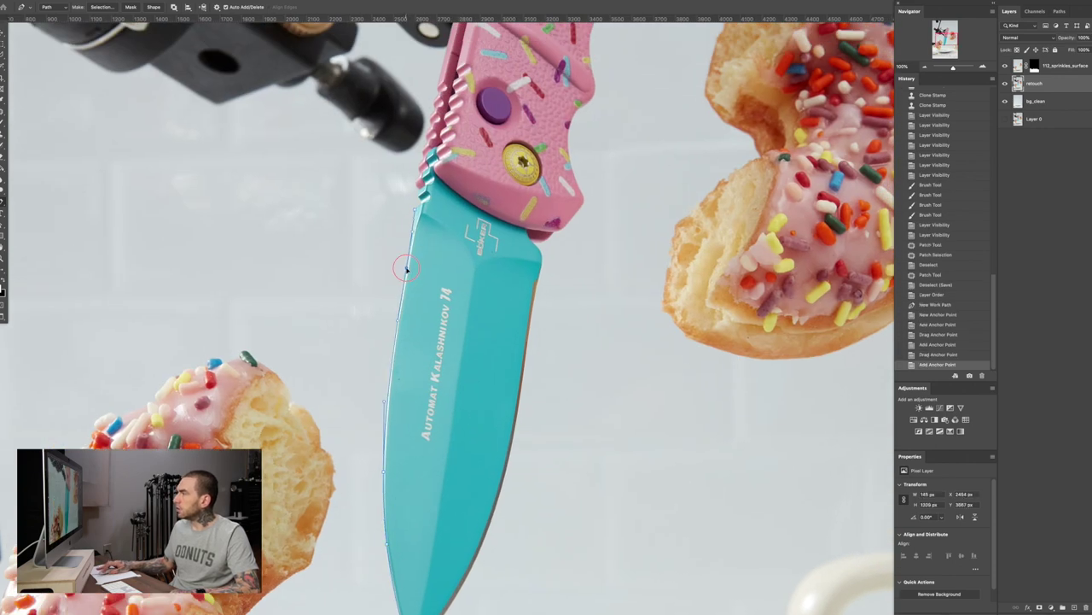
pyautogui.moveTo(407, 269); pyautogui.dragTo(403, 272)
# Extend the path above the handle's ridged section and fit it to the upper ridges with added anchor points
pyautogui.scroll(3, 406, 272)
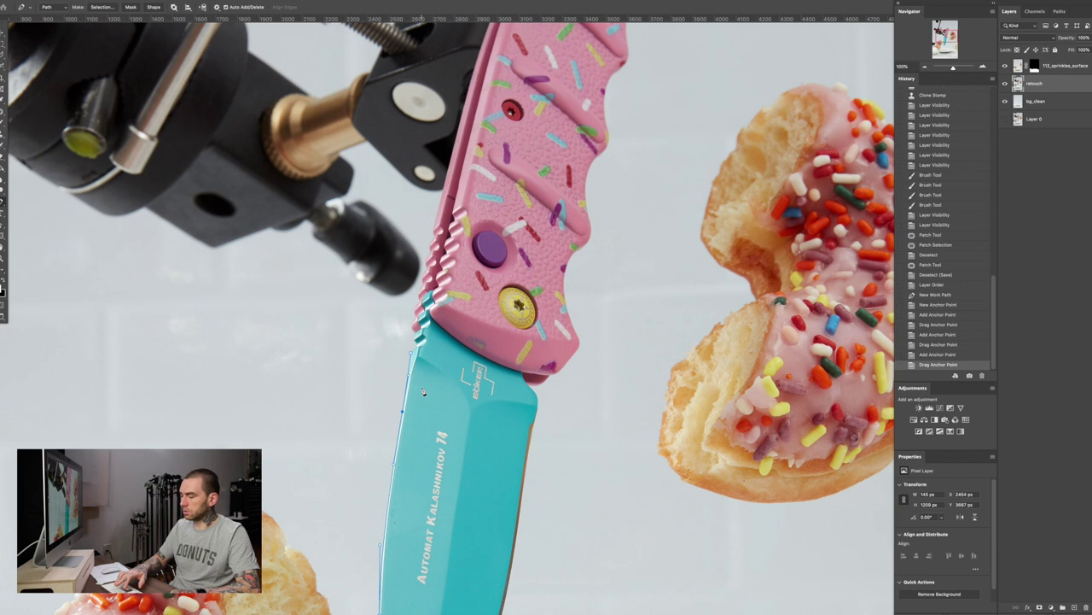
pyautogui.scroll(2, 421, 390)
pyautogui.scroll(2, 365, 314)
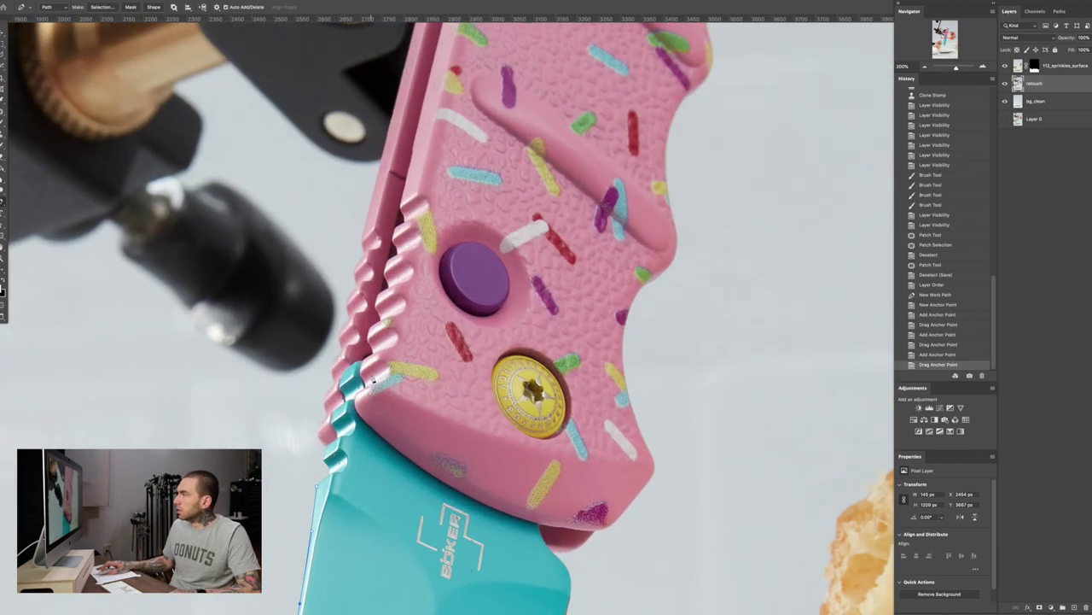
pyautogui.click(362, 228)
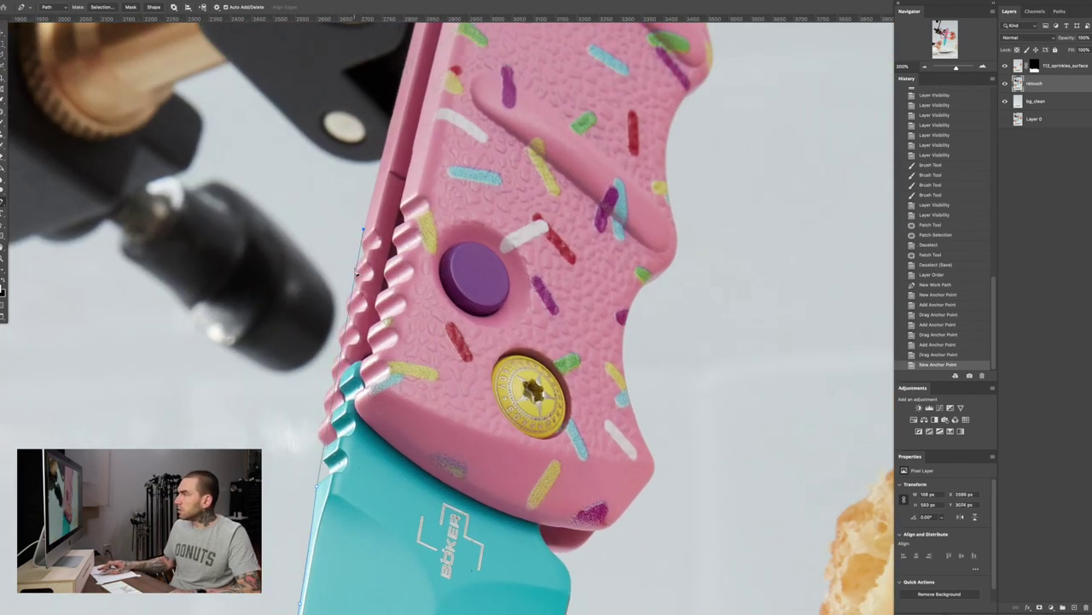
pyautogui.click(353, 271)
pyautogui.moveTo(353, 272); pyautogui.dragTo(331, 374)
pyautogui.click(347, 308)
pyautogui.click(342, 338)
pyautogui.click(333, 371)
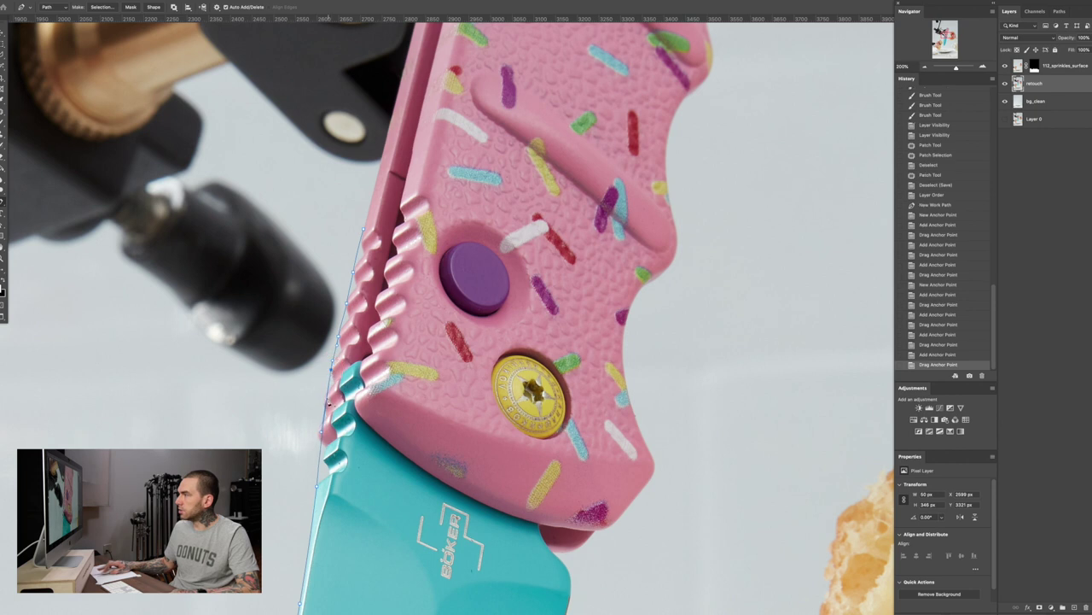
# Add and adjust anchor points so the path follows the lowest ridges where the handle meets the blade
pyautogui.click(319, 430)
pyautogui.moveTo(319, 431); pyautogui.dragTo(319, 433)
pyautogui.click(320, 459)
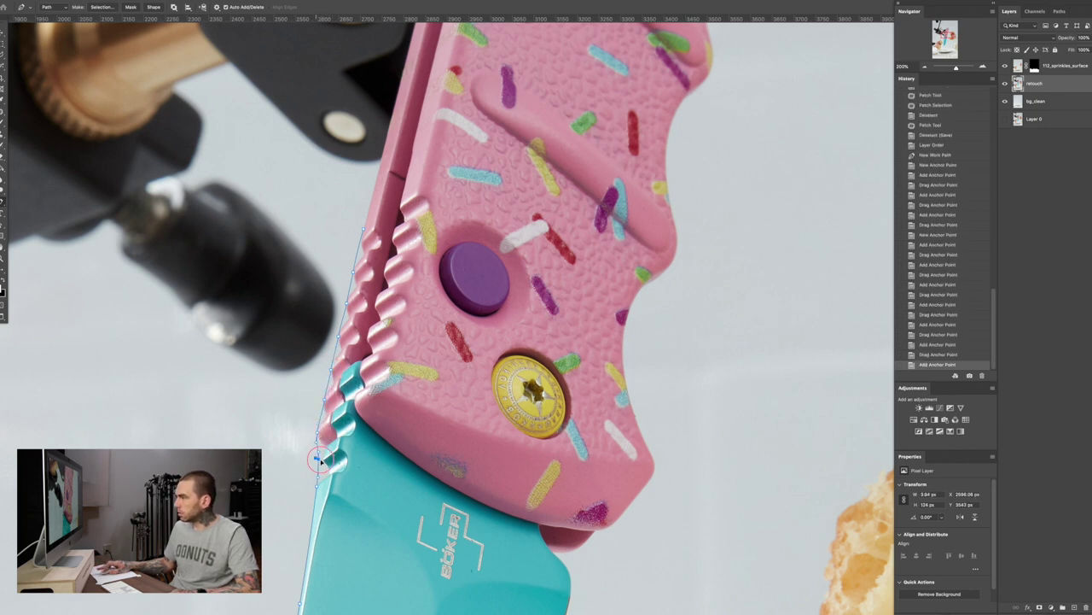
pyautogui.moveTo(319, 459); pyautogui.dragTo(322, 461)
pyautogui.click(322, 477)
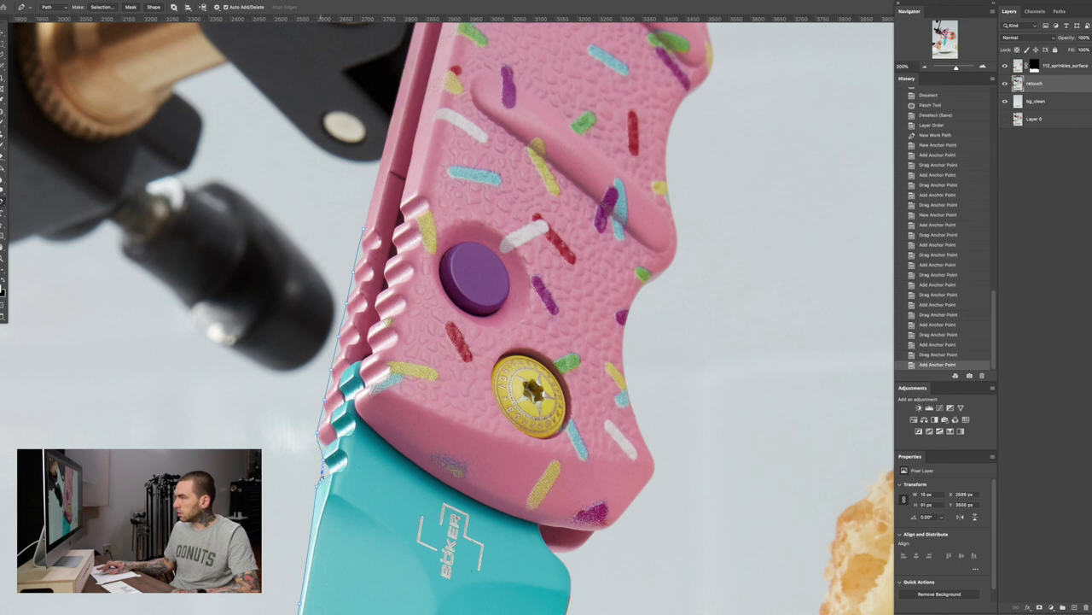
pyautogui.moveTo(323, 478); pyautogui.dragTo(322, 488)
pyautogui.click(322, 484)
pyautogui.moveTo(321, 483); pyautogui.dragTo(318, 436)
pyautogui.click(328, 465)
pyautogui.click(323, 448)
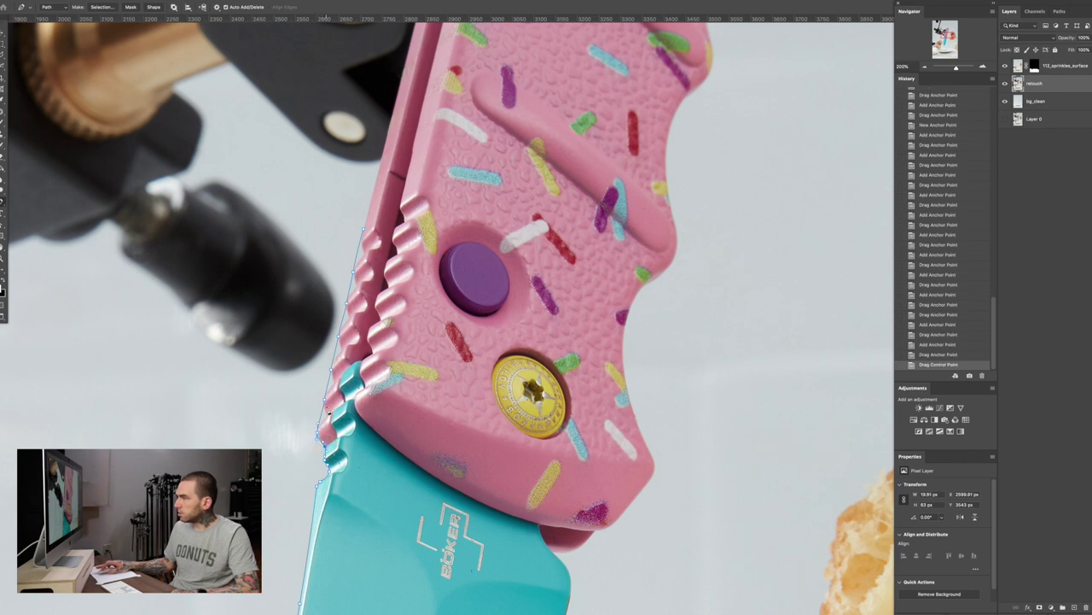
# Refine the path upward along the remaining ridges, adding anchor points and pulling them into the notches
pyautogui.click(326, 416)
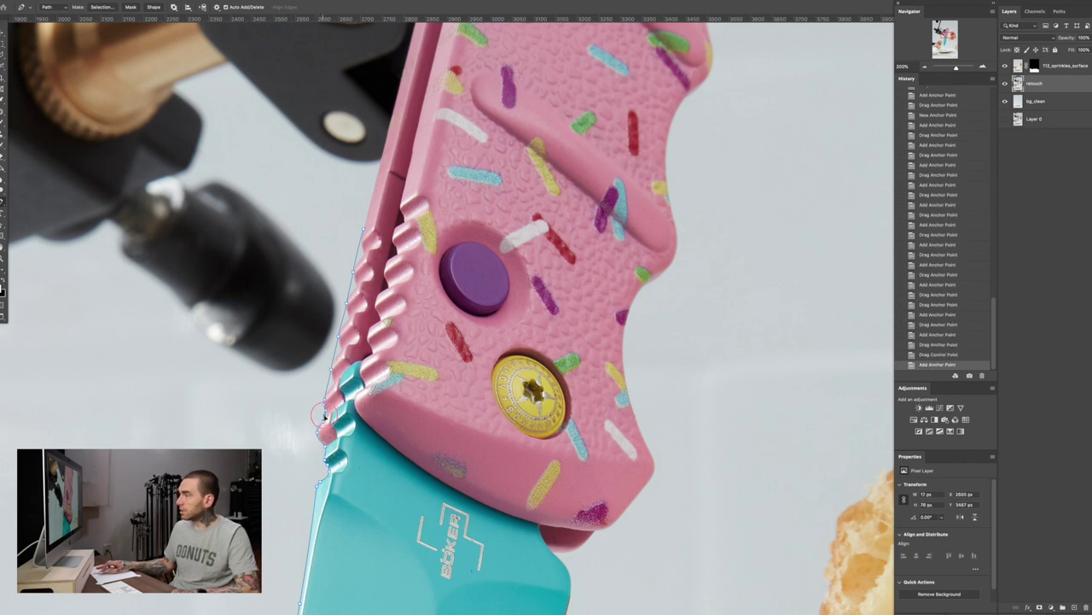
pyautogui.moveTo(325, 418); pyautogui.dragTo(318, 434)
pyautogui.click(328, 384)
pyautogui.moveTo(329, 385); pyautogui.dragTo(342, 323)
pyautogui.click(337, 353)
pyautogui.click(346, 320)
pyautogui.click(353, 287)
pyautogui.moveTo(354, 287); pyautogui.dragTo(357, 324)
pyautogui.click(359, 255)
# Extend the path along the handle's back edge to a new anchor where the clamp's upper corner meets the handle
pyautogui.scroll(4, 357, 322)
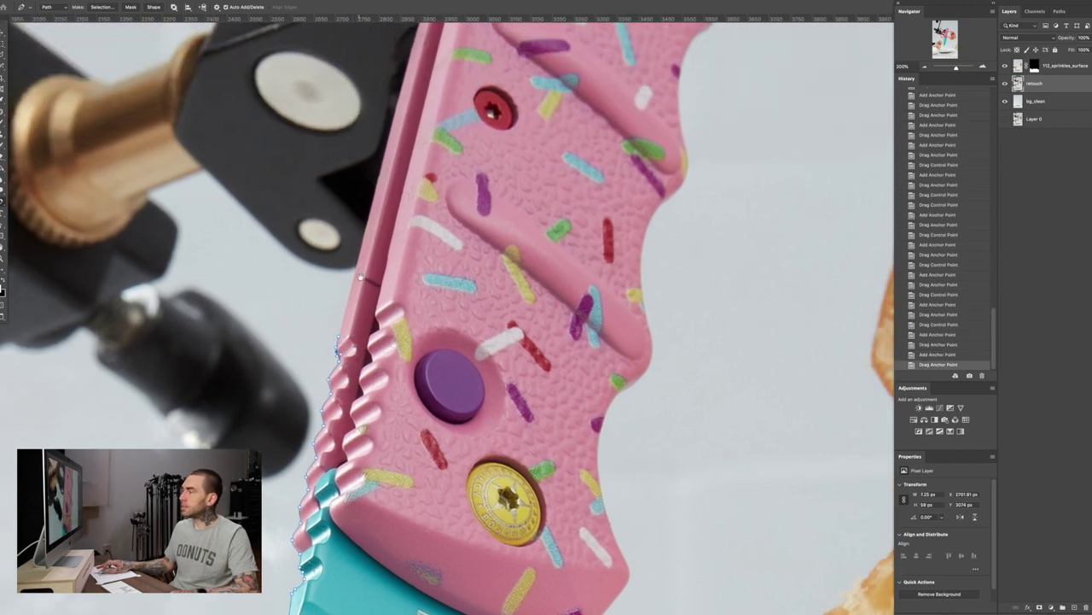
pyautogui.scroll(4, 358, 247)
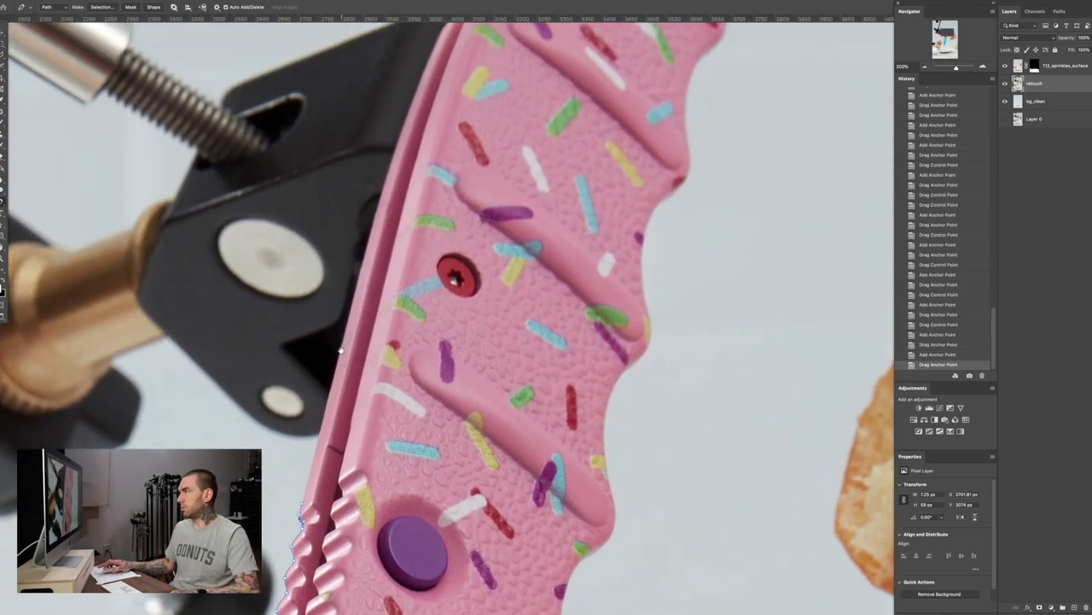
pyautogui.hotkey('ctrl', '-')
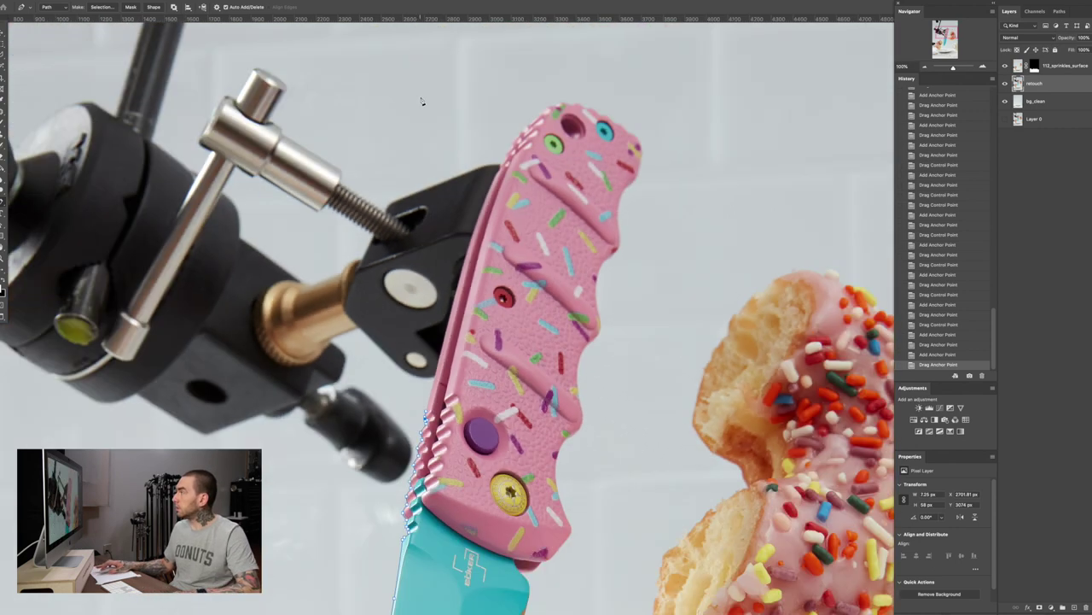
pyautogui.click(497, 179)
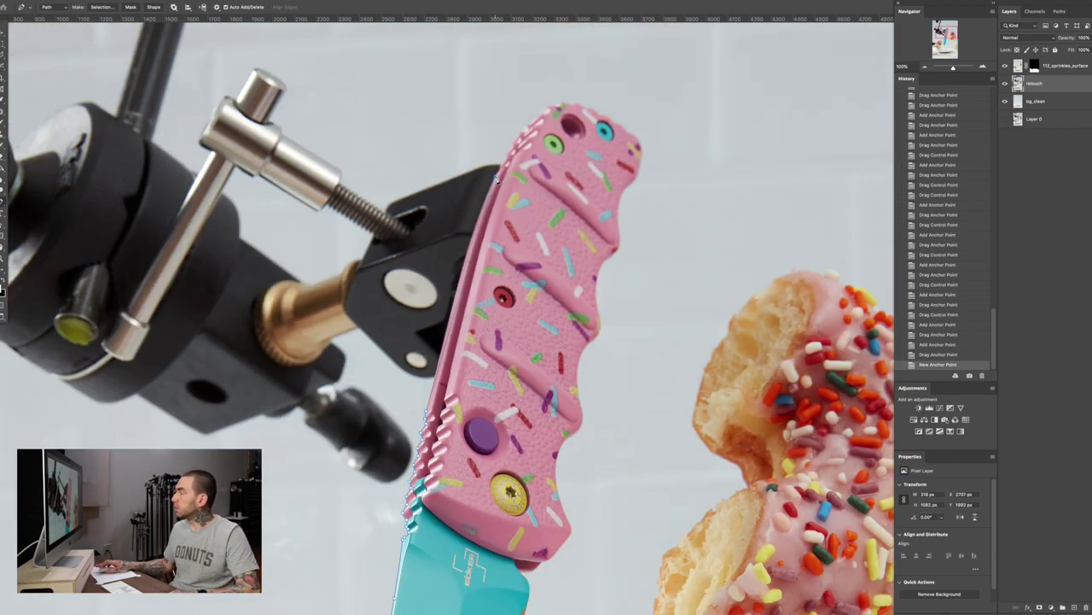
# Fit the path to the handle's back edge beside the clamp by adding and repositioning anchor points
pyautogui.click(470, 267)
pyautogui.moveTo(470, 268); pyautogui.dragTo(463, 261)
pyautogui.click(442, 349)
pyautogui.moveTo(442, 349); pyautogui.dragTo(445, 347)
pyautogui.press('super+plus')
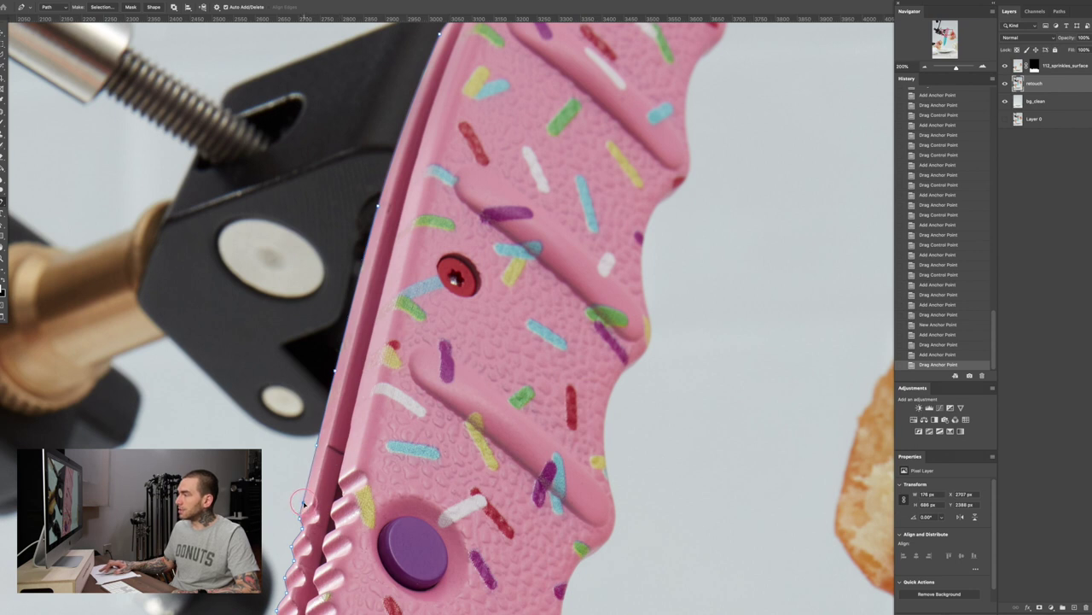
pyautogui.scroll(10, 304, 504)
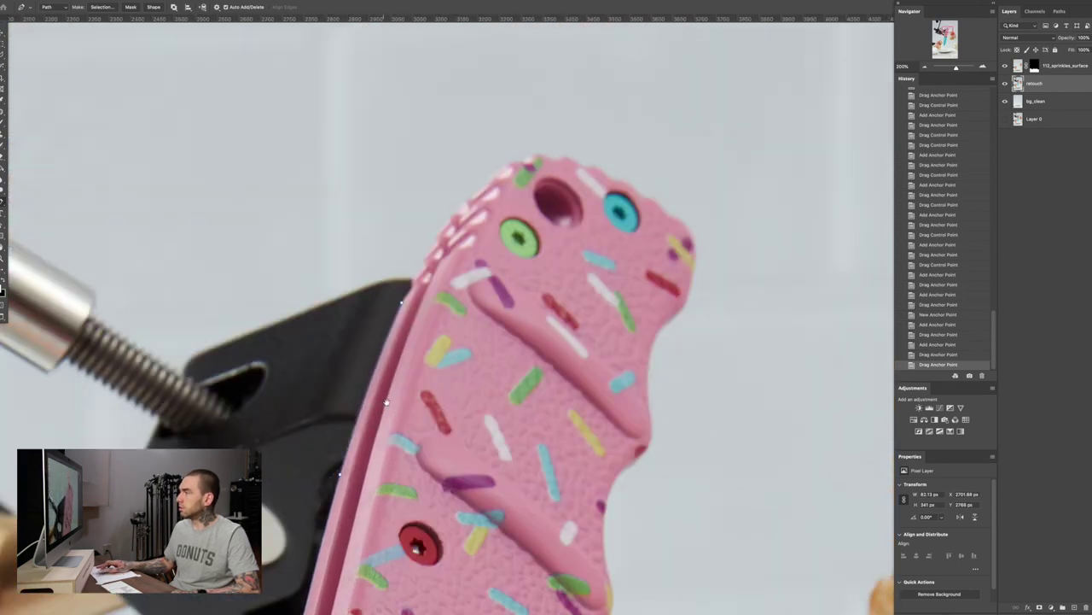
pyautogui.click(386, 357)
pyautogui.moveTo(386, 357); pyautogui.dragTo(379, 358)
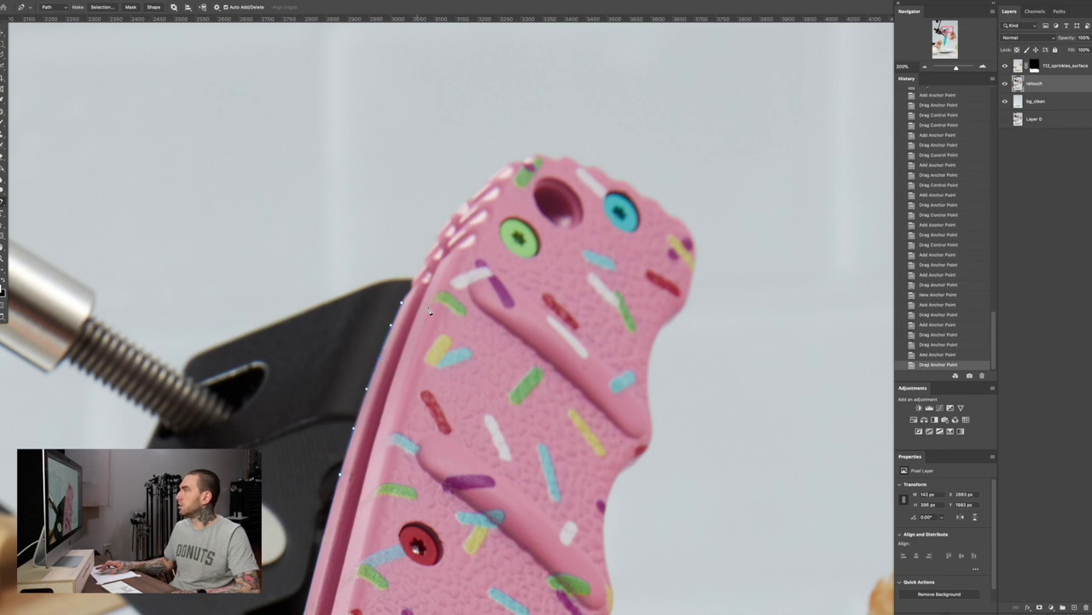
# Extend the path to the top of the handle's butt and fit it to the ridged back corner with added anchor points
pyautogui.moveTo(474, 244); pyautogui.dragTo(434, 319)
pyautogui.click(527, 232)
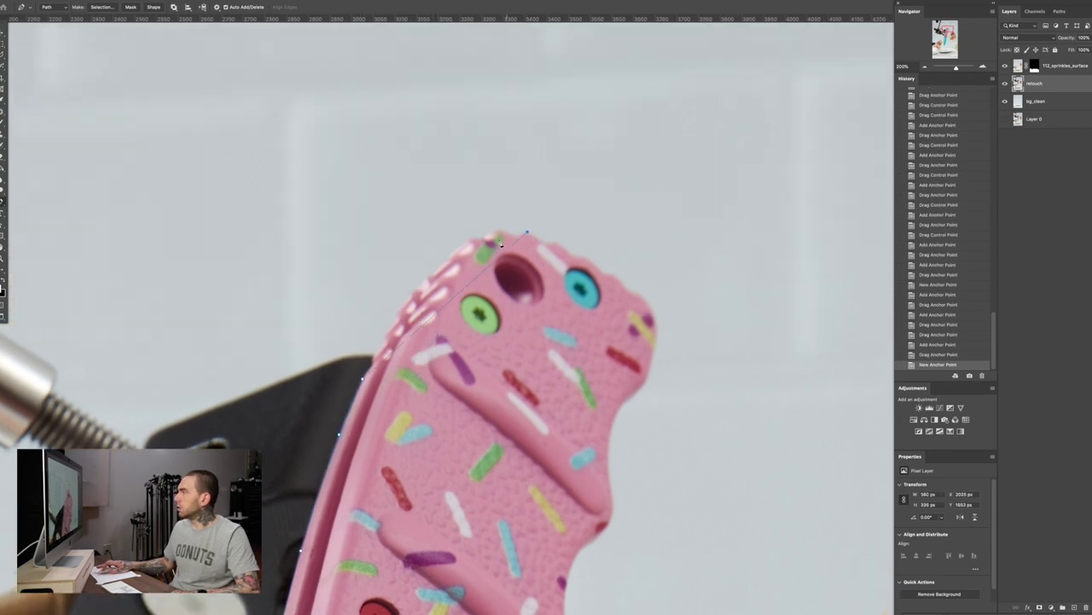
pyautogui.click(467, 286)
pyautogui.moveTo(467, 286); pyautogui.dragTo(463, 278)
pyautogui.moveTo(463, 278); pyautogui.dragTo(453, 250)
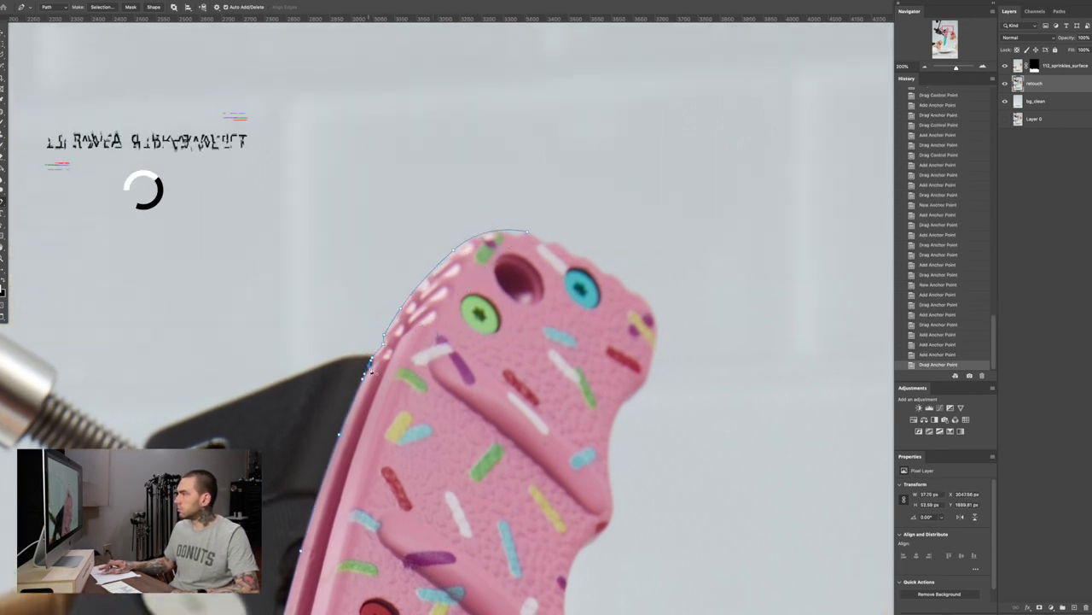
pyautogui.click(424, 279)
pyautogui.moveTo(415, 293); pyautogui.dragTo(440, 267)
pyautogui.click(471, 237)
pyautogui.moveTo(487, 234); pyautogui.dragTo(486, 237)
# Continue the path over the handle's butt to its front corner, fitting the small notches with anchor points
pyautogui.moveTo(515, 230); pyautogui.dragTo(572, 255)
pyautogui.click(648, 302)
pyautogui.click(543, 233)
pyautogui.moveTo(587, 261); pyautogui.dragTo(586, 256)
pyautogui.moveTo(603, 268); pyautogui.dragTo(636, 296)
pyautogui.click(630, 289)
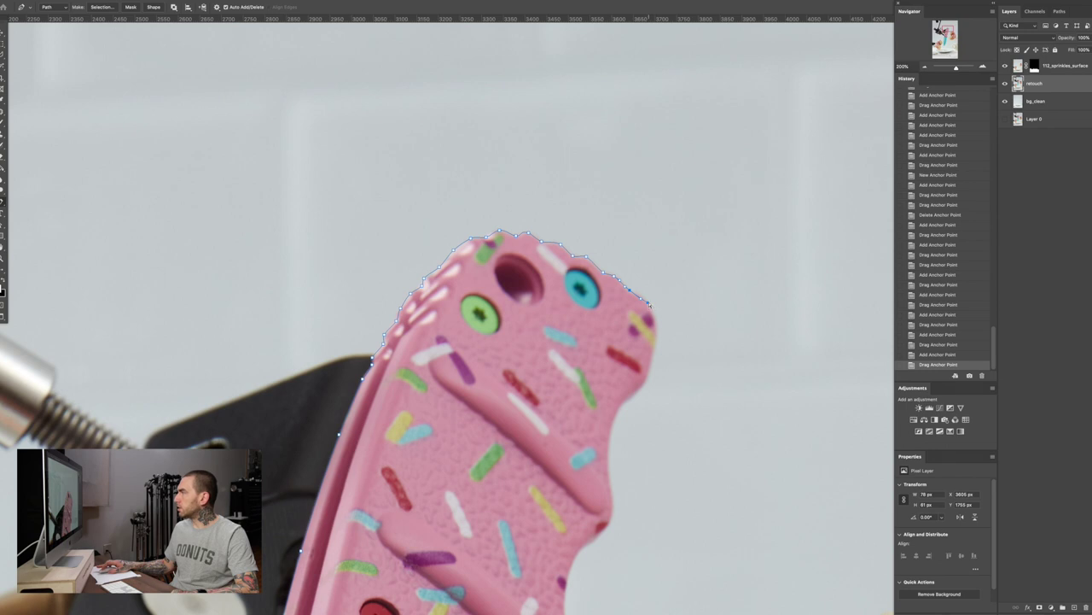
# Bring the path around the butt's front corner to the start of the first finger groove
pyautogui.moveTo(631, 399); pyautogui.dragTo(630, 398)
pyautogui.click(634, 316)
pyautogui.moveTo(635, 317); pyautogui.dragTo(647, 381)
pyautogui.click(646, 378)
pyautogui.moveTo(625, 420); pyautogui.dragTo(606, 282)
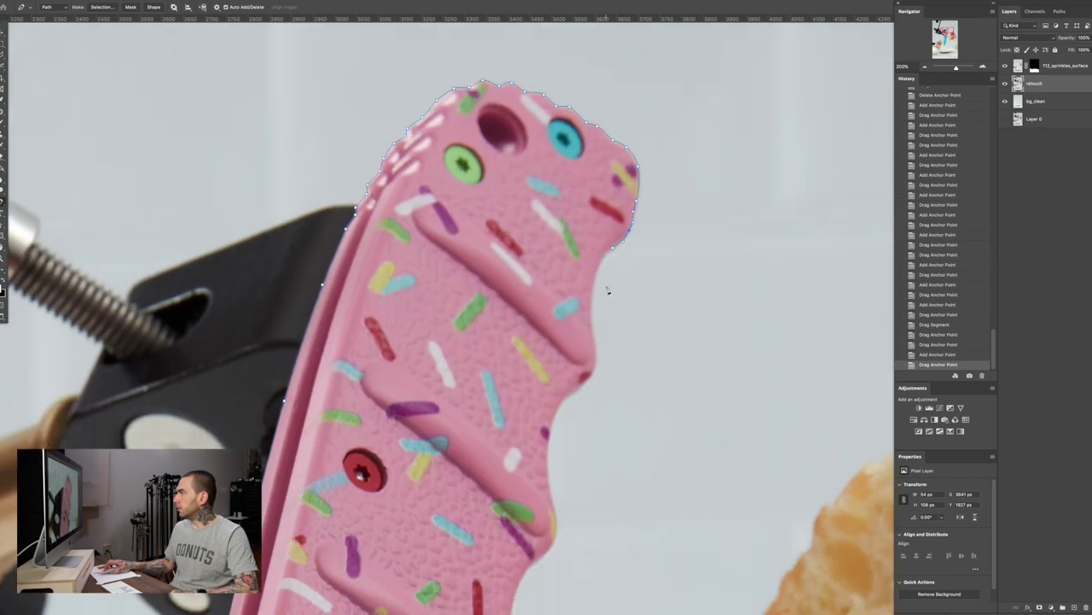
# Extend the path along the handle's first finger groove and shape it to the edge with added anchor points
pyautogui.click(586, 382)
pyautogui.click(605, 282)
pyautogui.moveTo(606, 283); pyautogui.dragTo(614, 245)
pyautogui.click(606, 258)
pyautogui.click(589, 357)
pyautogui.click(594, 346)
pyautogui.moveTo(589, 358); pyautogui.dragTo(592, 329)
# Continue the path down the handle's front edge and pull added anchor points into the second finger groove
pyautogui.moveTo(566, 540); pyautogui.dragTo(562, 428)
pyautogui.scroll(-4, 562, 429)
pyautogui.click(513, 416)
pyautogui.moveTo(547, 301); pyautogui.dragTo(556, 296)
pyautogui.click(575, 210)
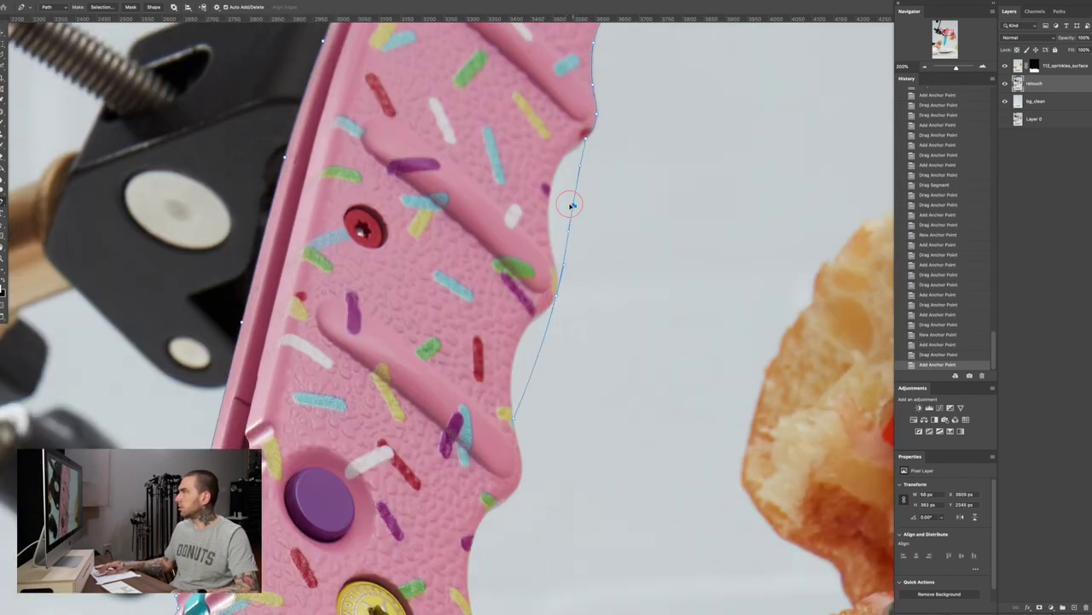
pyautogui.moveTo(573, 207); pyautogui.dragTo(549, 189)
pyautogui.moveTo(557, 256); pyautogui.dragTo(555, 254)
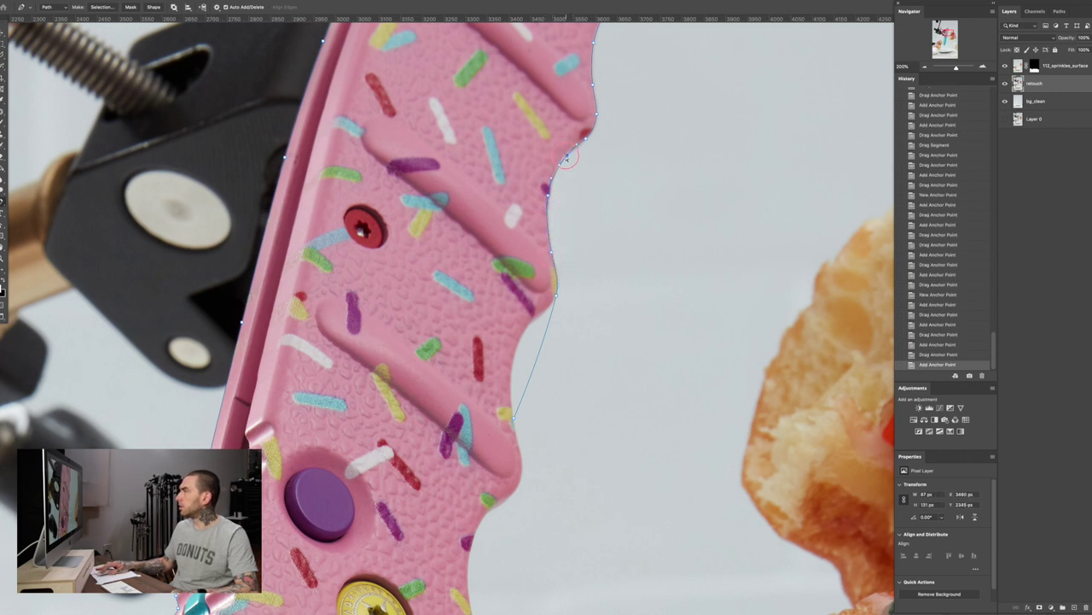
pyautogui.moveTo(551, 190); pyautogui.dragTo(553, 200)
pyautogui.moveTo(578, 144); pyautogui.dragTo(578, 162)
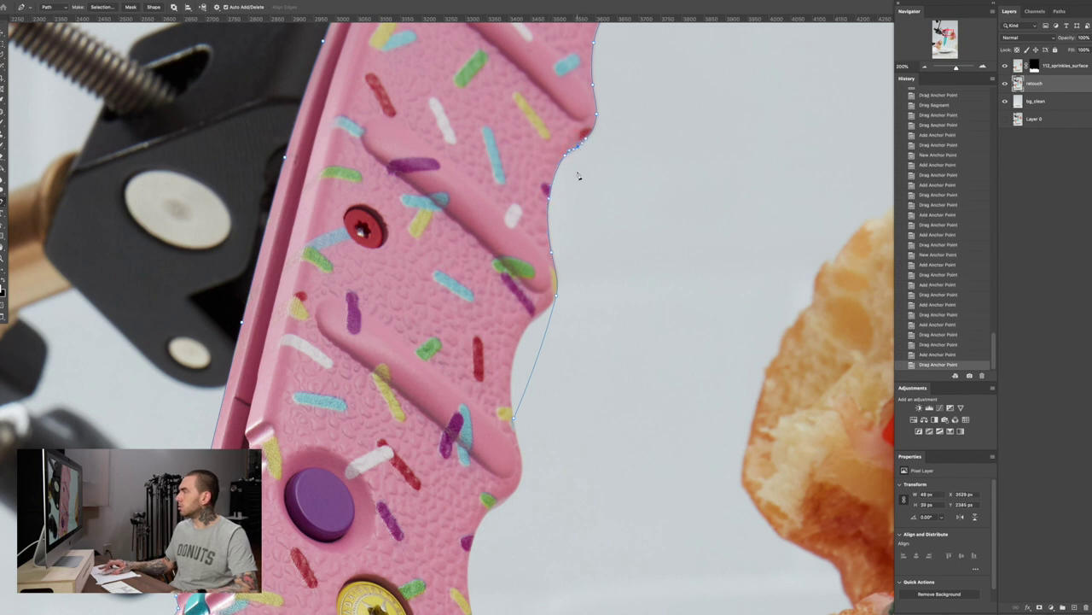
# Fit the path segment to the third finger groove by adding anchor points and moving them onto the edge
pyautogui.scroll(-3, 560, 193)
pyautogui.click(536, 271)
pyautogui.moveTo(536, 271); pyautogui.dragTo(546, 236)
pyautogui.click(530, 238)
pyautogui.press('super+z')
pyautogui.press('super+z')
pyautogui.click(533, 235)
pyautogui.scroll(-3, 529, 222)
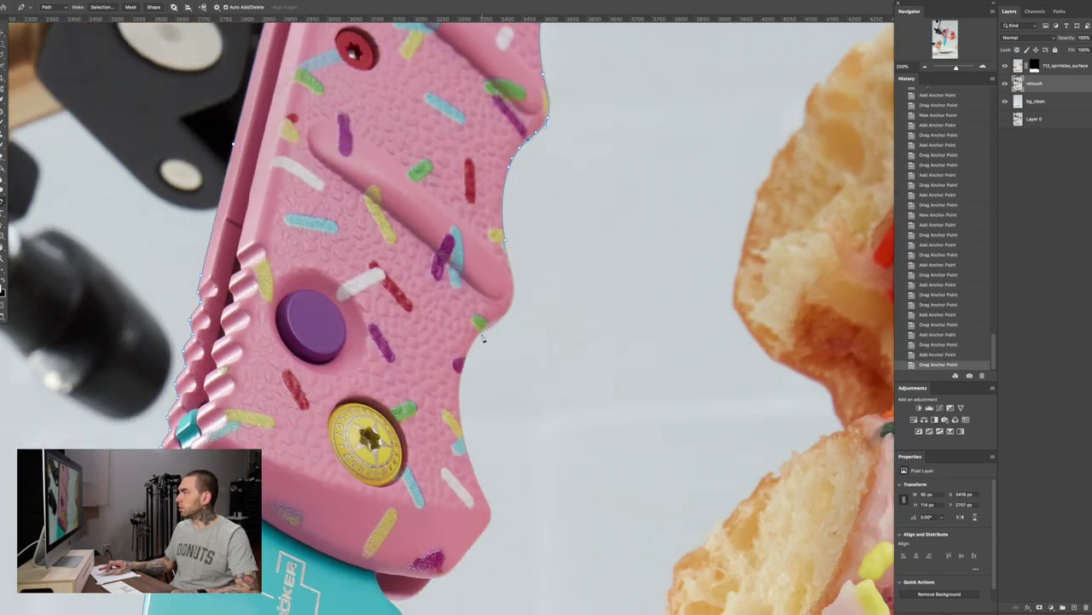
pyautogui.click(489, 294)
pyautogui.moveTo(489, 295); pyautogui.dragTo(512, 300)
pyautogui.click(507, 261)
pyautogui.moveTo(508, 260); pyautogui.dragTo(512, 299)
pyautogui.press('super+z')
pyautogui.press('super+z')
pyautogui.press('super+z')
pyautogui.press('super+z')
pyautogui.press('super+z')
# Extend the path around the lowest bulge on the handle's front edge and align its anchor points to the outline
pyautogui.click(500, 296)
pyautogui.click(490, 296)
pyautogui.click(510, 260)
pyautogui.moveTo(511, 259); pyautogui.dragTo(509, 262)
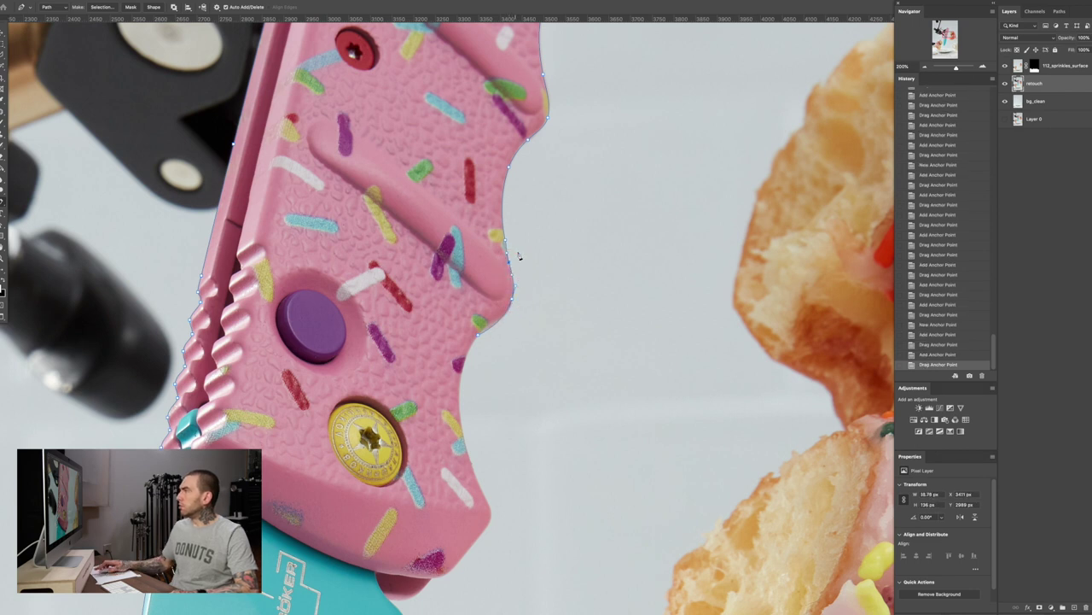
pyautogui.moveTo(509, 306); pyautogui.dragTo(510, 290)
# Extend the path past the lowest finger groove to the handle's lower end, adding anchors in the groove and at the front corner
pyautogui.scroll(-2, 509, 291)
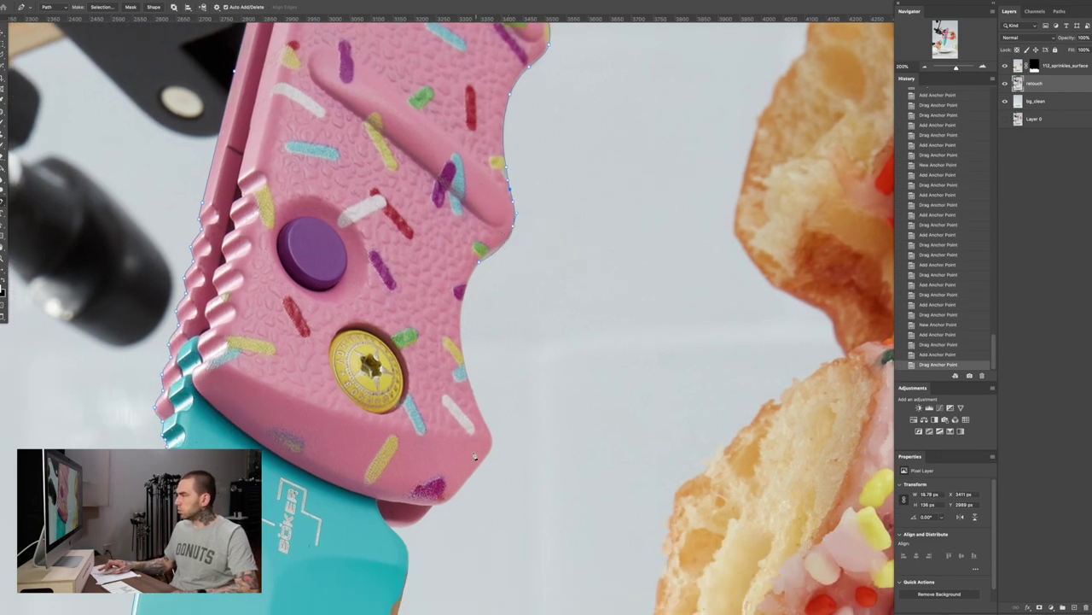
pyautogui.click(436, 508)
pyautogui.click(448, 438)
pyautogui.moveTo(448, 437); pyautogui.dragTo(492, 444)
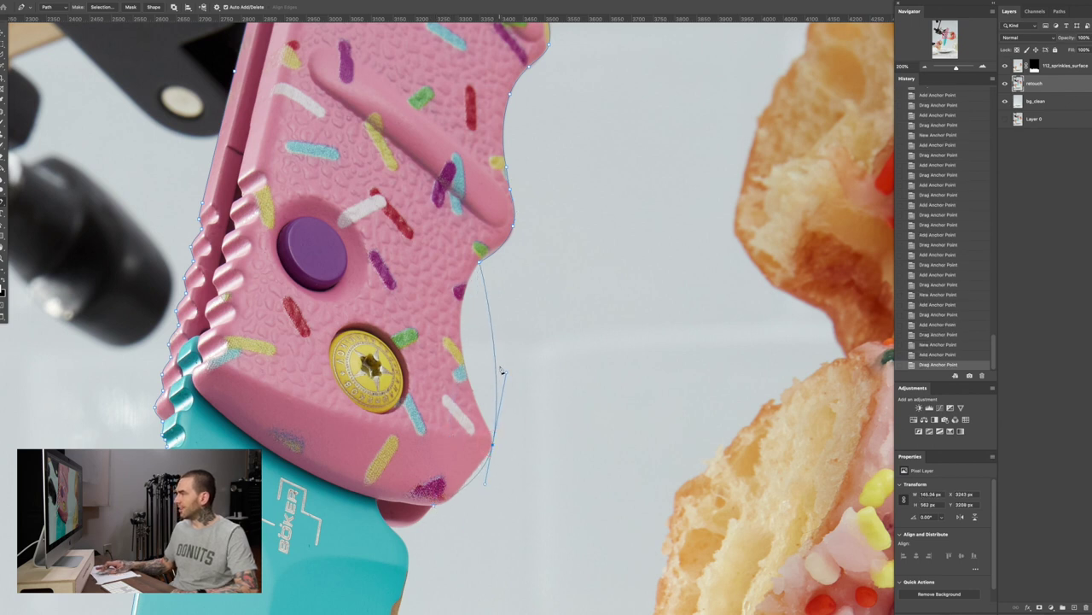
pyautogui.click(493, 344)
pyautogui.moveTo(494, 344); pyautogui.dragTo(462, 351)
pyautogui.click(488, 410)
pyautogui.moveTo(487, 409); pyautogui.dragTo(482, 419)
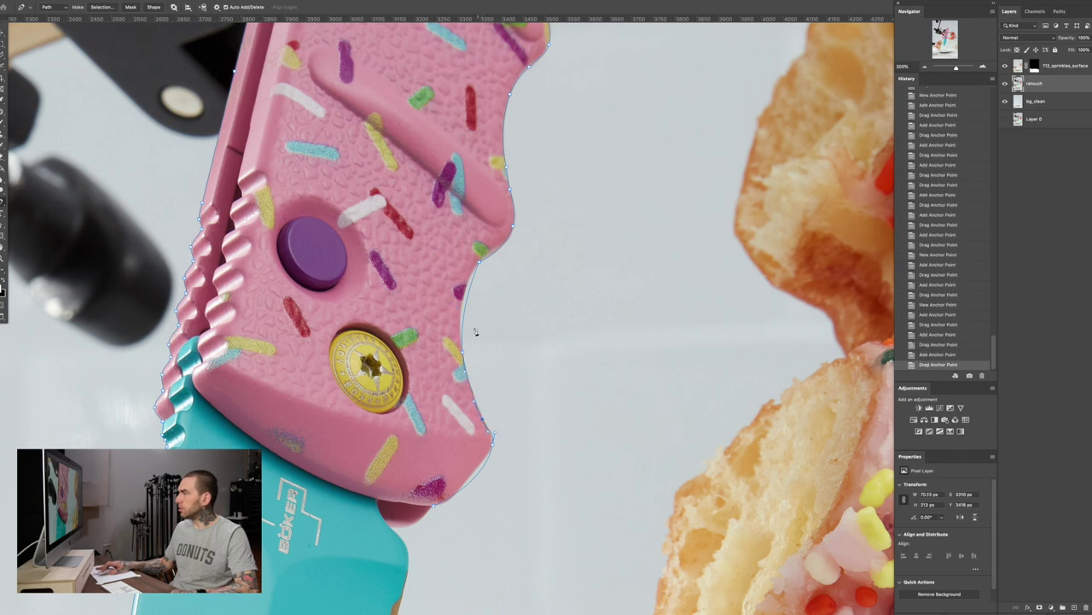
pyautogui.moveTo(471, 300); pyautogui.dragTo(461, 295)
pyautogui.click(480, 262)
pyautogui.press('super+z')
pyautogui.press('super+z')
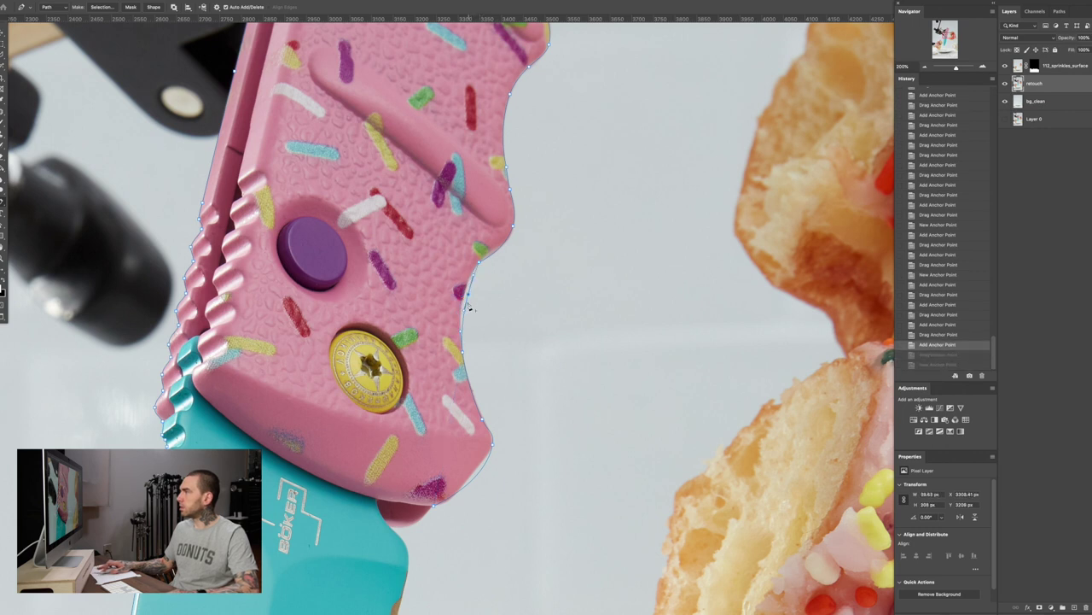
pyautogui.moveTo(468, 294); pyautogui.dragTo(480, 275)
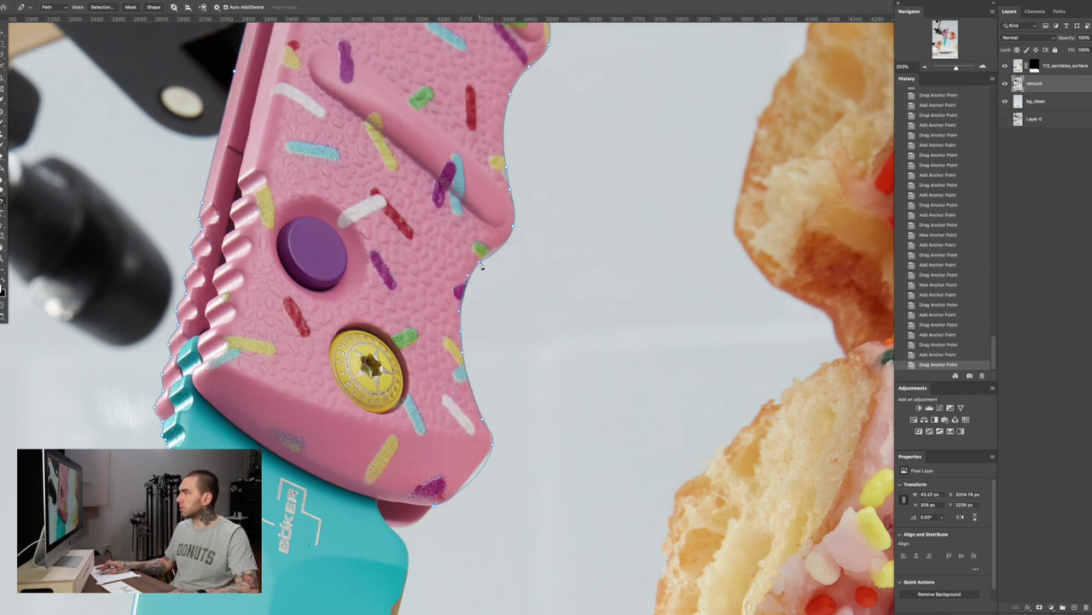
pyautogui.click(480, 266)
pyautogui.hotkey('ctrl', 'z')
pyautogui.hotkey('ctrl', 'z')
pyautogui.hotkey('ctrl', 'z')
pyautogui.hotkey('ctrl', 'z')
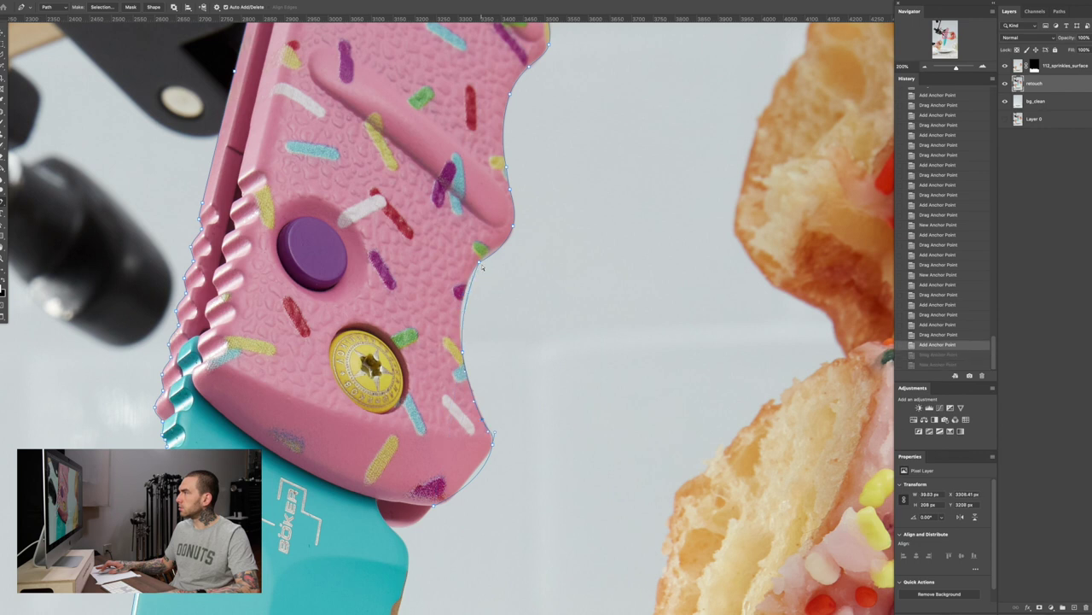
# Refine the path along the lowest finger groove with adjusted and added anchor points
pyautogui.moveTo(488, 411); pyautogui.dragTo(487, 417)
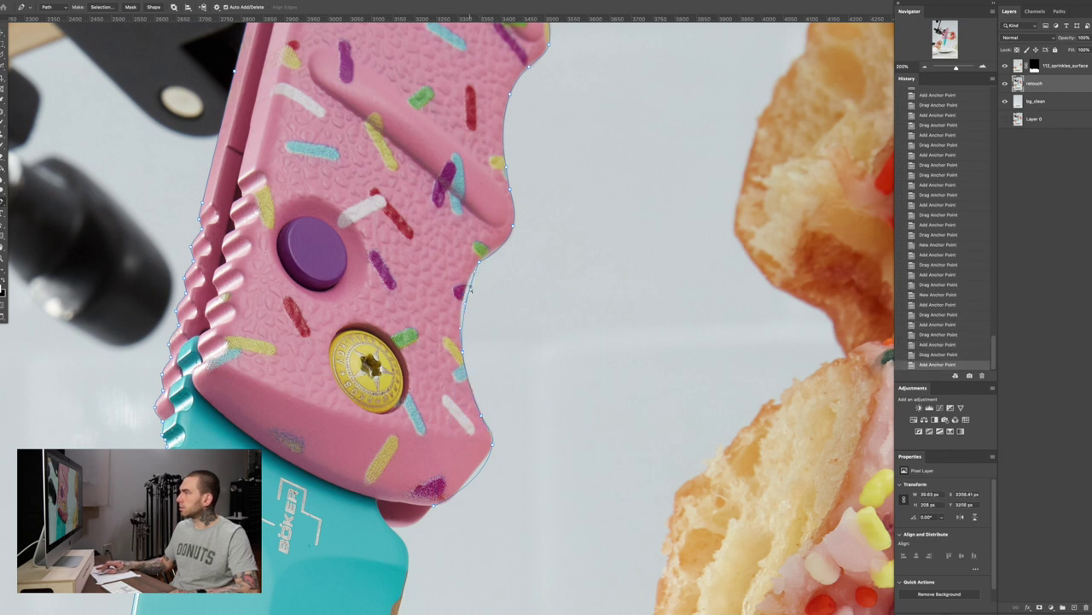
pyautogui.click(488, 259)
pyautogui.moveTo(488, 258); pyautogui.dragTo(497, 264)
# Shape the path around the handle's lower front corner and carry it to where the handle meets the blade
pyautogui.scroll(-3, 493, 310)
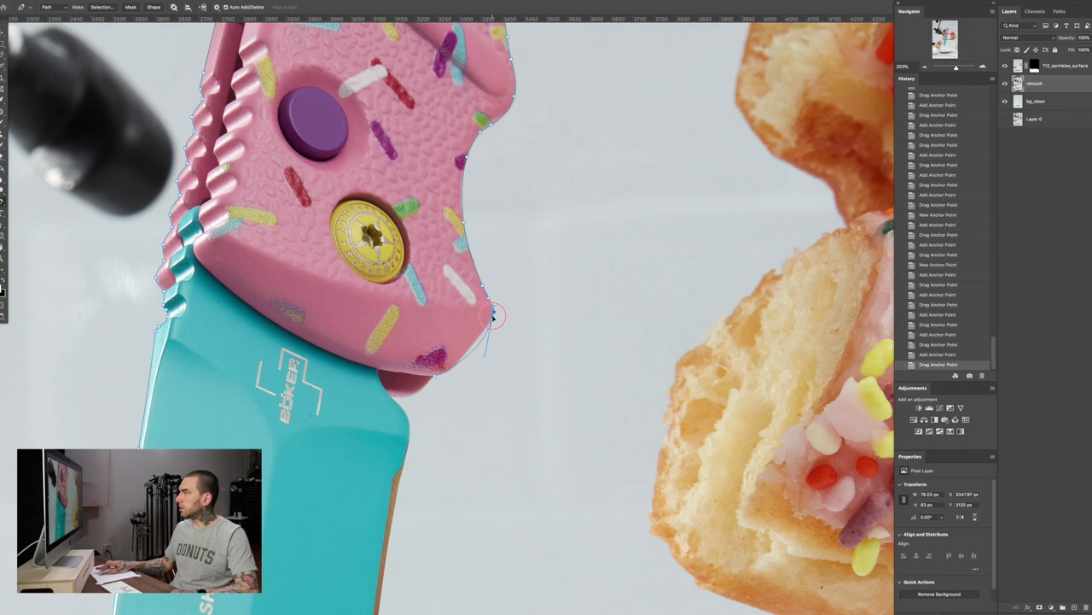
pyautogui.click(483, 338)
pyautogui.moveTo(482, 339); pyautogui.dragTo(427, 236)
pyautogui.click(452, 370)
pyautogui.click(392, 399)
pyautogui.click(413, 388)
pyautogui.moveTo(425, 378); pyautogui.dragTo(431, 272)
# Route the path around the blade's heel and onto the upper part of the cutting edge
pyautogui.click(378, 422)
pyautogui.click(400, 167)
pyautogui.moveTo(400, 166); pyautogui.dragTo(388, 129)
pyautogui.scroll(-3, 415, 131)
pyautogui.click(405, 139)
pyautogui.scroll(-3, 397, 136)
pyautogui.click(393, 129)
# Extend the path down the blade's cutting edge and fit the curve with two added anchor points
pyautogui.scroll(-2, 384, 145)
pyautogui.click(292, 484)
pyautogui.click(346, 294)
pyautogui.moveTo(347, 294); pyautogui.dragTo(356, 301)
pyautogui.click(373, 196)
pyautogui.moveTo(373, 196); pyautogui.dragTo(376, 197)
# Continue the path along the curved cutting edge to the blade's tip, adjust the last segments, and close the path
pyautogui.scroll(-2, 342, 282)
pyautogui.click(222, 503)
pyautogui.click(254, 450)
pyautogui.moveTo(255, 450); pyautogui.dragTo(258, 452)
pyautogui.click(196, 538)
pyautogui.press('super+z')
pyautogui.moveTo(318, 329); pyautogui.dragTo(319, 333)
pyautogui.moveTo(297, 372); pyautogui.dragTo(297, 372)
pyautogui.click(196, 537)
# Save the closed work path and name it "knife"
pyautogui.press('super+minus')
pyautogui.press('super+minus')
pyautogui.moveTo(570, 128)
pyautogui.mouseDown()
pyautogui.moveTo(561, 213)
pyautogui.moveTo(569, 127)
pyautogui.mouseUp()
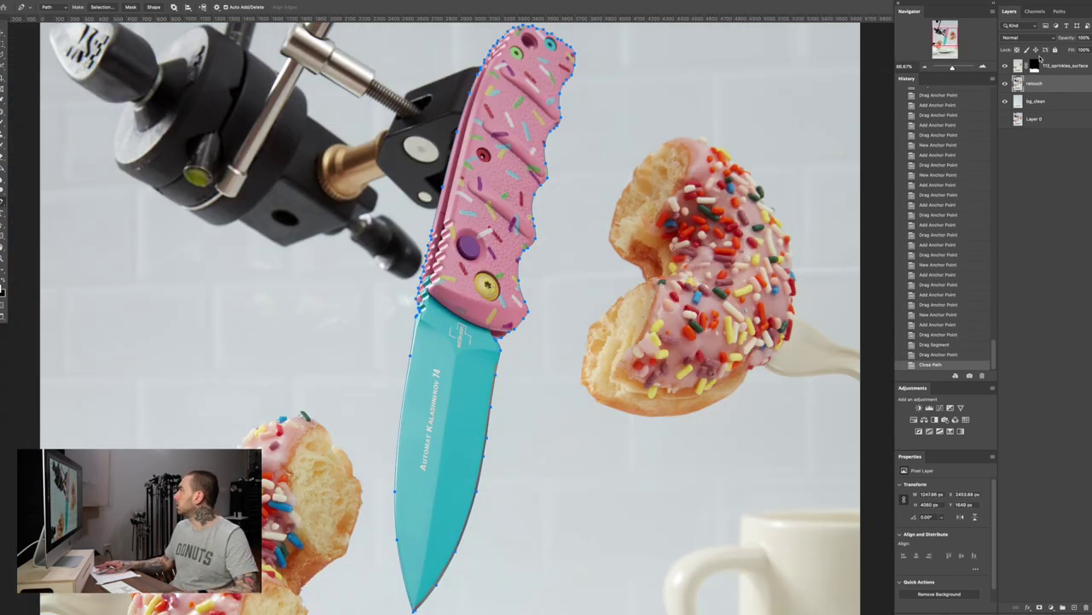
pyautogui.click(1060, 12)
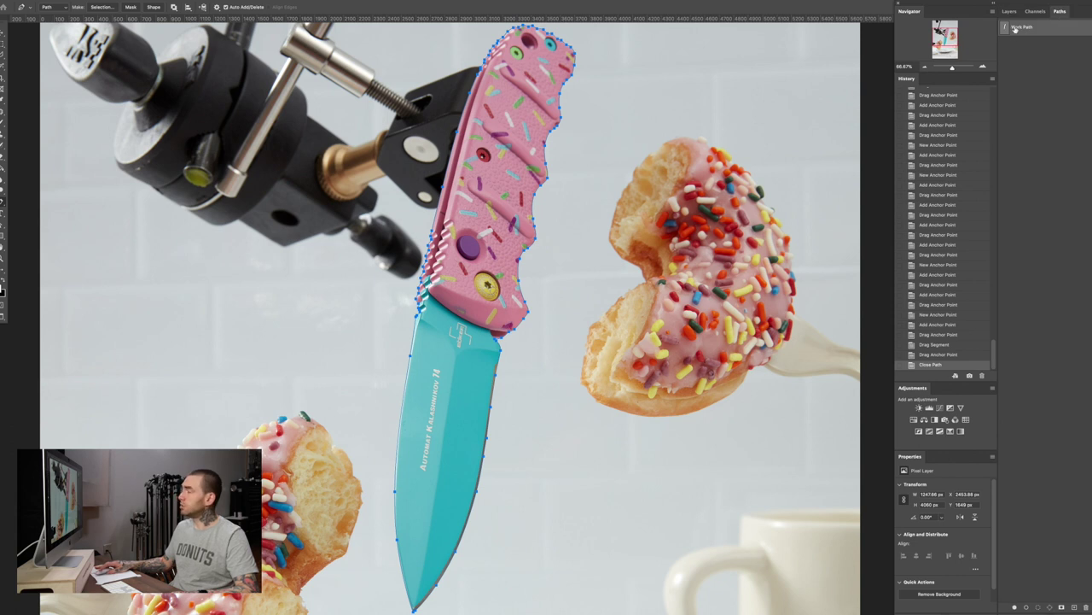
pyautogui.doubleClick(1021, 28)
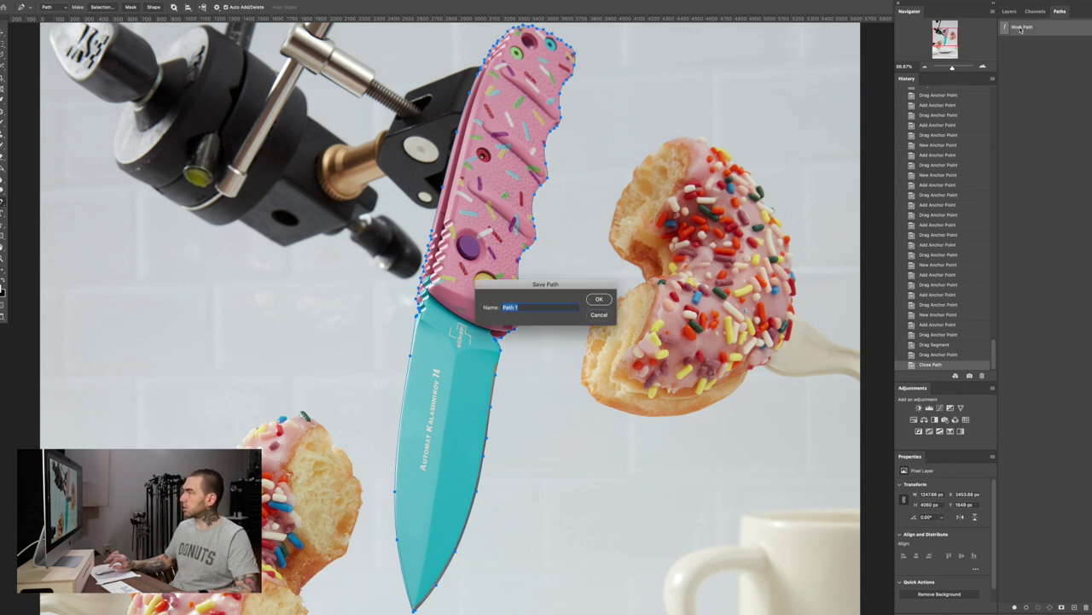
pyautogui.press('Return')
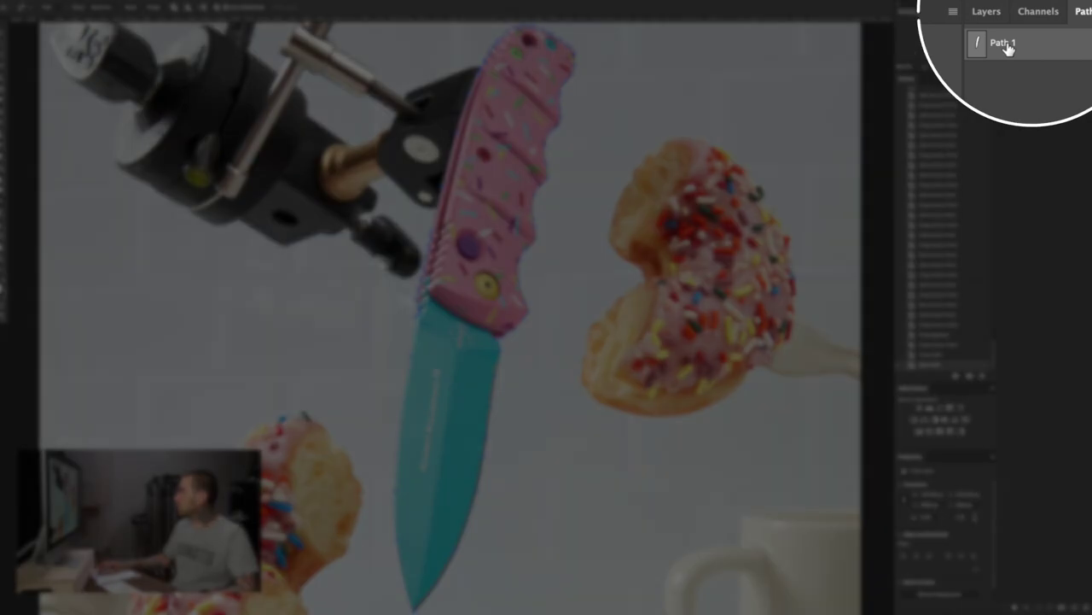
pyautogui.doubleClick(1022, 27)
pyautogui.write('knife')
pyautogui.press('Return')
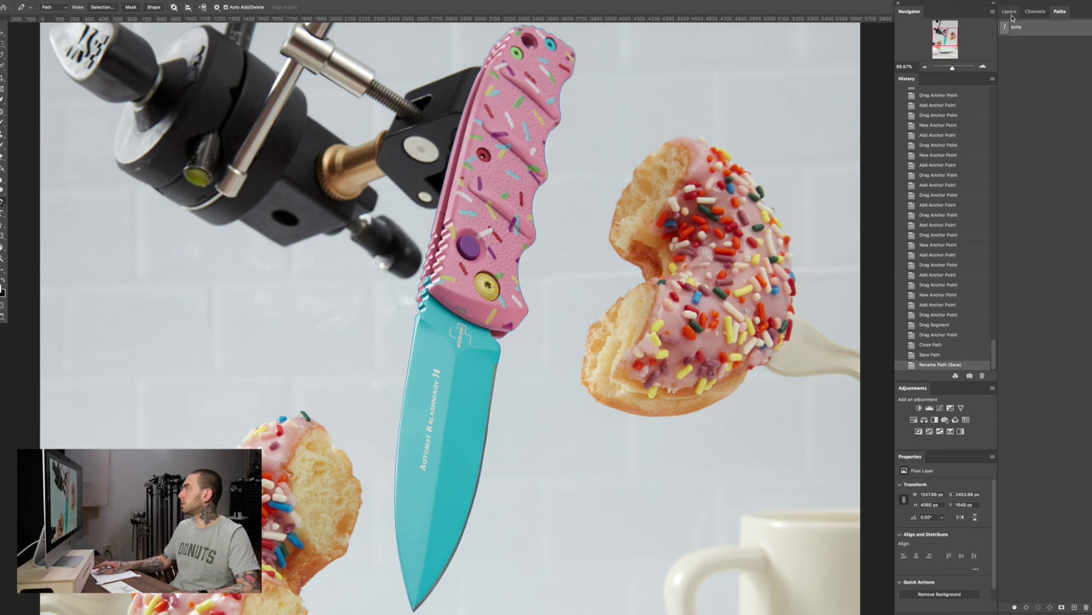
# On the retouch layer, remove the dark specks near the blade's spine with the Patch tool and deselect
pyautogui.click(1012, 13)
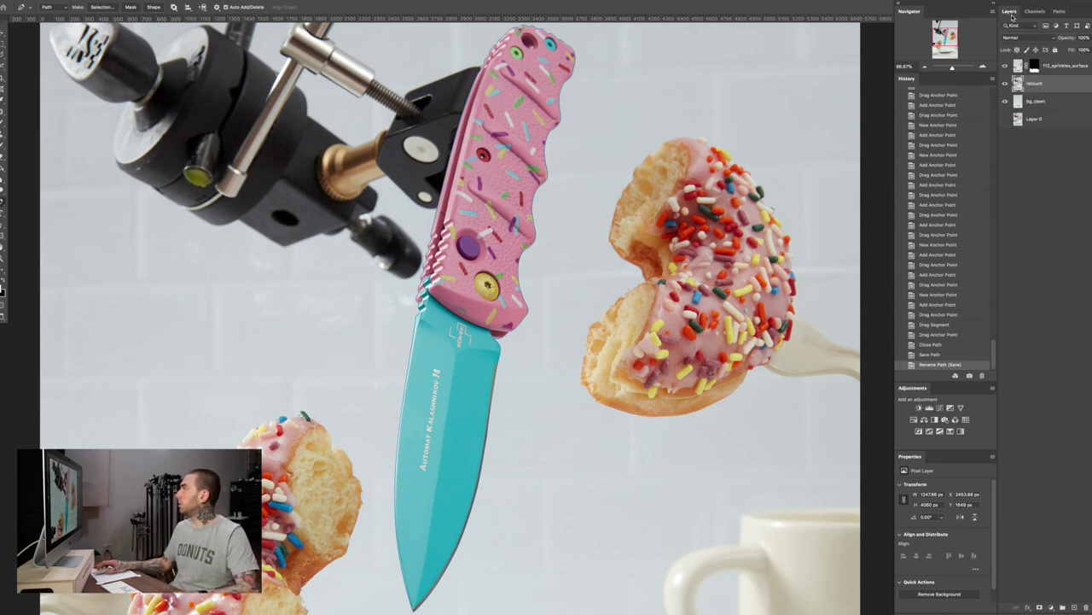
pyautogui.moveTo(488, 201); pyautogui.dragTo(473, 147)
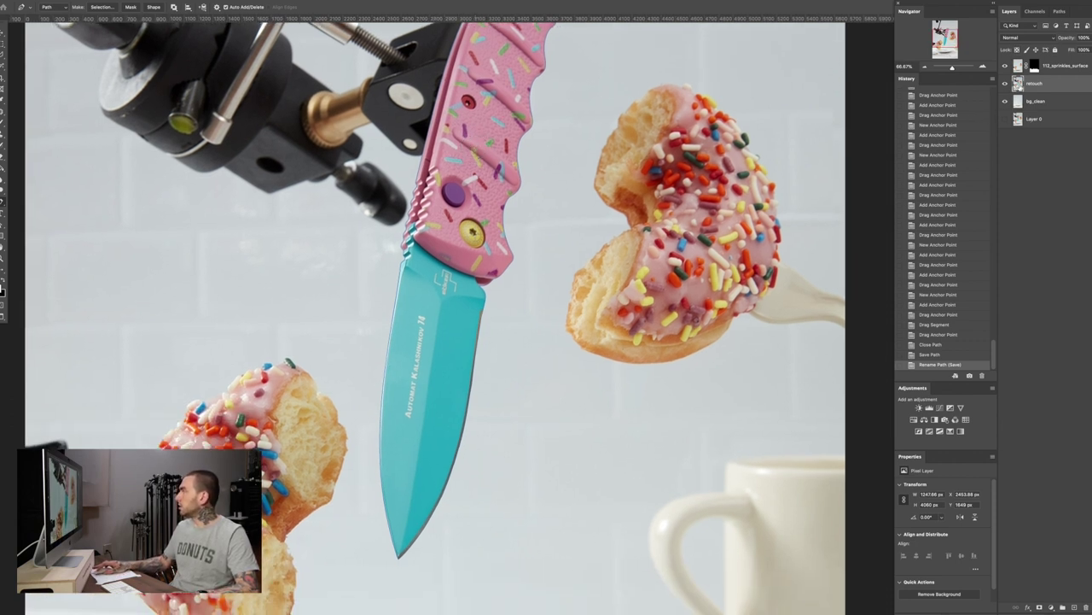
pyautogui.press('v')
pyautogui.scroll(1, 556, 285)
pyautogui.moveTo(373, 325); pyautogui.dragTo(510, 276)
pyautogui.scroll(1, 419, 247)
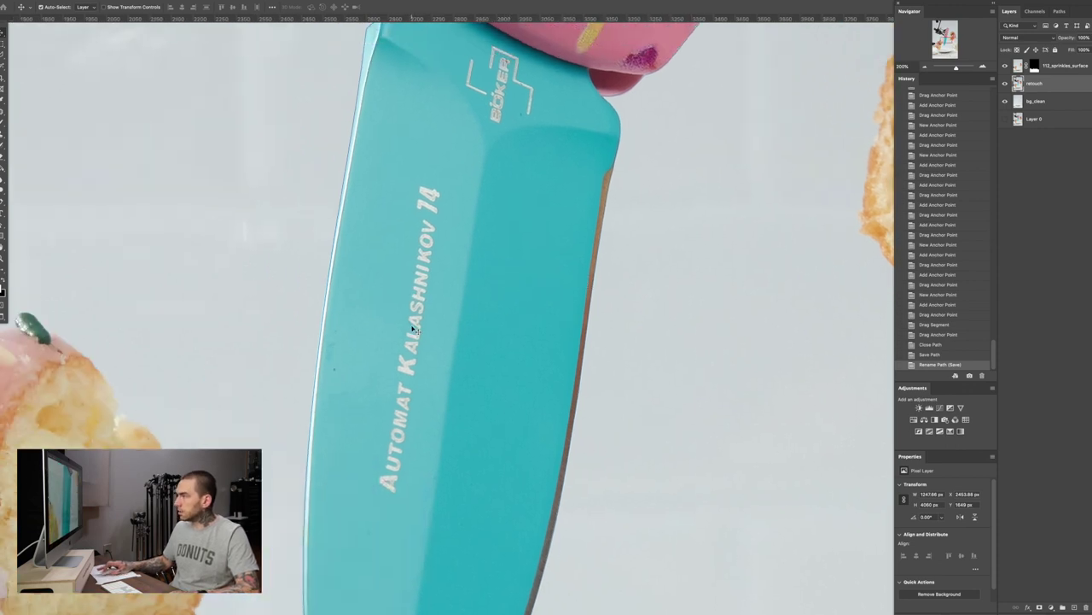
pyautogui.press('j')
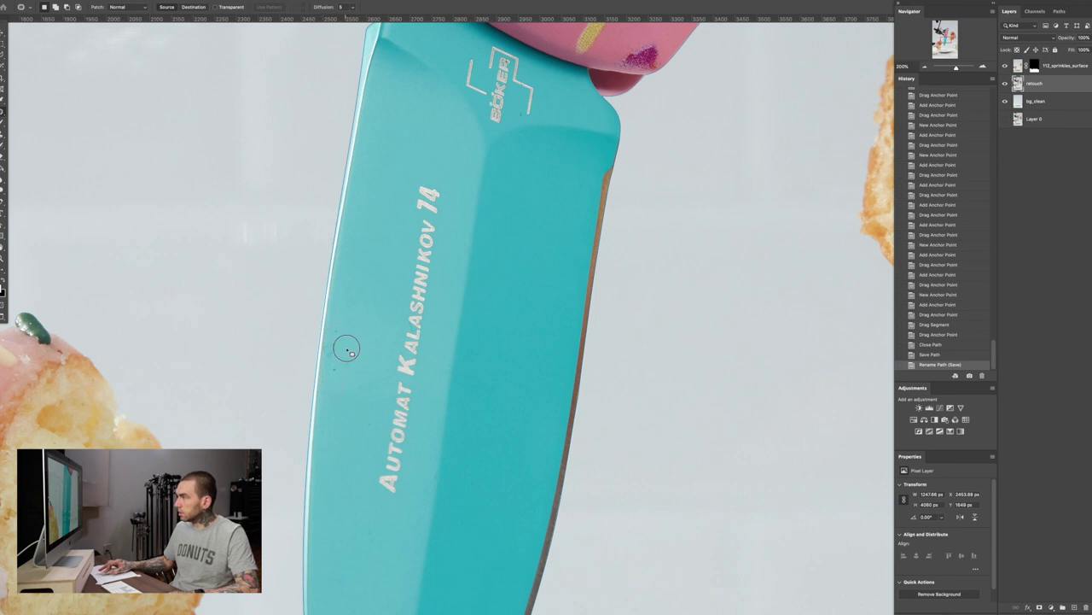
pyautogui.moveTo(334, 353); pyautogui.dragTo(335, 350)
pyautogui.moveTo(335, 350); pyautogui.dragTo(364, 266)
pyautogui.press('super+d')
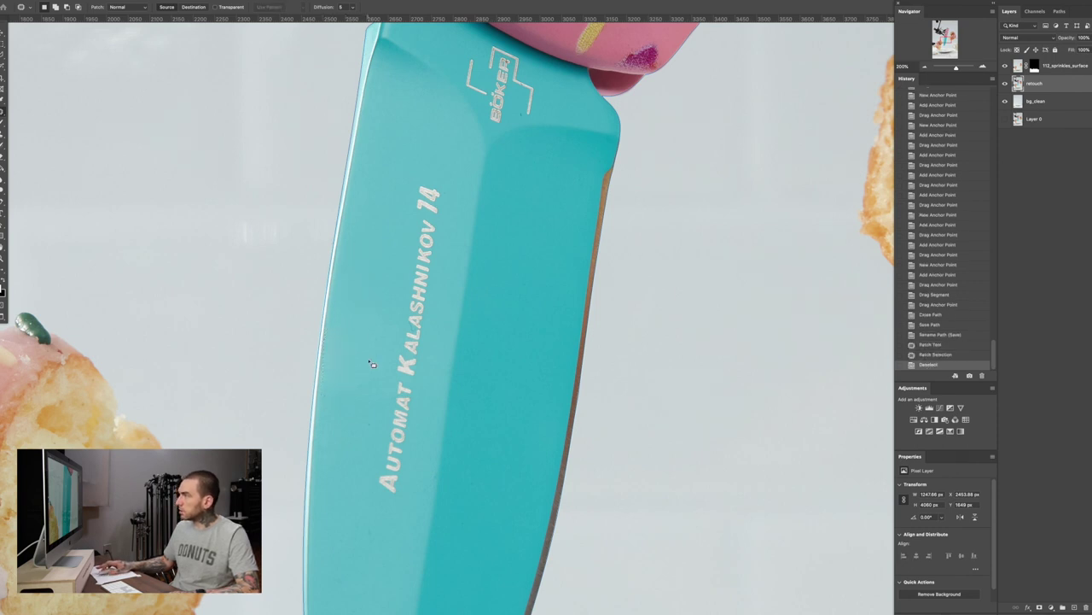
# Patch two more blemishes on the blade beside and below the engraved text, deselecting after each
pyautogui.moveTo(367, 422); pyautogui.dragTo(367, 391)
pyautogui.hotkey('ctrl', 'd')
pyautogui.moveTo(373, 523); pyautogui.dragTo(376, 520)
pyautogui.moveTo(374, 521); pyautogui.dragTo(371, 503)
pyautogui.hotkey('ctrl', 'd')
# Switch to the Spot Healing Brush and try it on a small blemish beside the blade's engraved text
pyautogui.press('s')
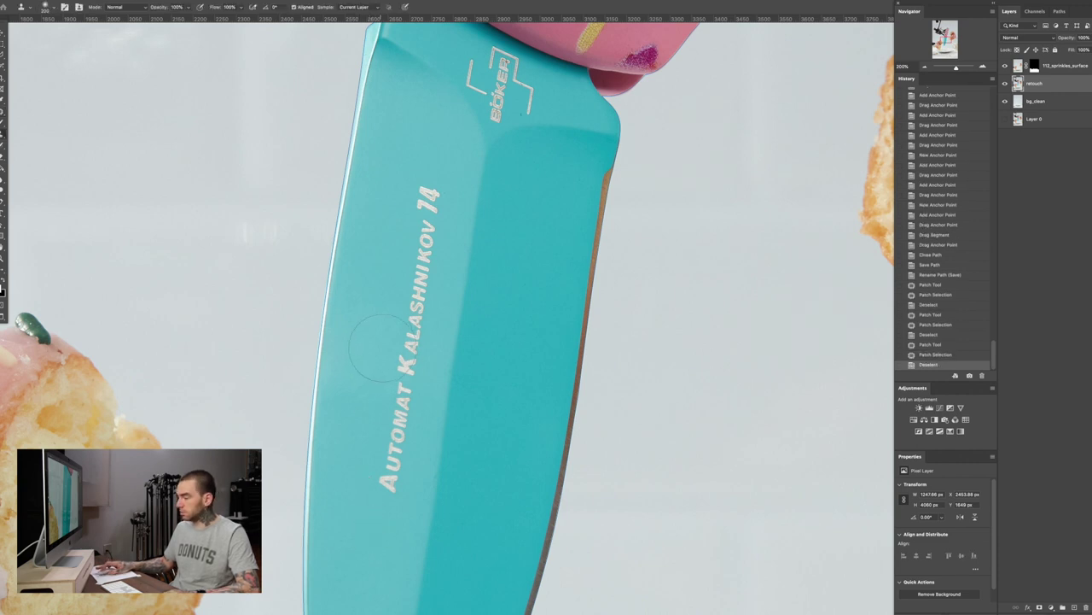
pyautogui.press('j')
pyautogui.hotkey('shift', 'j')
pyautogui.hotkey('shift', 'j')
pyautogui.hotkey('shift', 'j')
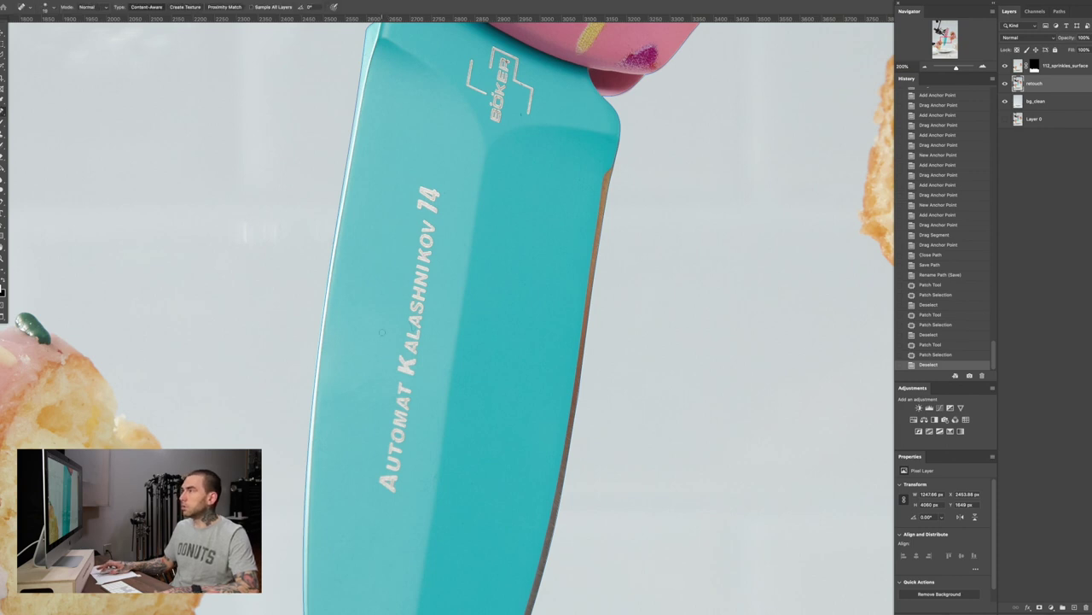
pyautogui.rightClick(2, 111)
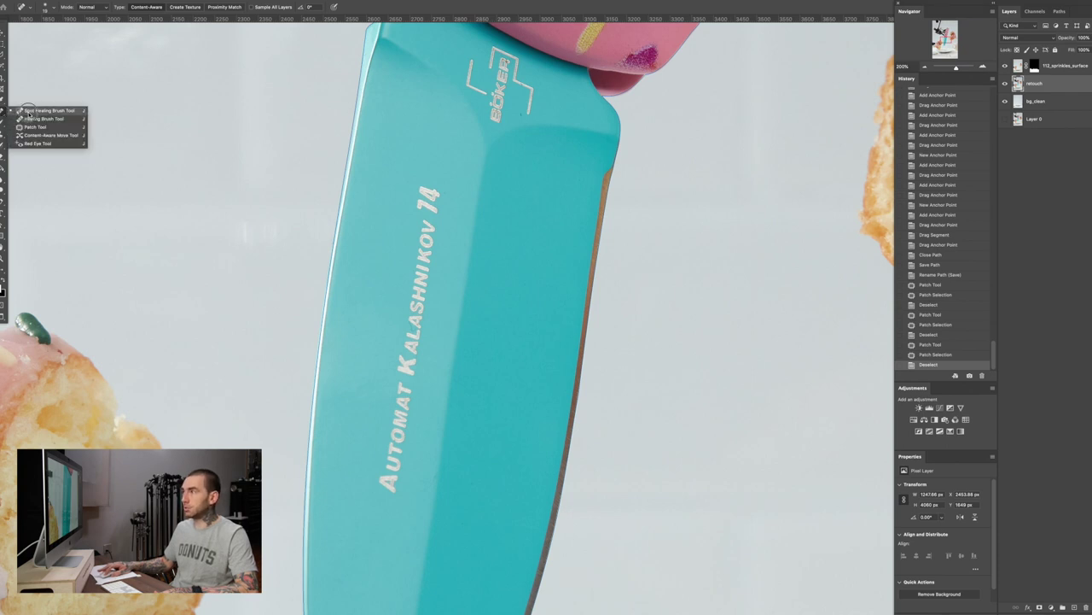
pyautogui.click(392, 301)
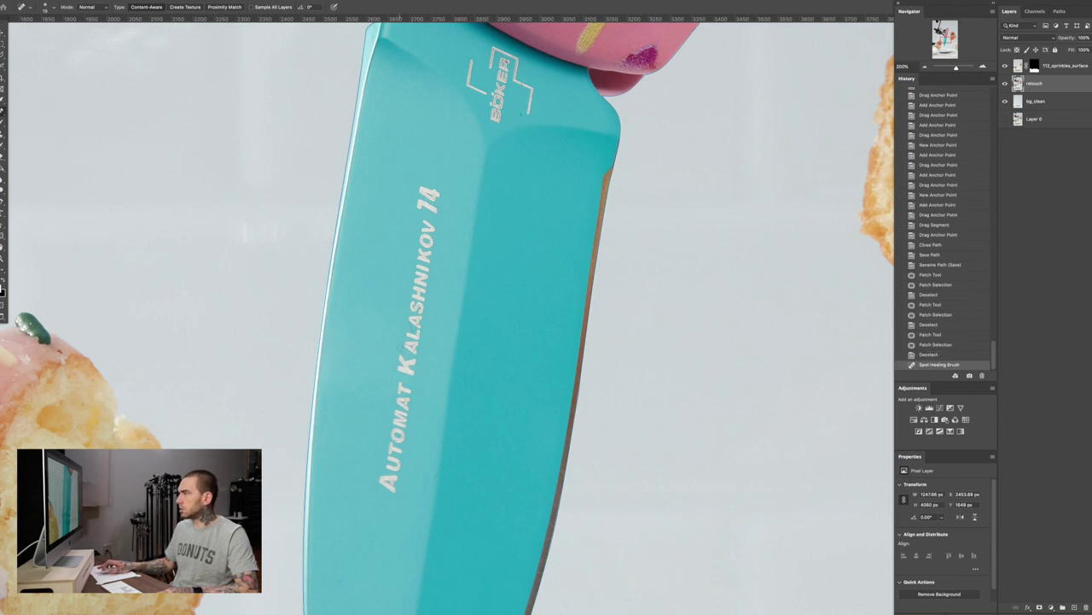
pyautogui.press('super+z')
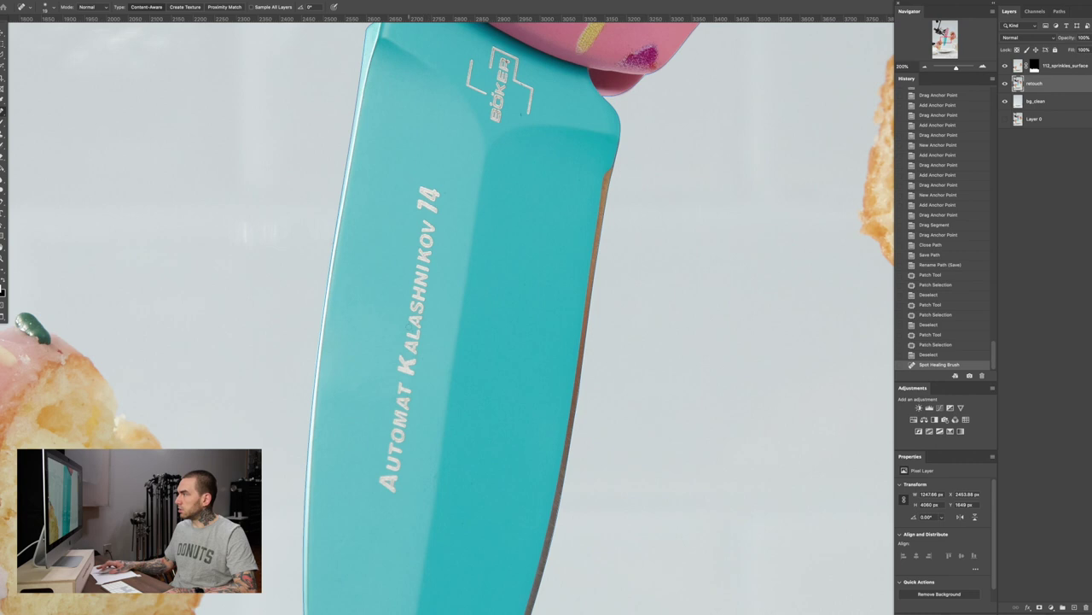
# Remove the small specks beside the engraved text, around the logo and near the handle with the Spot Healing Brush
pyautogui.click(410, 324)
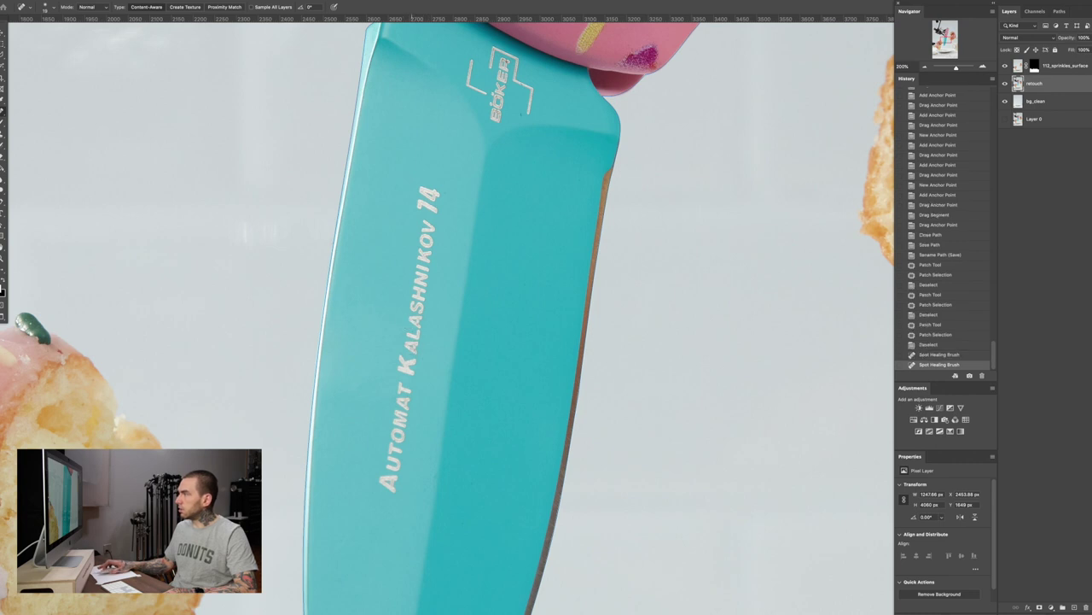
pyautogui.moveTo(488, 397); pyautogui.dragTo(458, 451)
pyautogui.click(494, 228)
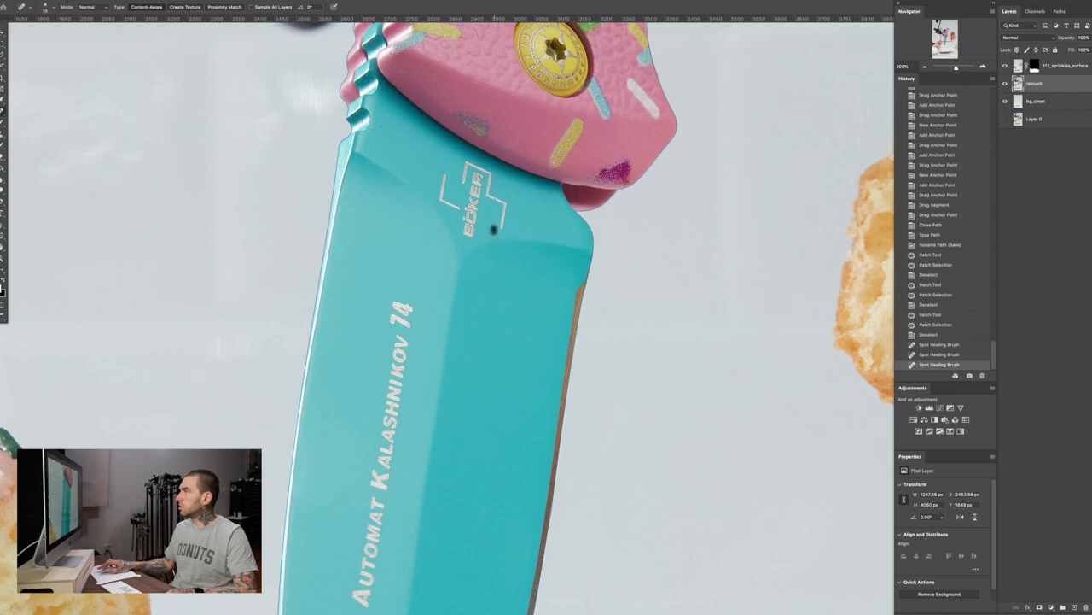
pyautogui.click(495, 198)
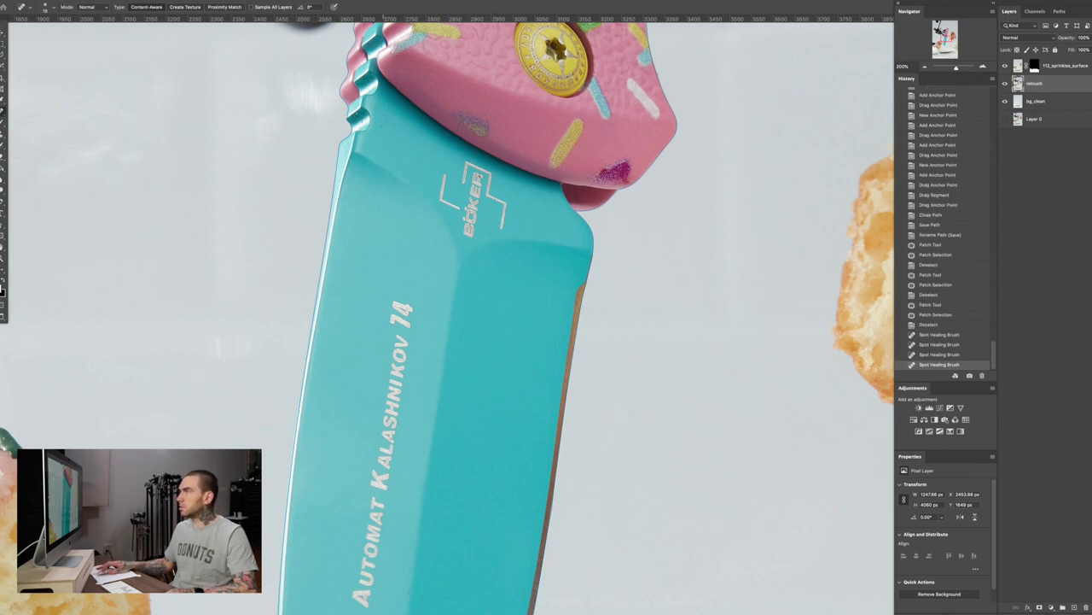
pyautogui.click(384, 127)
pyautogui.click(380, 126)
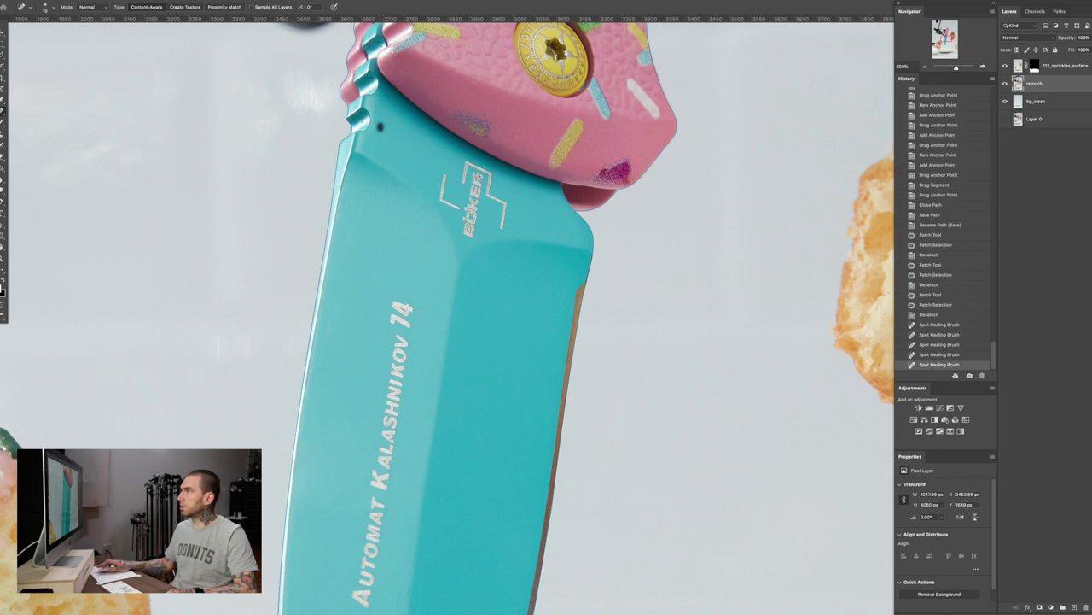
pyautogui.scroll(2, 447, 314)
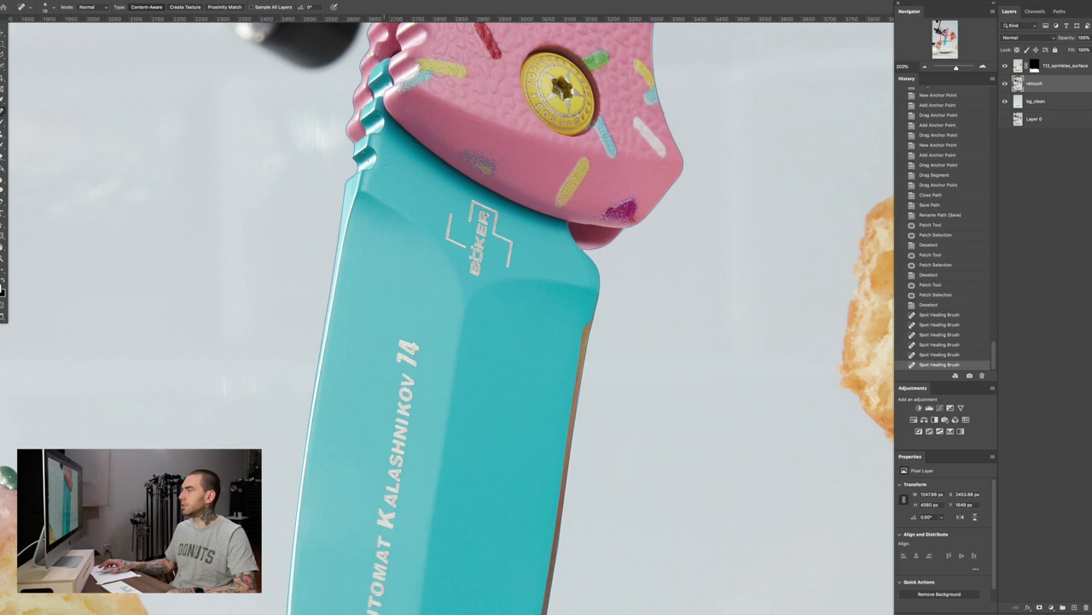
# Spot-heal the remaining specks on the lower blade, beside the engraved text and near the cutting edge, and save the document
pyautogui.scroll(-12, 389, 192)
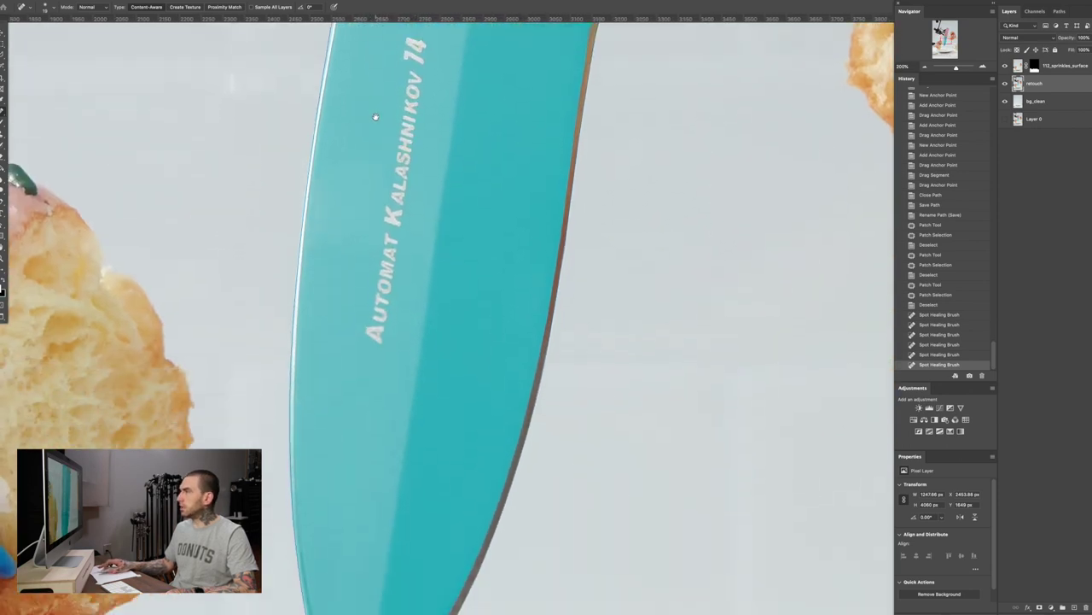
pyautogui.scroll(-6, 376, 116)
pyautogui.click(450, 190)
pyautogui.click(444, 228)
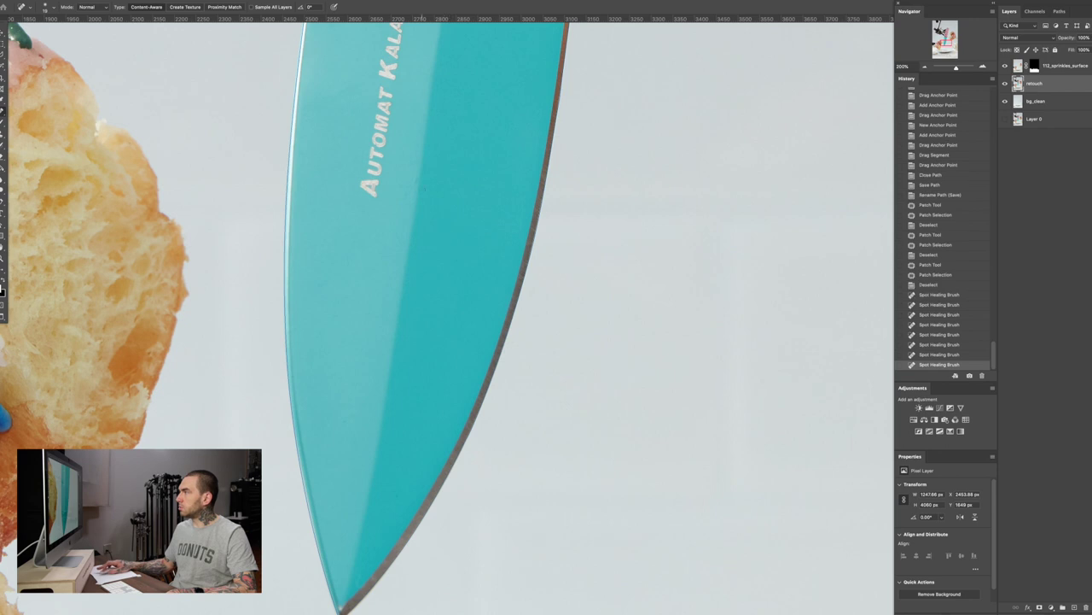
pyautogui.click(414, 187)
pyautogui.scroll(-3, 410, 188)
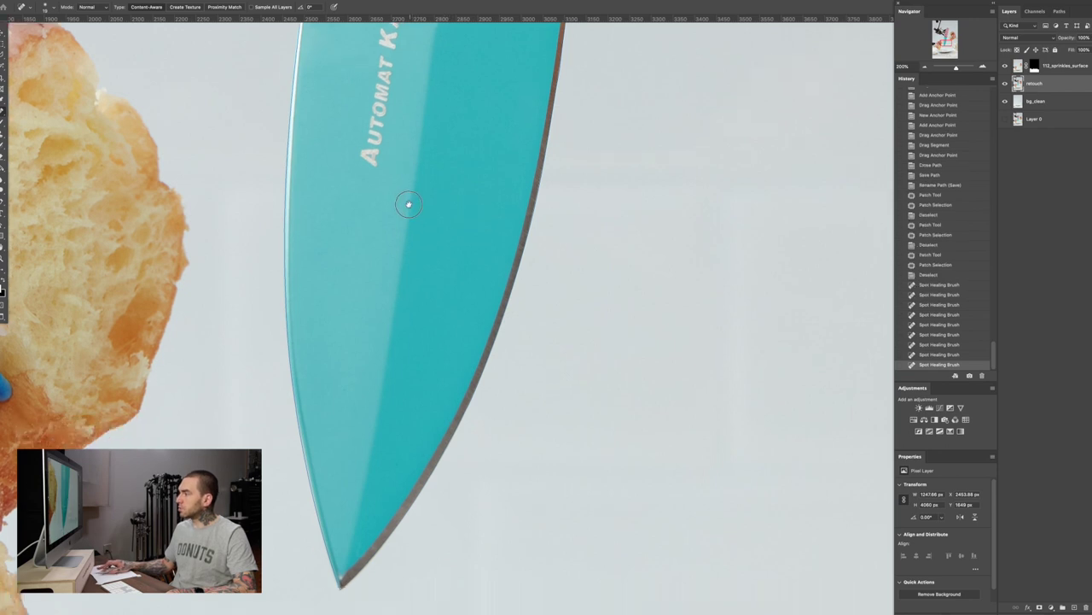
pyautogui.scroll(15, 408, 188)
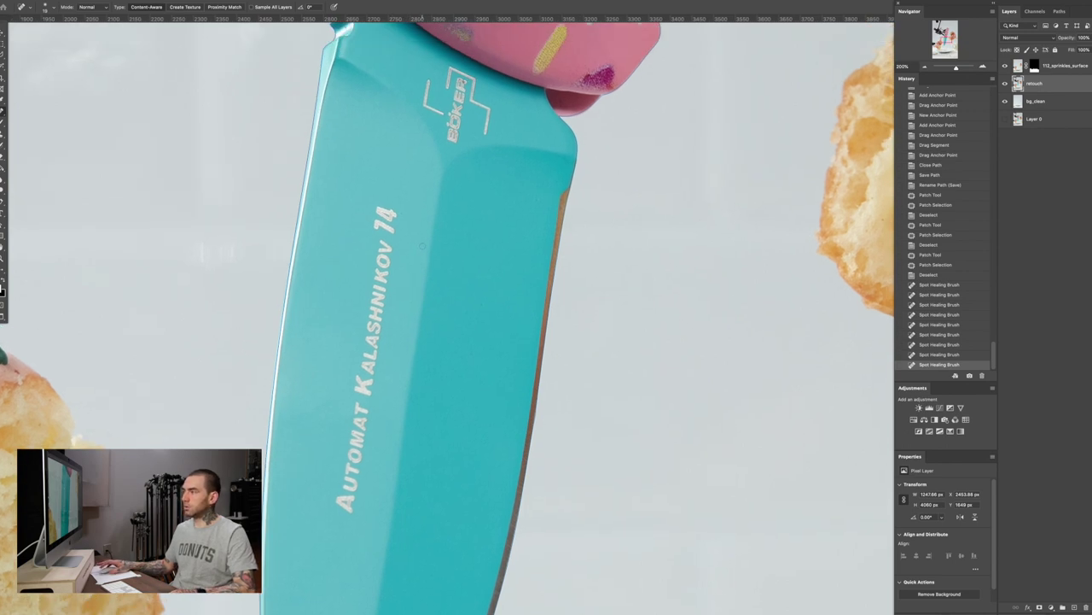
pyautogui.hotkey('ctrl', 's')
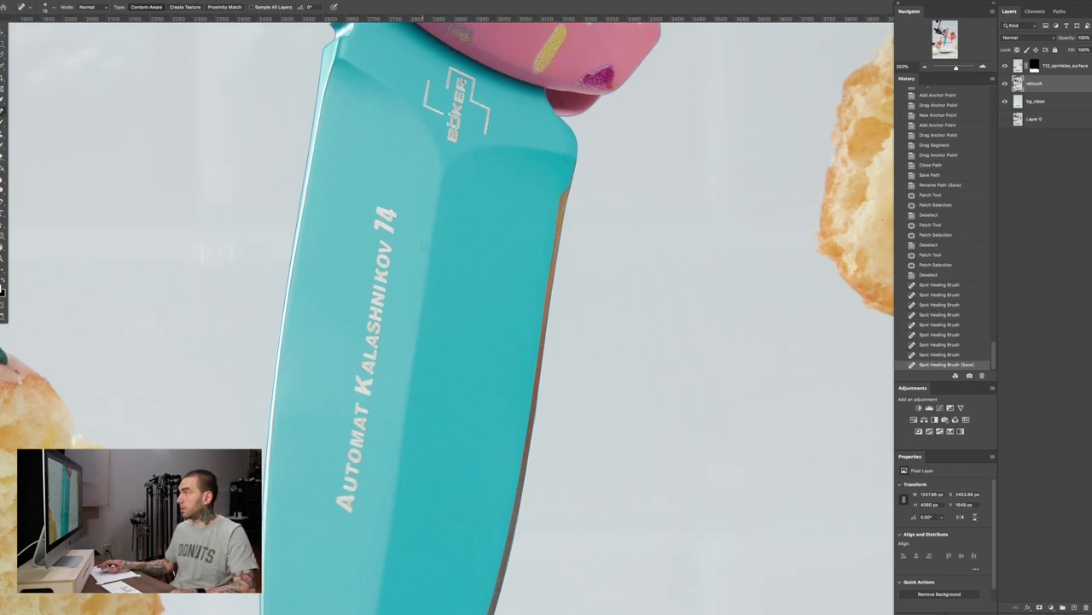
pyautogui.click(404, 214)
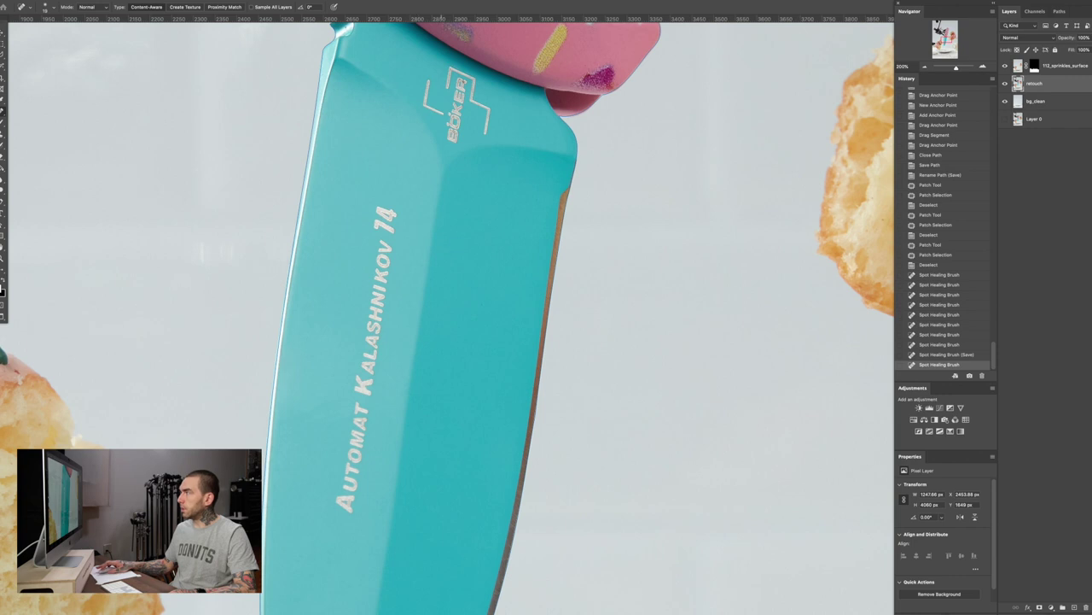
pyautogui.click(536, 199)
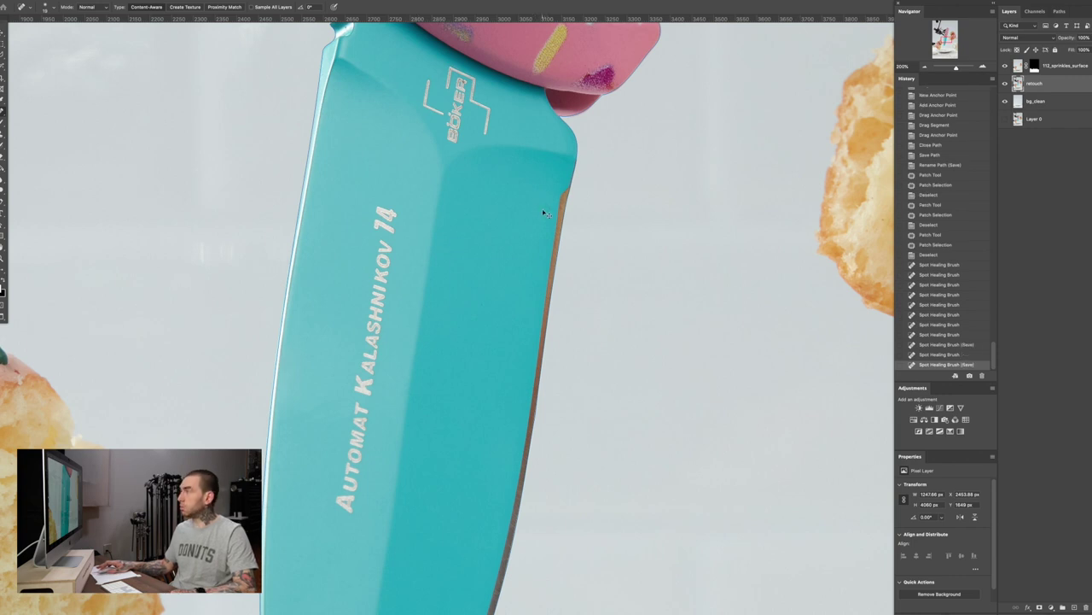
# Switch to Finder and open 200619_notoriousedc_dessert_warrior_073_BLADE_EDGE_MAIN.tif in Photoshop
pyautogui.press('super+Tab')
pyautogui.press('super+Tab')
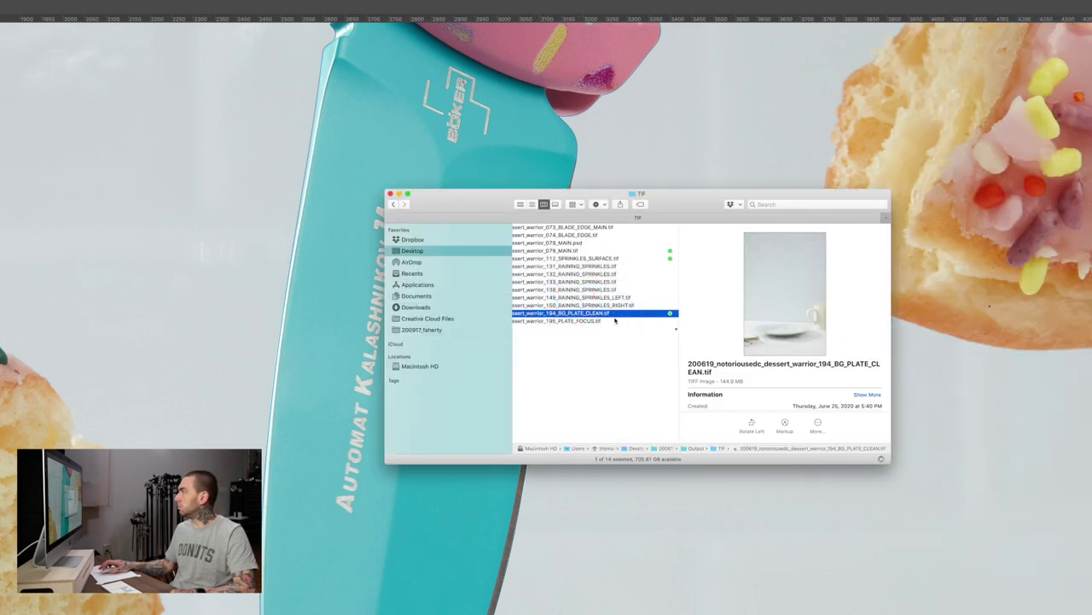
pyautogui.hscroll(-5, 629, 300)
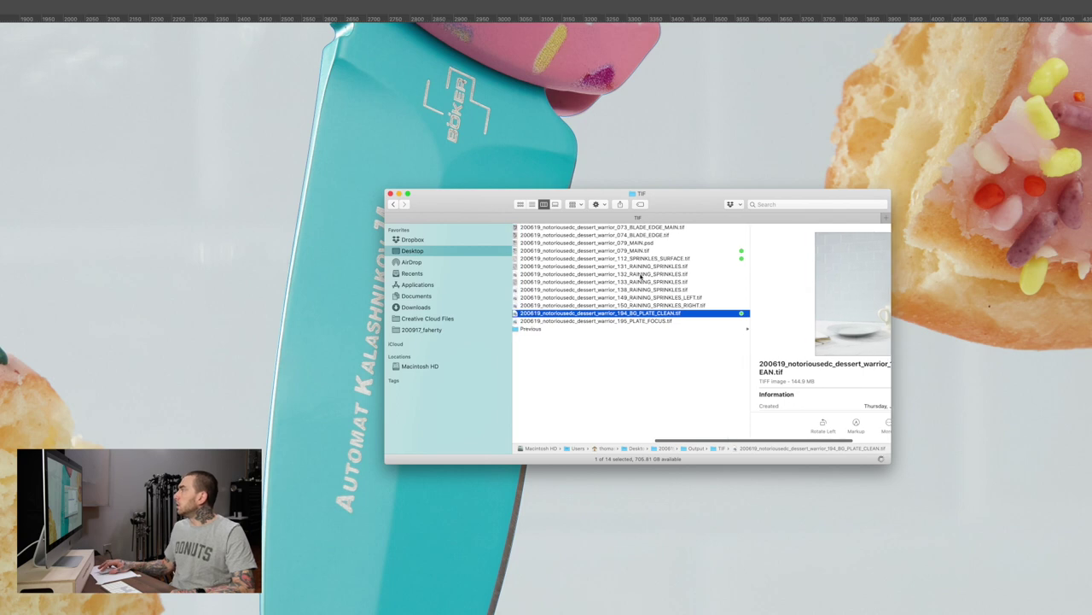
pyautogui.click(705, 227)
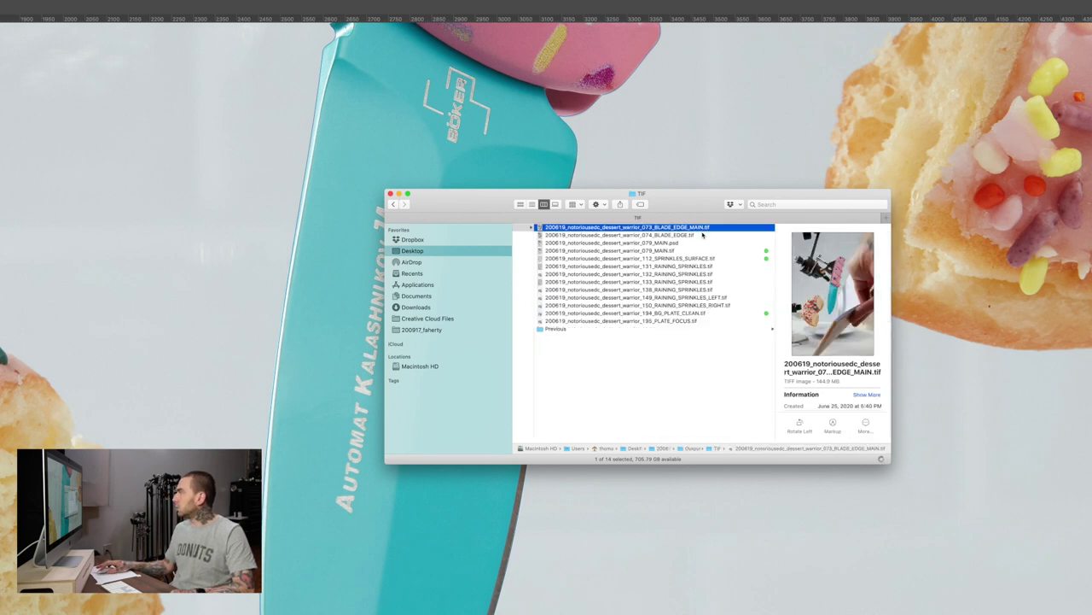
pyautogui.moveTo(700, 228); pyautogui.dragTo(493, 604)
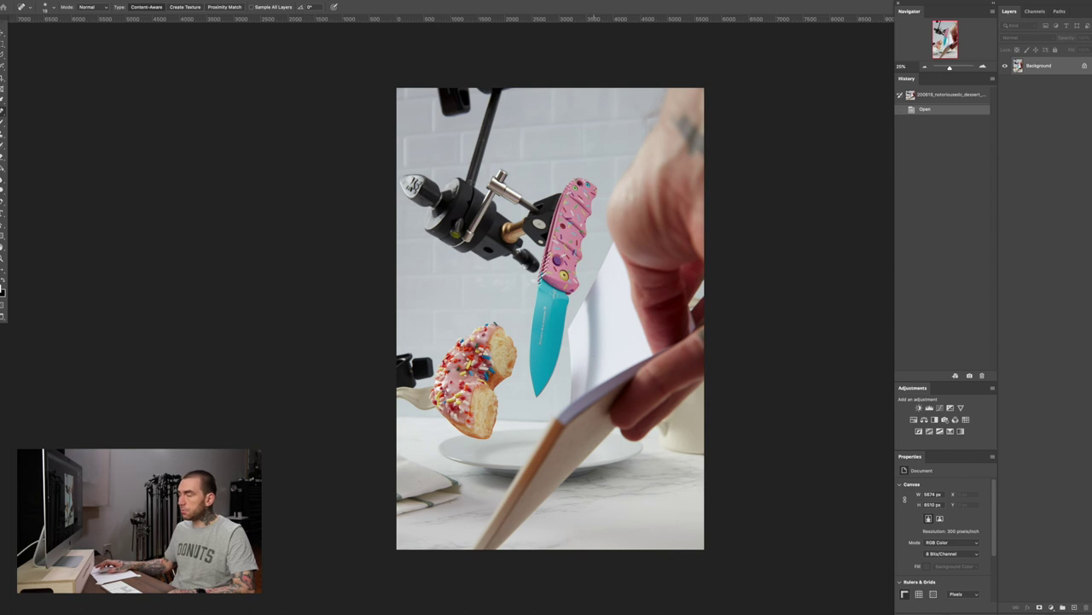
# Select a rectangular area around the blade and copy it into the 079_MAIN document over the existing blade
pyautogui.press('v')
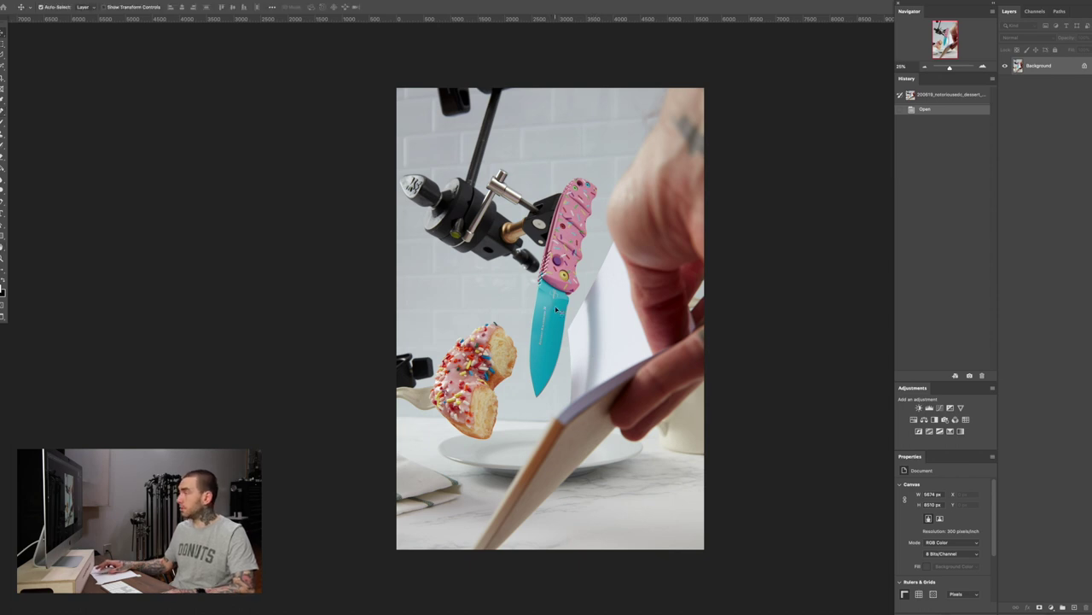
pyautogui.press('m')
pyautogui.moveTo(495, 278); pyautogui.dragTo(604, 409)
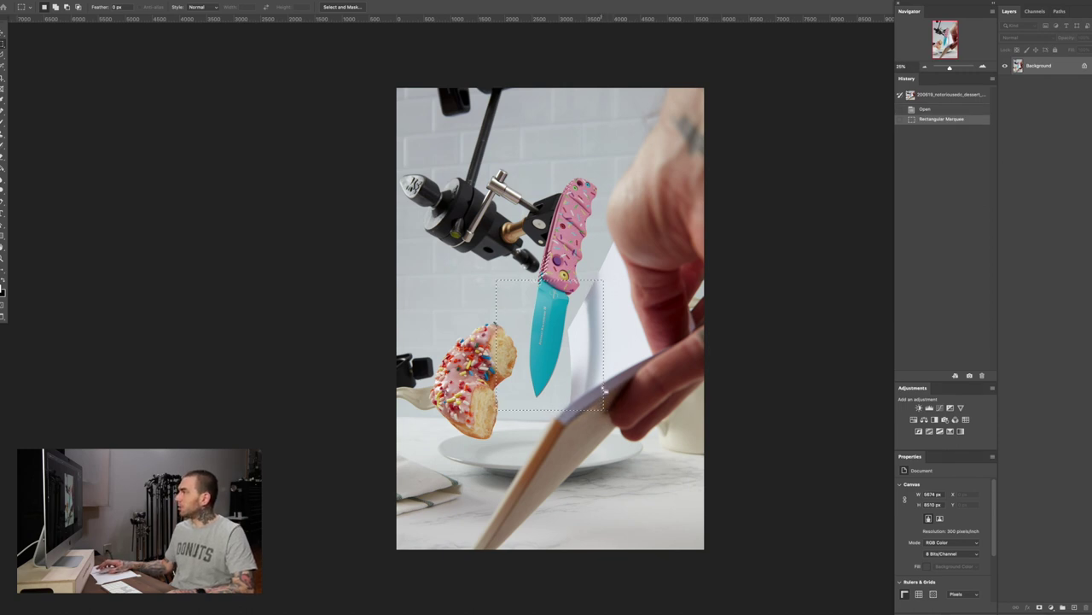
pyautogui.press('super+d')
pyautogui.moveTo(511, 278); pyautogui.dragTo(580, 411)
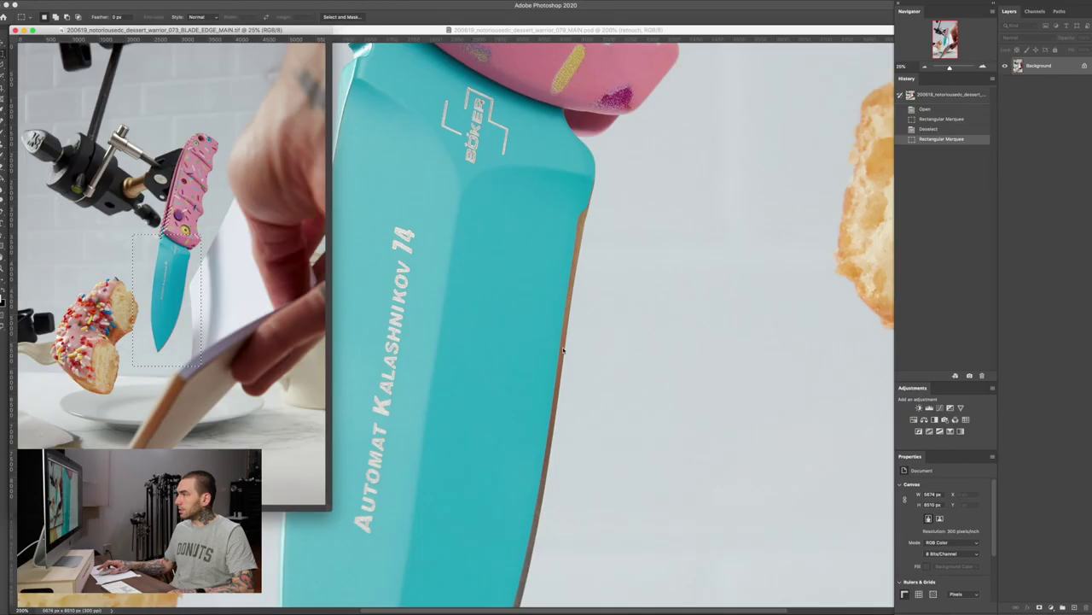
pyautogui.press('v')
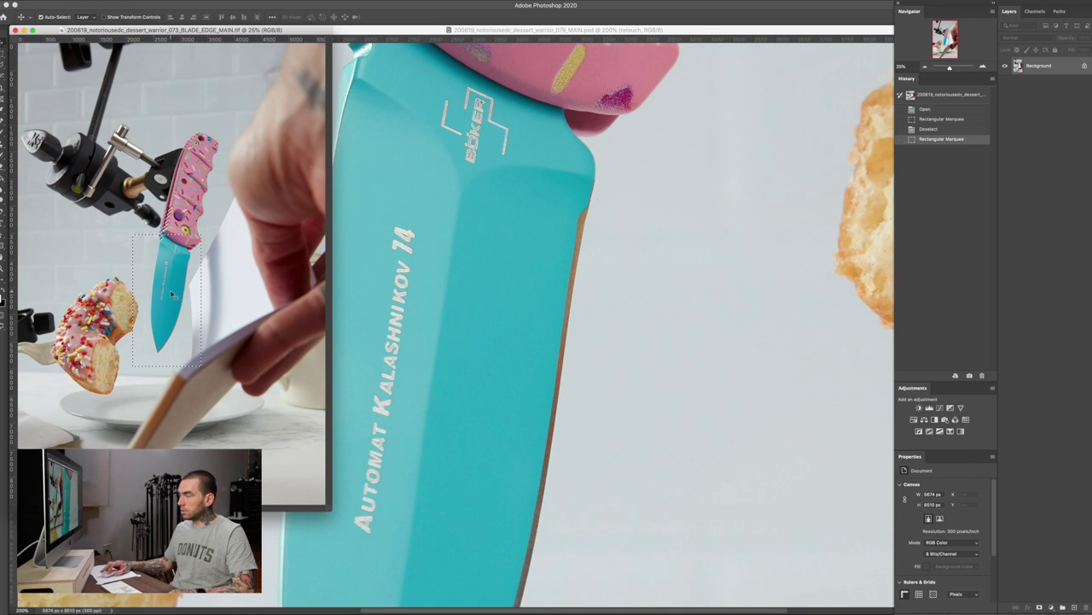
pyautogui.moveTo(171, 294); pyautogui.dragTo(481, 305)
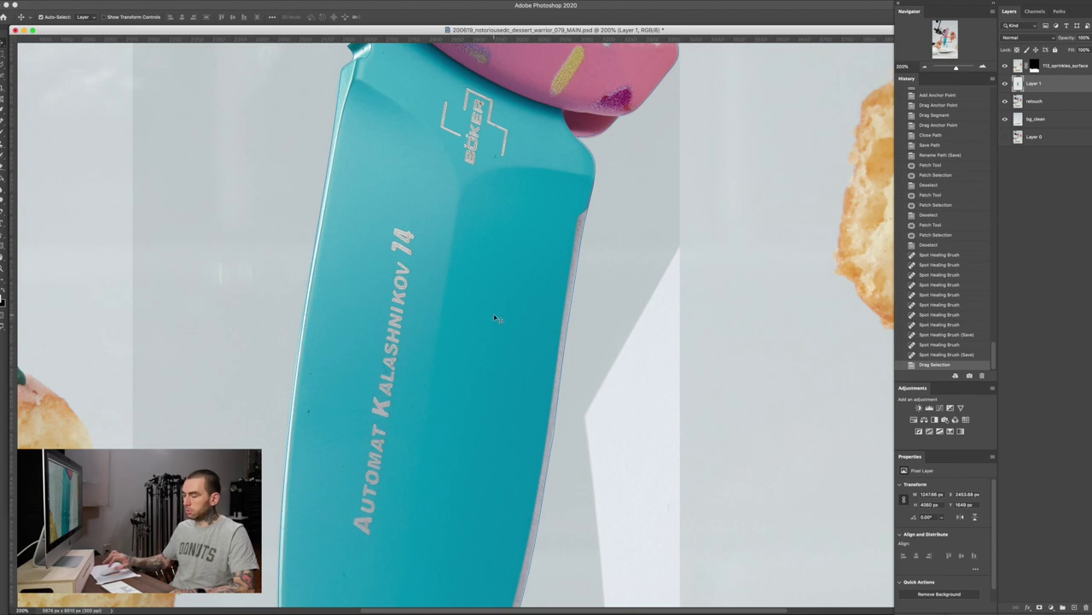
pyautogui.press('super+minus')
pyautogui.press('super+minus')
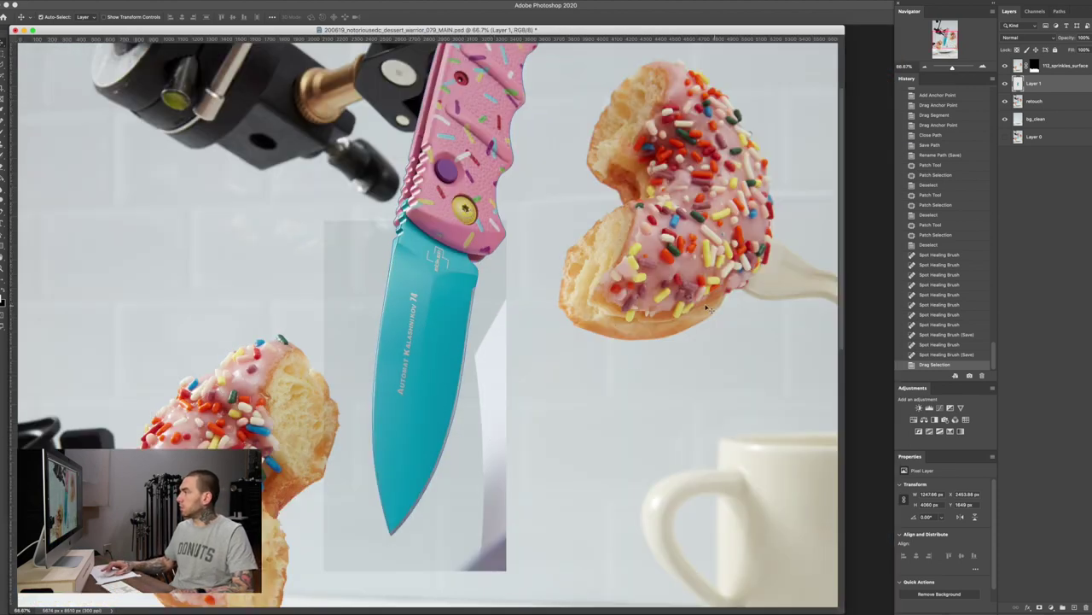
# Rename the new layer "blade edge" and add a layer mask to it
pyautogui.doubleClick(1033, 83)
pyautogui.write('blade')
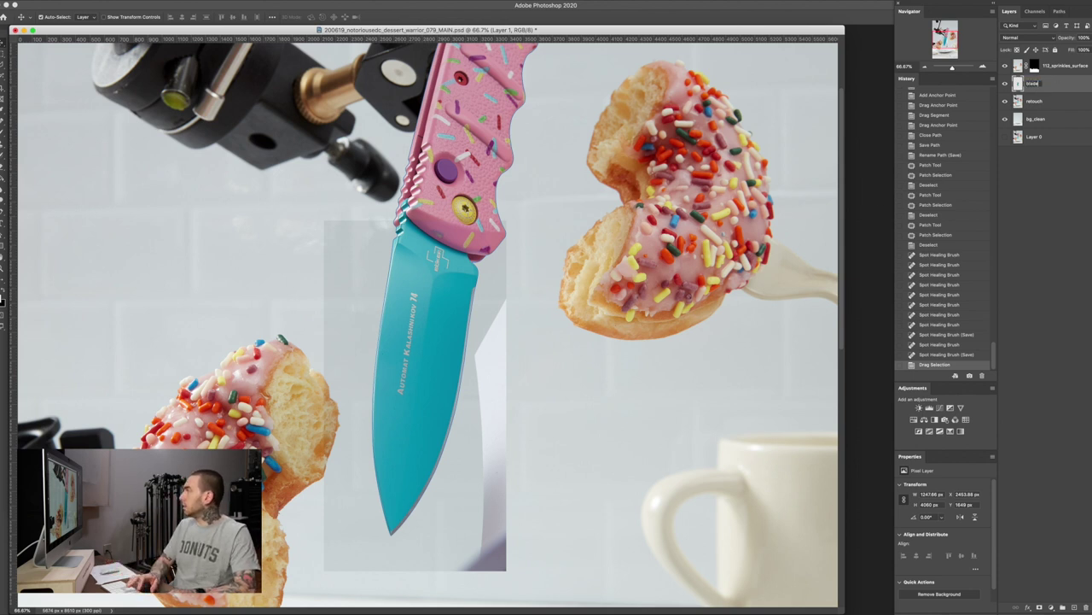
pyautogui.write(' edge')
pyautogui.press('Return')
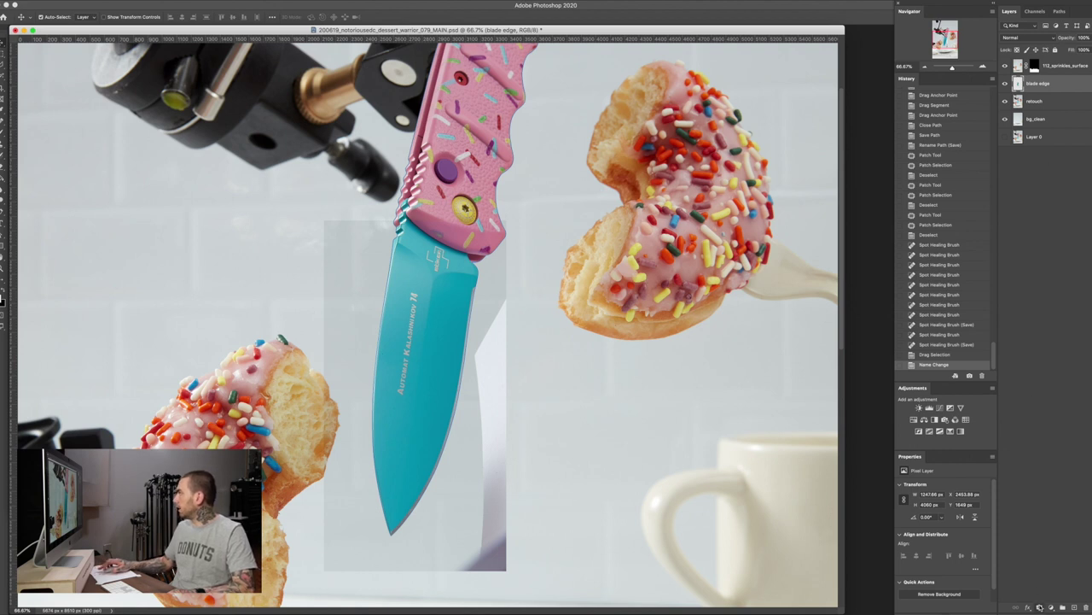
pyautogui.click(1040, 607)
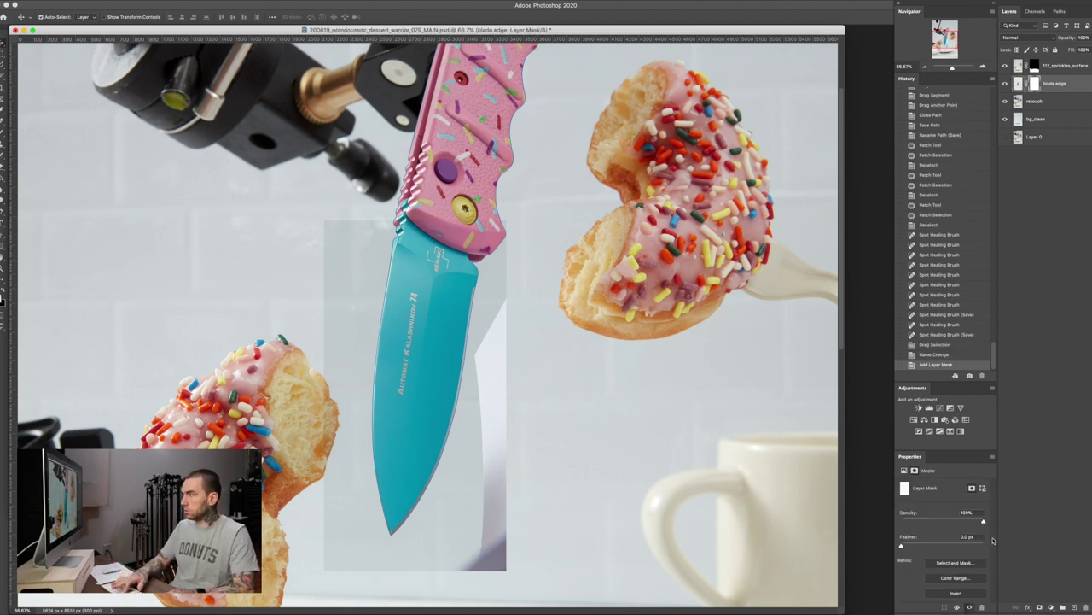
pyautogui.hotkey('ctrl', 'BackSpace')
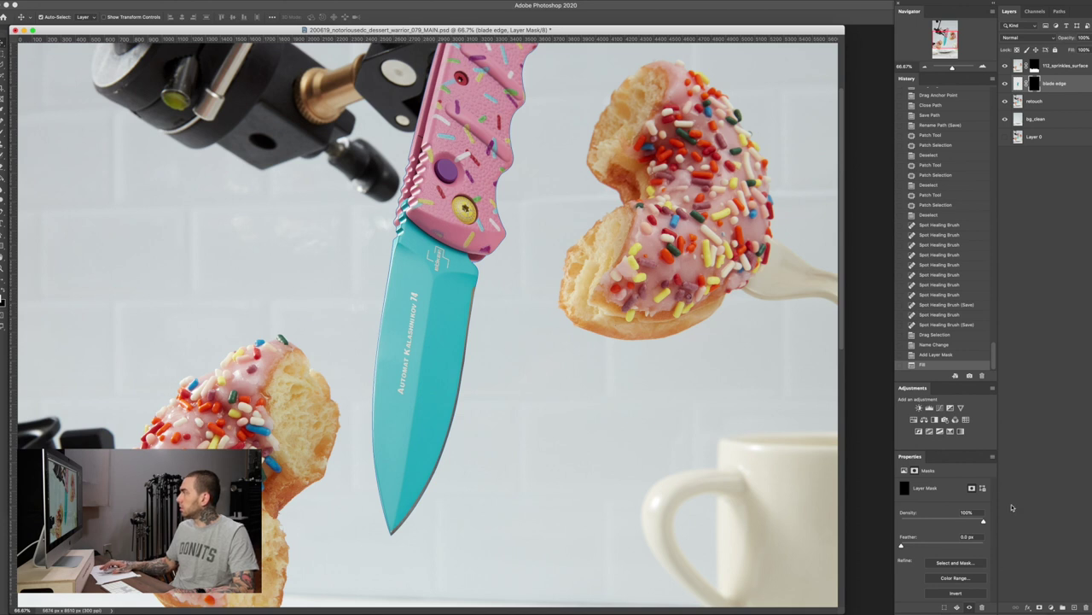
pyautogui.hotkey('ctrl', 'z')
# Set the blade edge layer's opacity to 50% and nudge its image to line up with the blade beneath
pyautogui.click(1018, 83)
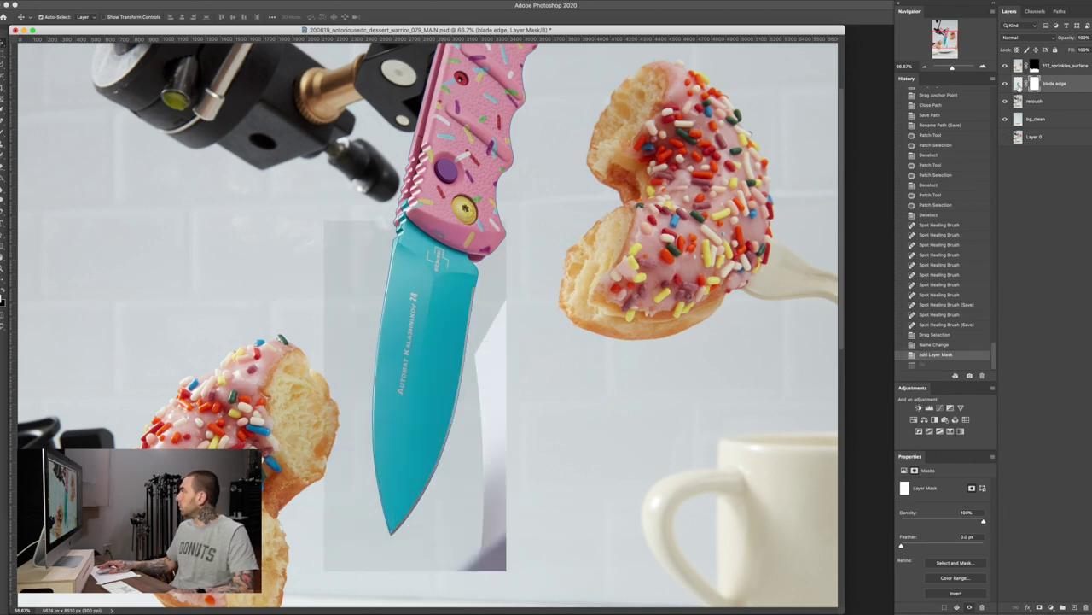
pyautogui.click(1066, 39)
pyautogui.write('50')
pyautogui.press('Return')
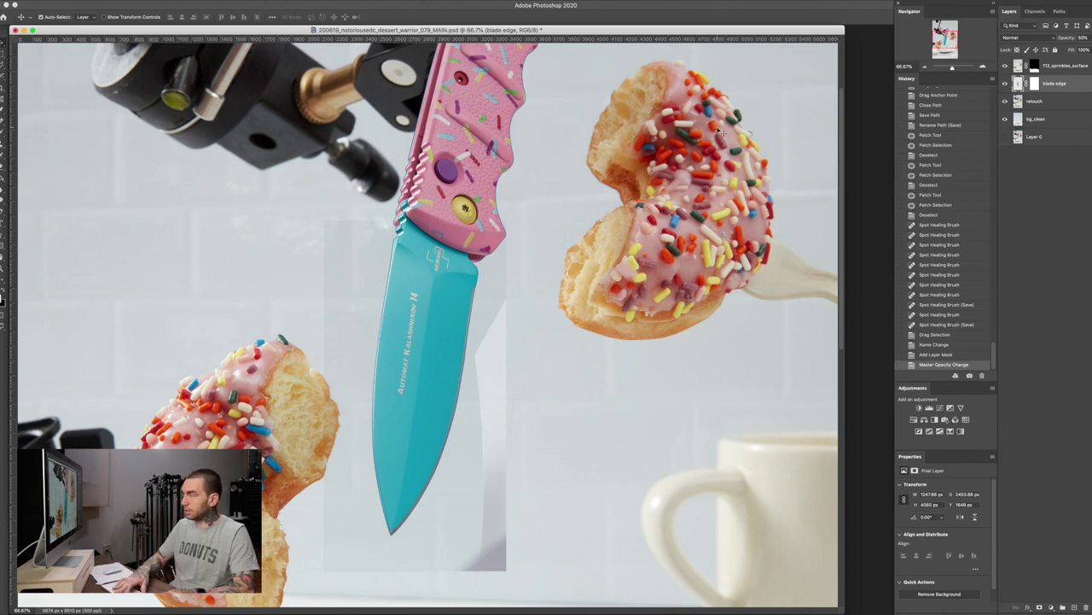
pyautogui.press('super+plus')
pyautogui.moveTo(589, 291); pyautogui.dragTo(587, 250)
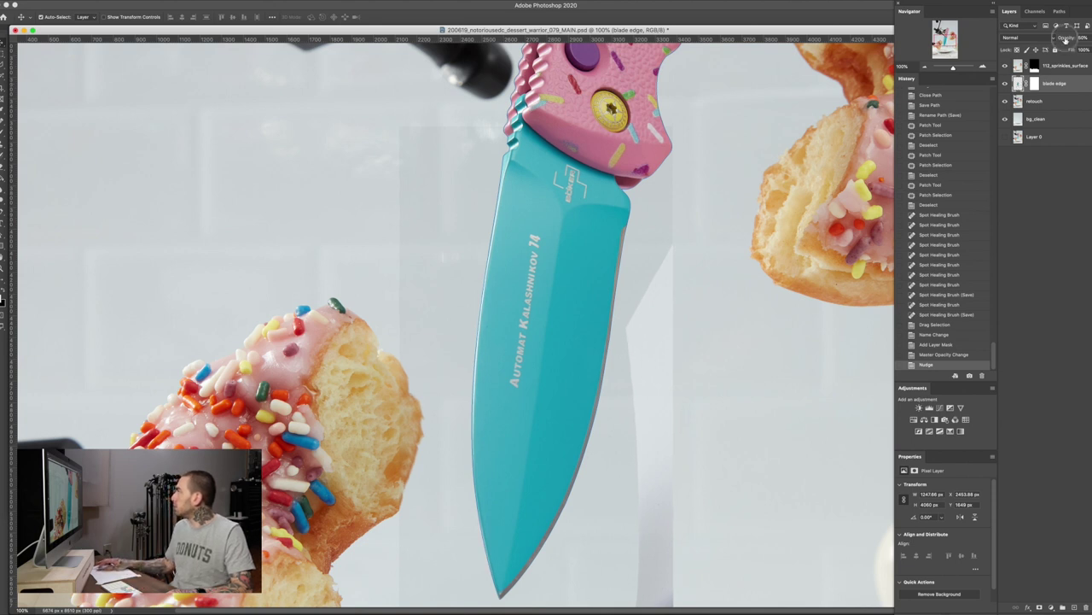
# Restore the blade edge layer to 100% opacity and nudge it slightly right, toggling its visibility to compare the alignment
pyautogui.moveTo(1063, 38); pyautogui.dragTo(1086, 39)
pyautogui.click(1005, 83)
pyautogui.click(1006, 83)
pyautogui.click(1006, 83)
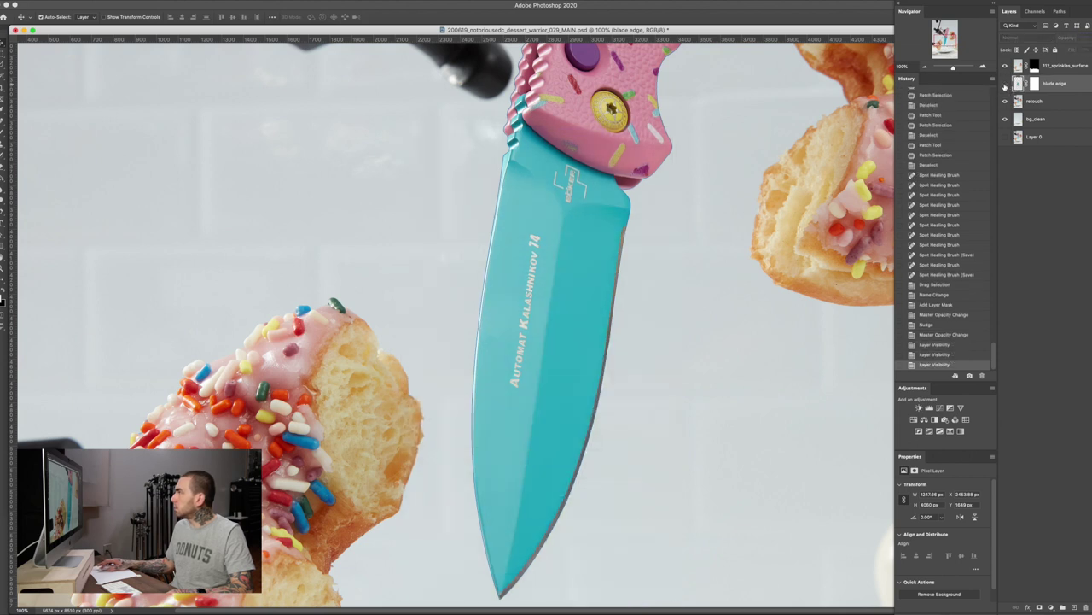
pyautogui.click(1005, 83)
pyautogui.press('Right')
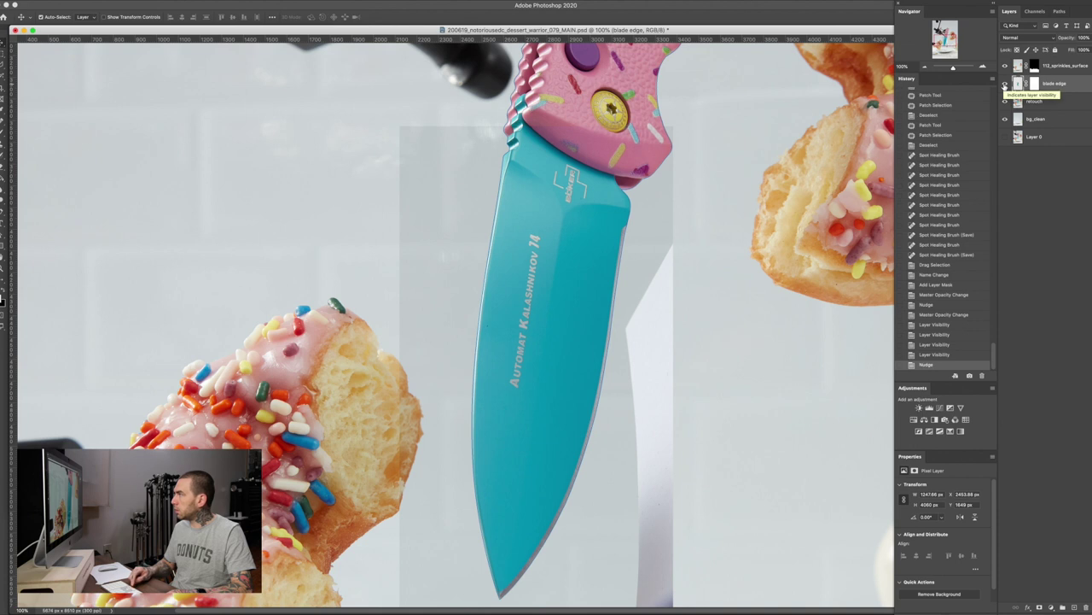
pyautogui.click(1005, 83)
pyautogui.click(1004, 82)
pyautogui.click(1004, 83)
pyautogui.click(1004, 83)
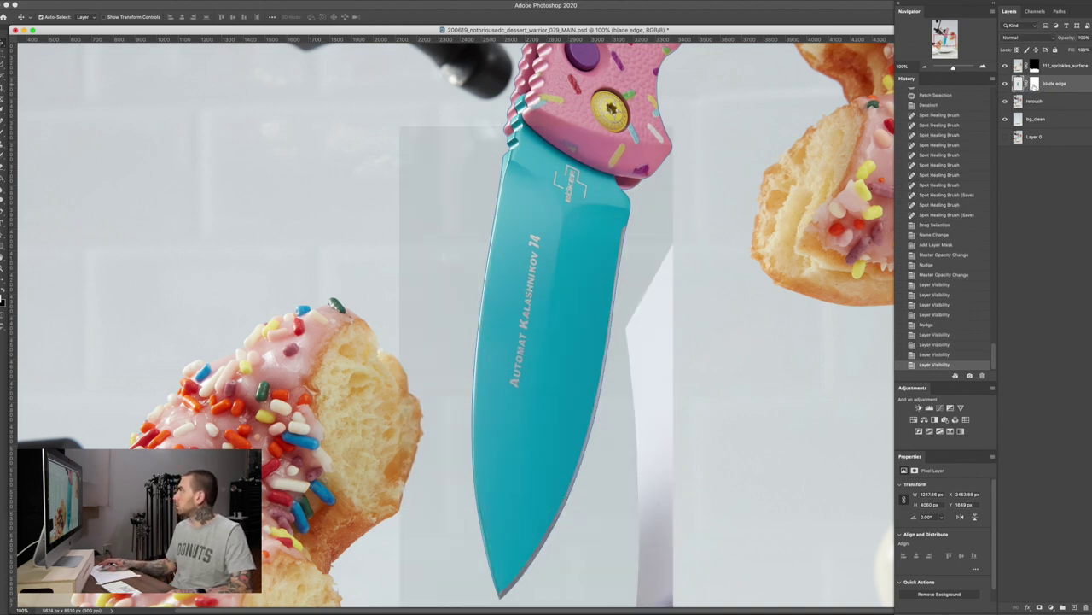
# Fill the blade edge layer's mask with black to hide the whole layer
pyautogui.click(1034, 83)
pyautogui.press('super+BackSpace')
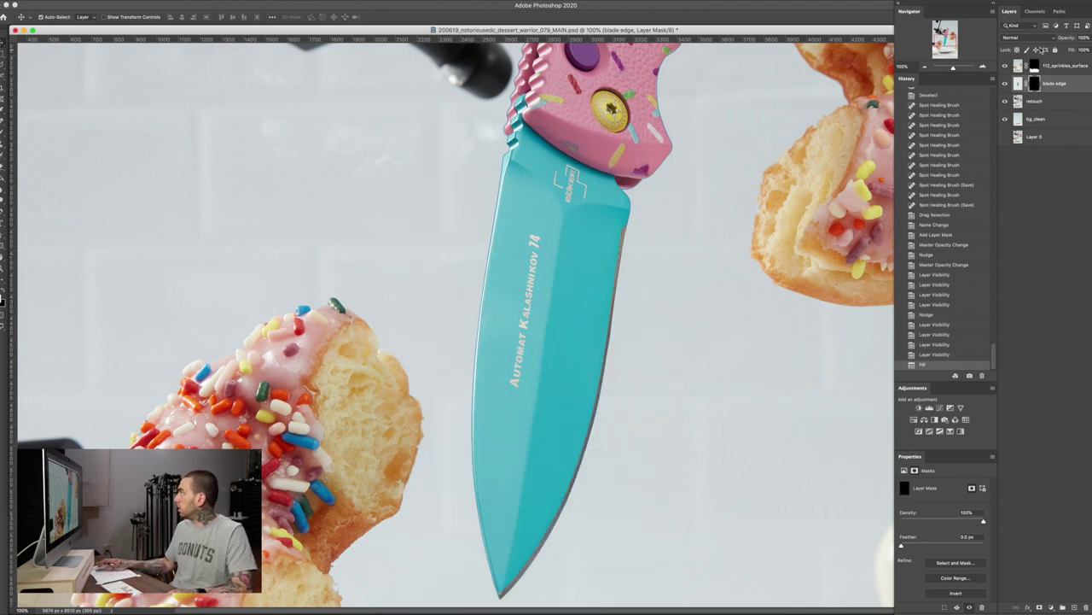
pyautogui.click(1060, 12)
pyautogui.click(1014, 12)
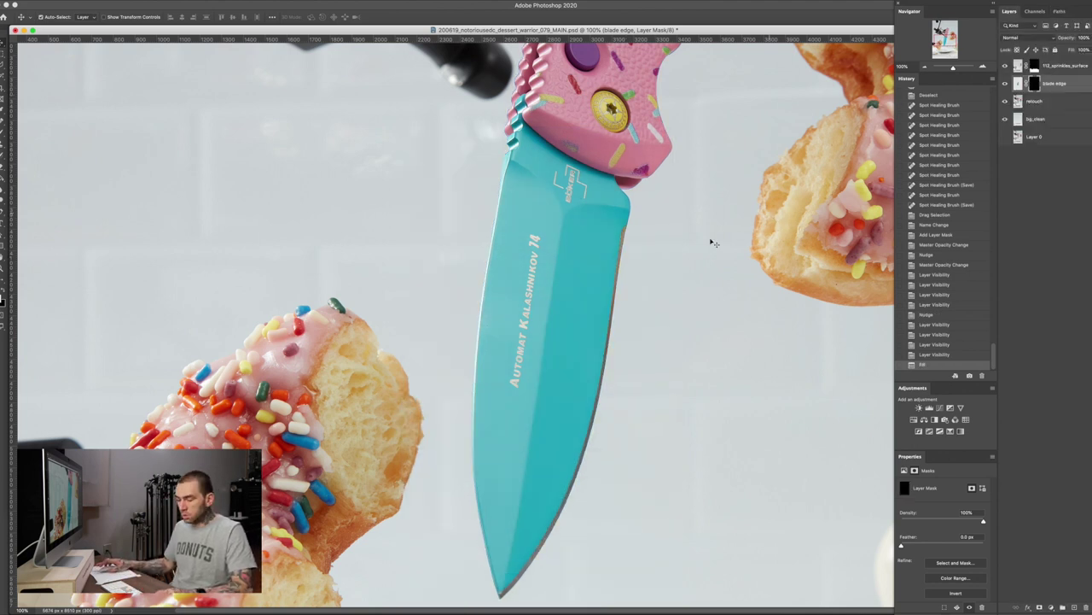
# Paint white with a small brush on the blade edge mask to reveal the better-lit edge along the upper half of the blade
pyautogui.press('b')
pyautogui.press('[')
pyautogui.press('[')
pyautogui.press('[')
pyautogui.press('[')
pyautogui.press('super+plus')
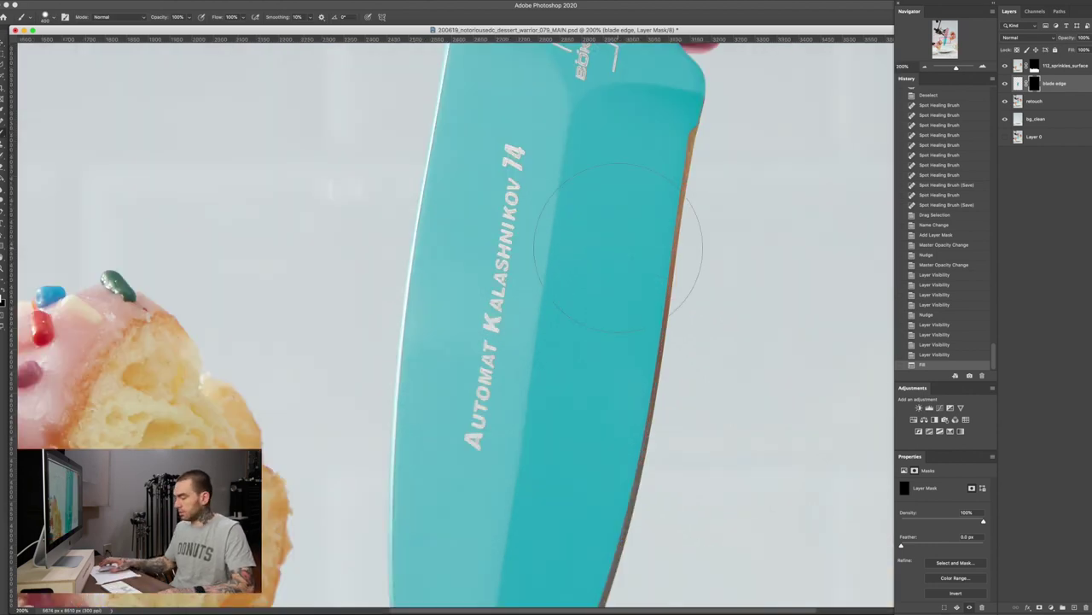
pyautogui.press('[')
pyautogui.press('[')
pyautogui.press('[')
pyautogui.press('[')
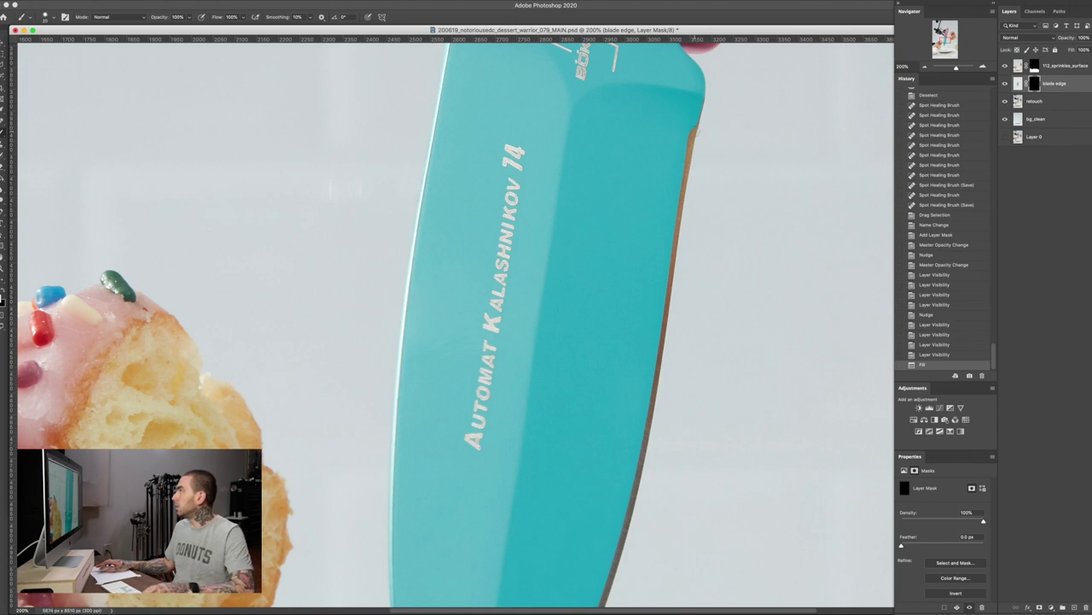
pyautogui.moveTo(698, 131); pyautogui.dragTo(691, 169)
pyautogui.moveTo(701, 122); pyautogui.dragTo(705, 100)
pyautogui.moveTo(693, 152); pyautogui.dragTo(666, 328)
pyautogui.click(689, 172)
pyautogui.moveTo(666, 326); pyautogui.dragTo(649, 435)
# Continue revealing the better-lit edge on the mask along the lower blade down to its tip
pyautogui.scroll(-5, 649, 435)
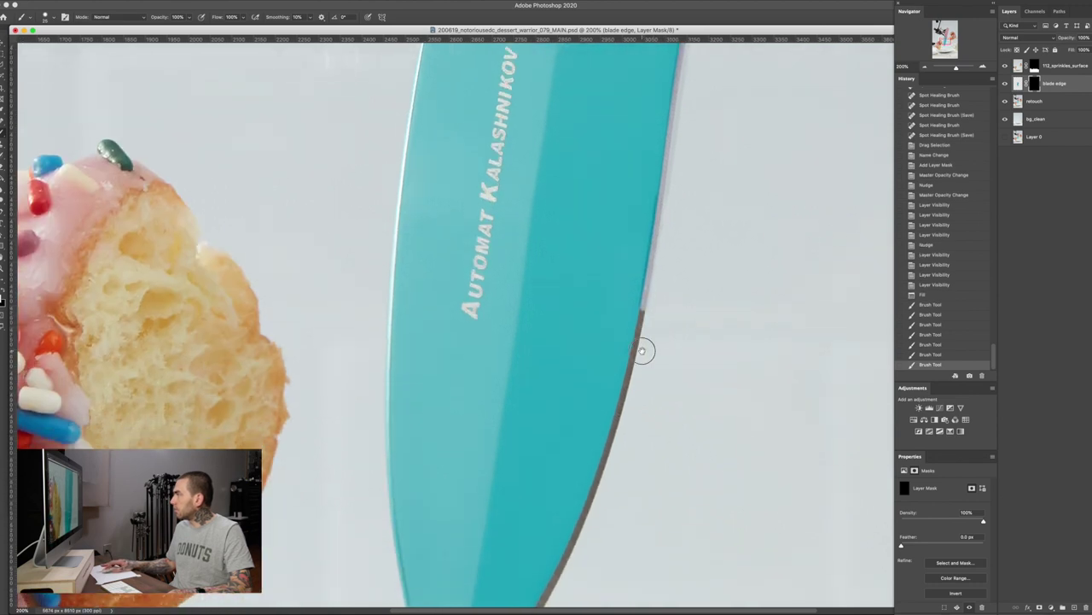
pyautogui.moveTo(642, 309); pyautogui.dragTo(605, 474)
pyautogui.scroll(-7, 605, 474)
pyautogui.moveTo(606, 282); pyautogui.dragTo(562, 393)
pyautogui.click(570, 374)
pyautogui.click(560, 386)
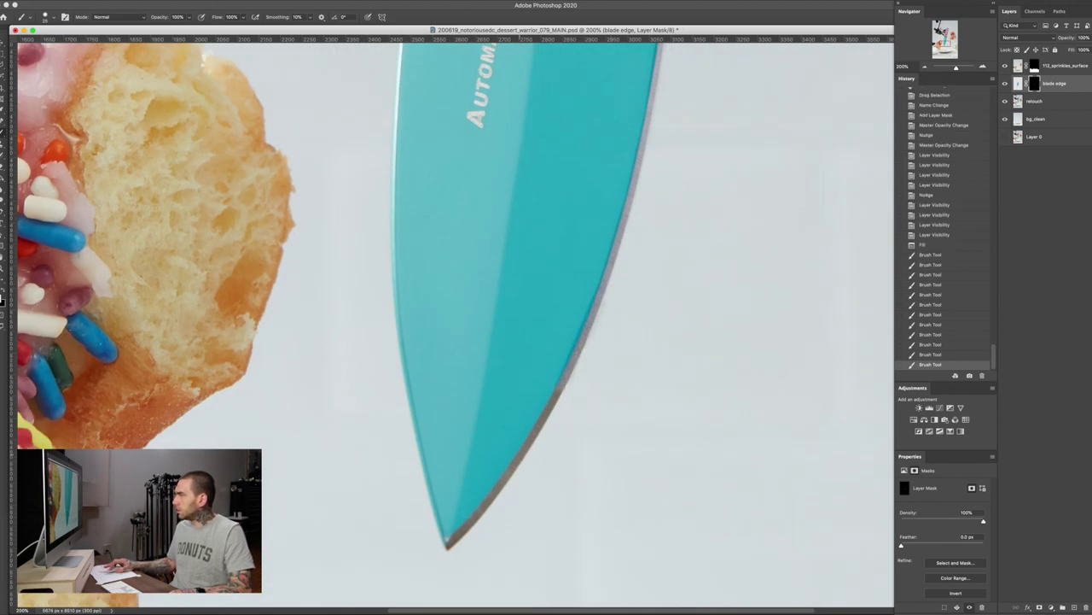
pyautogui.keyDown('shift'); pyautogui.click(527, 451); pyautogui.keyUp('shift')
pyautogui.click(494, 493)
pyautogui.moveTo(480, 517)
pyautogui.mouseDown()
pyautogui.moveTo(449, 545)
pyautogui.moveTo(464, 545)
pyautogui.moveTo(439, 555)
pyautogui.mouseUp()
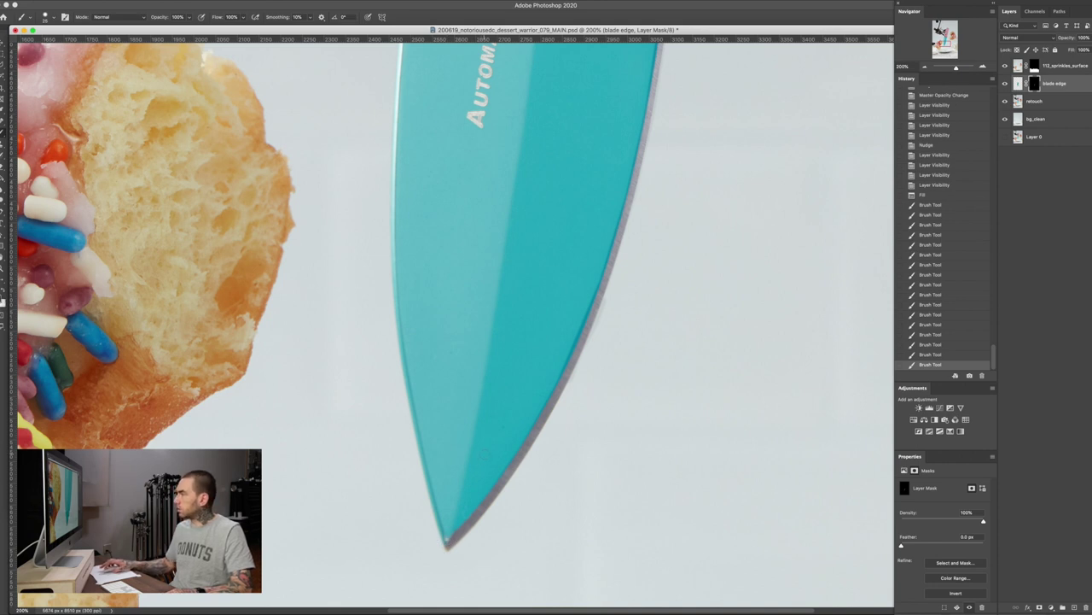
# Paint black on the blade edge mask just inside the cutting edge, from the tip up the lower curve, to trim the overlap
pyautogui.moveTo(448, 530)
pyautogui.mouseDown()
pyautogui.moveTo(456, 536)
pyautogui.moveTo(479, 497)
pyautogui.mouseUp()
pyautogui.click(508, 454)
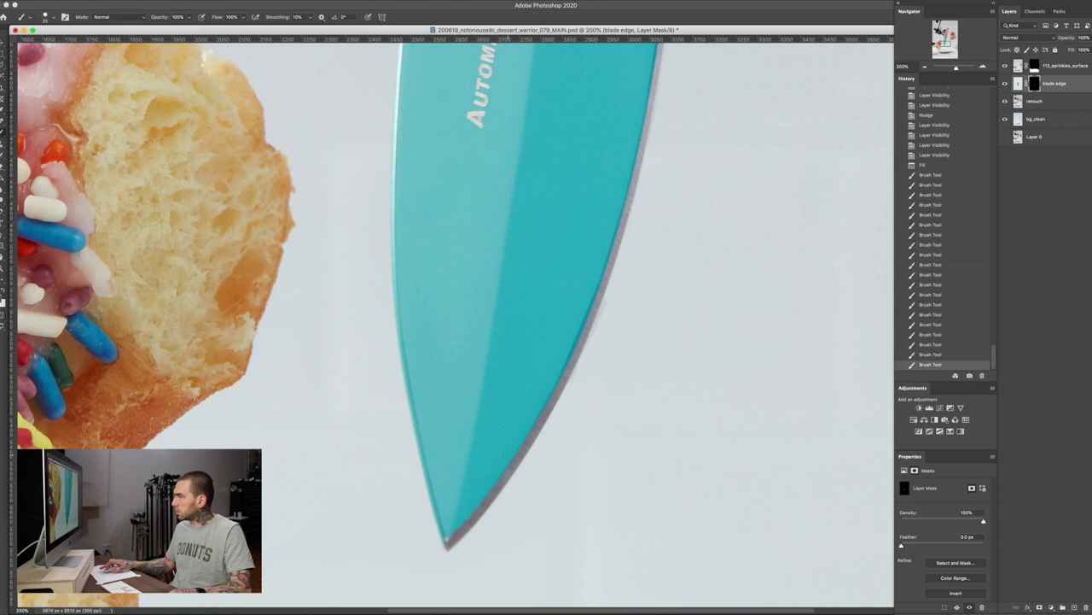
pyautogui.click(487, 485)
pyautogui.click(513, 447)
pyautogui.click(529, 425)
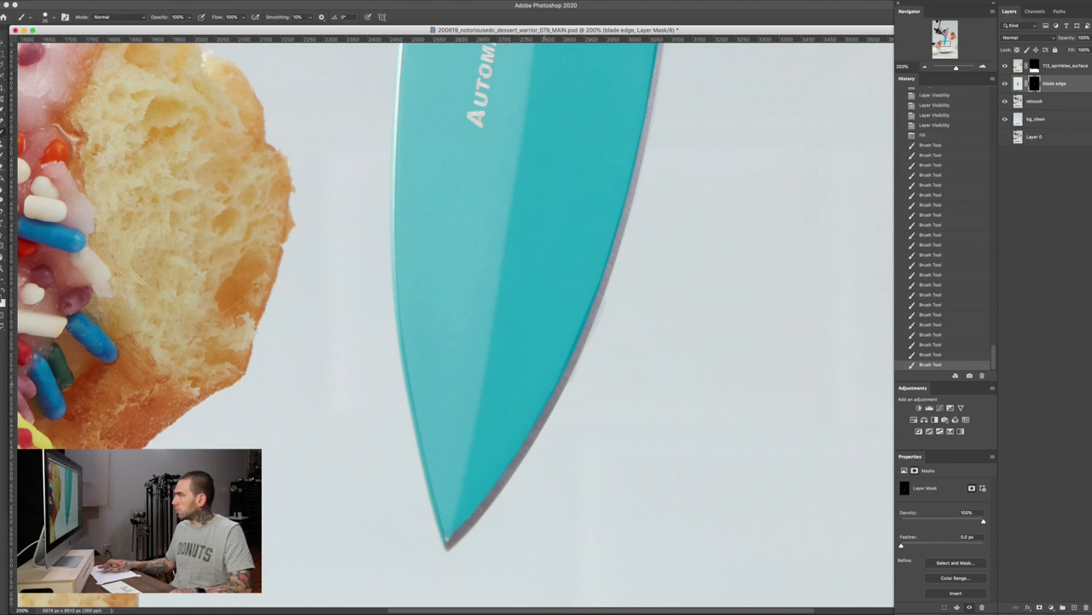
pyautogui.click(550, 389)
pyautogui.click(564, 360)
pyautogui.keyDown('shift'); pyautogui.click(580, 325); pyautogui.keyUp('shift')
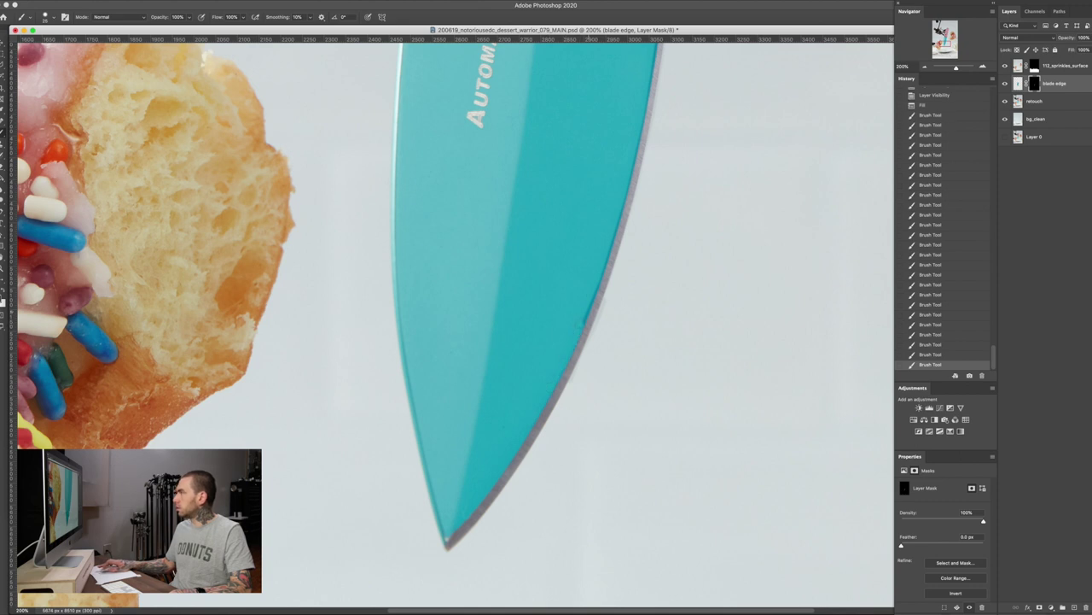
pyautogui.keyDown('shift'); pyautogui.click(594, 293); pyautogui.keyUp('shift')
pyautogui.keyDown('shift'); pyautogui.click(605, 263); pyautogui.keyUp('shift')
# Trim the mask along the inside of the upper cutting edge with black, redoing the last strokes for a cleaner line
pyautogui.moveTo(608, 262); pyautogui.dragTo(537, 376)
pyautogui.keyDown('shift'); pyautogui.click(545, 338); pyautogui.keyUp('shift')
pyautogui.keyDown('shift'); pyautogui.click(568, 247); pyautogui.keyUp('shift')
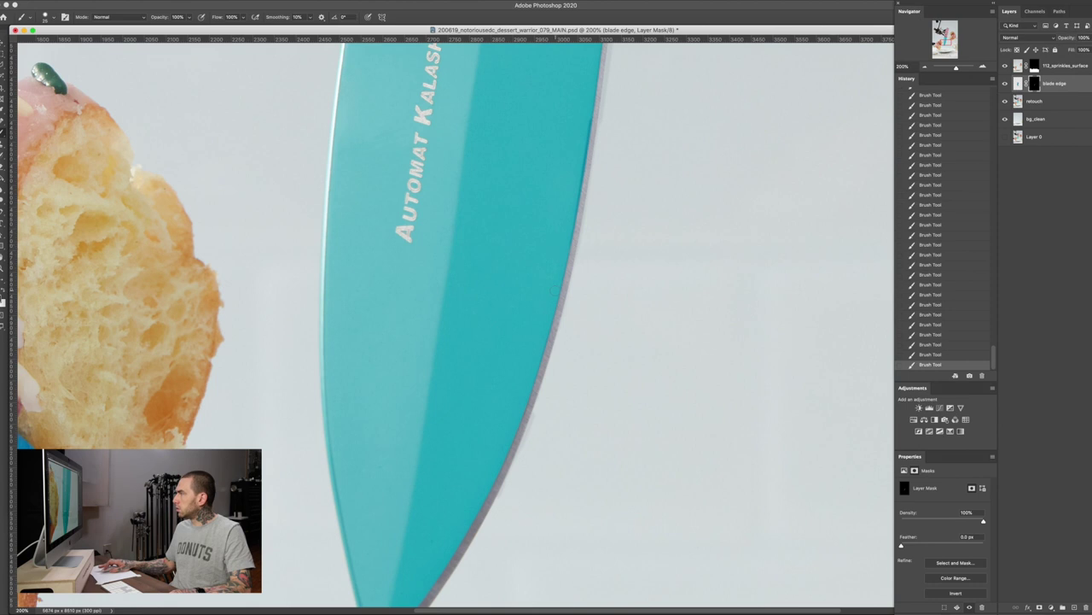
pyautogui.scroll(4, 456, 325)
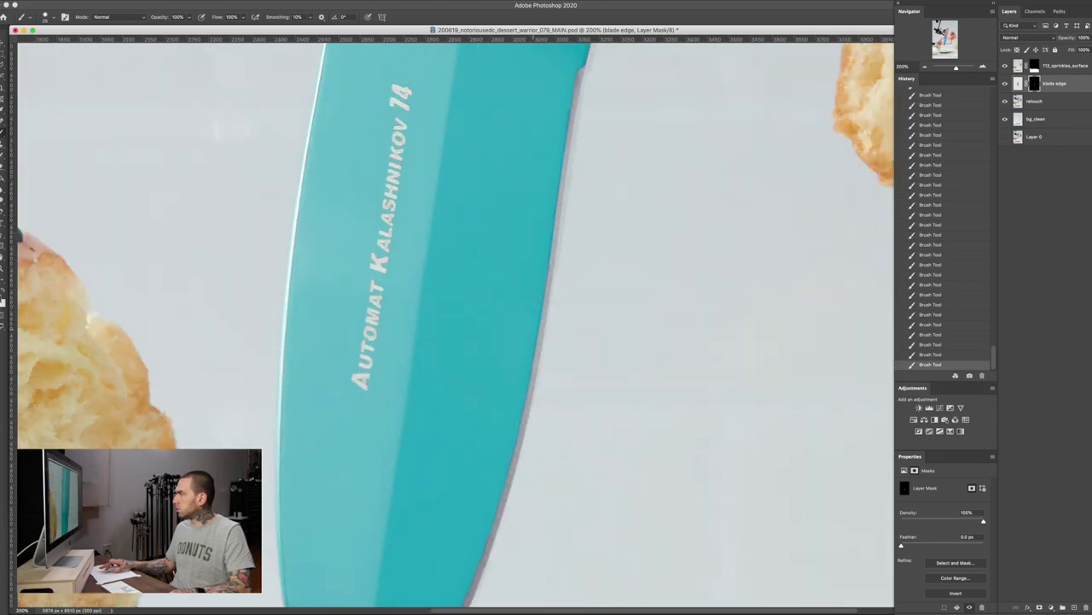
pyautogui.press('super+z')
pyautogui.press('super+z')
pyautogui.click(545, 272)
pyautogui.keyDown('shift'); pyautogui.click(538, 342); pyautogui.keyUp('shift')
pyautogui.scroll(3, 516, 365)
pyautogui.scroll(2, 517, 366)
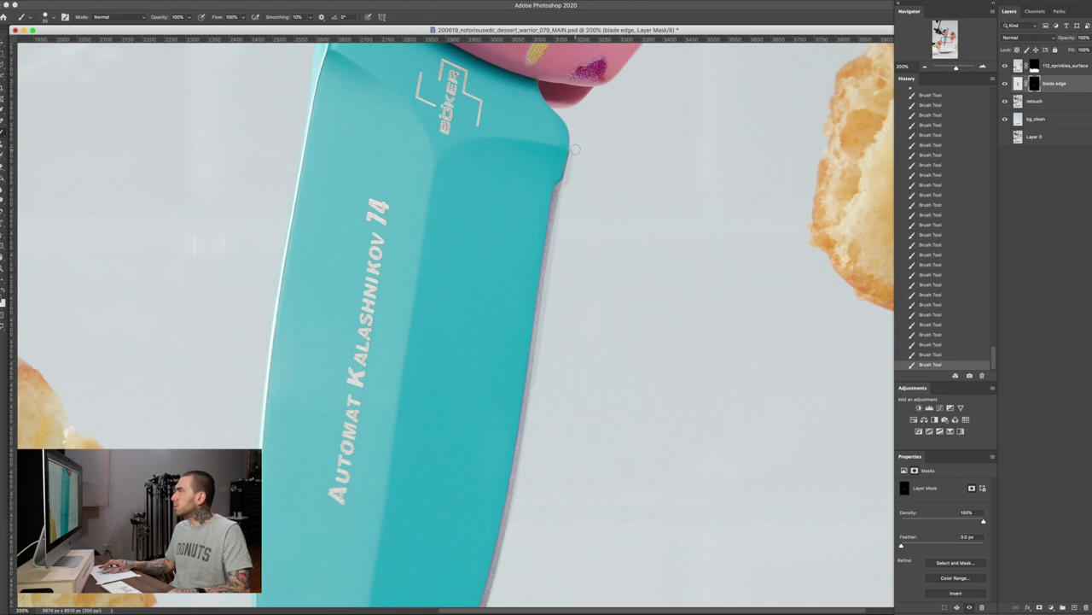
pyautogui.hotkey('ctrl', 'z')
pyautogui.hotkey('ctrl', 'shift', 'z')
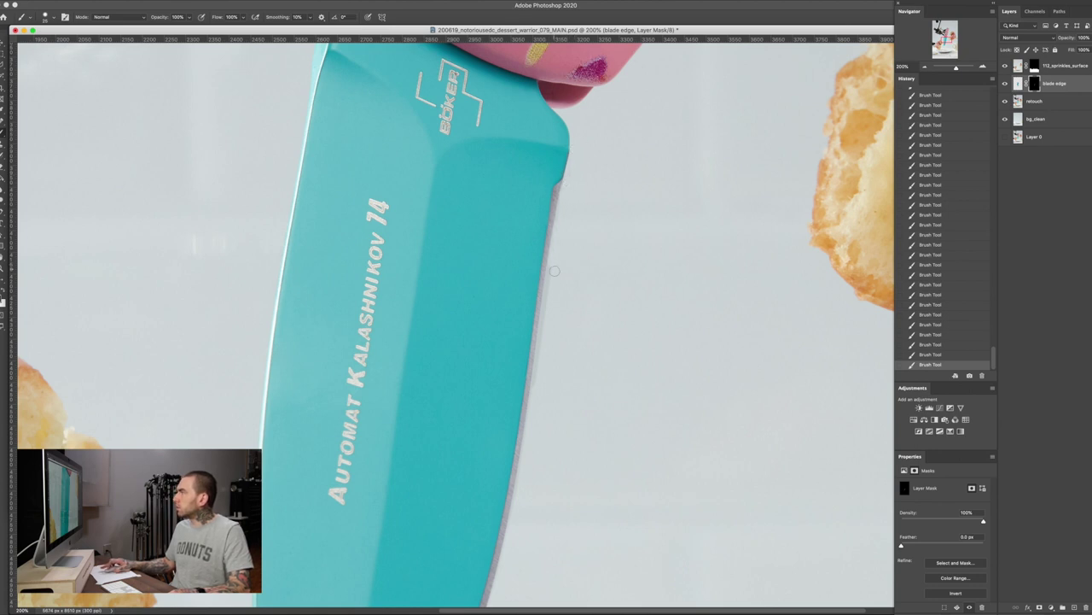
# Inspect the whole cutting edge, compare it with the blade edge layer hidden and shown, and save the document
pyautogui.scroll(-3, 553, 256)
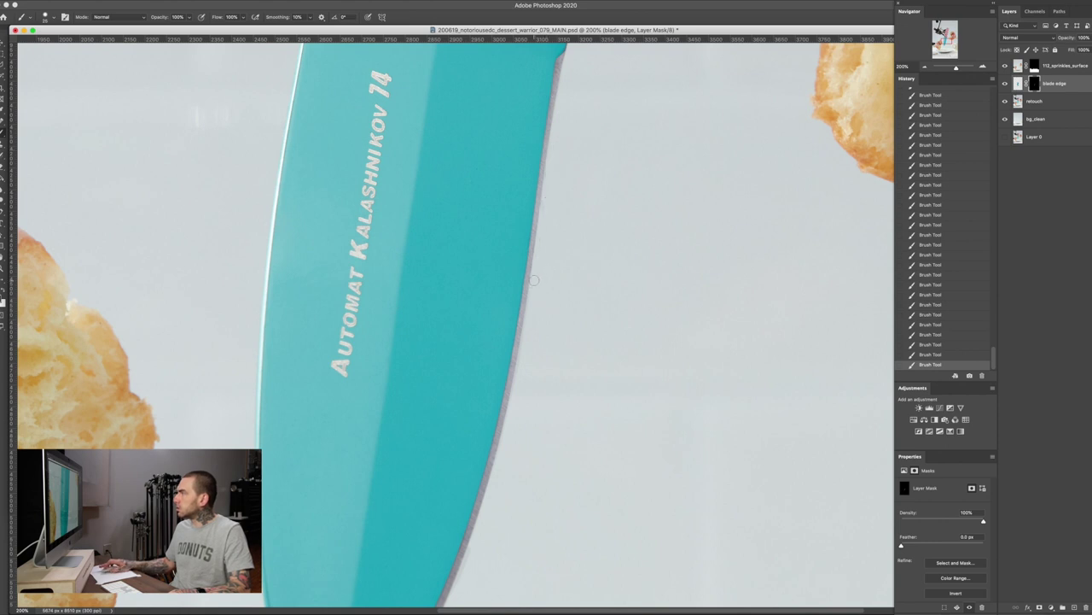
pyautogui.scroll(-3, 515, 388)
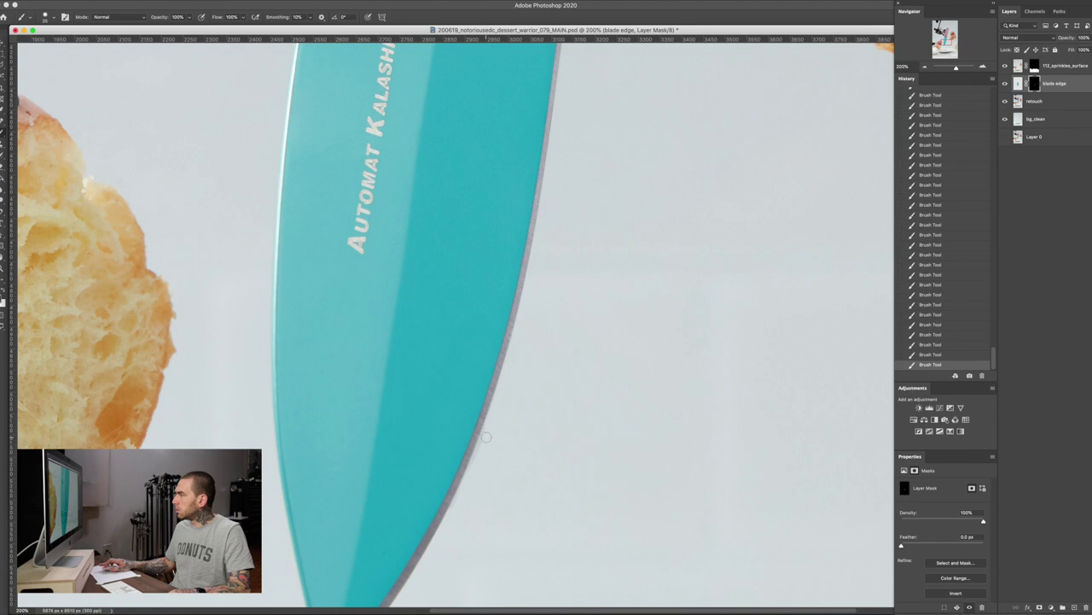
pyautogui.scroll(-3, 488, 434)
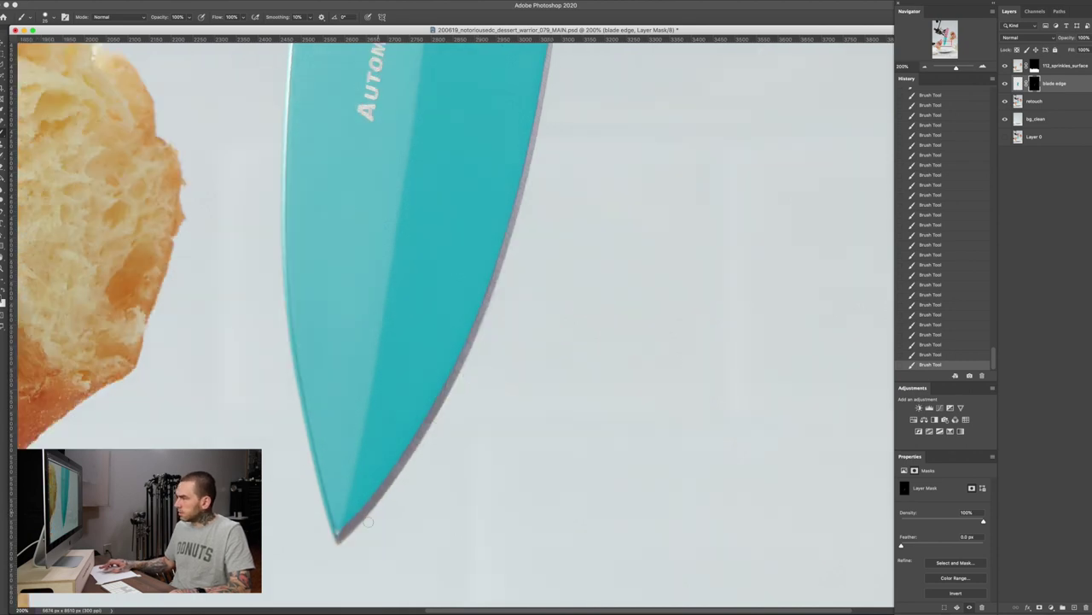
pyautogui.moveTo(585, 81); pyautogui.dragTo(535, 519)
pyautogui.press('super+minus')
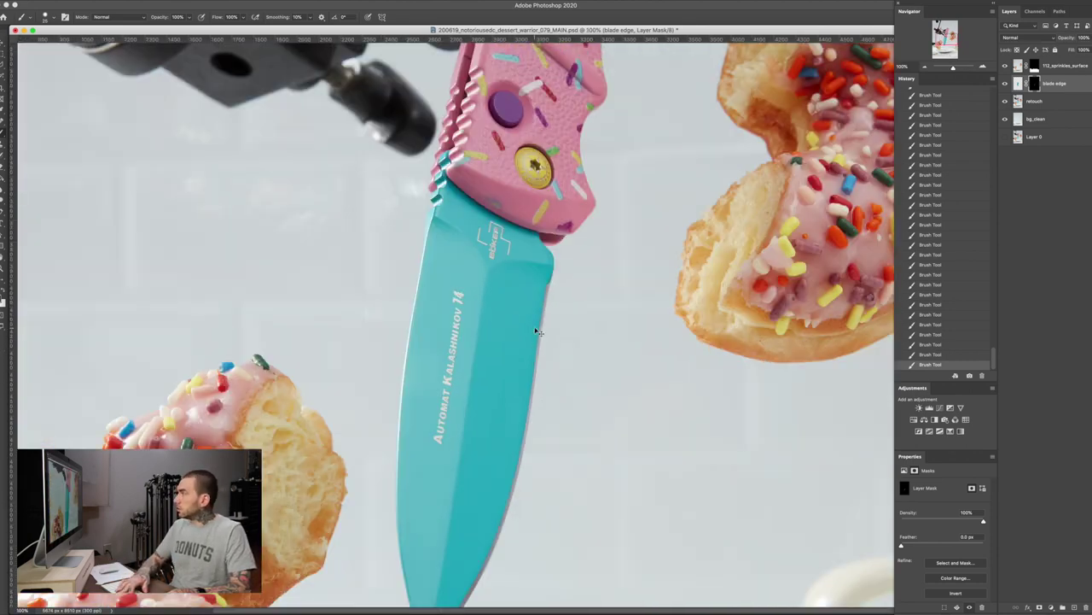
pyautogui.scroll(-2, 585, 288)
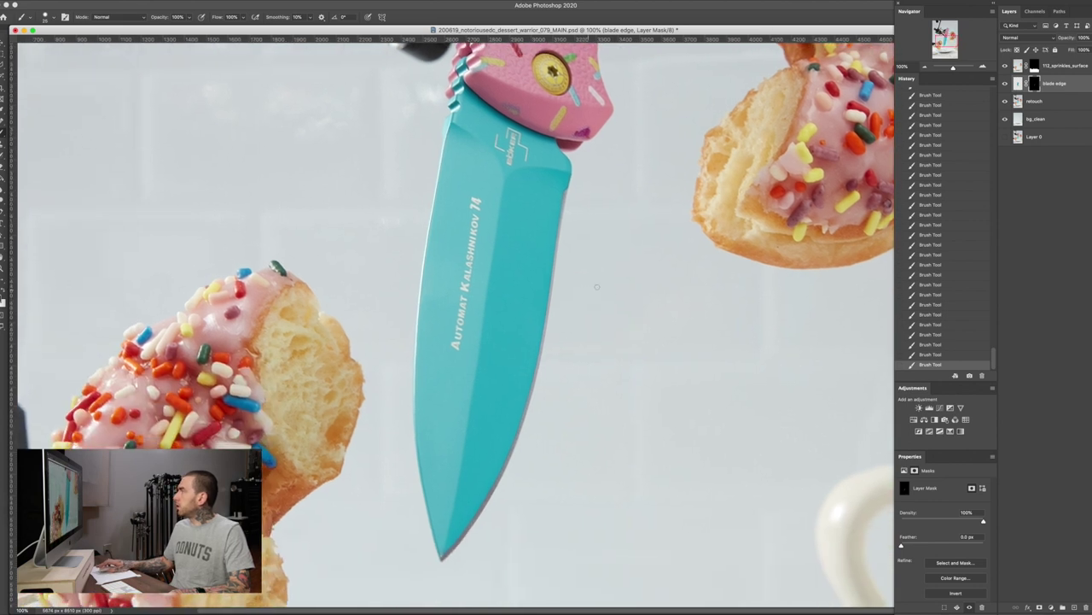
pyautogui.click(1005, 83)
pyautogui.click(1005, 84)
pyautogui.click(1006, 84)
pyautogui.click(1005, 84)
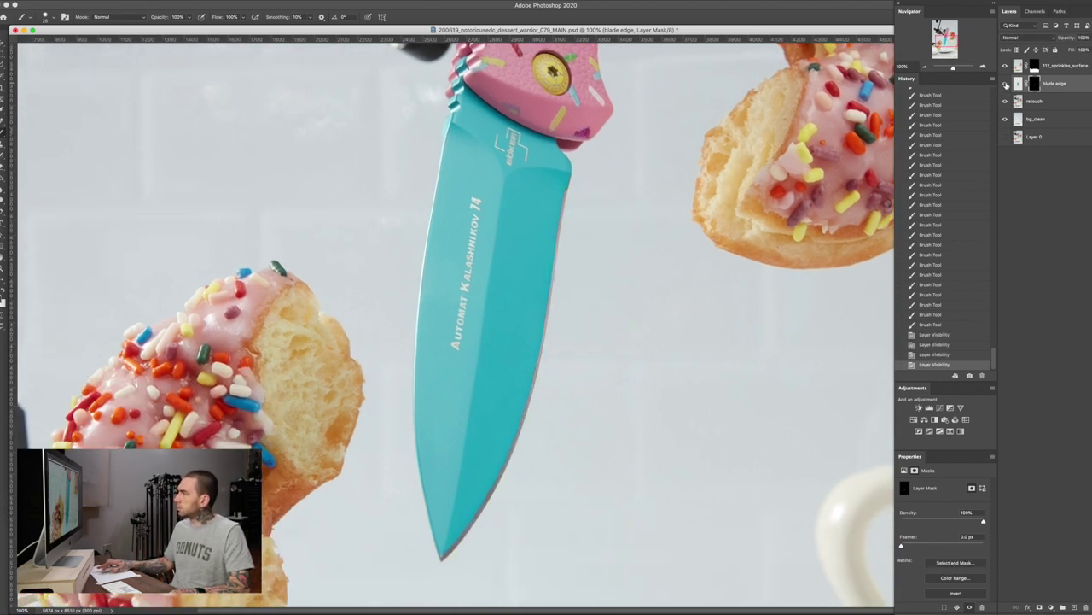
pyautogui.press('super+s')
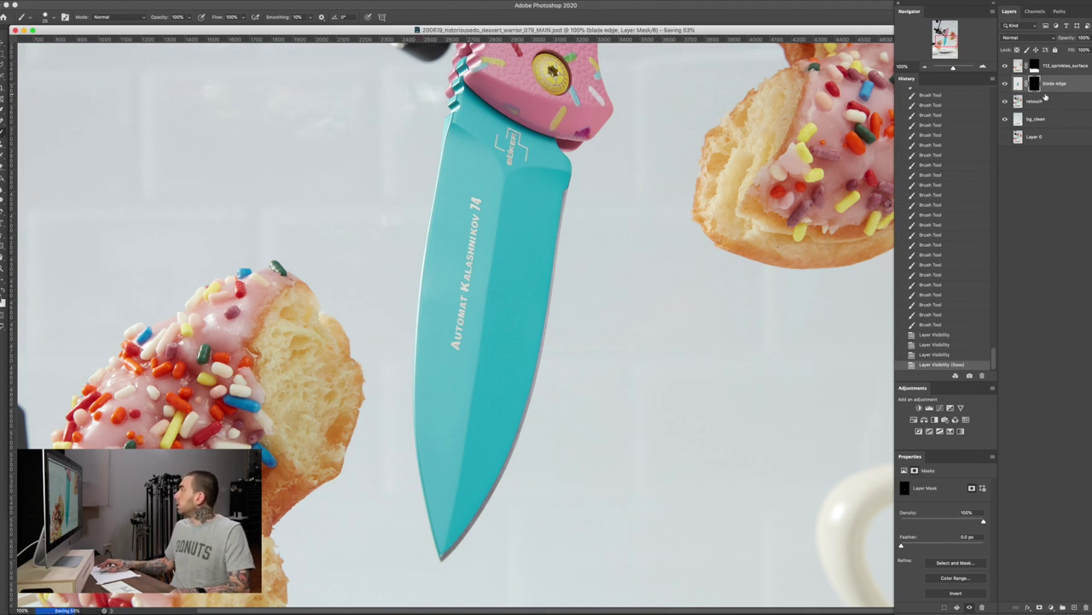
# Hide the 112_sprinkles_surface layer and toggle the blade edge layer's visibility to compare the knife with and without it
pyautogui.scroll(3, 824, 101)
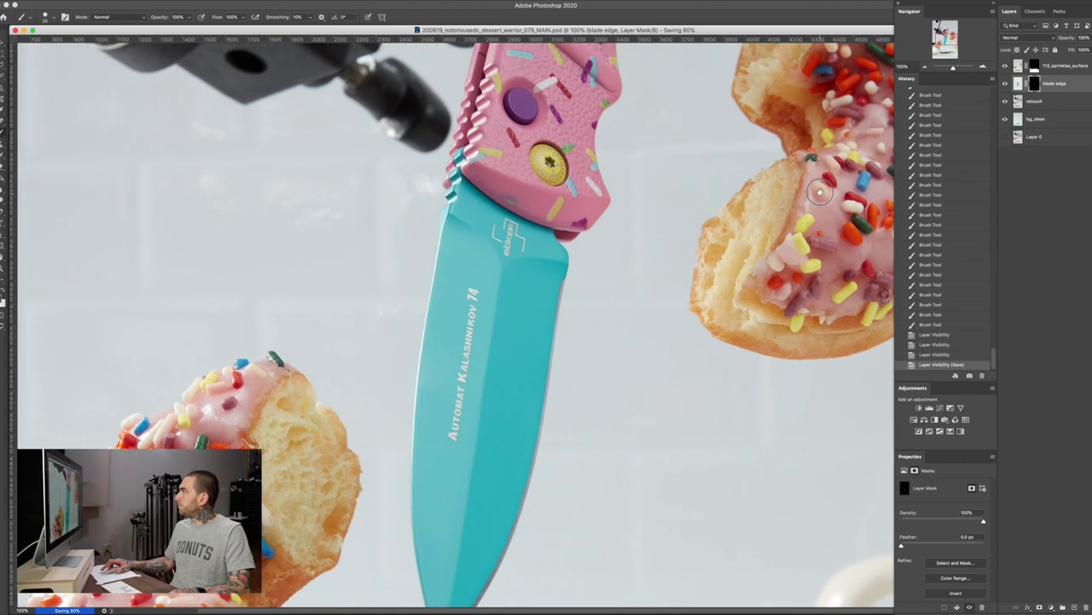
pyautogui.scroll(3, 814, 176)
pyautogui.scroll(2, 814, 176)
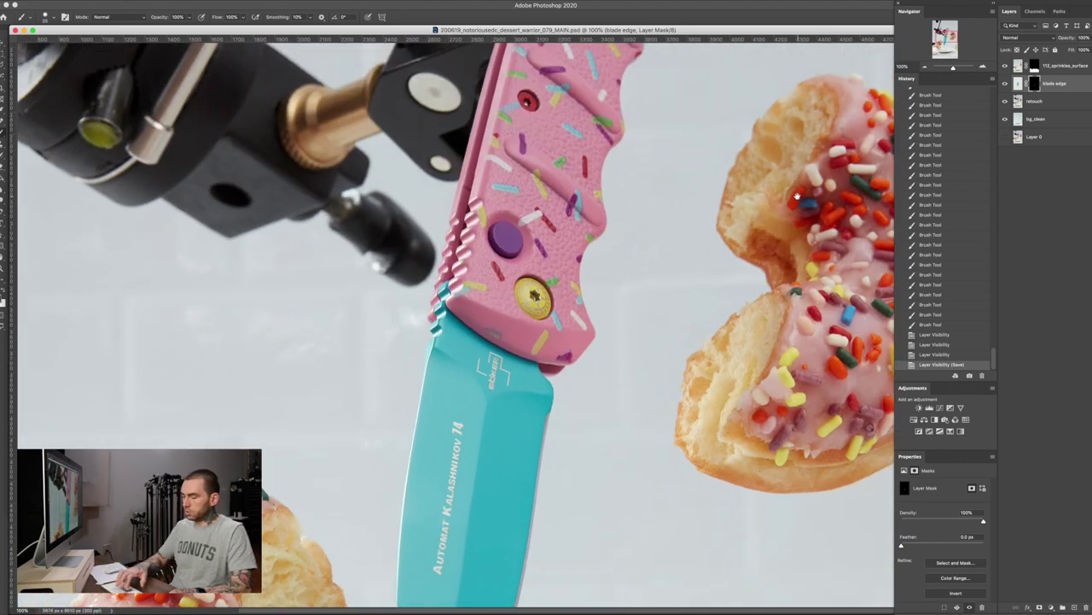
pyautogui.press('super+minus')
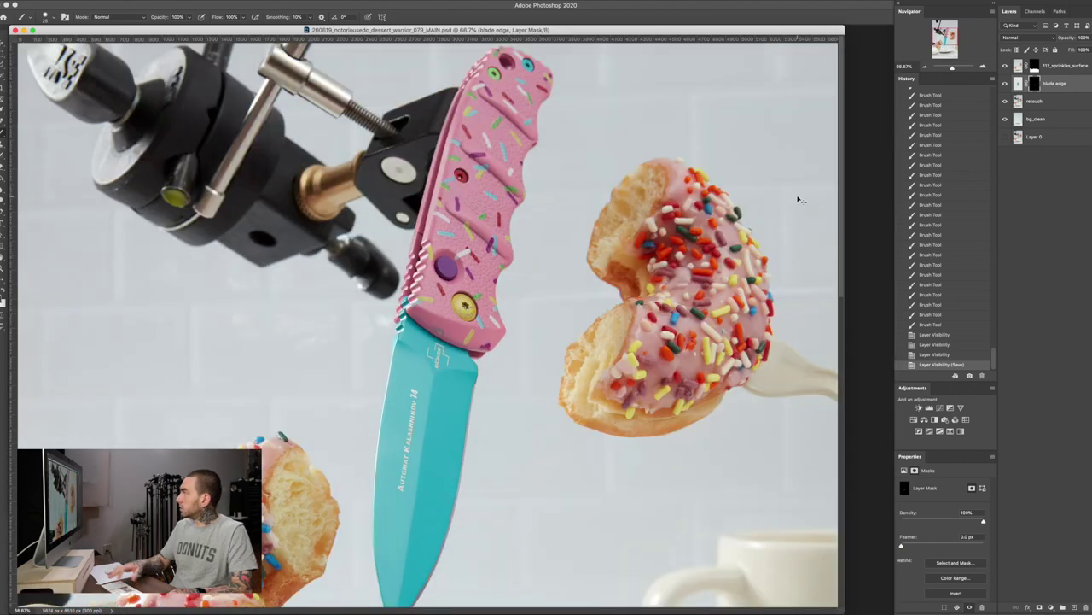
pyautogui.click(1052, 105)
pyautogui.click(1005, 66)
pyautogui.click(1063, 85)
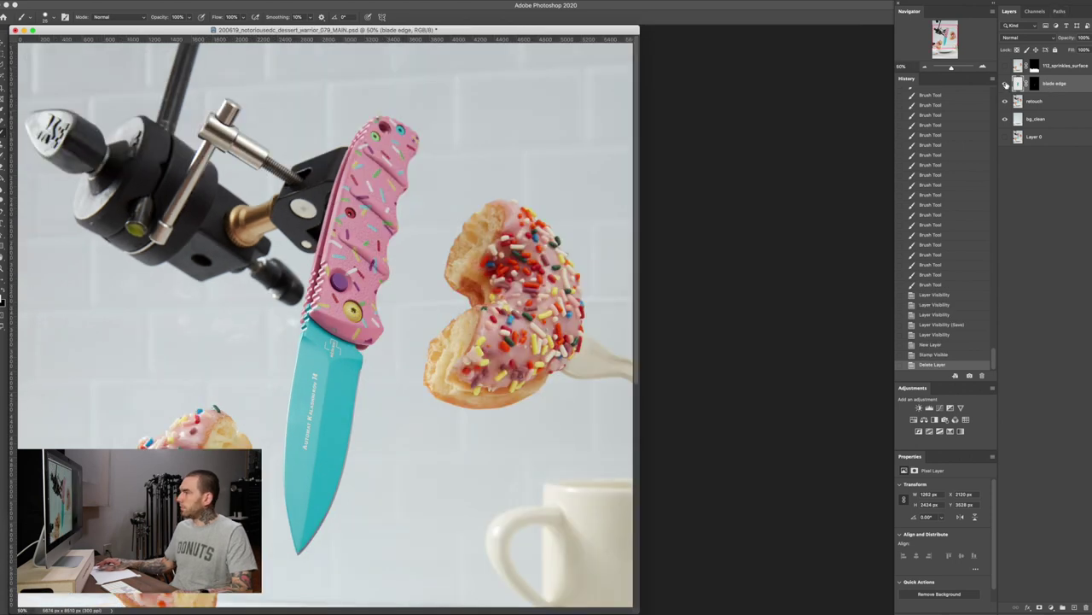
pyautogui.click(1007, 83)
pyautogui.click(1006, 82)
pyautogui.click(1006, 83)
pyautogui.click(1007, 82)
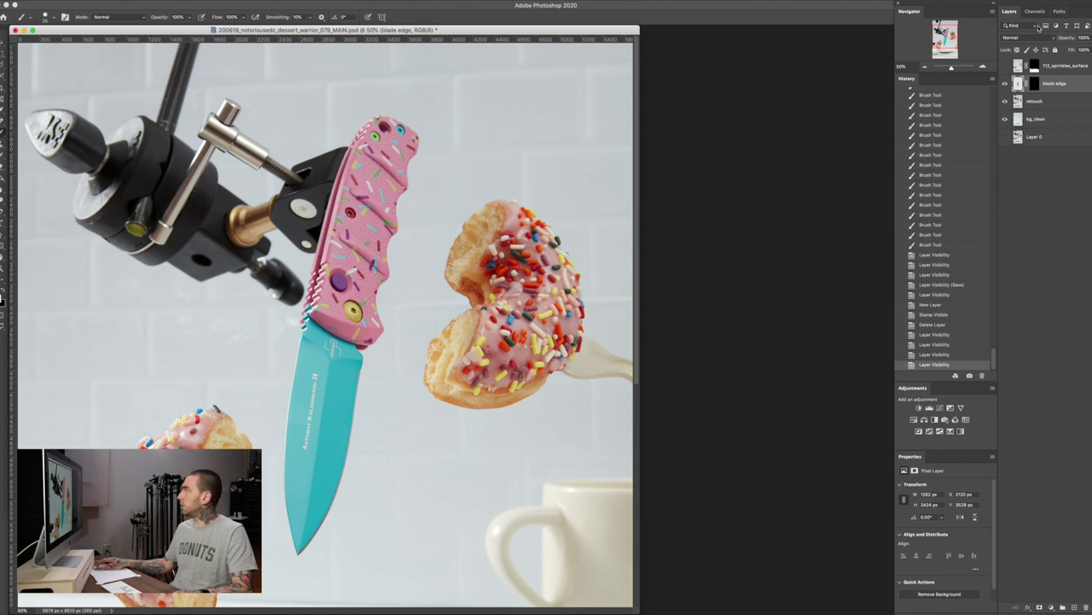
pyautogui.click(1059, 12)
pyautogui.keyDown('ctrl'); pyautogui.click(1004, 28); pyautogui.keyUp('ctrl')
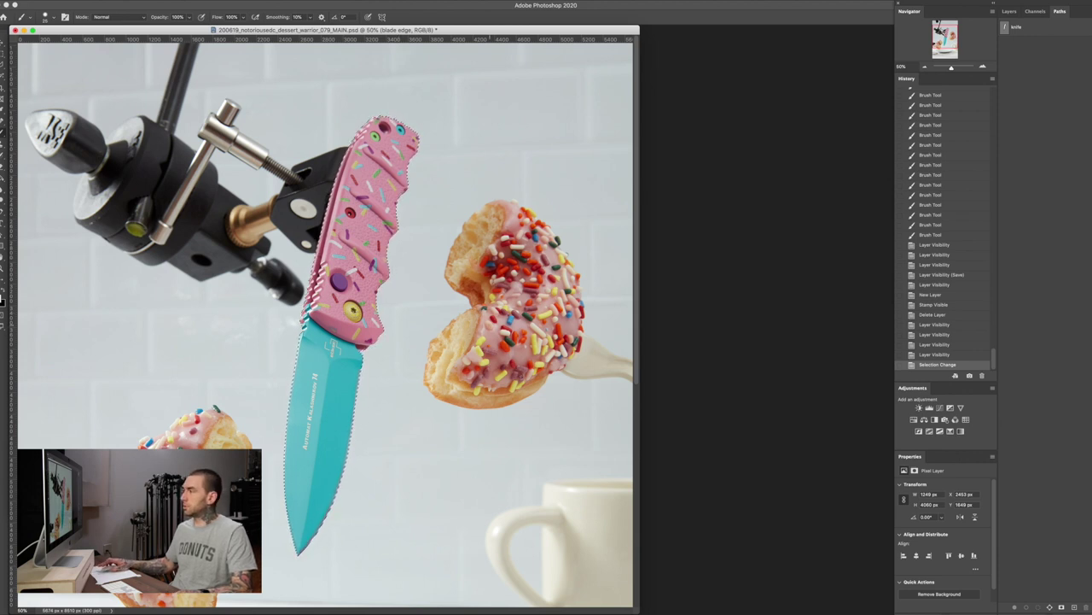
pyautogui.click(1009, 11)
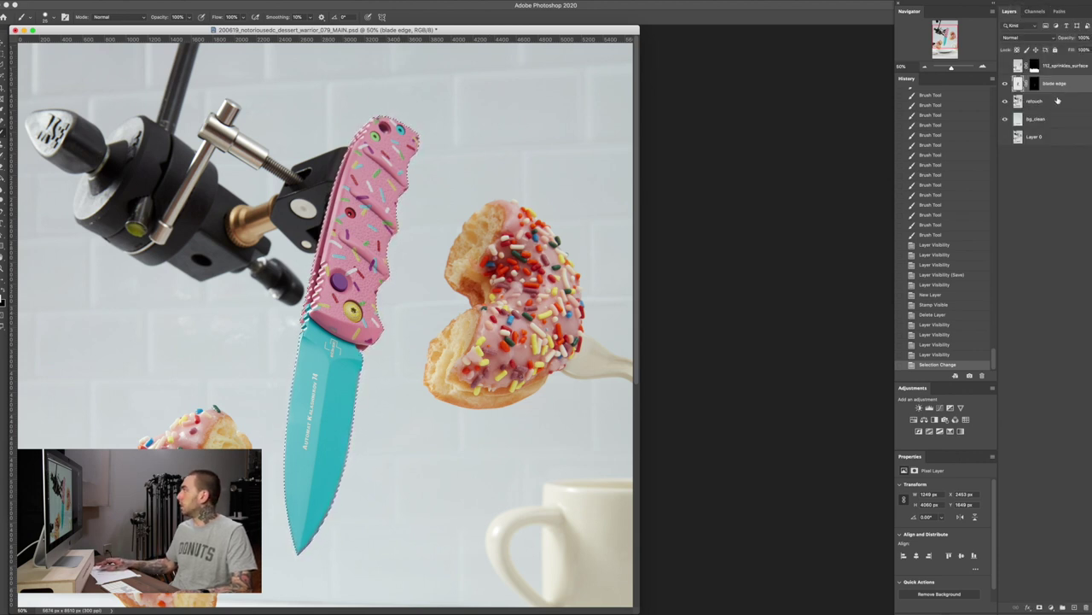
pyautogui.click(1054, 102)
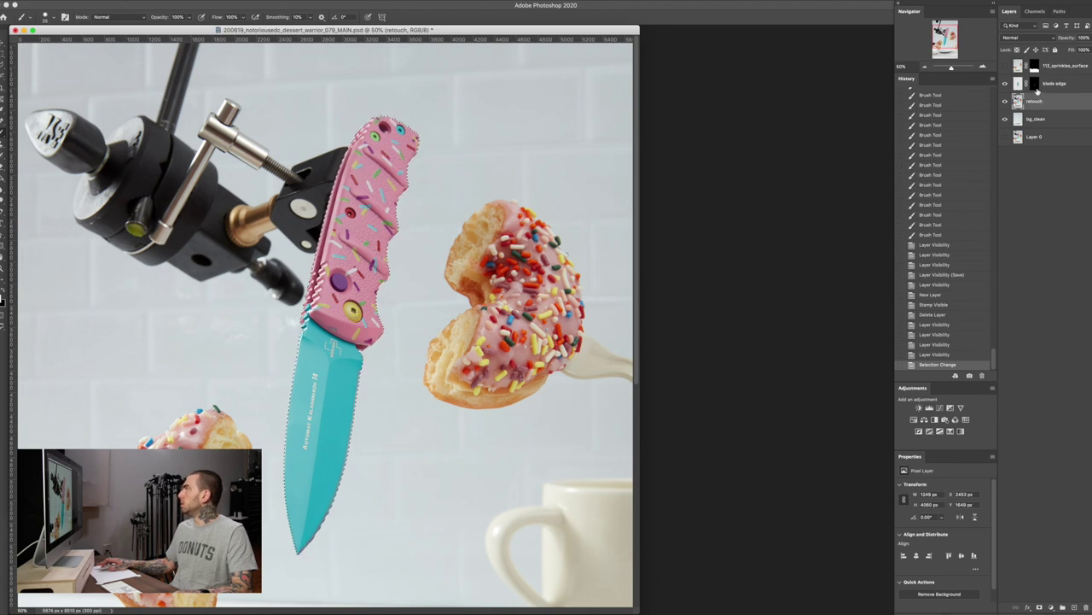
pyautogui.press('super+d')
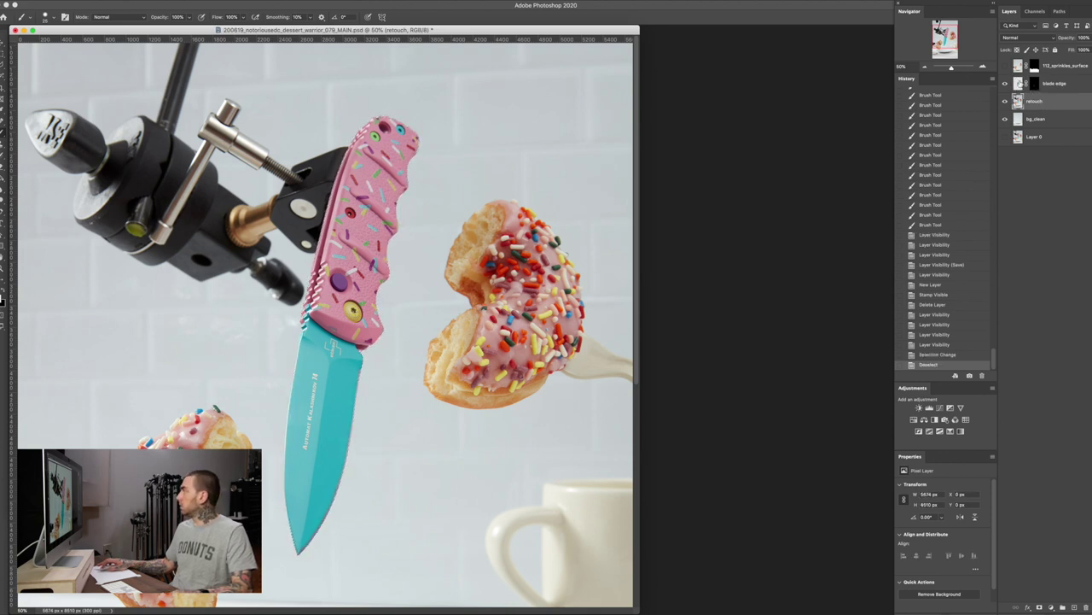
# Stamp the visible layers into a new layer above blade edge, and hide the blade edge, retouch and bg_clean layers
pyautogui.keyDown('shift'); pyautogui.click(1019, 85); pyautogui.keyUp('shift')
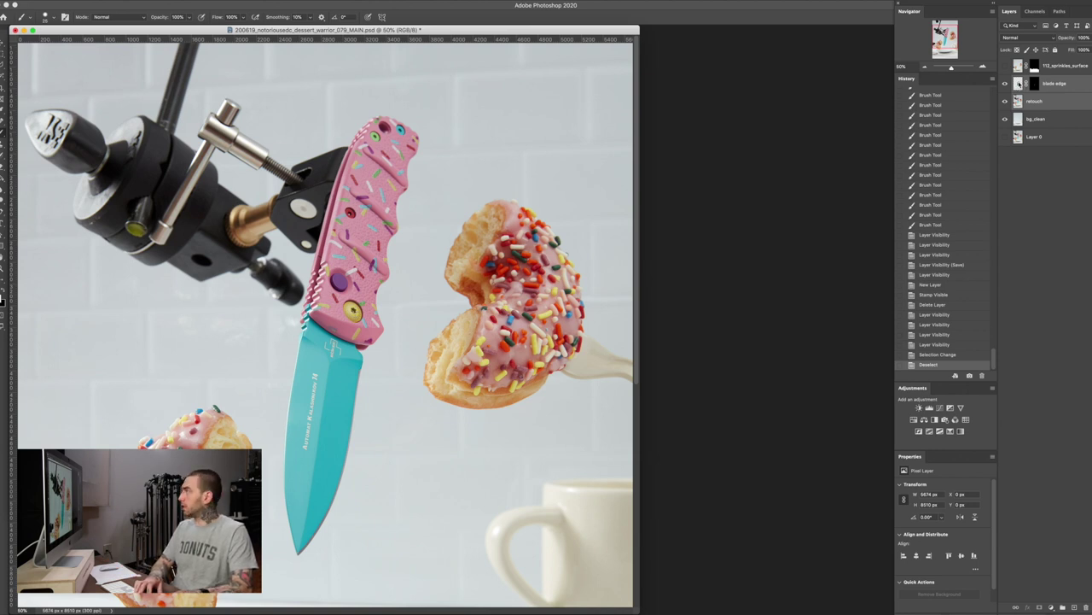
pyautogui.press('super+alt+shift+e')
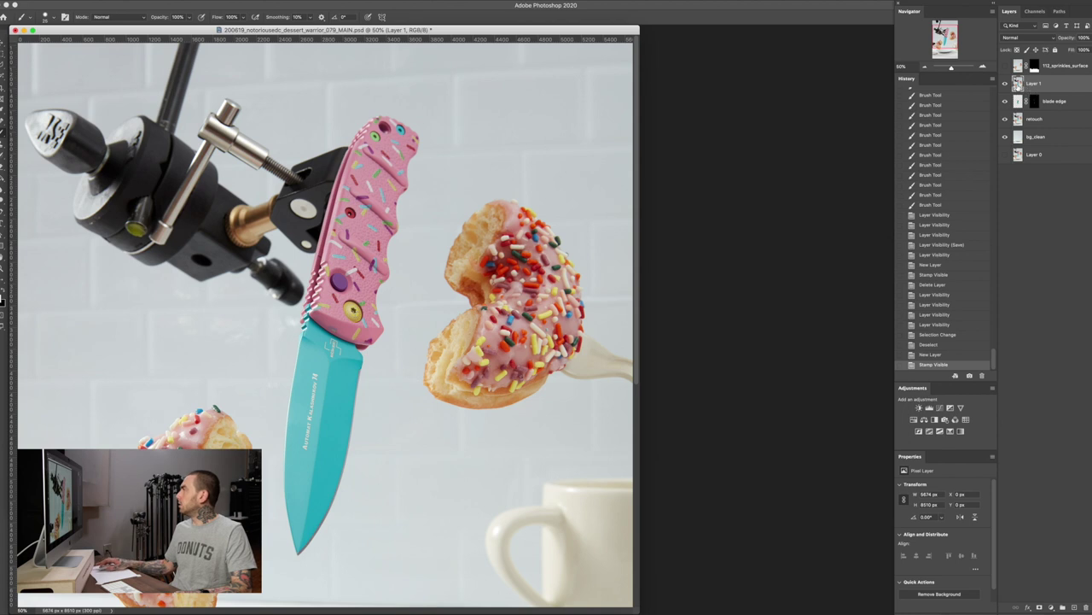
pyautogui.moveTo(1007, 99); pyautogui.dragTo(1006, 138)
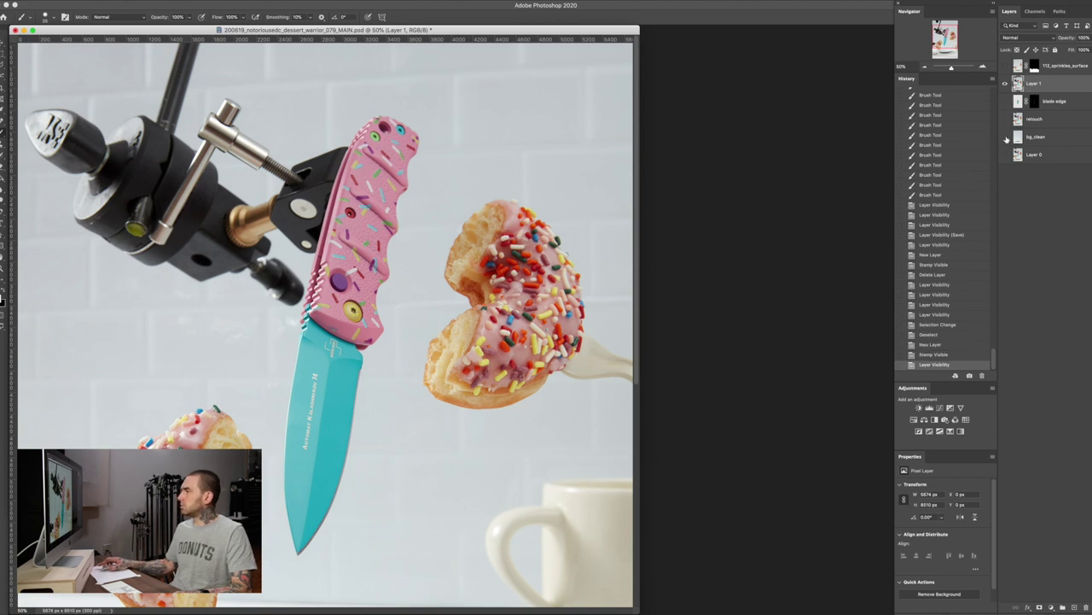
pyautogui.click(1006, 82)
pyautogui.click(1006, 82)
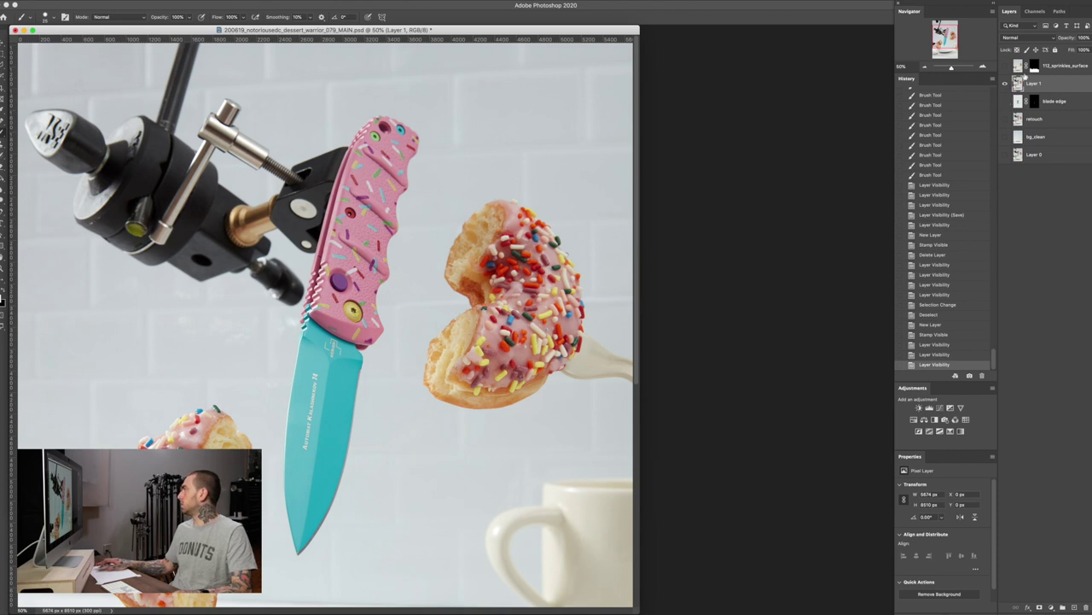
# Load the knife path as a selection and return to the layer list with the stamped layer active
pyautogui.click(1059, 11)
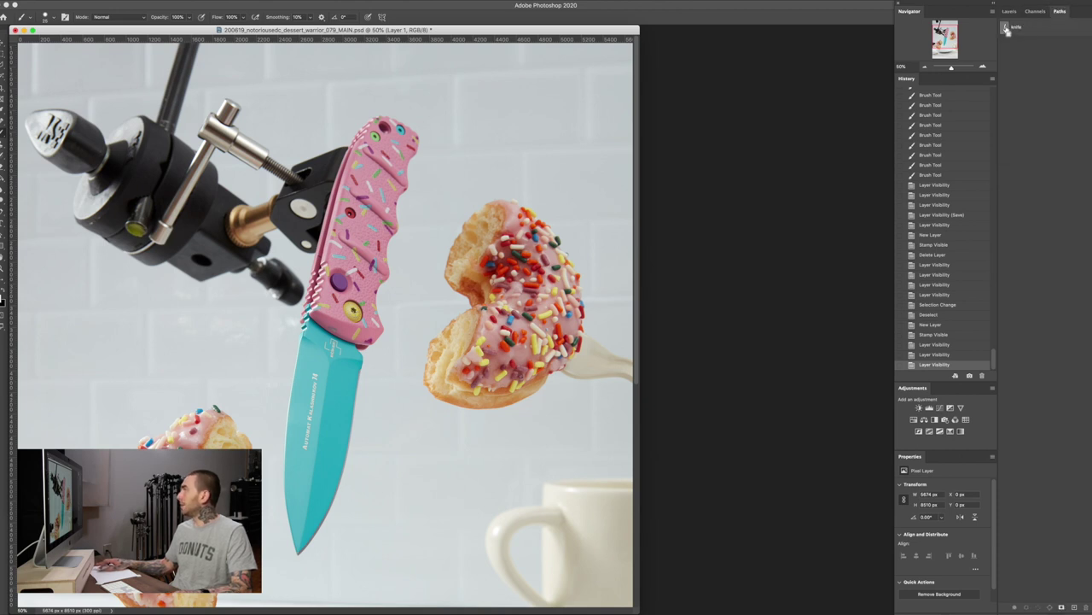
pyautogui.keyDown('super'); pyautogui.click(1007, 28); pyautogui.keyUp('super')
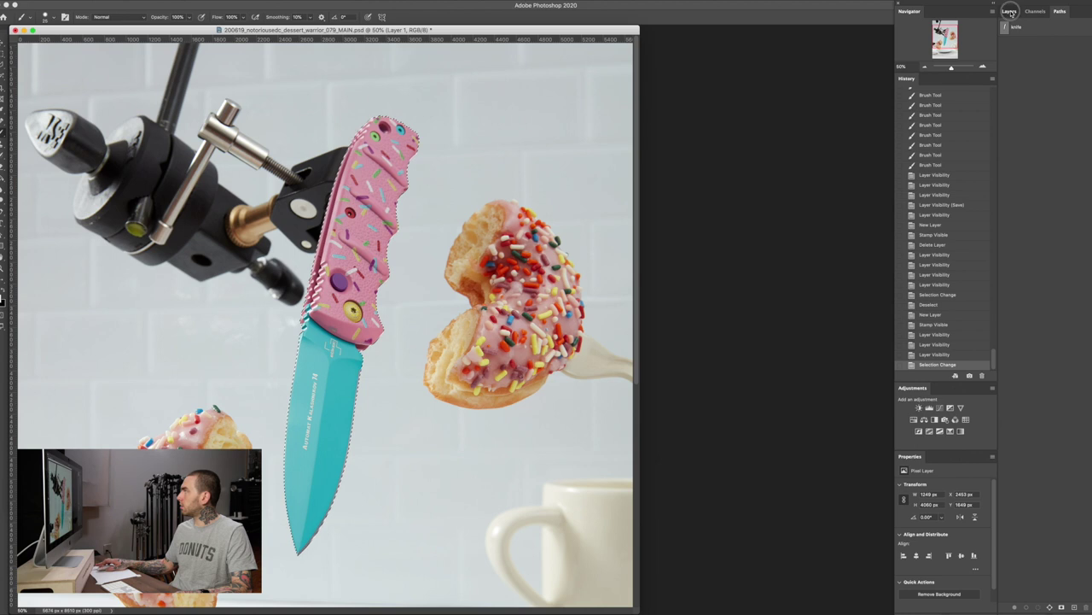
pyautogui.click(1009, 11)
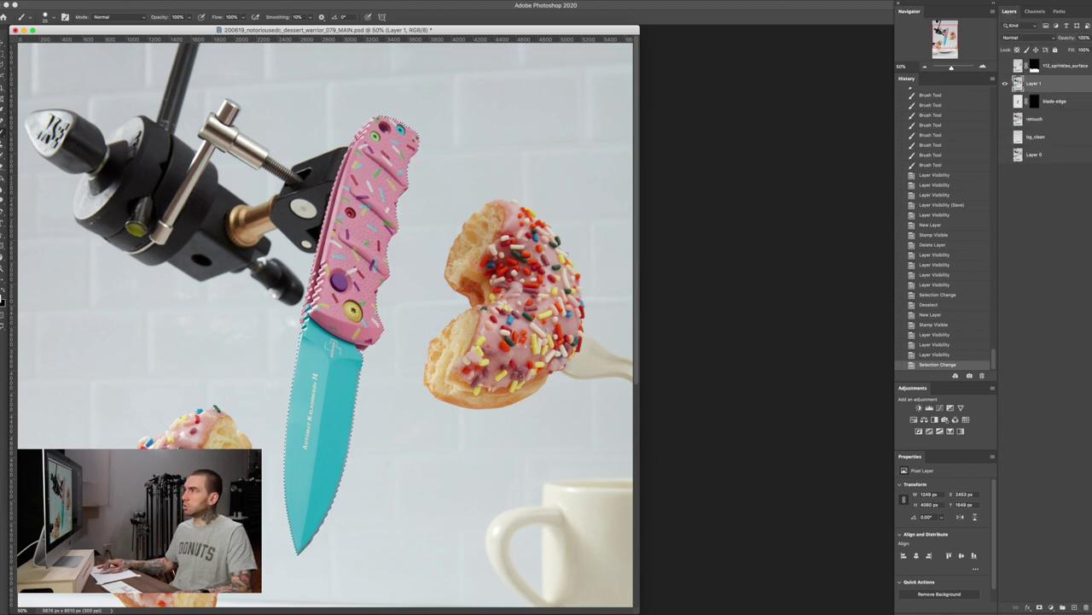
# Feather the knife selection by 0.5 pixels
pyautogui.click(172, 0)
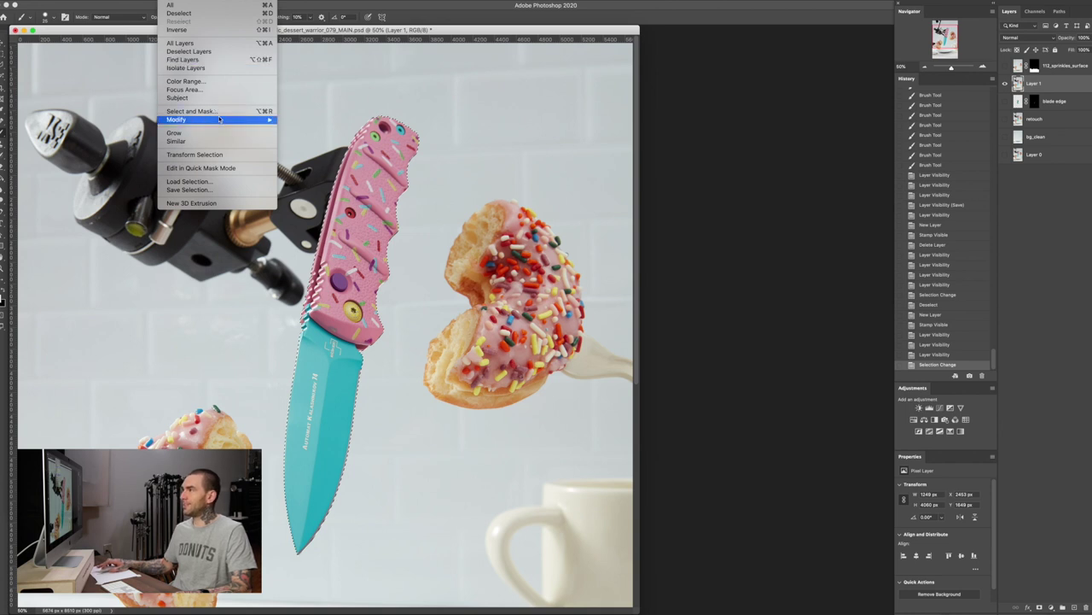
pyautogui.moveTo(224, 120)
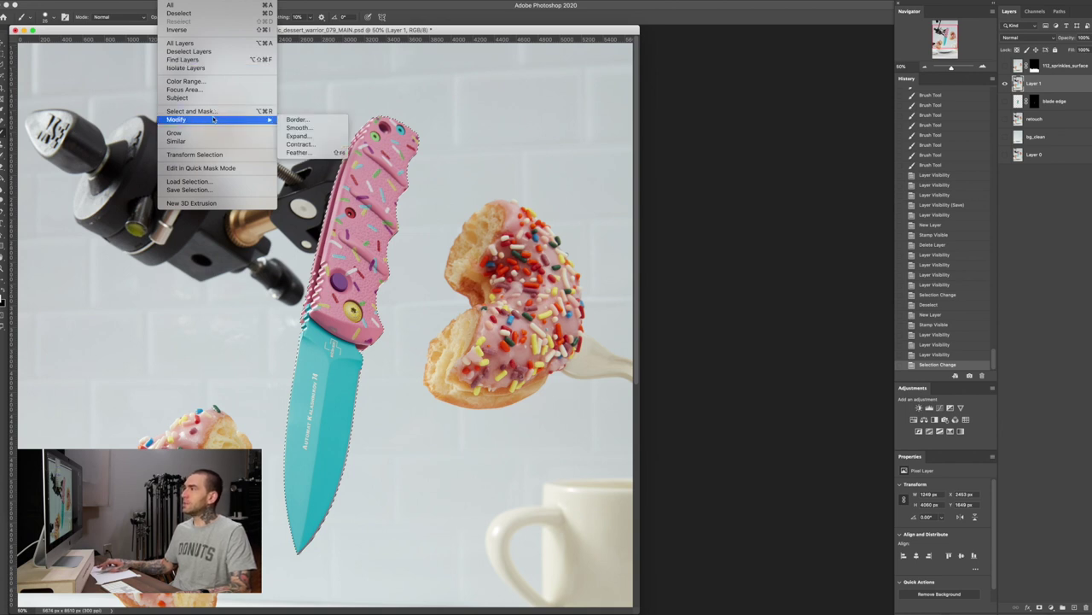
pyautogui.click(324, 154)
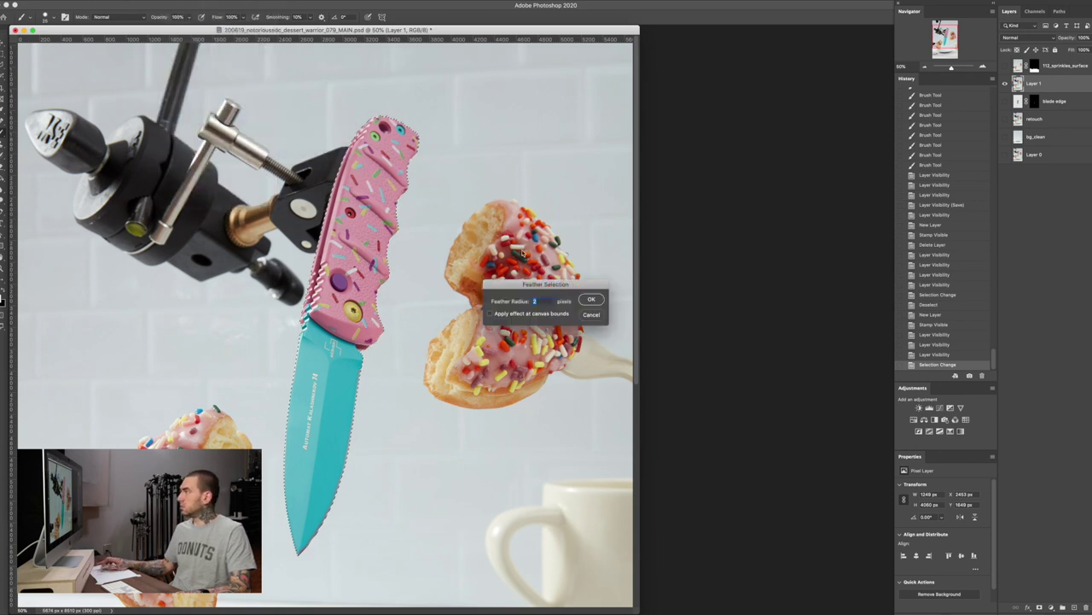
pyautogui.write('5')
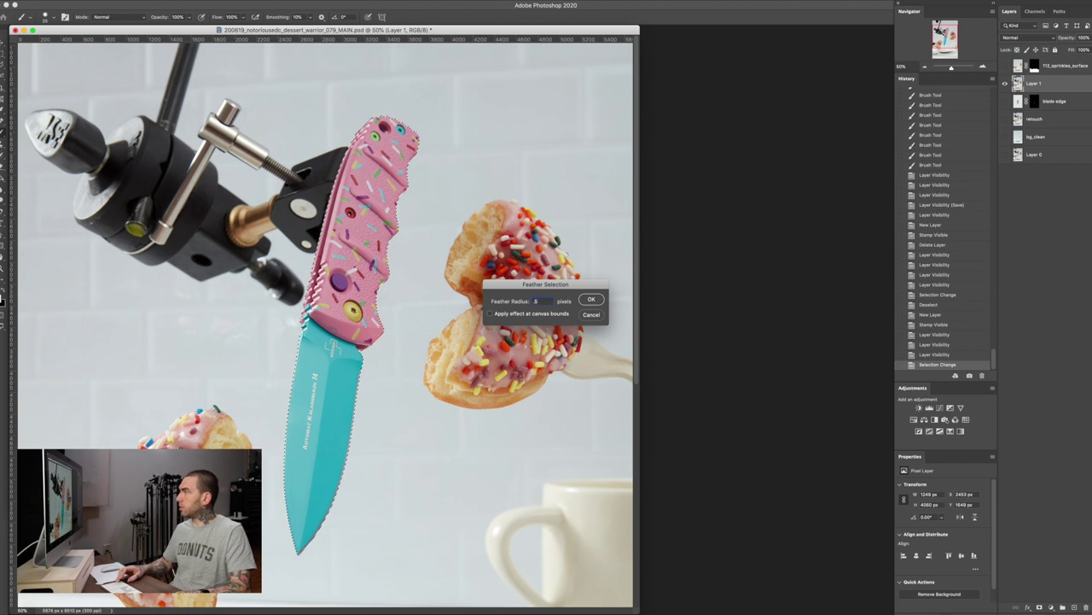
pyautogui.press('Return')
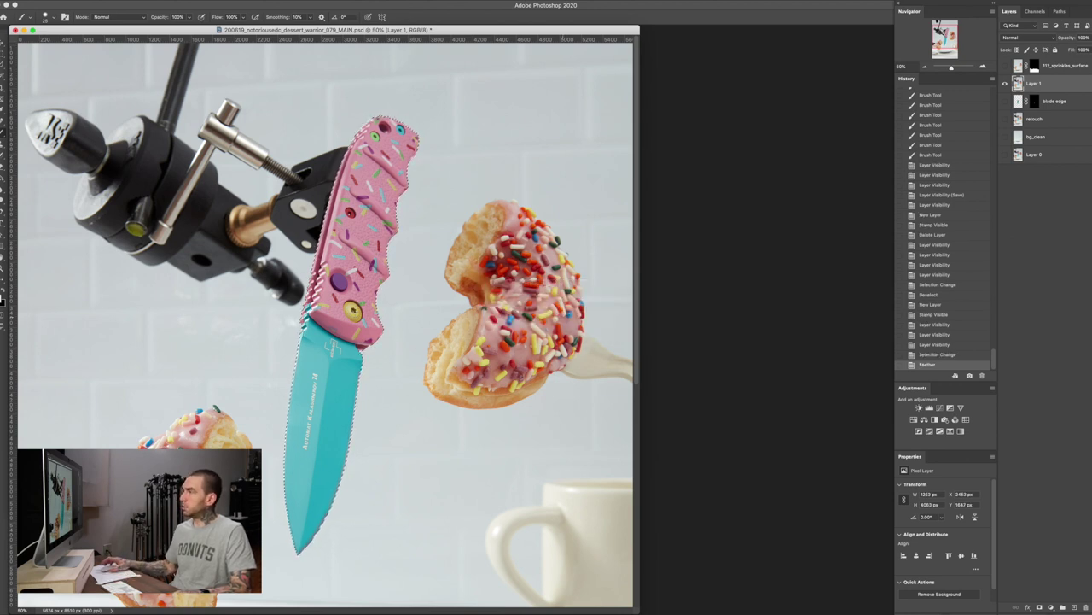
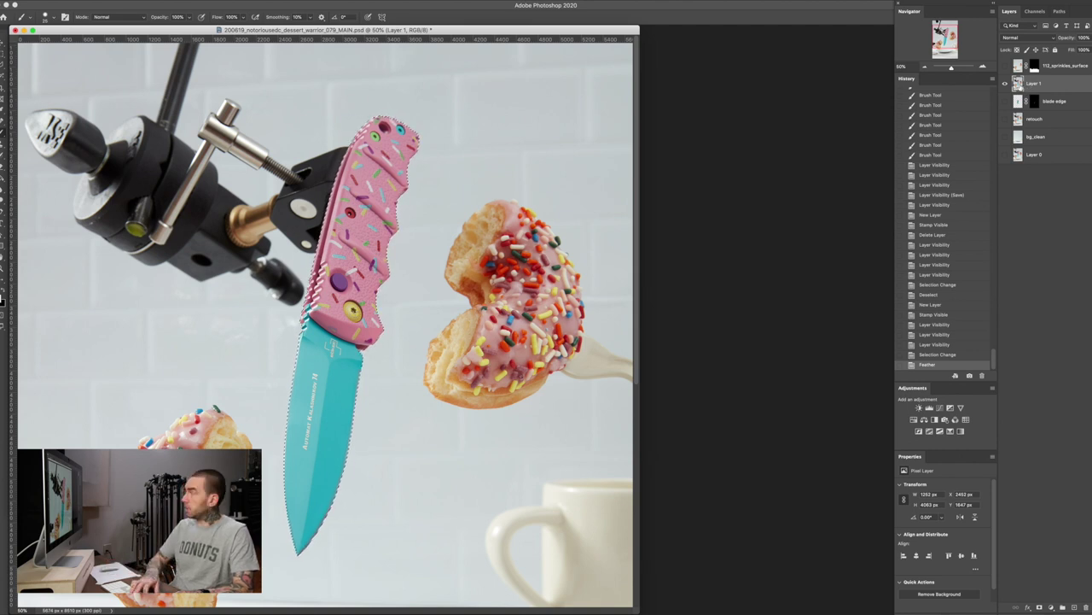
# Copy the selected knife onto its own layer named floating_knife and hide Layer 1
pyautogui.hotkey('ctrl', 'j')
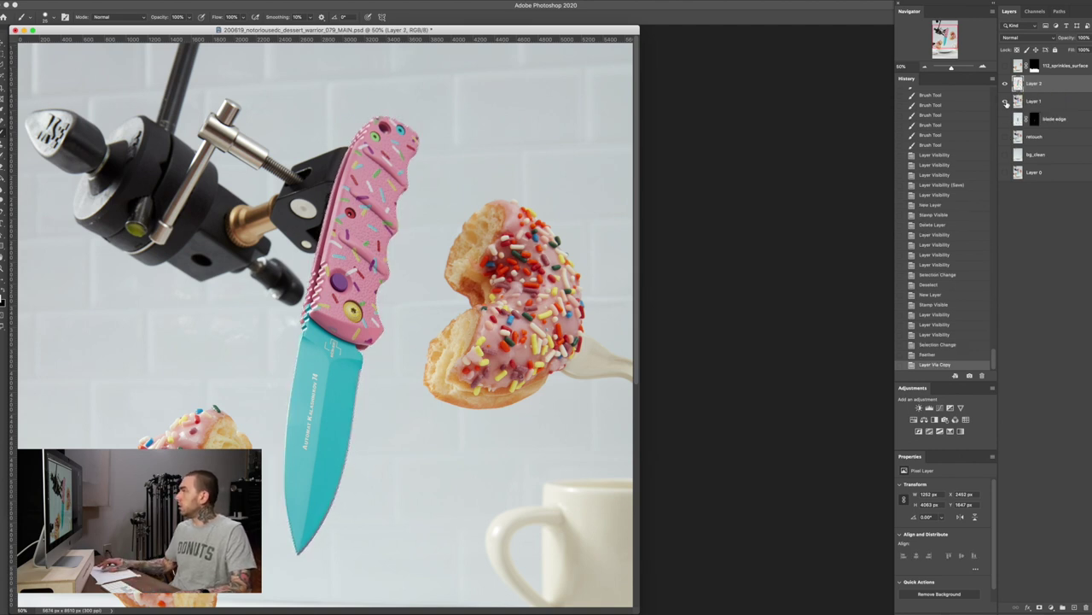
pyautogui.click(1006, 101)
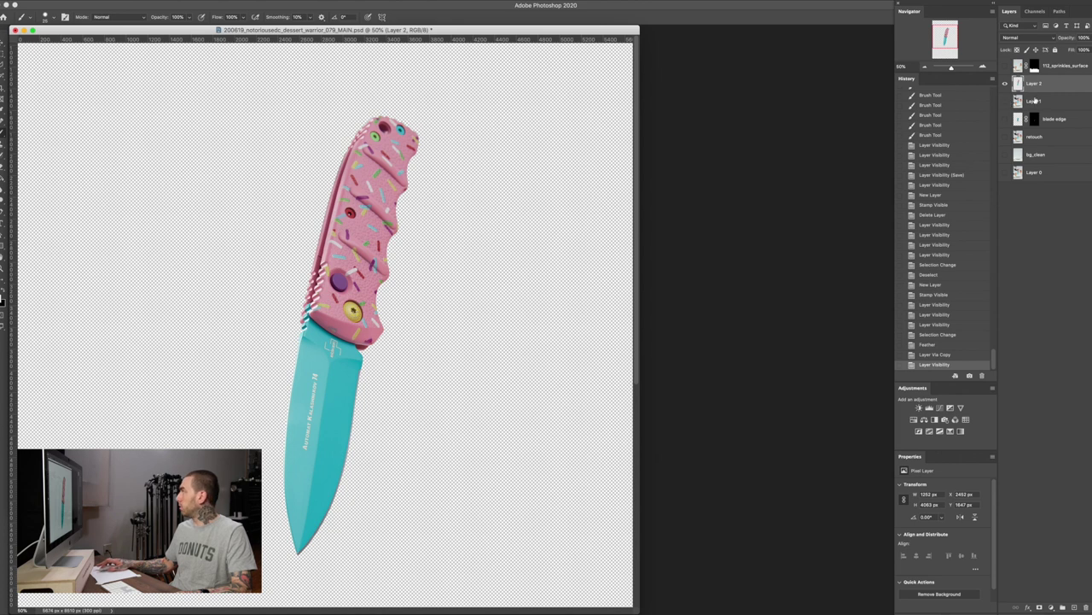
pyautogui.doubleClick(1034, 84)
pyautogui.write('floating_knife')
pyautogui.press('Return')
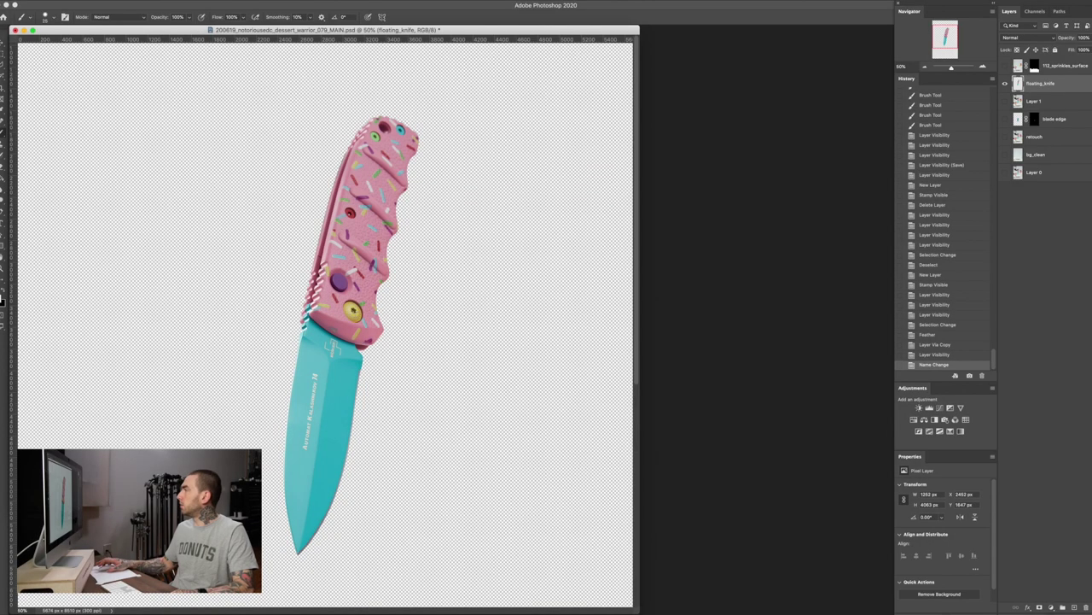
# Show the bg_clean layer with Layer 1 and 112_sprinkles_surface hidden, leaving the floating knife over the clean background
pyautogui.click(1006, 120)
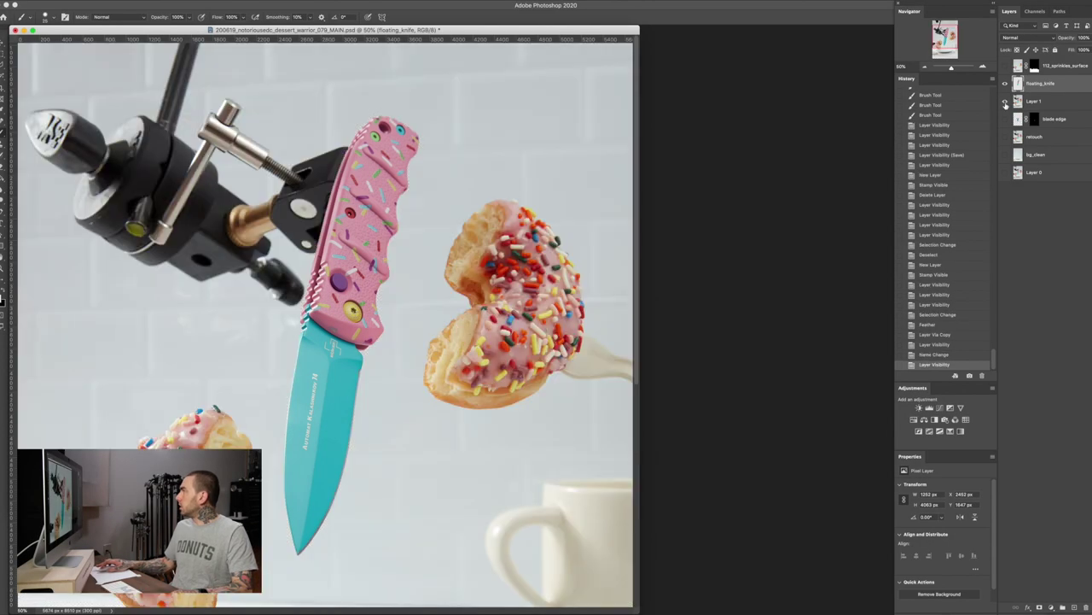
pyautogui.click(1005, 153)
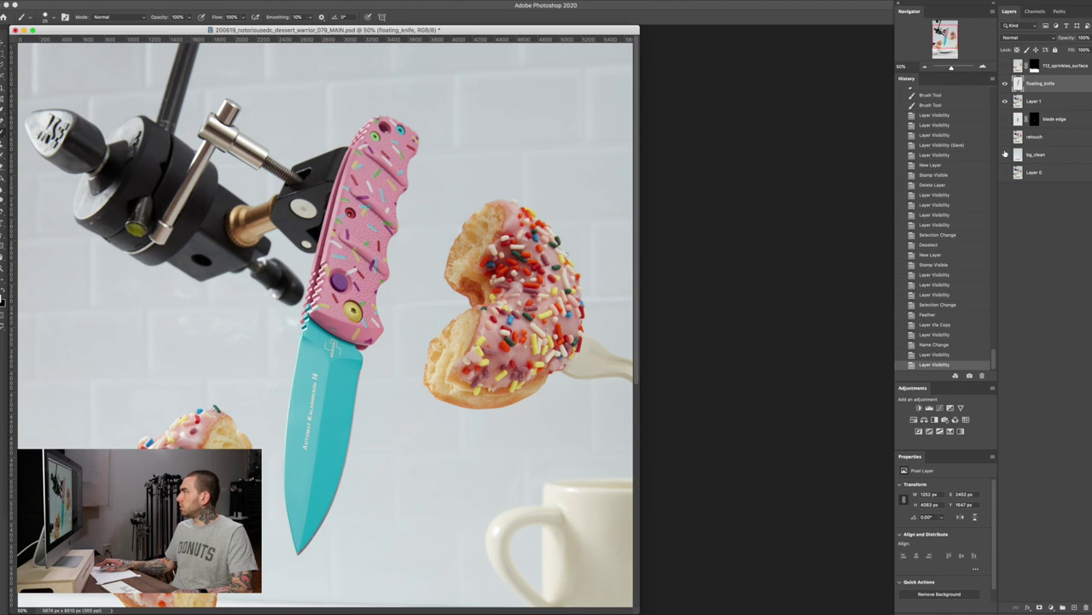
pyautogui.click(1006, 67)
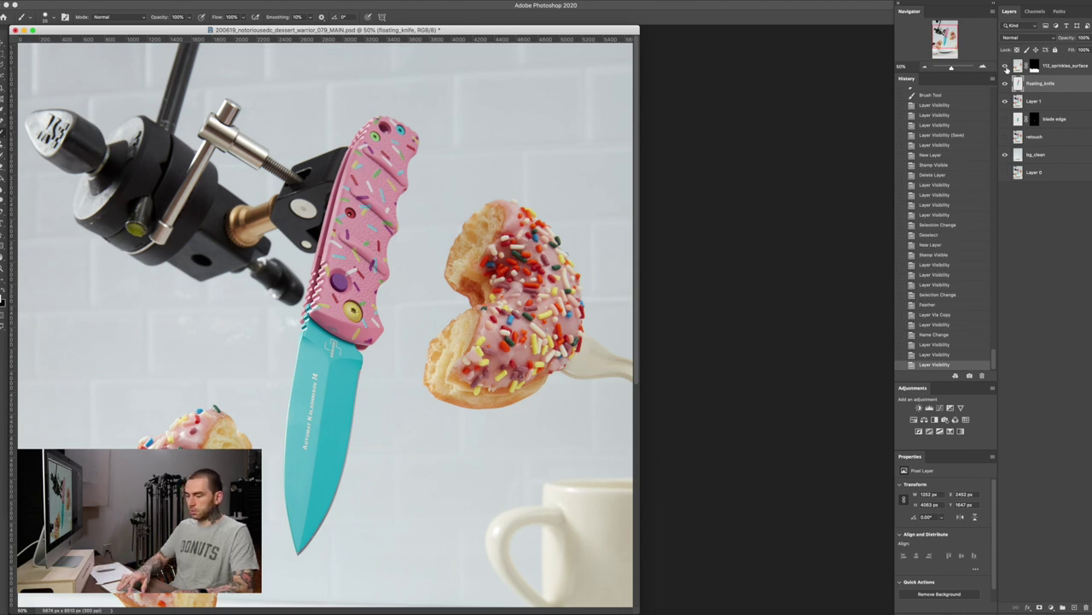
pyautogui.hotkey('ctrl', '-')
pyautogui.click(1005, 67)
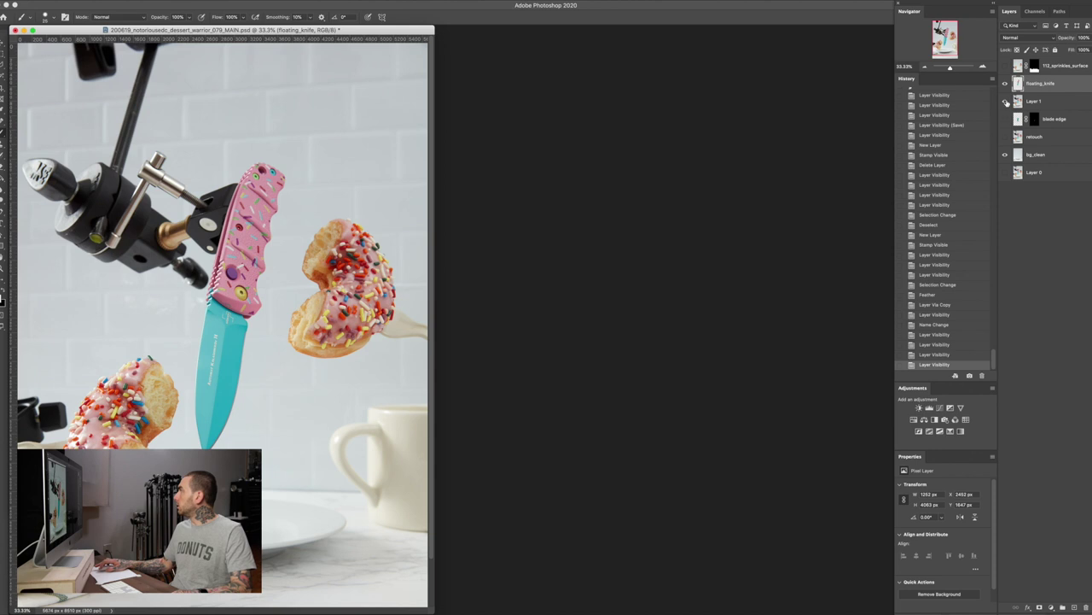
pyautogui.click(1005, 101)
# Try shifting the floating knife up and to the left and rotating it clockwise by about 26 degrees
pyautogui.press('v')
pyautogui.moveTo(247, 242); pyautogui.dragTo(233, 219)
pyautogui.hotkey('ctrl', 't')
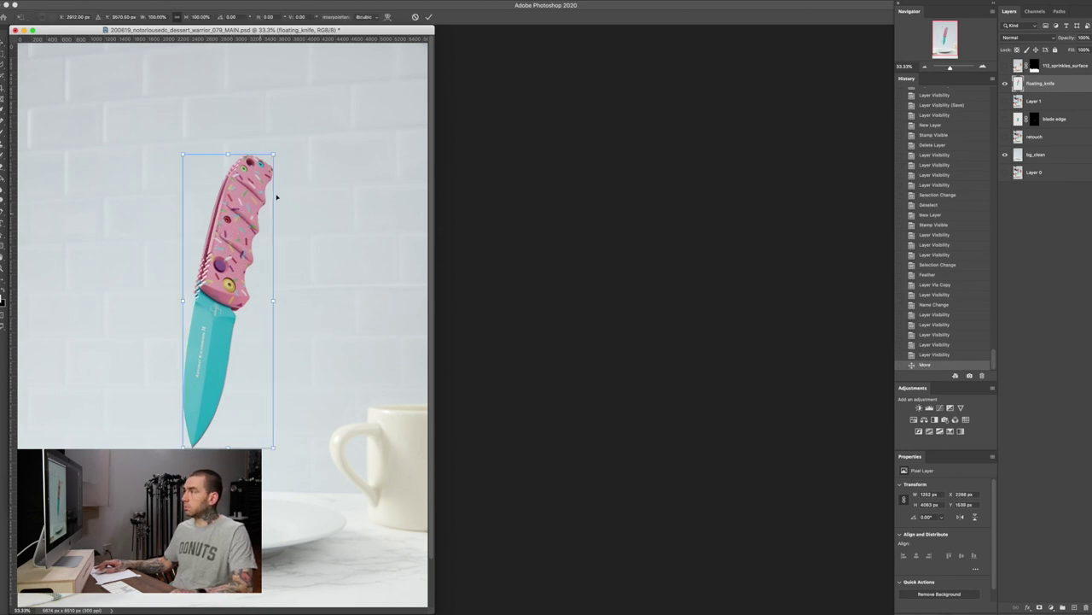
pyautogui.moveTo(283, 146); pyautogui.dragTo(342, 200)
pyautogui.moveTo(250, 247); pyautogui.dragTo(252, 250)
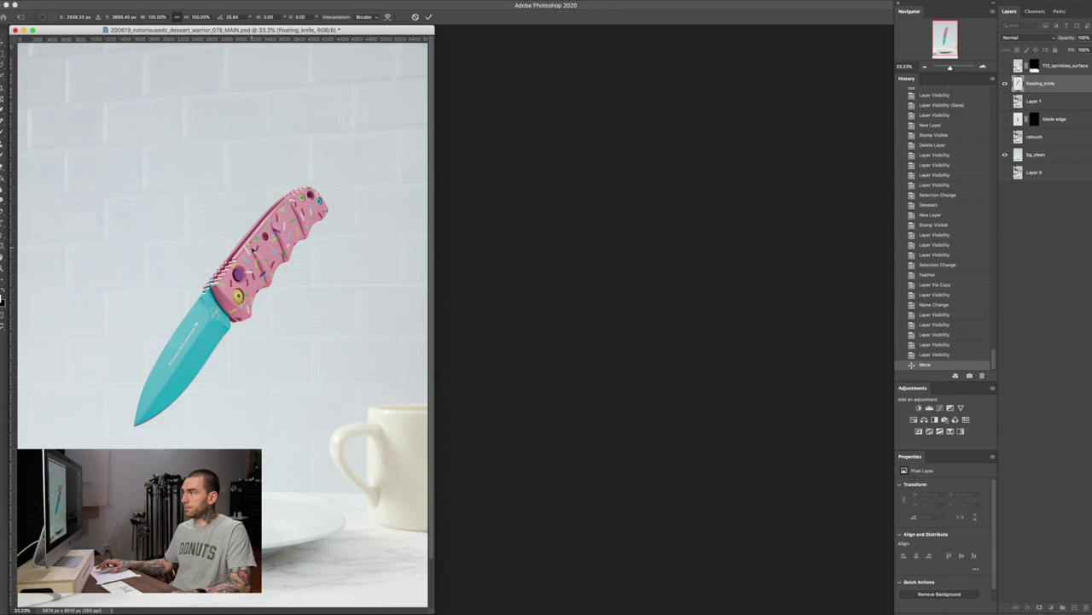
pyautogui.press('Escape')
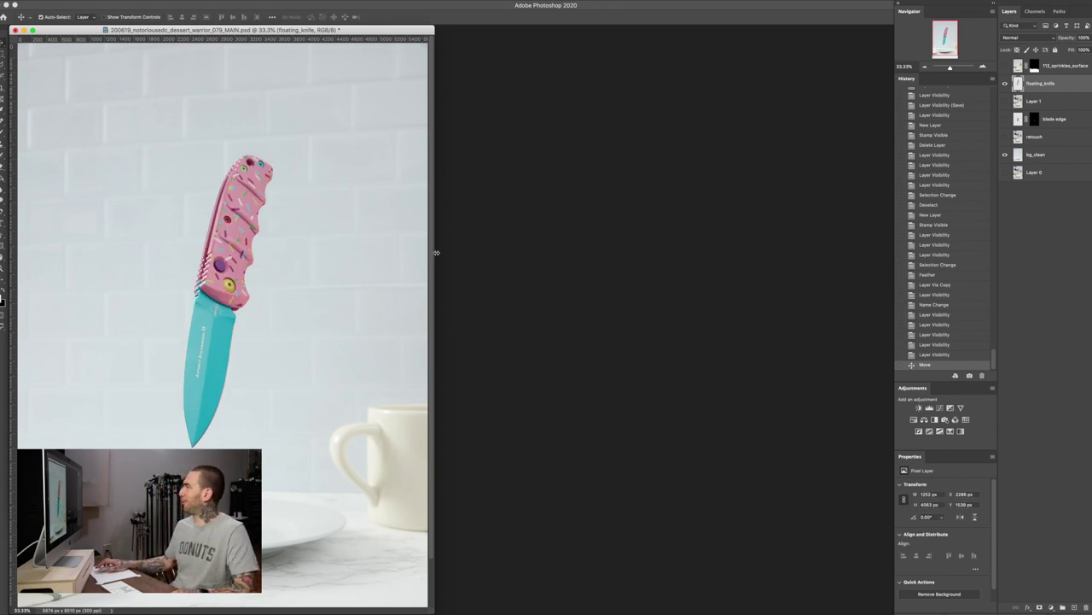
# Preview the 112_sprinkles_surface layer and Layer 1, undo back through the knife move, and show Layer 1 again
pyautogui.click(1005, 66)
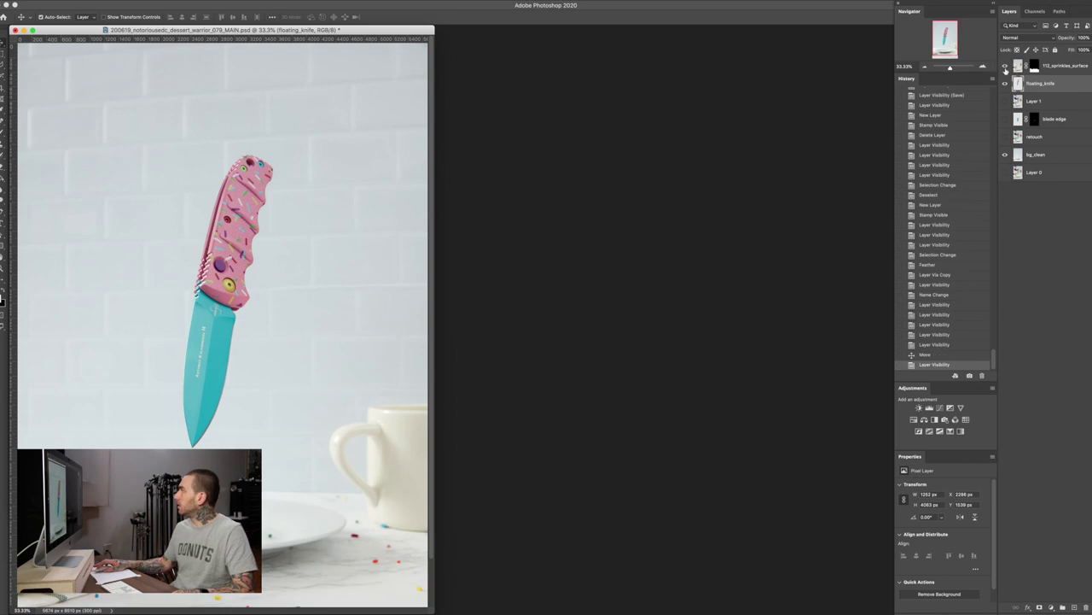
pyautogui.click(1004, 101)
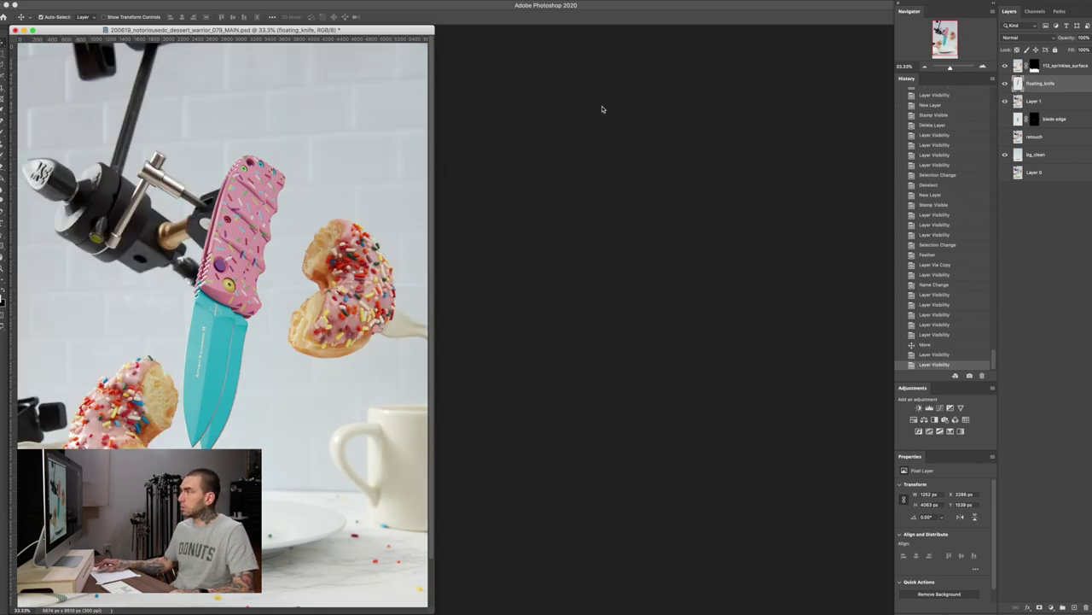
pyautogui.press('super+z')
pyautogui.press('super+z')
pyautogui.press('super+z')
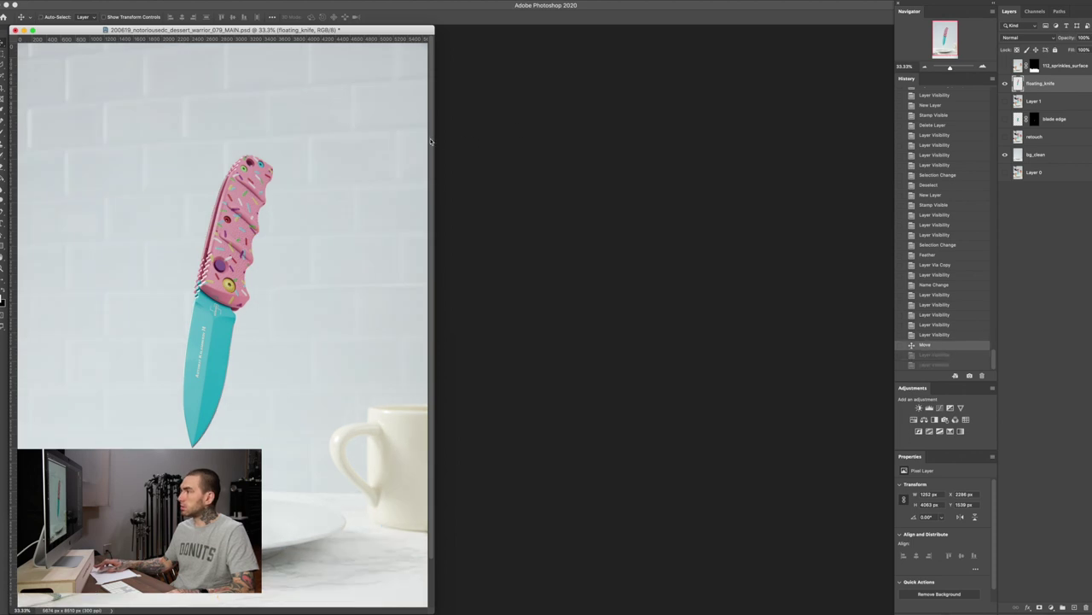
pyautogui.click(1005, 101)
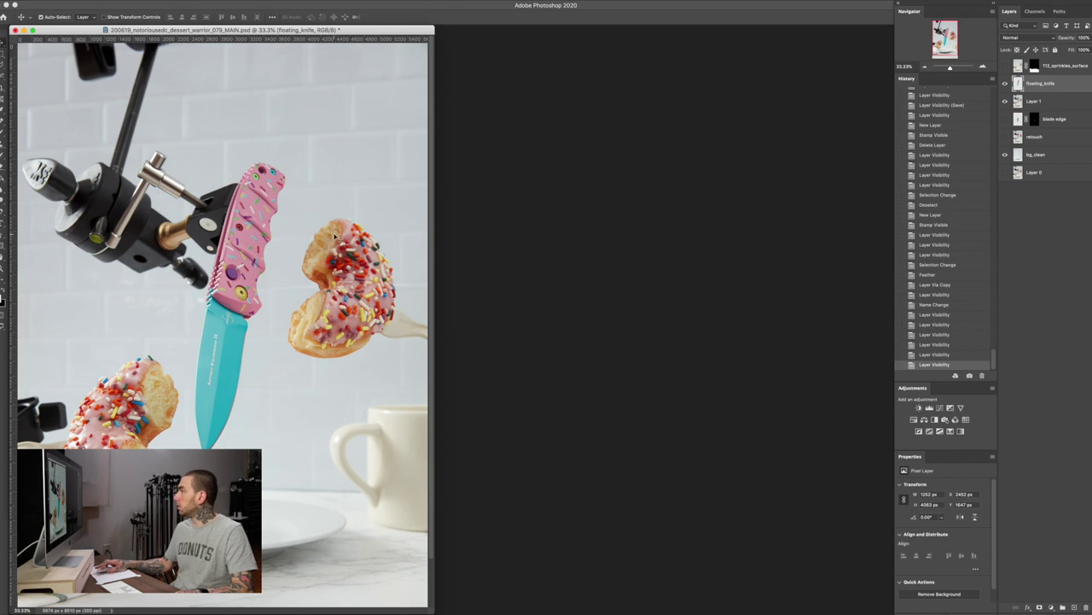
# Switch to Finder, preview the 112_SPRINKLES_SURFACE and 131_RAINING_SPRINKLES TIFF files, and return to the Photoshop document
pyautogui.press('super+Tab')
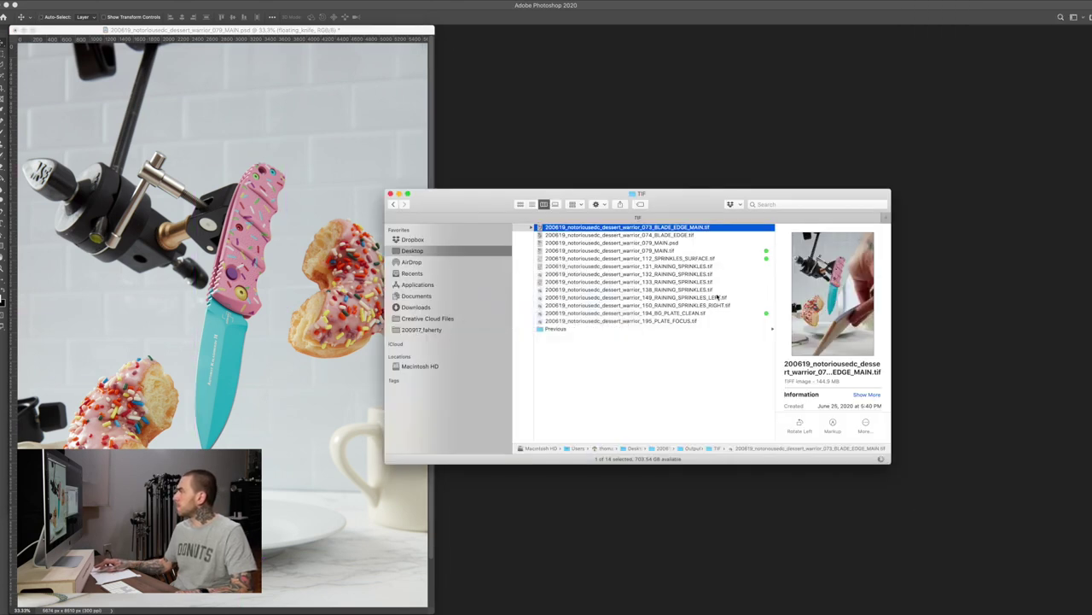
pyautogui.click(718, 258)
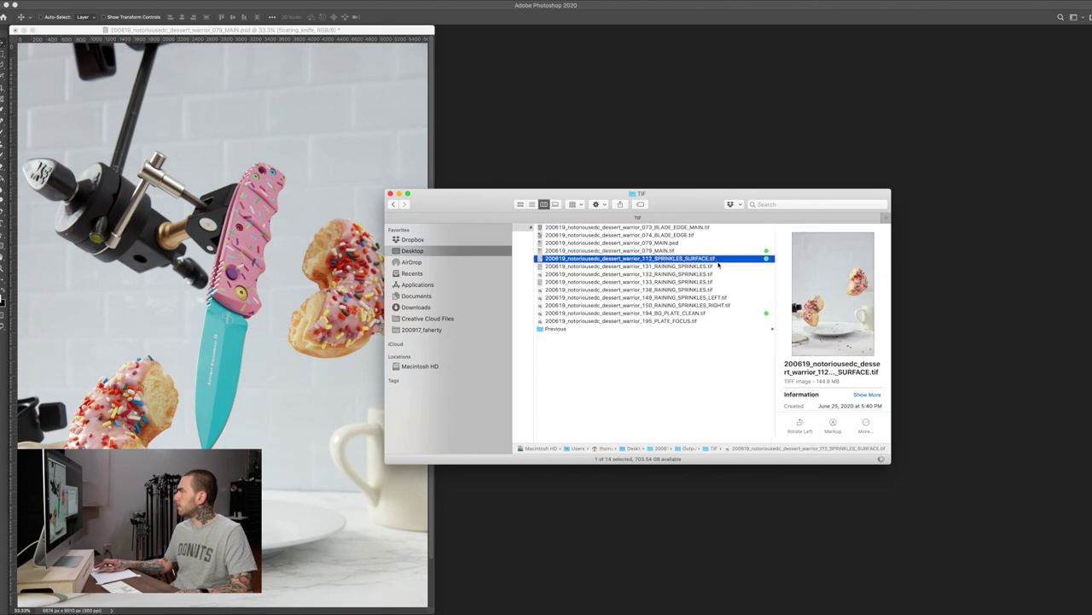
pyautogui.click(720, 267)
pyautogui.click(719, 259)
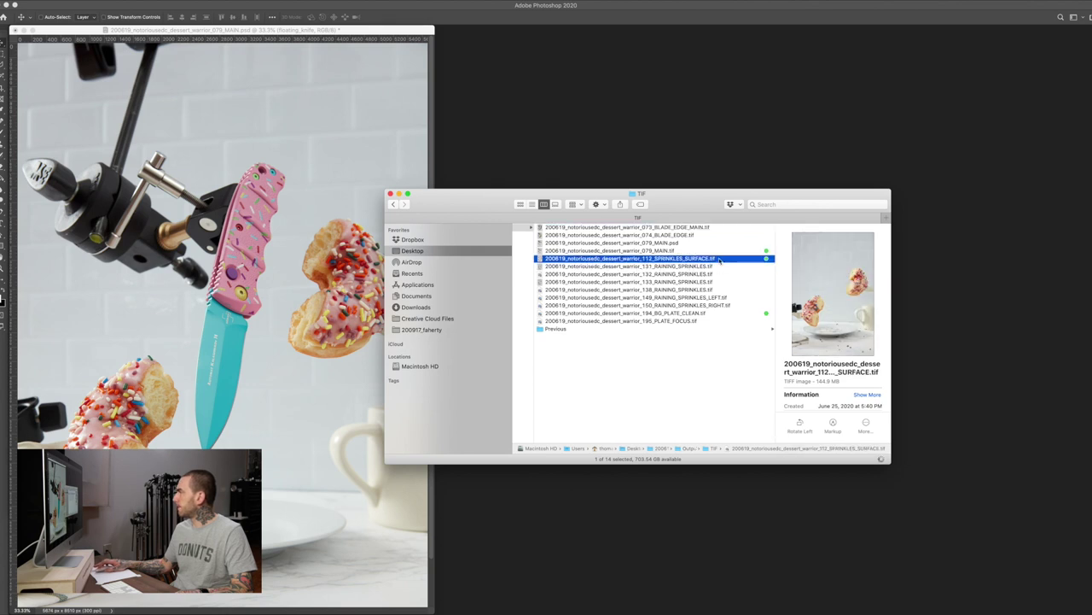
pyautogui.click(376, 36)
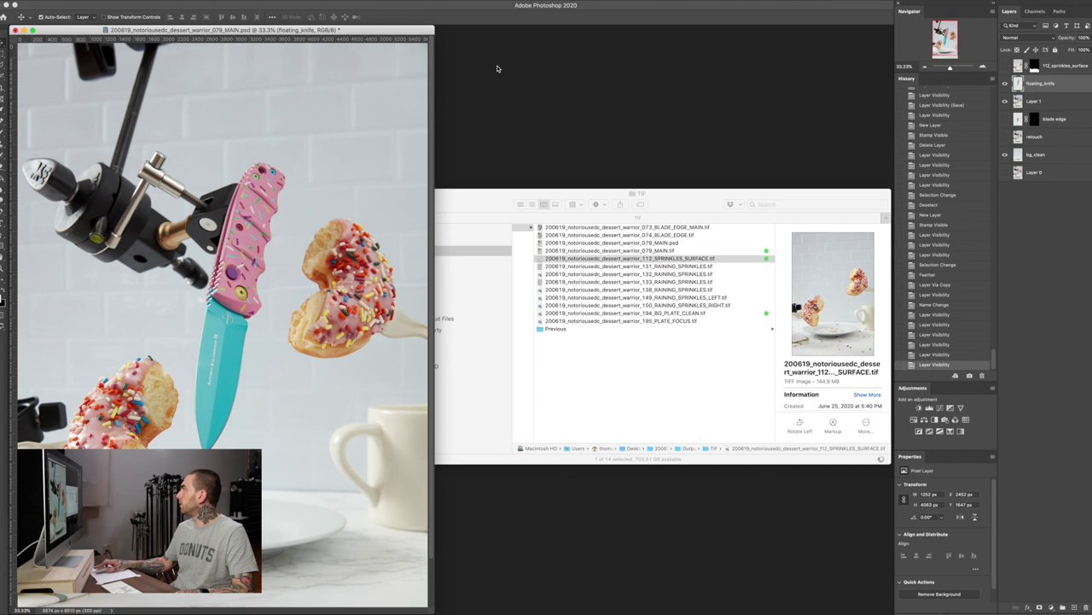
# Show the 112_sprinkles_surface layer and select its layer mask
pyautogui.click(1006, 66)
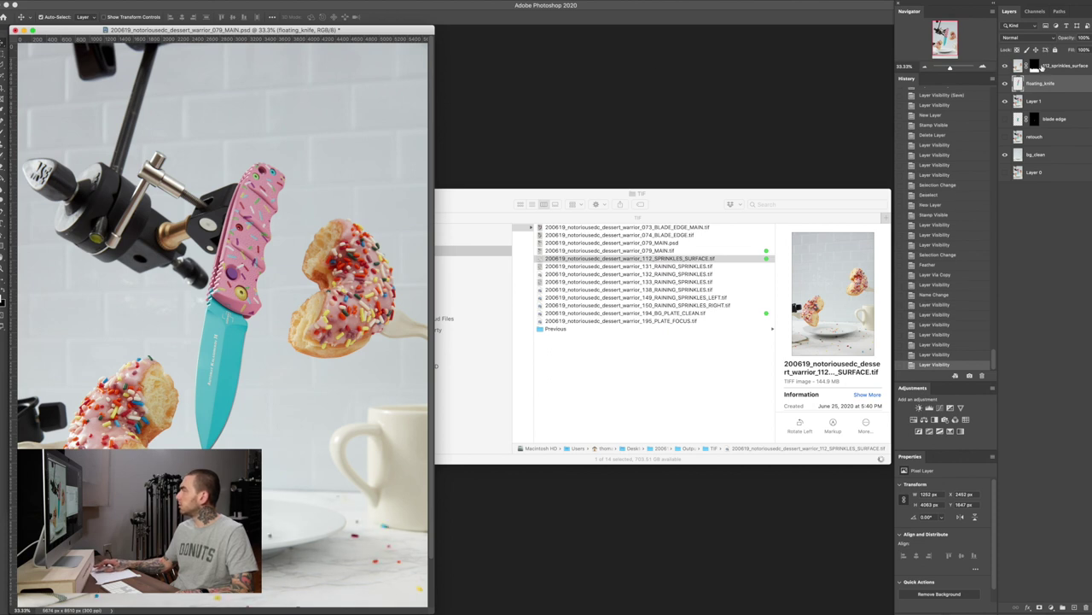
pyautogui.click(1035, 67)
pyautogui.rightClick(1035, 67)
pyautogui.click(1066, 71)
pyautogui.rightClick(1036, 67)
pyautogui.click(1069, 69)
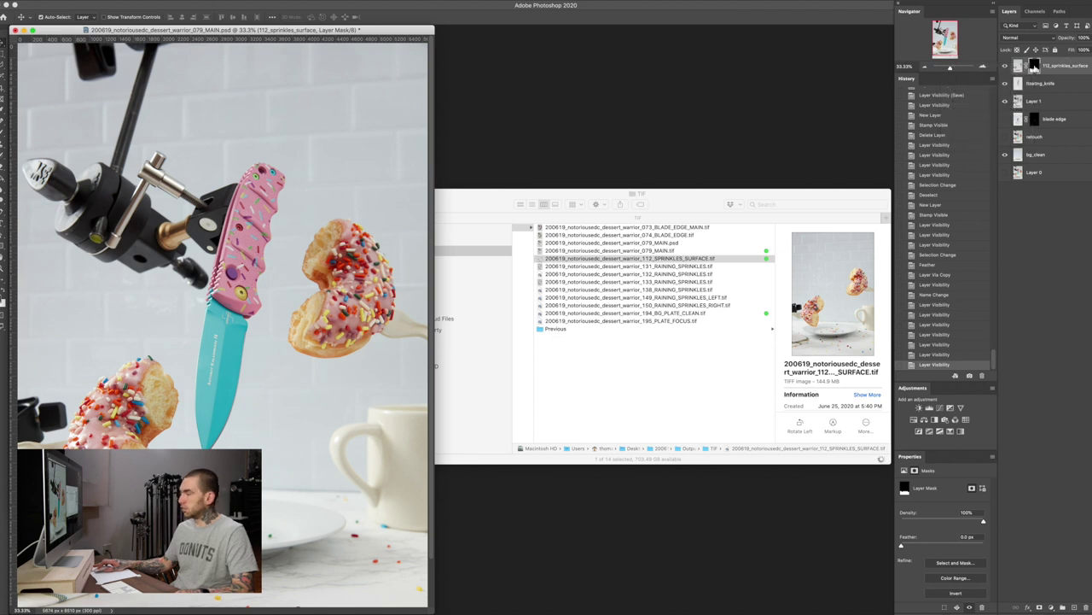
# Repeatedly disable and enable the 112_sprinkles_surface layer mask to compare the full exposure with the masked composite, ending with the mask disabled
pyautogui.keyDown('shift'); pyautogui.click(1036, 68); pyautogui.keyUp('shift')
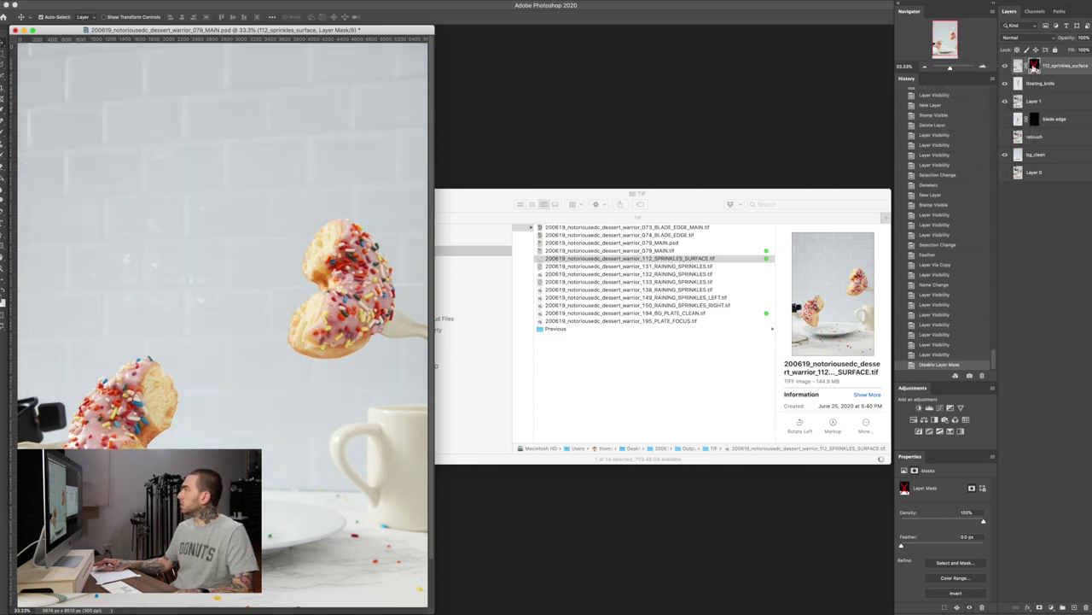
pyautogui.keyDown('shift'); pyautogui.click(1035, 67); pyautogui.keyUp('shift')
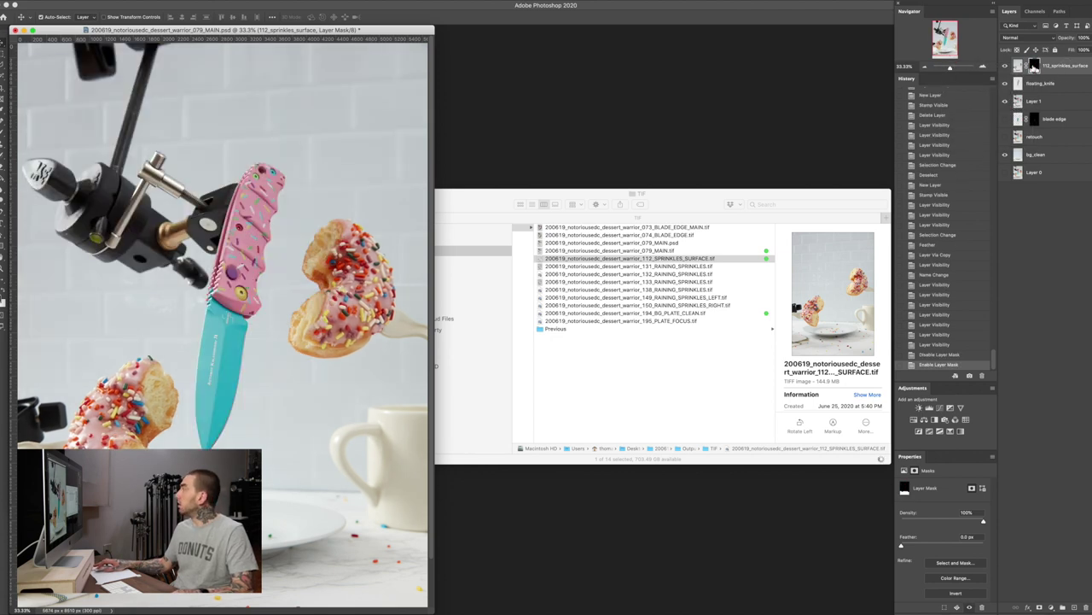
pyautogui.keyDown('shift'); pyautogui.click(1035, 68); pyautogui.keyUp('shift')
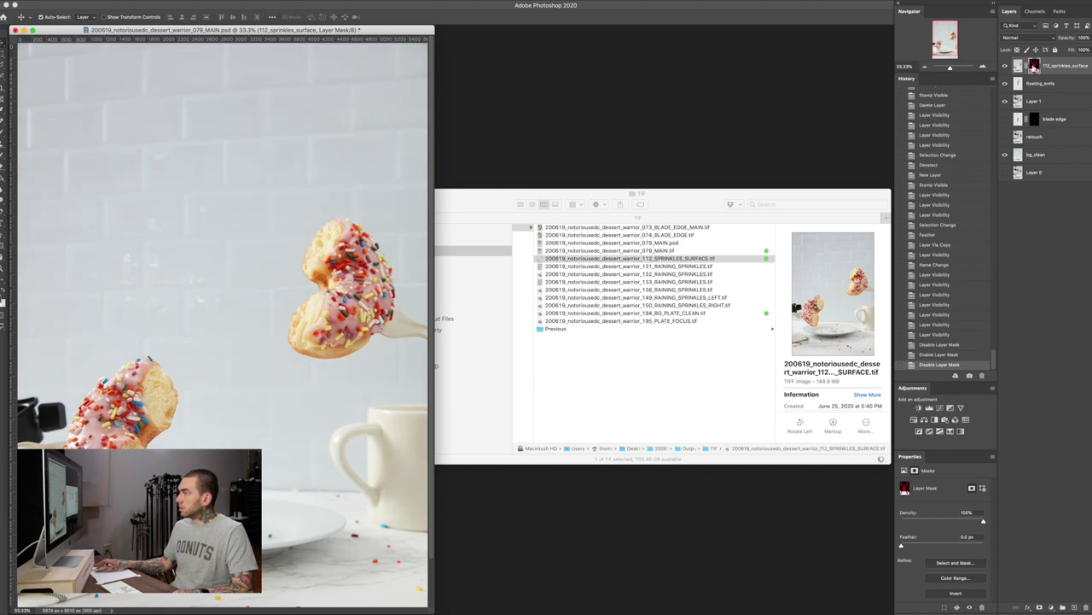
pyautogui.keyDown('shift'); pyautogui.click(1035, 67); pyautogui.keyUp('shift')
pyautogui.keyDown('shift'); pyautogui.click(1036, 68); pyautogui.keyUp('shift')
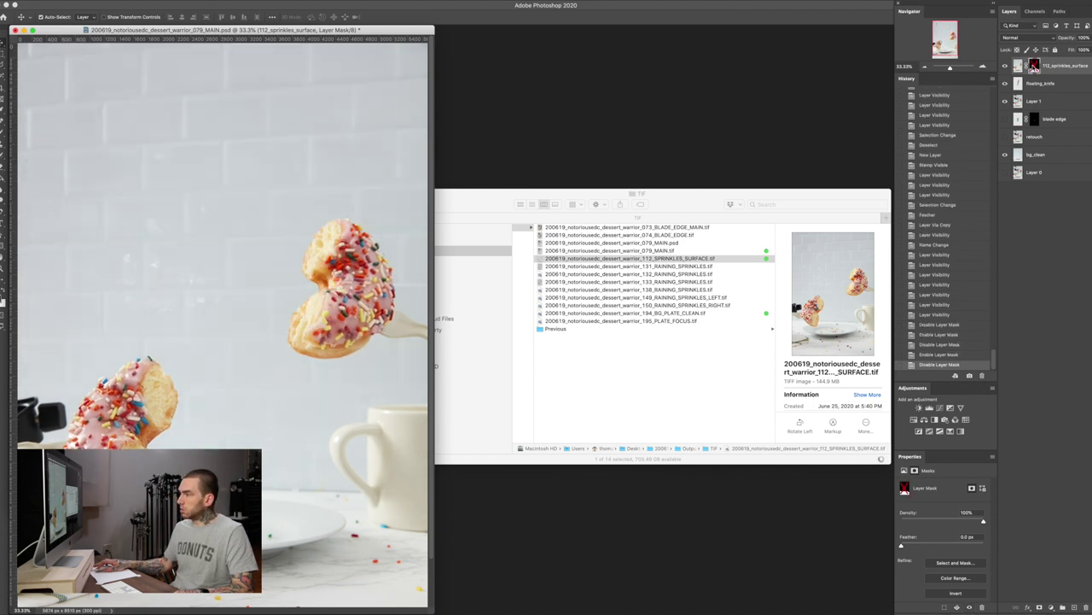
pyautogui.keyDown('shift'); pyautogui.click(1035, 67); pyautogui.keyUp('shift')
pyautogui.keyDown('shift'); pyautogui.click(1035, 67); pyautogui.keyUp('shift')
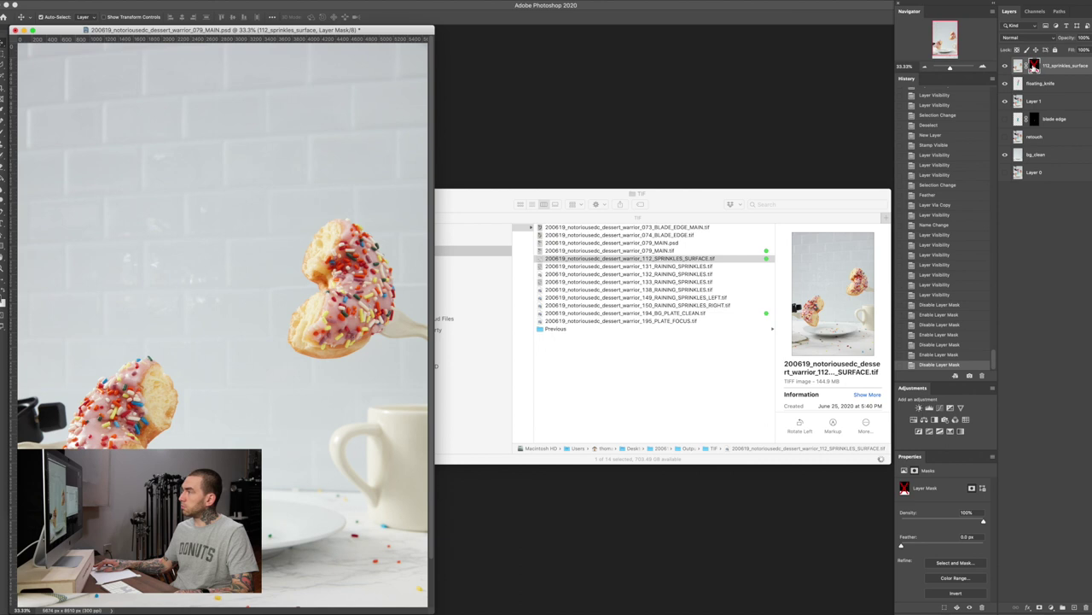
pyautogui.keyDown('shift'); pyautogui.click(1035, 68); pyautogui.keyUp('shift')
pyautogui.keyDown('shift'); pyautogui.click(1036, 68); pyautogui.keyUp('shift')
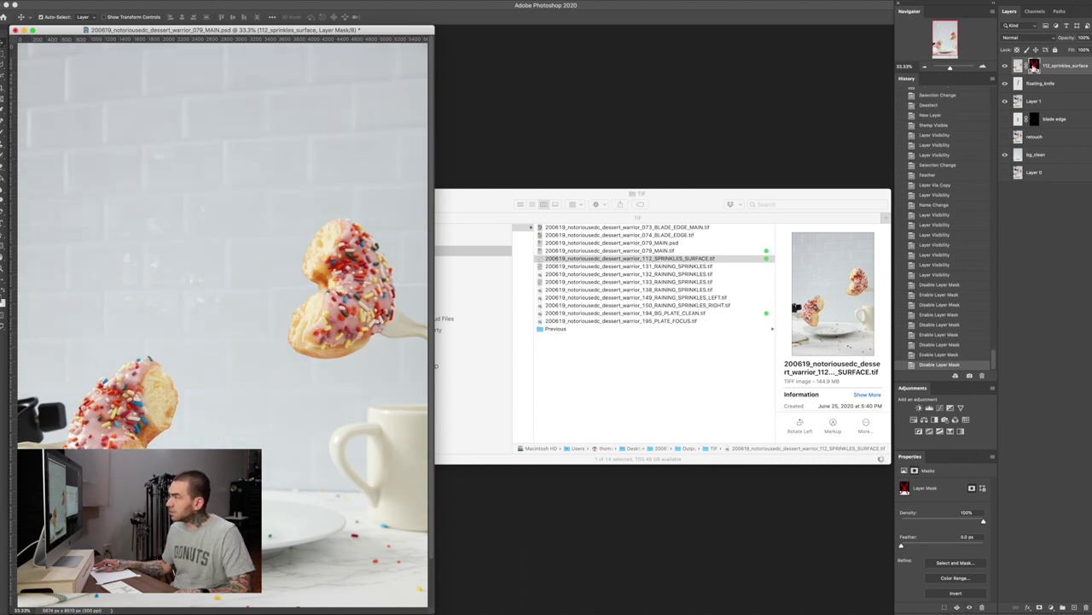
pyautogui.keyDown('shift'); pyautogui.click(1035, 67); pyautogui.keyUp('shift')
pyautogui.keyDown('shift'); pyautogui.click(1035, 68); pyautogui.keyUp('shift')
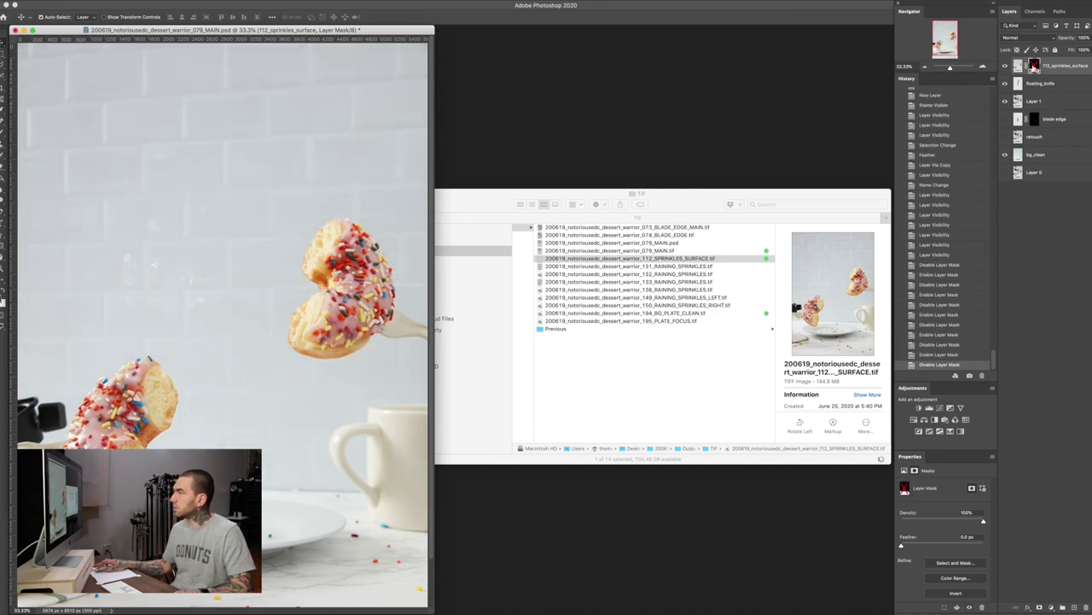
pyautogui.keyDown('shift'); pyautogui.click(1035, 69); pyautogui.keyUp('shift')
pyautogui.keyDown('shift'); pyautogui.click(1035, 68); pyautogui.keyUp('shift')
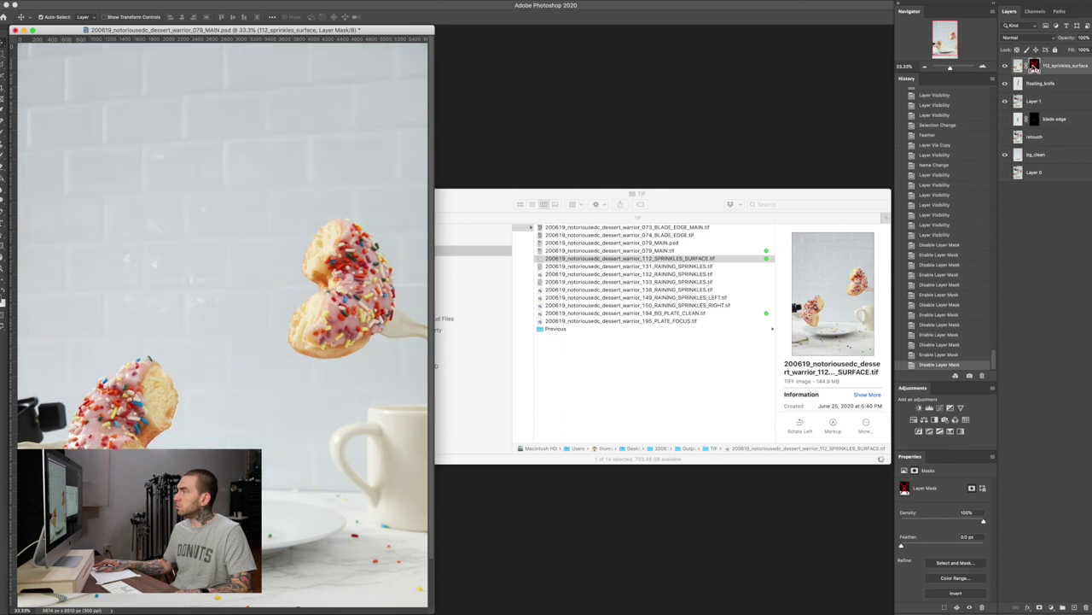
pyautogui.keyDown('shift'); pyautogui.click(1035, 69); pyautogui.keyUp('shift')
pyautogui.keyDown('shift'); pyautogui.click(1035, 68); pyautogui.keyUp('shift')
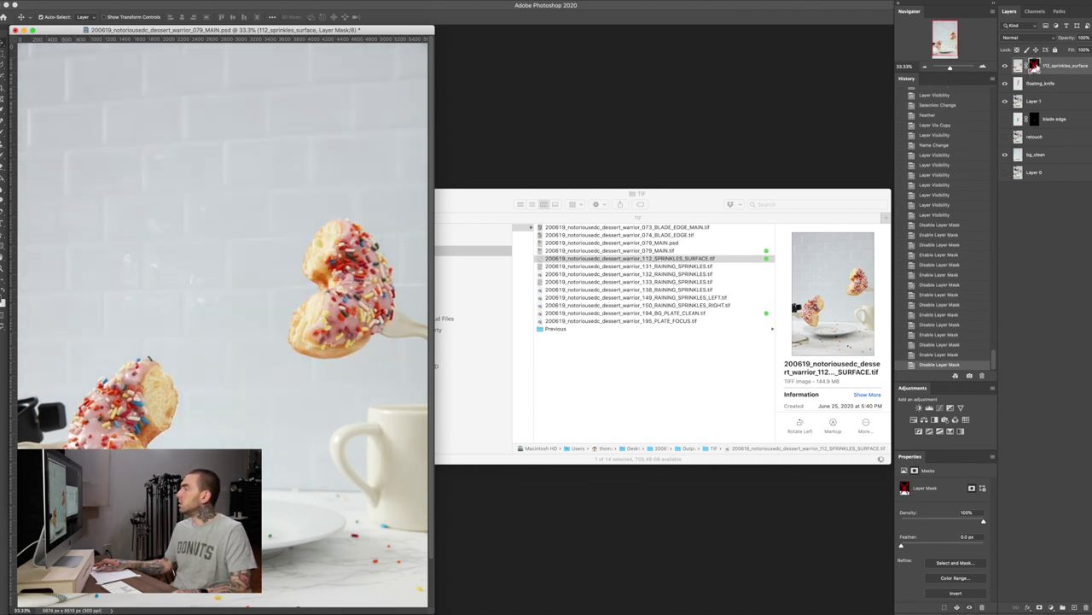
# Switch to full-screen view, re-enable the 112_sprinkles_surface layer mask, and delete that mask
pyautogui.press('f')
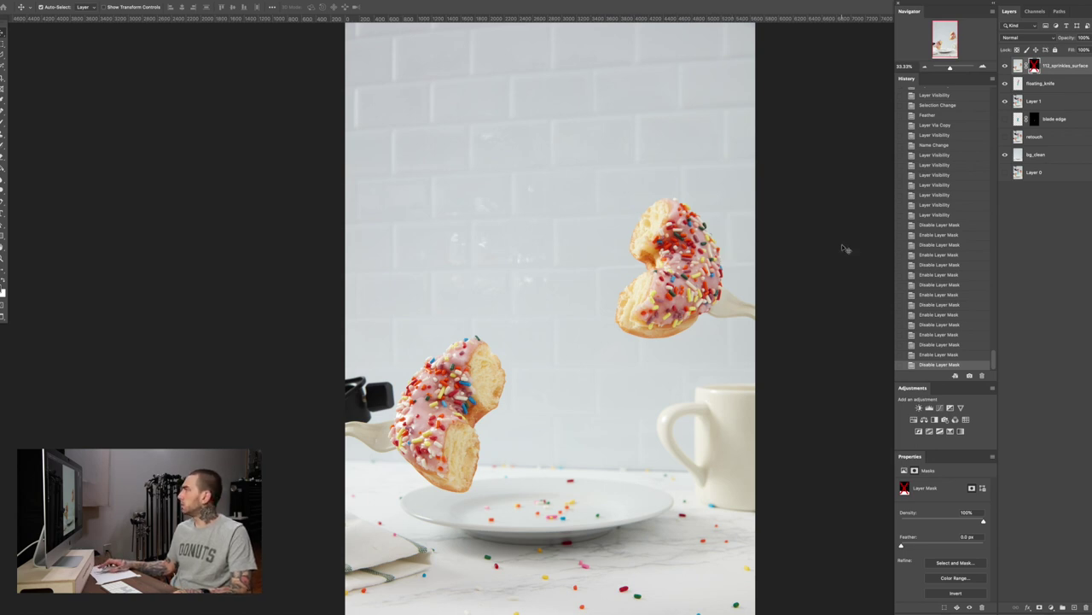
pyautogui.keyDown('shift'); pyautogui.click(1034, 65); pyautogui.keyUp('shift')
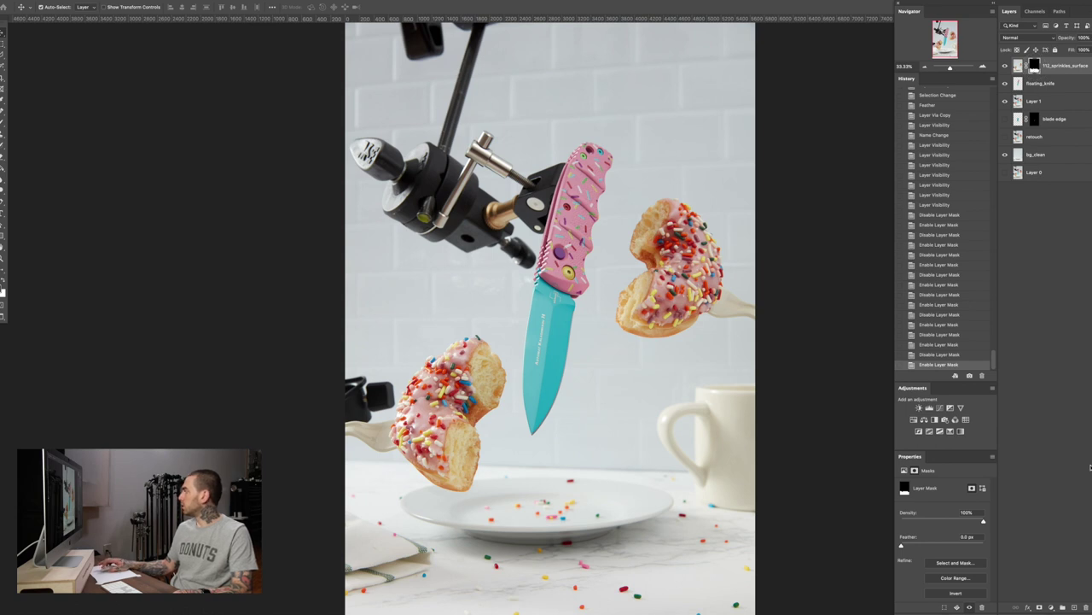
pyautogui.rightClick(1034, 68)
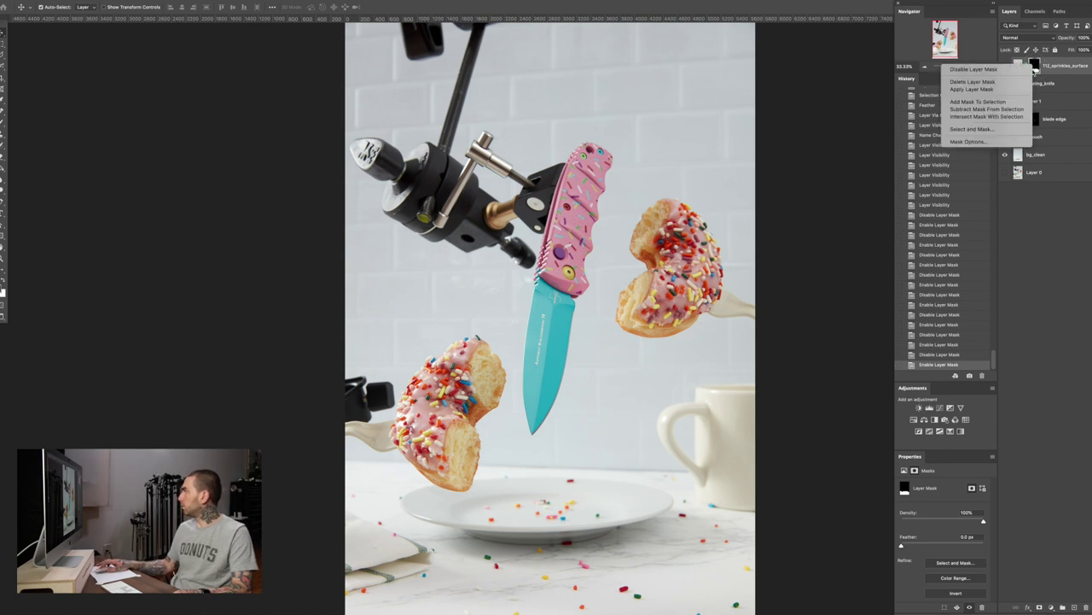
pyautogui.click(1025, 82)
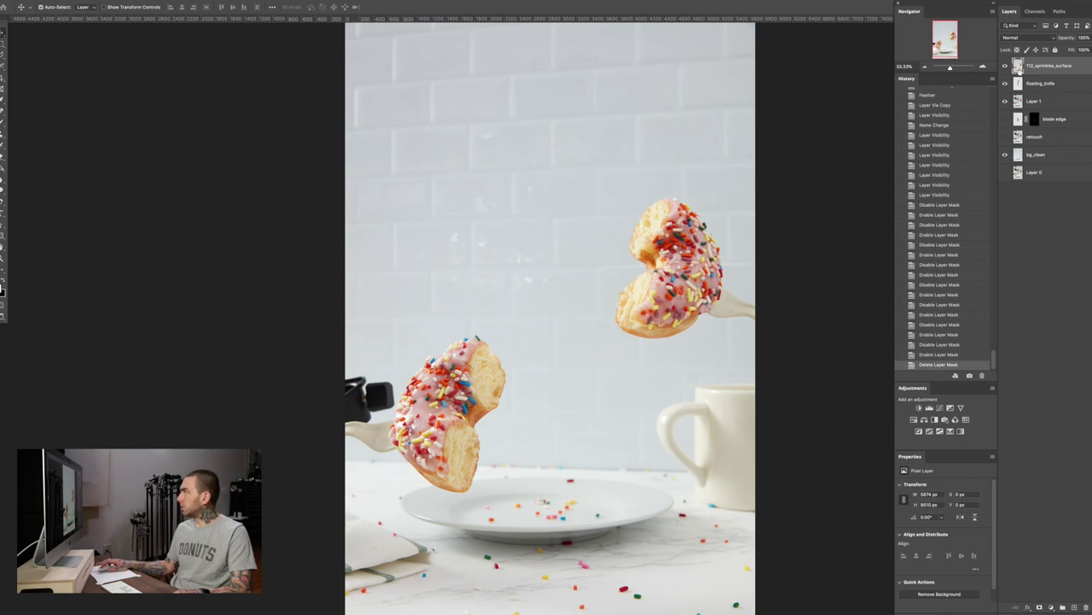
# Repeatedly hide and show the 112_sprinkles_surface layer to compare it with the knife composite beneath, leaving it visible
pyautogui.click(1005, 66)
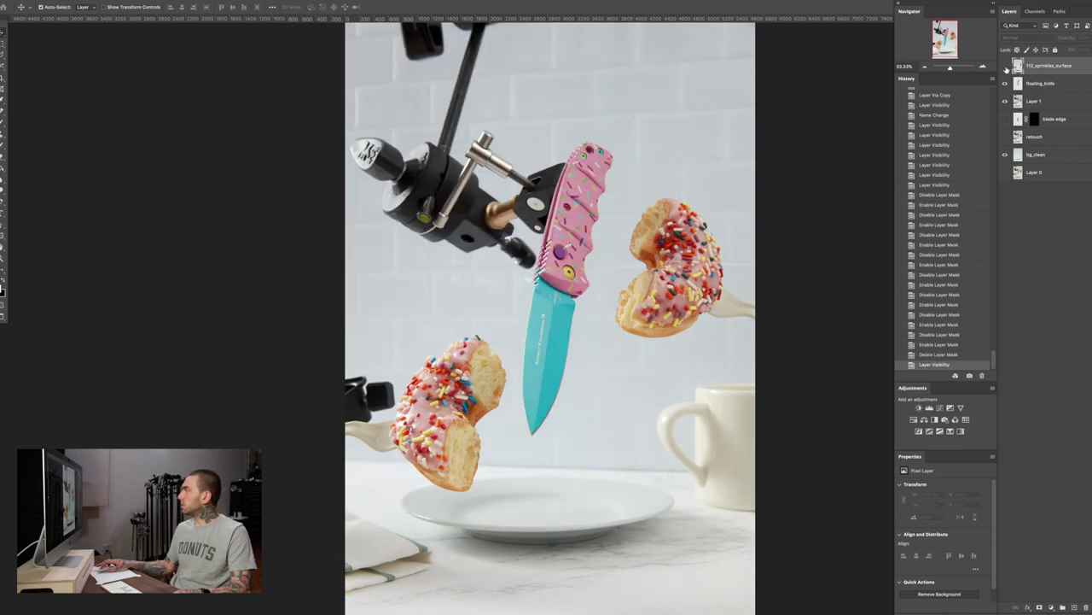
pyautogui.click(1005, 66)
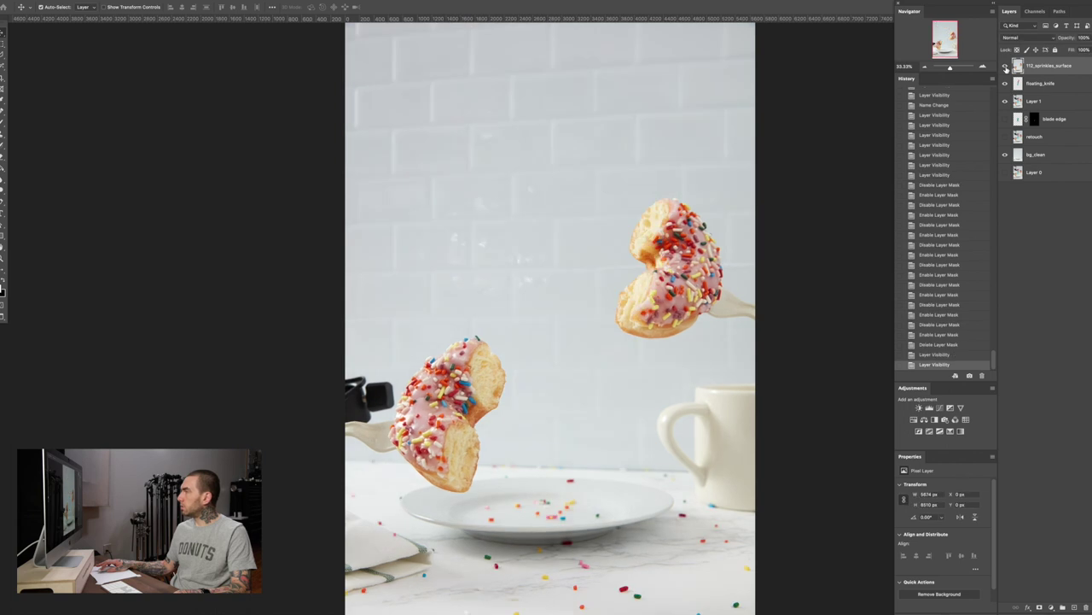
pyautogui.click(1005, 66)
pyautogui.click(1005, 66)
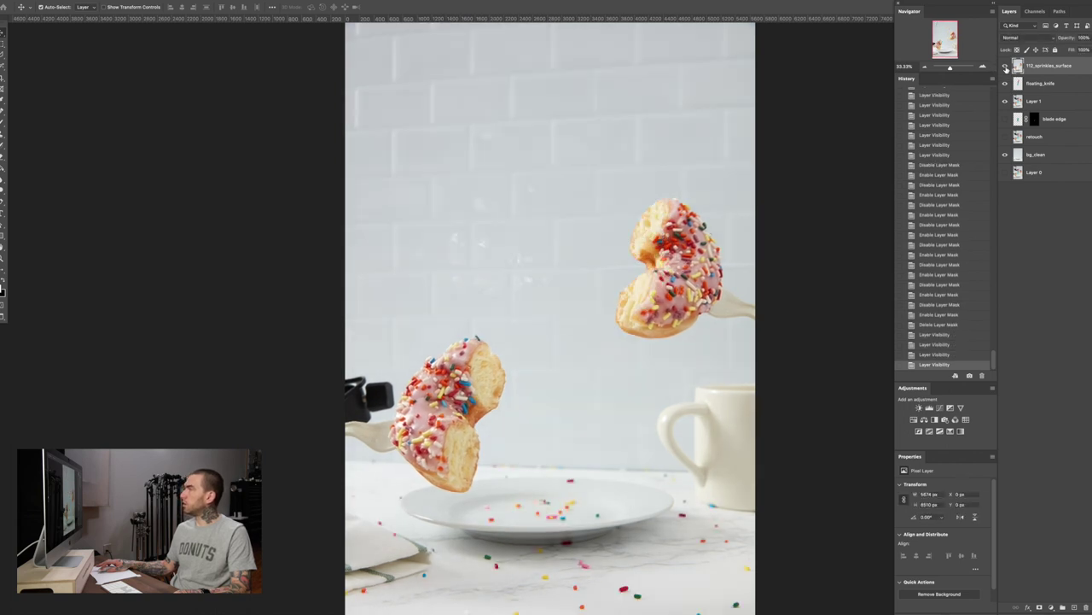
pyautogui.click(1005, 67)
pyautogui.click(1006, 67)
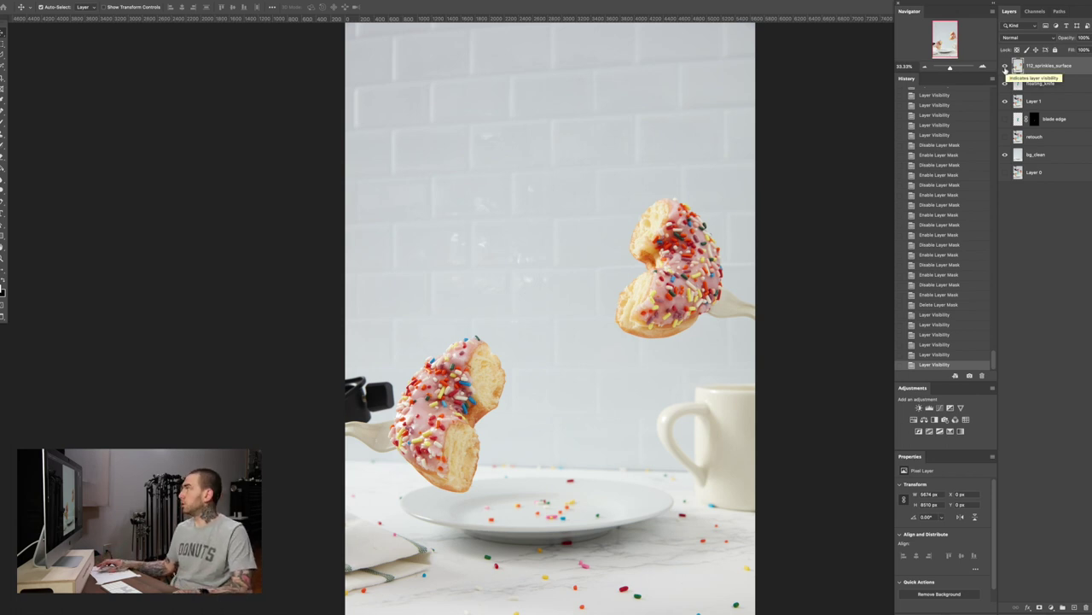
pyautogui.click(1005, 67)
pyautogui.click(1006, 67)
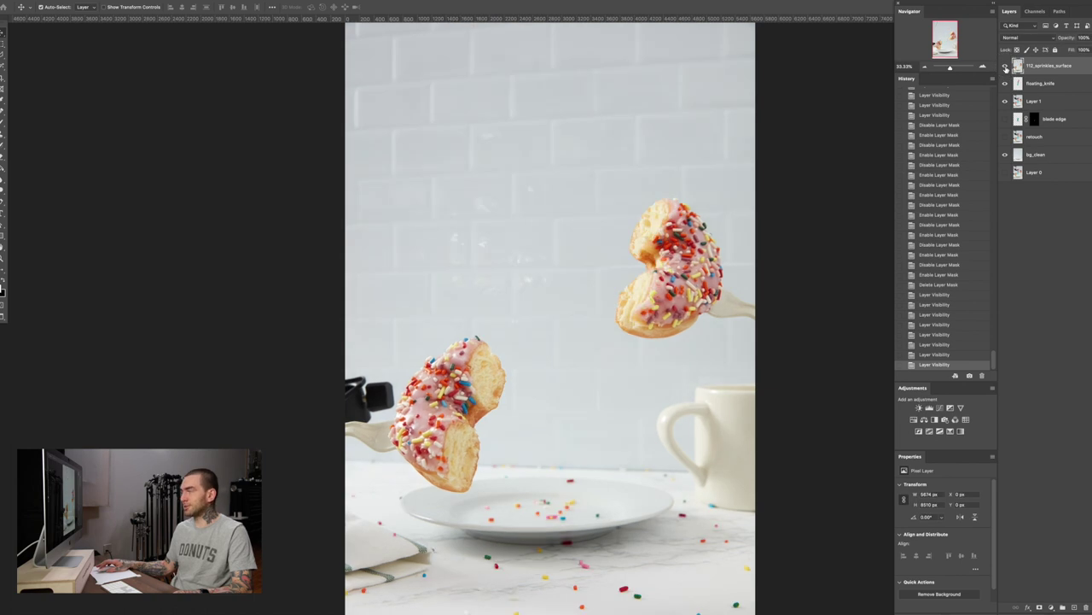
pyautogui.click(1005, 67)
pyautogui.click(1005, 67)
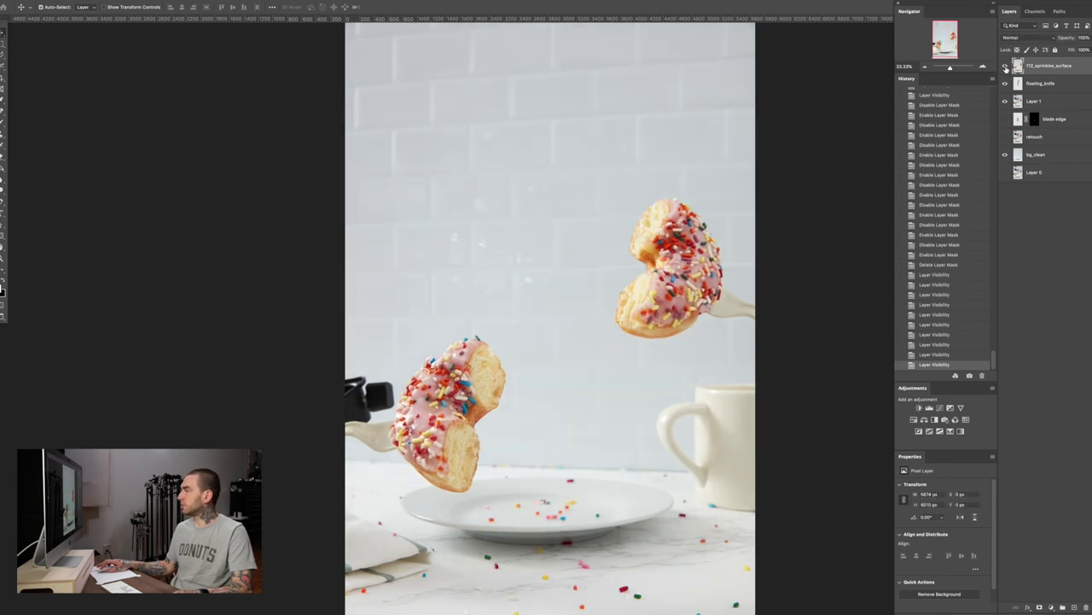
pyautogui.click(1005, 66)
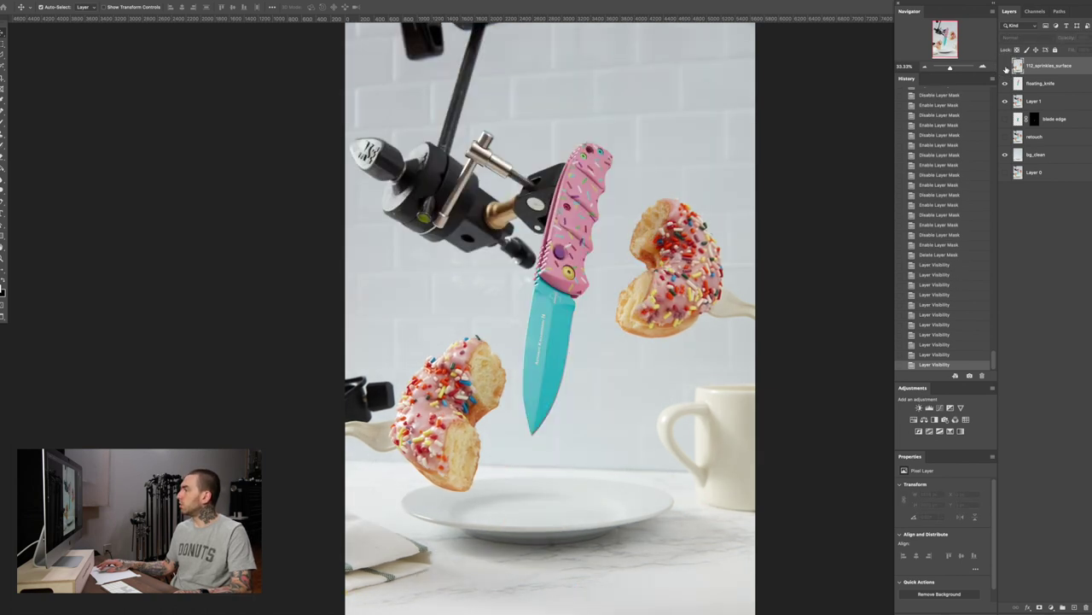
pyautogui.click(1005, 67)
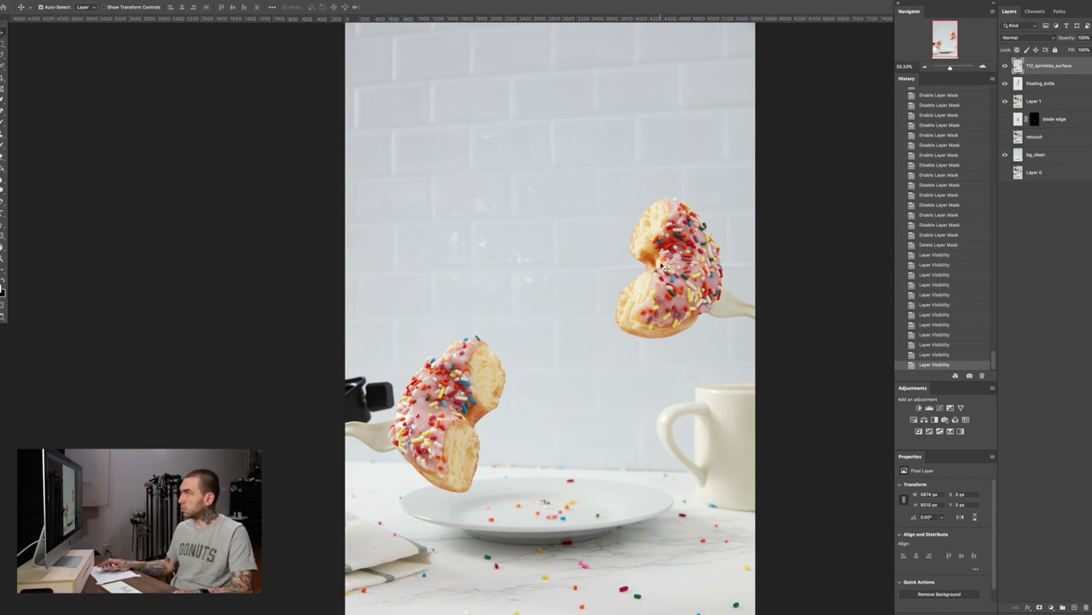
# Start a new Pen tool work path on the upper donut half, tracing the upper-left bread edge to the top of the icing
pyautogui.press('p')
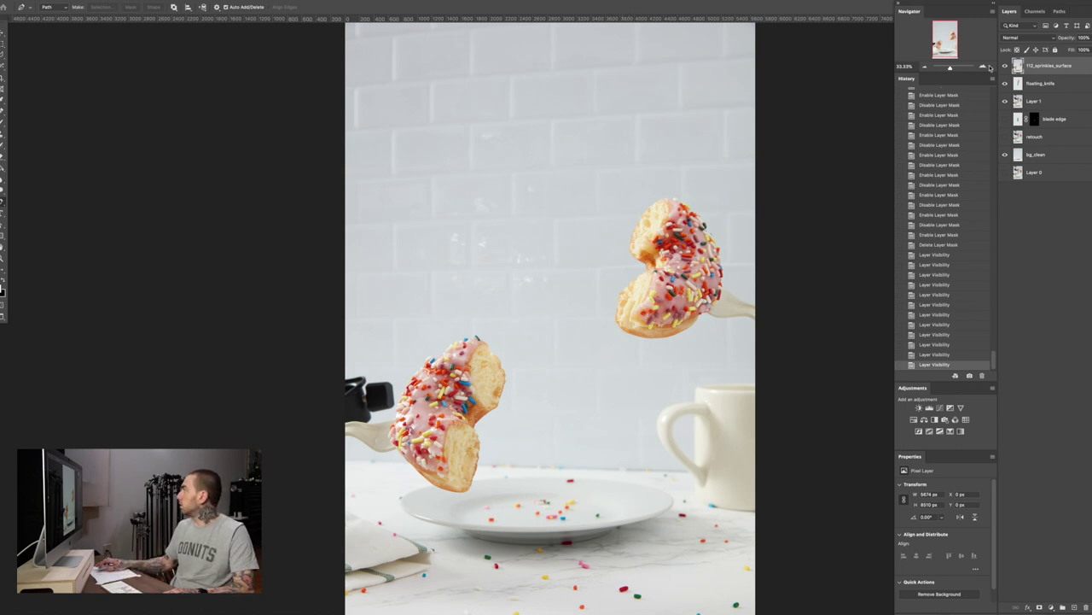
pyautogui.click(1060, 12)
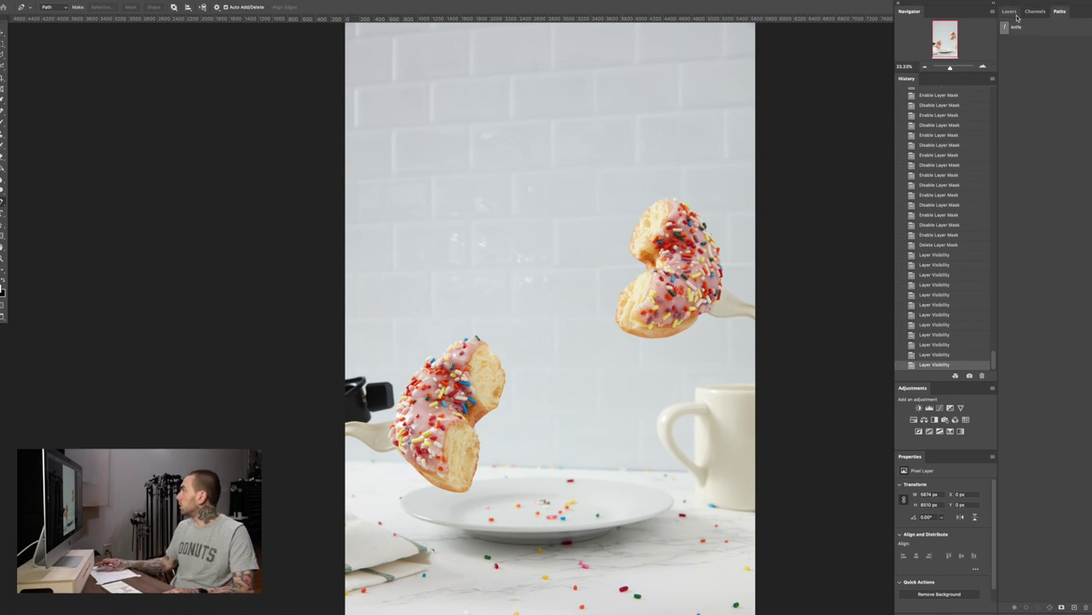
pyautogui.click(1013, 12)
pyautogui.click(1062, 12)
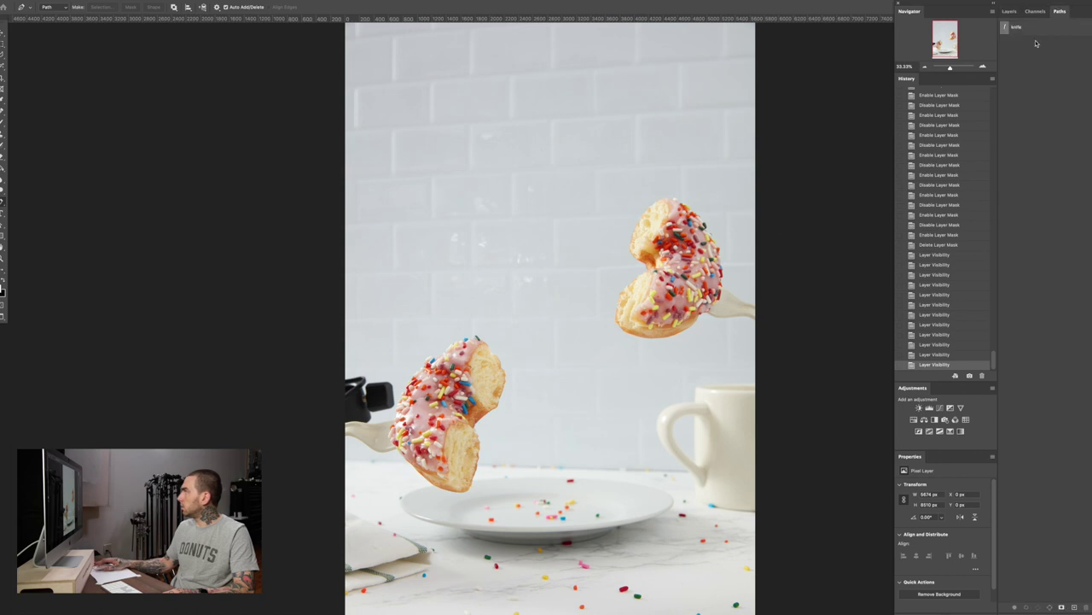
pyautogui.press('super+1')
pyautogui.moveTo(662, 224); pyautogui.dragTo(274, 331)
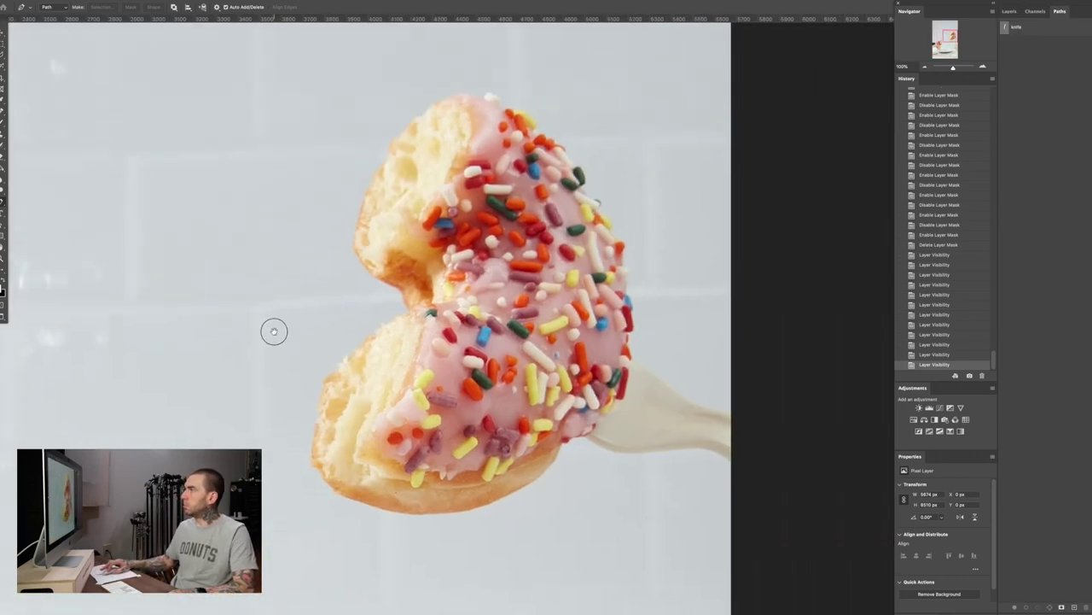
pyautogui.click(373, 184)
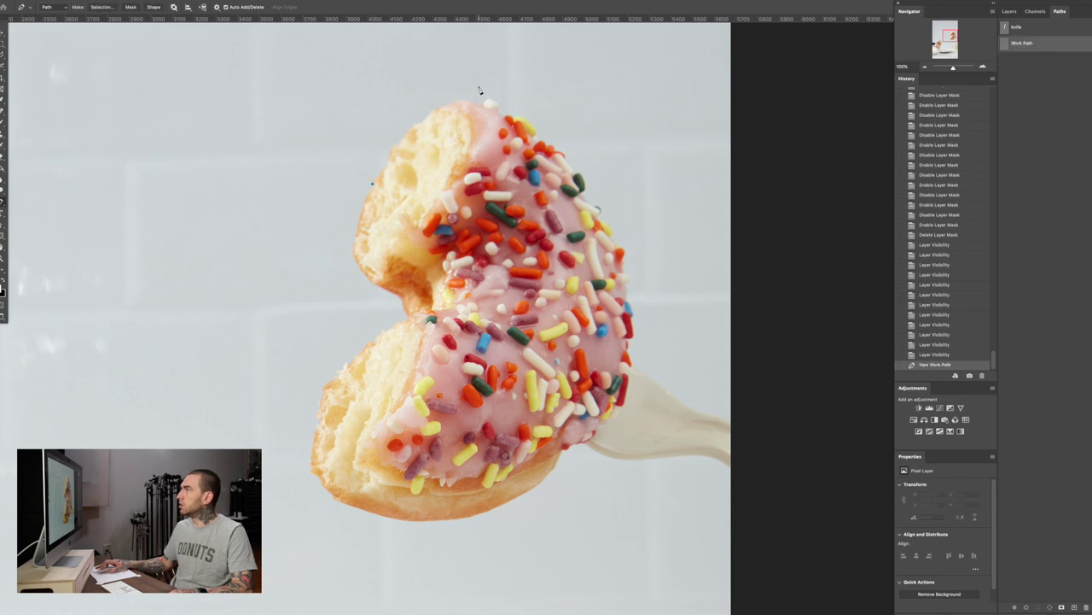
pyautogui.click(482, 104)
pyautogui.click(463, 121)
pyautogui.moveTo(463, 122); pyautogui.dragTo(446, 103)
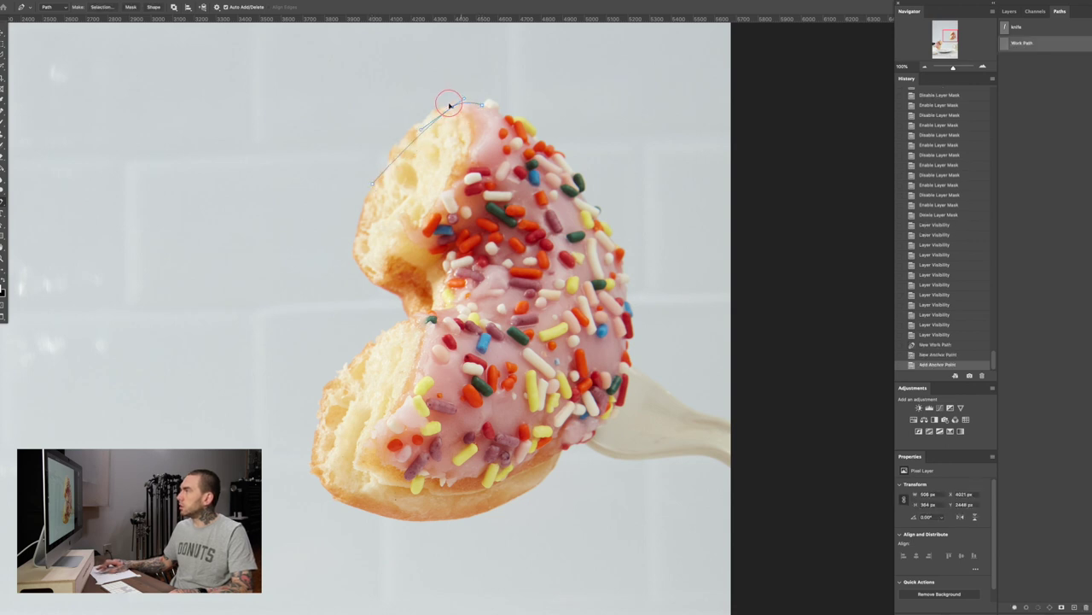
pyautogui.moveTo(412, 142); pyautogui.dragTo(432, 108)
pyautogui.click(437, 113)
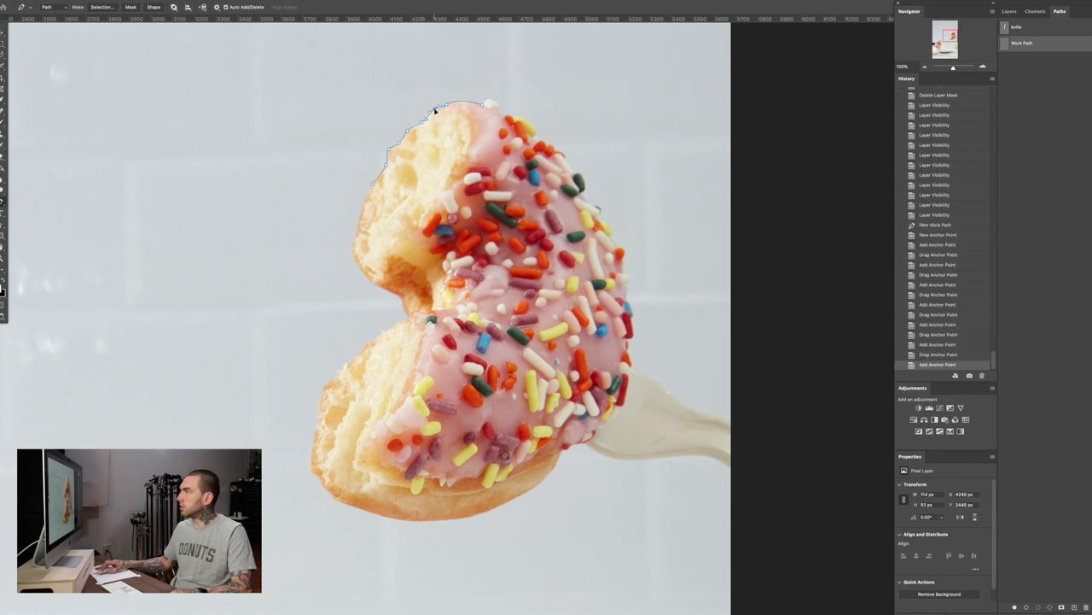
# Extend the path around the white sprinkle on top of the donut and refine the curve along the upper-left bread edge
pyautogui.click(498, 112)
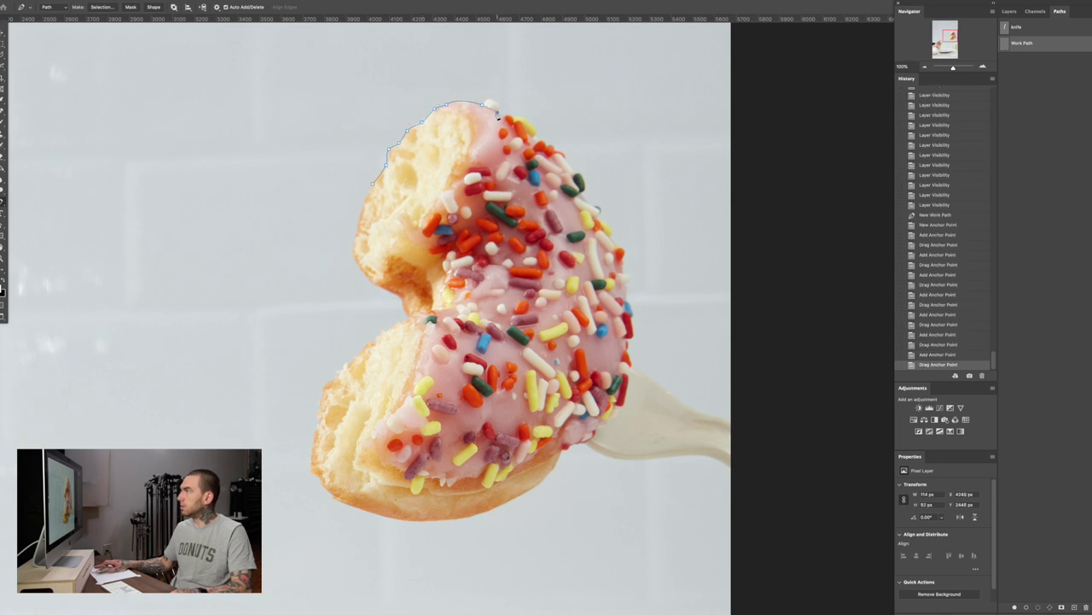
pyautogui.moveTo(491, 108); pyautogui.dragTo(497, 103)
pyautogui.click(496, 104)
pyautogui.moveTo(417, 127); pyautogui.dragTo(380, 176)
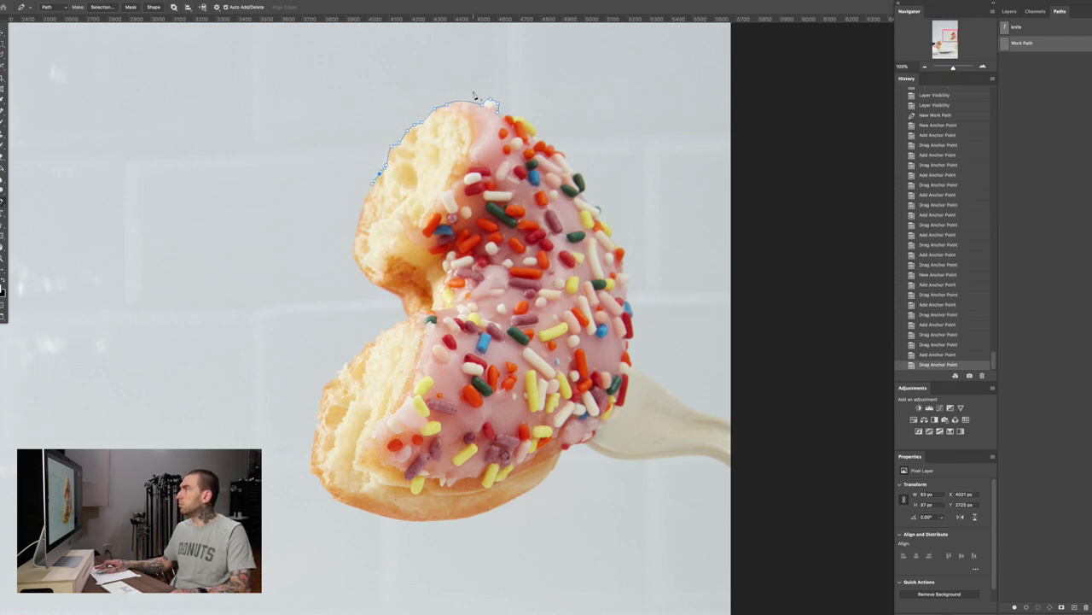
# Continue the donut path around the orange and yellow sprinkles just beyond the white one on the upper edge
pyautogui.click(511, 123)
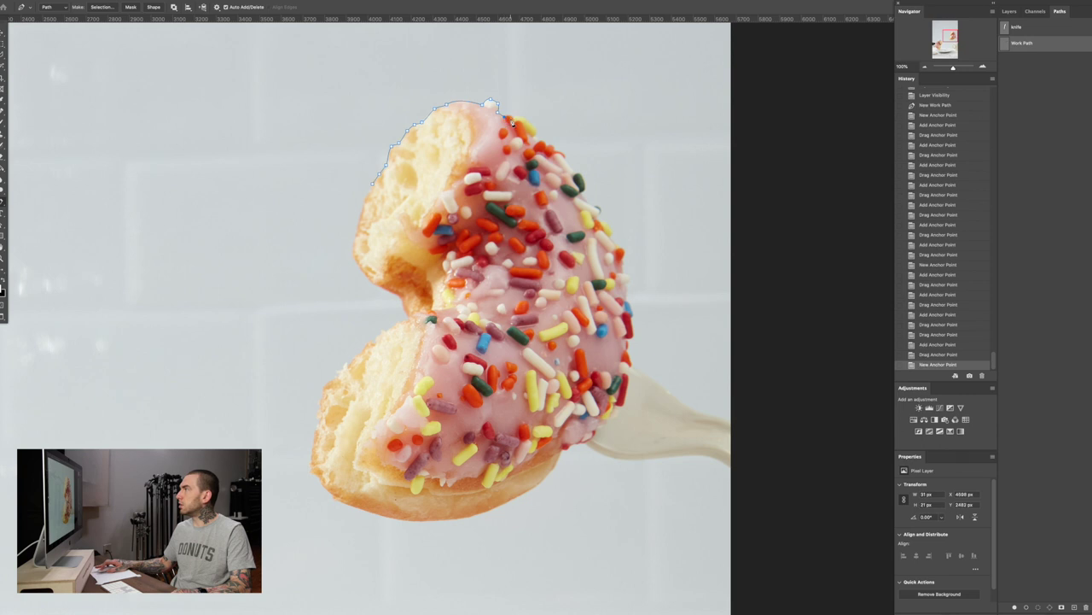
pyautogui.click(514, 119)
pyautogui.moveTo(508, 116); pyautogui.dragTo(545, 154)
pyautogui.click(535, 136)
pyautogui.click(535, 129)
pyautogui.click(539, 144)
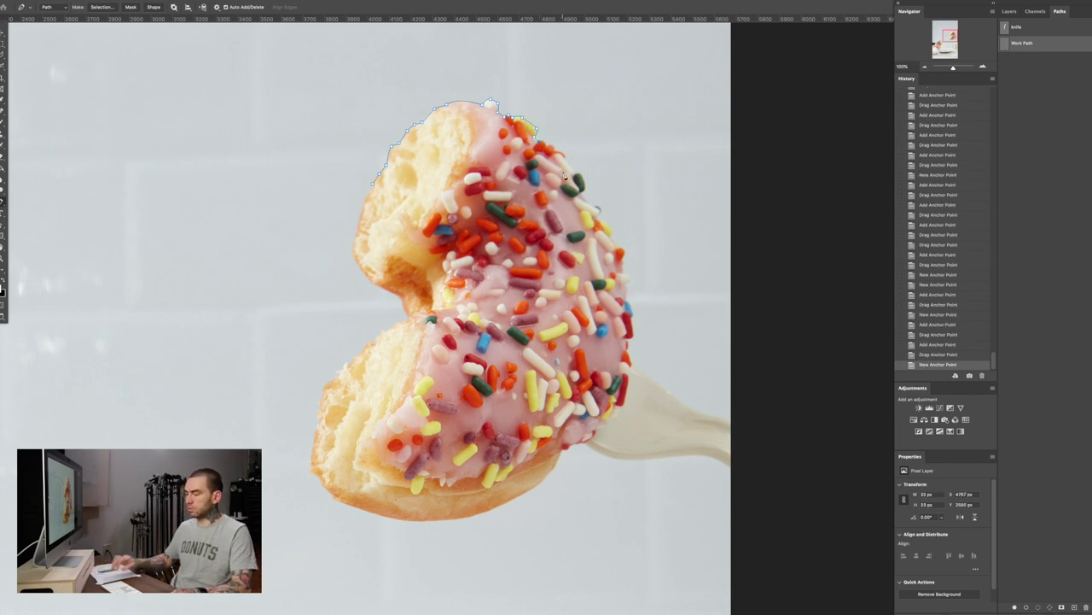
# At 200% zoom, trace the path closely around the two adjacent orange sprinkles below the yellow one
pyautogui.press('super+plus')
pyautogui.scroll(5, 563, 175)
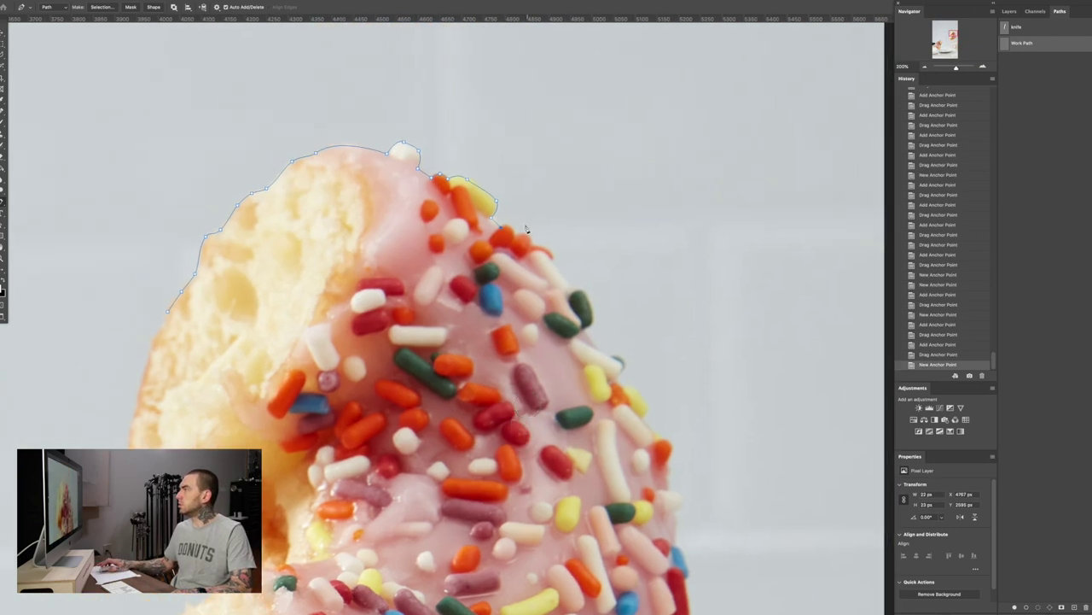
pyautogui.click(496, 223)
pyautogui.moveTo(496, 220); pyautogui.dragTo(531, 245)
pyautogui.click(515, 235)
pyautogui.click(509, 231)
pyautogui.click(530, 248)
pyautogui.press('super+z')
pyautogui.click(526, 244)
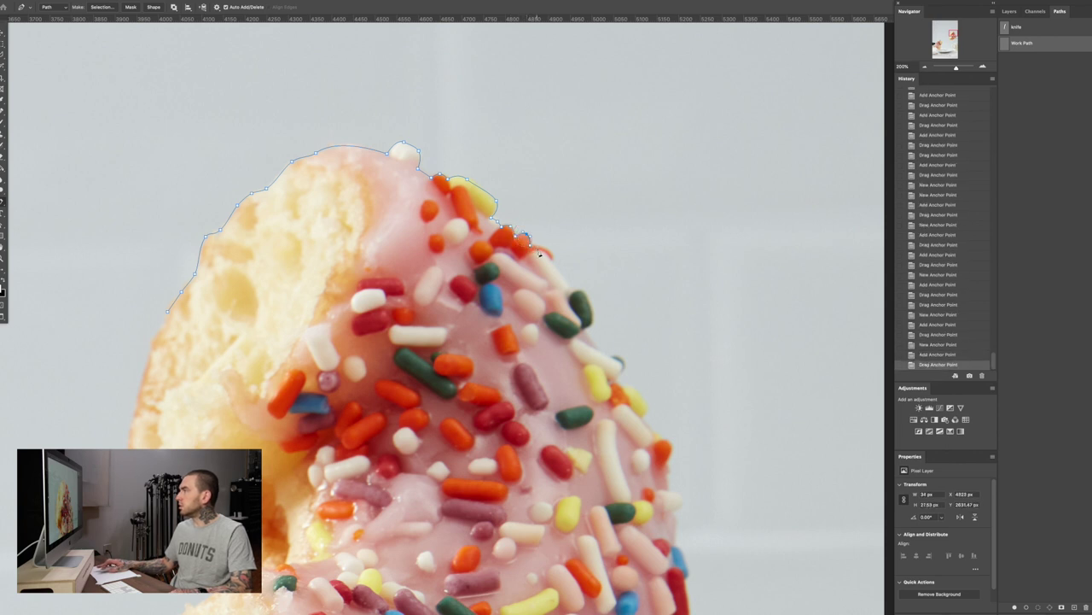
# Continue the path over the red and white sprinkles down to the dark green sprinkle, curving it to the icing edge
pyautogui.click(532, 240)
pyautogui.moveTo(531, 242); pyautogui.dragTo(573, 288)
pyautogui.click(548, 248)
pyautogui.click(573, 289)
pyautogui.click(562, 274)
pyautogui.moveTo(563, 273); pyautogui.dragTo(558, 272)
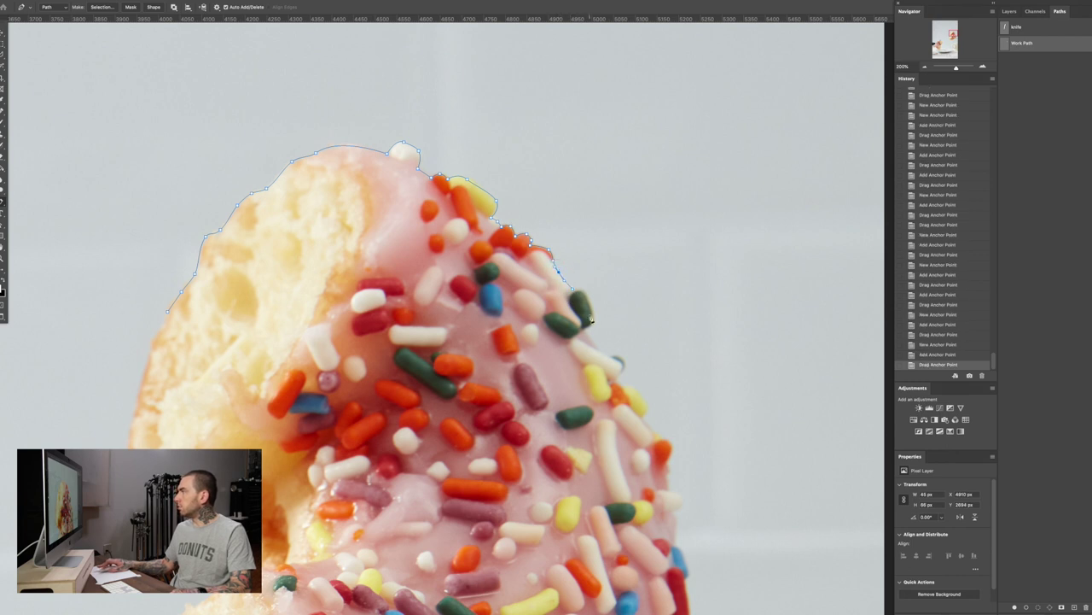
# Wrap the path around the protruding dark green sprinkle and fit its anchor points to the outline
pyautogui.click(592, 316)
pyautogui.moveTo(592, 317); pyautogui.dragTo(571, 280)
pyautogui.click(578, 297)
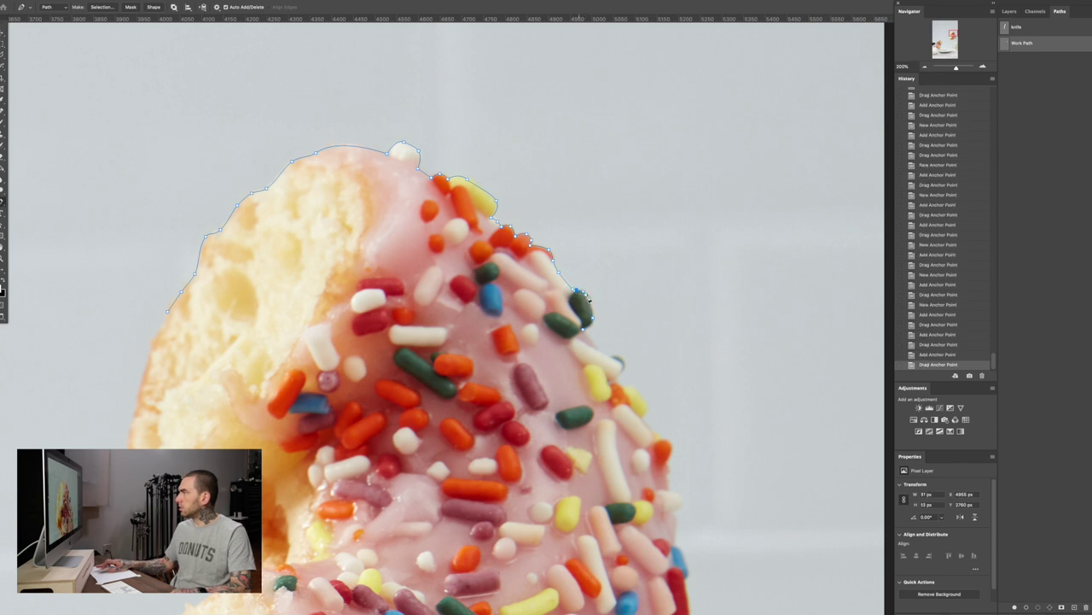
pyautogui.scroll(-5, 572, 279)
pyautogui.hscroll(2, 572, 278)
pyautogui.click(557, 210)
pyautogui.moveTo(556, 210); pyautogui.dragTo(558, 205)
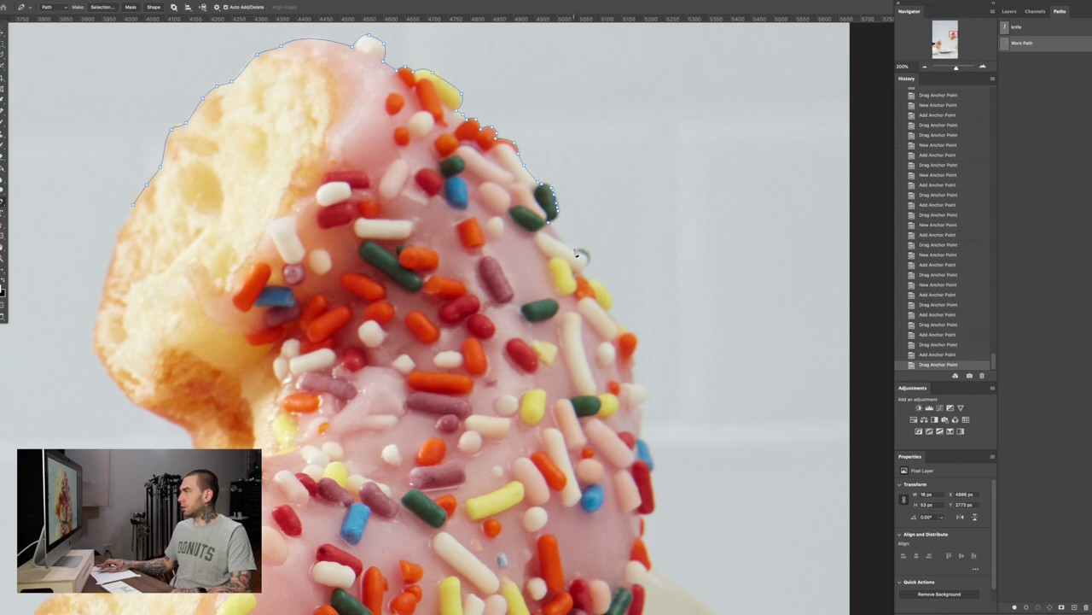
# Extend the path from the dark green sprinkle around the long white sprinkle and the small one at its tip
pyautogui.click(563, 243)
pyautogui.moveTo(563, 243); pyautogui.dragTo(590, 261)
pyautogui.click(580, 273)
pyautogui.click(582, 264)
pyautogui.click(589, 264)
pyautogui.click(588, 282)
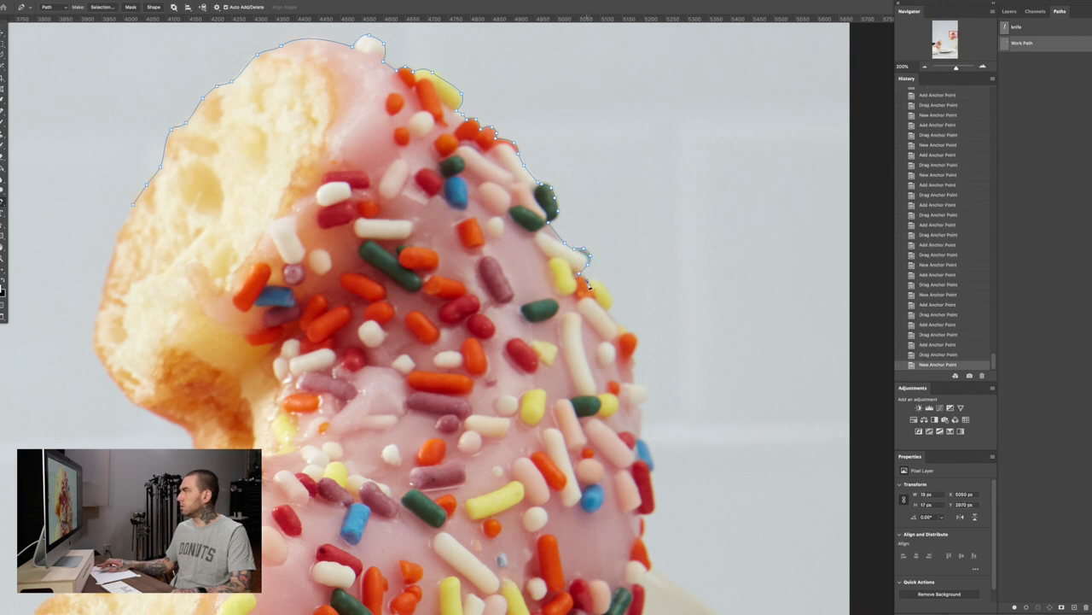
# Trace the path around the outer yellow sprinkle and down to the orange sprinkle on the donut's right edge
pyautogui.moveTo(600, 285); pyautogui.dragTo(618, 309)
pyautogui.click(614, 299)
pyautogui.click(630, 338)
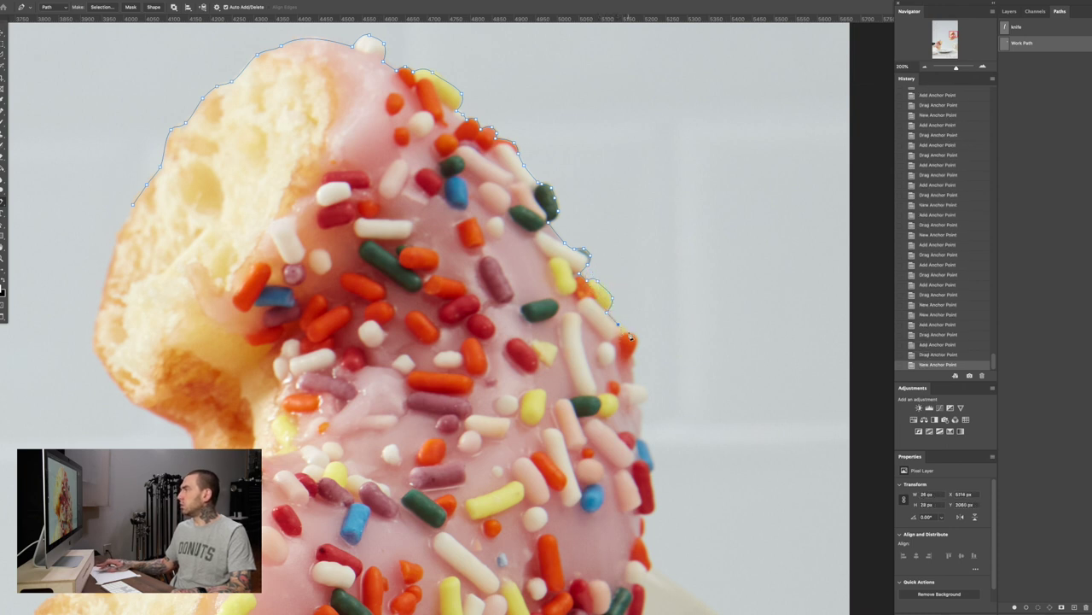
pyautogui.click(628, 335)
pyautogui.click(636, 339)
# Carry the path around the orange and pale sprinkles and down the icing edge to the blue sprinkle, adjusting the curves
pyautogui.moveTo(638, 340); pyautogui.dragTo(634, 363)
pyautogui.click(630, 370)
pyautogui.click(636, 388)
pyautogui.moveTo(631, 371); pyautogui.dragTo(612, 344)
pyautogui.click(639, 408)
pyautogui.click(636, 395)
pyautogui.click(613, 316)
pyautogui.moveTo(612, 317); pyautogui.dragTo(614, 325)
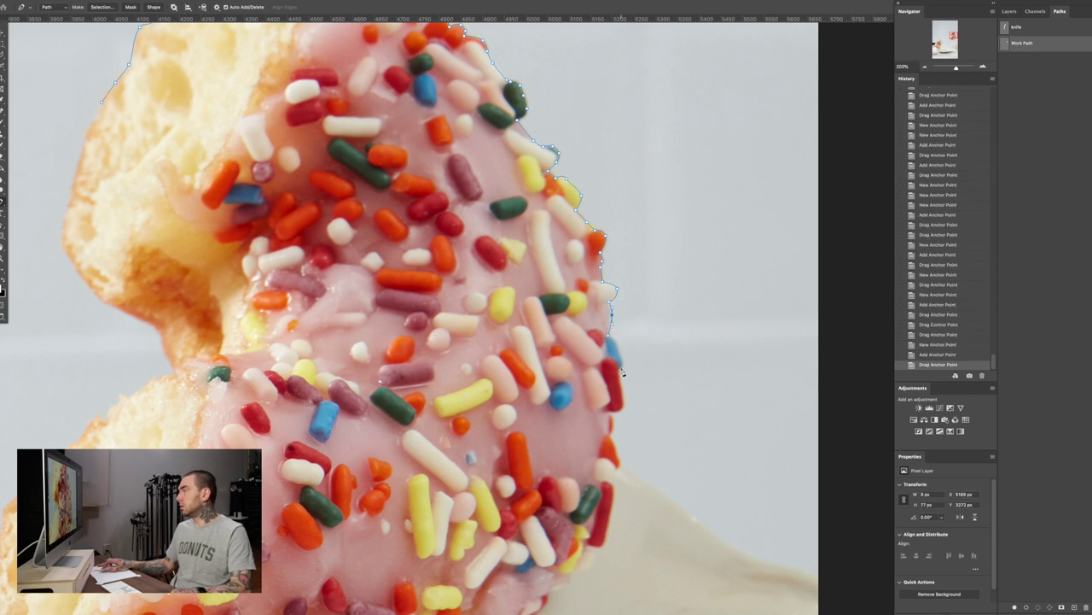
# Trace the path around the blue sprinkle and along the dark red sprinkle beneath it on the donut's right edge
pyautogui.click(619, 366)
pyautogui.click(618, 346)
pyautogui.moveTo(618, 345); pyautogui.dragTo(625, 362)
pyautogui.click(623, 366)
pyautogui.moveTo(627, 358); pyautogui.dragTo(616, 280)
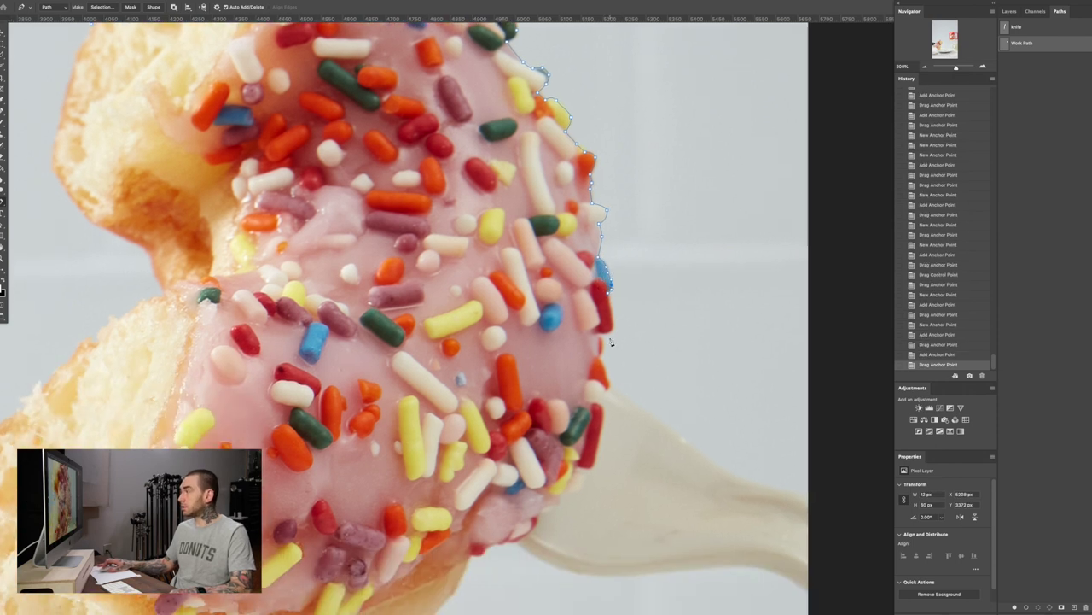
pyautogui.click(614, 328)
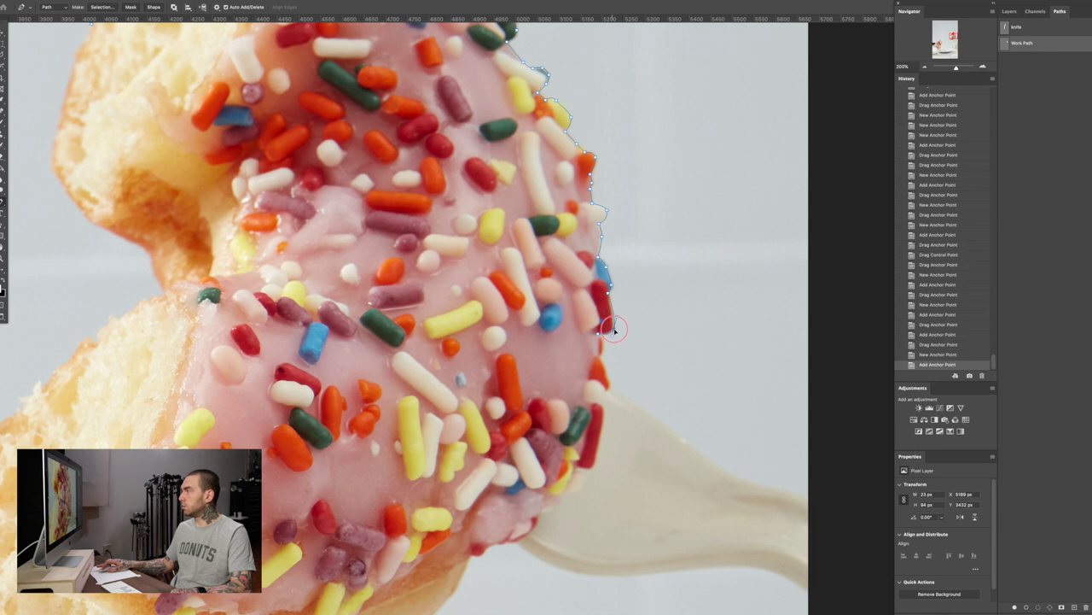
# Continue the pen path around the dark red sprinkle and the small sprinkle beneath it on the donut's right edge
pyautogui.moveTo(612, 330); pyautogui.dragTo(610, 339)
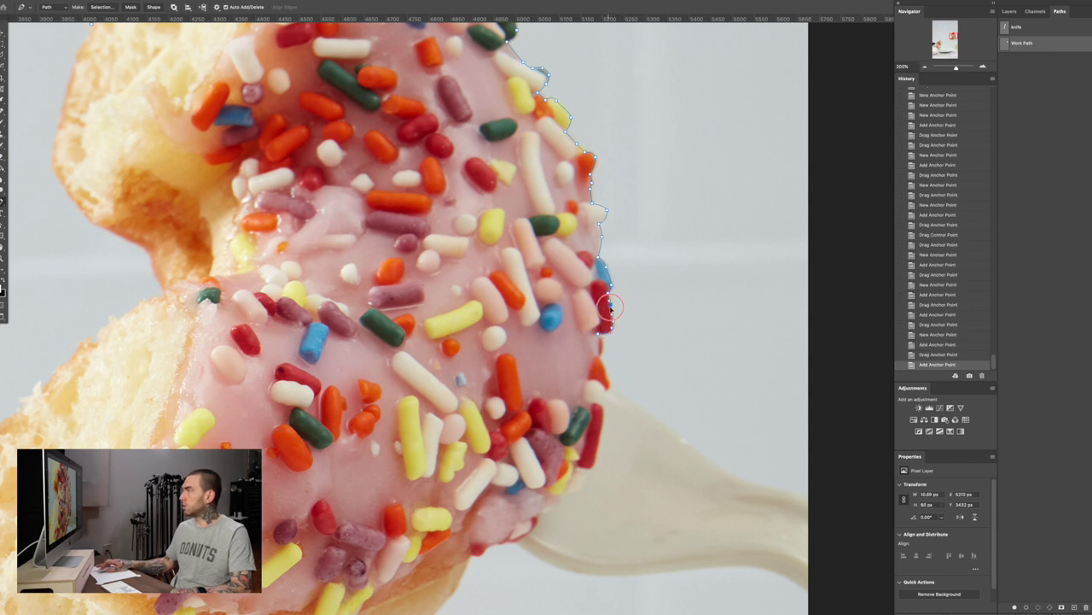
pyautogui.moveTo(601, 332); pyautogui.dragTo(602, 338)
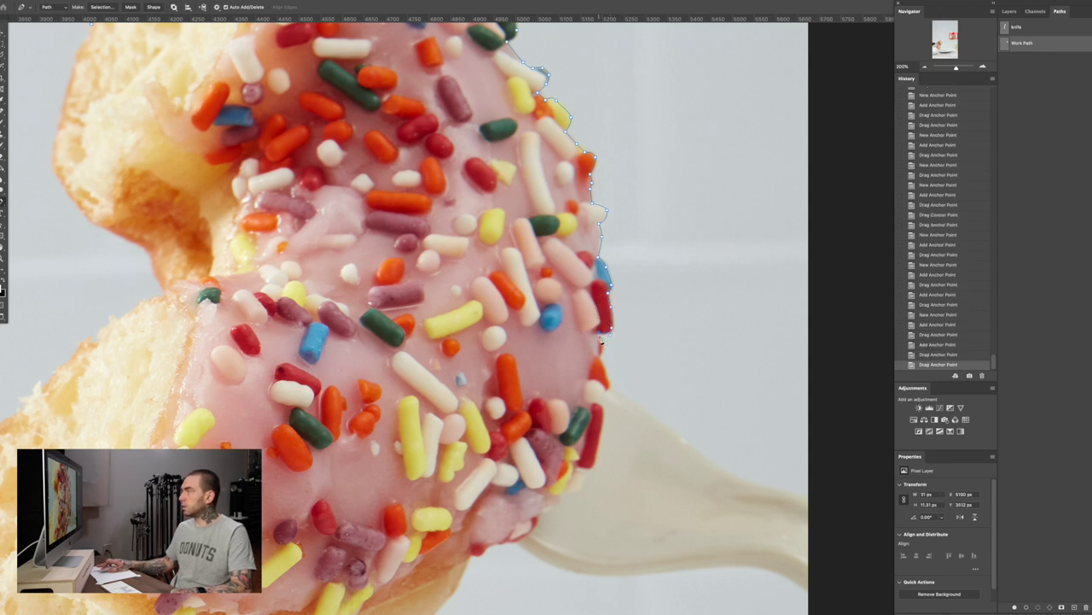
pyautogui.click(599, 336)
pyautogui.click(601, 356)
pyautogui.click(600, 344)
pyautogui.moveTo(600, 345); pyautogui.dragTo(603, 345)
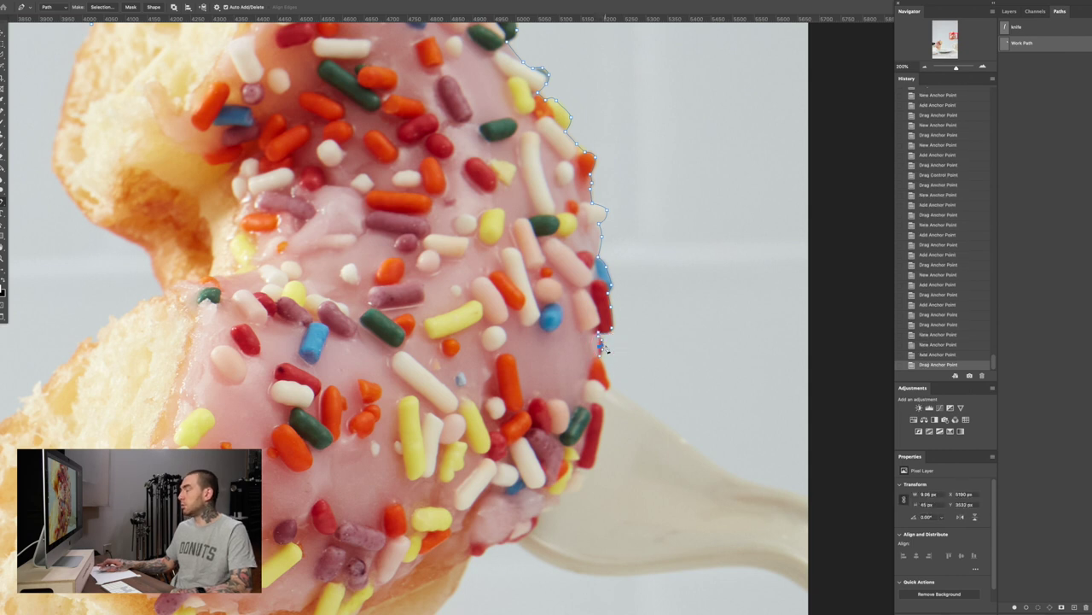
# Extend the path around the orange sprinkle and the white sprinkle just above the fork
pyautogui.click(606, 390)
pyautogui.click(604, 374)
pyautogui.moveTo(604, 374); pyautogui.dragTo(611, 387)
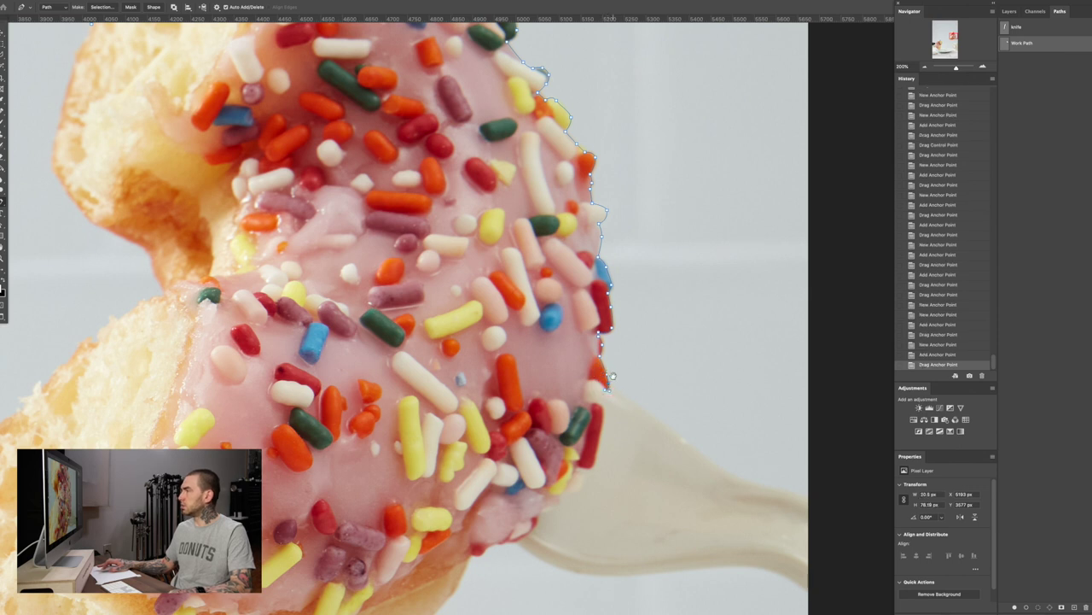
pyautogui.scroll(-5, 609, 385)
pyautogui.click(579, 322)
pyautogui.click(586, 316)
pyautogui.moveTo(586, 317); pyautogui.dragTo(588, 318)
# Outline the long red sprinkle beside the fork, bending the path to its rounded ends
pyautogui.click(561, 385)
pyautogui.click(568, 365)
pyautogui.moveTo(568, 365); pyautogui.dragTo(581, 380)
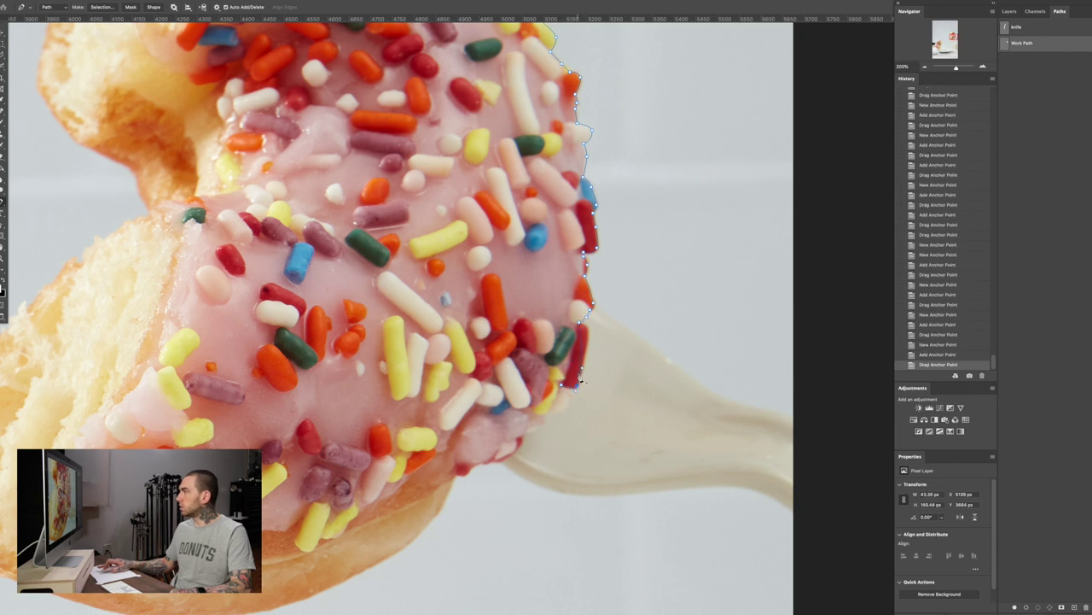
pyautogui.click(581, 340)
pyautogui.hotkey('ctrl', 'z')
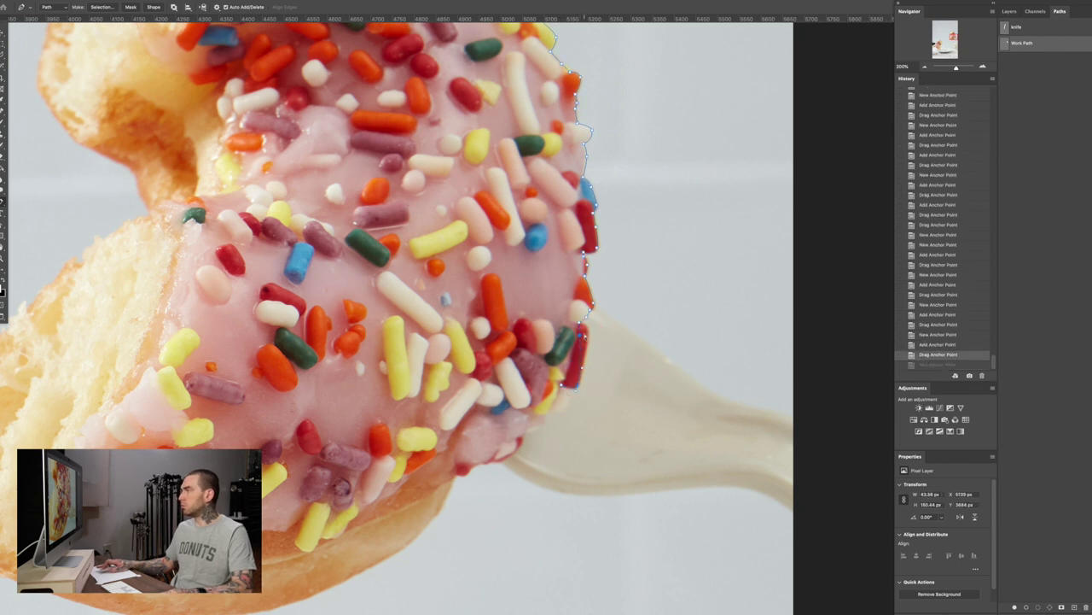
pyautogui.moveTo(581, 337); pyautogui.dragTo(586, 327)
pyautogui.click(586, 336)
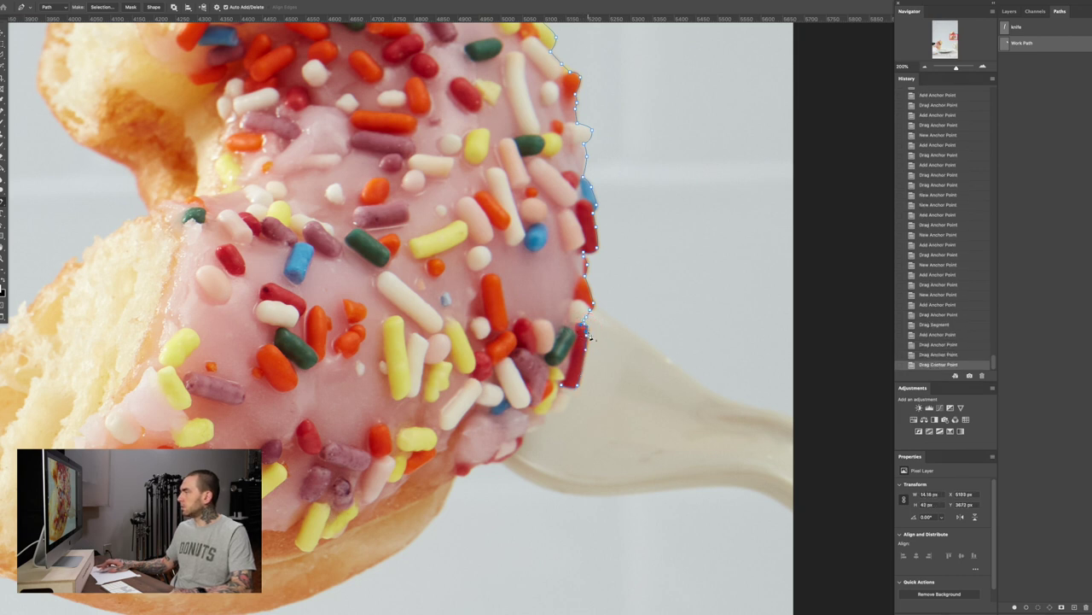
# Trace the path around the yellow and blue sprinkles below the long red sprinkle, along the fork's edge
pyautogui.scroll(-2, 554, 350)
pyautogui.hscroll(2, 554, 350)
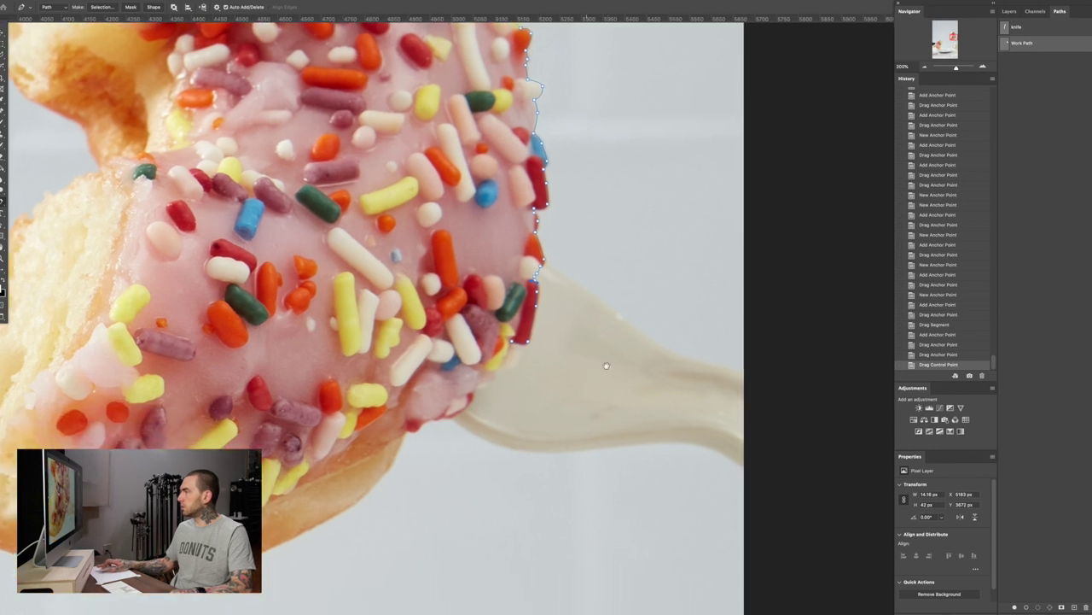
pyautogui.click(491, 366)
pyautogui.click(500, 353)
pyautogui.moveTo(499, 353)
pyautogui.mouseDown()
pyautogui.moveTo(497, 370)
pyautogui.moveTo(511, 348)
pyautogui.moveTo(489, 370)
pyautogui.mouseUp()
pyautogui.click(510, 347)
pyautogui.click(492, 368)
pyautogui.click(482, 367)
pyautogui.click(467, 366)
pyautogui.click(473, 364)
pyautogui.moveTo(472, 365); pyautogui.dragTo(475, 365)
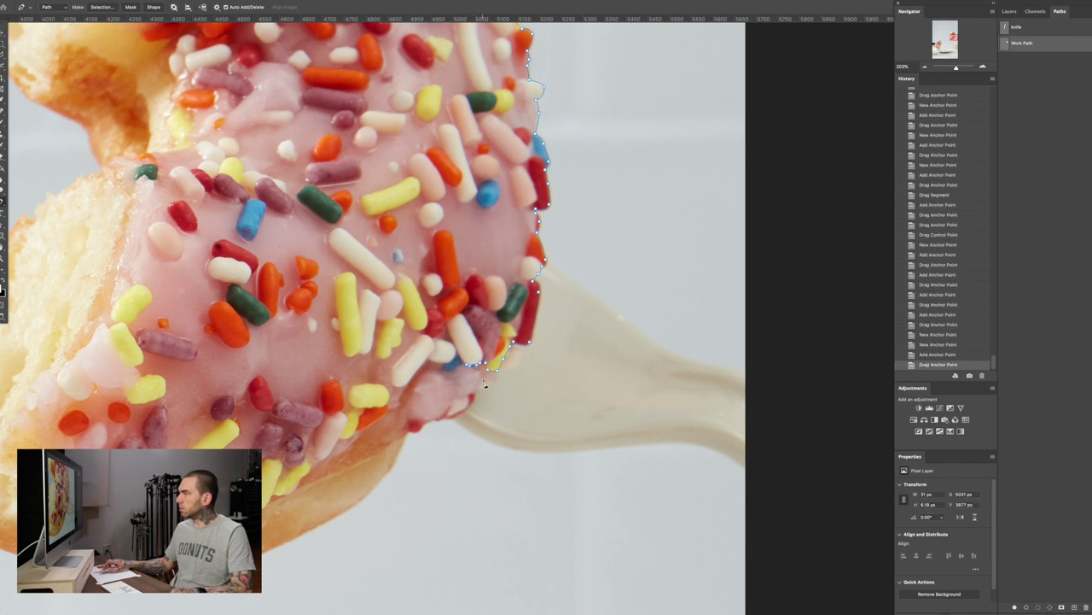
# Trace the bulge of pink icing over the fork down to the red sprinkle at the icing's lower end
pyautogui.click(408, 432)
pyautogui.click(430, 407)
pyautogui.moveTo(430, 407); pyautogui.dragTo(465, 417)
pyautogui.click(435, 410)
pyautogui.click(445, 395)
pyautogui.click(468, 389)
pyautogui.click(468, 396)
pyautogui.click(457, 417)
pyautogui.click(461, 413)
pyautogui.press('super+z')
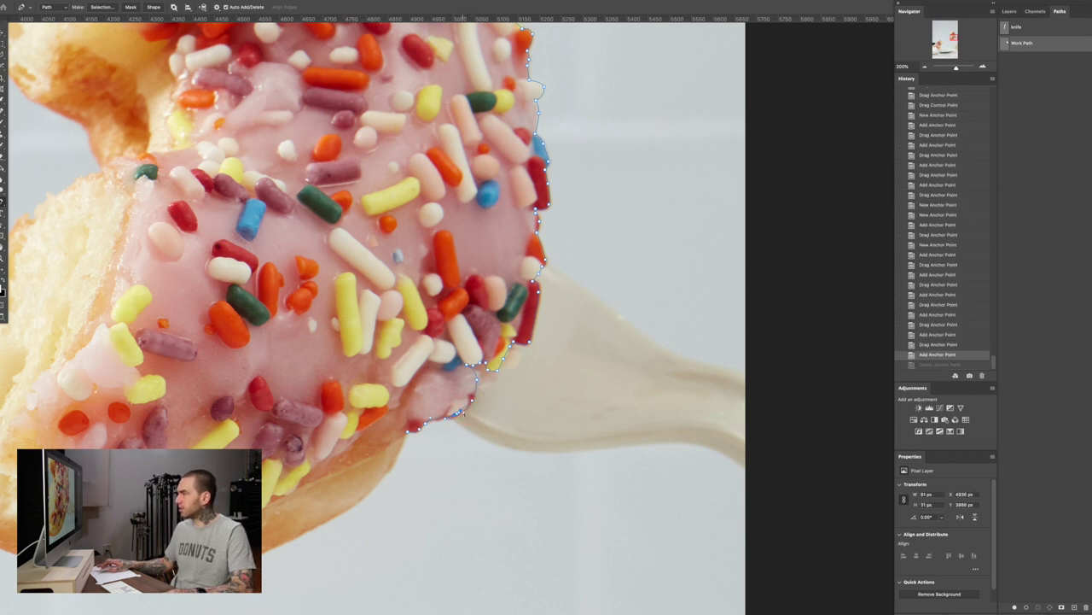
pyautogui.moveTo(461, 413); pyautogui.dragTo(480, 383)
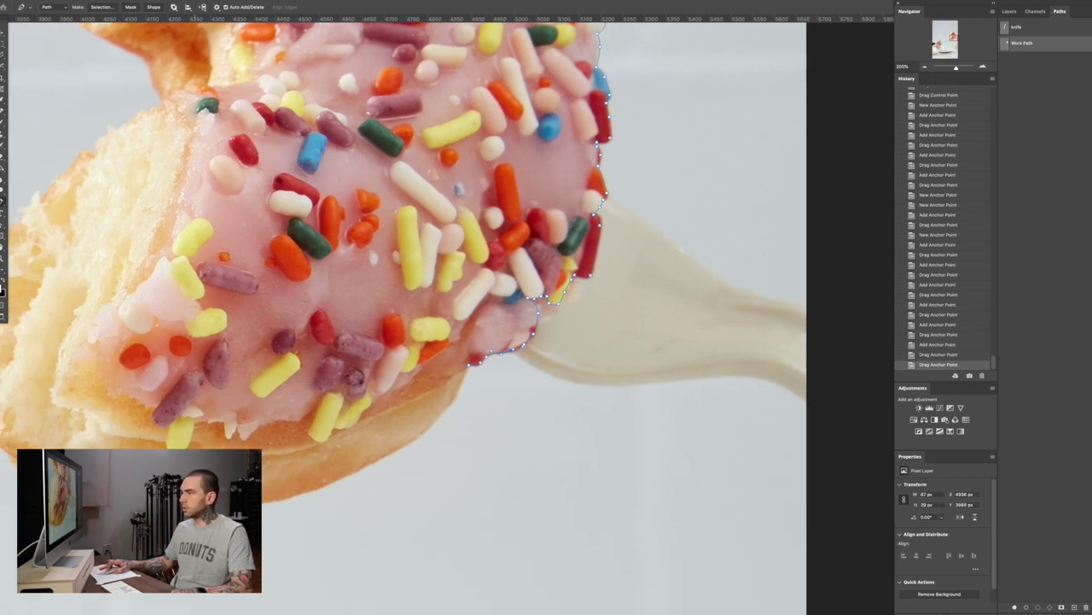
# Trace the donut's curved underside from the icing's lower end to the bottom of the dough
pyautogui.click(196, 506)
pyautogui.click(326, 437)
pyautogui.moveTo(326, 437); pyautogui.dragTo(433, 430)
pyautogui.click(459, 388)
pyautogui.moveTo(460, 388); pyautogui.dragTo(459, 391)
pyautogui.moveTo(363, 449); pyautogui.dragTo(434, 381)
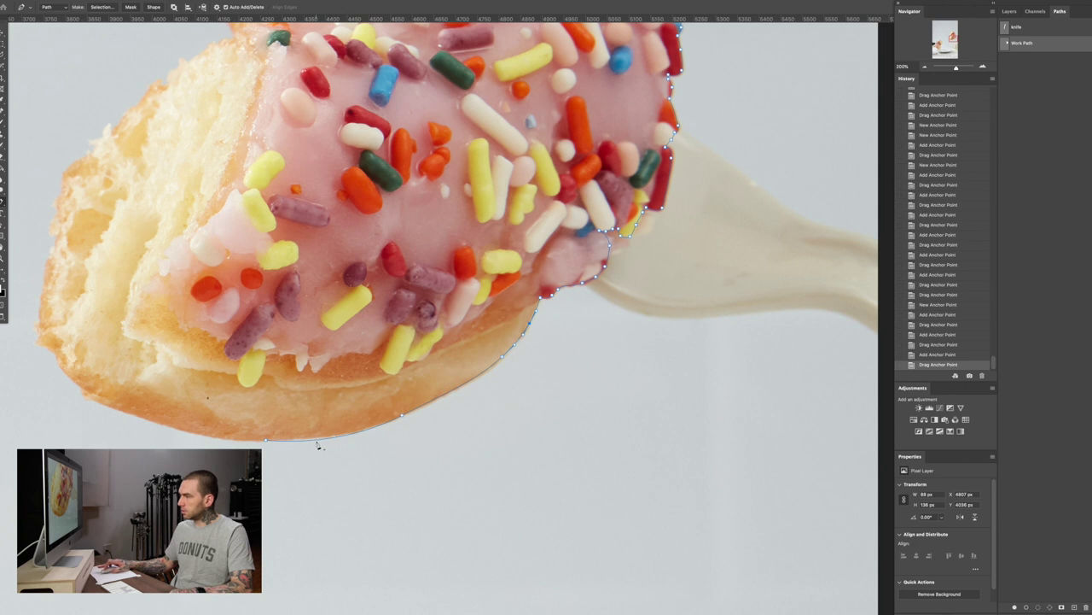
pyautogui.moveTo(316, 443); pyautogui.dragTo(313, 439)
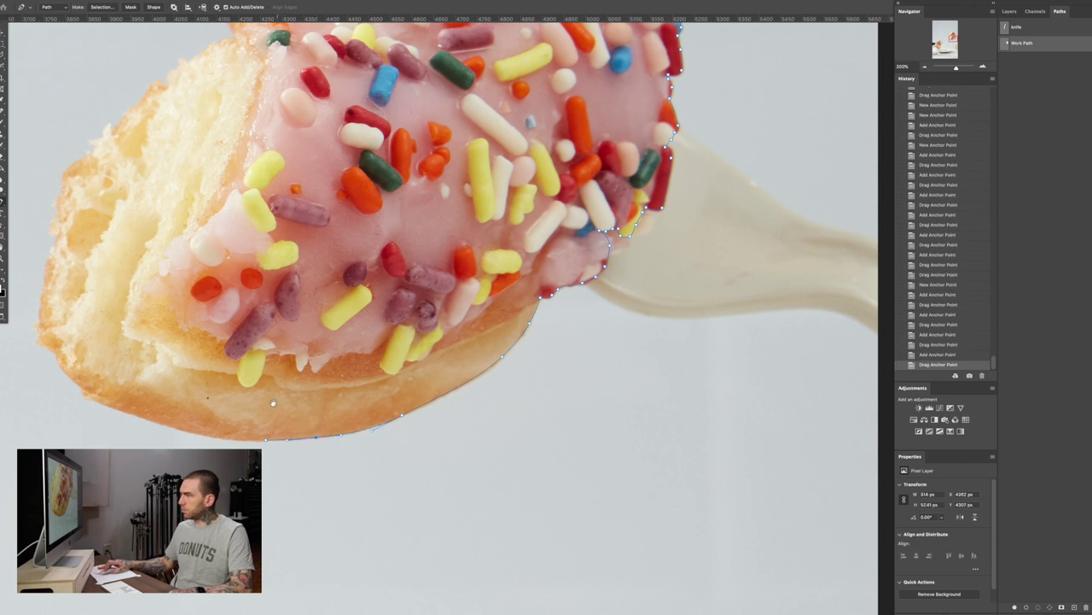
# Extend the path along the bottom crust to the donut's lower-left corner and fit the curve to it
pyautogui.scroll(2, 313, 439)
pyautogui.hscroll(-3, 313, 438)
pyautogui.click(210, 415)
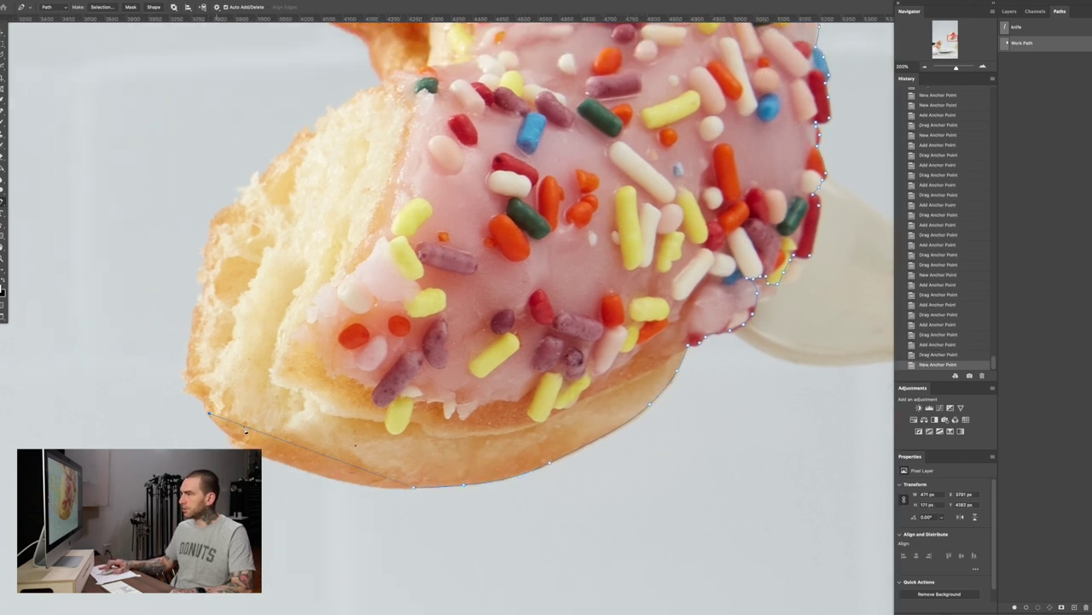
pyautogui.moveTo(276, 441); pyautogui.dragTo(356, 483)
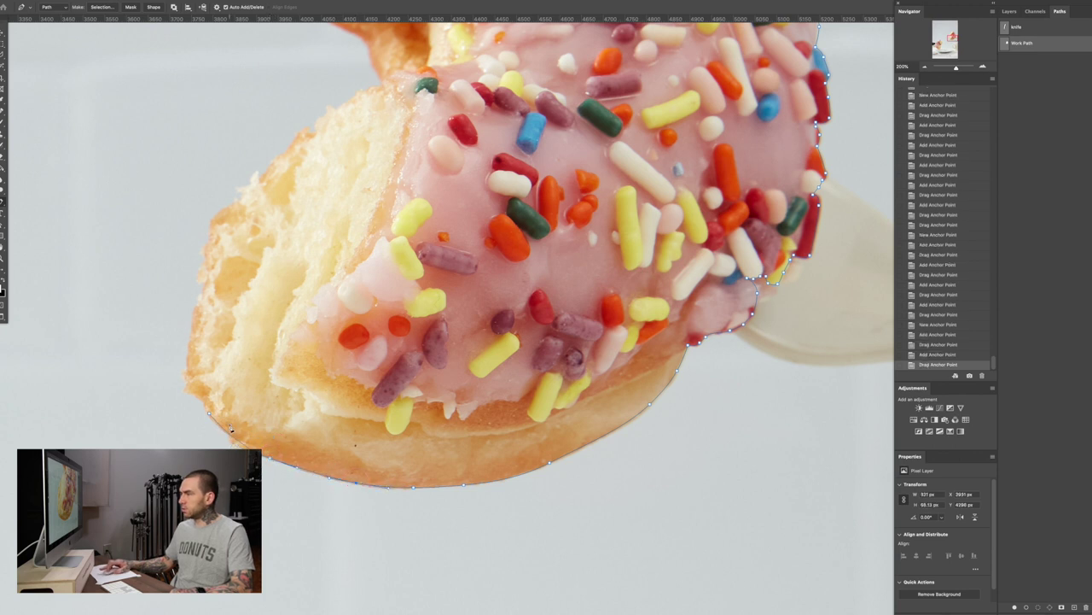
pyautogui.moveTo(217, 425); pyautogui.dragTo(240, 444)
pyautogui.moveTo(286, 386); pyautogui.dragTo(365, 453)
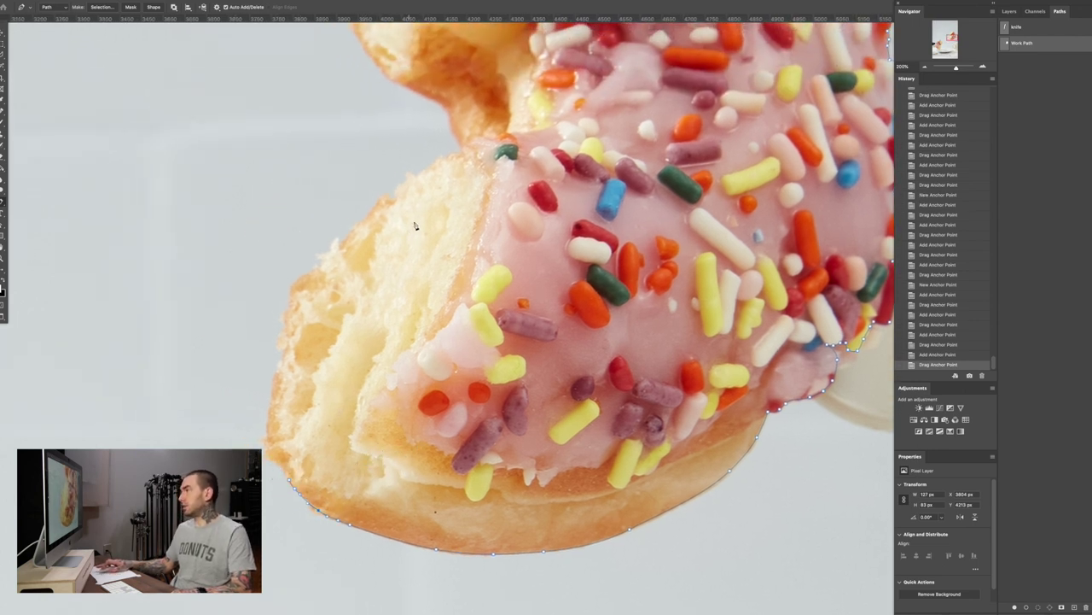
# Run the path up to the top of the lower torn dough and bend it along the left crust
pyautogui.click(459, 155)
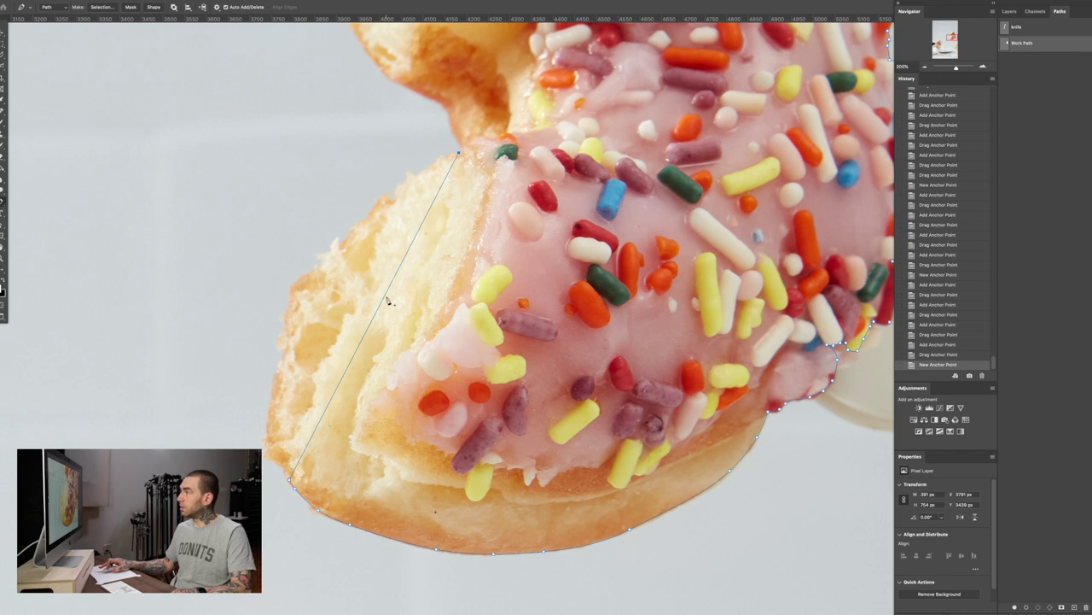
pyautogui.moveTo(386, 298); pyautogui.dragTo(296, 290)
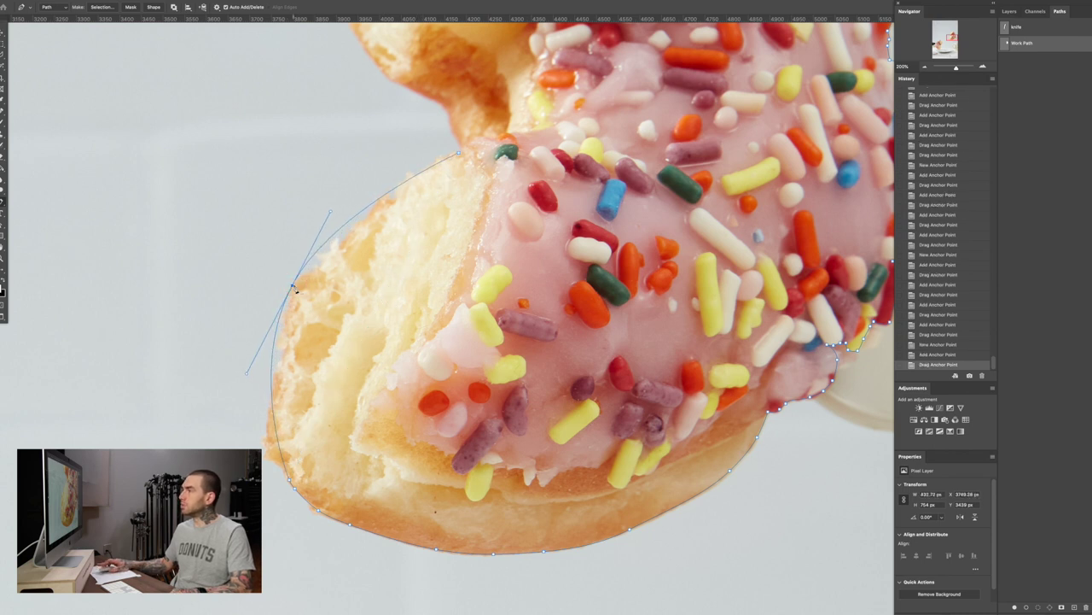
pyautogui.moveTo(276, 442); pyautogui.dragTo(264, 442)
pyautogui.moveTo(276, 460); pyautogui.dragTo(263, 439)
pyautogui.moveTo(268, 356); pyautogui.dragTo(283, 355)
pyautogui.moveTo(276, 384); pyautogui.dragTo(272, 384)
# Add and shift anchor points so the path follows the jagged torn edge of the lower dough section
pyautogui.moveTo(309, 257); pyautogui.dragTo(319, 266)
pyautogui.moveTo(379, 191); pyautogui.dragTo(382, 195)
pyautogui.moveTo(361, 212); pyautogui.dragTo(353, 226)
pyautogui.moveTo(338, 237); pyautogui.dragTo(319, 254)
pyautogui.moveTo(290, 303); pyautogui.dragTo(288, 304)
pyautogui.moveTo(282, 345); pyautogui.dragTo(284, 325)
pyautogui.moveTo(286, 316); pyautogui.dragTo(281, 317)
pyautogui.moveTo(308, 270); pyautogui.dragTo(312, 272)
pyautogui.moveTo(395, 187)
pyautogui.mouseDown()
pyautogui.moveTo(395, 198)
pyautogui.moveTo(408, 170)
pyautogui.mouseUp()
pyautogui.moveTo(416, 170); pyautogui.dragTo(439, 159)
pyautogui.moveTo(402, 184); pyautogui.dragTo(404, 181)
pyautogui.moveTo(398, 190); pyautogui.dragTo(385, 196)
pyautogui.moveTo(389, 195); pyautogui.dragTo(396, 240)
pyautogui.click(391, 236)
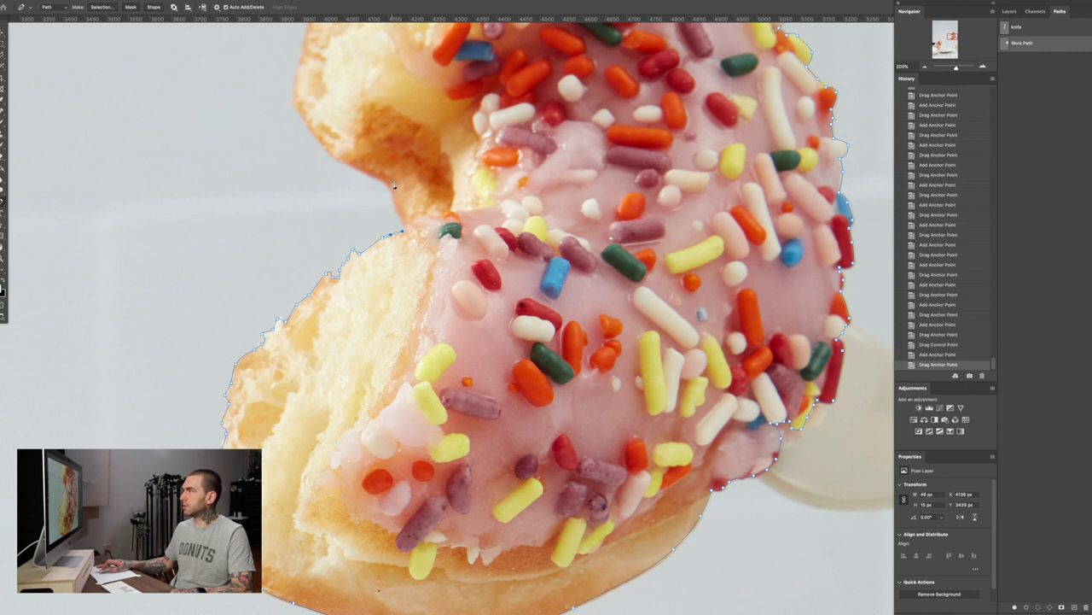
# Trace the underside of the upper dough section into the notch between the two torn sections
pyautogui.click(348, 164)
pyautogui.click(361, 181)
pyautogui.moveTo(361, 181)
pyautogui.mouseDown()
pyautogui.moveTo(391, 183)
pyautogui.moveTo(368, 174)
pyautogui.mouseUp()
pyautogui.click(369, 176)
pyautogui.click(398, 207)
pyautogui.moveTo(397, 207); pyautogui.dragTo(474, 282)
pyautogui.click(401, 224)
# Trace the rounded lower-left crust of the upper dough section and fit the curve to its edge
pyautogui.scroll(2, 474, 281)
pyautogui.click(373, 164)
pyautogui.click(386, 194)
pyautogui.moveTo(386, 194); pyautogui.dragTo(368, 208)
pyautogui.click(385, 230)
pyautogui.moveTo(384, 231); pyautogui.dragTo(382, 231)
pyautogui.moveTo(385, 179); pyautogui.dragTo(372, 258)
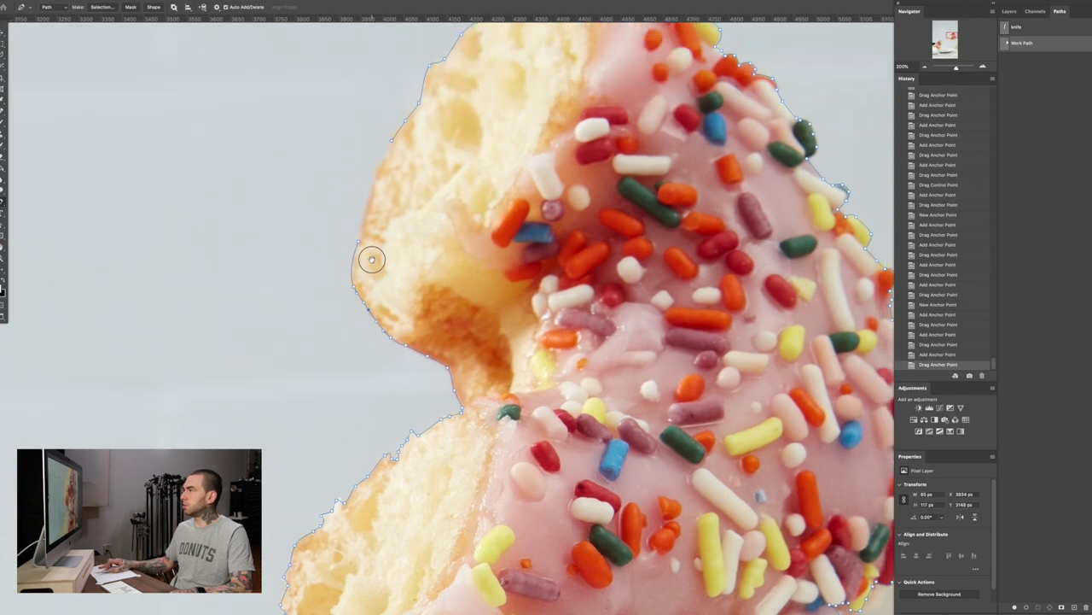
# Continue the path up the left edge of the upper dough section, fitting it to the crust
pyautogui.click(392, 141)
pyautogui.click(381, 174)
pyautogui.moveTo(382, 174); pyautogui.dragTo(378, 172)
pyautogui.moveTo(362, 221); pyautogui.dragTo(392, 144)
pyautogui.click(384, 159)
# Adjust the last anchor points on the upper-left crust and close the path at its starting point
pyautogui.click(392, 145)
pyautogui.click(393, 145)
pyautogui.hotkey('ctrl', 'z')
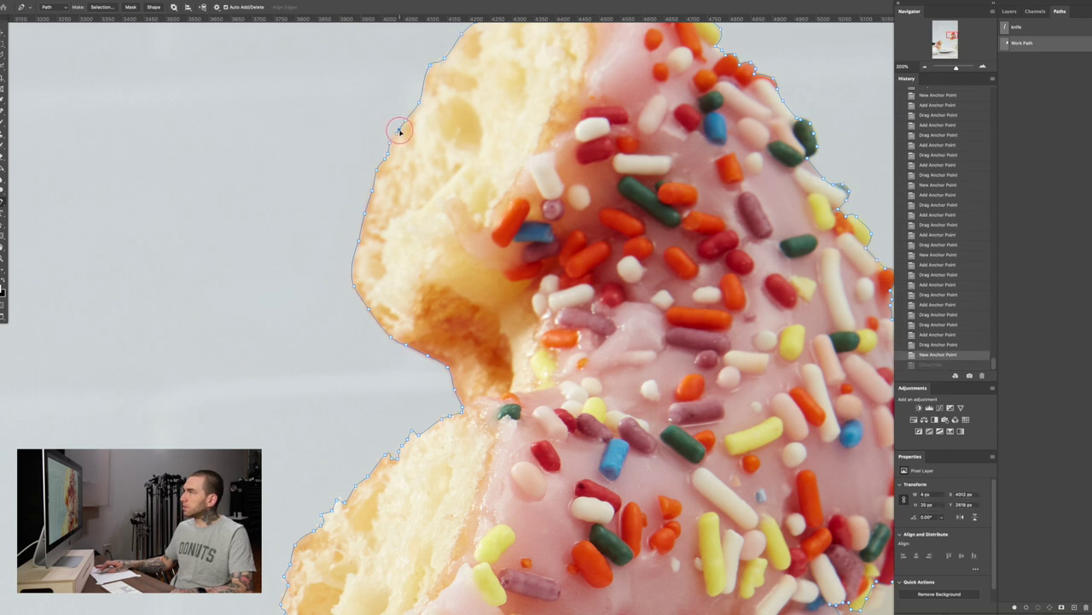
pyautogui.moveTo(399, 129); pyautogui.dragTo(395, 139)
pyautogui.click(394, 140)
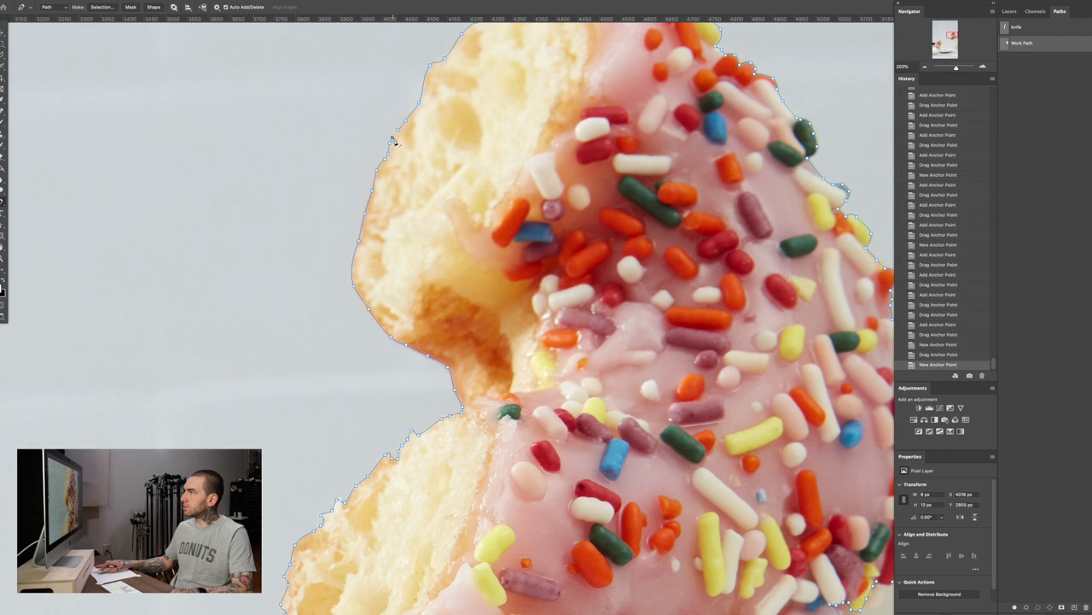
pyautogui.click(396, 137)
# Save the work path under the name right_donut
pyautogui.moveTo(471, 179); pyautogui.dragTo(363, 182)
pyautogui.press('super+minus')
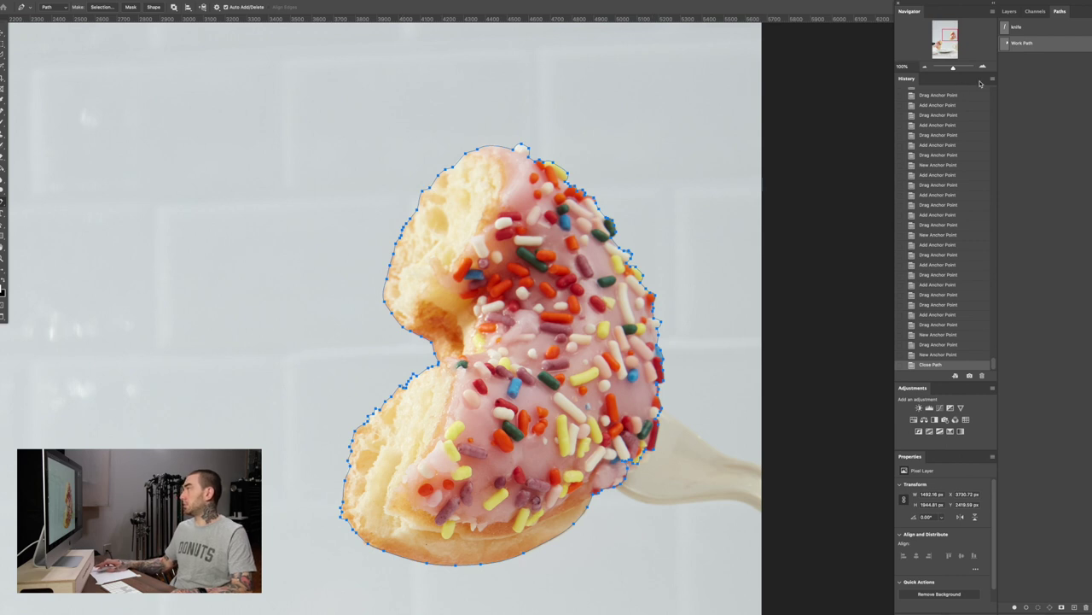
pyautogui.doubleClick(1016, 43)
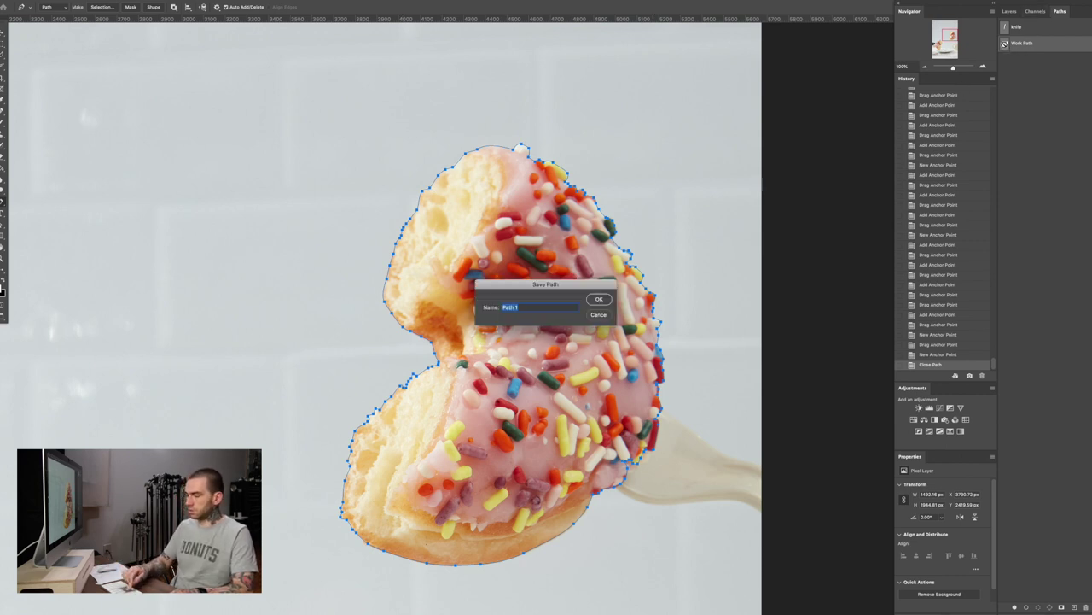
pyautogui.write('righ')
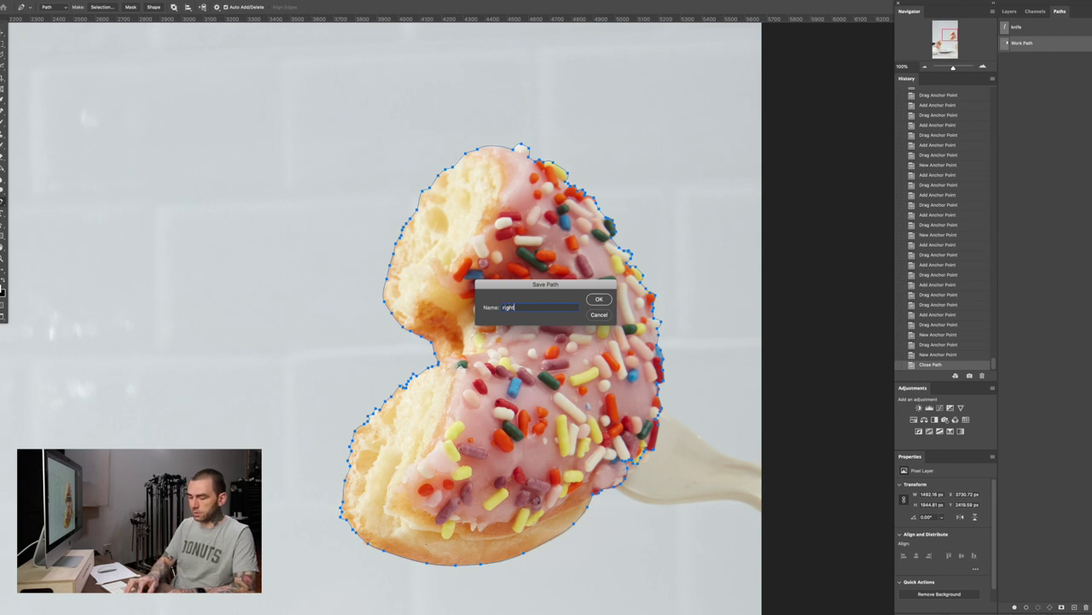
pyautogui.write('t_donut')
pyautogui.press('Return')
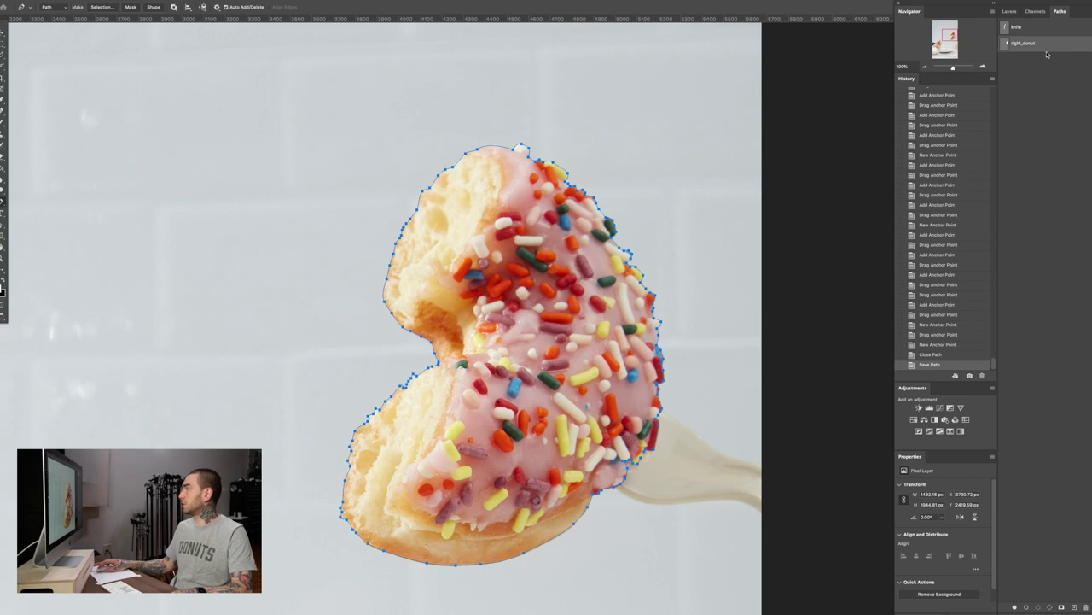
# Load the right_donut path as a selection and return to the layer list
pyautogui.click(1010, 12)
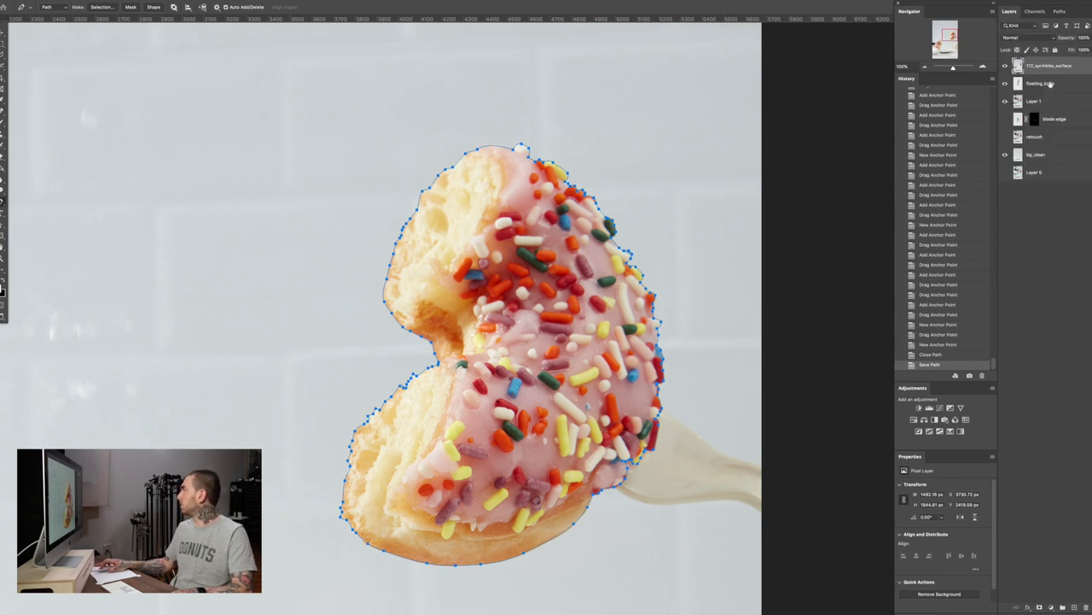
pyautogui.click(1060, 12)
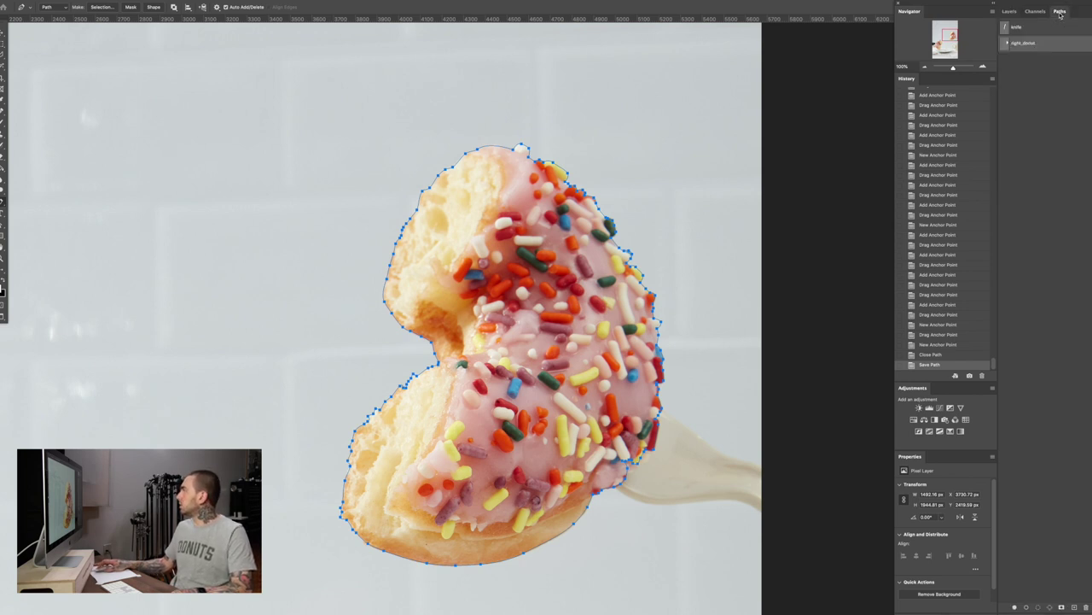
pyautogui.keyDown('ctrl'); pyautogui.click(1010, 41); pyautogui.keyUp('ctrl')
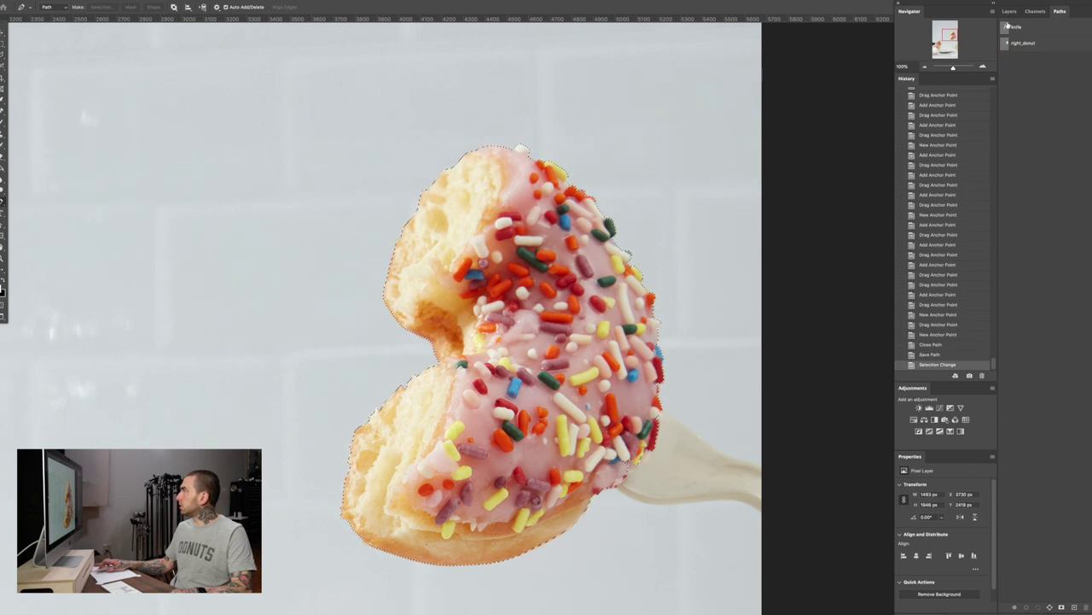
pyautogui.click(1009, 12)
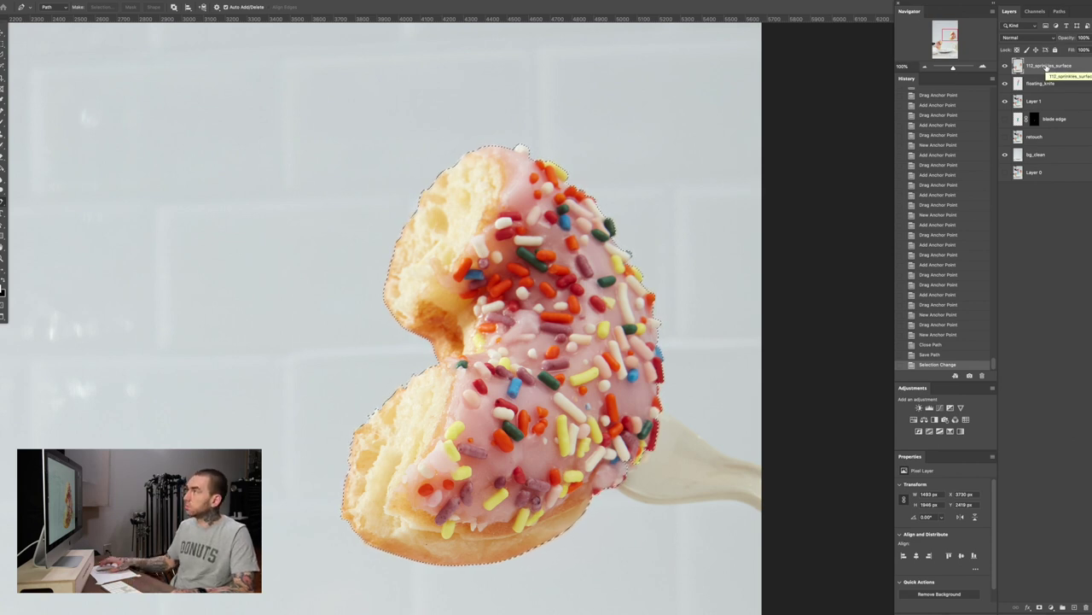
# Feather the donut selection with a radius of 1
pyautogui.scroll(1, 650, 58)
pyautogui.scroll(2, 650, 58)
pyautogui.click(175, 3)
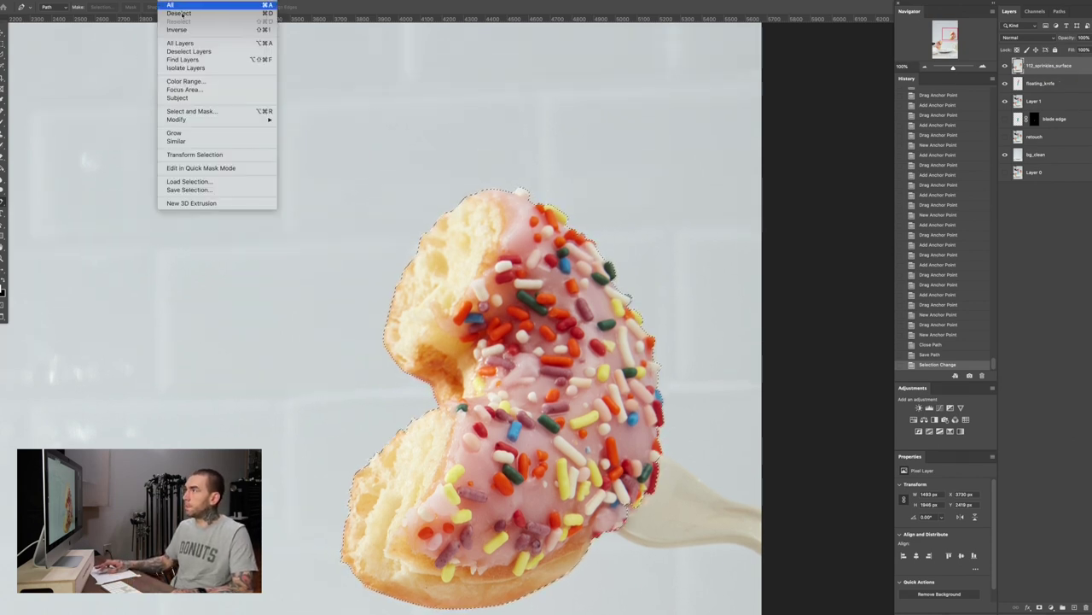
pyautogui.moveTo(251, 121)
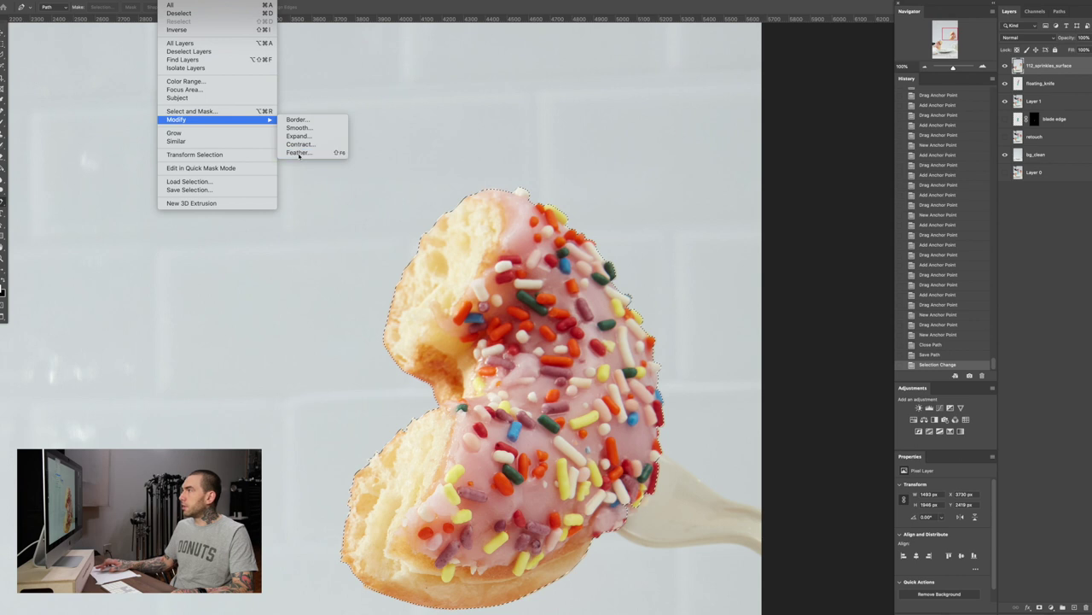
pyautogui.click(298, 156)
pyautogui.scroll(-3, 324, 193)
pyautogui.write('1')
pyautogui.press('Return')
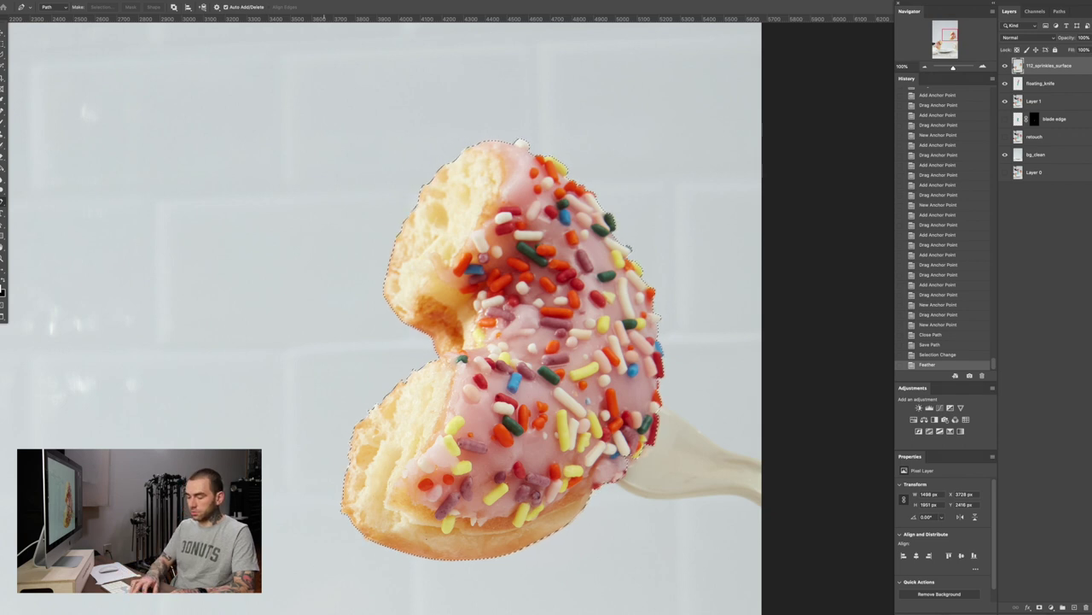
# Copy the selected donut from 112_sprinkles_surface to a new layer and name it right_donut
pyautogui.hotkey('ctrl', 'j')
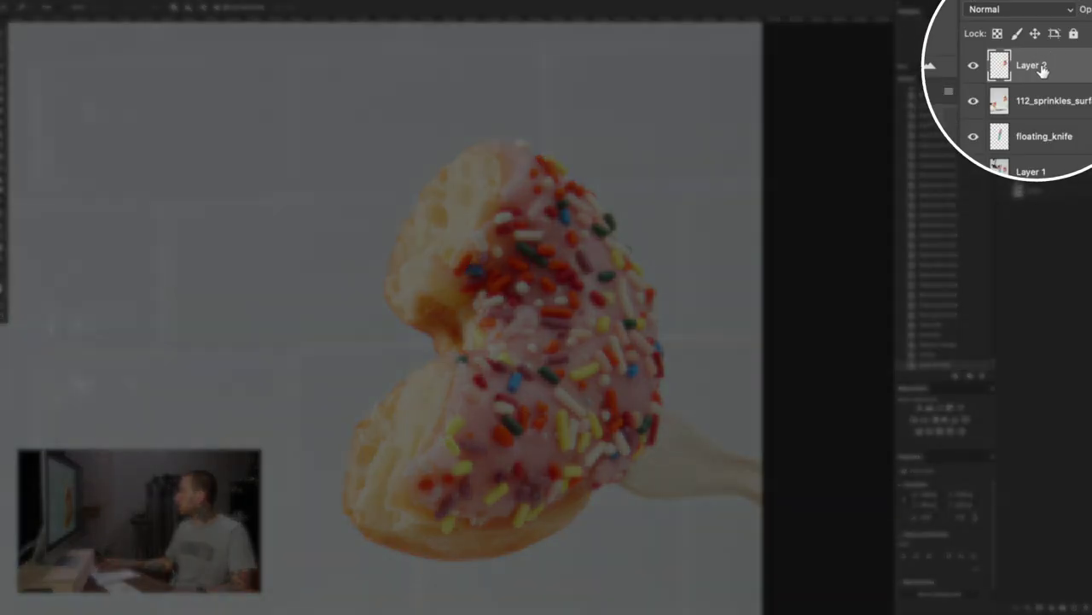
pyautogui.doubleClick(1034, 66)
pyautogui.write('right_donut')
pyautogui.press('Return')
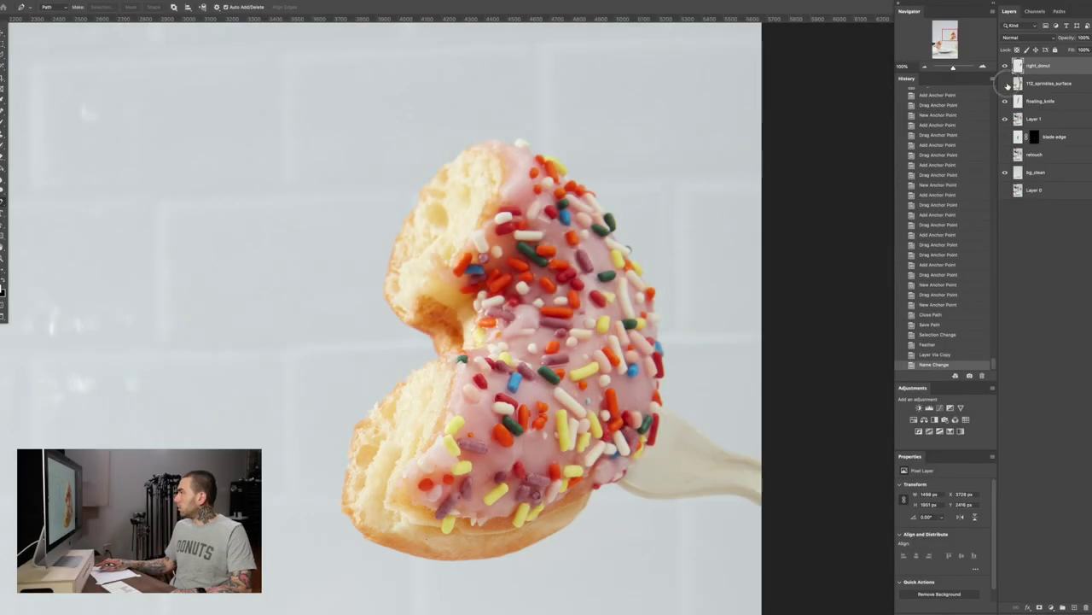
# Hide the 112_sprinkles_surface and Layer 1 layers so the donut cutout sits over the clean background
pyautogui.click(1005, 83)
pyautogui.click(1007, 119)
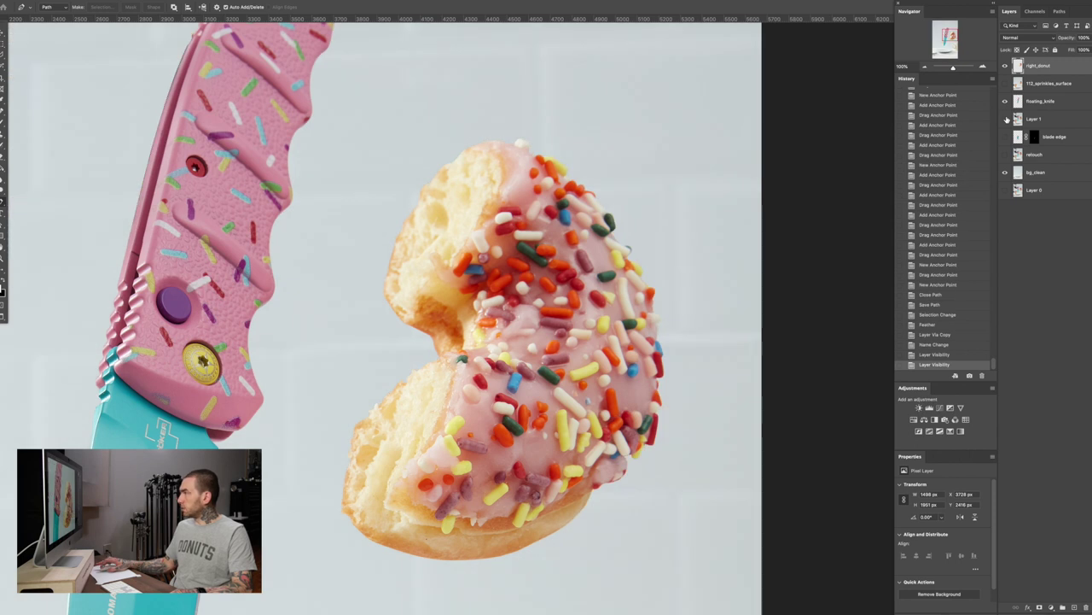
pyautogui.hotkey('ctrl', '0')
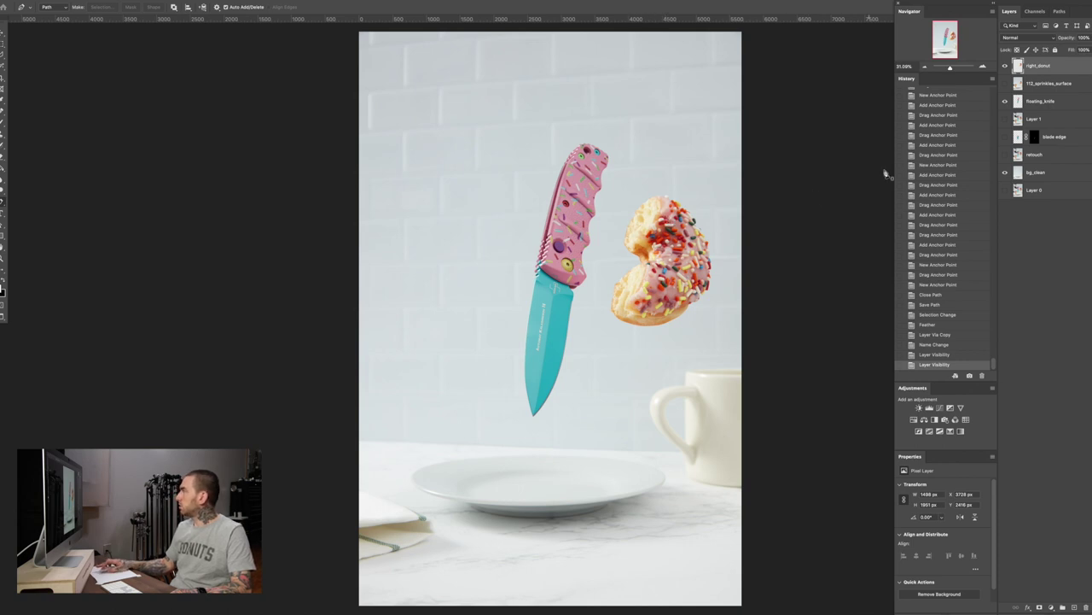
# Add a Curves adjustment layer above right_donut and clip it to that layer
pyautogui.click(1052, 607)
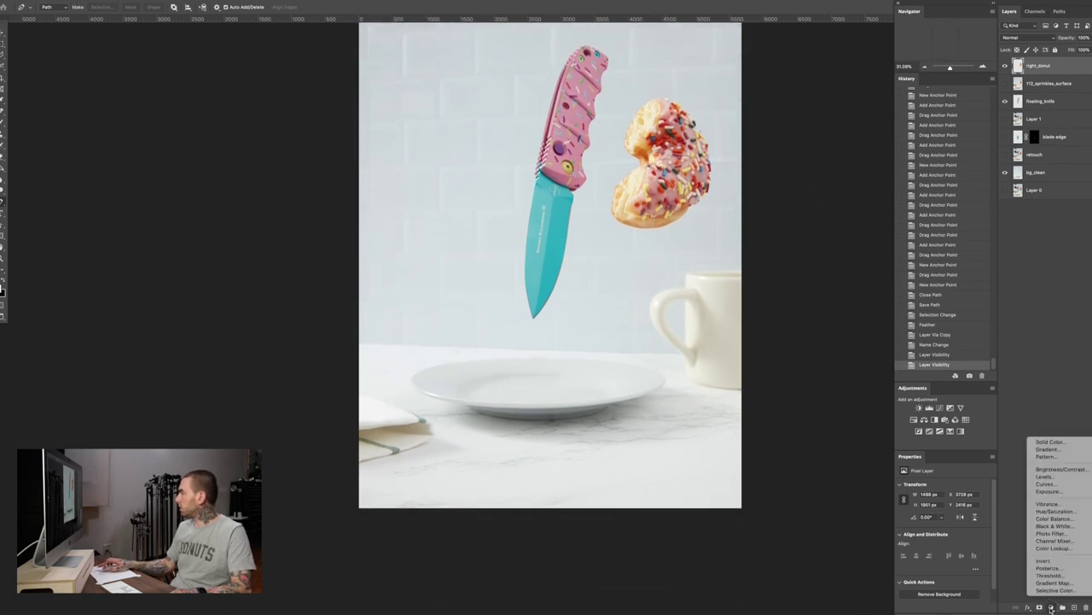
pyautogui.click(1055, 486)
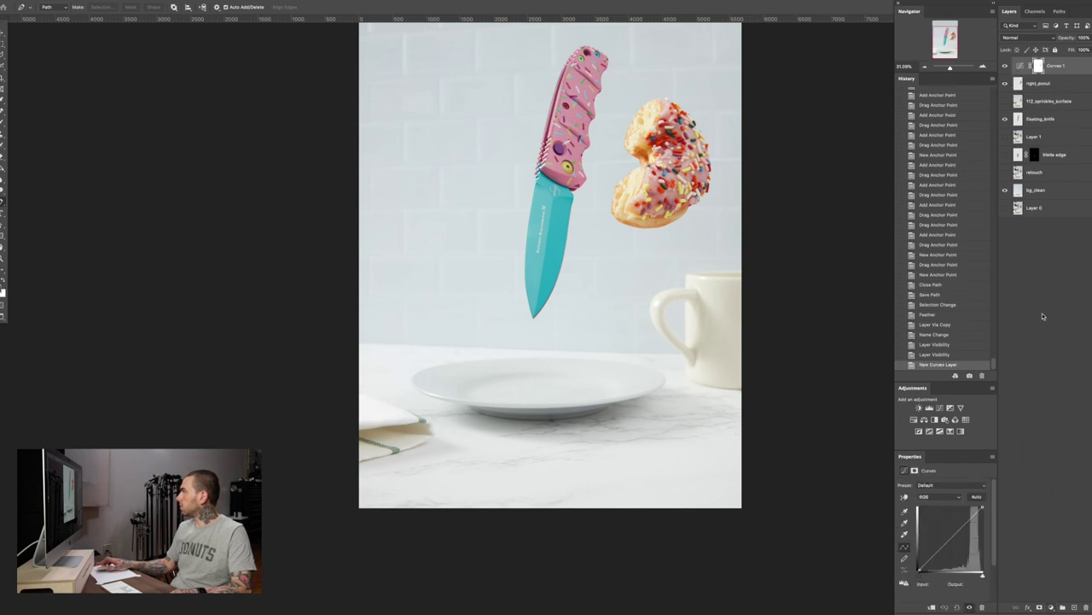
pyautogui.click(932, 607)
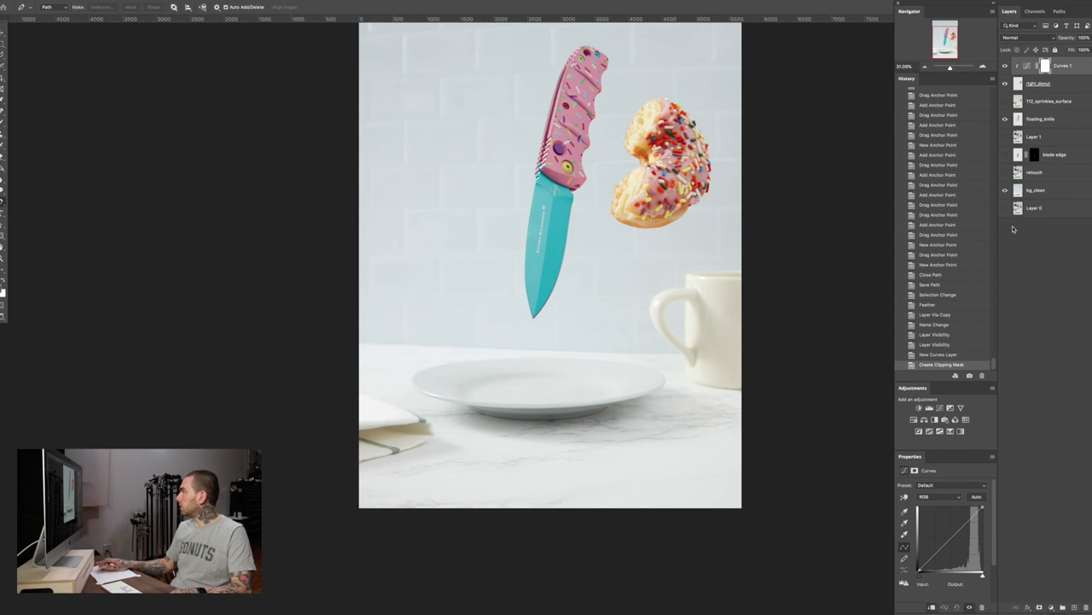
pyautogui.scroll(3, 609, 249)
pyautogui.click(609, 250)
pyautogui.hotkey('ctrl', 'z')
pyautogui.press('space')
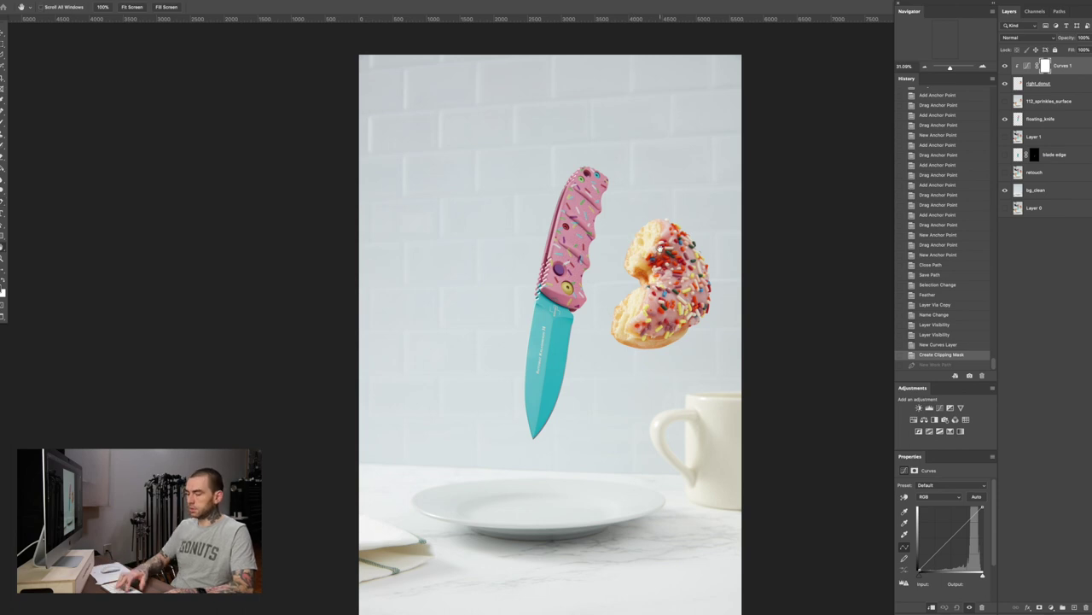
# Darken the right donut's midtones by pulling the RGB curve down at input 134 to output 105
pyautogui.hotkey('ctrl', '1')
pyautogui.moveTo(717, 239); pyautogui.dragTo(410, 268)
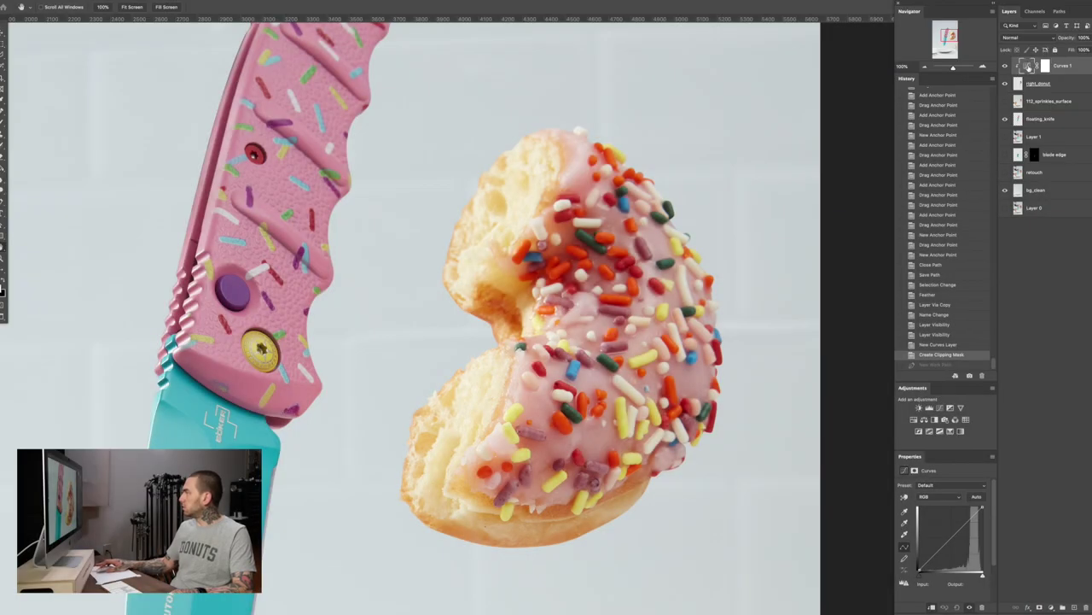
pyautogui.moveTo(950, 539); pyautogui.dragTo(953, 543)
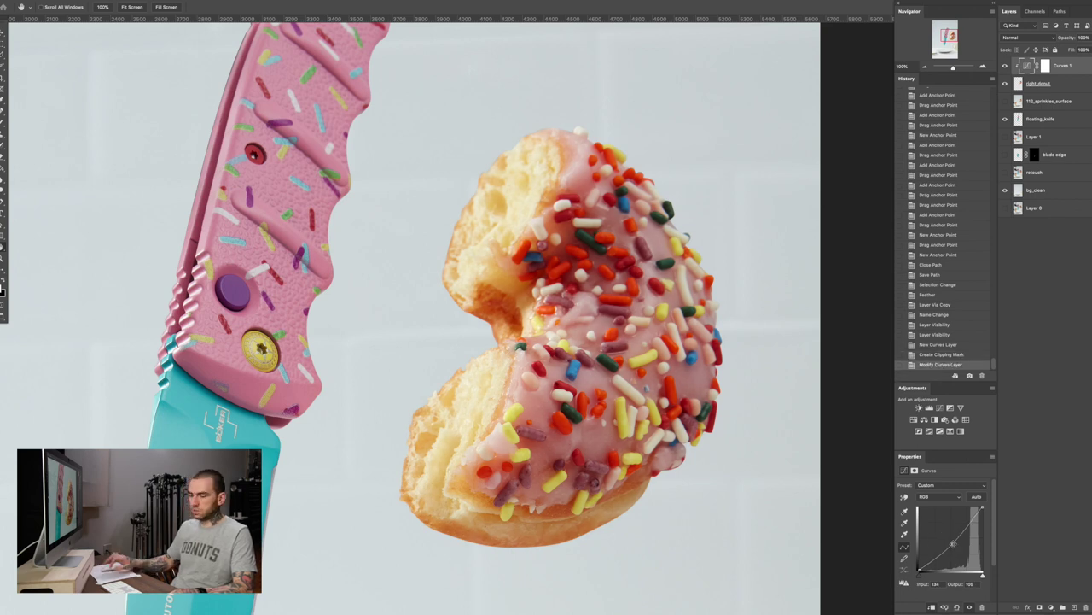
# Fill the Curves 1 layer mask with black to hide the darkening
pyautogui.press('x')
pyautogui.hotkey('alt', 'BackSpace')
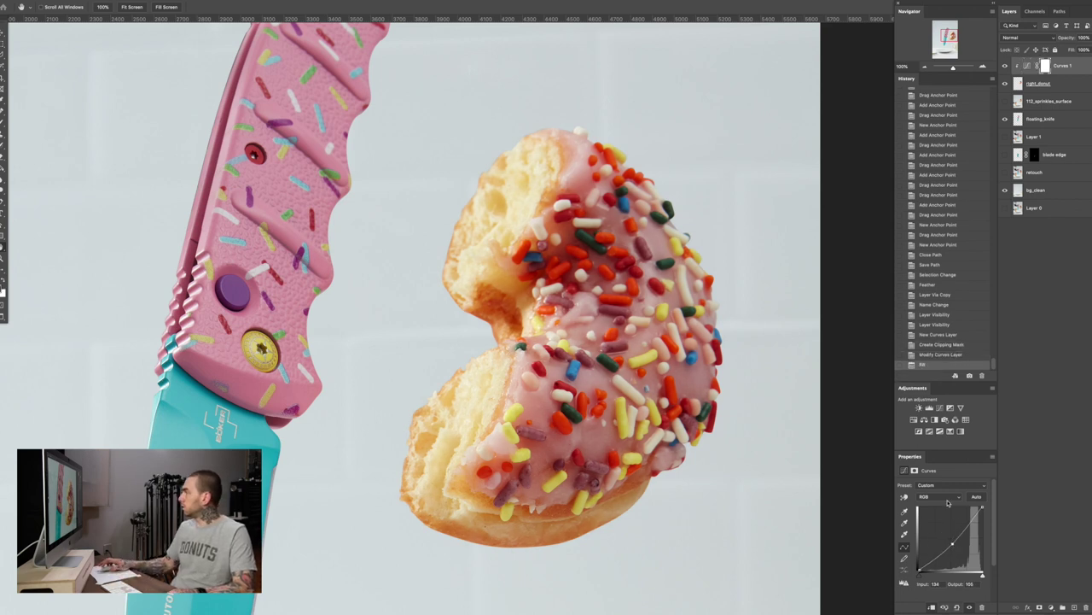
pyautogui.click(1045, 67)
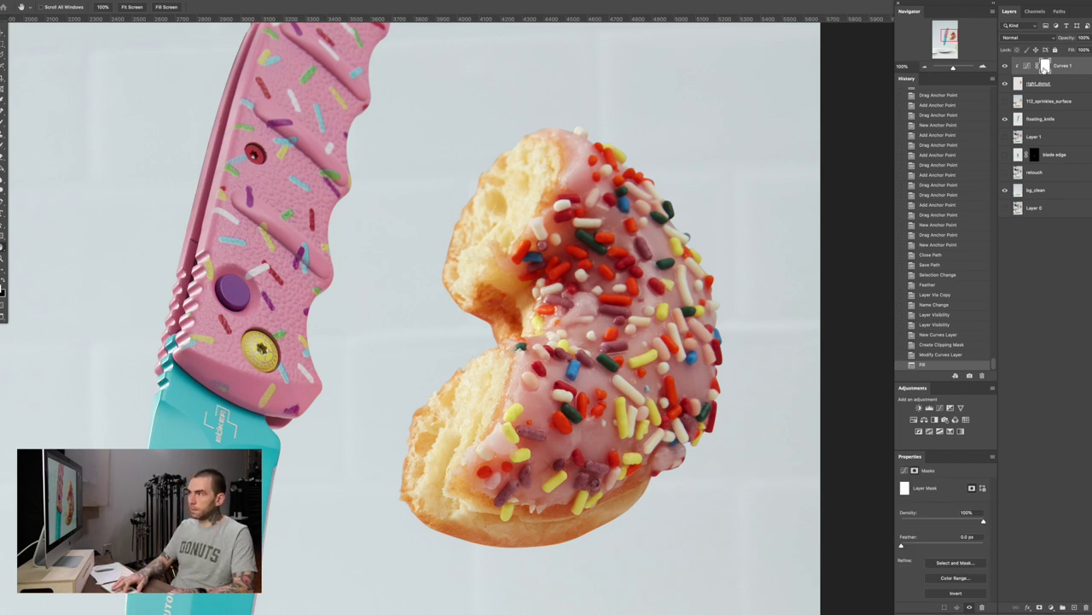
pyautogui.press('b')
pyautogui.hotkey('ctrl', 'BackSpace')
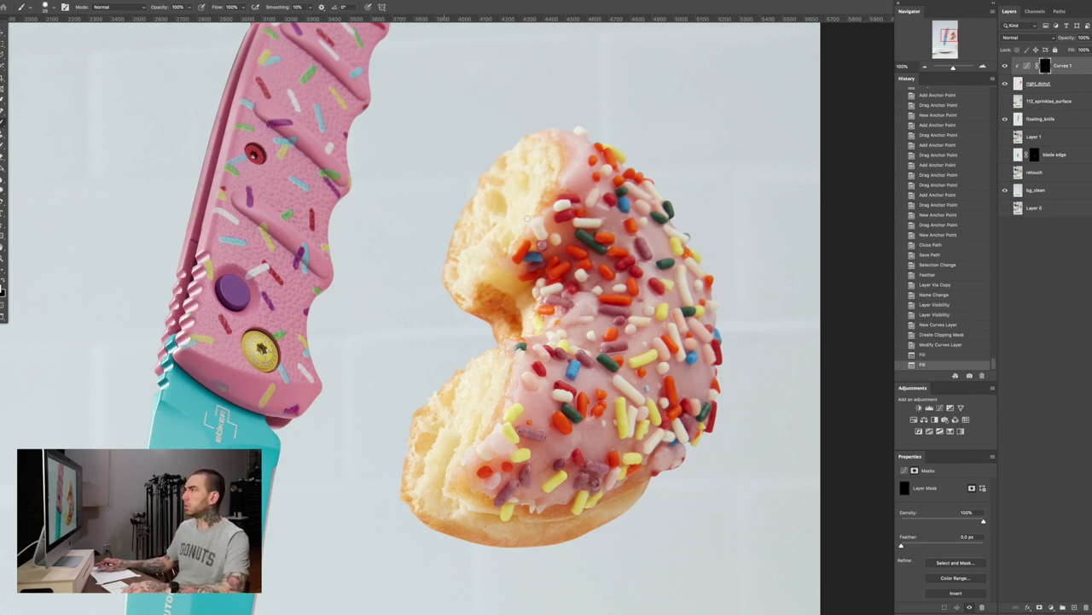
# Enlarge the brush and paint white on the Curves 1 mask over the donut's upper and lower cut bread faces
pyautogui.press(']')
pyautogui.press(']')
pyautogui.press(']')
pyautogui.press(']')
pyautogui.press(']')
pyautogui.press(']')
pyautogui.press(']')
pyautogui.press(']')
pyautogui.press(']')
pyautogui.press(']')
pyautogui.press(']')
pyautogui.press(']')
pyautogui.press(']')
pyautogui.press(']')
pyautogui.press(']')
pyautogui.press('[')
pyautogui.press('[')
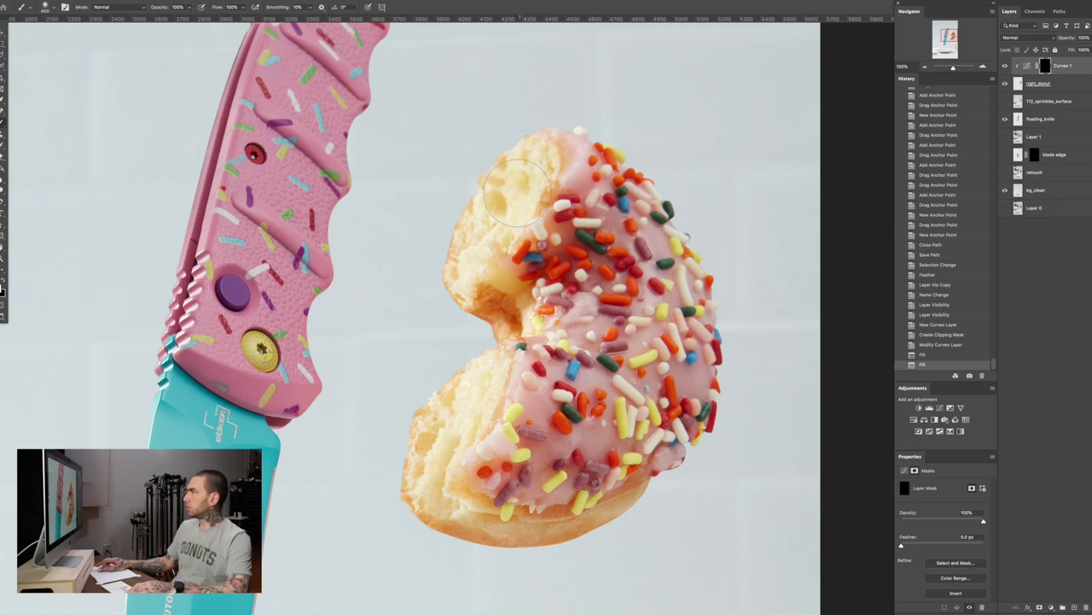
pyautogui.moveTo(493, 226)
pyautogui.mouseDown()
pyautogui.moveTo(450, 273)
pyautogui.moveTo(456, 298)
pyautogui.mouseUp()
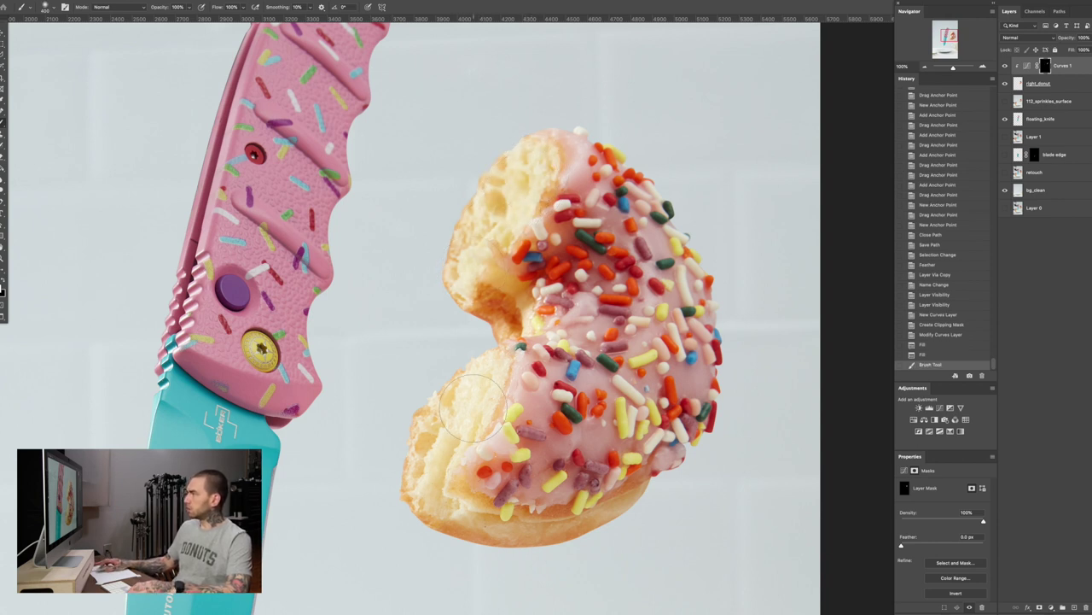
pyautogui.moveTo(467, 408); pyautogui.dragTo(427, 504)
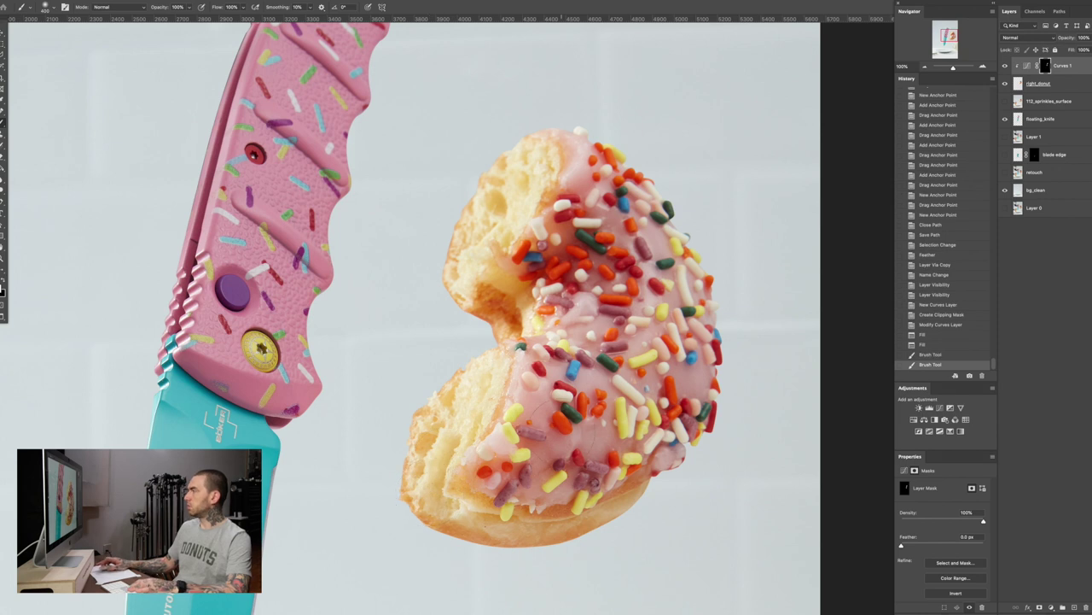
# Compare the whole composite with and without the Curves 1 adjustment
pyautogui.hotkey('ctrl', '0')
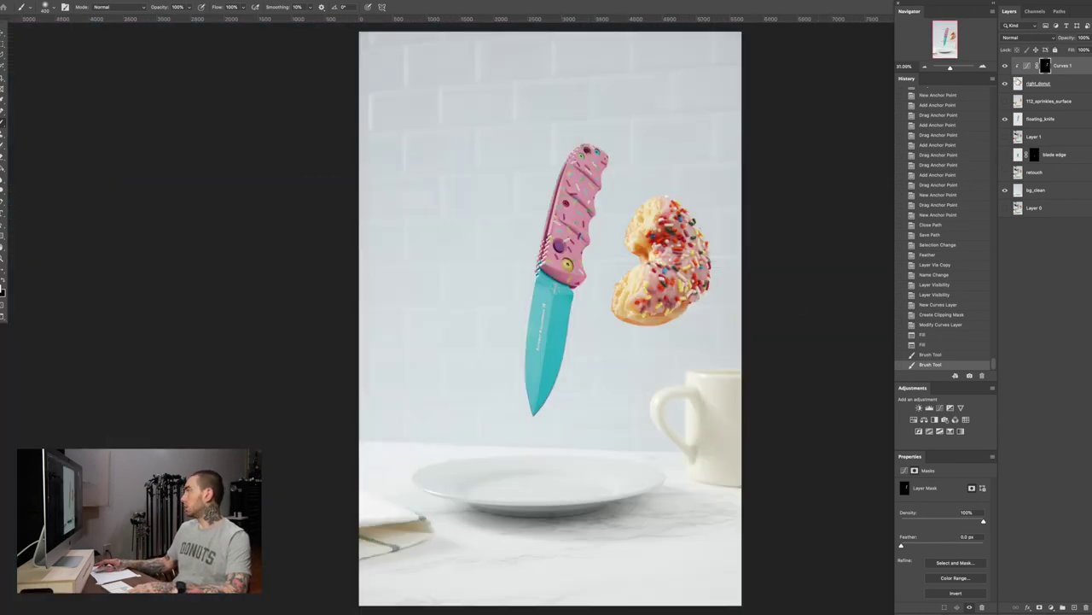
pyautogui.click(1006, 67)
pyautogui.click(1006, 66)
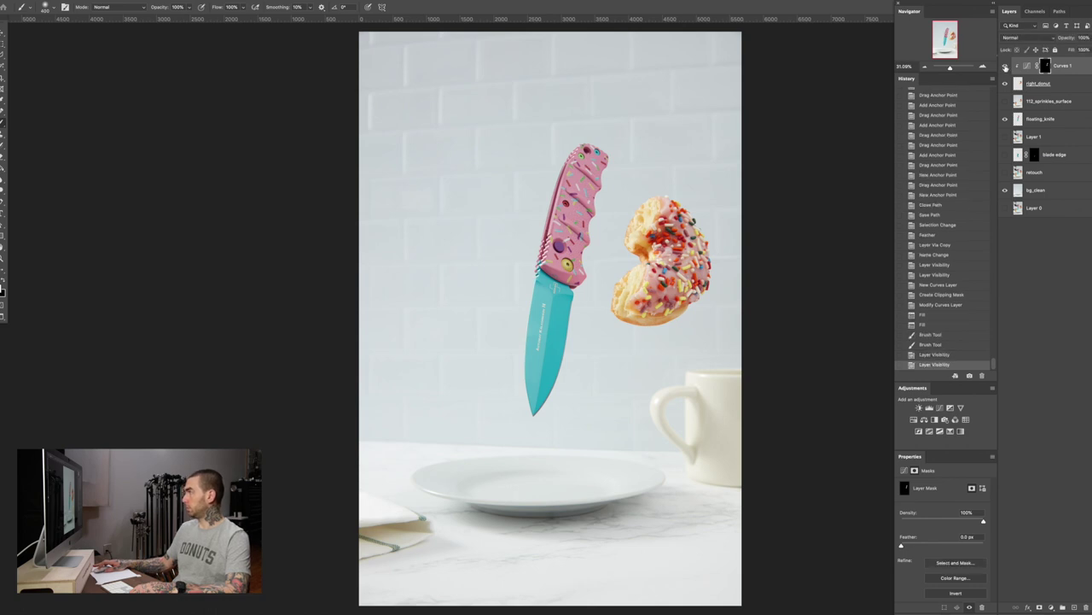
pyautogui.click(1005, 67)
pyautogui.click(1005, 67)
pyautogui.click(1005, 66)
pyautogui.click(1005, 67)
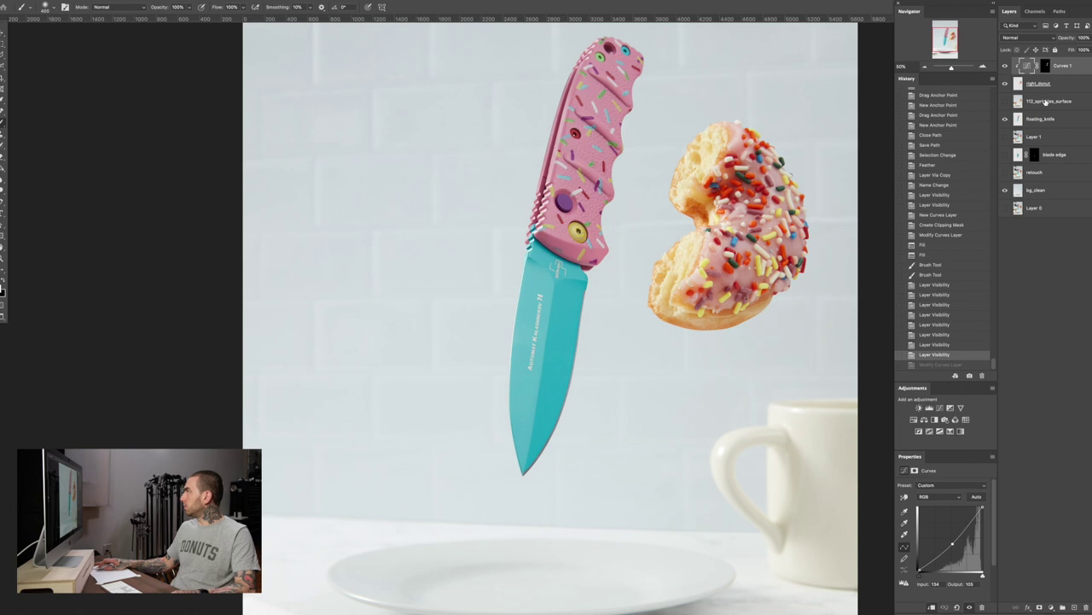
# Show the 112_sprinkles_surface layer and make it the active layer
pyautogui.click(1005, 101)
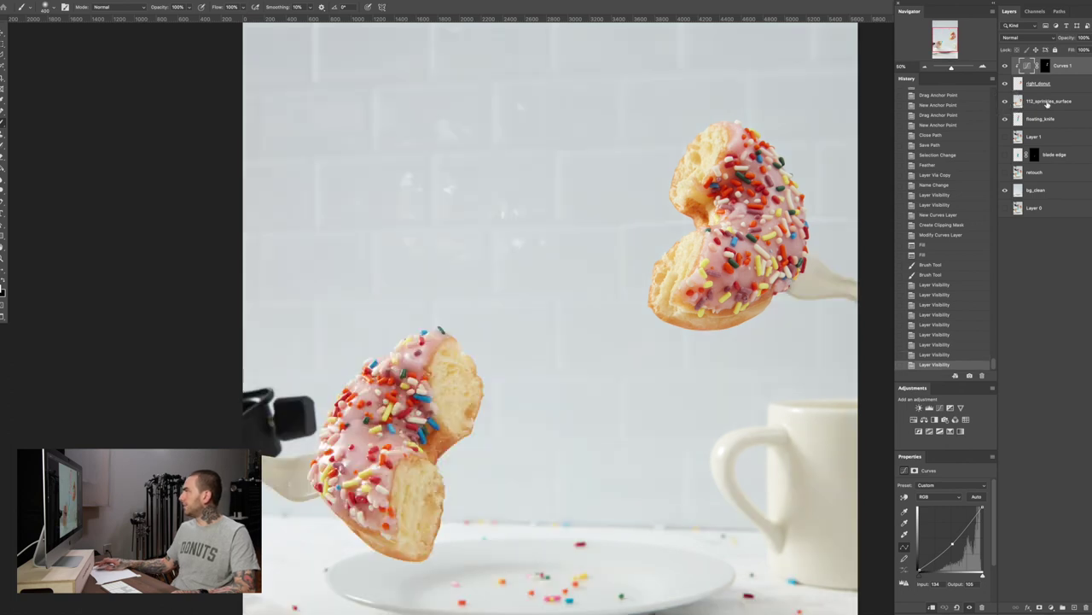
pyautogui.click(1052, 101)
pyautogui.moveTo(360, 416); pyautogui.dragTo(410, 291)
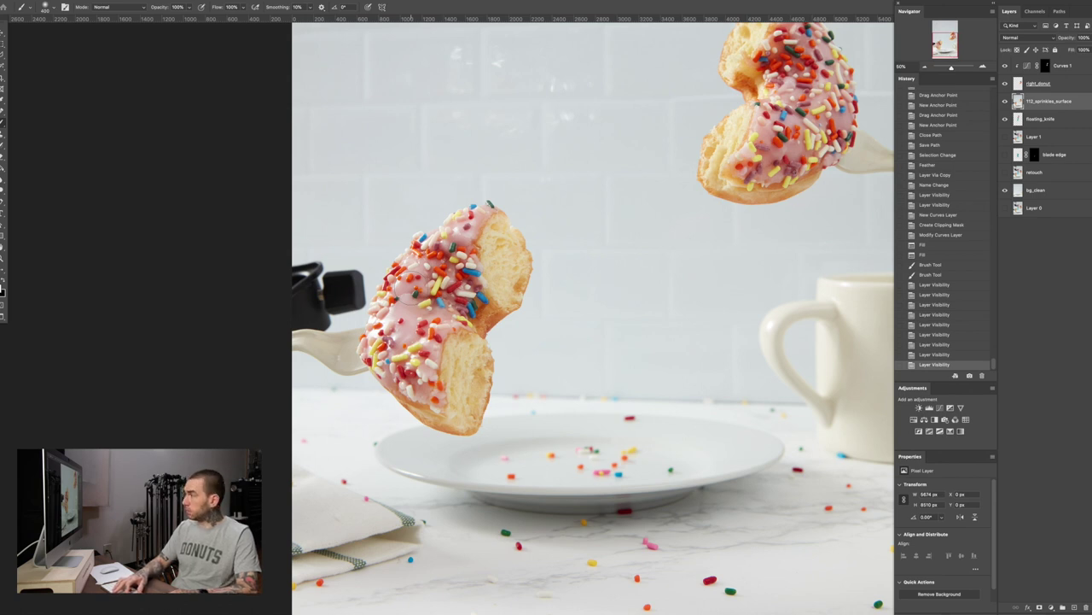
# Start a Pen path at the top of the left donut piece and trace its upper bread edge with curved anchor points
pyautogui.press('super+=')
pyautogui.press('p')
pyautogui.press('super+=')
pyautogui.press('super+=')
pyautogui.moveTo(471, 100); pyautogui.dragTo(561, 320)
pyautogui.click(472, 78)
pyautogui.click(501, 82)
pyautogui.moveTo(486, 80); pyautogui.dragTo(483, 64)
pyautogui.click(569, 168)
pyautogui.click(566, 155)
pyautogui.moveTo(567, 155); pyautogui.dragTo(570, 150)
pyautogui.moveTo(533, 115); pyautogui.dragTo(538, 108)
pyautogui.moveTo(556, 140); pyautogui.dragTo(565, 138)
# Continue the path down the outer bulge of the left donut's upper bread face, fitting the curves to the crust
pyautogui.click(580, 170)
pyautogui.click(633, 258)
pyautogui.moveTo(599, 202); pyautogui.dragTo(605, 184)
pyautogui.moveTo(617, 222); pyautogui.dragTo(618, 203)
pyautogui.moveTo(626, 233); pyautogui.dragTo(630, 229)
pyautogui.scroll(-3, 613, 253)
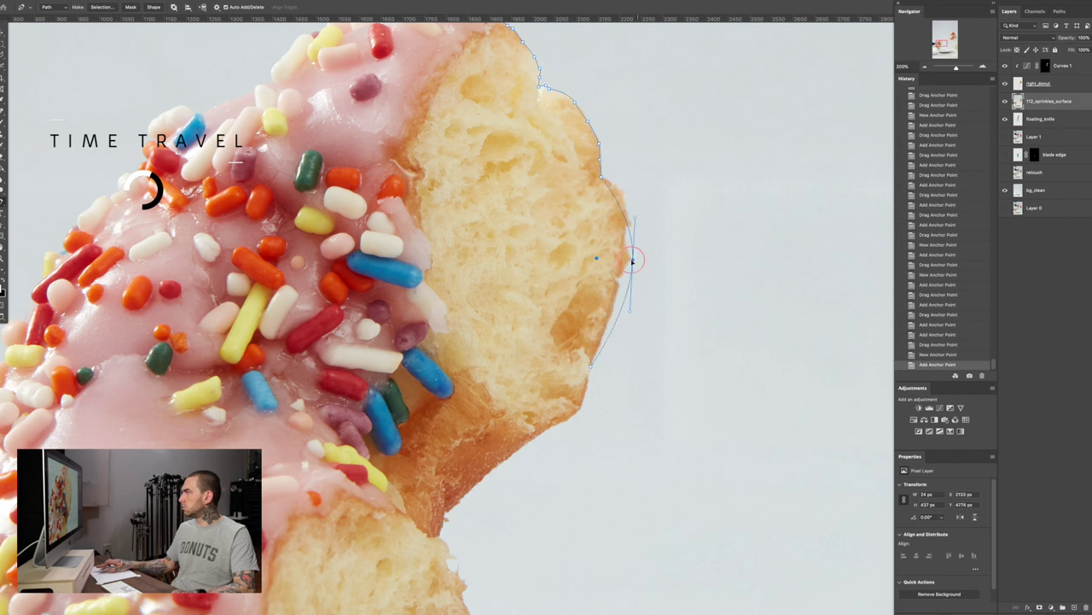
pyautogui.click(626, 212)
pyautogui.scroll(-3, 626, 212)
pyautogui.moveTo(617, 197); pyautogui.dragTo(613, 200)
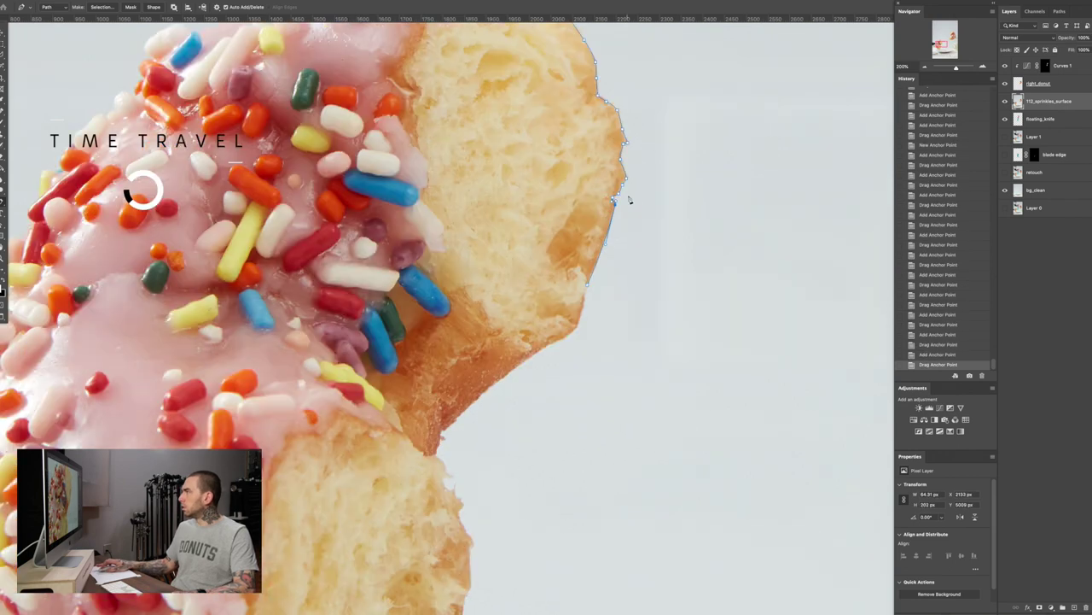
# Trace the path along the crust beneath the upper bread face into the notch between the two cut faces
pyautogui.scroll(-4, 590, 227)
pyautogui.click(441, 324)
pyautogui.click(544, 220)
pyautogui.click(584, 192)
pyautogui.click(532, 250)
pyautogui.moveTo(544, 220); pyautogui.dragTo(535, 245)
pyautogui.click(495, 278)
pyautogui.click(461, 304)
pyautogui.click(442, 329)
pyautogui.click(435, 345)
# Trace the path down the rough outer edge of the left donut's lower bread face
pyautogui.moveTo(476, 352); pyautogui.dragTo(451, 249)
pyautogui.click(418, 268)
pyautogui.click(424, 262)
pyautogui.click(428, 280)
pyautogui.click(437, 295)
pyautogui.click(437, 391)
pyautogui.click(432, 303)
pyautogui.click(444, 358)
pyautogui.click(447, 374)
pyautogui.click(447, 330)
pyautogui.moveTo(452, 406); pyautogui.dragTo(448, 344)
pyautogui.click(419, 441)
pyautogui.click(432, 367)
pyautogui.click(433, 348)
pyautogui.click(430, 383)
pyautogui.moveTo(431, 439); pyautogui.dragTo(440, 344)
# Carry the path around the left donut's bottom crust and up its underside to the utensil holding it
pyautogui.click(343, 474)
pyautogui.click(409, 385)
pyautogui.moveTo(385, 409); pyautogui.dragTo(360, 434)
pyautogui.click(401, 418)
pyautogui.click(245, 346)
pyautogui.click(461, 464)
pyautogui.click(328, 417)
pyautogui.click(277, 376)
pyautogui.moveTo(277, 376); pyautogui.dragTo(433, 486)
pyautogui.click(262, 305)
pyautogui.click(359, 411)
pyautogui.click(311, 368)
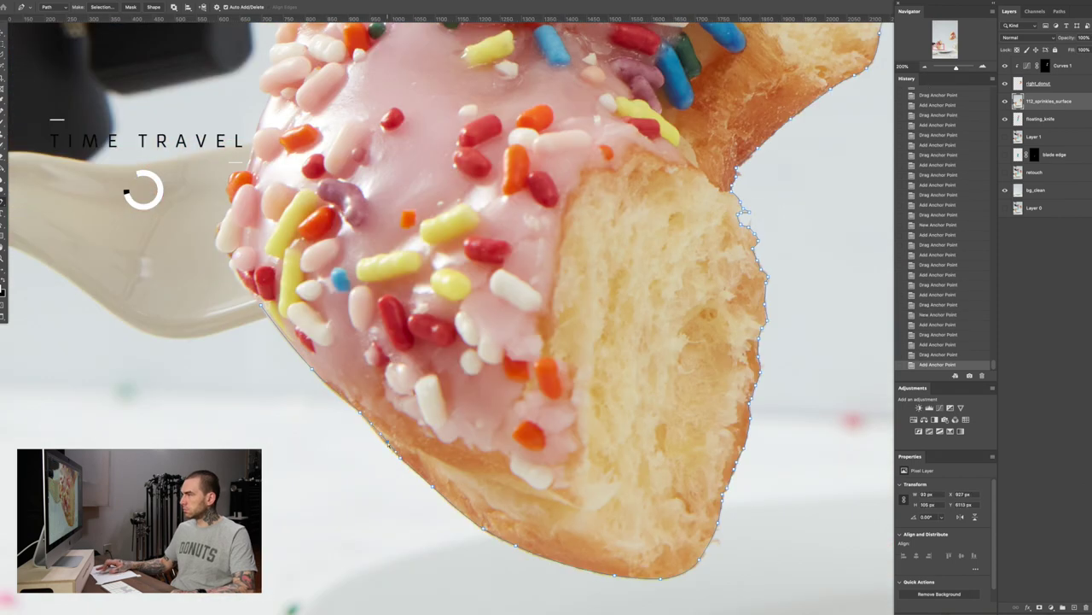
pyautogui.moveTo(312, 368); pyautogui.dragTo(337, 494)
# Trace the path around the sprinkles beside the utensil and up the left donut's outer glazed side
pyautogui.click(272, 297)
pyautogui.click(256, 317)
pyautogui.click(241, 367)
pyautogui.click(248, 345)
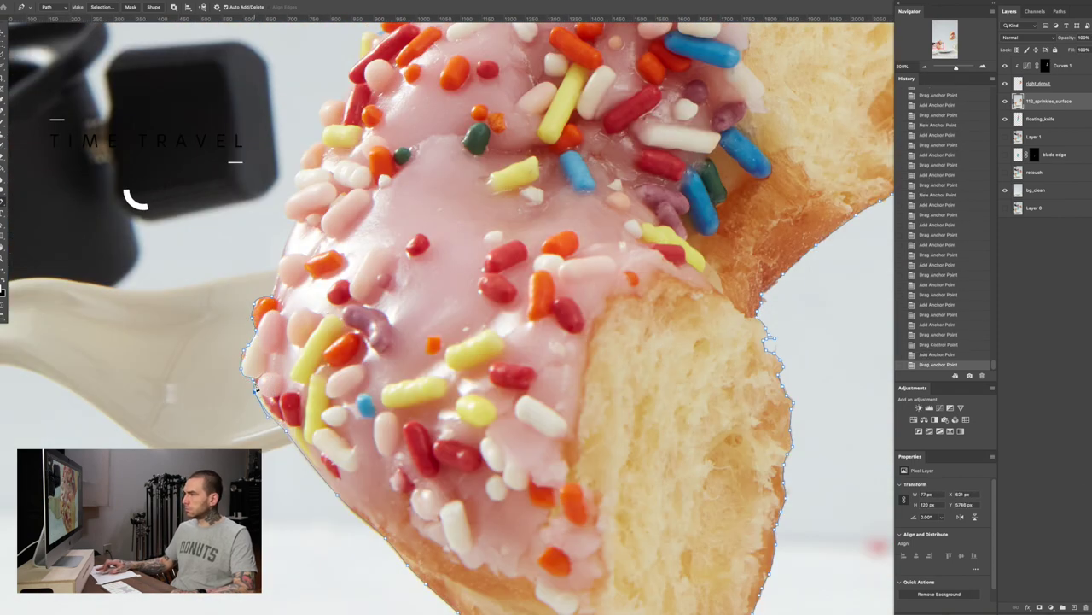
pyautogui.scroll(5, 299, 418)
pyautogui.click(284, 422)
pyautogui.click(298, 388)
pyautogui.click(312, 361)
pyautogui.click(299, 372)
pyautogui.moveTo(312, 359); pyautogui.dragTo(299, 449)
pyautogui.click(305, 420)
pyautogui.click(310, 405)
pyautogui.click(333, 395)
pyautogui.click(346, 364)
pyautogui.click(334, 376)
pyautogui.click(362, 336)
pyautogui.click(346, 344)
# Continue the path around the protruding sprinkles along the upper glazed edge of the left donut
pyautogui.moveTo(365, 331); pyautogui.dragTo(398, 357)
pyautogui.click(386, 382)
pyautogui.click(360, 394)
pyautogui.click(391, 378)
pyautogui.click(412, 361)
pyautogui.click(431, 328)
pyautogui.click(469, 298)
pyautogui.click(422, 310)
pyautogui.moveTo(450, 311); pyautogui.dragTo(425, 307)
pyautogui.click(531, 274)
# Trace the remaining glaze and sprinkles to the top of the left donut and close the path at its starting point
pyautogui.click(544, 268)
pyautogui.click(581, 219)
pyautogui.click(550, 248)
pyautogui.click(590, 219)
pyautogui.click(625, 205)
pyautogui.click(598, 212)
pyautogui.click(644, 201)
pyautogui.moveTo(598, 213); pyautogui.dragTo(633, 200)
pyautogui.click(649, 194)
pyautogui.click(678, 192)
pyautogui.moveTo(664, 193); pyautogui.dragTo(664, 182)
pyautogui.click(708, 181)
pyautogui.click(715, 181)
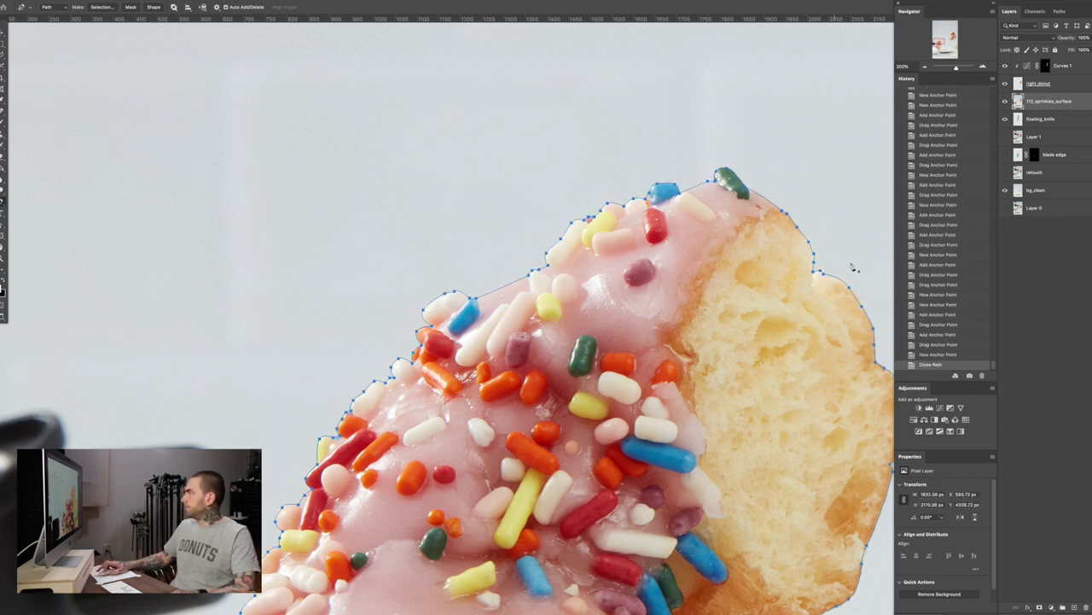
# Save the work path under the name left_donut
pyautogui.hotkey('ctrl', '0')
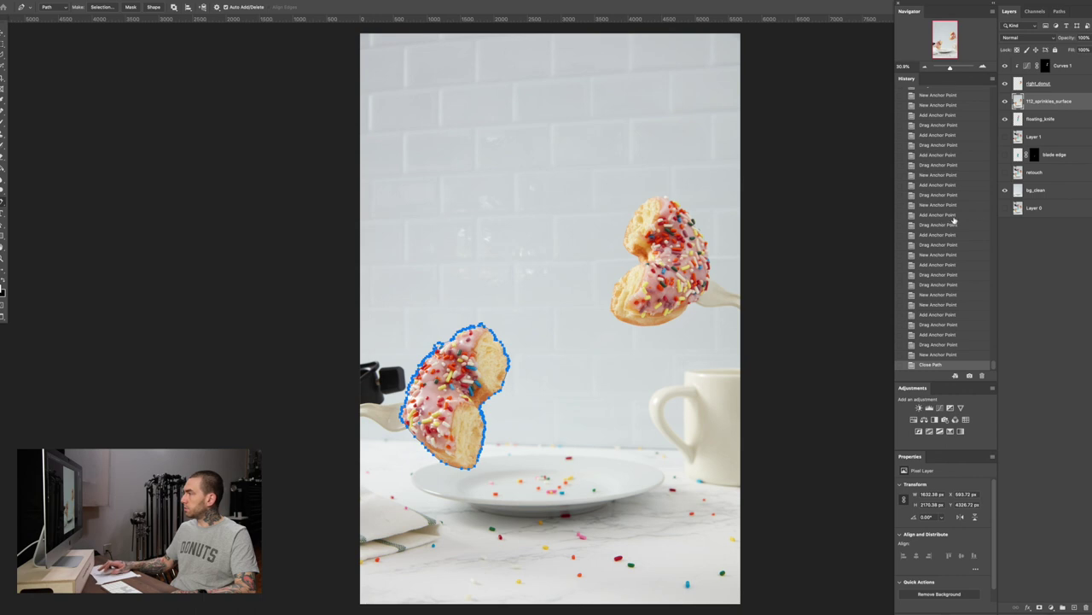
pyautogui.click(1059, 12)
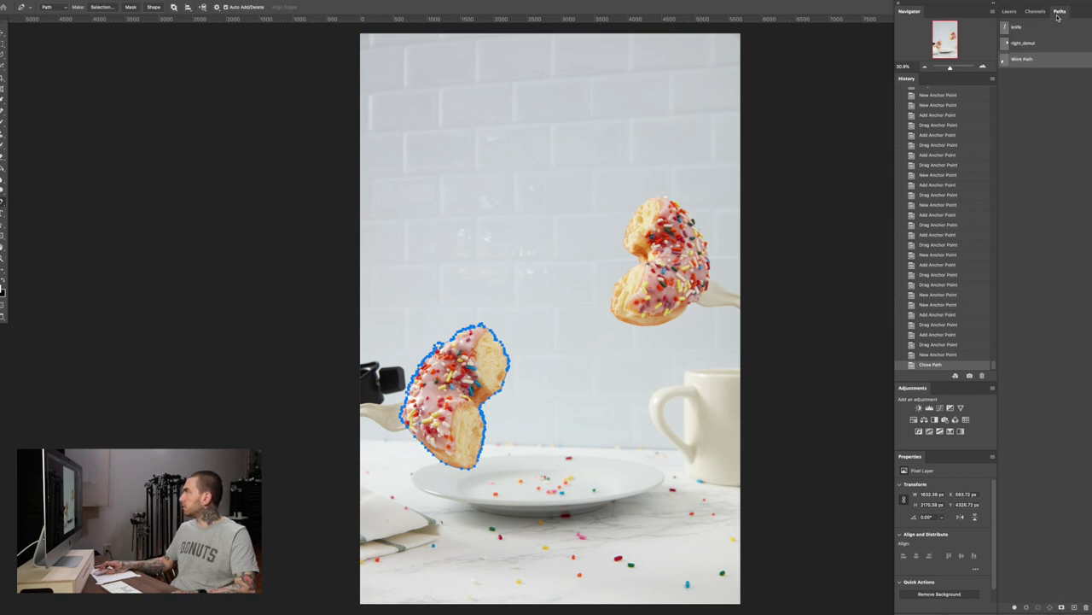
pyautogui.doubleClick(1021, 60)
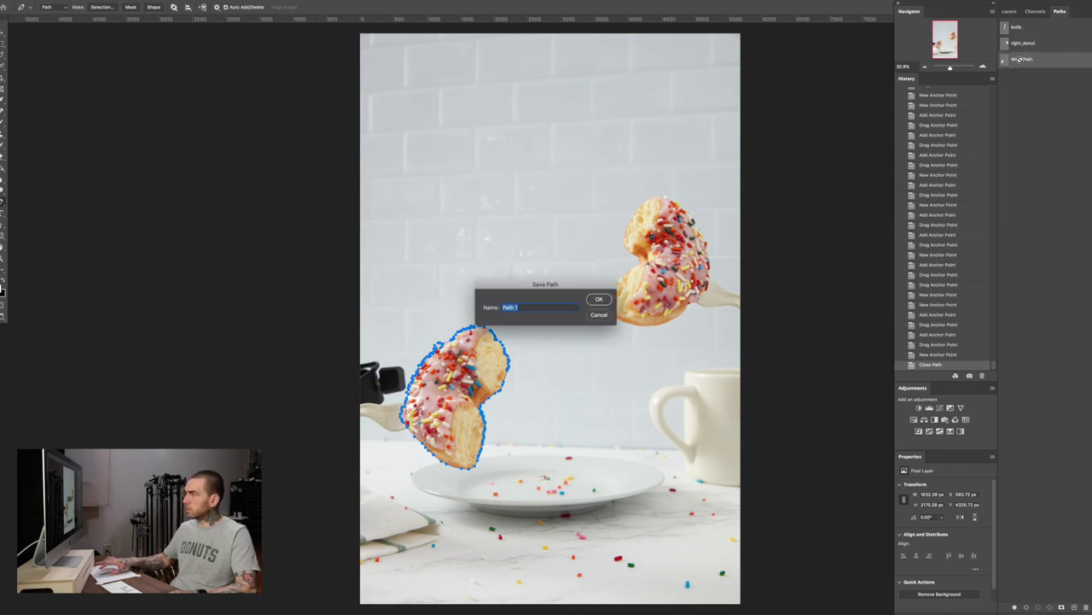
pyautogui.write('left_don')
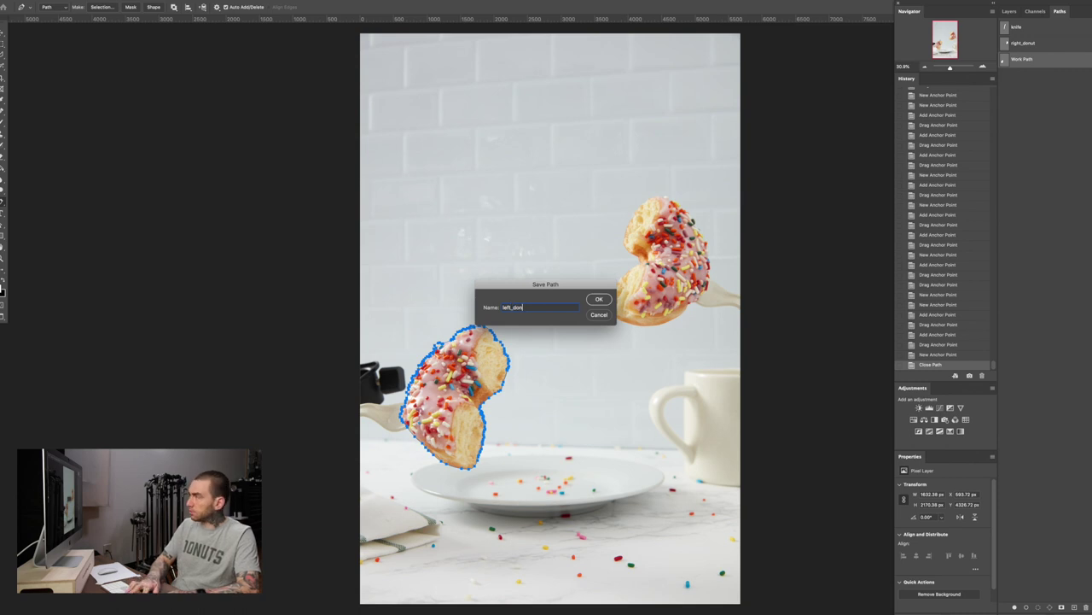
pyautogui.write('ut')
pyautogui.press('Return')
# Load the left_donut path as a selection and return to the layer list with 112_sprinkles_surface active
pyautogui.click(1010, 11)
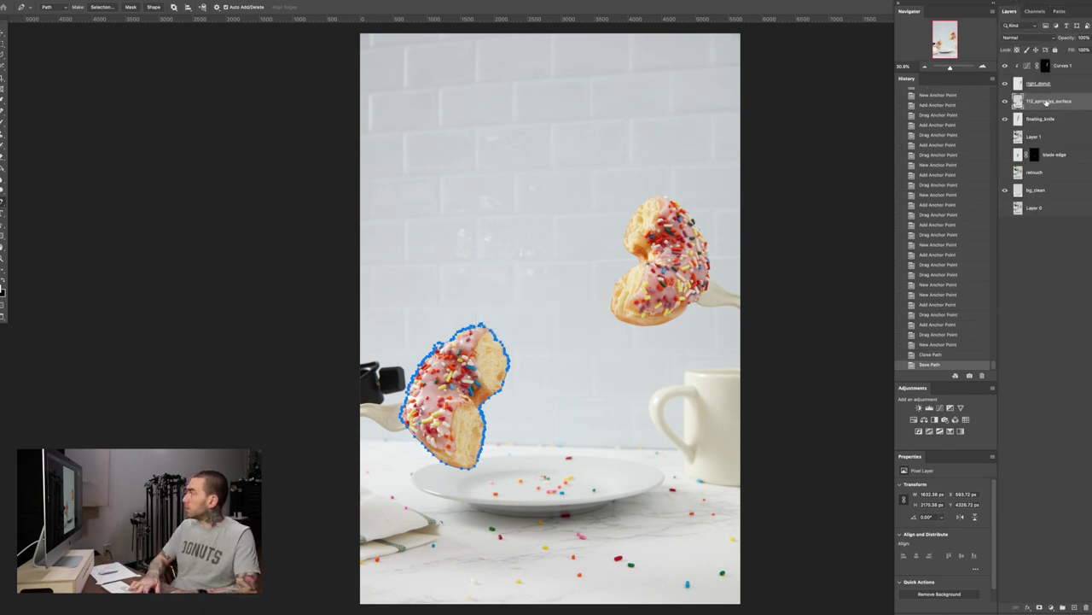
pyautogui.press('super+j')
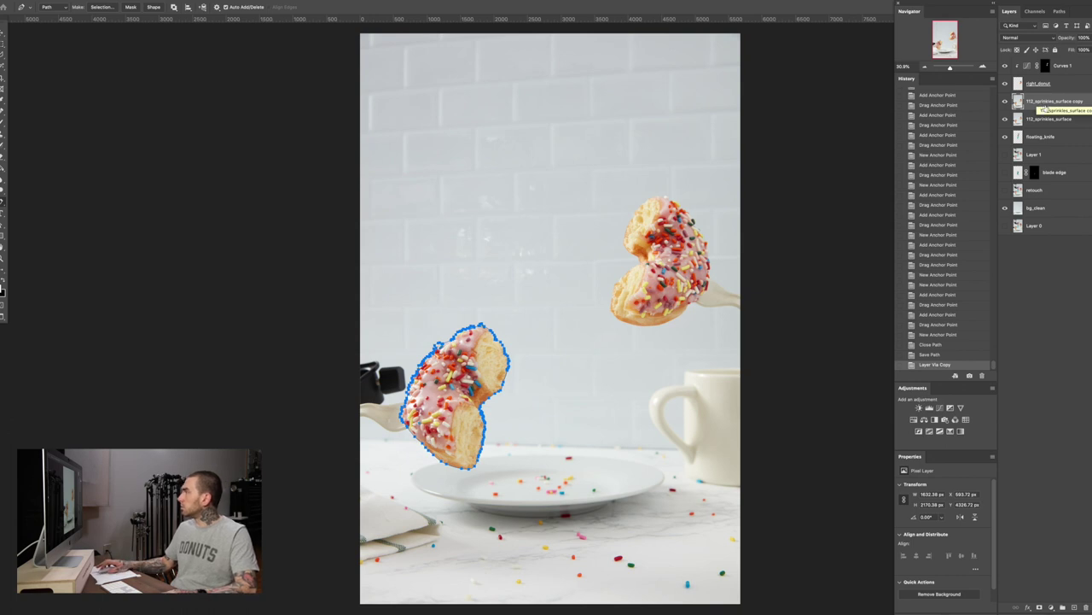
pyautogui.click(1059, 11)
pyautogui.keyDown('super'); pyautogui.click(1007, 60); pyautogui.keyUp('super')
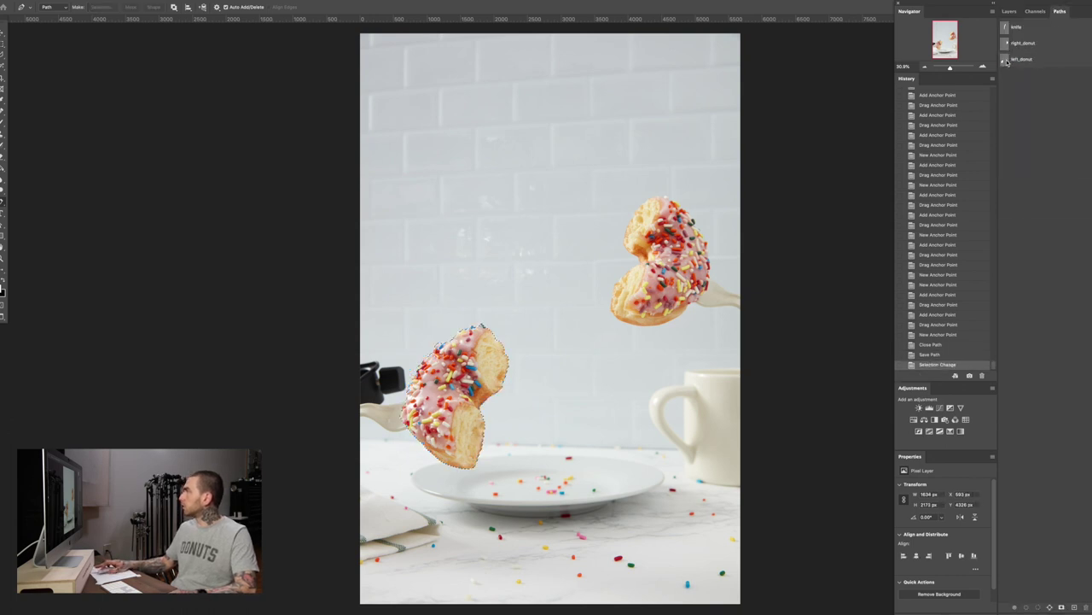
pyautogui.click(1009, 11)
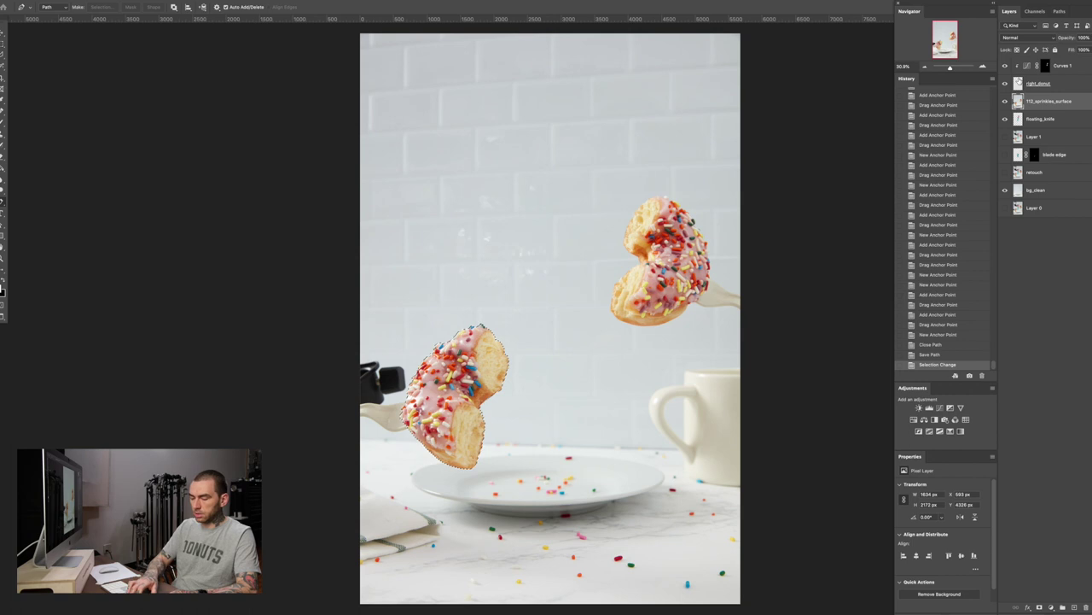
# Feather the left donut selection and copy it onto a new layer named left_donut
pyautogui.hotkey('shift', 'F6')
pyautogui.press('Return')
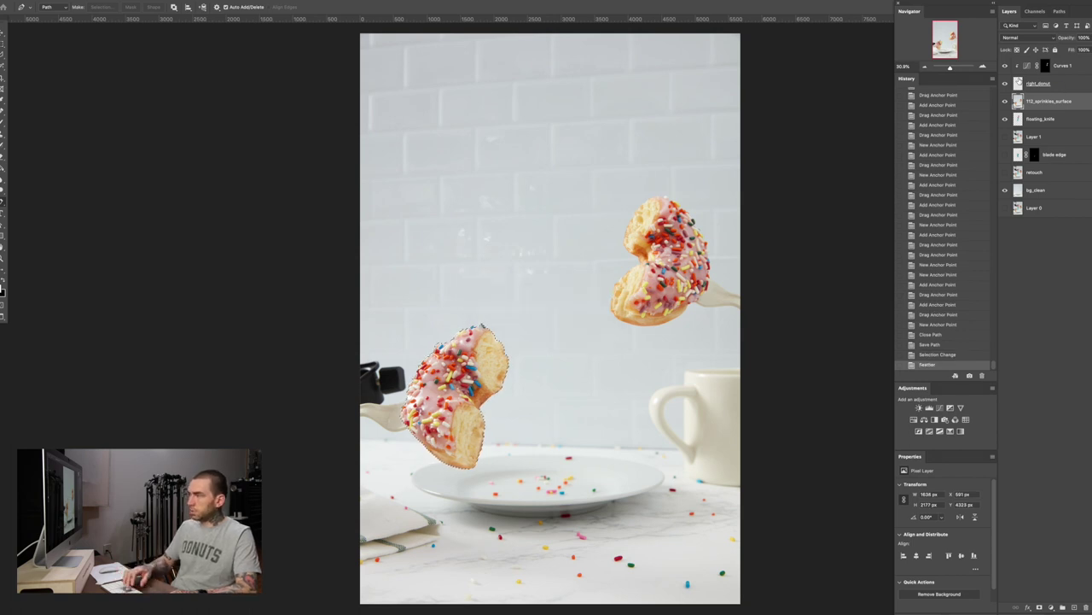
pyautogui.press('super+j')
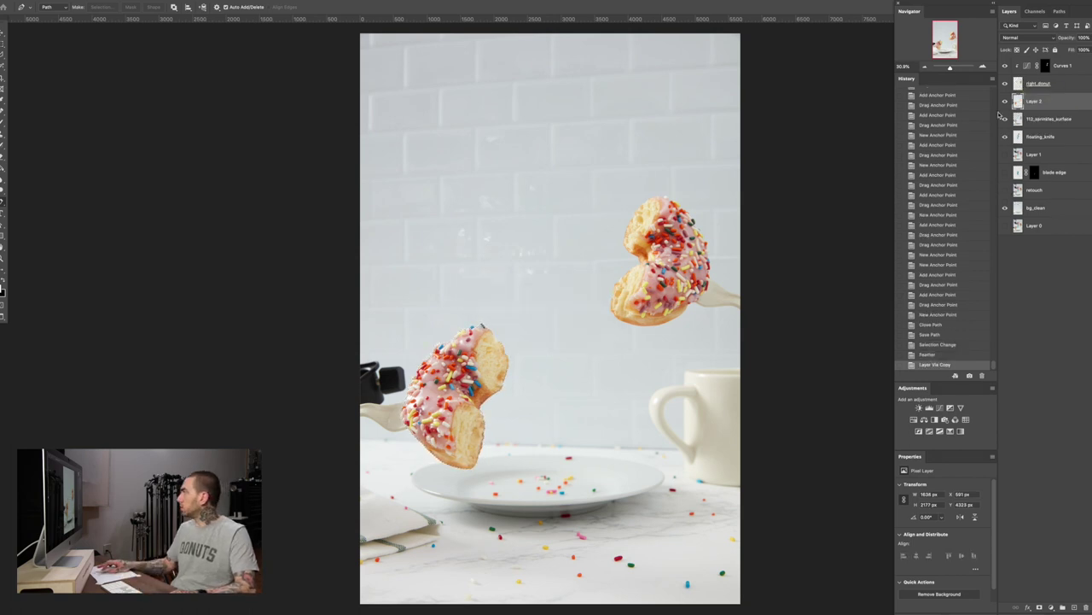
pyautogui.doubleClick(1036, 103)
pyautogui.write('left_d')
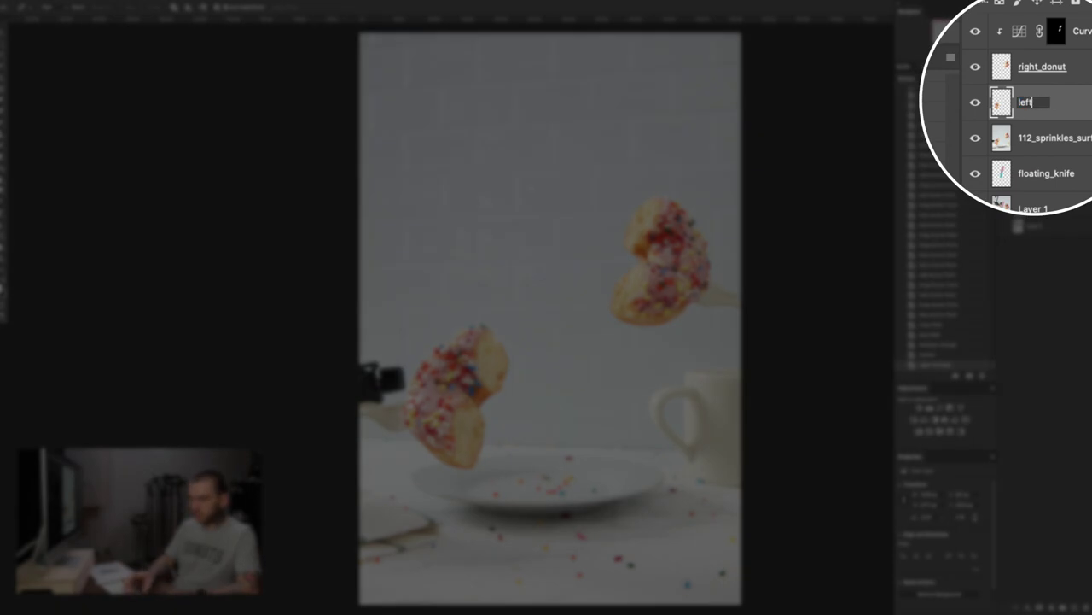
pyautogui.write('onut')
pyautogui.press('Return')
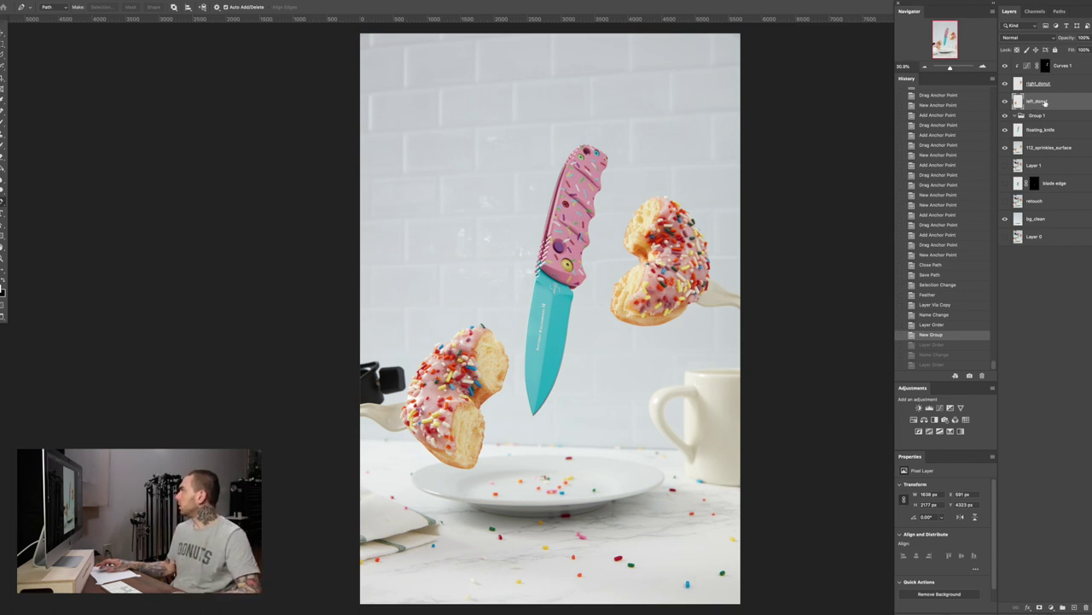
# Toggle the left_donut, right_donut and 112_sprinkles_surface layers to check both cutouts against the clean background
pyautogui.click(1006, 102)
pyautogui.click(1005, 101)
pyautogui.click(1005, 102)
pyautogui.moveTo(1006, 101); pyautogui.dragTo(1005, 136)
pyautogui.click(1006, 148)
pyautogui.click(1005, 101)
pyautogui.click(1006, 101)
pyautogui.click(1006, 83)
pyautogui.click(1005, 83)
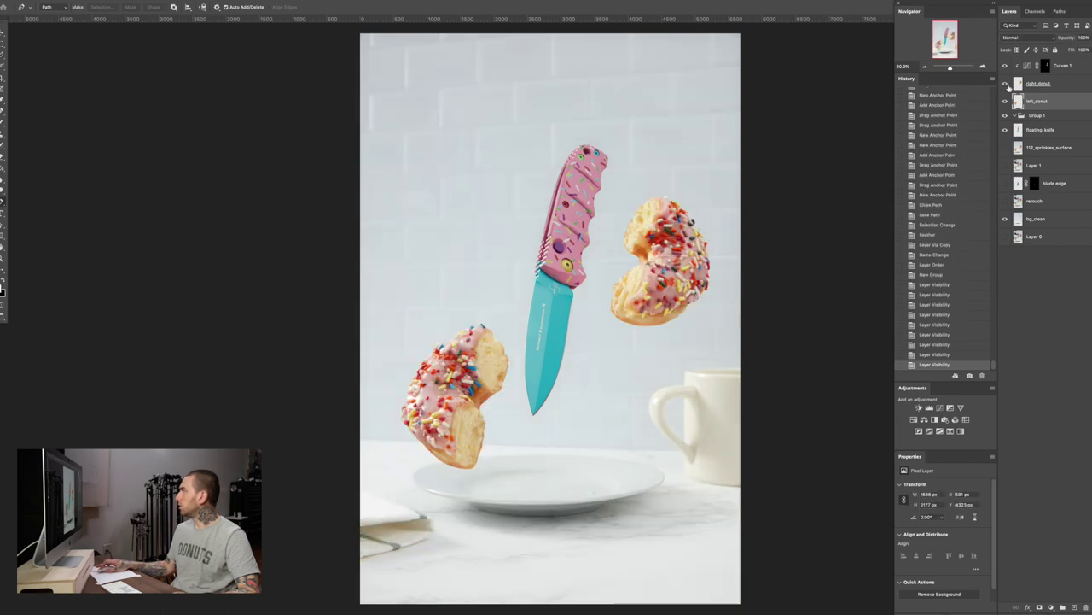
pyautogui.click(1006, 149)
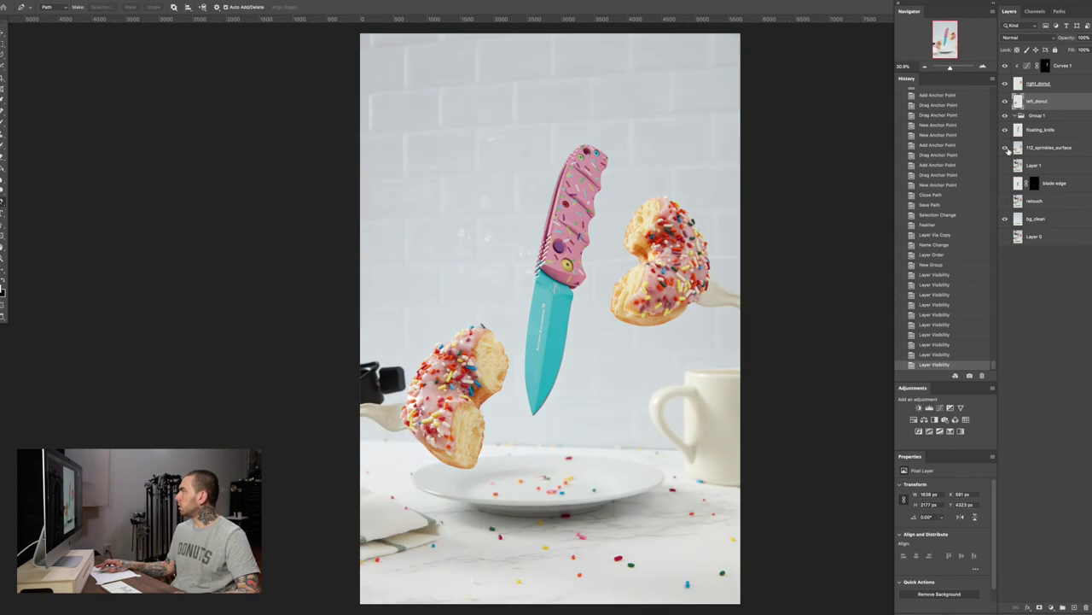
pyautogui.click(1006, 149)
pyautogui.click(1007, 149)
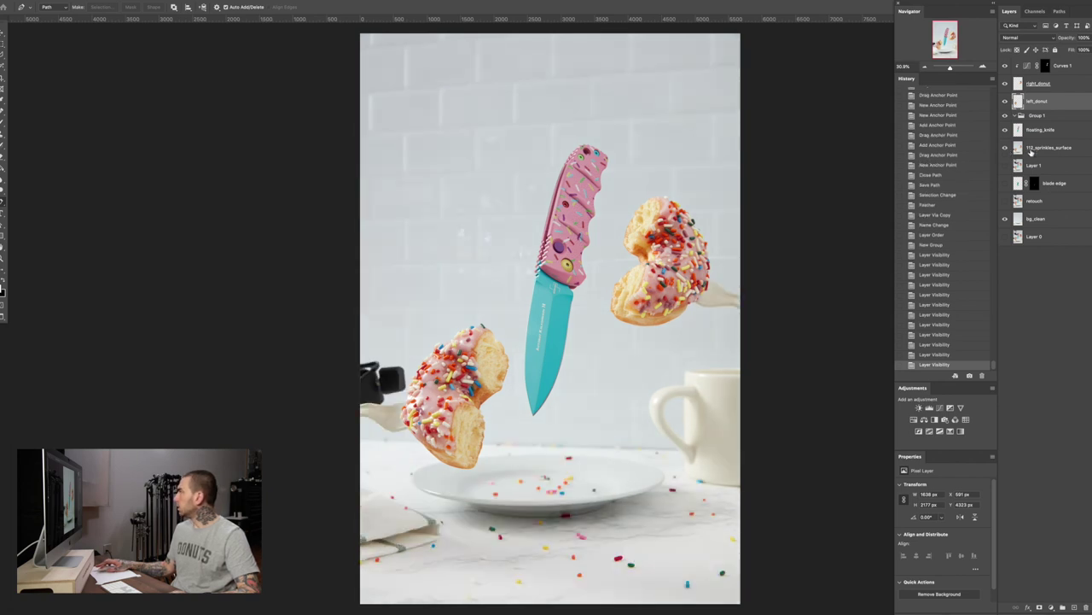
# Add a layer mask to 112_sprinkles_surface and brush a straight stroke across it near the back edge of the table
pyautogui.click(1031, 150)
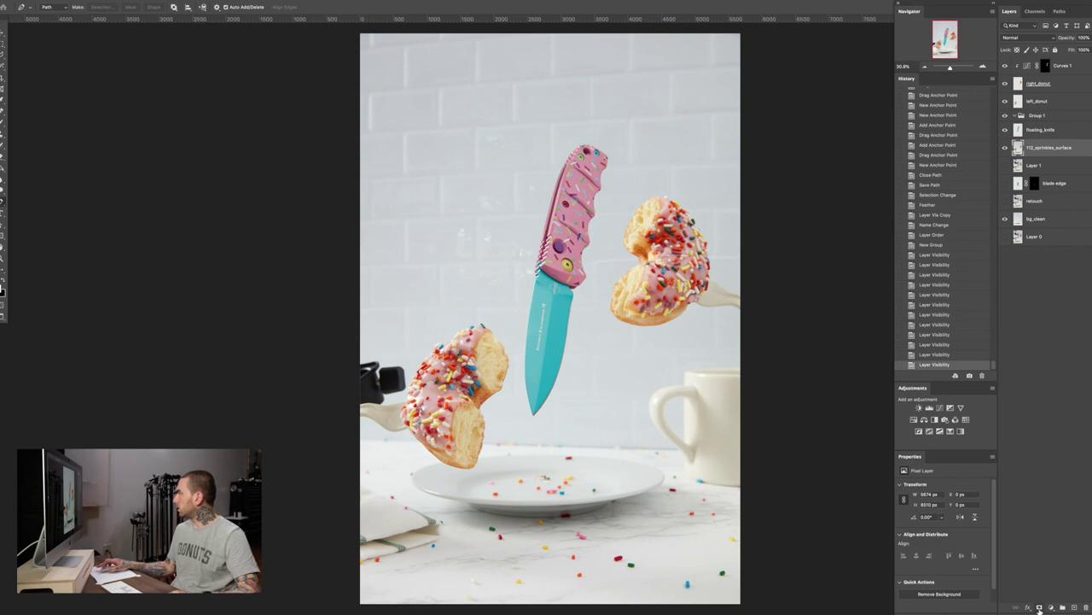
pyautogui.click(1039, 607)
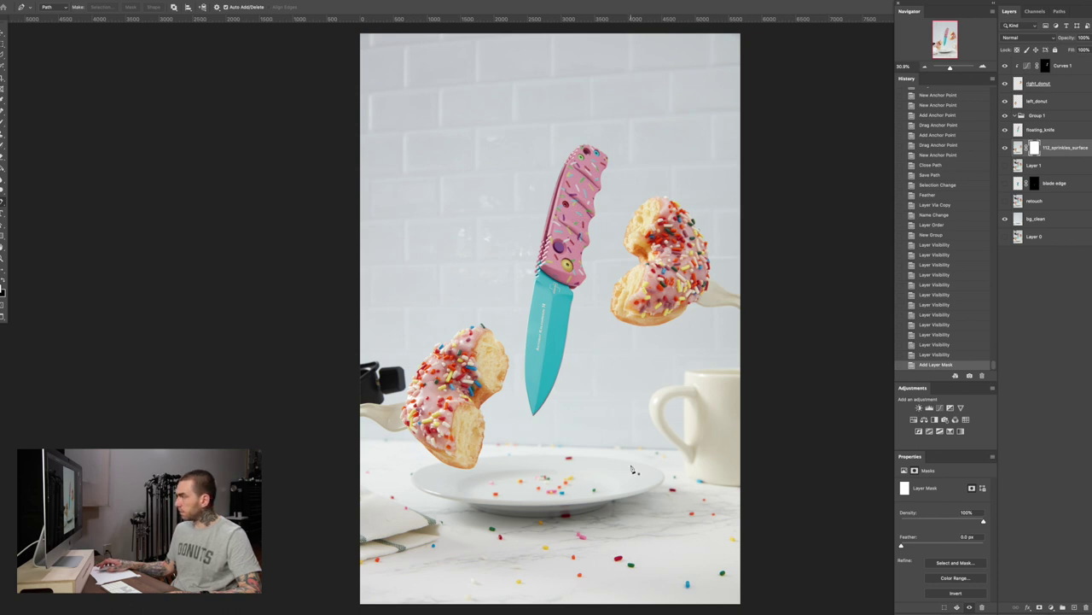
pyautogui.press('b')
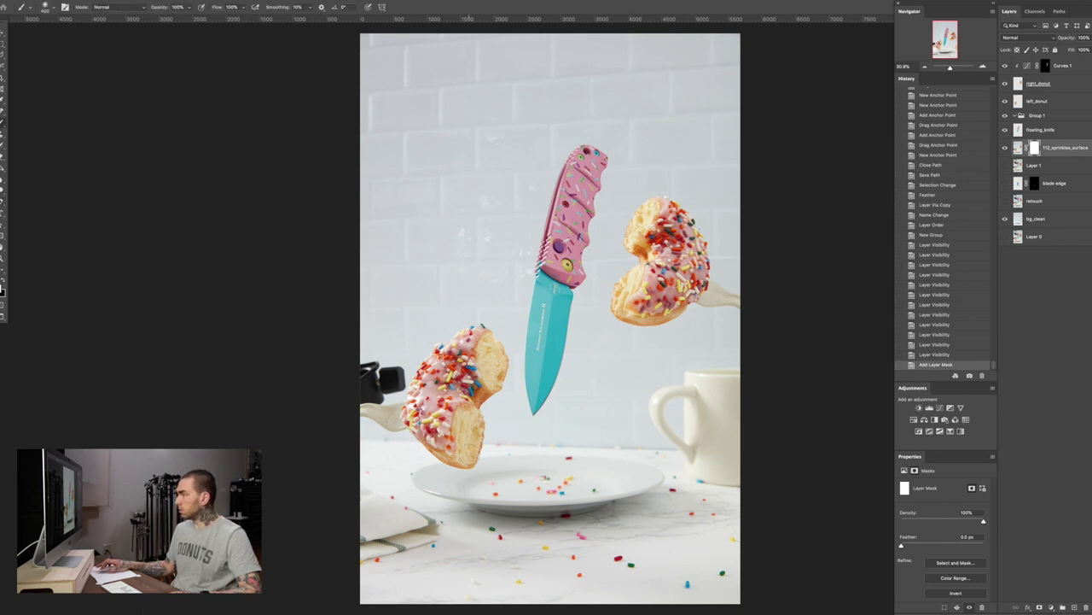
pyautogui.click(366, 429)
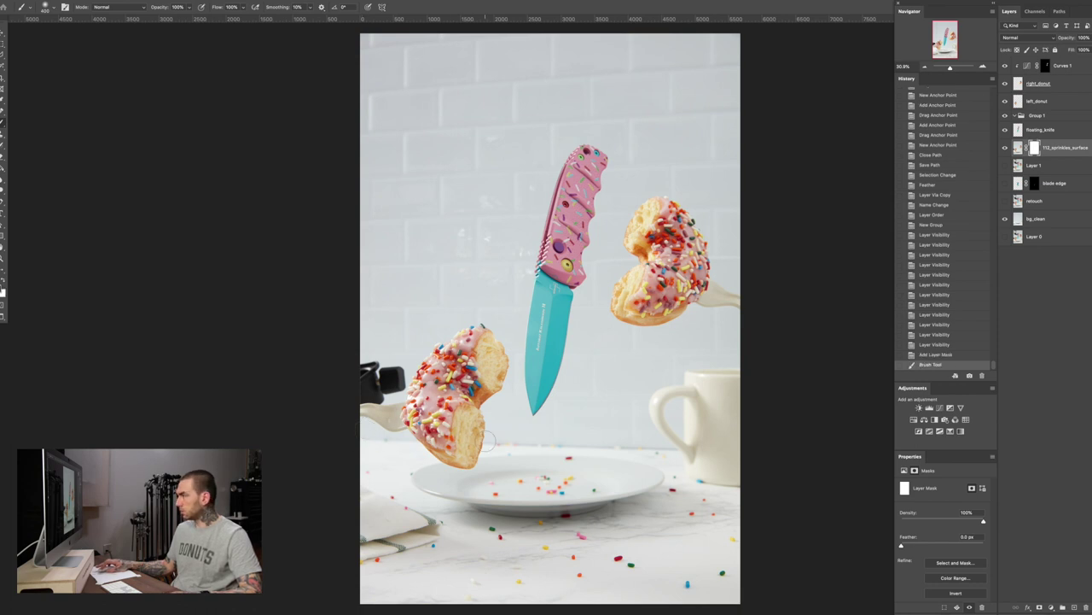
pyautogui.keyDown('shift'); pyautogui.click(728, 442); pyautogui.keyUp('shift')
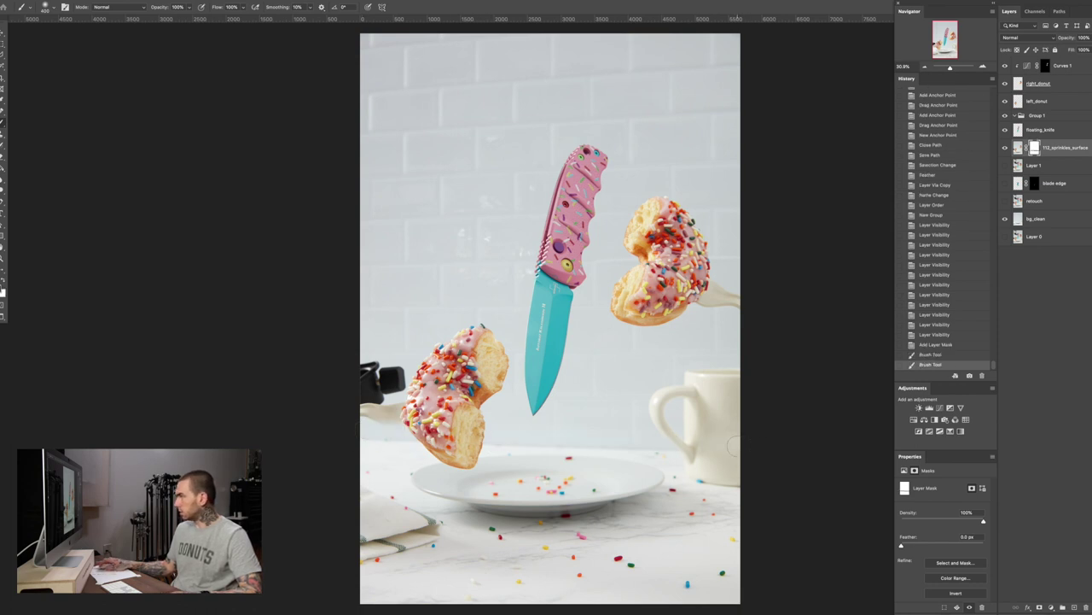
# Fill the 112_sprinkles_surface mask with black over the wall area above the tabletop and brush along the boundary to blend it
pyautogui.press('m')
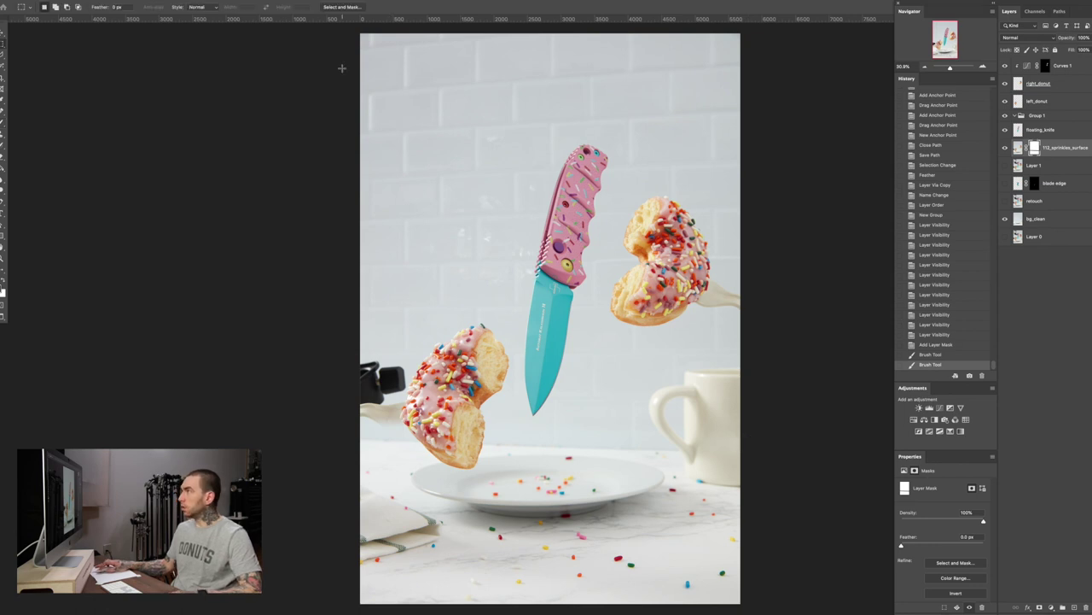
pyautogui.moveTo(349, 34); pyautogui.dragTo(749, 436)
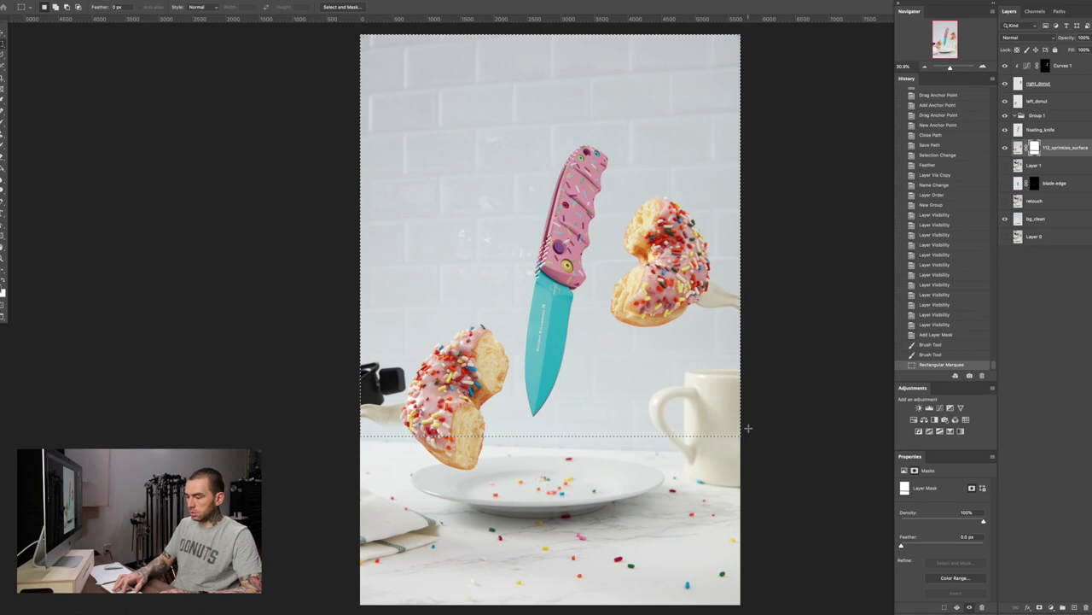
pyautogui.hotkey('alt', 'BackSpace')
pyautogui.hotkey('ctrl', 'd')
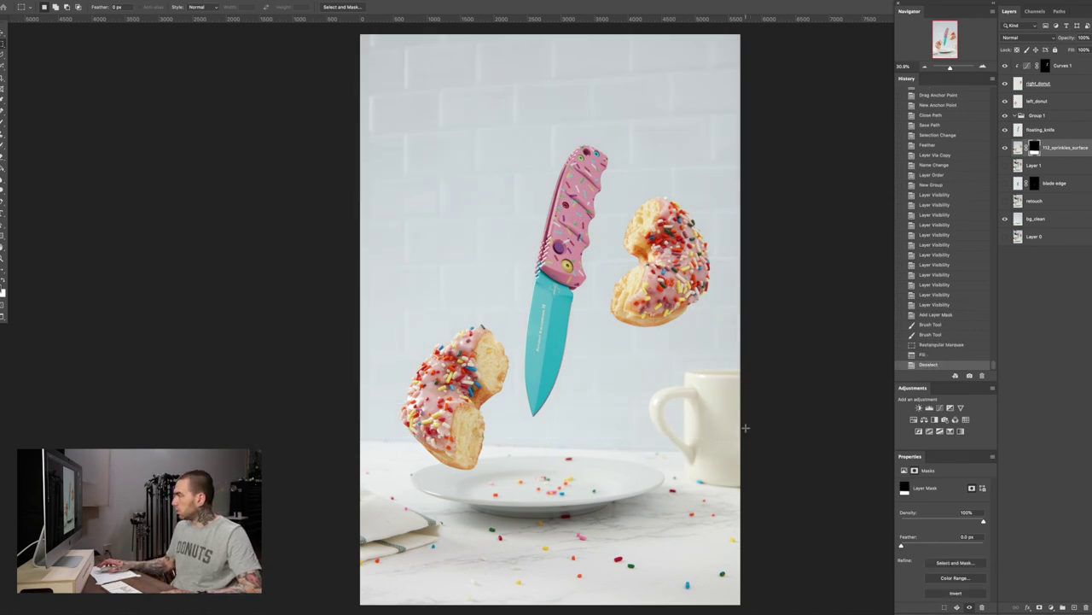
pyautogui.press('b')
pyautogui.moveTo(657, 435)
pyautogui.mouseDown()
pyautogui.moveTo(720, 445)
pyautogui.moveTo(588, 436)
pyautogui.mouseUp()
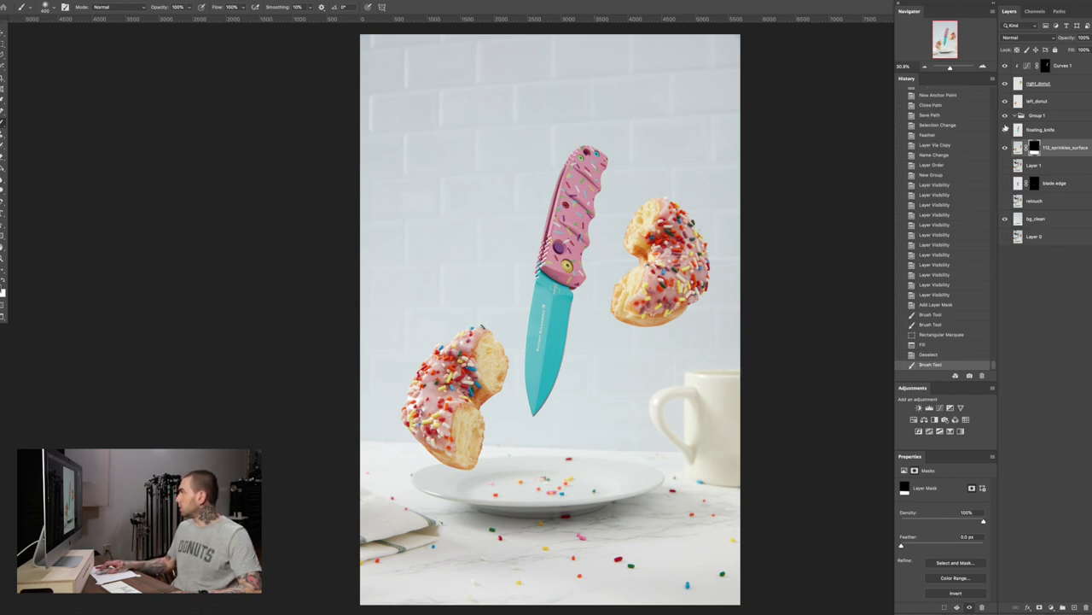
# Toggle the bg_clean layer to check how the masked sprinkles surface blends with the clean background
pyautogui.click(1005, 219)
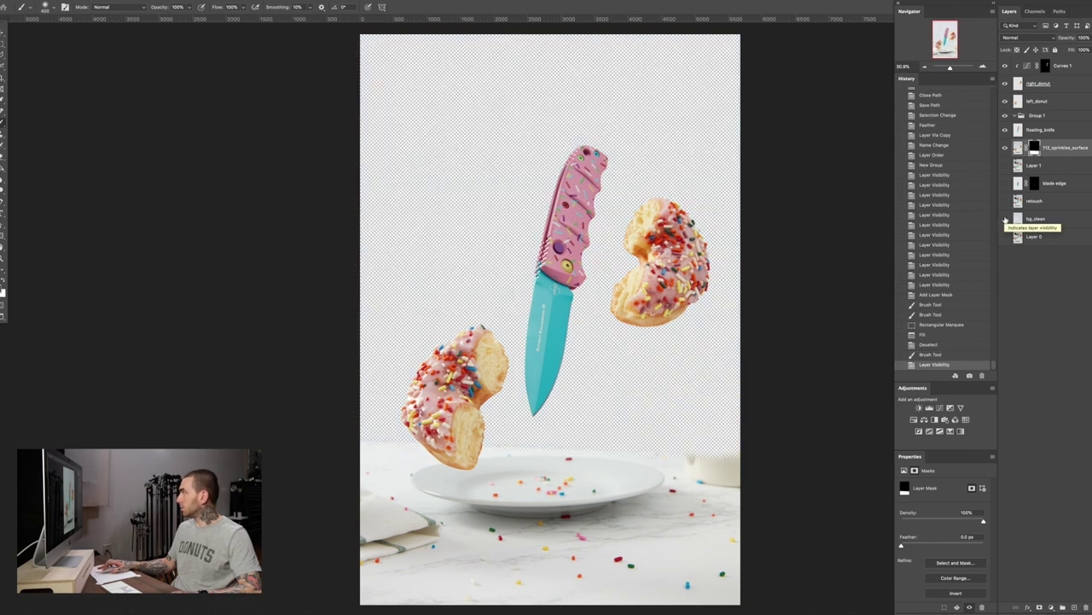
pyautogui.click(1004, 219)
pyautogui.click(1005, 219)
pyautogui.click(1005, 219)
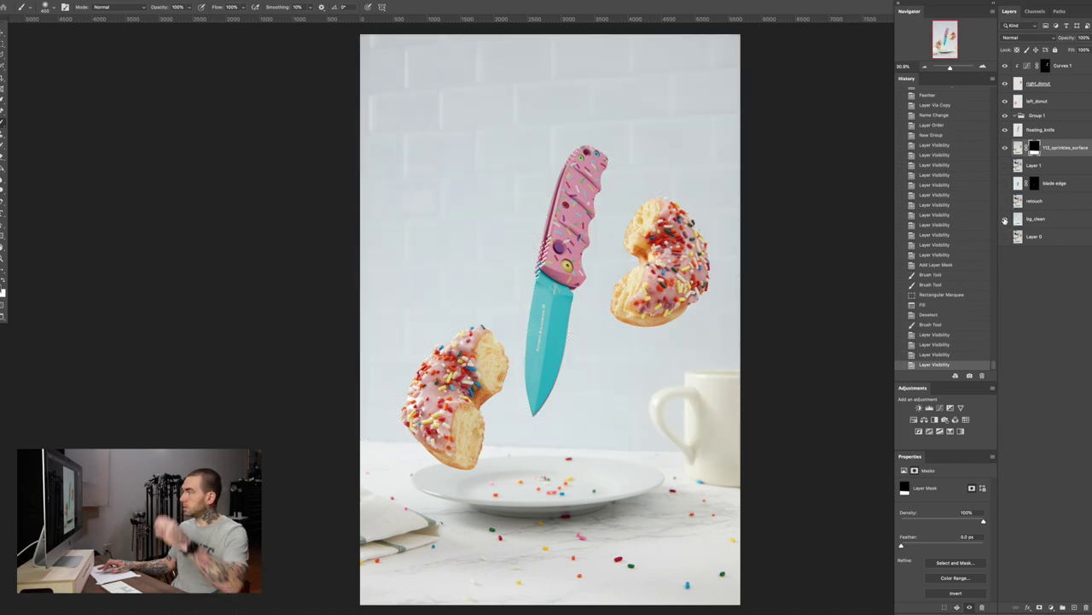
pyautogui.click(1004, 219)
pyautogui.click(1005, 220)
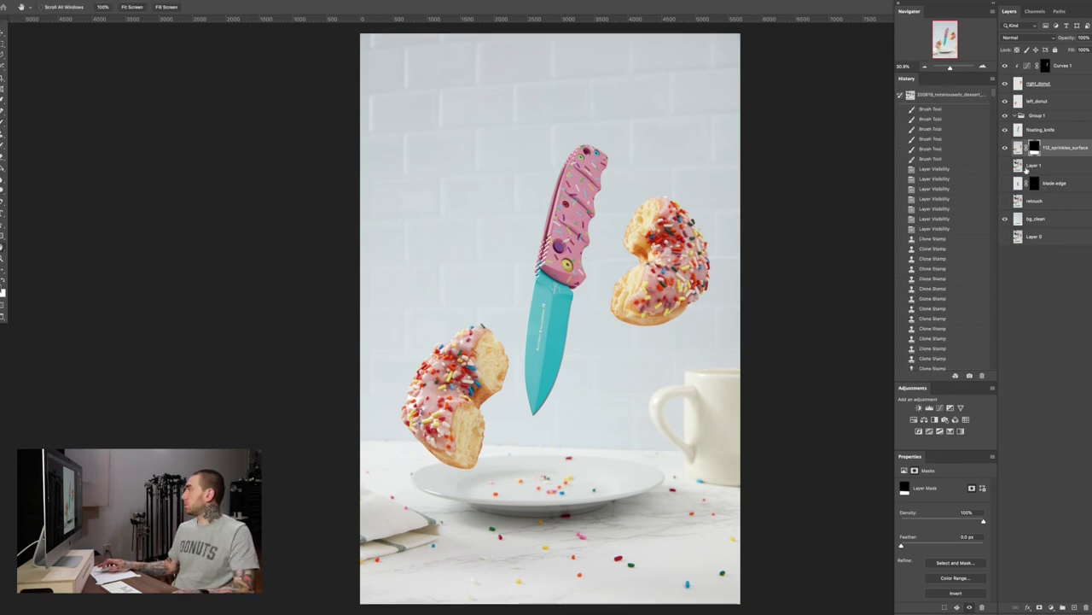
# Clip a Curves adjustment to floating_knife and shape an S-curve with raised highlights and a shadow point at input 77, output 58
pyautogui.click(1038, 129)
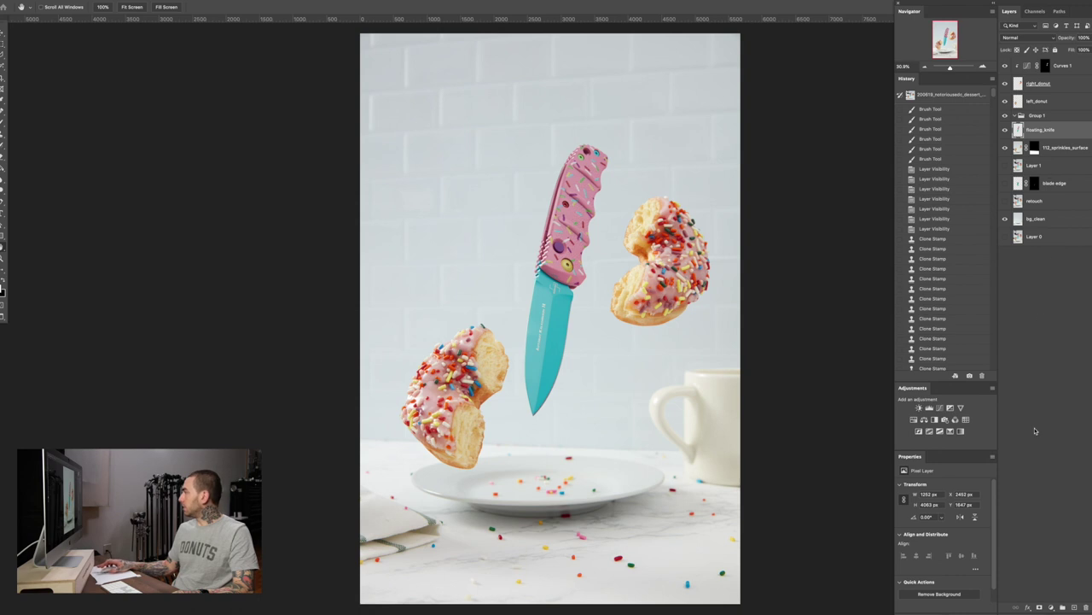
pyautogui.click(1051, 607)
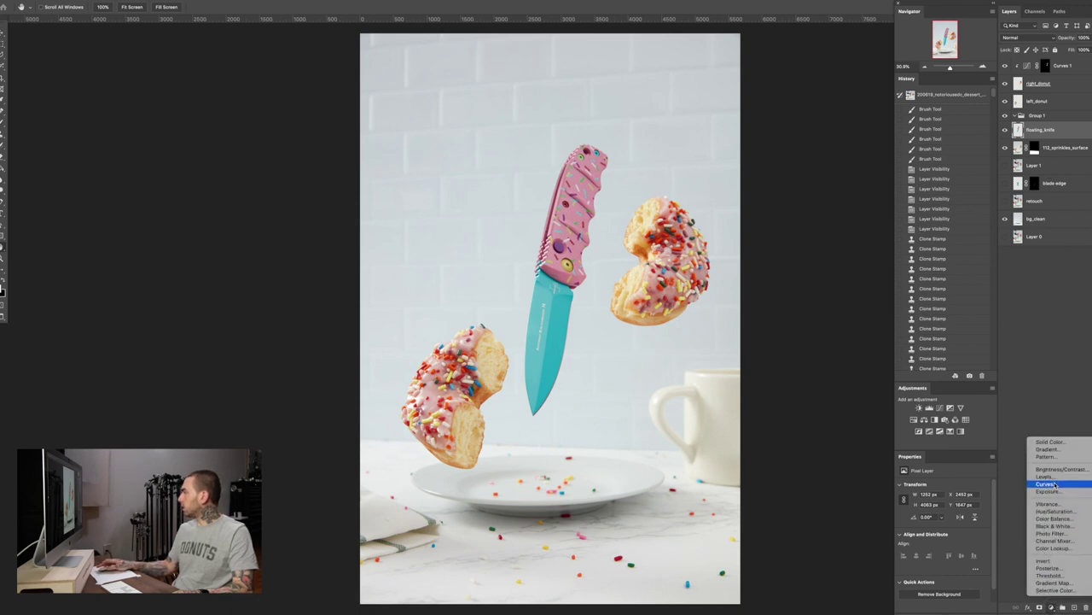
pyautogui.click(1057, 486)
pyautogui.click(931, 607)
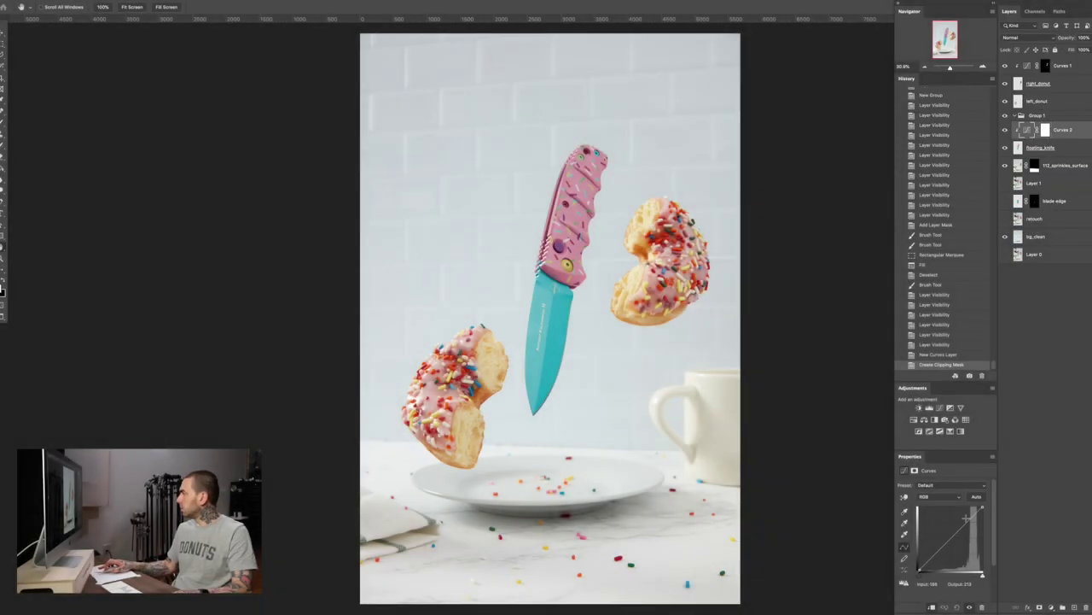
pyautogui.moveTo(967, 520); pyautogui.dragTo(940, 556)
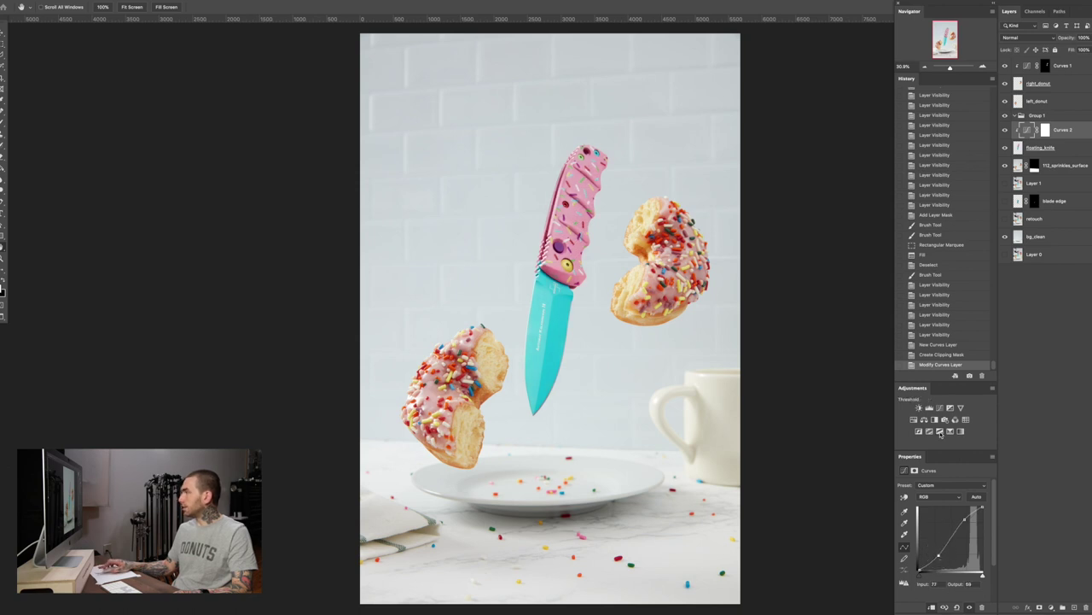
# Compare the knife with and without its Curves 2 contrast adjustment
pyautogui.click(1004, 130)
pyautogui.click(1005, 130)
pyautogui.click(1005, 129)
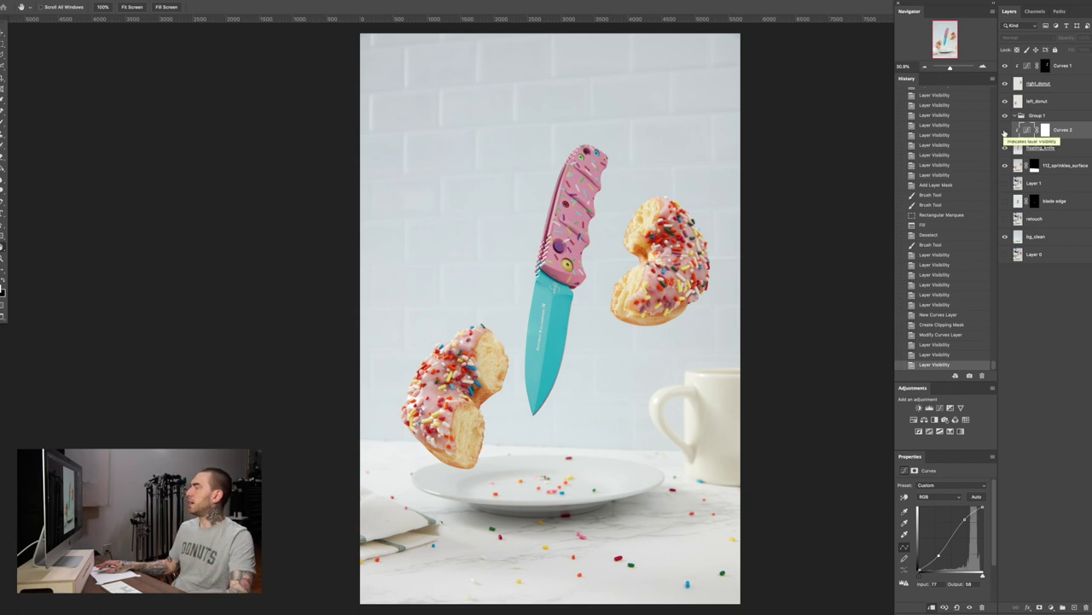
pyautogui.click(1005, 130)
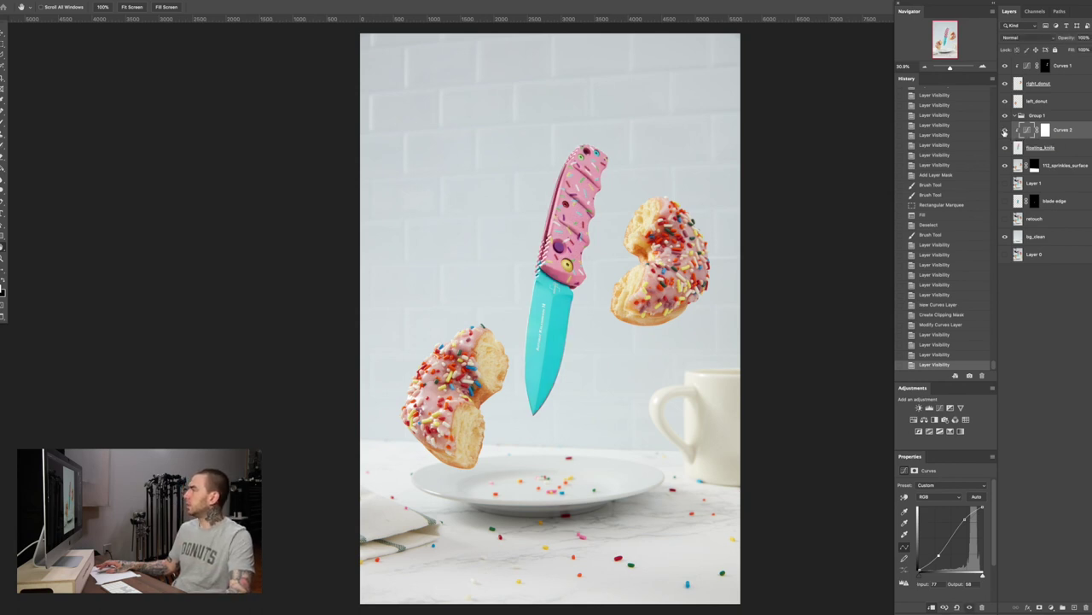
pyautogui.click(1004, 130)
pyautogui.click(1004, 130)
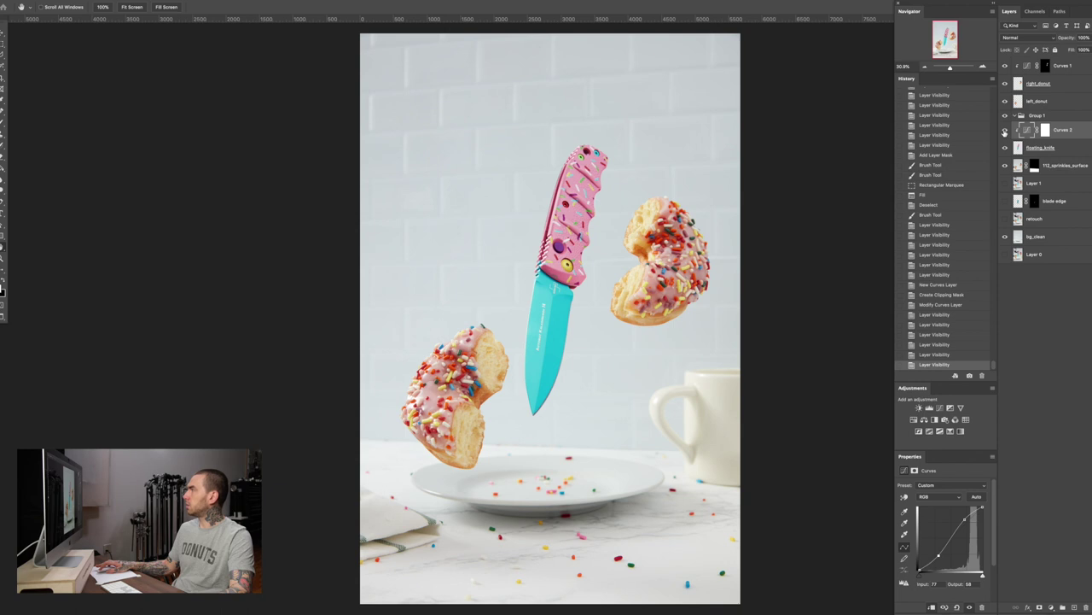
# Refine the knife's curve with the highlight point at input 187, output 203 and the shadow point at input 73, output 58
pyautogui.click(964, 519)
pyautogui.moveTo(964, 519); pyautogui.dragTo(966, 520)
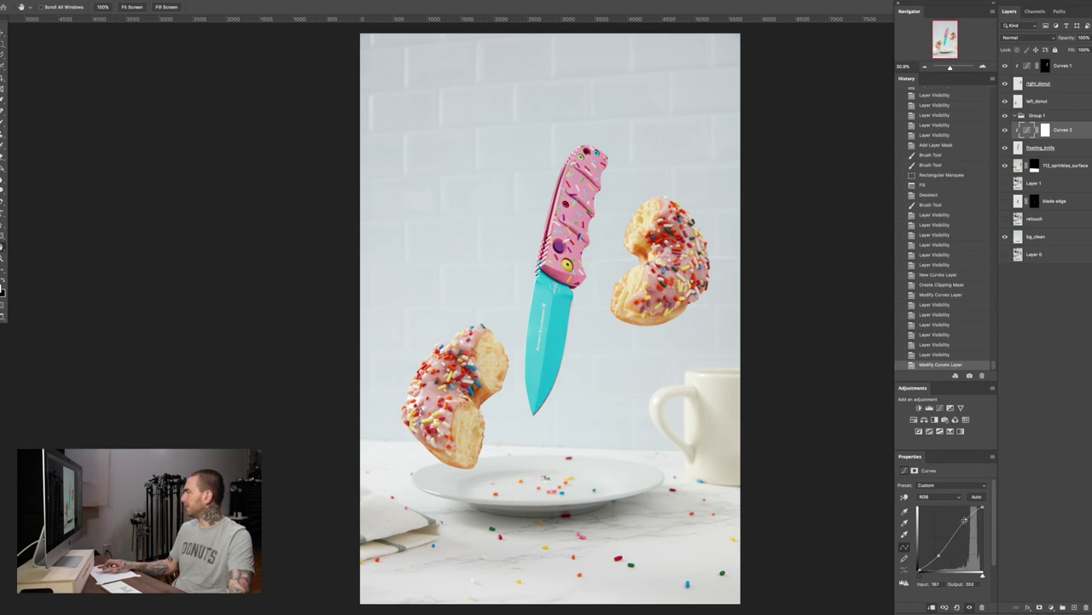
pyautogui.click(938, 556)
# Examine the refined knife contrast by repeatedly switching the Curves 2 layer off and on
pyautogui.click(1005, 130)
pyautogui.click(1004, 130)
pyautogui.click(1005, 129)
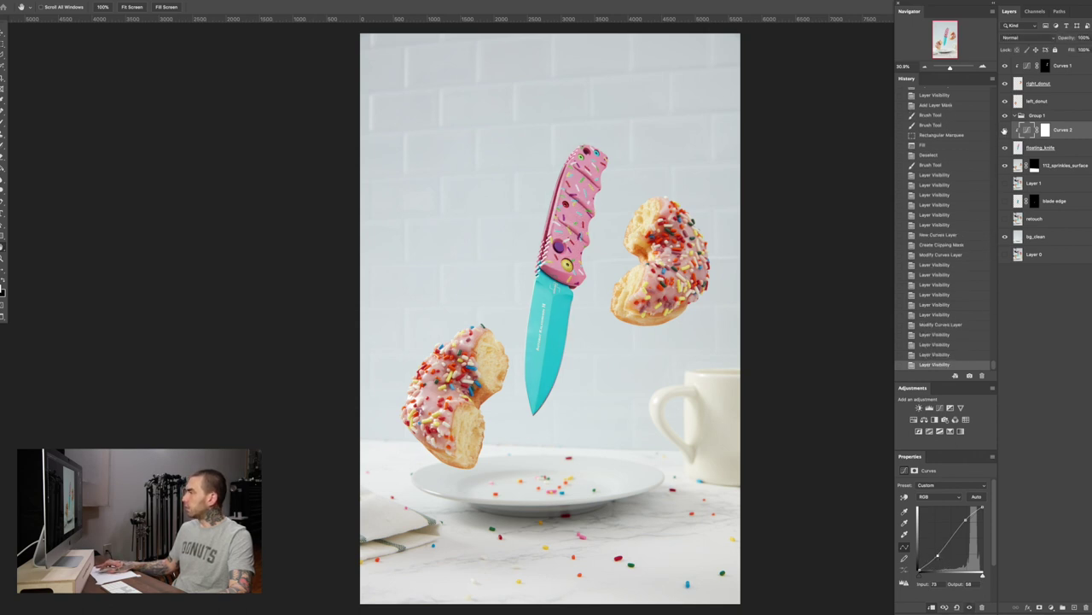
pyautogui.click(1005, 130)
pyautogui.click(1005, 129)
pyautogui.click(1005, 129)
pyautogui.click(1004, 130)
pyautogui.click(1004, 129)
pyautogui.click(1005, 130)
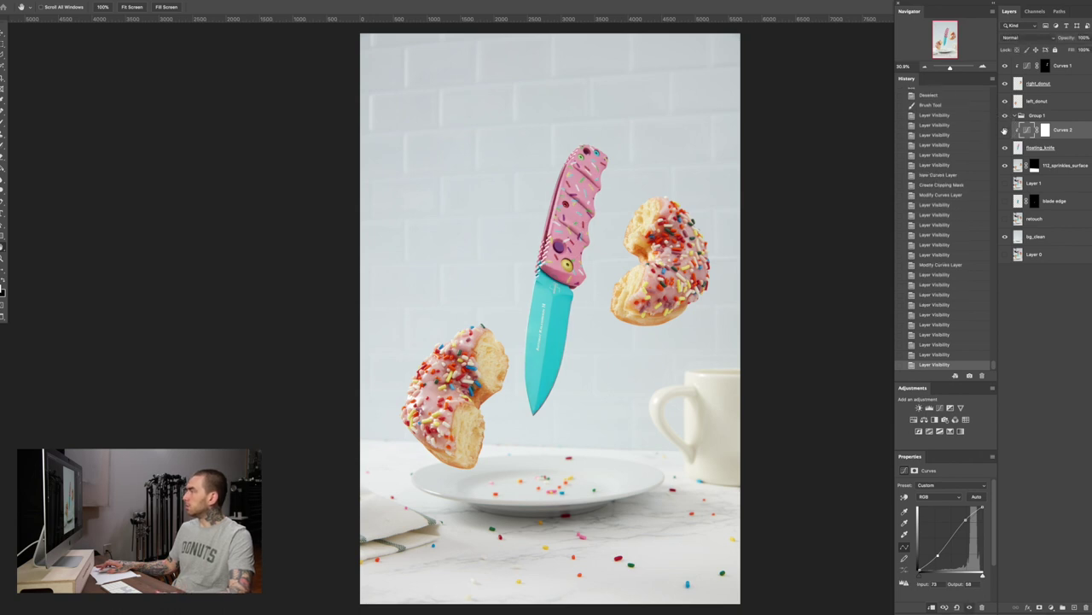
pyautogui.click(1005, 129)
pyautogui.click(1005, 130)
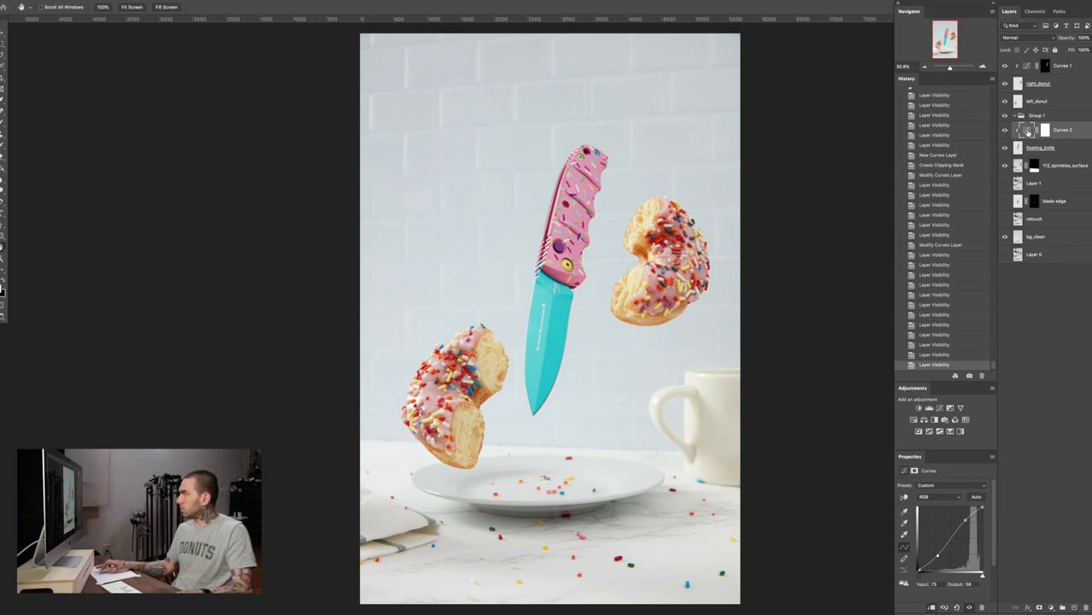
# Duplicate the Curves 2 adjustment above left_donut, clip it to that layer and compare its effect on the donut
pyautogui.moveTo(1026, 129); pyautogui.dragTo(1034, 101)
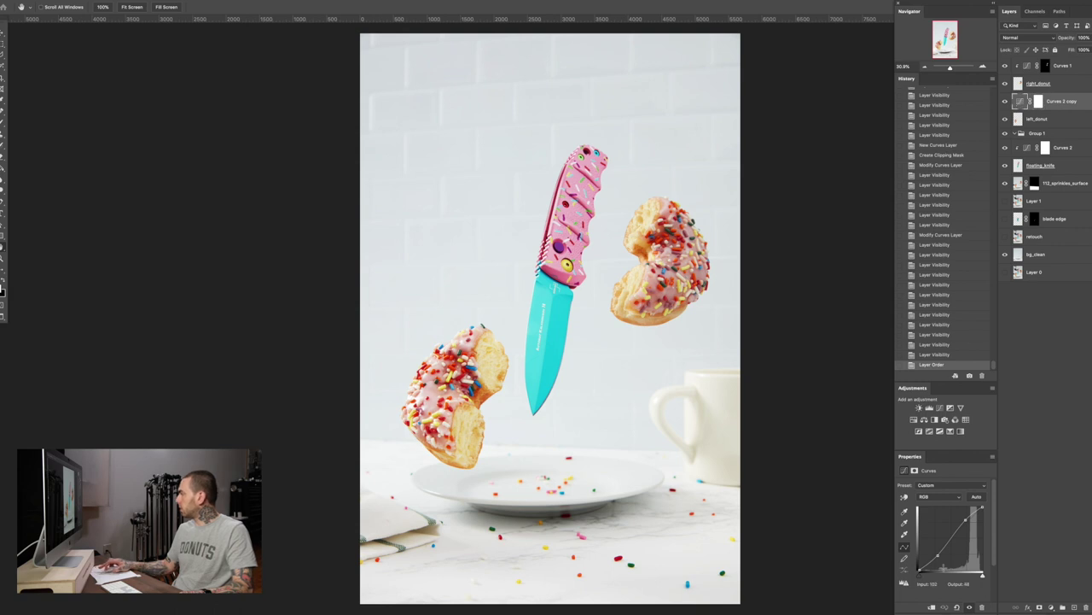
pyautogui.press('super+alt+g')
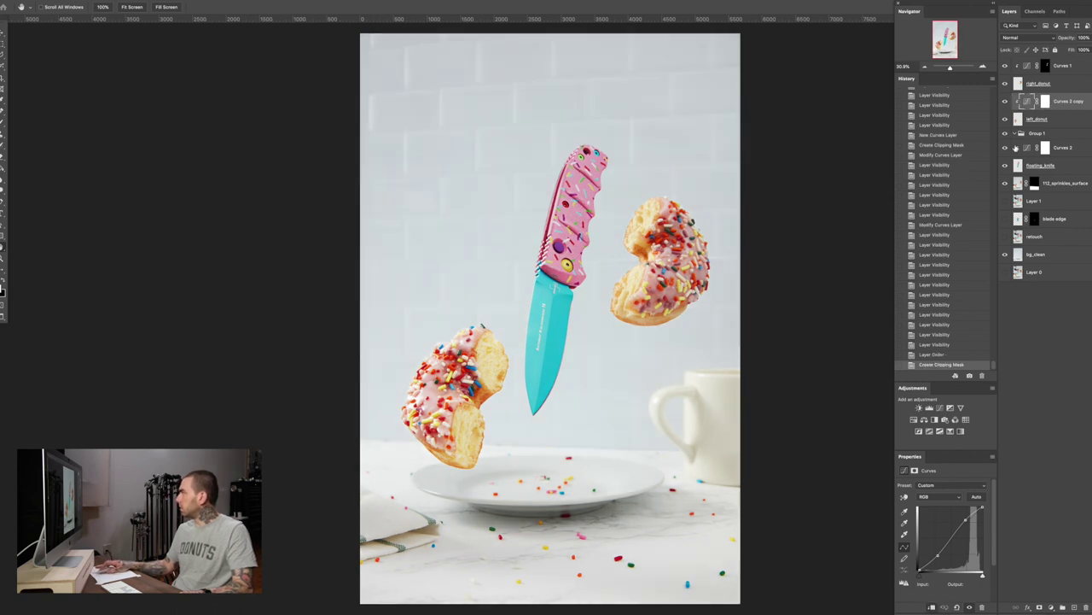
pyautogui.click(1004, 101)
pyautogui.click(1004, 102)
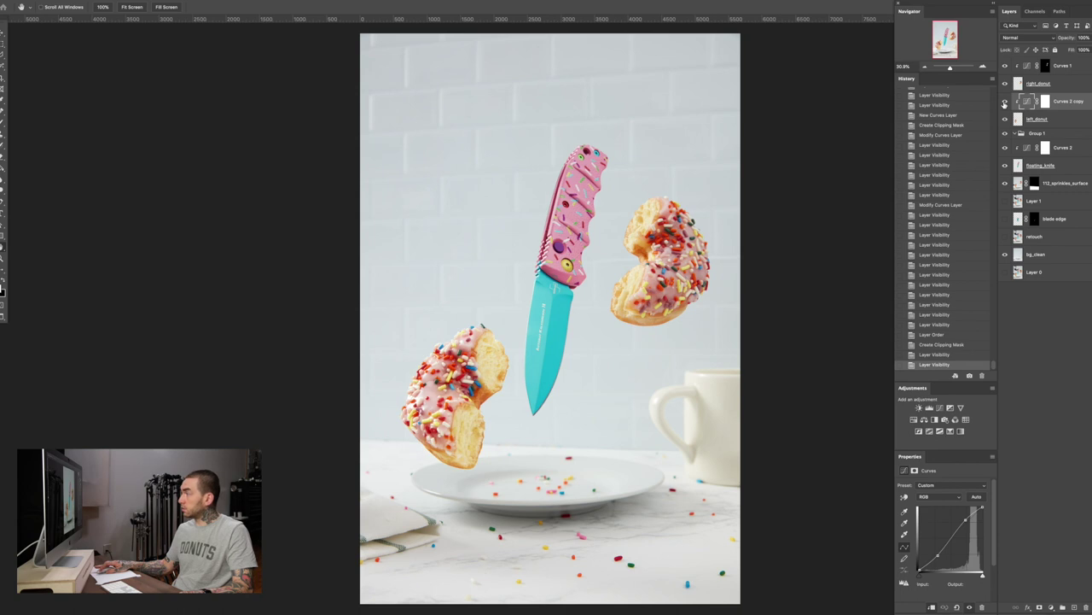
pyautogui.click(1004, 102)
pyautogui.click(1005, 101)
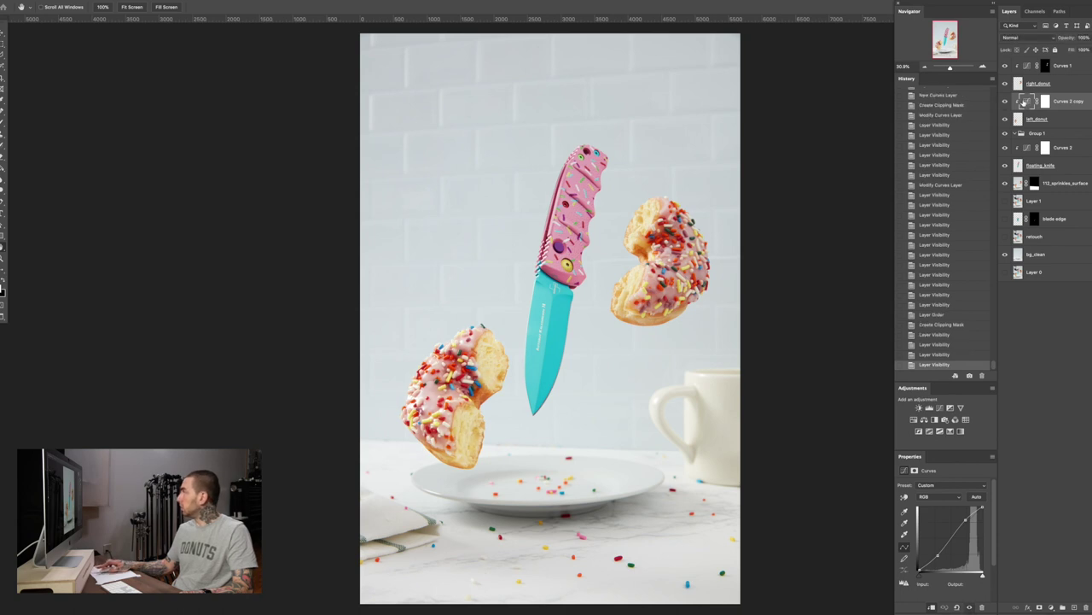
# Set the opacity of the left donut's Curves 2 copy adjustment to 50%
pyautogui.click(1064, 39)
pyautogui.write('50')
pyautogui.press('Return')
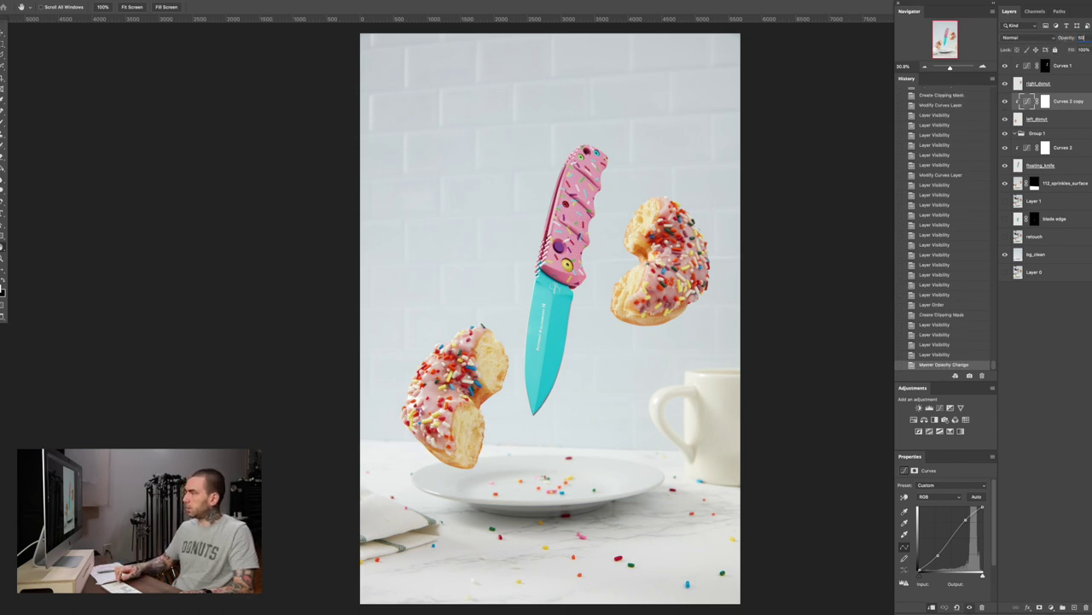
# Duplicate the left donut's Curves 2 copy adjustment above right_donut, clipped to it, and compare its effect on the donut
pyautogui.click(1004, 101)
pyautogui.click(1005, 101)
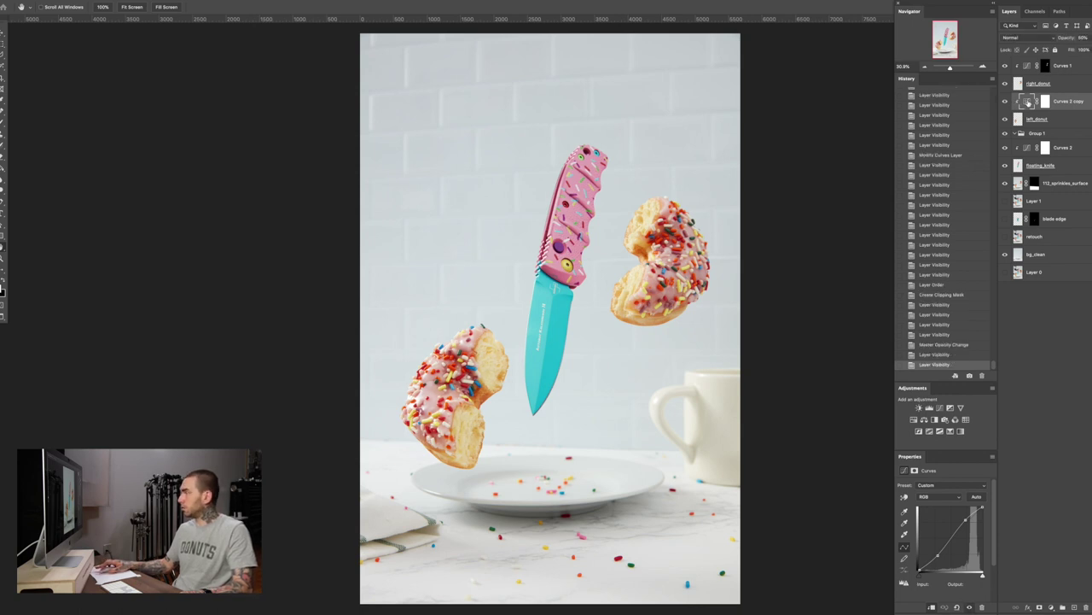
pyautogui.moveTo(1030, 104); pyautogui.dragTo(1026, 59)
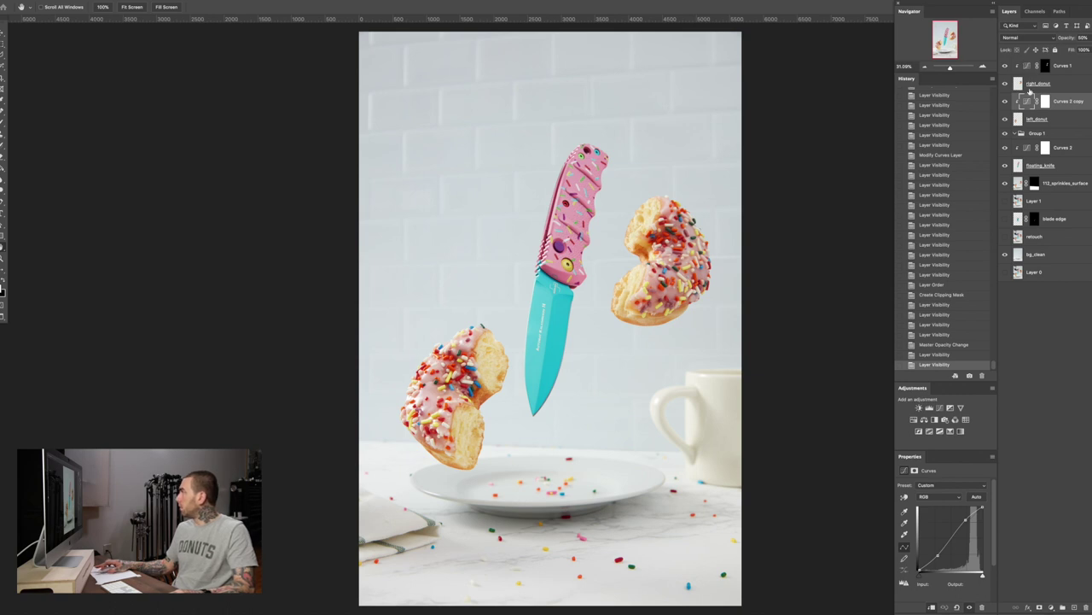
pyautogui.moveTo(1028, 102); pyautogui.dragTo(1030, 77)
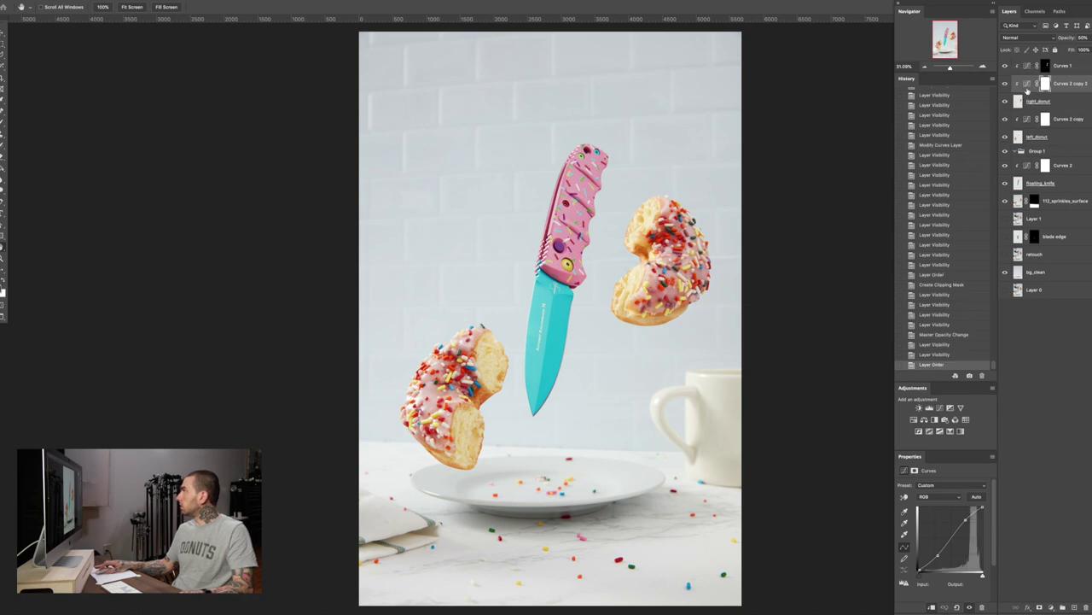
pyautogui.click(1006, 83)
pyautogui.click(1006, 82)
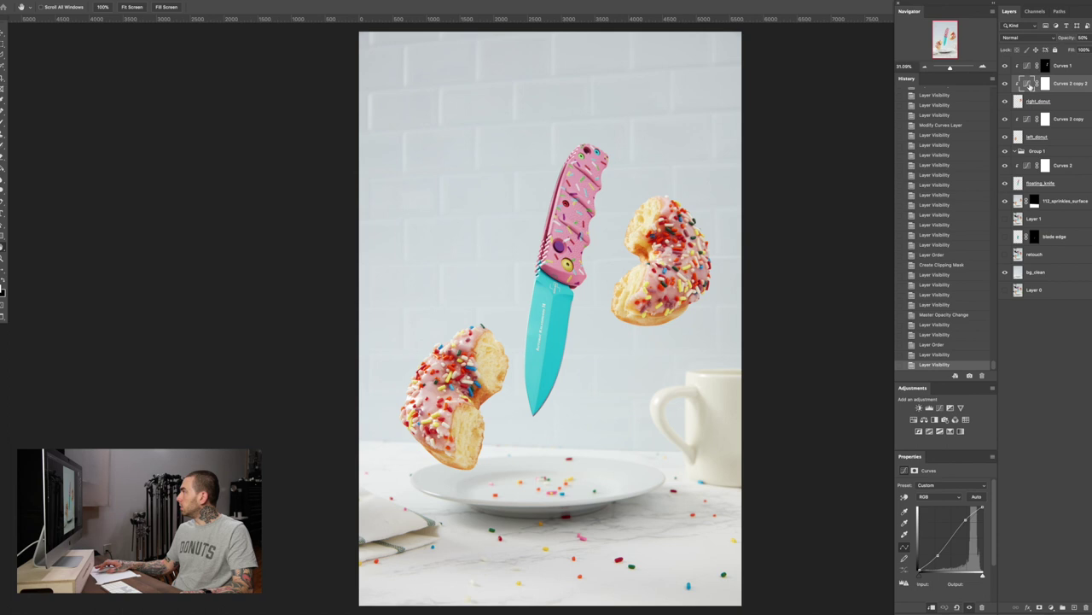
pyautogui.click(1005, 84)
pyautogui.click(1005, 84)
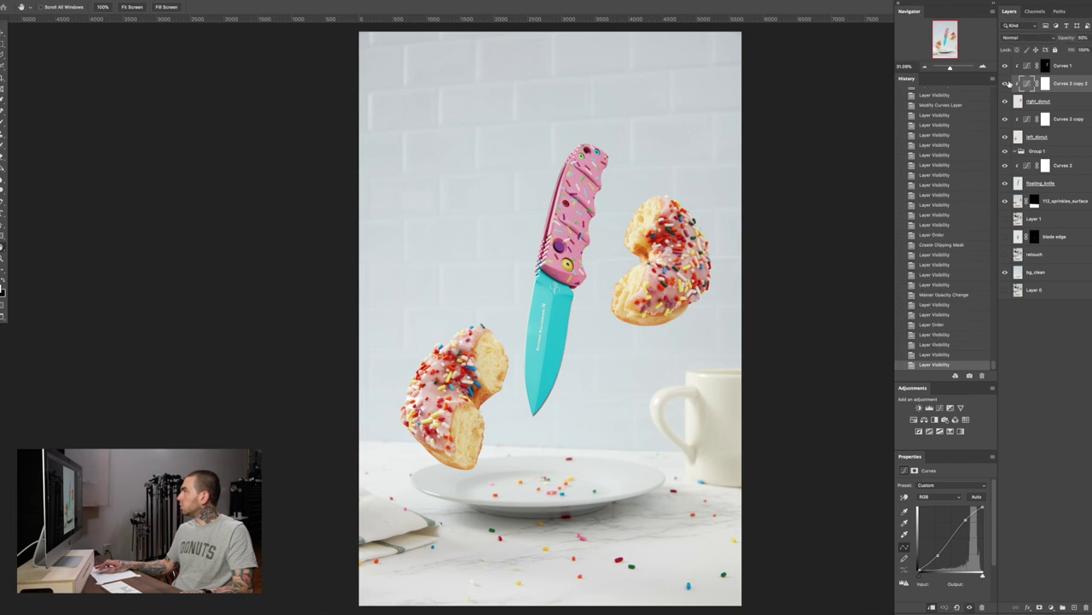
# Readjust the midtone point of the right donut's Curves 1 adjustment
pyautogui.click(1027, 67)
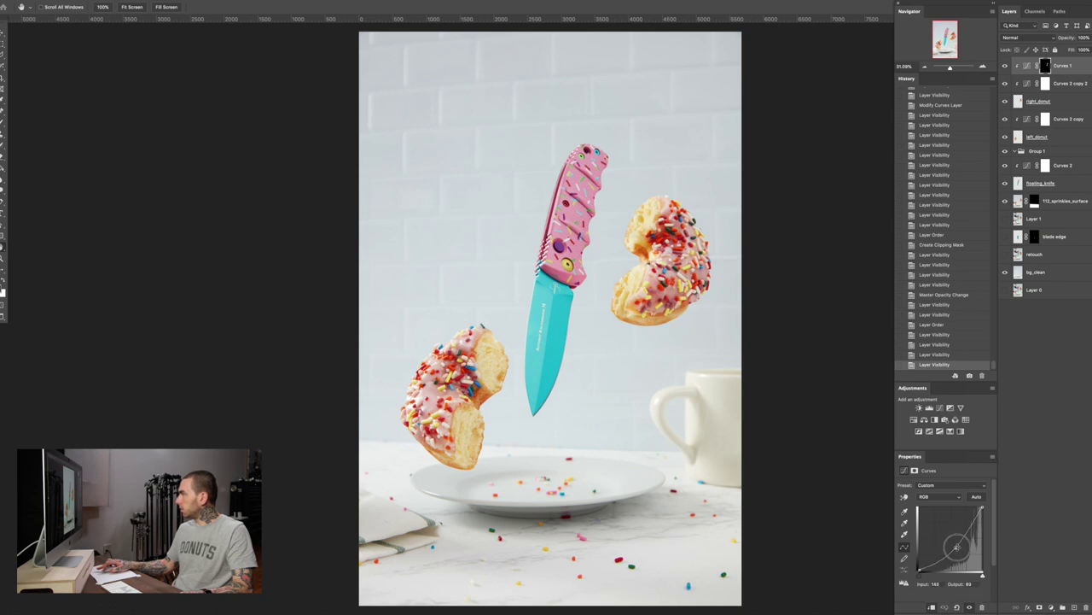
pyautogui.click(957, 547)
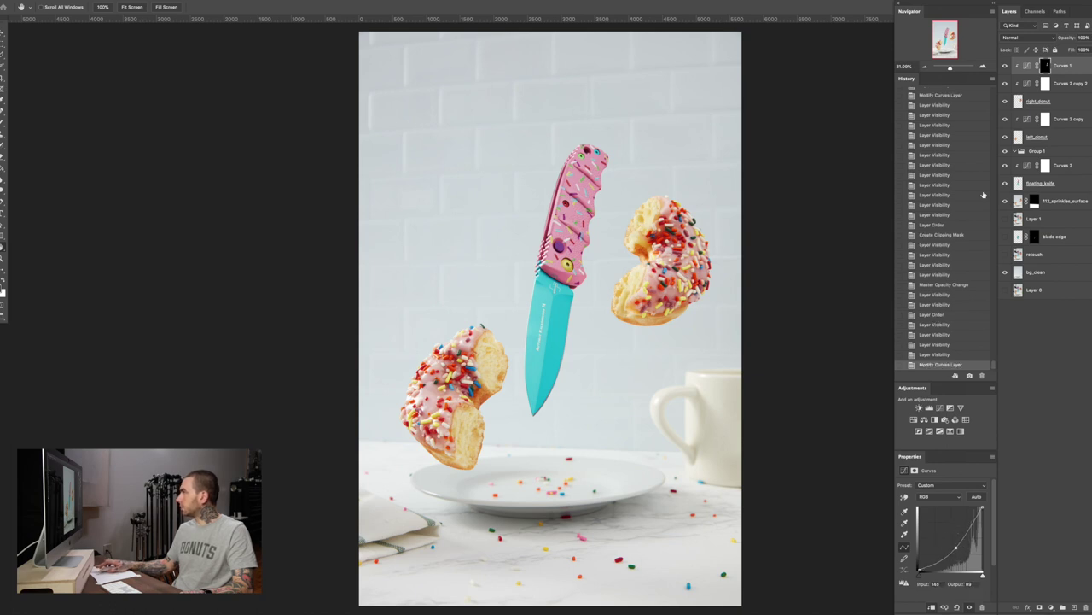
# Try the Luminosity blend mode on the Curves 1 adjustment and compare it repeatedly with Normal
pyautogui.click(1017, 38)
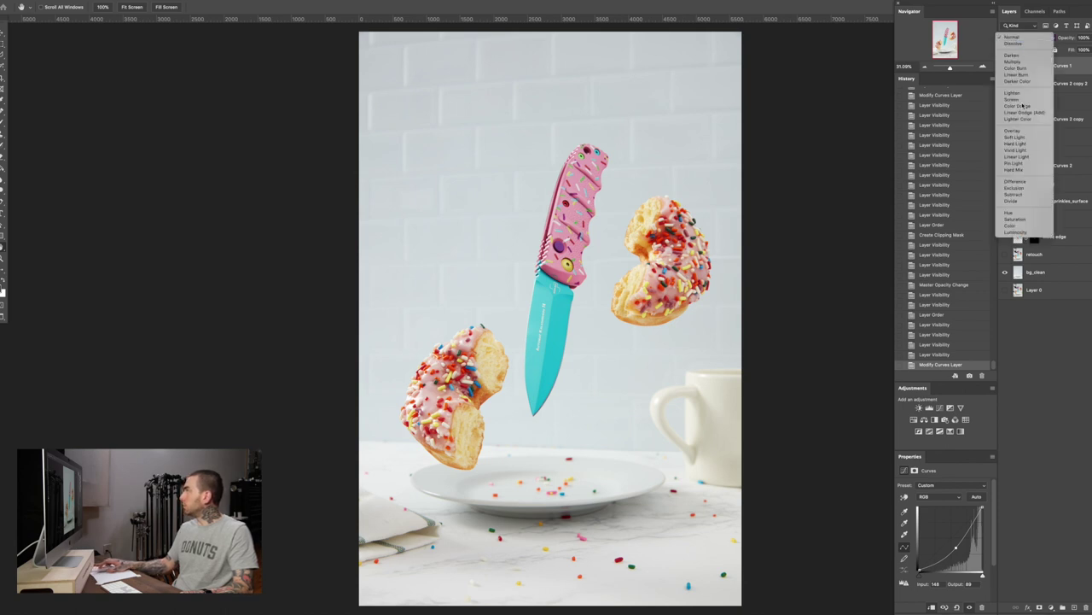
pyautogui.click(1014, 233)
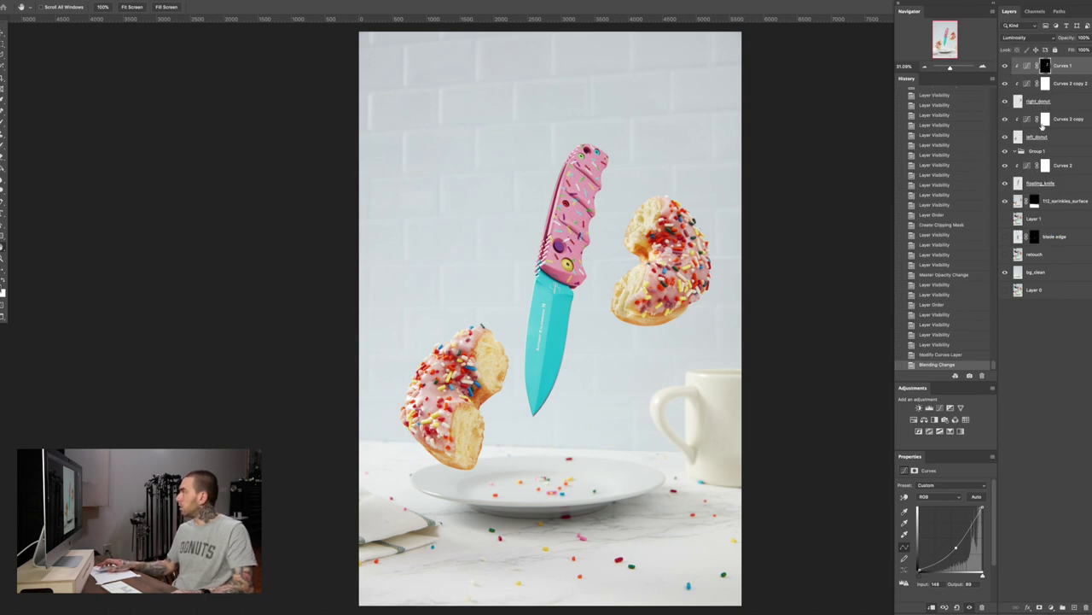
pyautogui.click(960, 356)
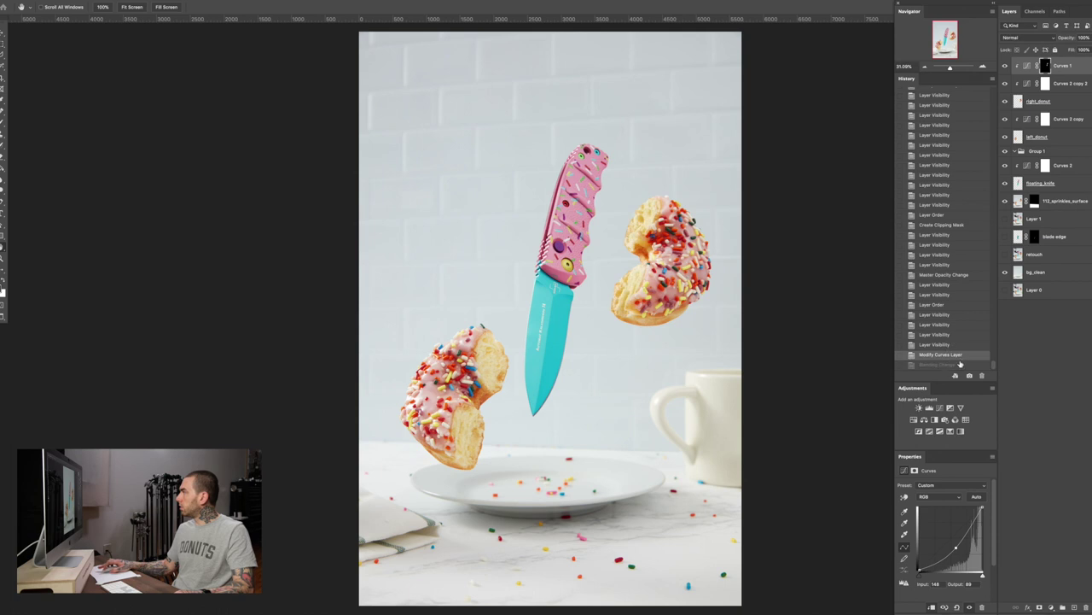
pyautogui.click(958, 365)
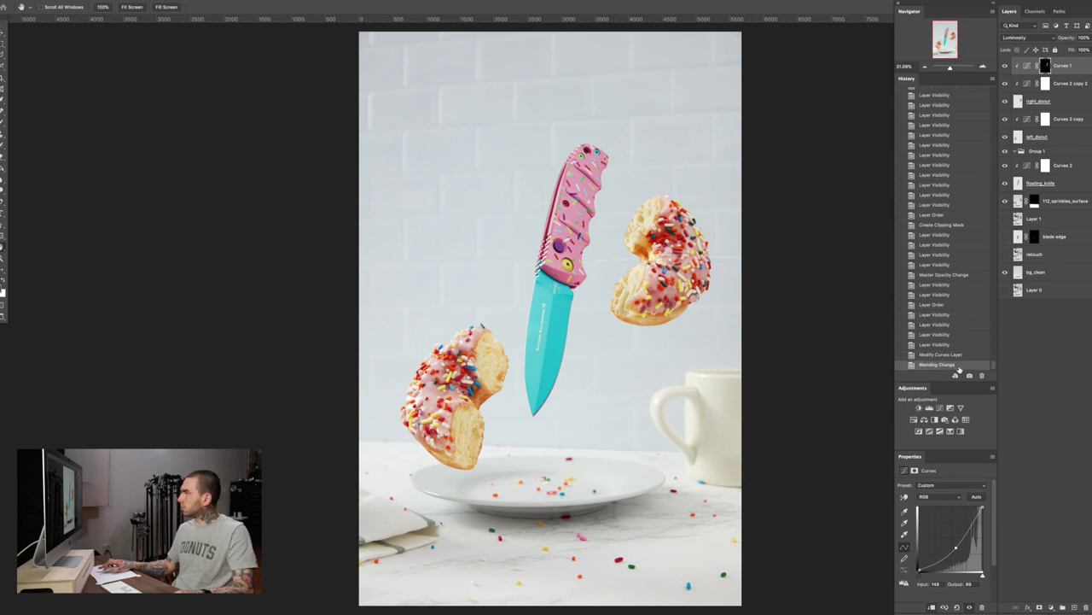
pyautogui.click(960, 356)
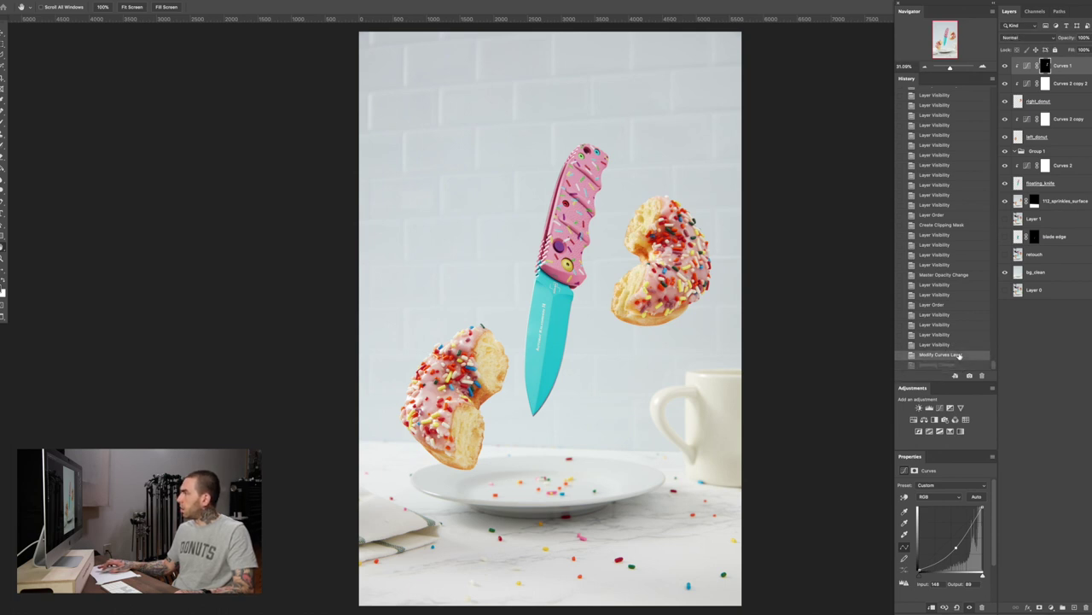
pyautogui.click(959, 366)
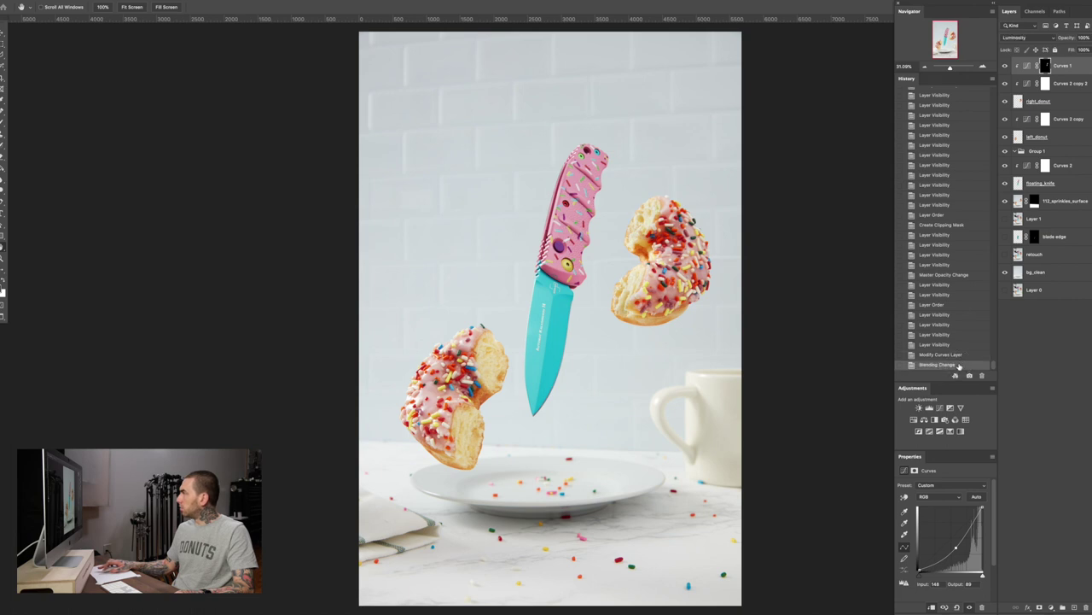
pyautogui.click(959, 356)
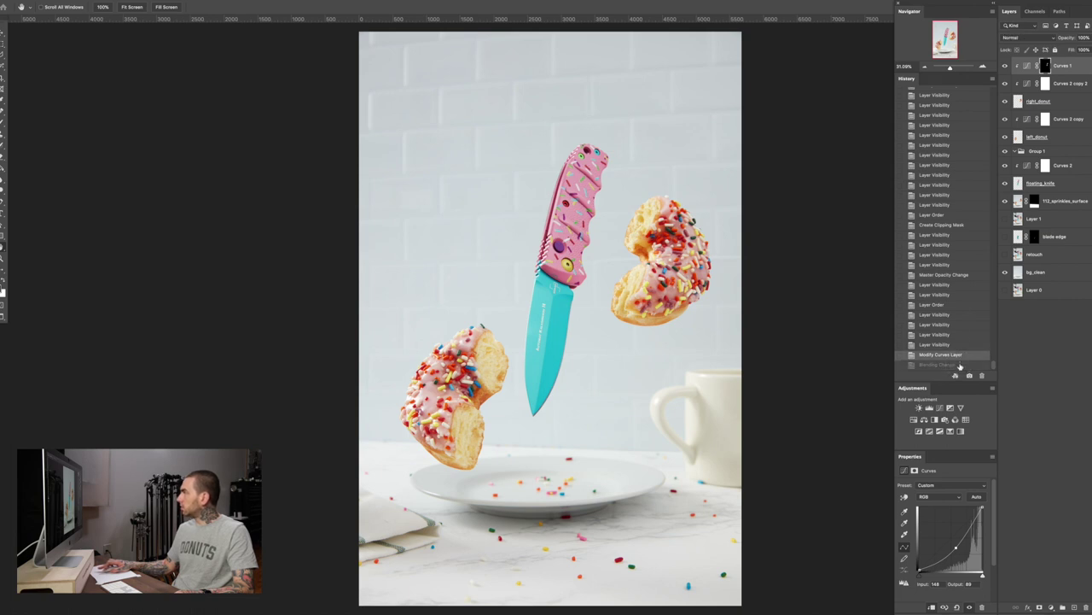
pyautogui.click(960, 366)
pyautogui.click(958, 357)
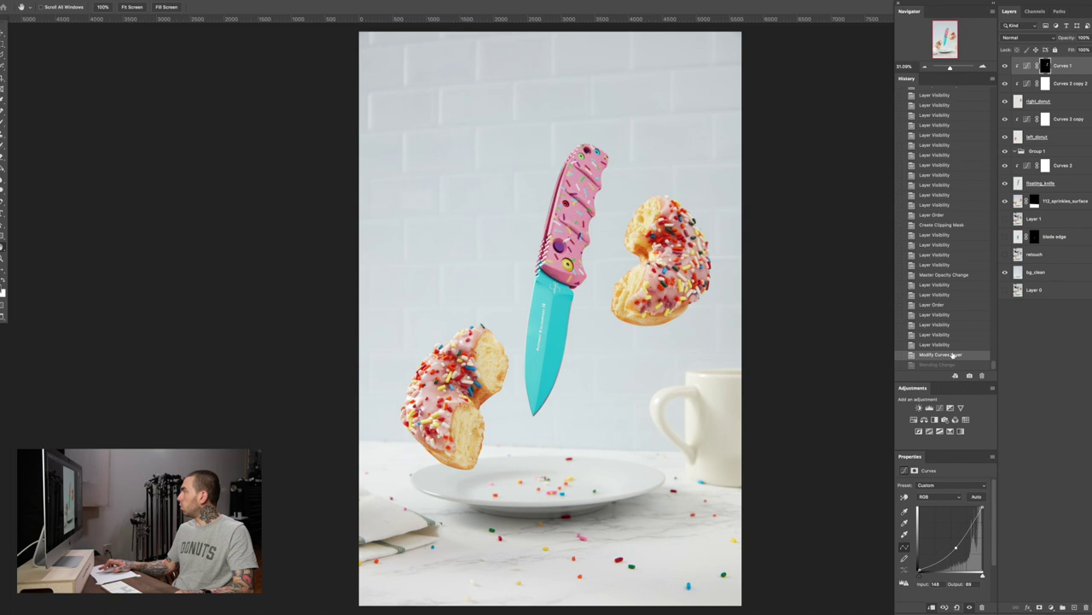
# In Curves 1, set a blue channel point at input 132, output 141 and a red channel point at input 134, output 121
pyautogui.click(943, 496)
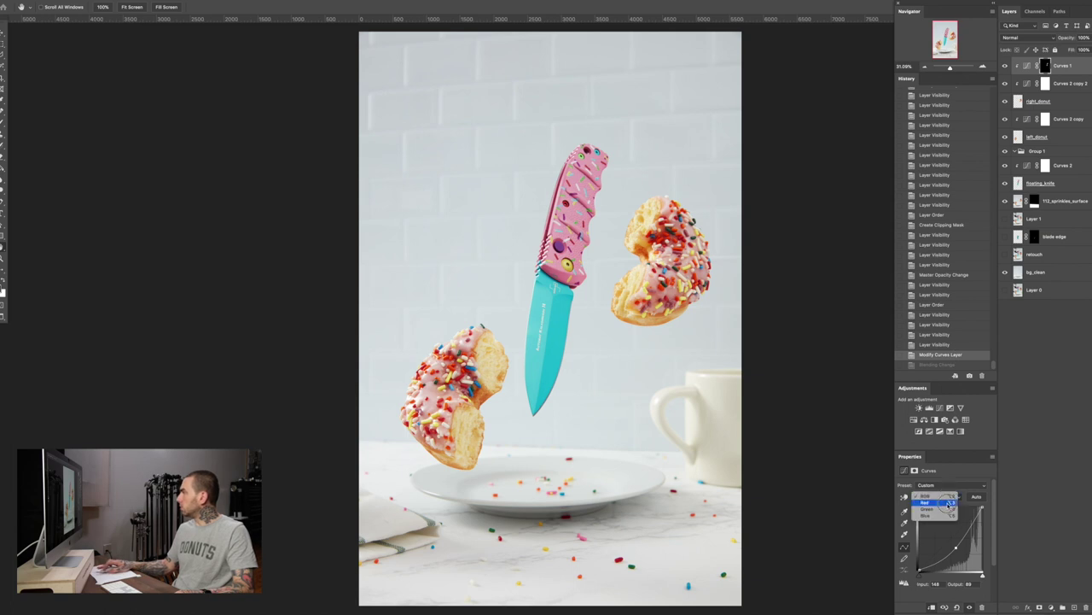
pyautogui.click(939, 515)
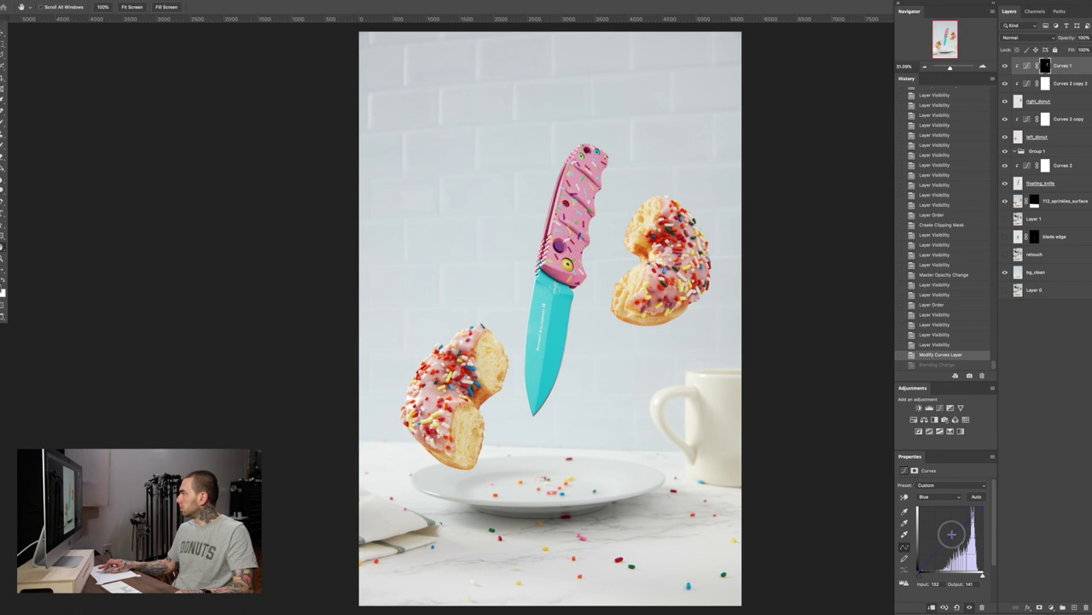
pyautogui.click(952, 533)
pyautogui.click(938, 497)
pyautogui.click(939, 476)
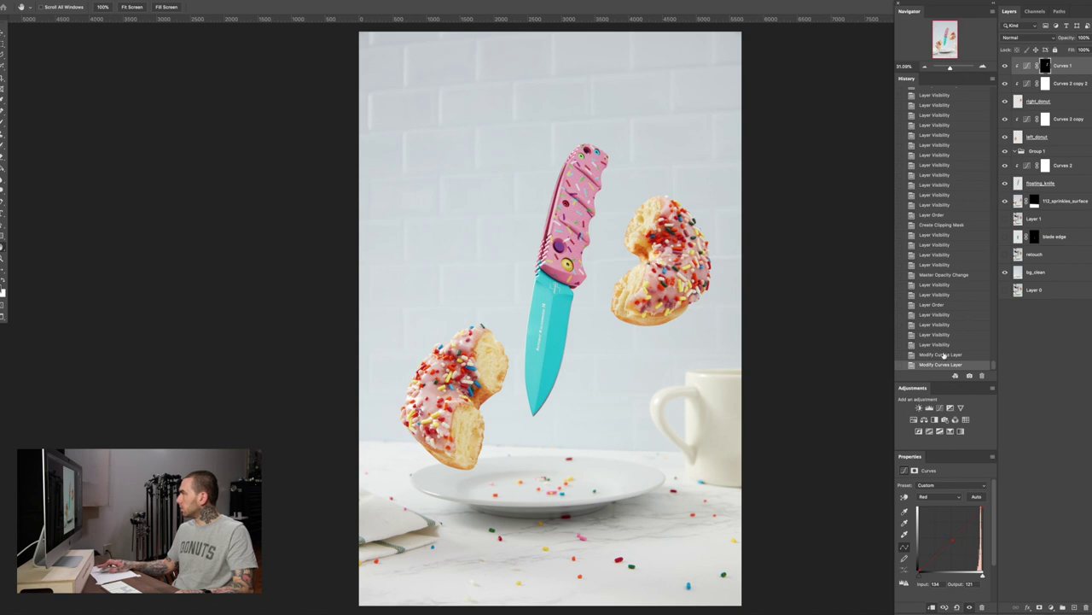
# Compare the right donut's colour before and after the Curves 1 changes by switching between history states
pyautogui.click(944, 345)
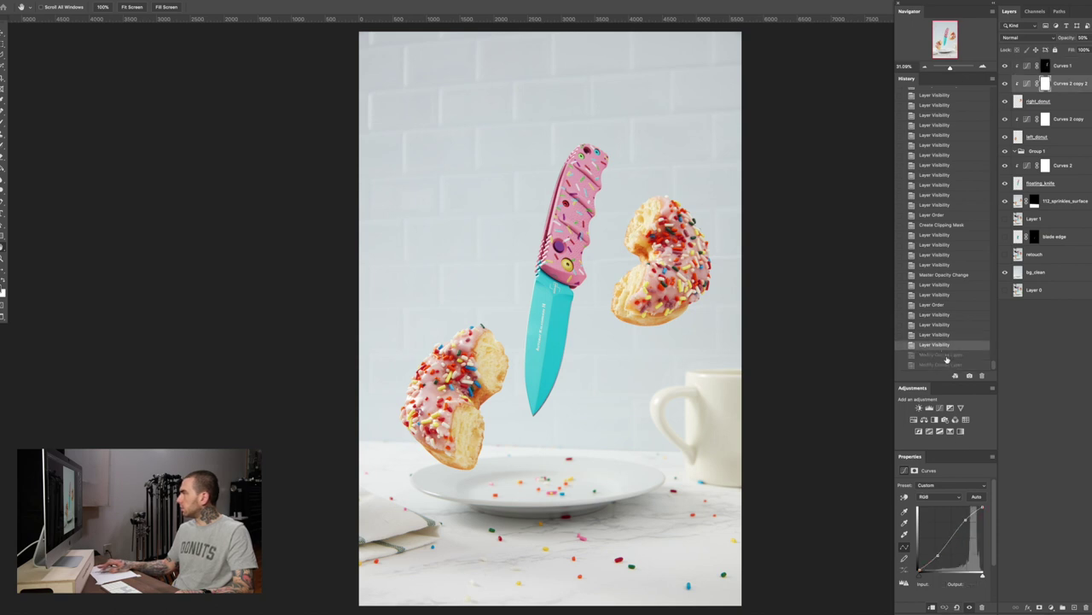
pyautogui.click(946, 354)
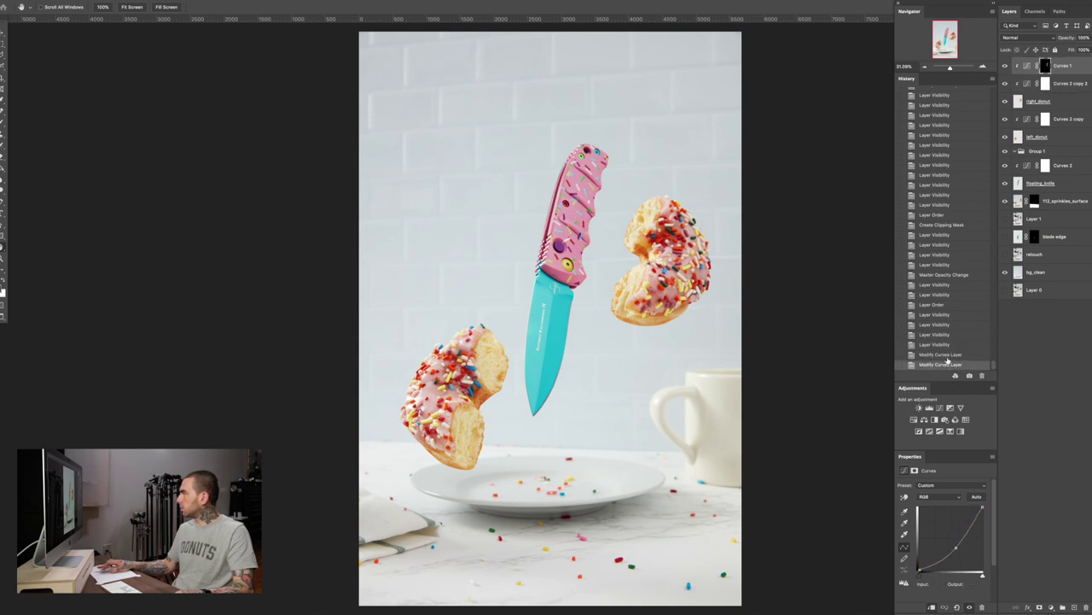
pyautogui.click(947, 365)
pyautogui.click(947, 355)
pyautogui.click(949, 366)
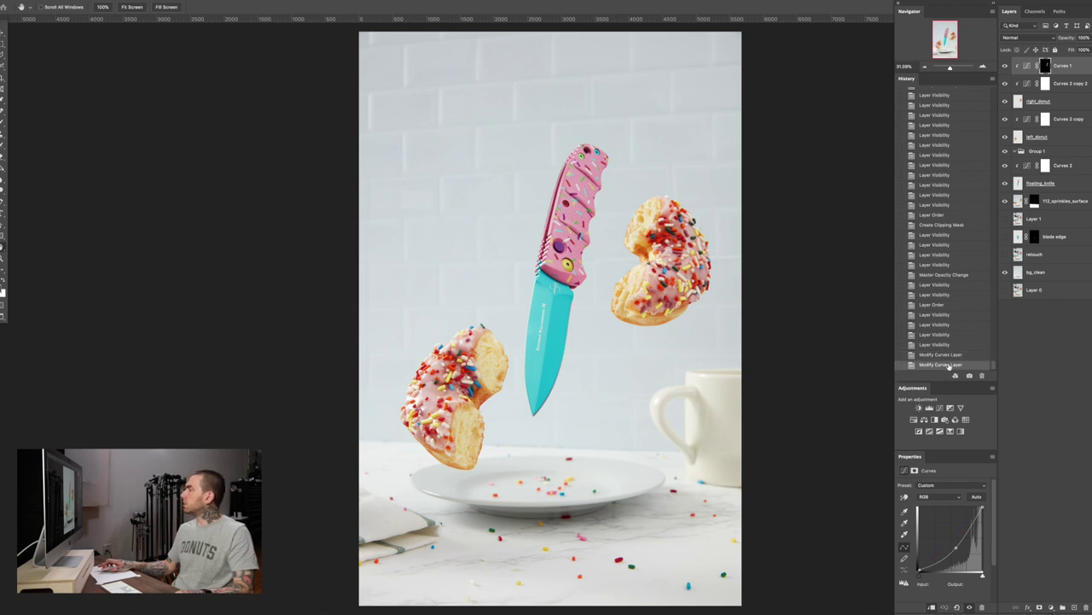
# Save the document and delete the empty Group 1
pyautogui.press('super+s')
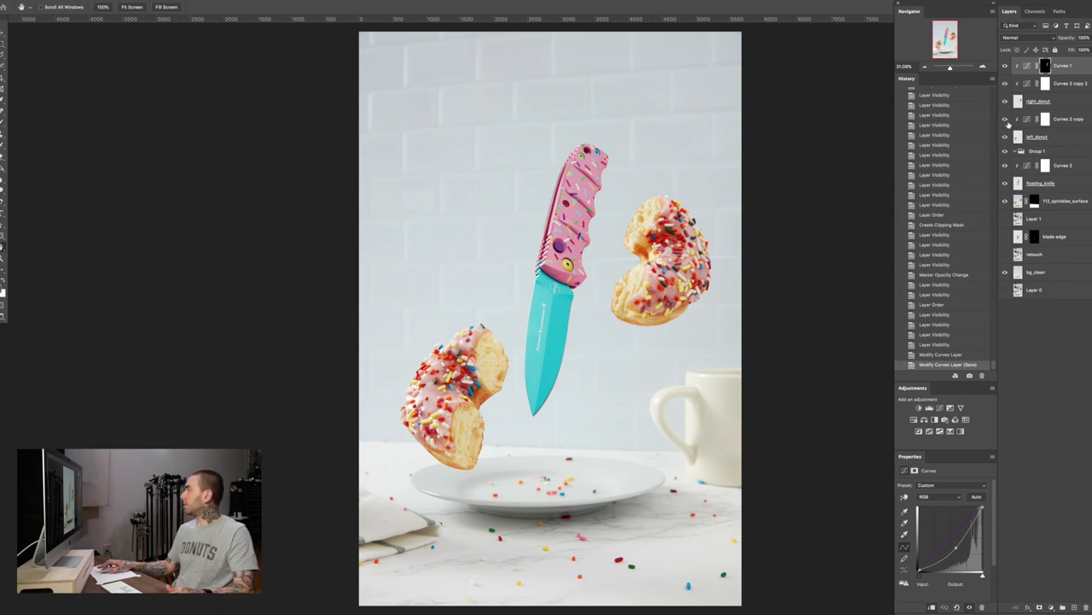
pyautogui.click(1014, 151)
pyautogui.moveTo(1032, 151); pyautogui.dragTo(1082, 606)
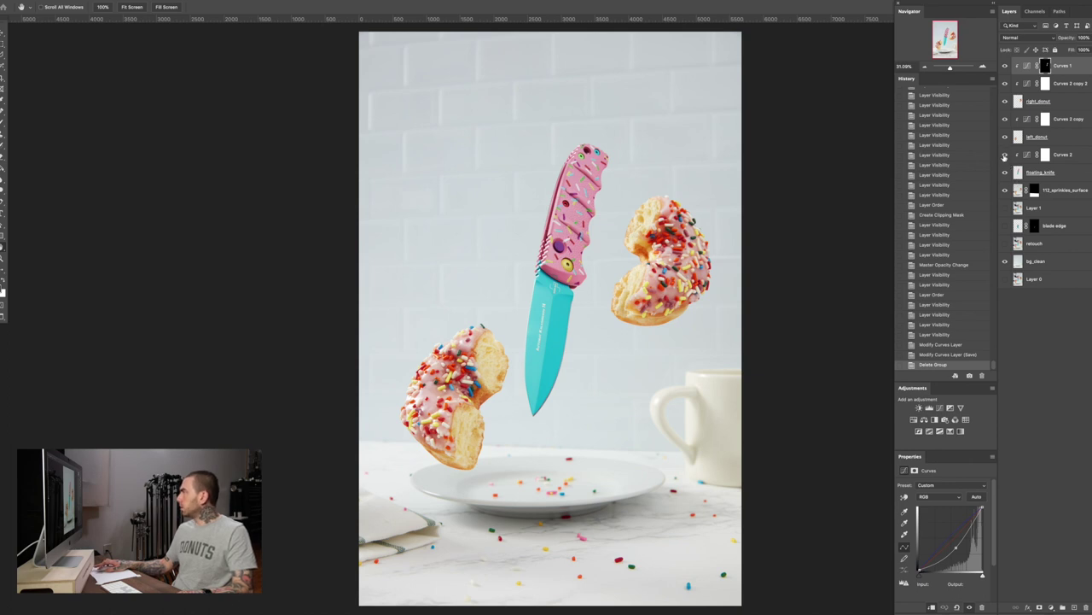
# Examine the knife's Curves 2 adjustment, right_donut and left_donut by switching the visibility of each off and on
pyautogui.click(1005, 154)
pyautogui.click(1004, 154)
pyautogui.click(1005, 155)
pyautogui.click(1004, 155)
pyautogui.click(1005, 100)
pyautogui.click(1005, 101)
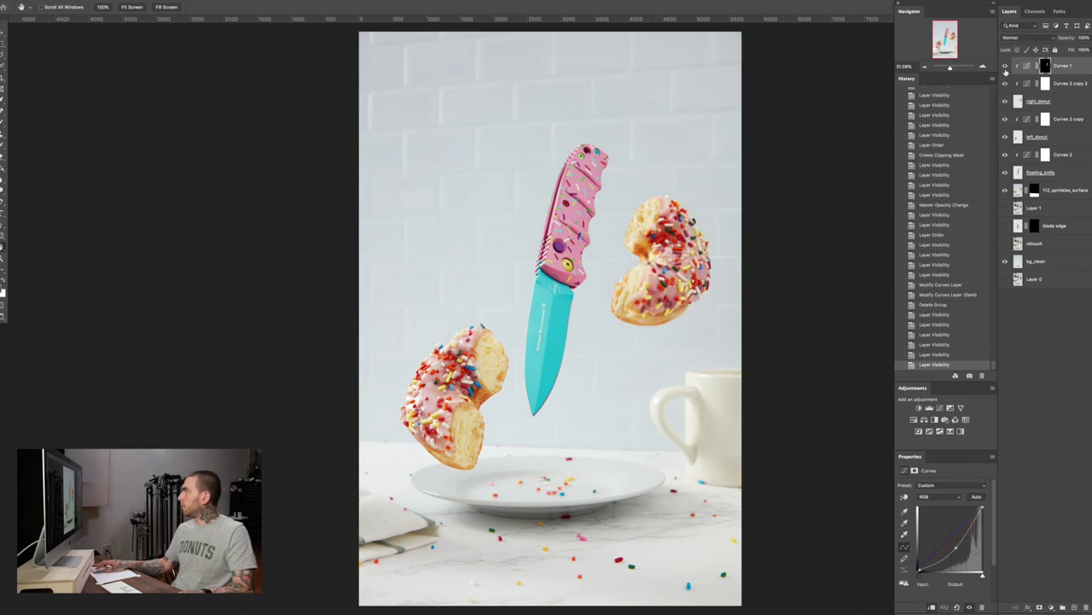
pyautogui.click(1005, 101)
pyautogui.click(1005, 101)
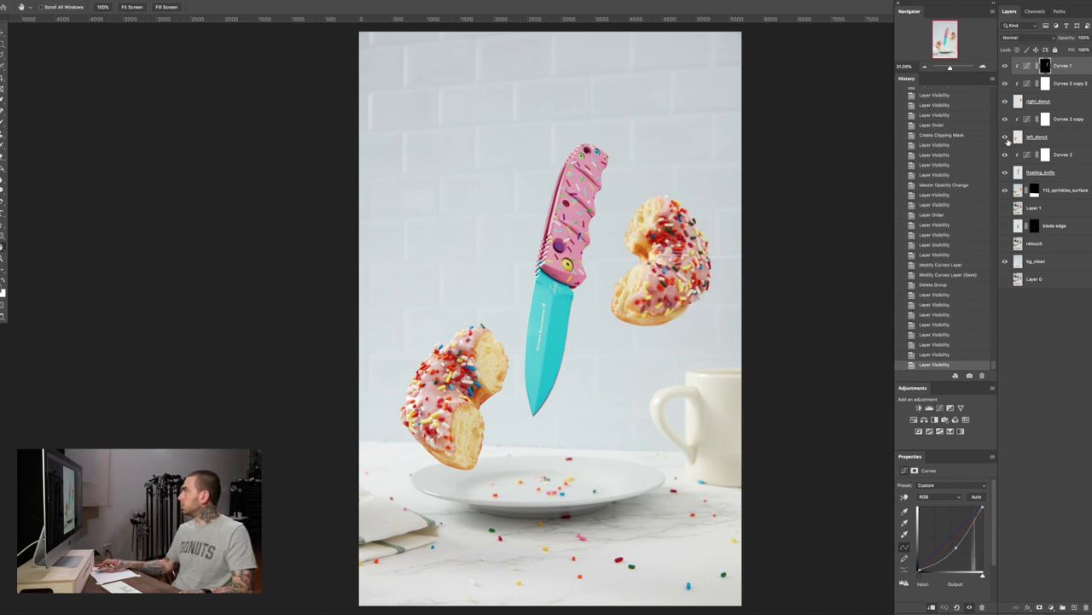
pyautogui.click(1006, 136)
pyautogui.click(1006, 137)
pyautogui.click(1006, 136)
pyautogui.click(1005, 137)
# Hide left_donut, mask the stray donut piece out of the sprinkles surface layer, show left_donut again and save the document
pyautogui.click(1006, 137)
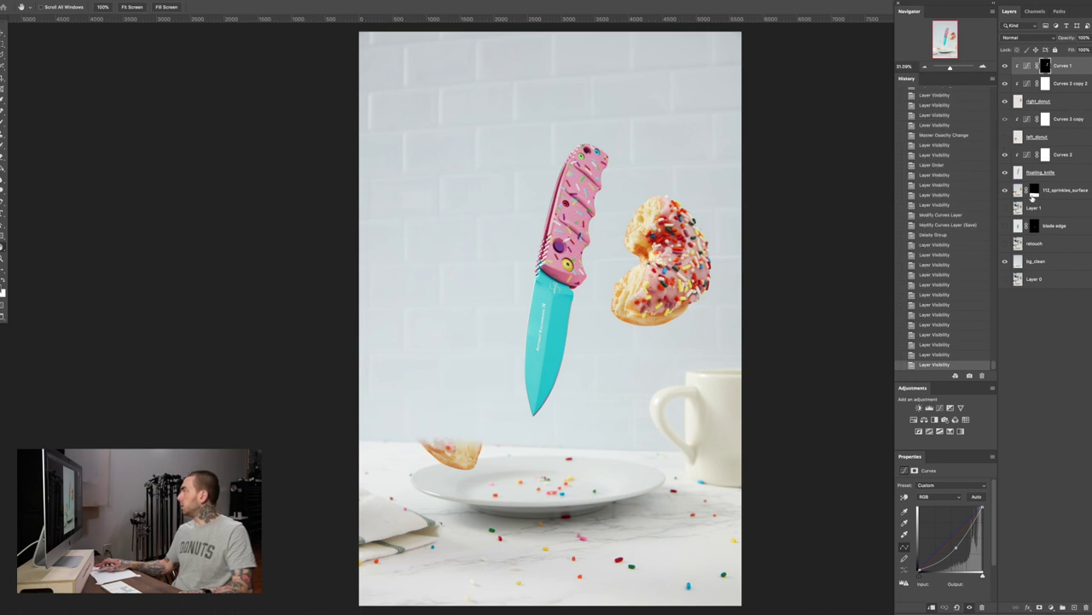
pyautogui.click(1034, 194)
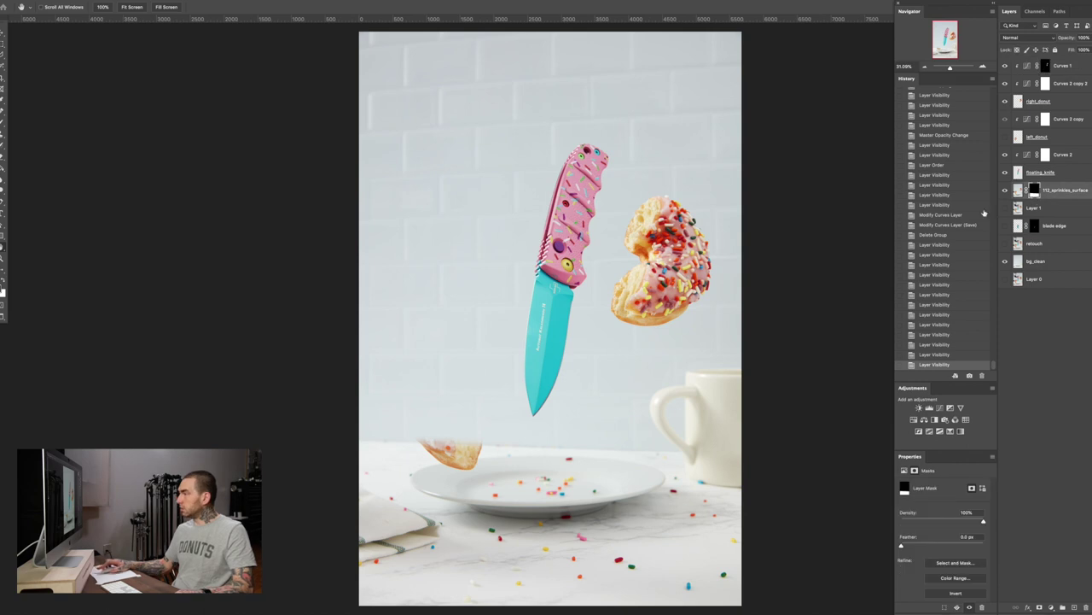
pyautogui.press('b')
pyautogui.moveTo(418, 436)
pyautogui.mouseDown()
pyautogui.moveTo(444, 456)
pyautogui.moveTo(478, 447)
pyautogui.moveTo(468, 463)
pyautogui.moveTo(443, 454)
pyautogui.moveTo(453, 444)
pyautogui.mouseUp()
pyautogui.click(1005, 136)
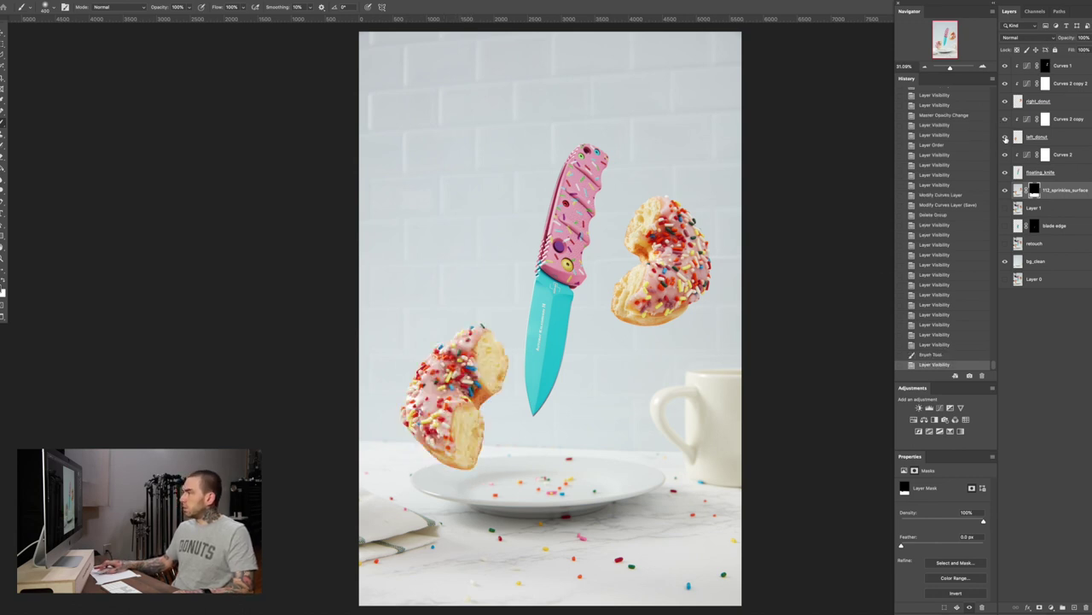
pyautogui.click(1005, 137)
pyautogui.click(1006, 137)
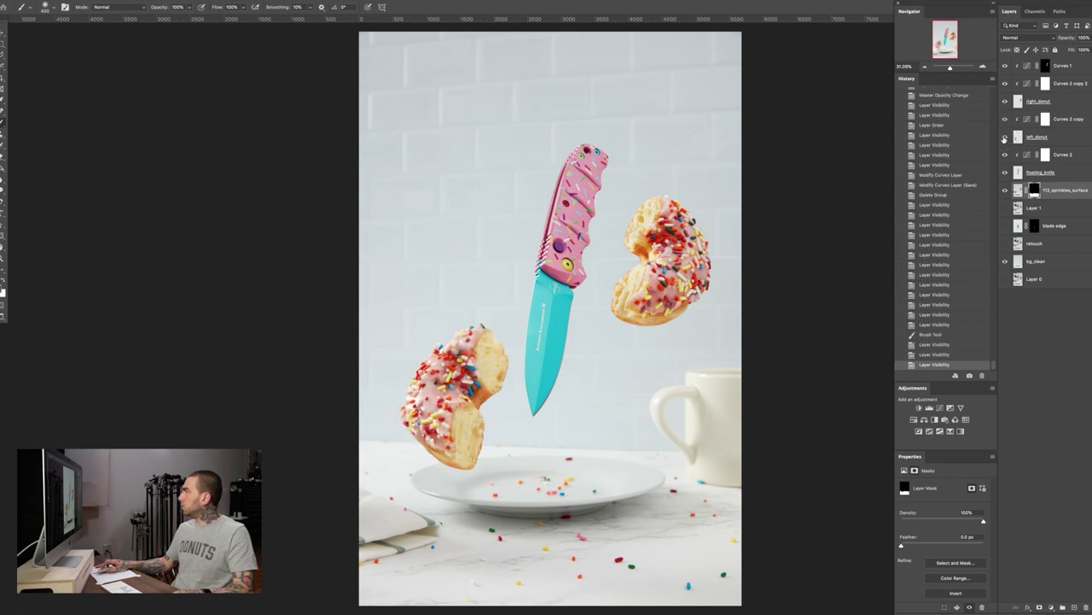
pyautogui.hotkey('ctrl', 's')
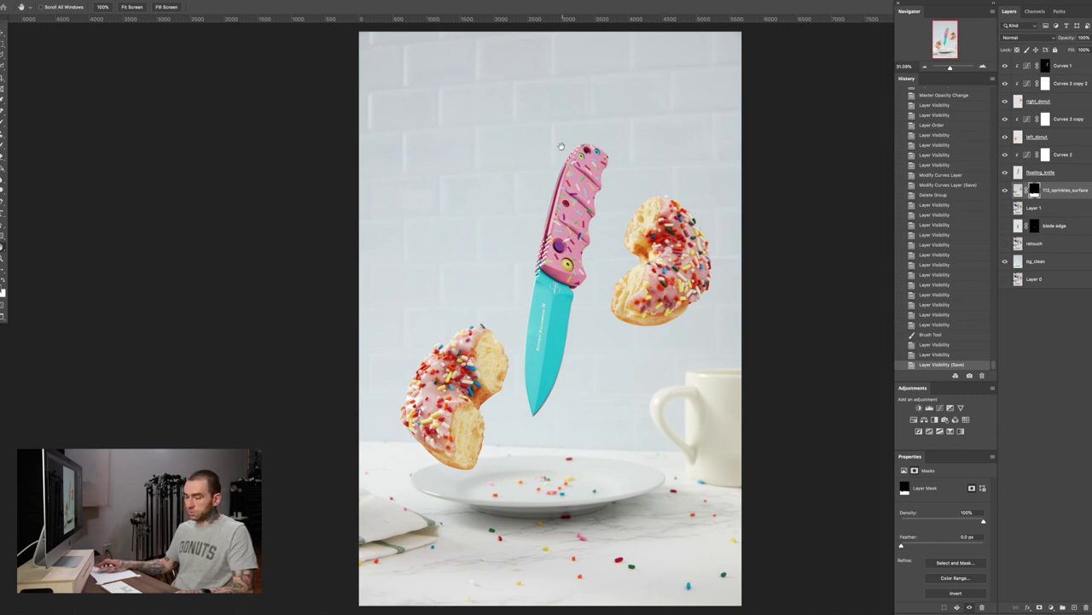
# Frame a 4:5 crop around the knife, donuts and plate, mark its upper, lower and left edges with guides, and leave the crop unapplied
pyautogui.press('c')
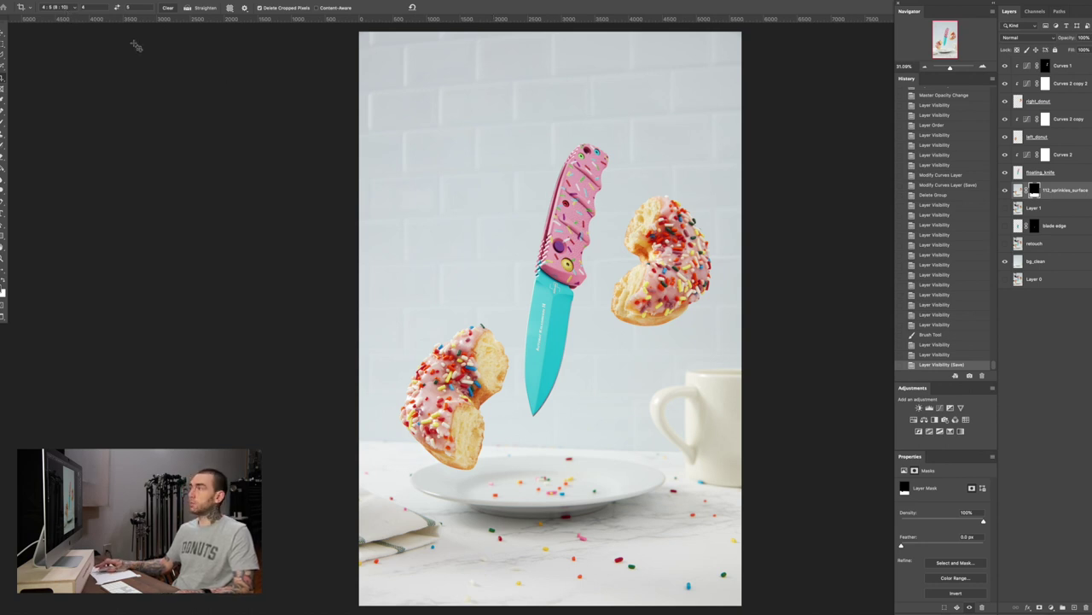
pyautogui.moveTo(374, 113); pyautogui.dragTo(742, 573)
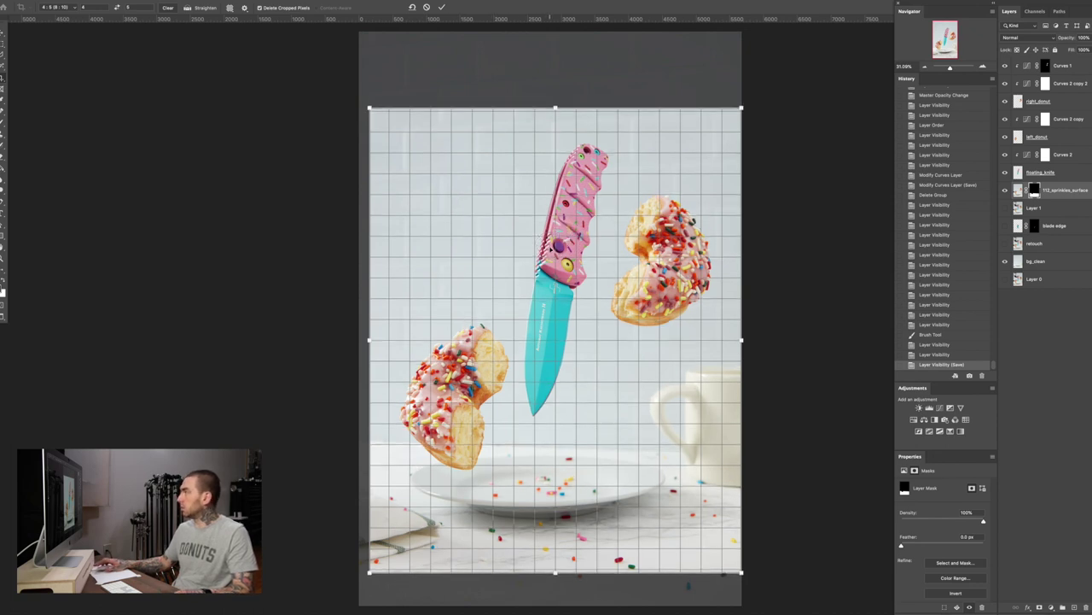
pyautogui.moveTo(563, 23); pyautogui.dragTo(564, 107)
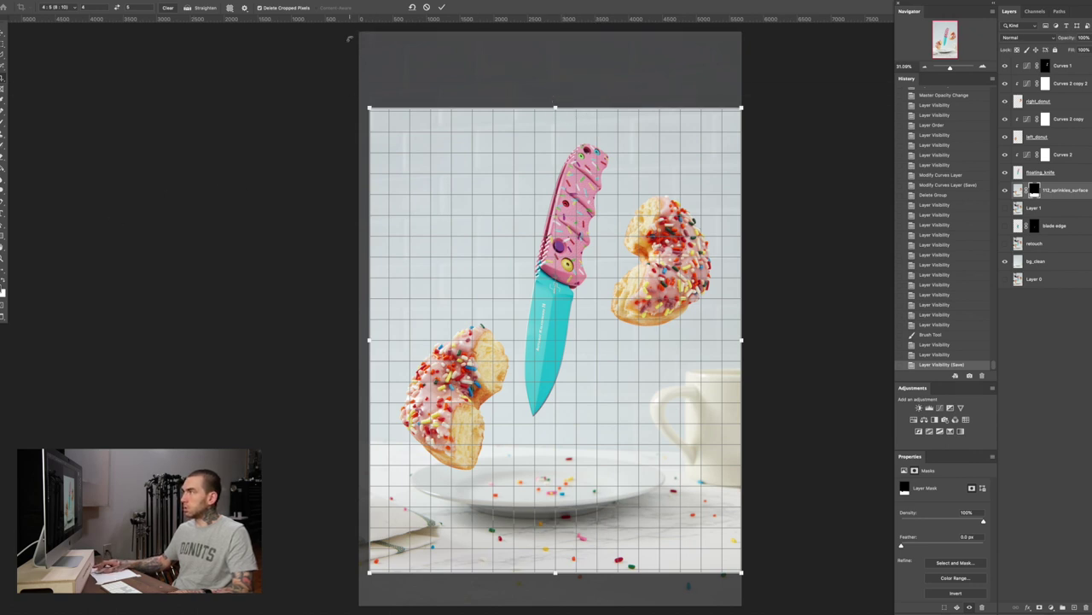
pyautogui.moveTo(347, 23); pyautogui.dragTo(416, 572)
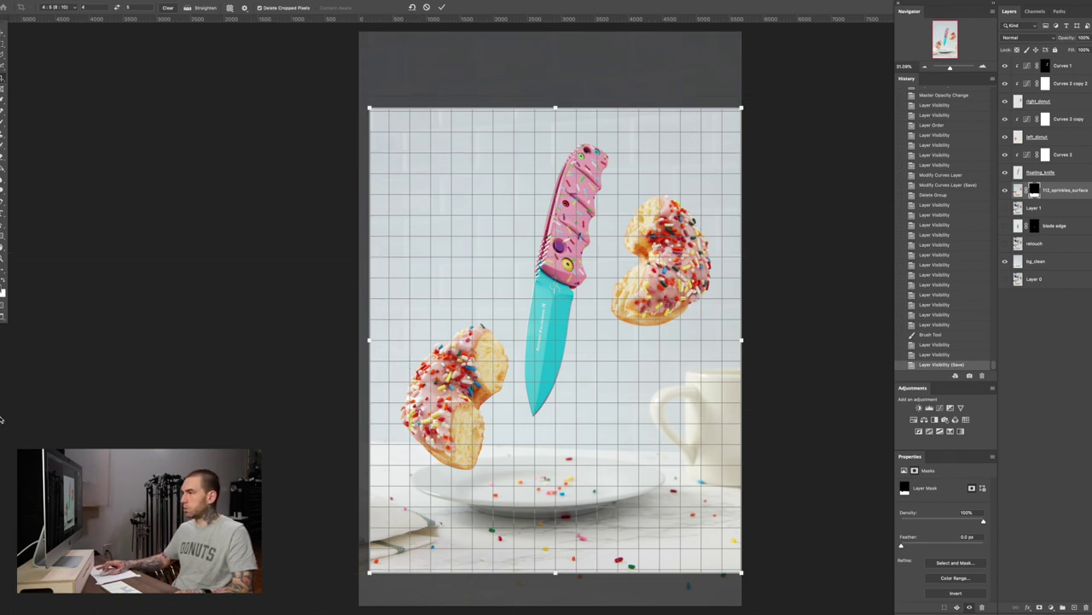
pyautogui.moveTo(1, 418); pyautogui.dragTo(364, 461)
pyautogui.press('Escape')
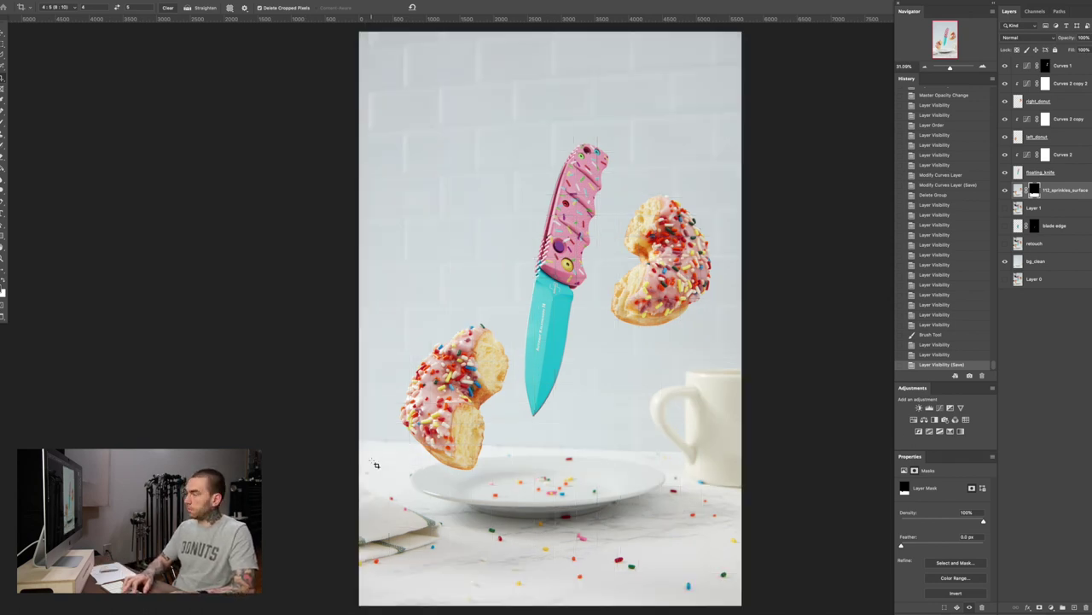
# Show the crop guides and add a new empty layer above Curves 1
pyautogui.press("super+'")
pyautogui.press("super+'")
pyautogui.press('super+;')
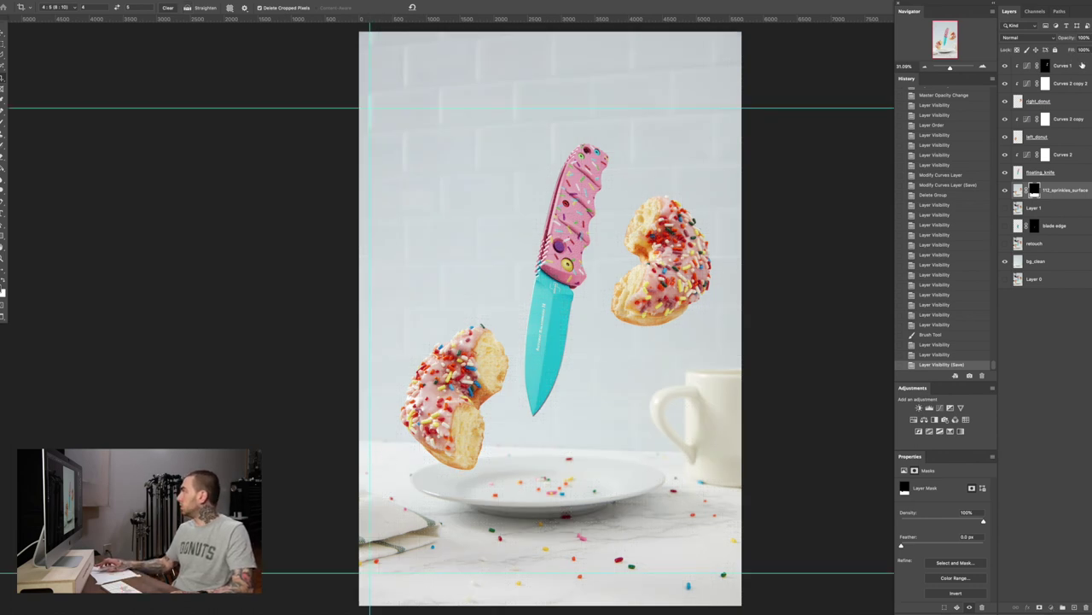
pyautogui.click(1082, 65)
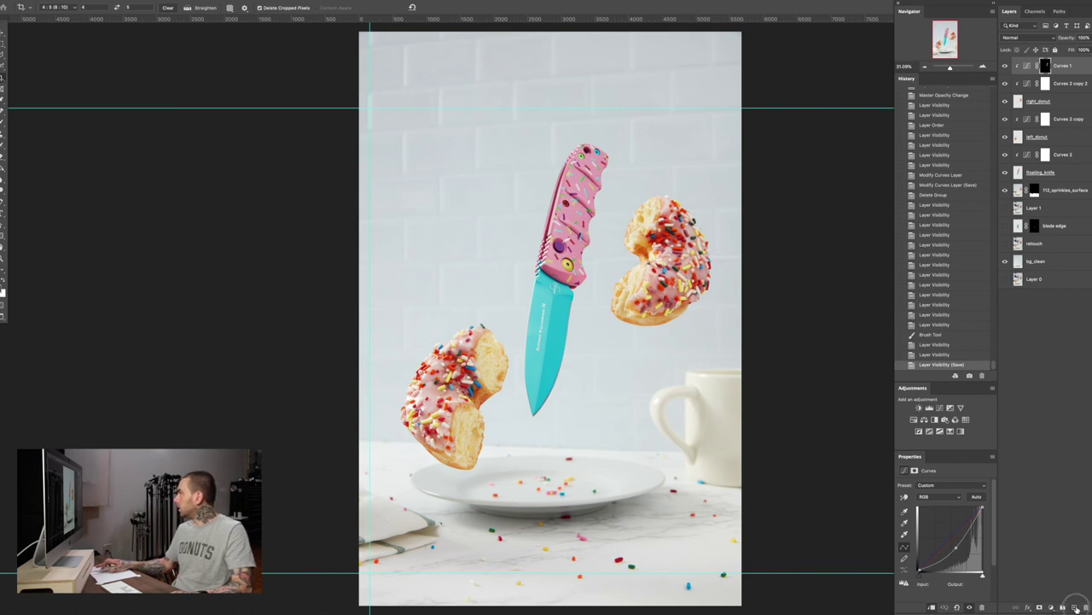
pyautogui.click(1074, 606)
# Fill everything outside the guide-marked 4:5 area with white on the new layer, deselect and hide the guides
pyautogui.press('m')
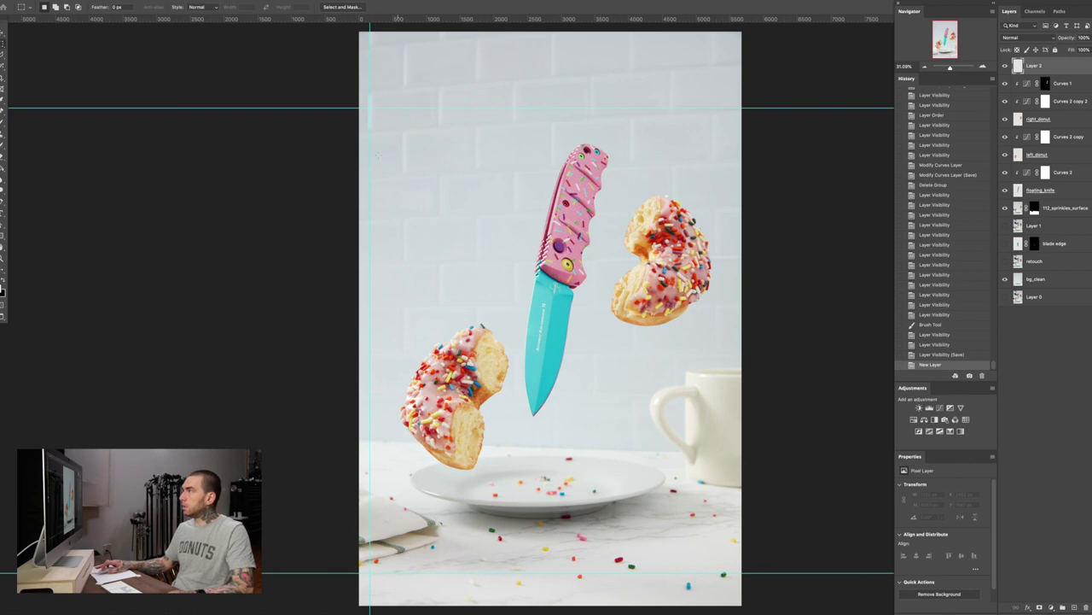
pyautogui.moveTo(369, 107); pyautogui.dragTo(741, 573)
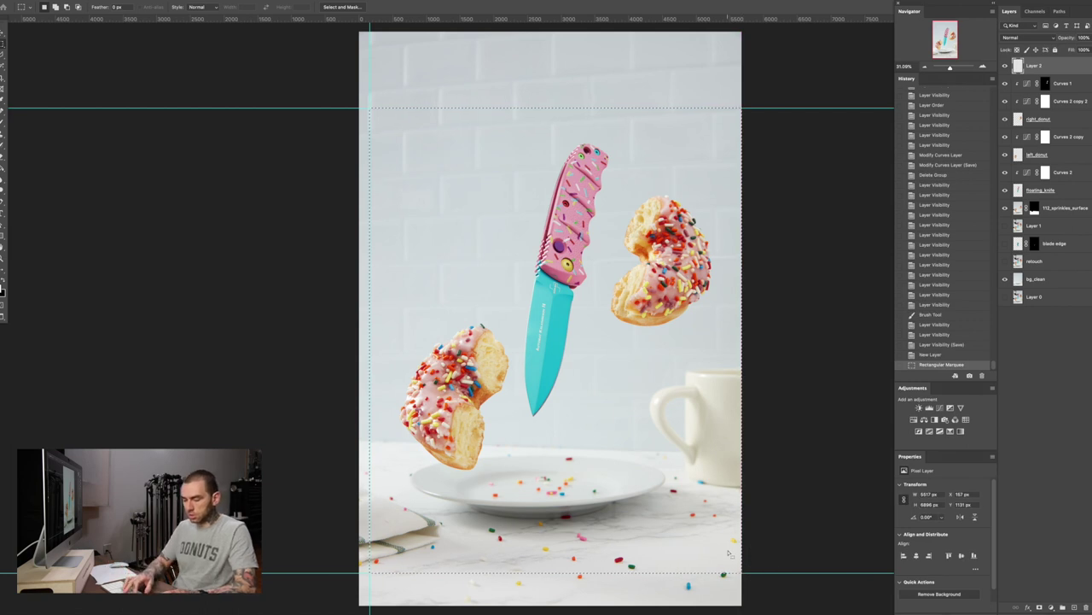
pyautogui.hotkey('ctrl', 'shift', 'i')
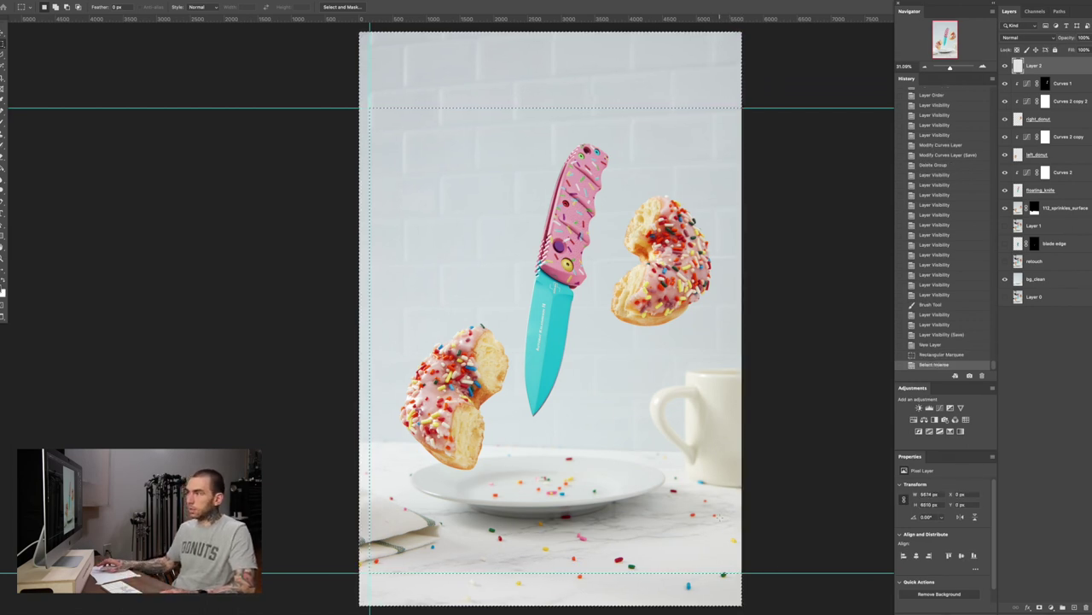
pyautogui.press('x')
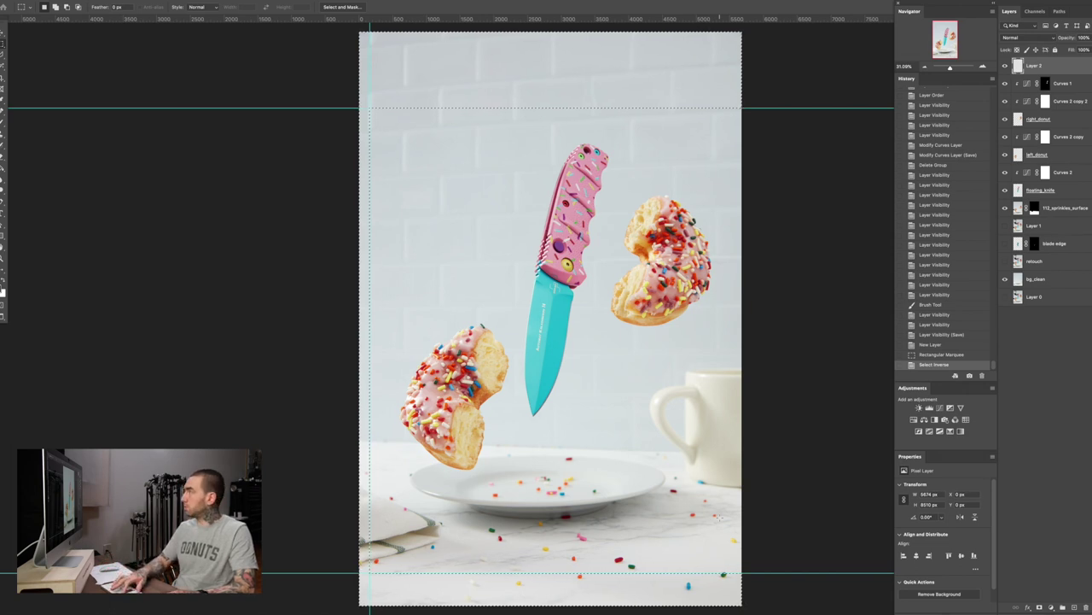
pyautogui.hotkey('alt', 'BackSpace')
pyautogui.hotkey('ctrl', 'd')
pyautogui.hotkey('ctrl', ';')
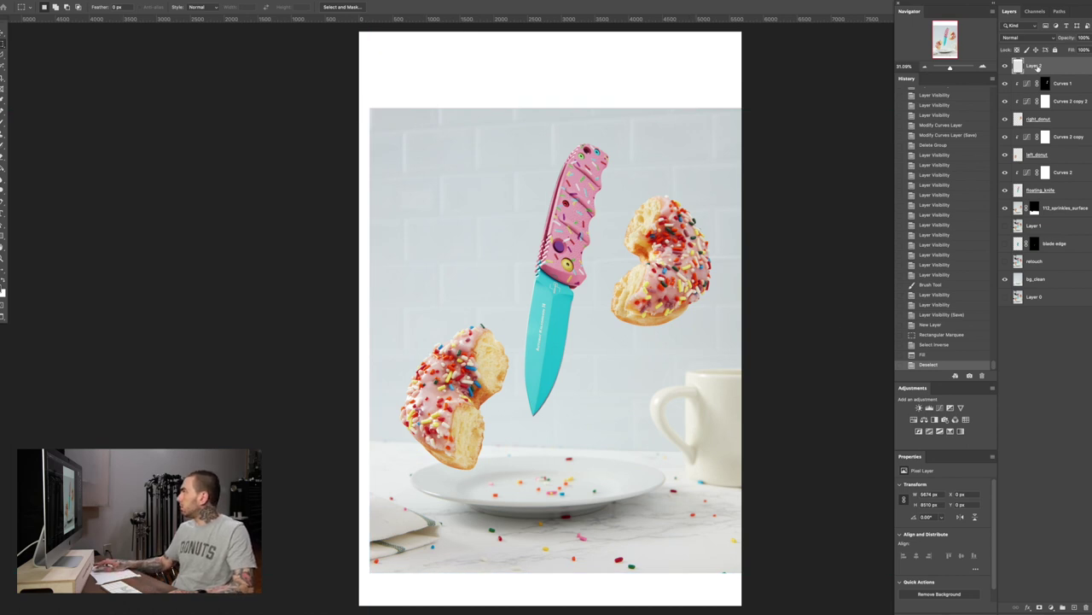
# Rename the white border layer as frame
pyautogui.doubleClick(1034, 66)
pyautogui.write('frame')
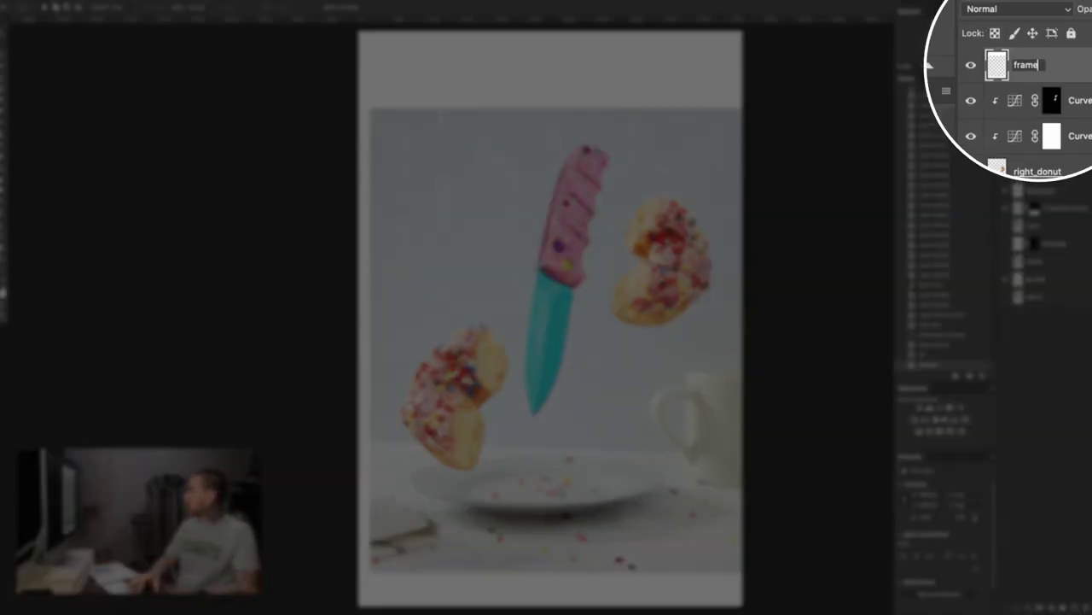
pyautogui.press('Return')
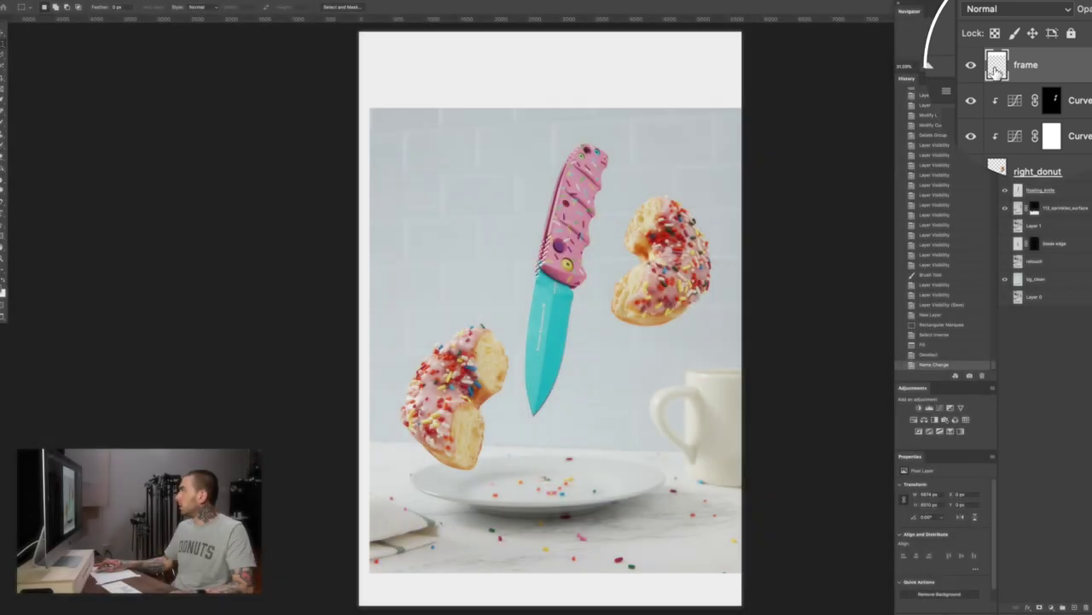
# Compare the composition with and without the white border by switching the frame layer's visibility off and on
pyautogui.click(1006, 67)
pyautogui.click(1006, 67)
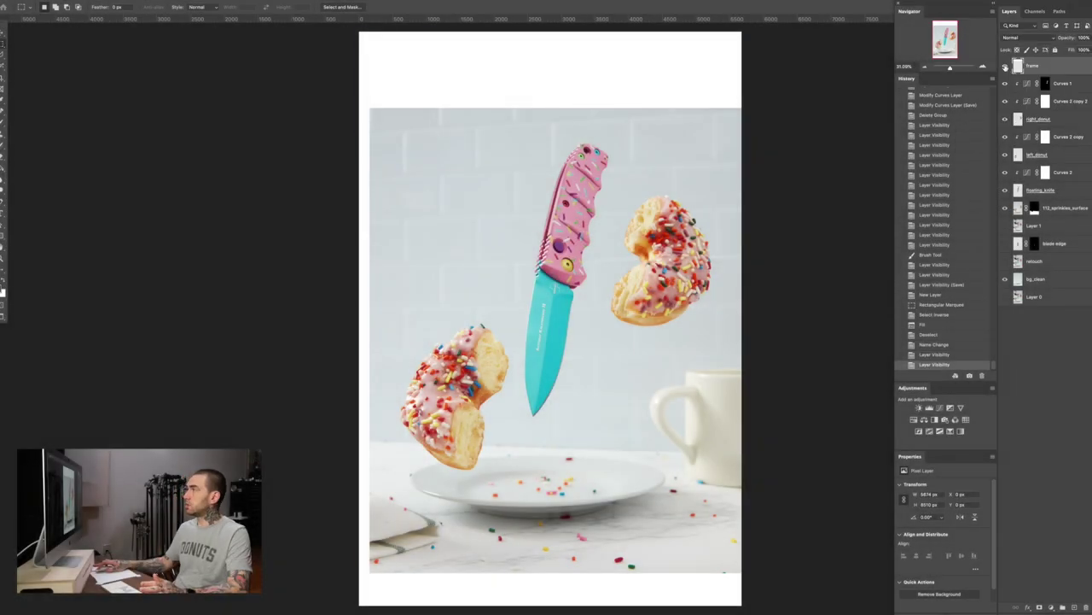
pyautogui.click(1004, 66)
pyautogui.click(1005, 66)
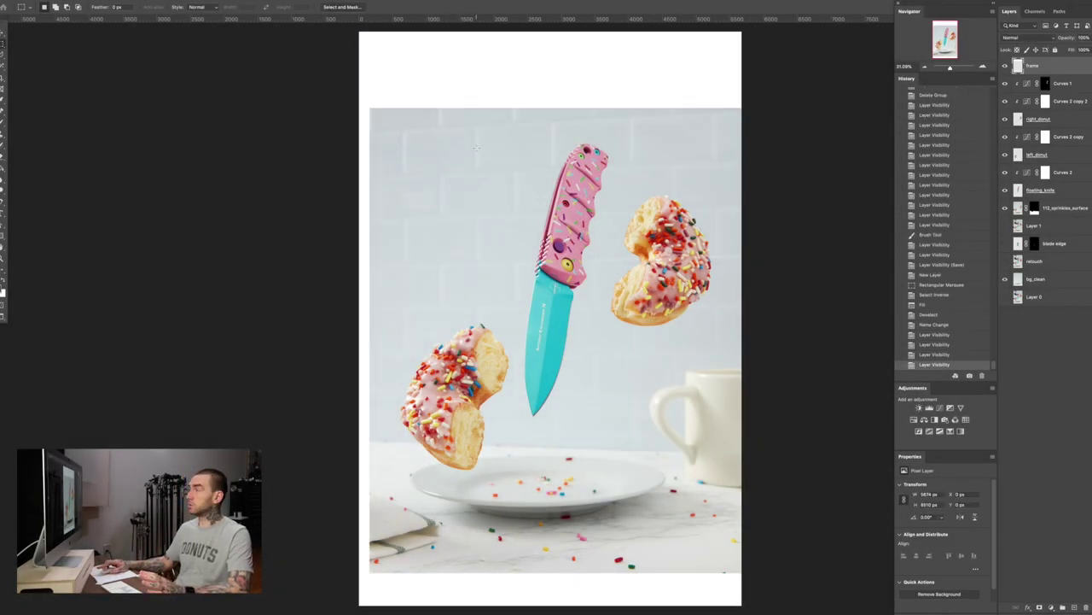
pyautogui.click(1005, 65)
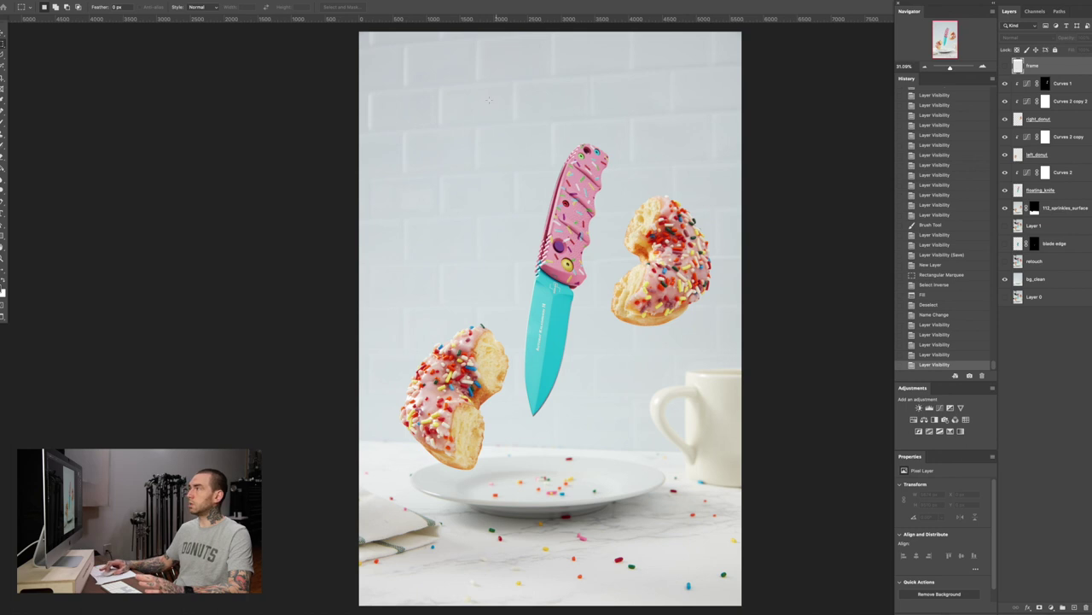
pyautogui.click(1005, 66)
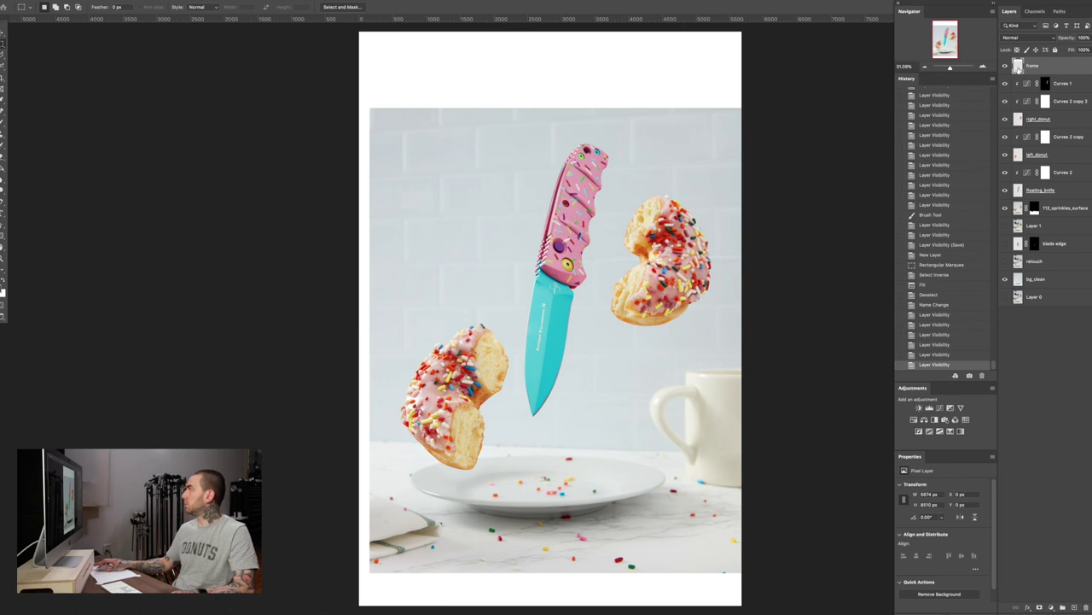
# Rename the frame layer as fake frame
pyautogui.doubleClick(1027, 67)
pyautogui.click(1026, 66)
pyautogui.write('faek')
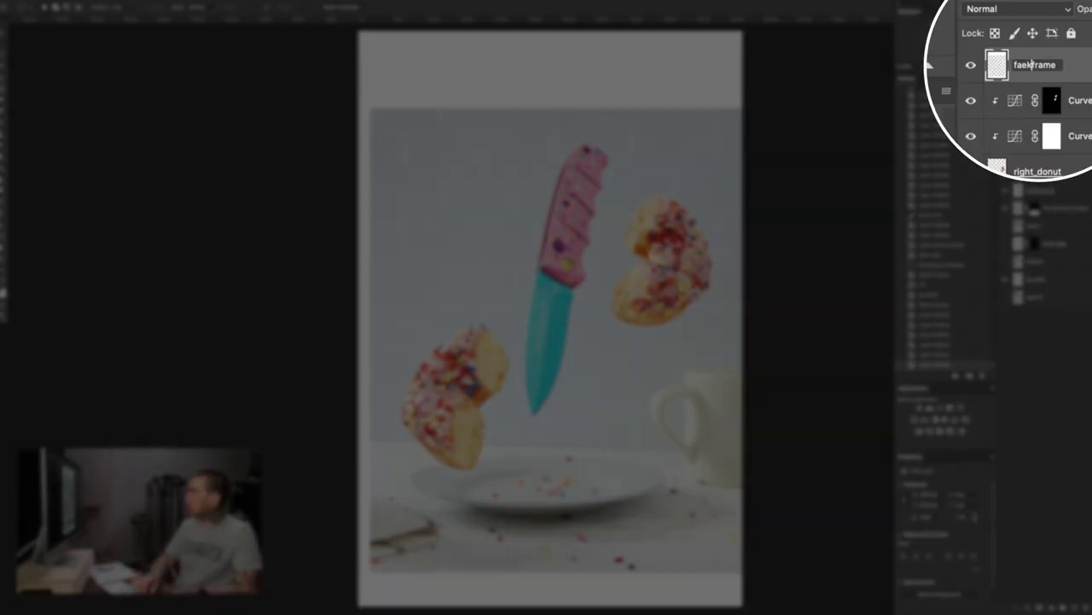
pyautogui.press('BackSpace')
pyautogui.press('BackSpace')
pyautogui.write('ke')
pyautogui.press('Return')
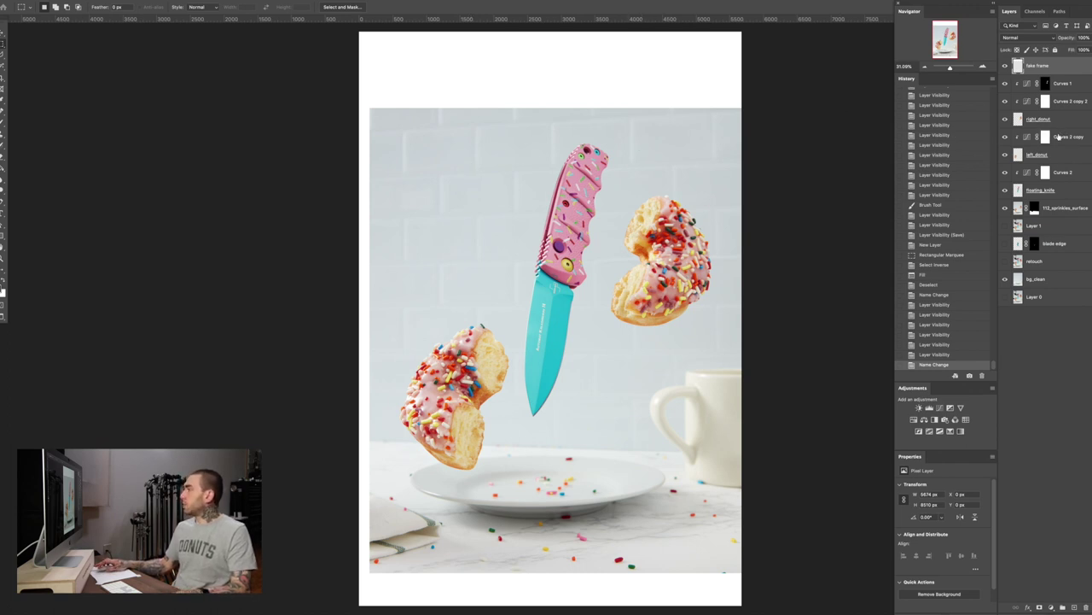
# Add a layer mask to floating_knife and prepare a smaller brush for working along the handle's edge
pyautogui.press('super+equal')
pyautogui.press('super+equal')
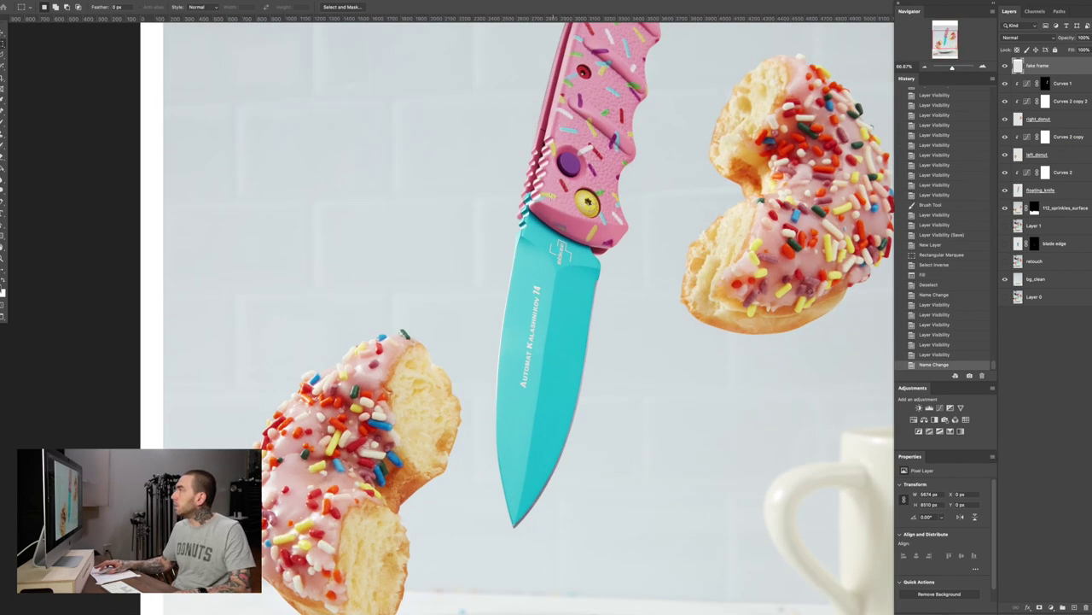
pyautogui.press('super+equal')
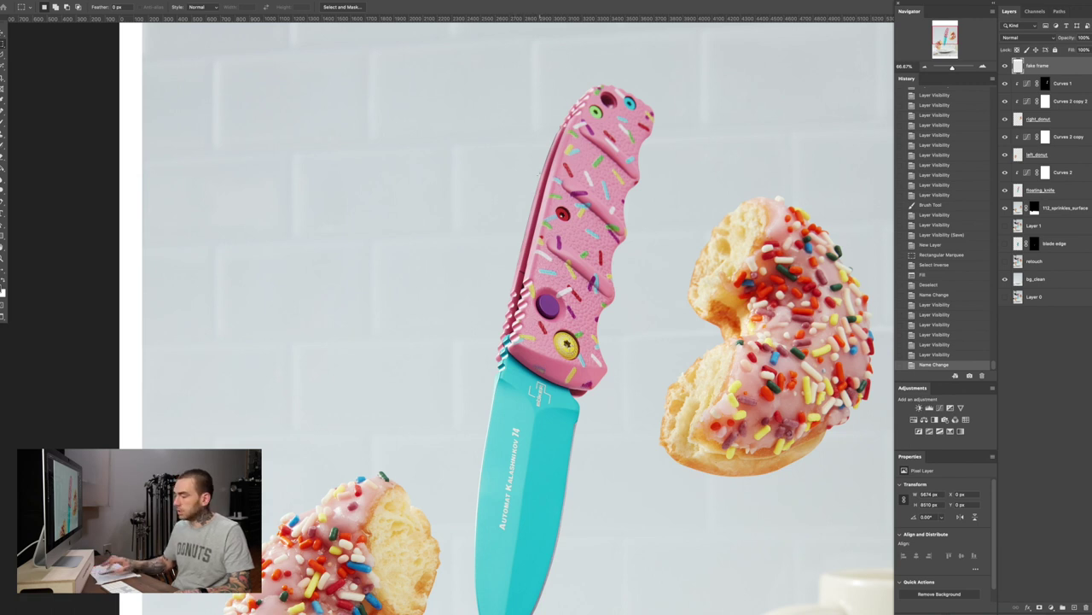
pyautogui.press('super+equal')
pyautogui.moveTo(549, 168); pyautogui.dragTo(514, 280)
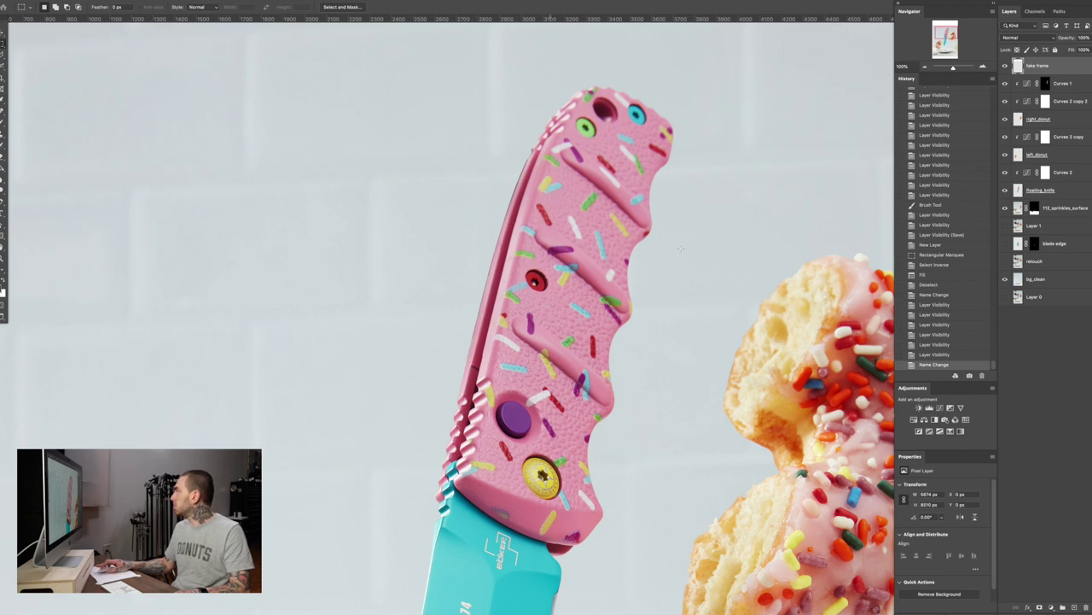
pyautogui.click(1017, 192)
pyautogui.click(1042, 606)
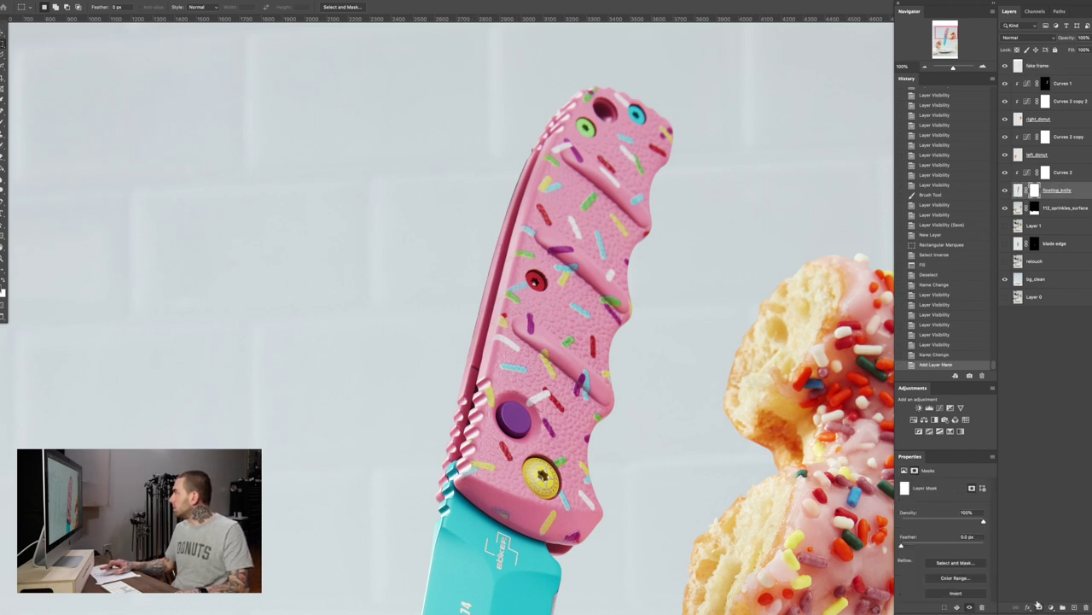
pyautogui.press('b')
pyautogui.press('[')
pyautogui.press('[')
pyautogui.press('[')
pyautogui.press('[')
pyautogui.press('[')
pyautogui.press('[')
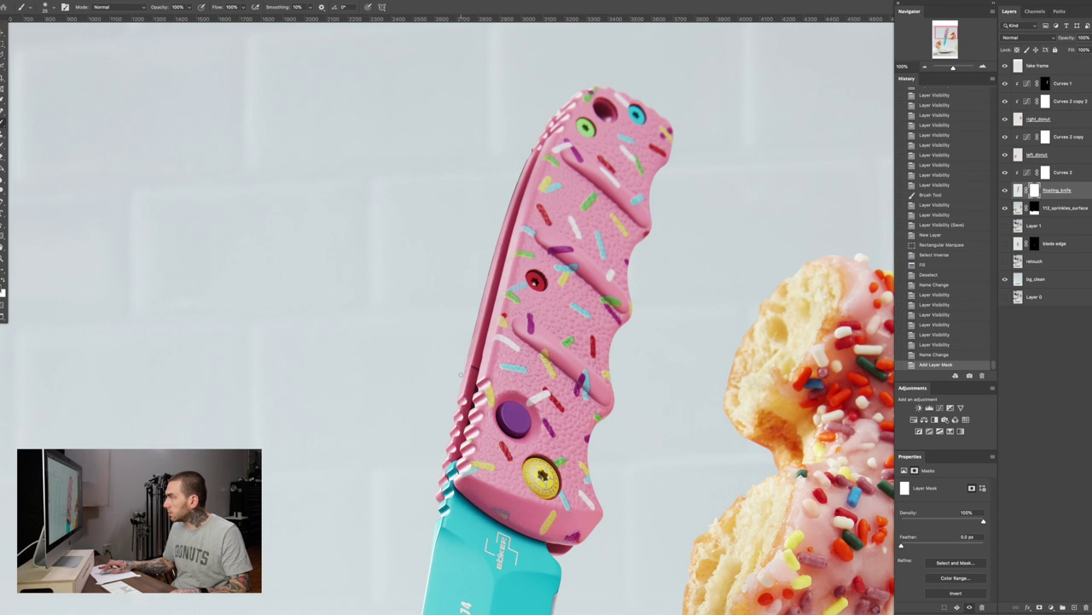
pyautogui.moveTo(462, 373)
pyautogui.mouseDown()
pyautogui.moveTo(458, 320)
pyautogui.moveTo(481, 296)
pyautogui.mouseUp()
pyautogui.hotkey('ctrl', 'z')
pyautogui.hotkey('ctrl', 'z')
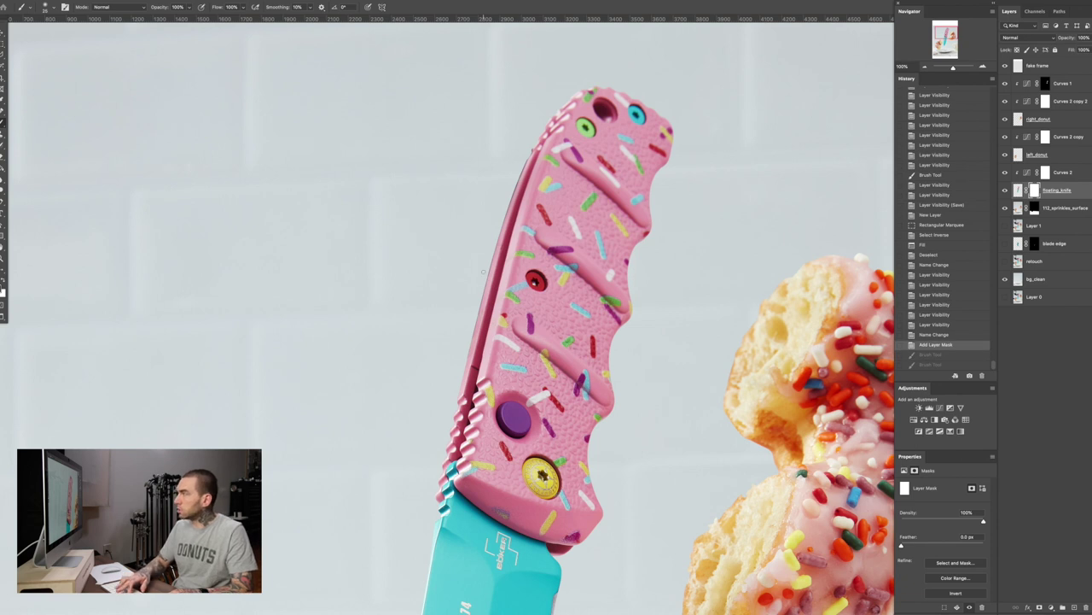
# Clean up the left edge of the knife handle on the floating_knife mask with connected straight brush strokes, and save the document
pyautogui.click(463, 369)
pyautogui.keyDown('shift'); pyautogui.click(490, 263); pyautogui.keyUp('shift')
pyautogui.keyDown('shift'); pyautogui.click(498, 234); pyautogui.keyUp('shift')
pyautogui.keyDown('shift'); pyautogui.click(509, 203); pyautogui.keyUp('shift')
pyautogui.keyDown('shift'); pyautogui.click(520, 173); pyautogui.keyUp('shift')
pyautogui.keyDown('shift'); pyautogui.click(531, 152); pyautogui.keyUp('shift')
pyautogui.click(482, 289)
pyautogui.keyDown('shift'); pyautogui.click(500, 229); pyautogui.keyUp('shift')
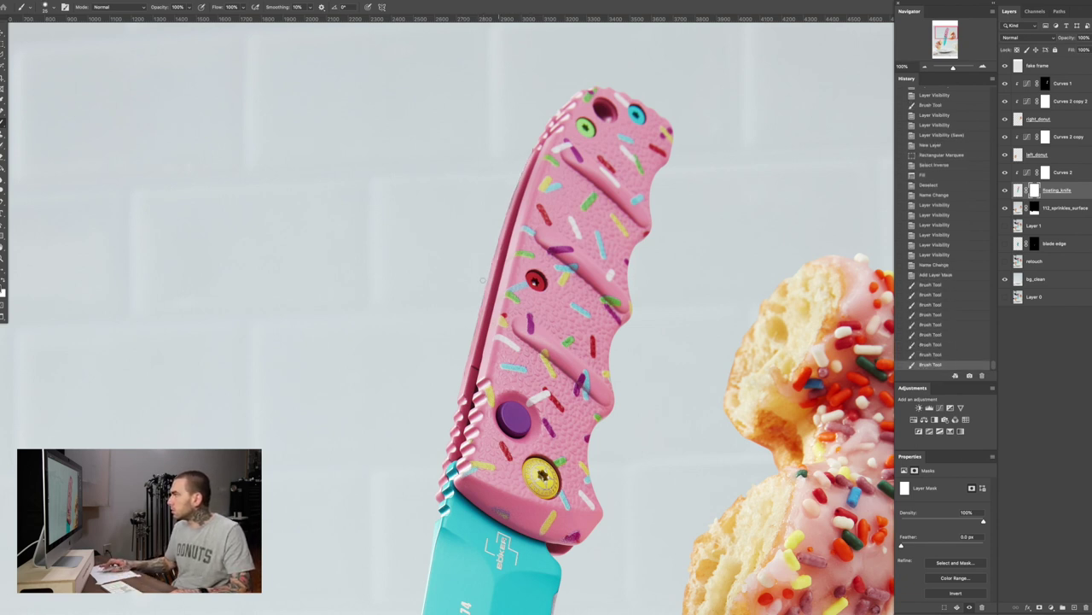
pyautogui.scroll(5, 501, 228)
pyautogui.hotkey('ctrl', '0')
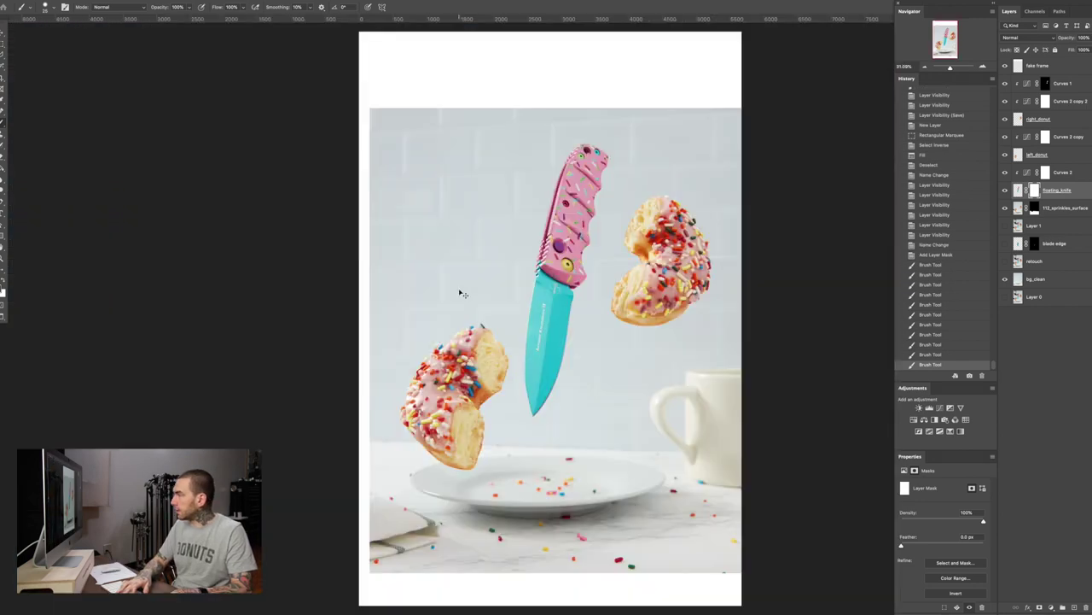
pyautogui.hotkey('ctrl', 's')
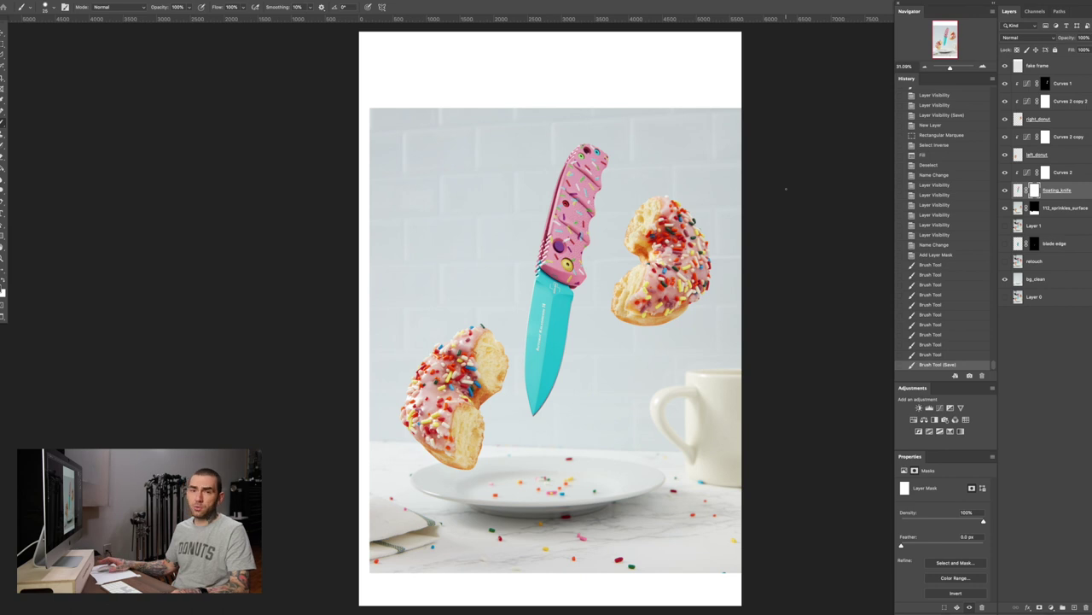
# Switch to Finder and open 200619_notoriousedc_dessert_warrior_149_RAINING_SPRINKLES_LEFT.tif in Photoshop
pyautogui.press('super+Tab')
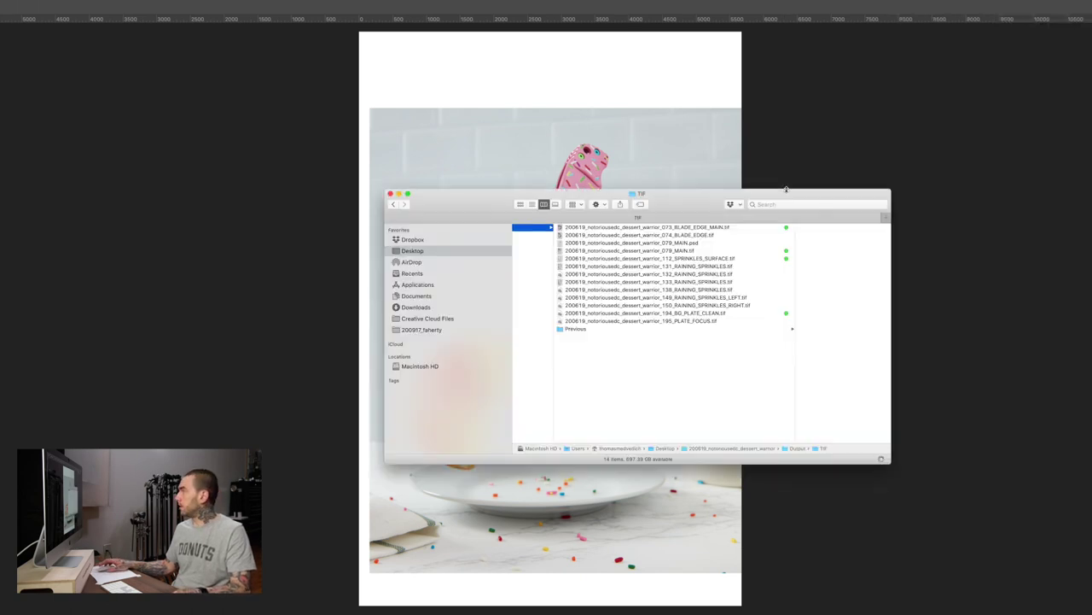
pyautogui.click(768, 297)
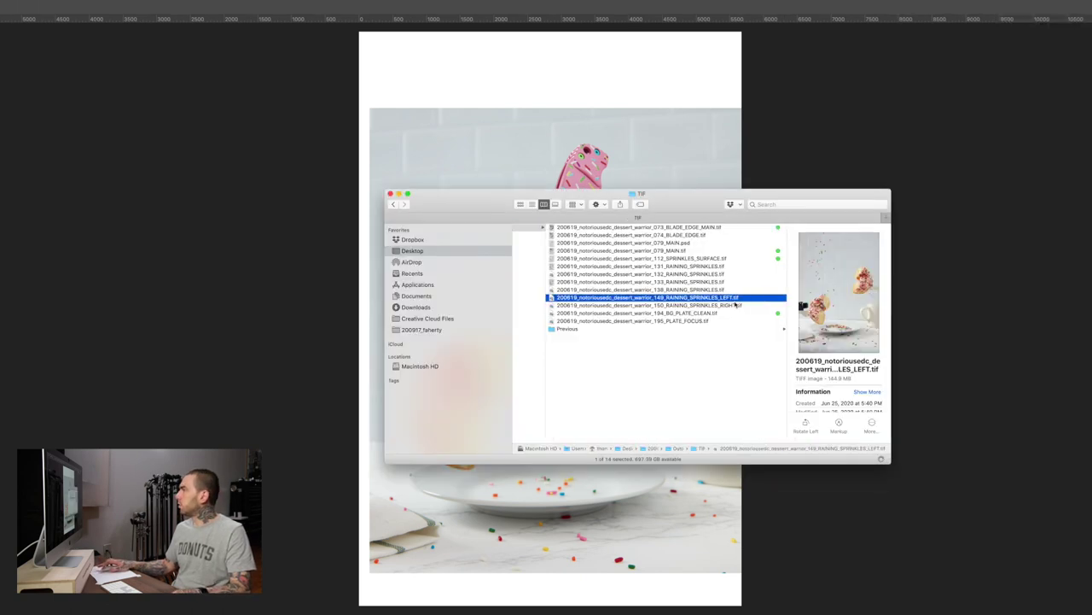
pyautogui.moveTo(731, 299); pyautogui.dragTo(495, 606)
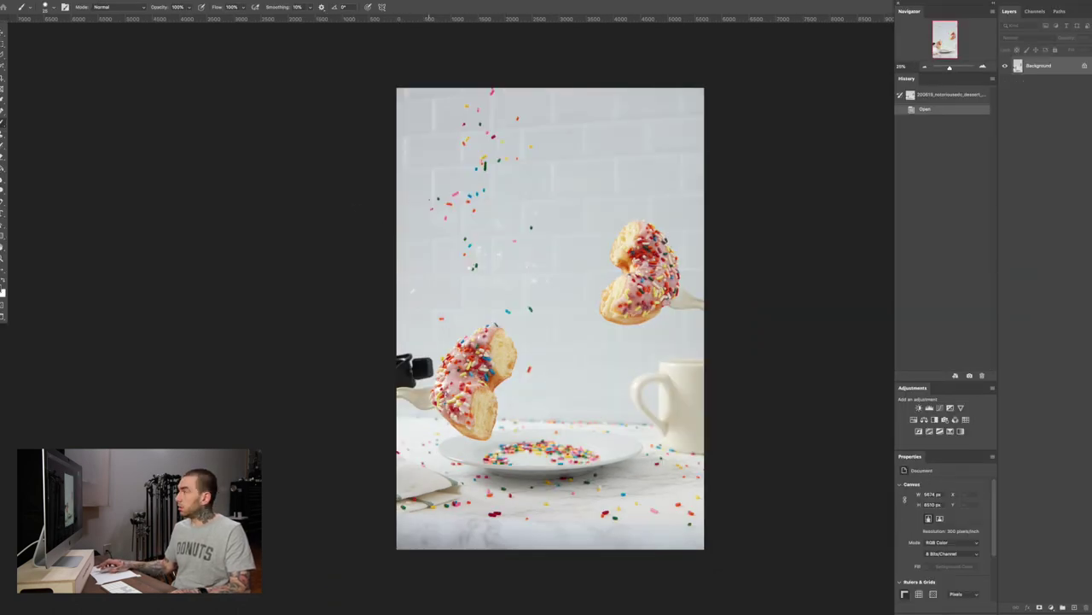
# Copy the sprinkles photo's left half, about 2863 by 6477 px, into the main document at X 0, Y 0, directly below fake frame
pyautogui.press('m')
pyautogui.moveTo(398, 88)
pyautogui.mouseDown()
pyautogui.moveTo(461, 188)
pyautogui.moveTo(552, 440)
pyautogui.mouseUp()
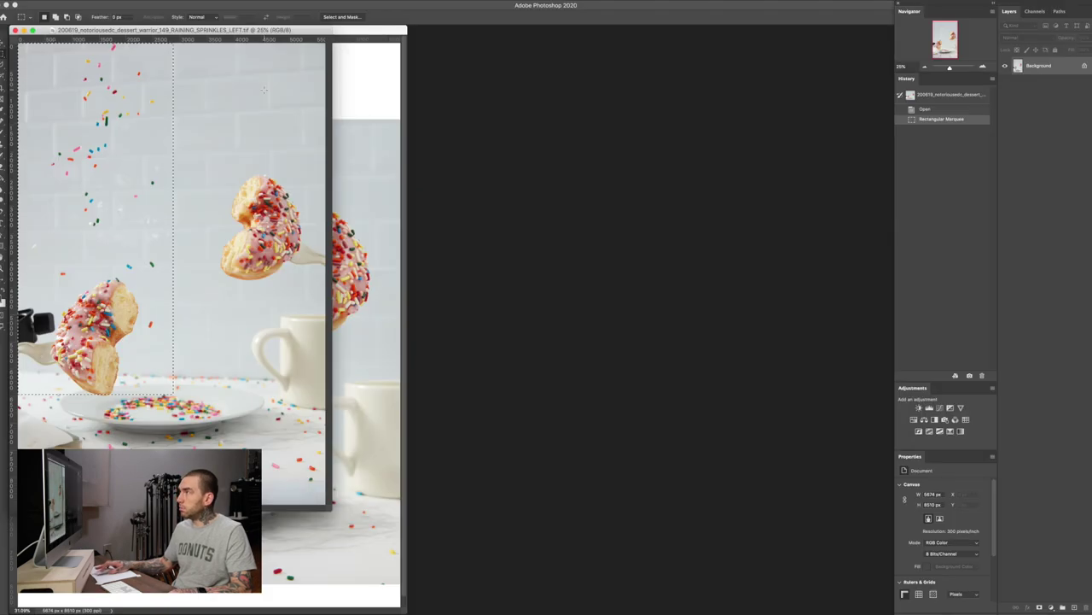
pyautogui.moveTo(244, 30); pyautogui.dragTo(719, 90)
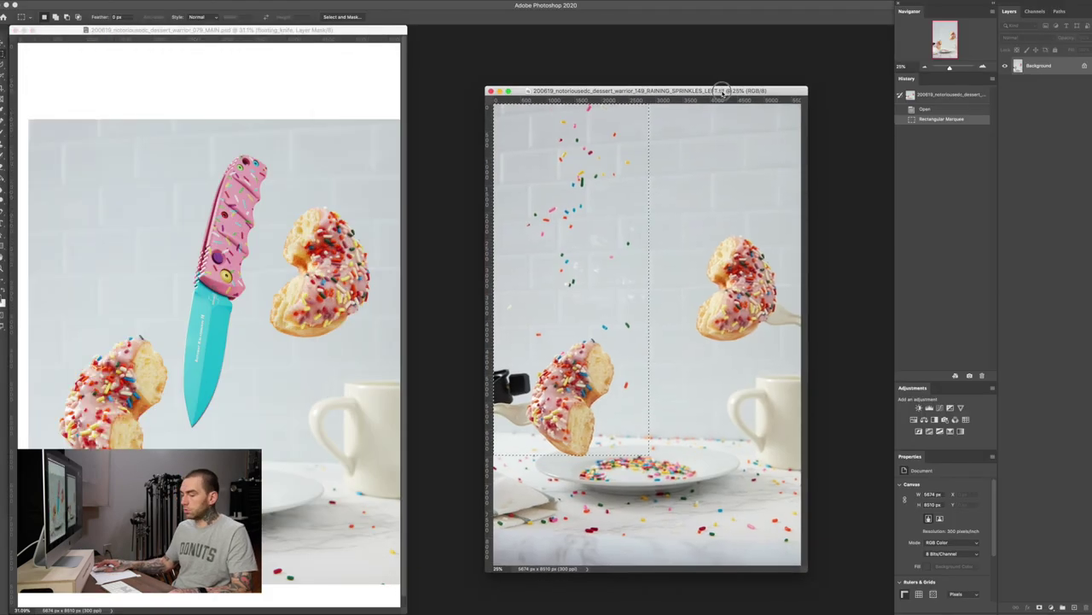
pyautogui.press('v')
pyautogui.moveTo(595, 232); pyautogui.dragTo(326, 272)
pyautogui.moveTo(1027, 192); pyautogui.dragTo(1029, 77)
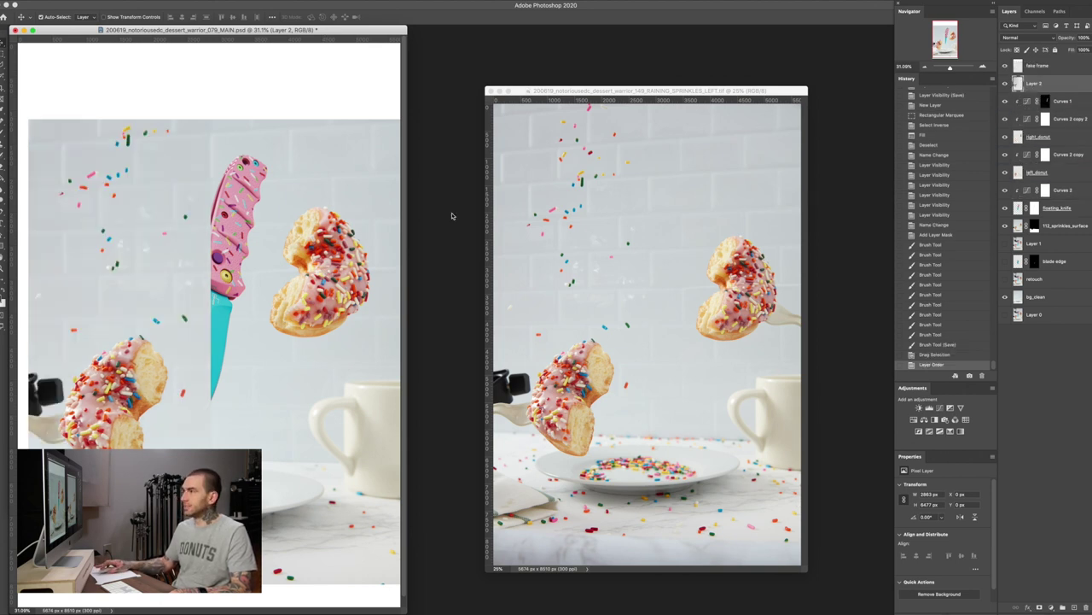
# Close the RAINING_SPRINKLES_LEFT source image and return the main document to the full-screen view
pyautogui.click(504, 92)
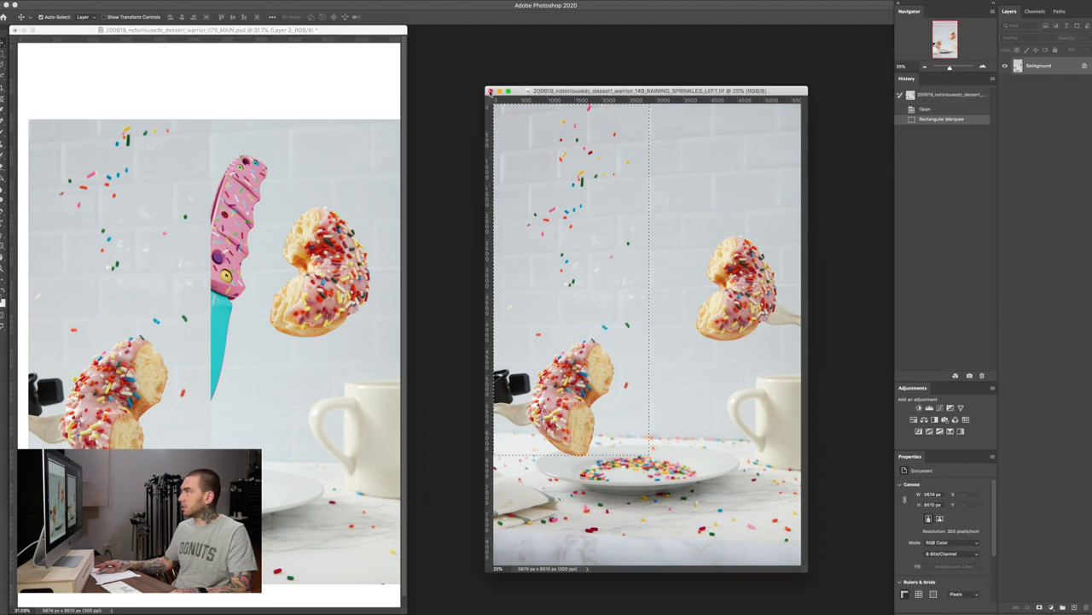
pyautogui.click(490, 91)
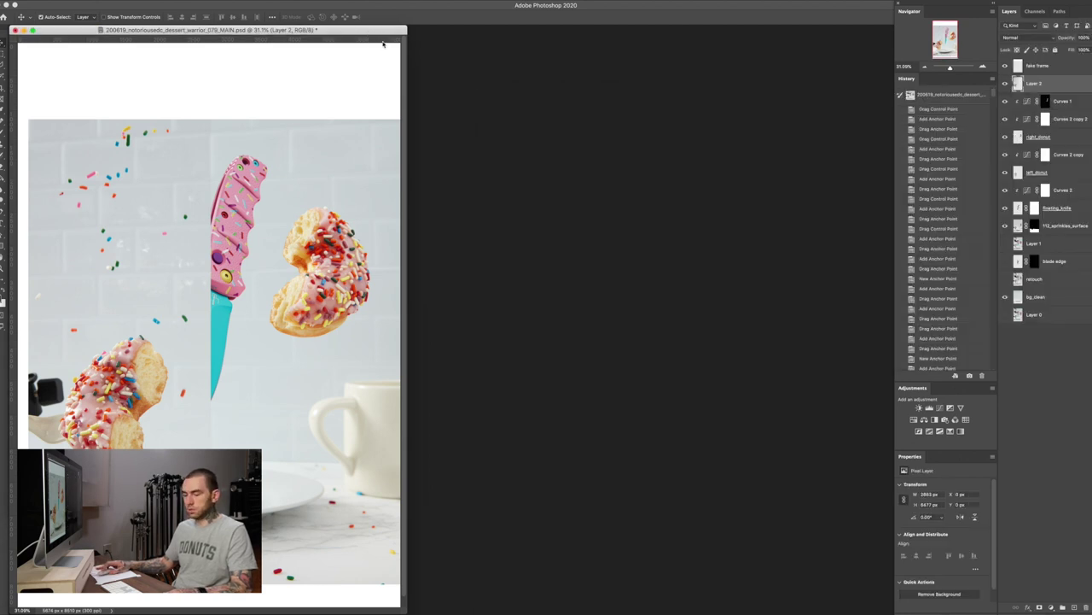
pyautogui.press('f')
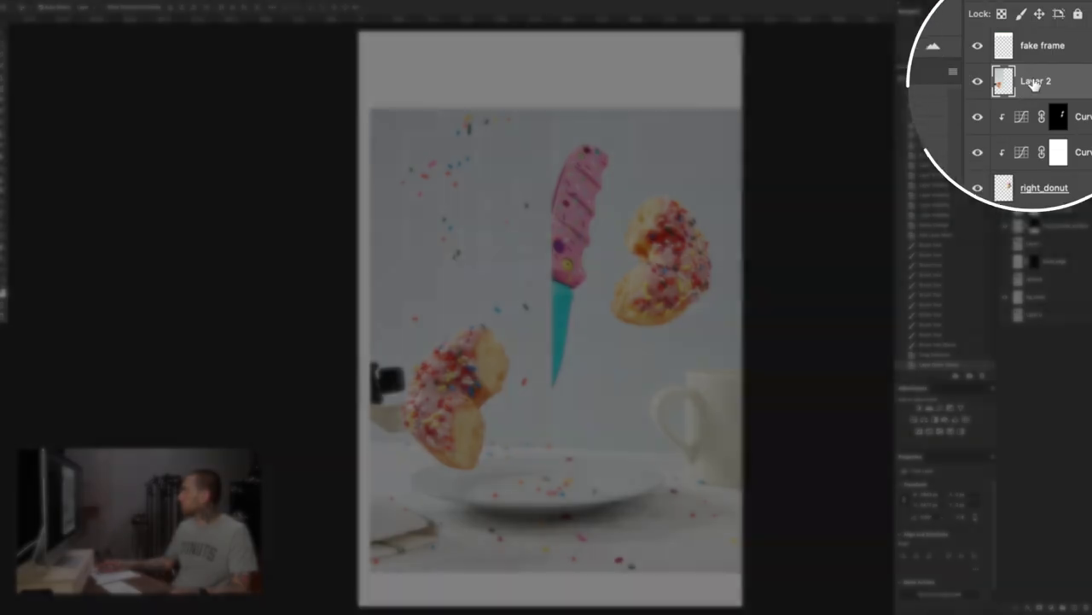
# Rename the copied sprinkles layer as left_sprinkles and add a white layer mask to it
pyautogui.doubleClick(1034, 82)
pyautogui.write('left')
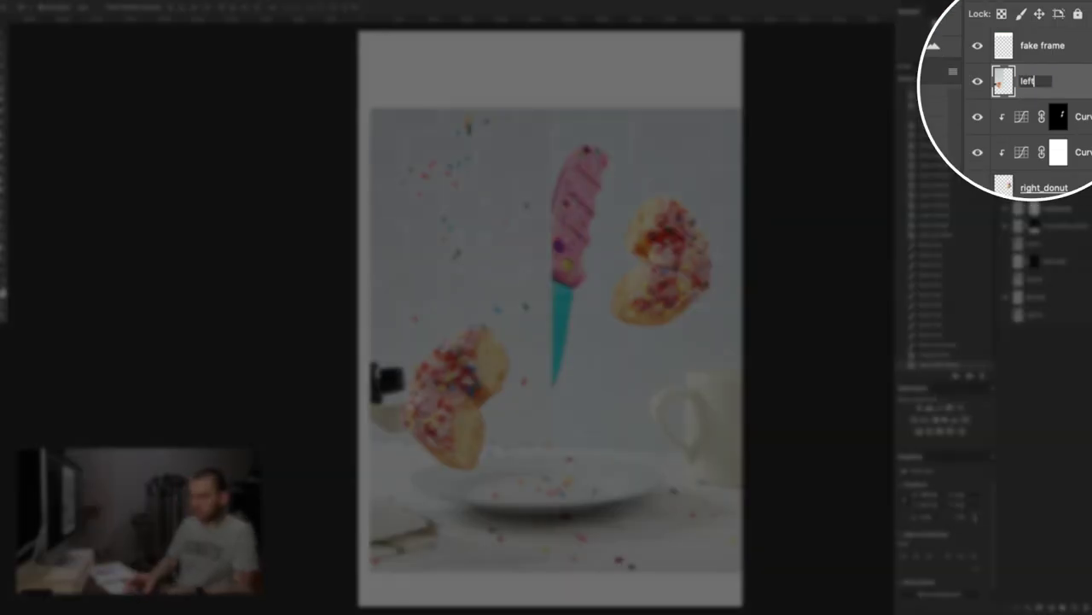
pyautogui.write('_sprinkles')
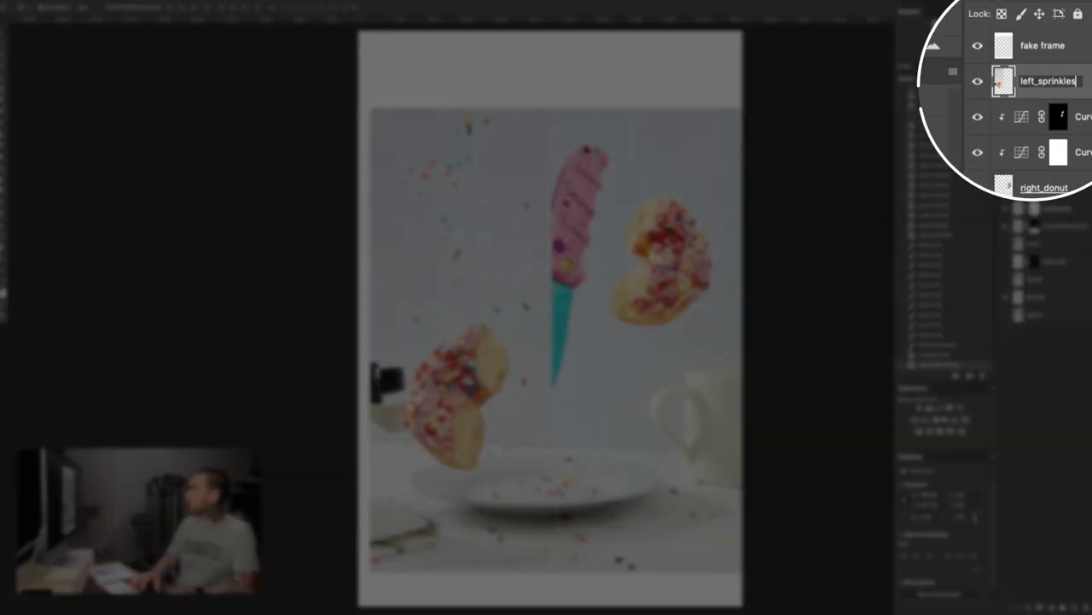
pyautogui.press('Return')
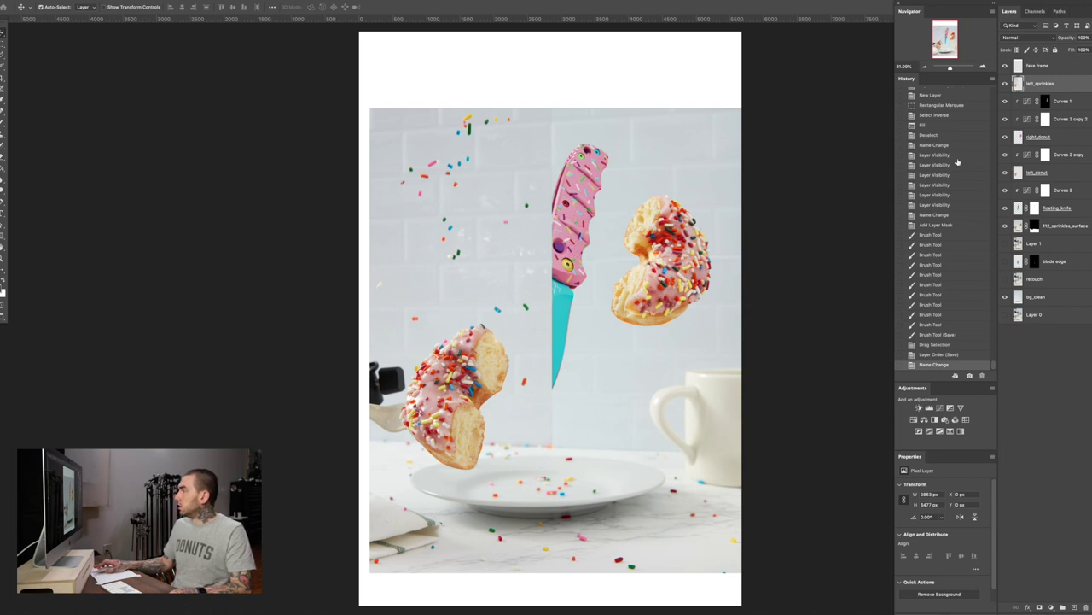
pyautogui.click(1041, 609)
# Brush black on the left_sprinkles mask over each falling sprinkle around the left donut and beside the knife blade
pyautogui.press('b')
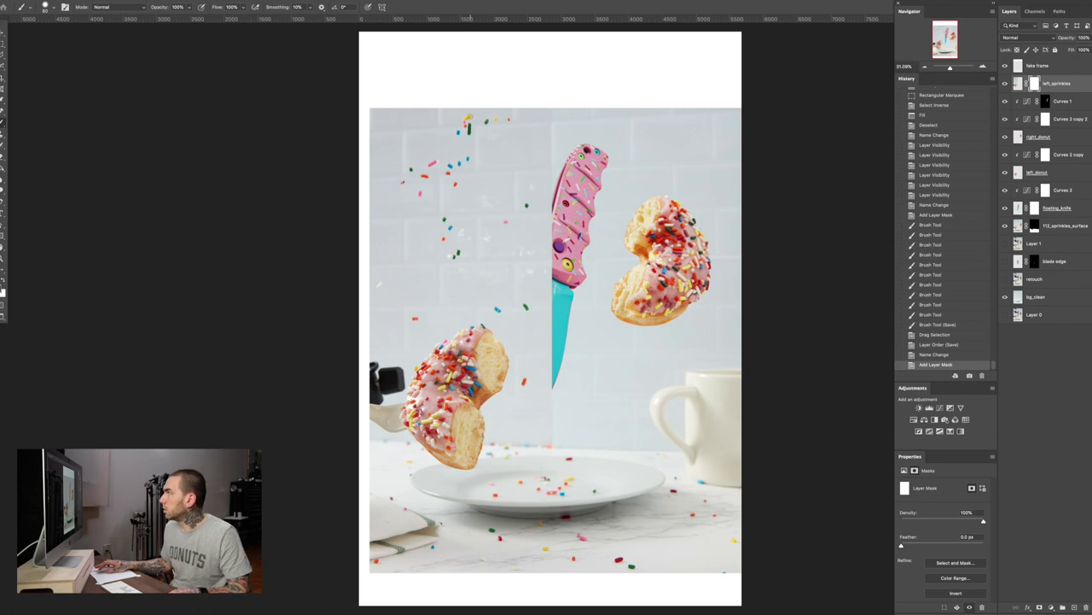
pyautogui.hotkey('ctrl', '1')
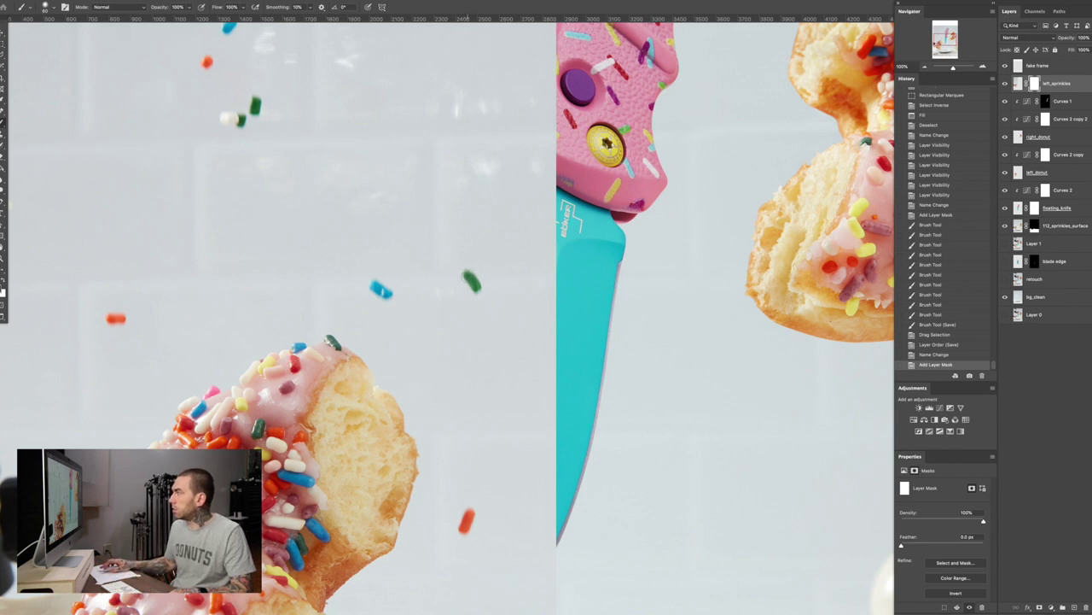
pyautogui.moveTo(468, 281); pyautogui.dragTo(475, 281)
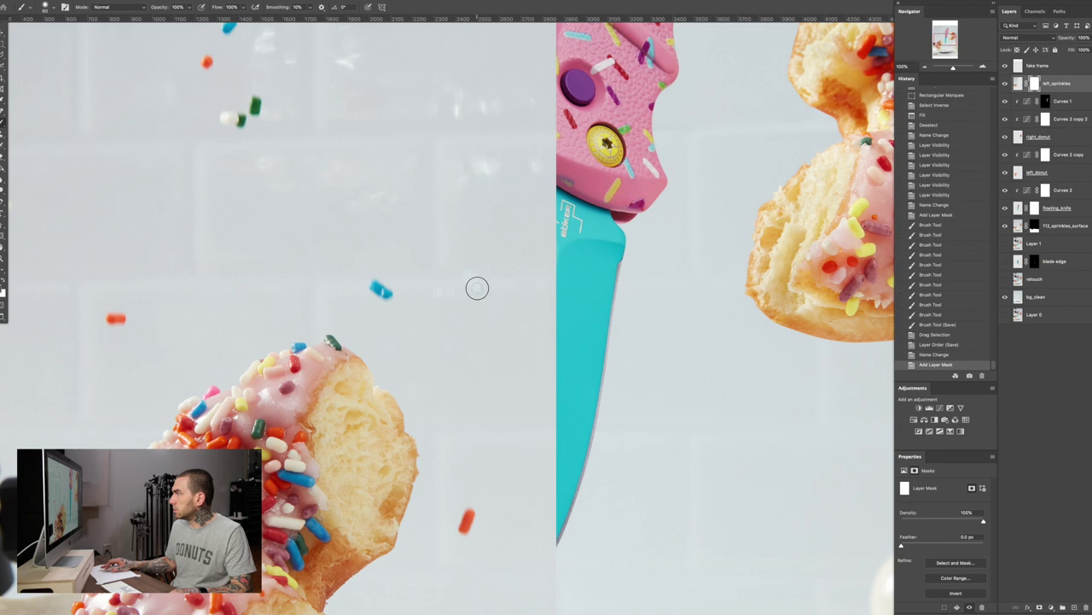
pyautogui.click(471, 278)
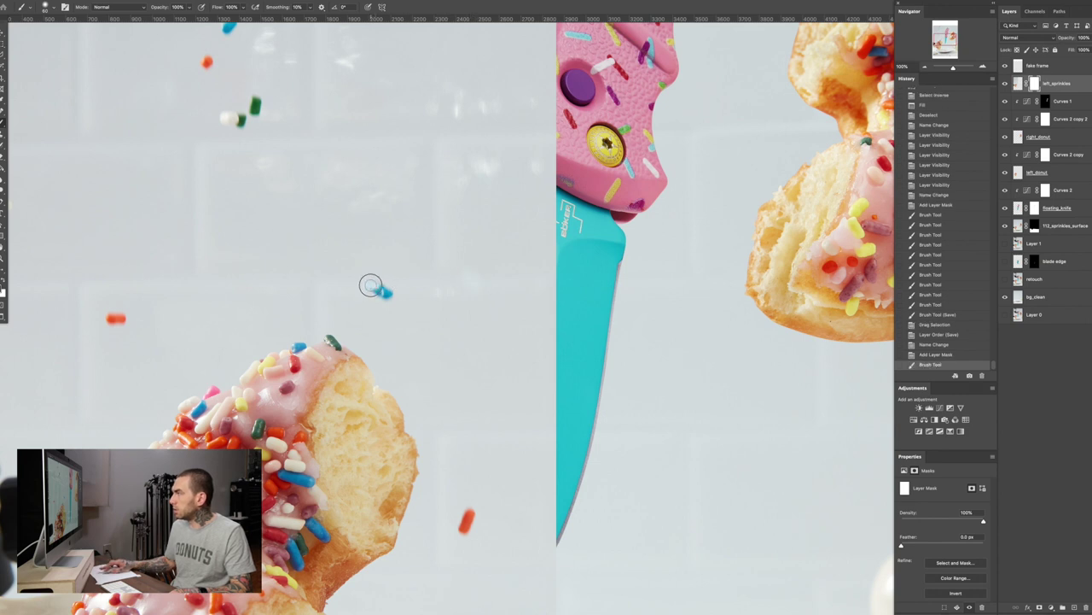
pyautogui.moveTo(384, 293); pyautogui.dragTo(377, 286)
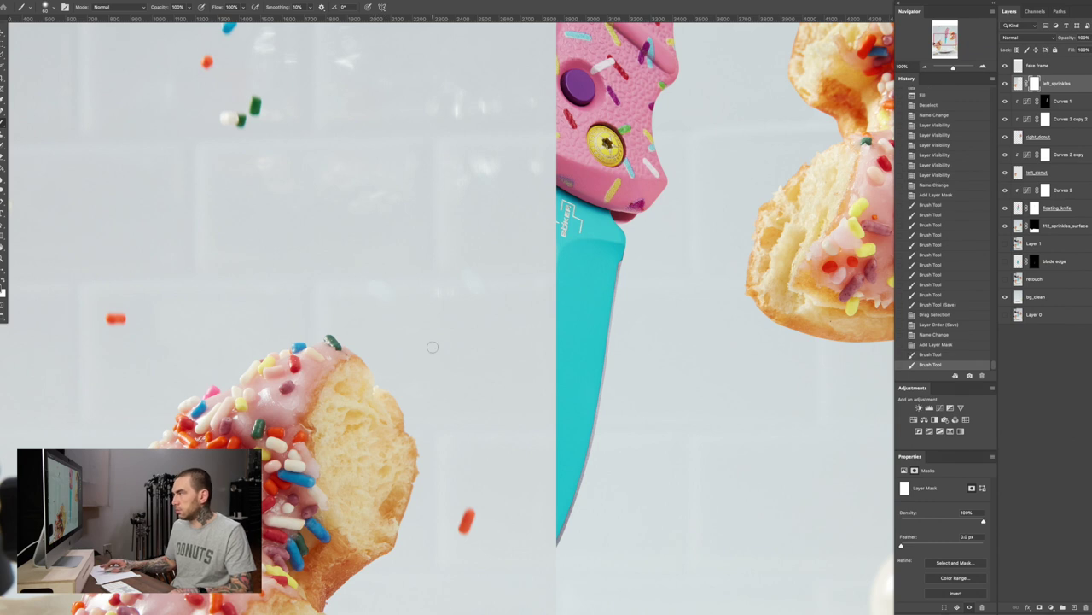
pyautogui.scroll(-5, 453, 442)
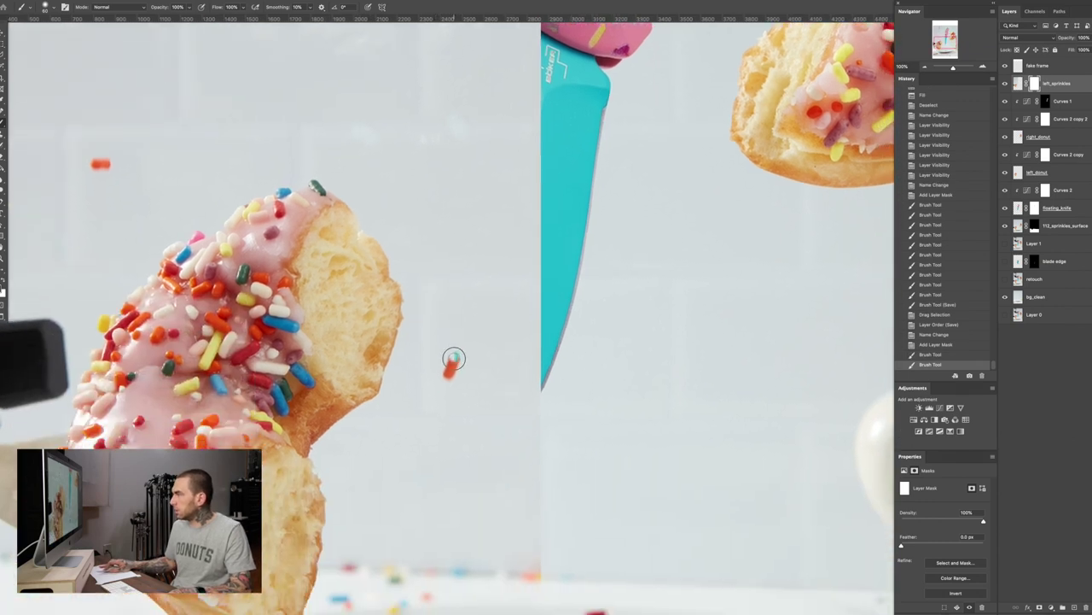
pyautogui.moveTo(449, 372)
pyautogui.mouseDown()
pyautogui.moveTo(449, 358)
pyautogui.moveTo(450, 375)
pyautogui.mouseUp()
pyautogui.scroll(5, 488, 275)
pyautogui.hscroll(-5, 487, 275)
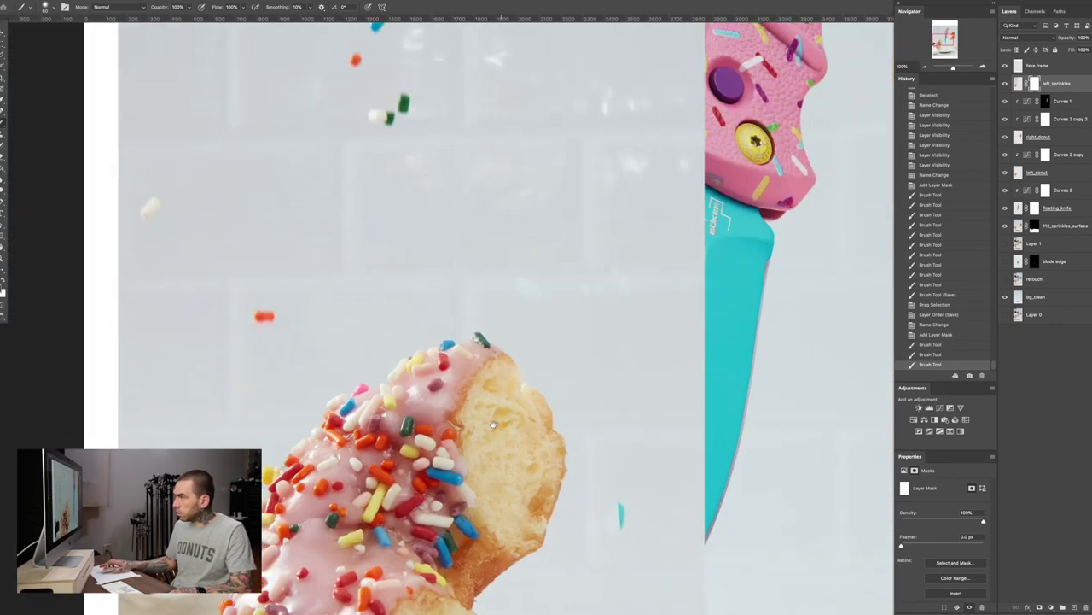
pyautogui.moveTo(261, 315); pyautogui.dragTo(348, 374)
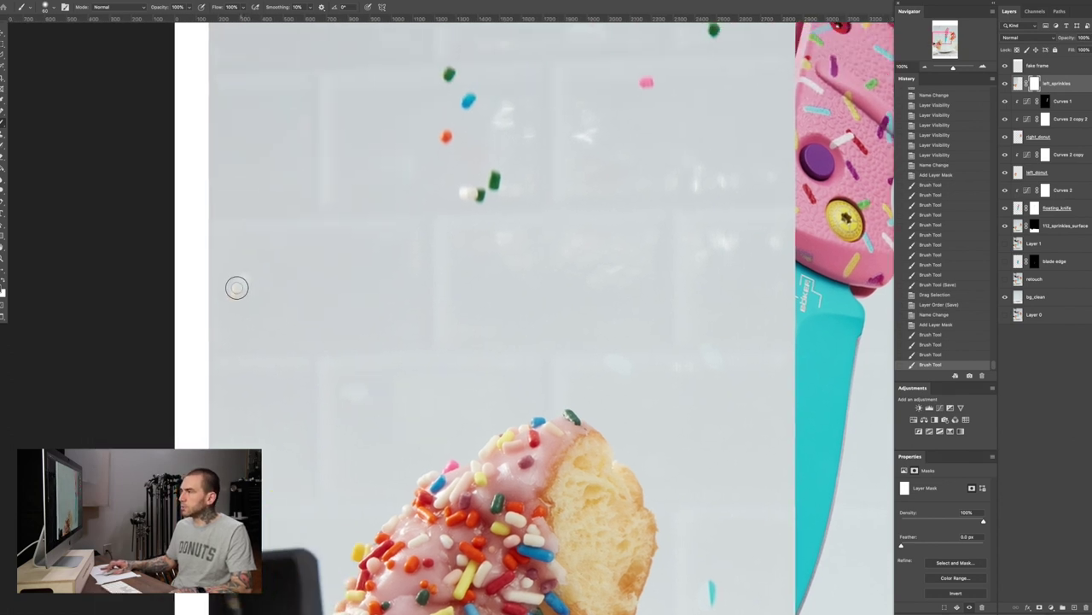
pyautogui.moveTo(243, 289)
pyautogui.mouseDown()
pyautogui.moveTo(244, 279)
pyautogui.moveTo(240, 289)
pyautogui.mouseUp()
# Brush black on the left_sprinkles mask over the remaining falling sprinkles on the upper wall, up to the frame's edge
pyautogui.moveTo(312, 258); pyautogui.dragTo(279, 395)
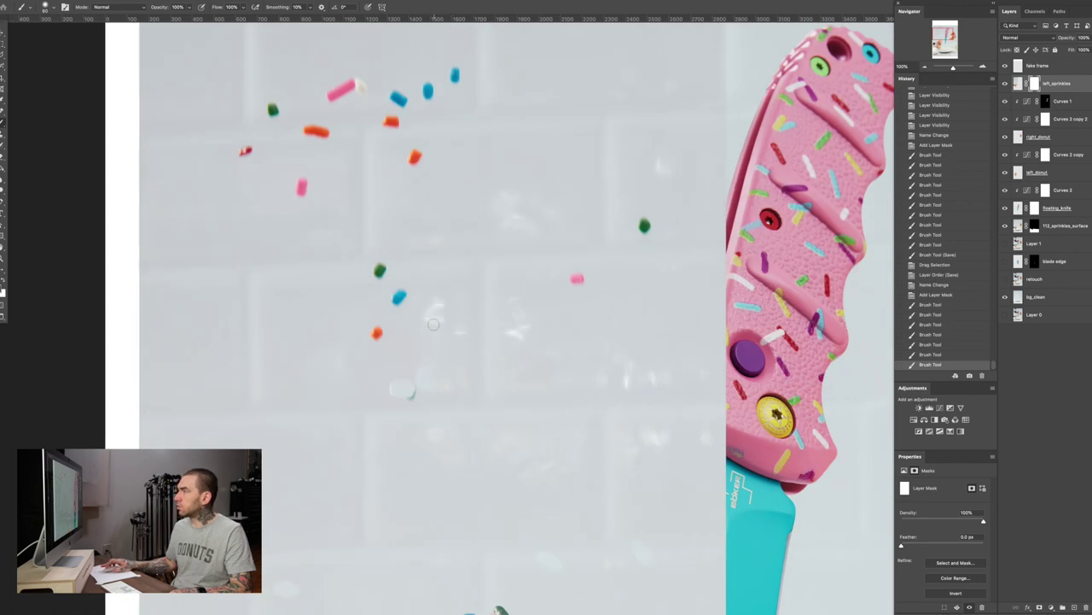
pyautogui.moveTo(402, 385)
pyautogui.mouseDown()
pyautogui.moveTo(390, 385)
pyautogui.moveTo(414, 388)
pyautogui.mouseUp()
pyautogui.click(375, 332)
pyautogui.click(400, 296)
pyautogui.click(378, 271)
pyautogui.click(574, 277)
pyautogui.click(645, 225)
pyautogui.scroll(4, 646, 227)
pyautogui.click(438, 271)
pyautogui.click(324, 302)
pyautogui.click(268, 266)
pyautogui.click(296, 225)
pyautogui.click(339, 245)
pyautogui.click(367, 203)
pyautogui.click(413, 237)
pyautogui.click(420, 213)
pyautogui.click(450, 206)
pyautogui.click(477, 189)
pyautogui.scroll(7, 483, 212)
pyautogui.click(456, 267)
pyautogui.click(445, 287)
pyautogui.click(460, 303)
pyautogui.click(426, 314)
pyautogui.click(515, 281)
pyautogui.click(545, 272)
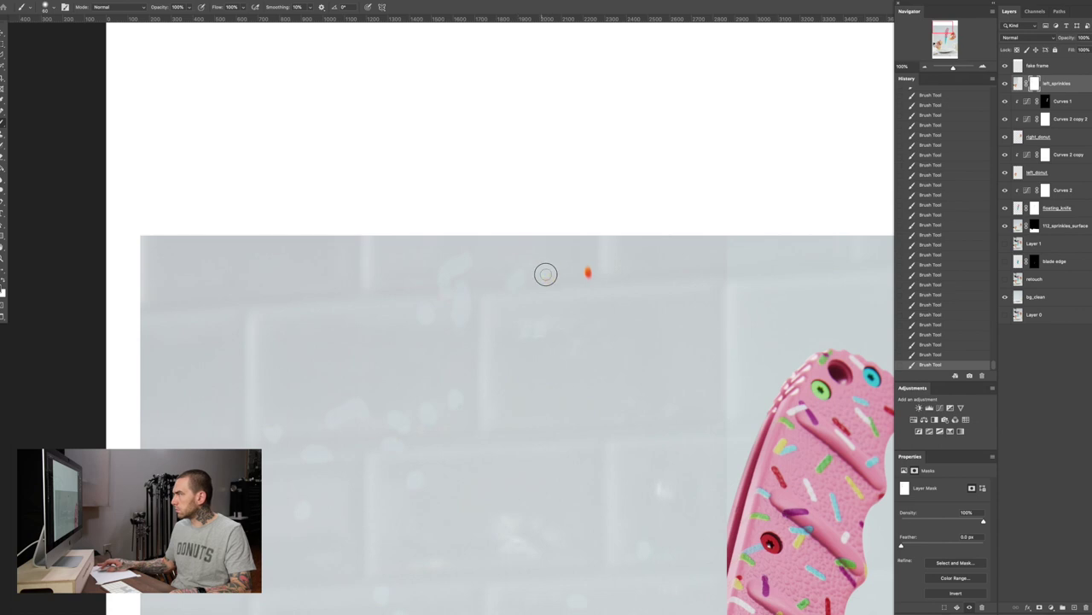
# Invert the left_sprinkles mask and compare the composite with the layer hidden and shown
pyautogui.press('super+0')
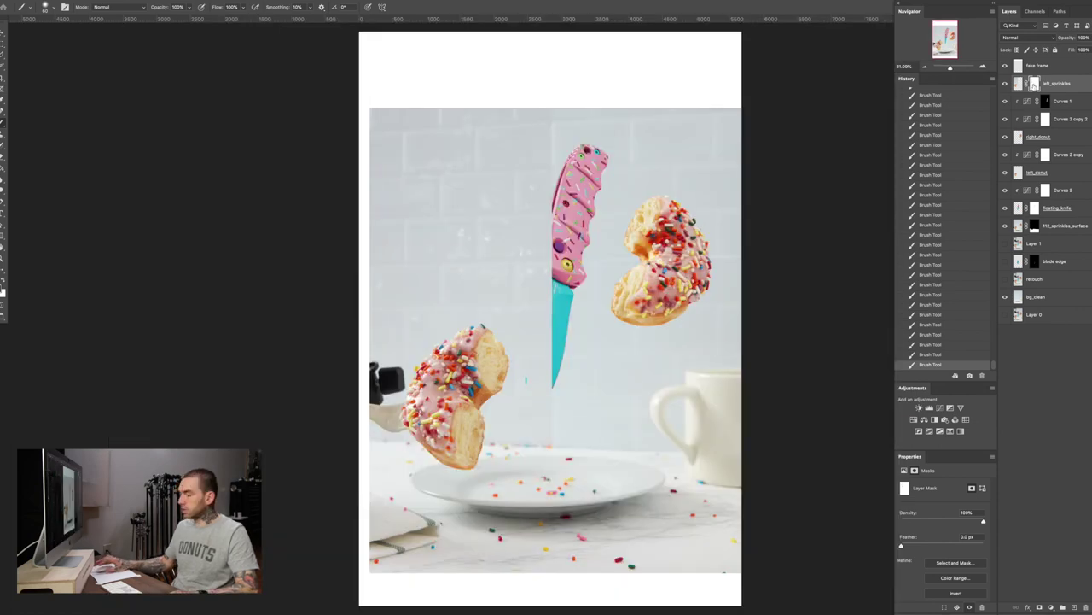
pyautogui.hotkey('ctrl', 'i')
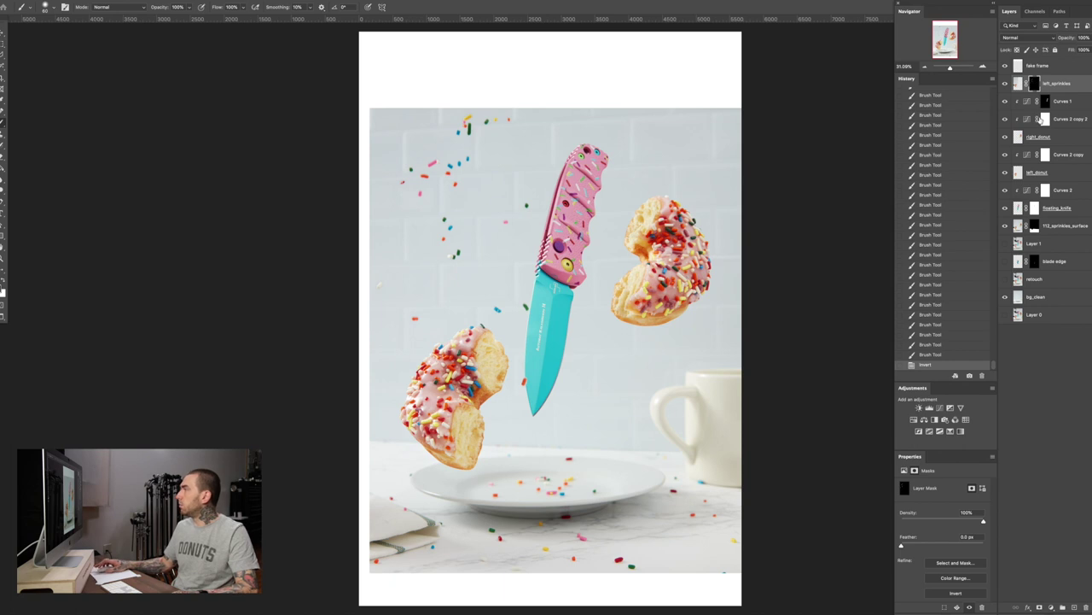
pyautogui.click(1005, 84)
pyautogui.click(1005, 84)
pyautogui.click(1006, 83)
pyautogui.click(1005, 84)
pyautogui.click(1005, 83)
pyautogui.click(1005, 83)
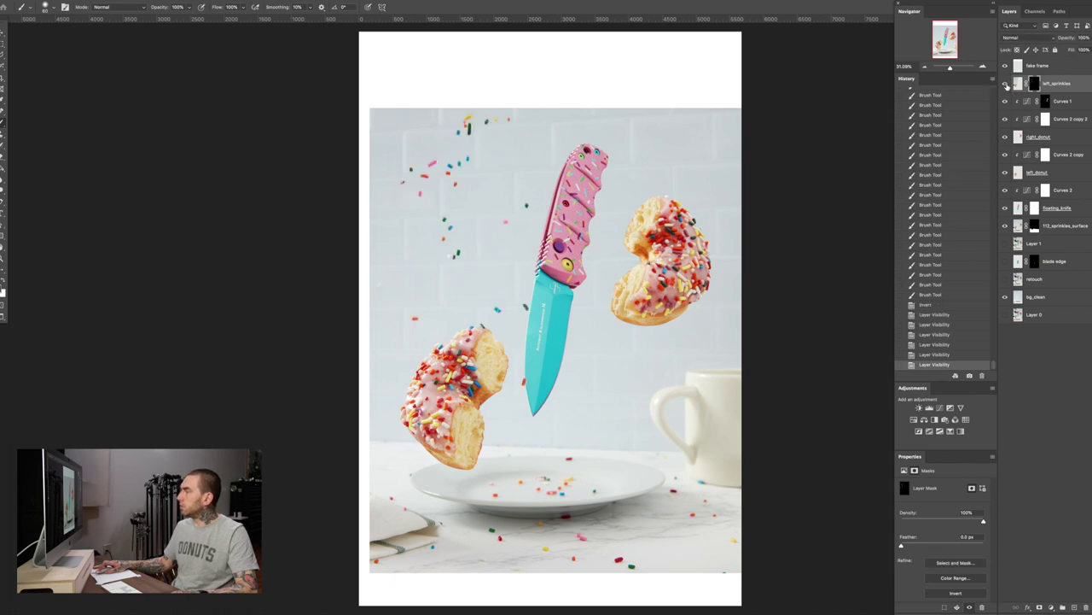
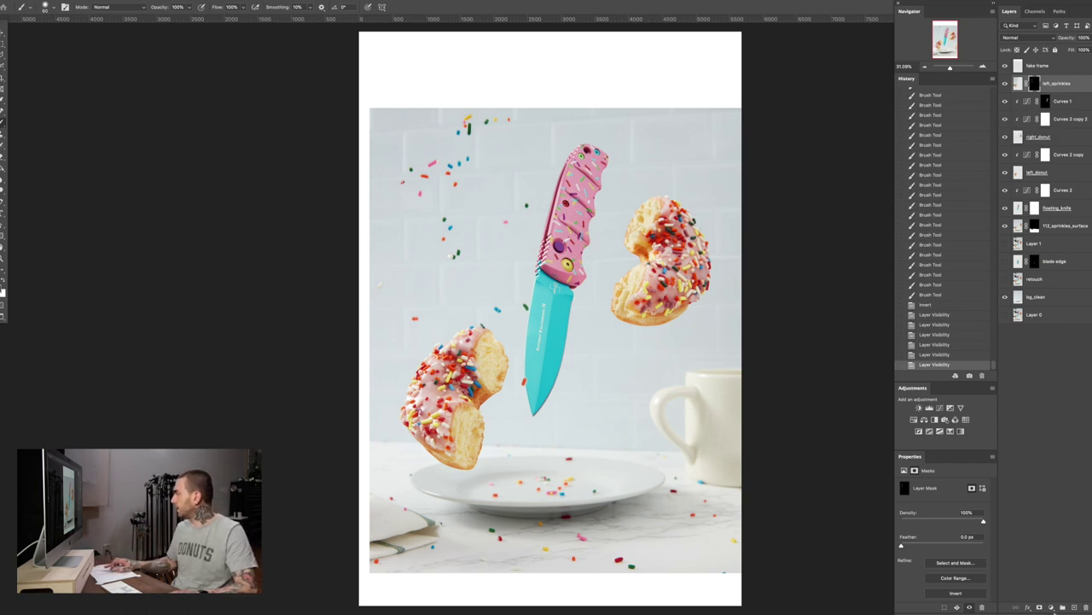
# Add a Curves adjustment clipped to left_sprinkles and brighten the midtones with a point at input 120, output 141
pyautogui.click(1055, 608)
pyautogui.click(1058, 486)
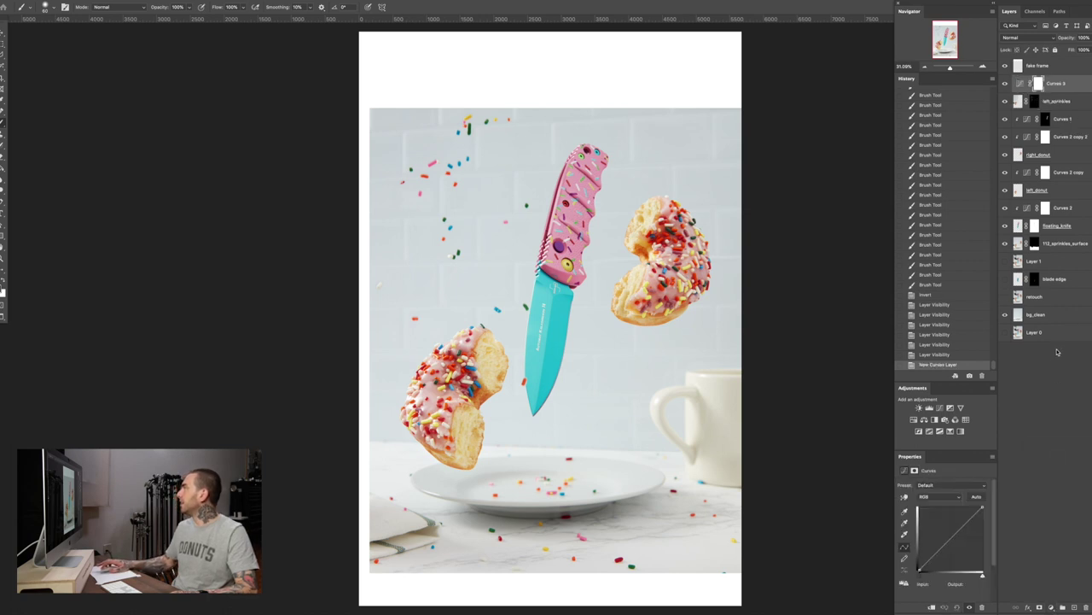
pyautogui.click(932, 607)
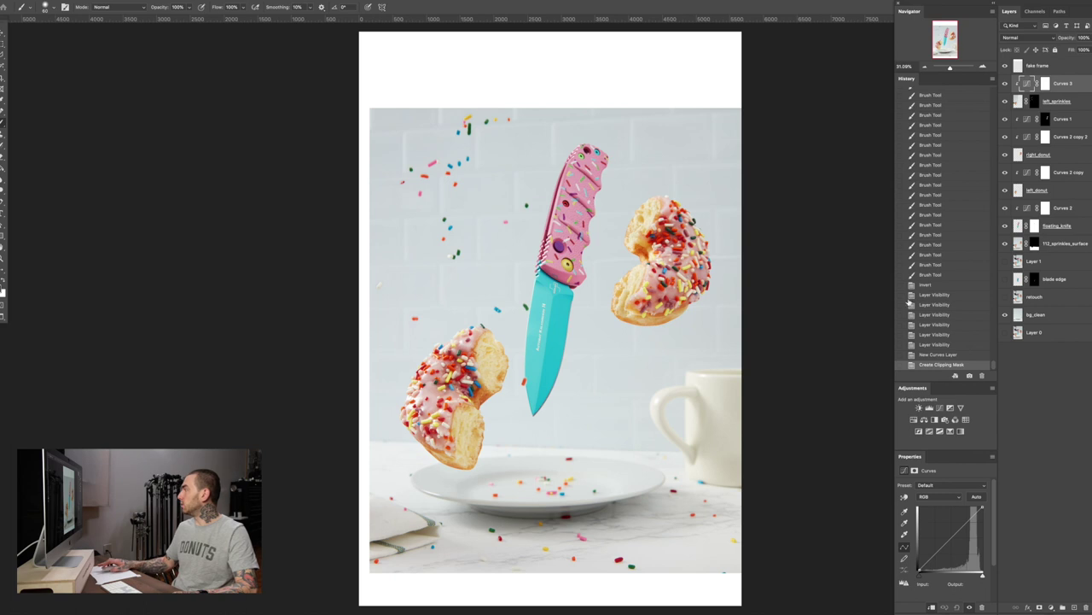
pyautogui.moveTo(951, 537); pyautogui.dragTo(949, 533)
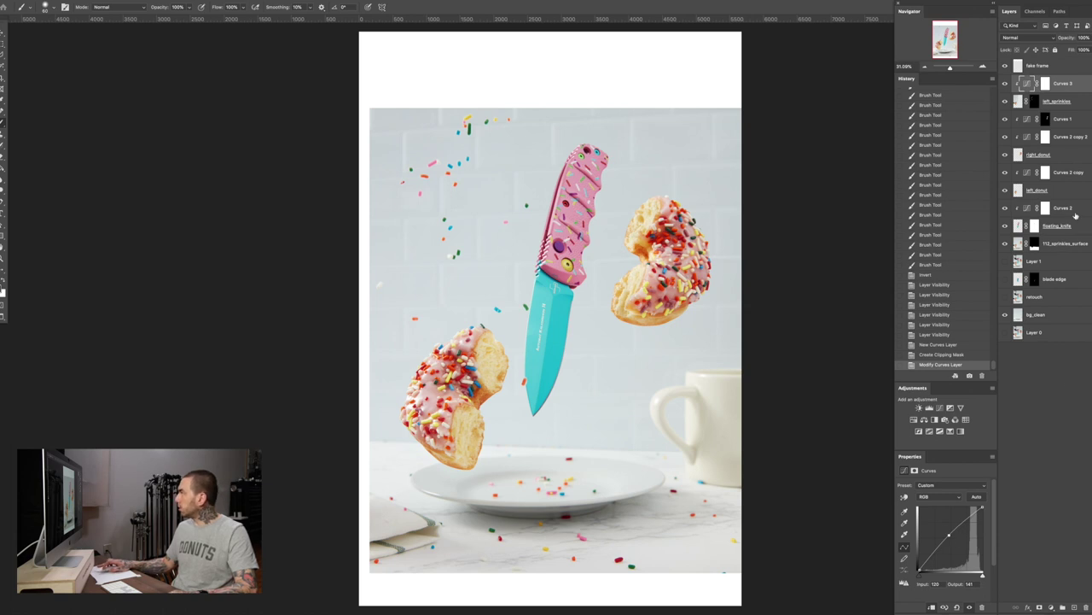
# Fill the Curves 3 mask with a black-to-white gradient running down from the top sprinkles to the left donut, and compare the effect
pyautogui.click(1044, 83)
pyautogui.press('g')
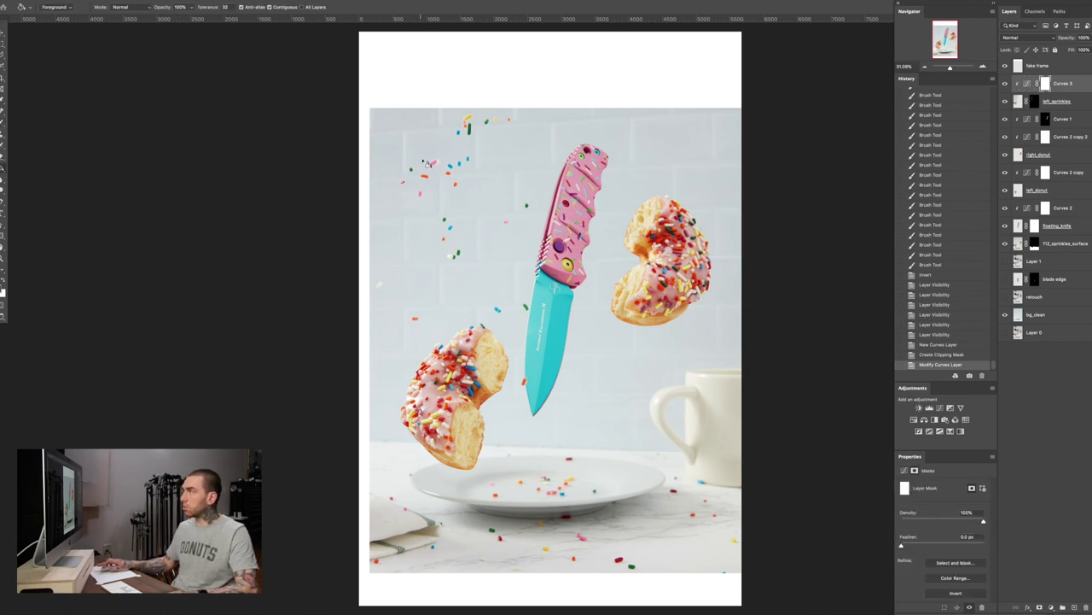
pyautogui.hotkey('shift', 'g')
pyautogui.hotkey('shift', 'g')
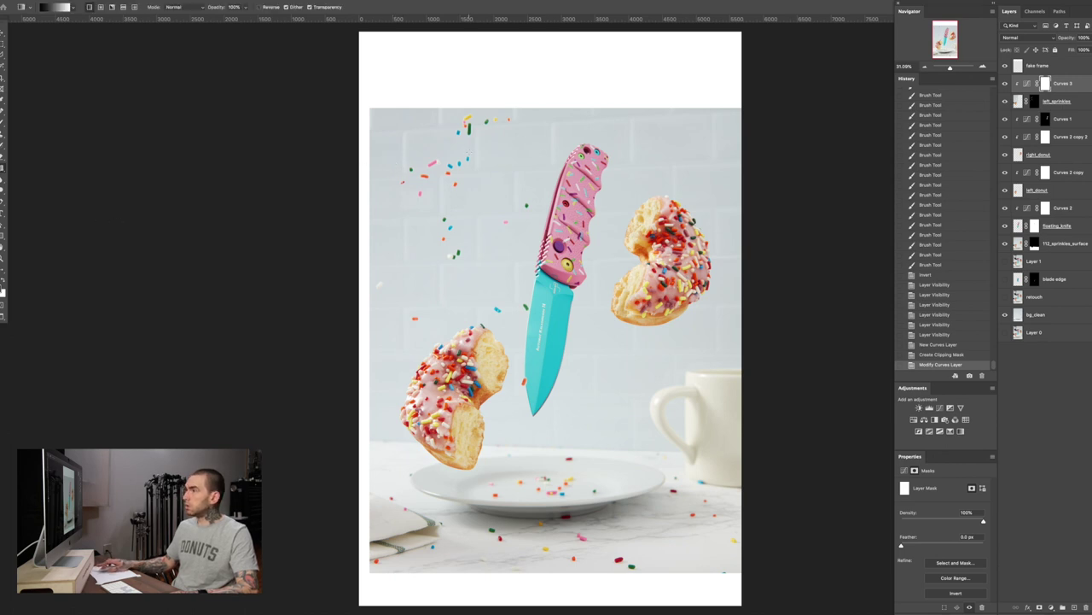
pyautogui.moveTo(466, 117); pyautogui.dragTo(440, 382)
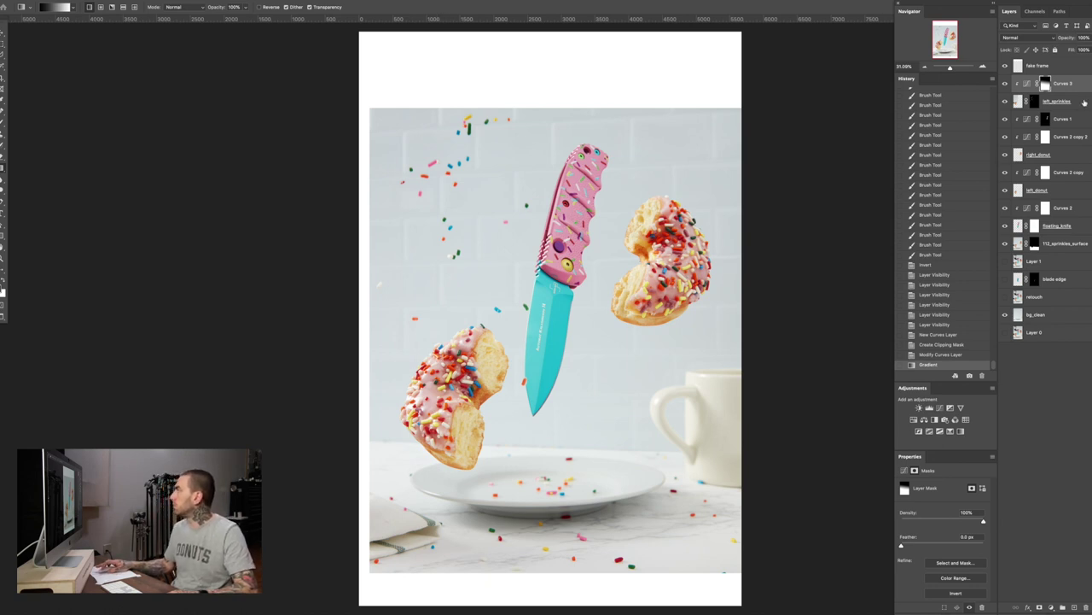
pyautogui.click(1005, 84)
pyautogui.click(1005, 84)
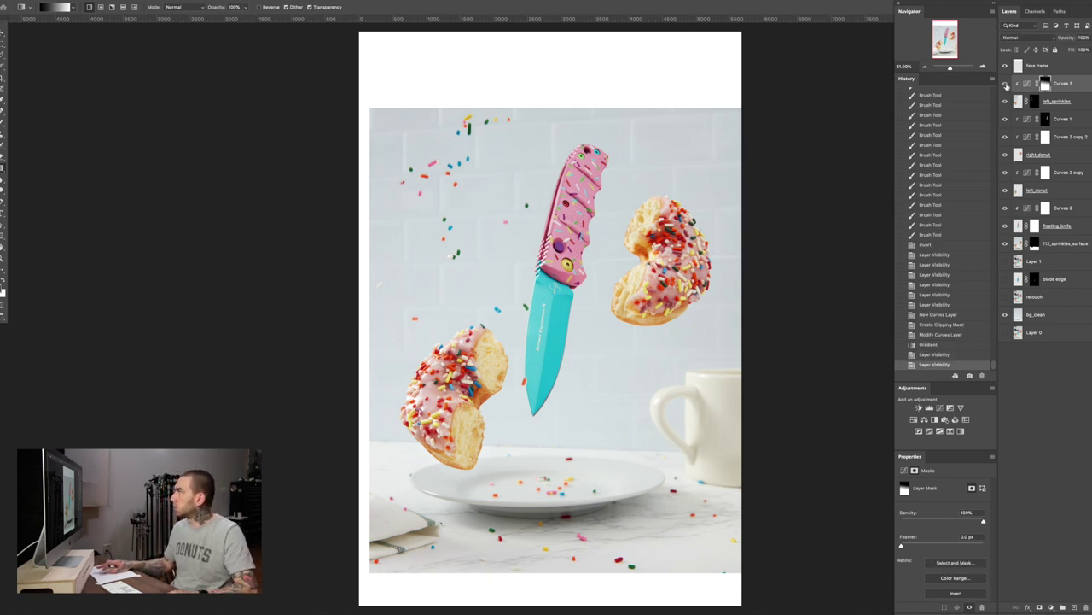
pyautogui.keyDown('shift'); pyautogui.click(1044, 84); pyautogui.keyUp('shift')
pyautogui.keyDown('shift'); pyautogui.click(1044, 84); pyautogui.keyUp('shift')
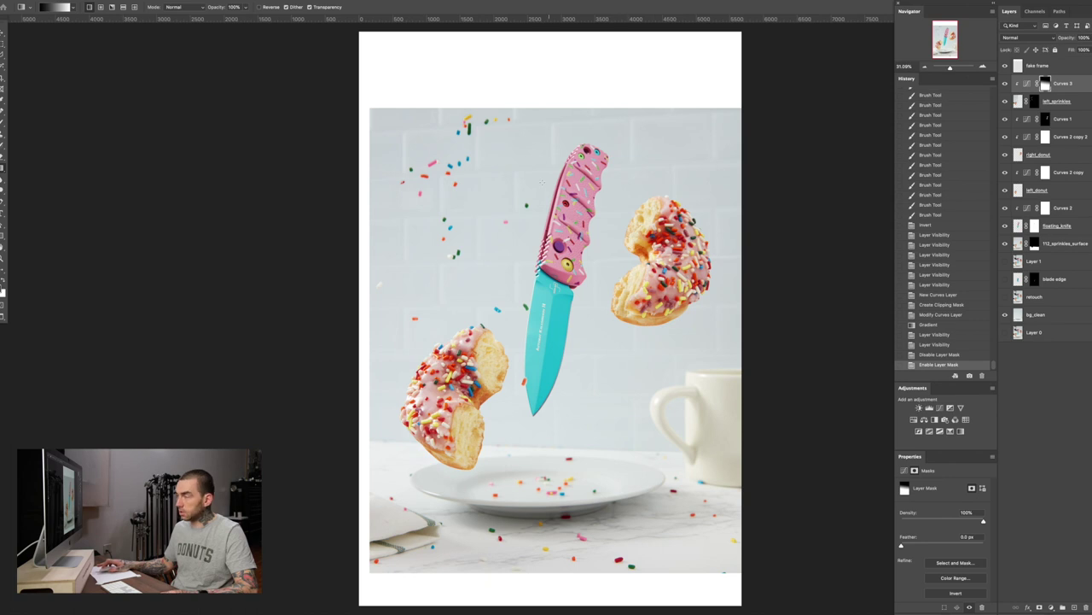
# Brush a white dab on the Curves 3 mask over the pink sprinkles on the upper wall
pyautogui.press('x')
pyautogui.press('b')
pyautogui.click(437, 162)
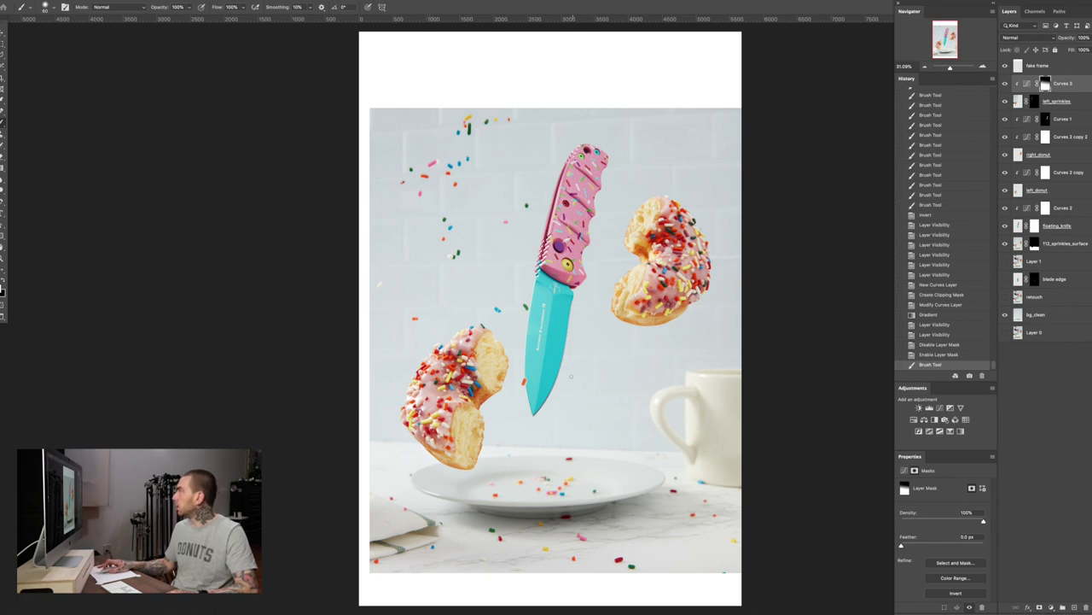
# Clean up the left_sprinkles mask around the orange sprinkle at the blade's edge and mask out the green sprinkle overlapping the blade
pyautogui.click(1035, 100)
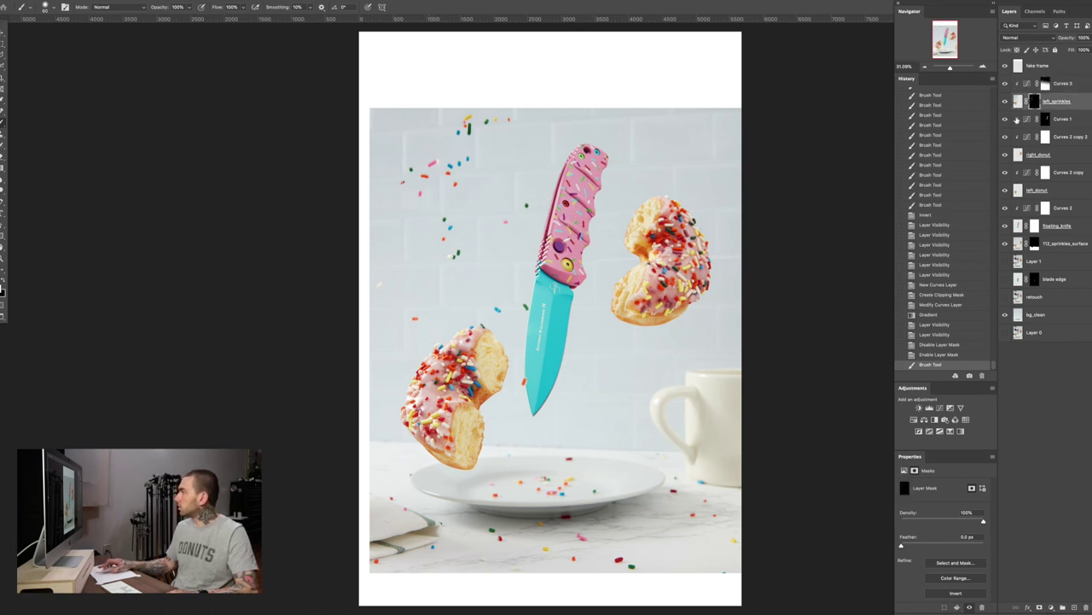
pyautogui.hotkey('ctrl', '1')
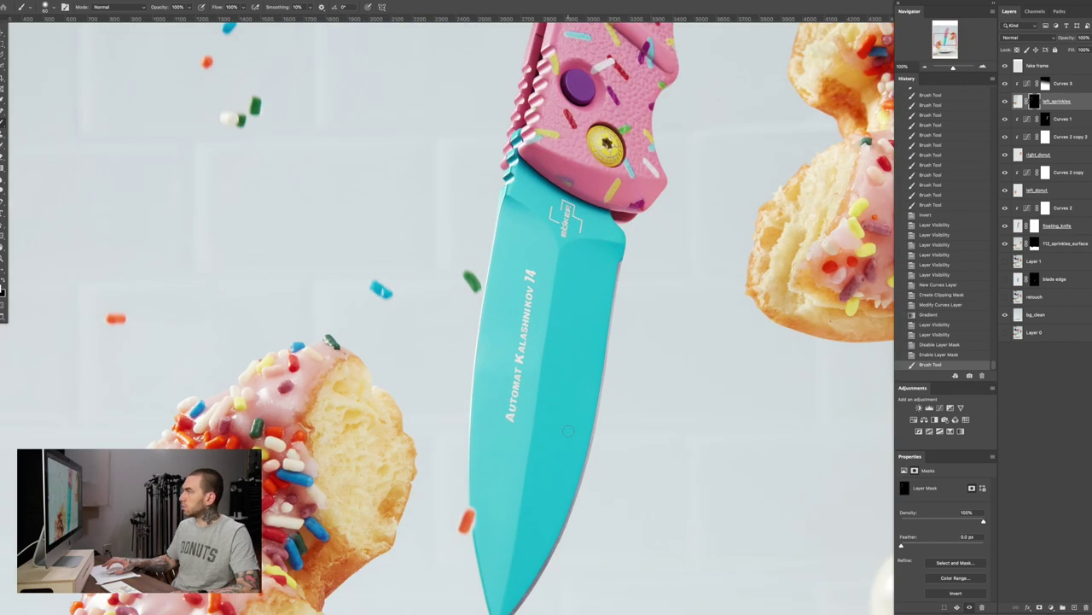
pyautogui.moveTo(582, 460); pyautogui.dragTo(583, 289)
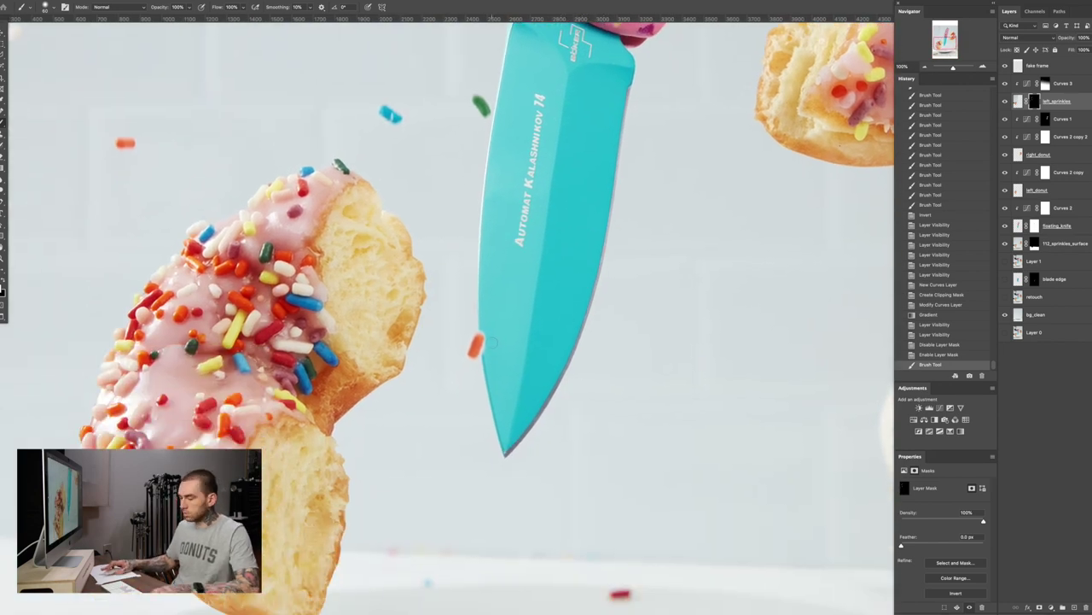
pyautogui.press(']')
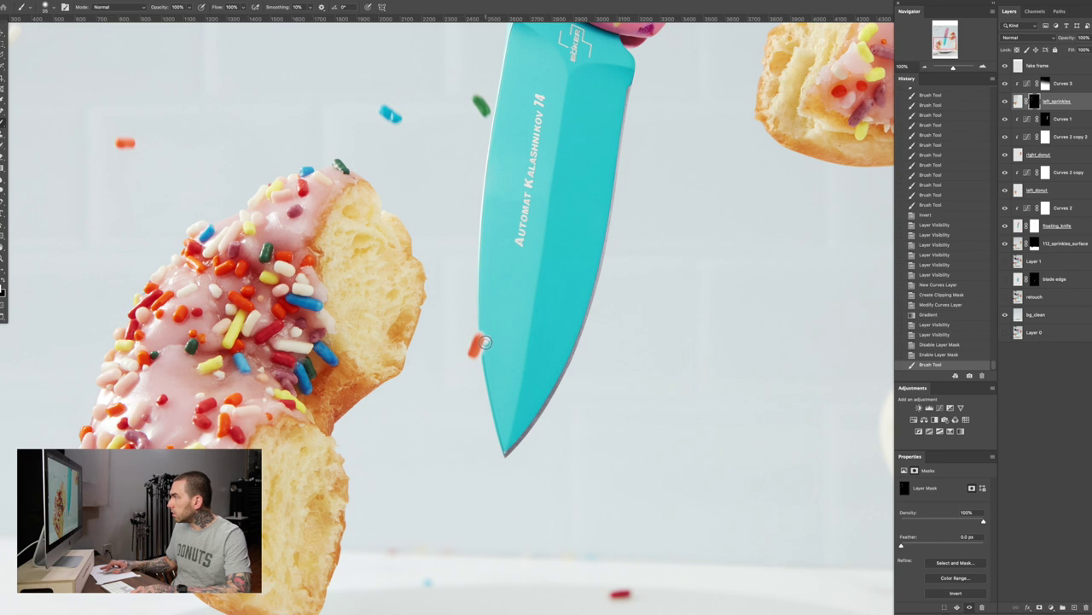
pyautogui.moveTo(487, 339); pyautogui.dragTo(486, 344)
pyautogui.hotkey('ctrl', 'z')
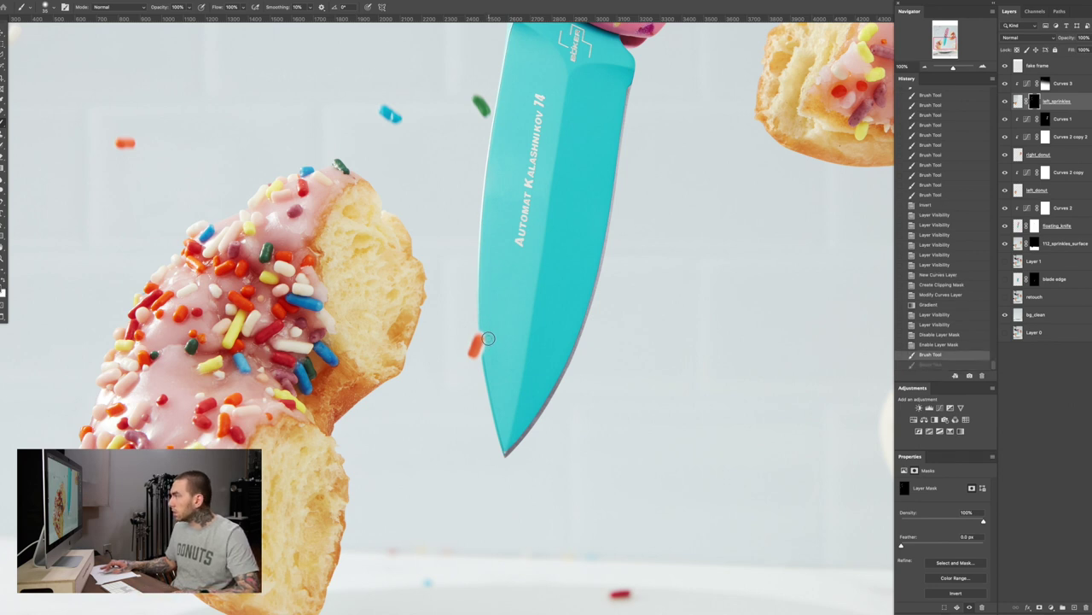
pyautogui.moveTo(479, 355); pyautogui.dragTo(448, 361)
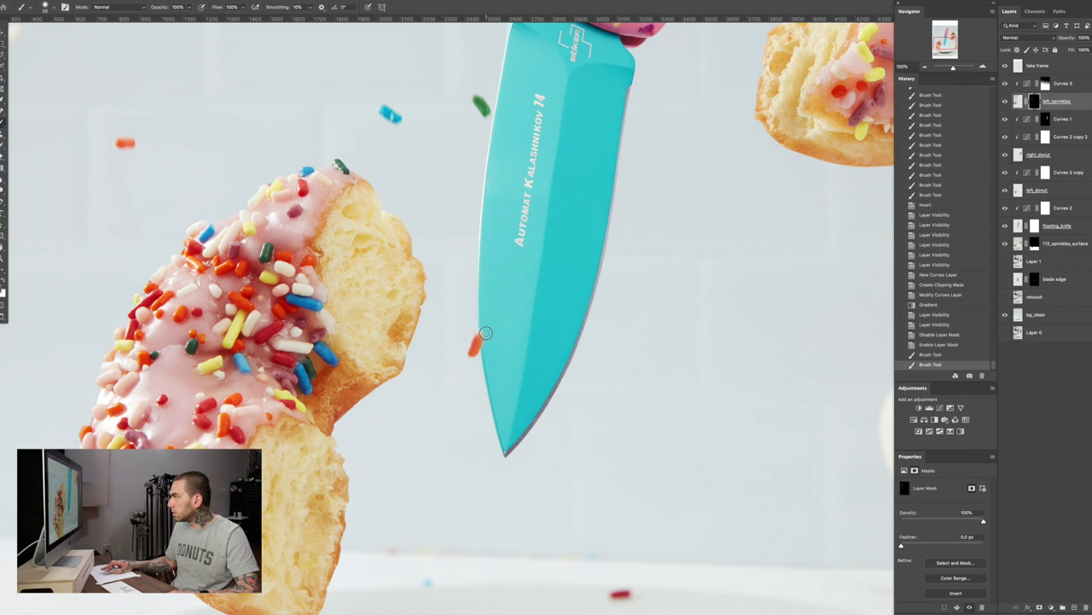
pyautogui.click(475, 331)
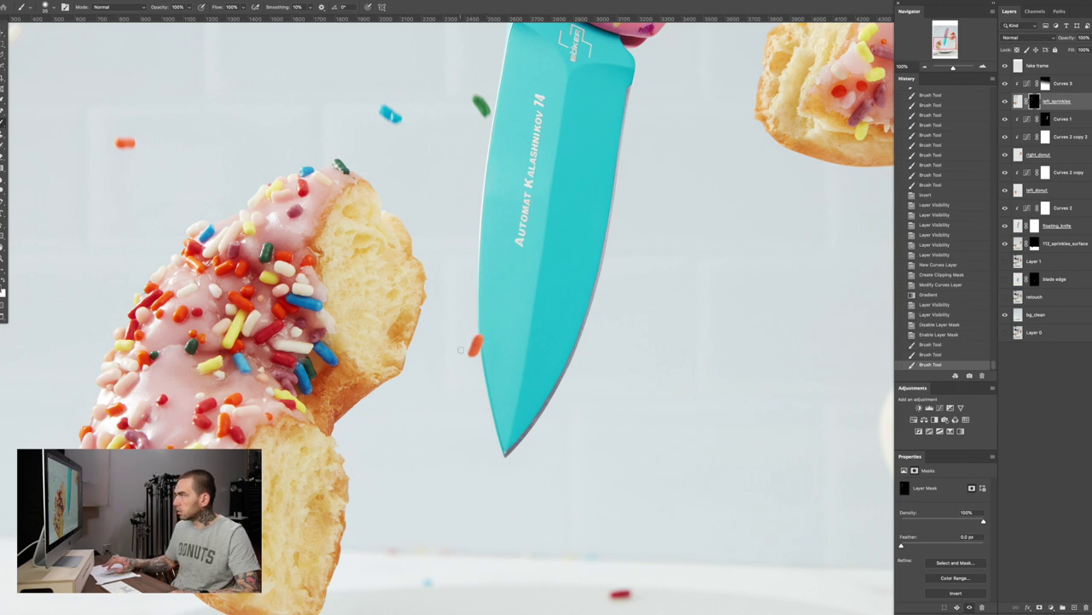
pyautogui.press('super+0')
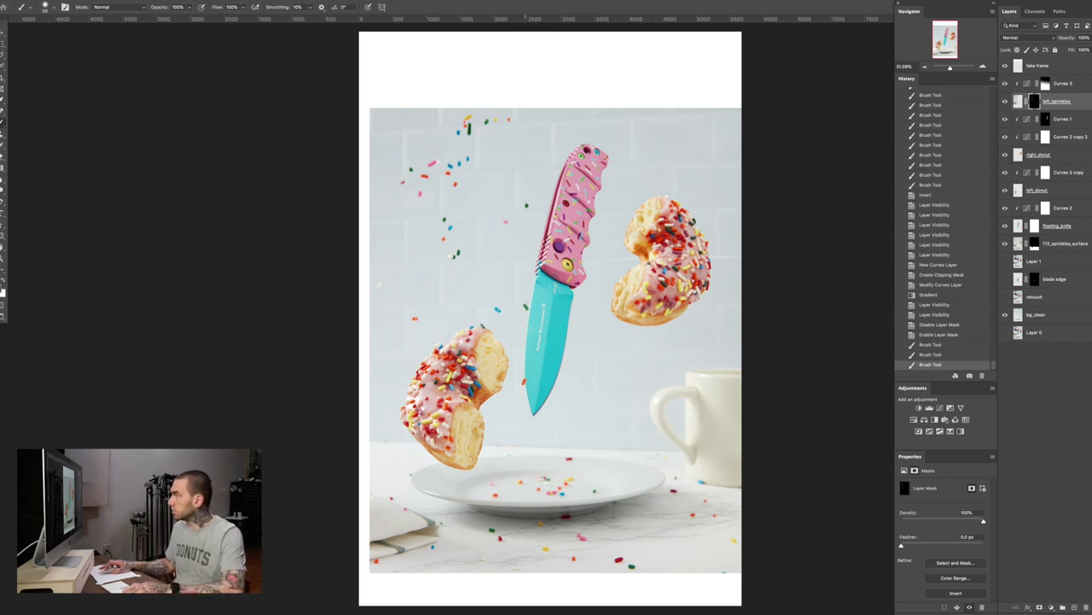
pyautogui.moveTo(529, 304); pyautogui.dragTo(551, 327)
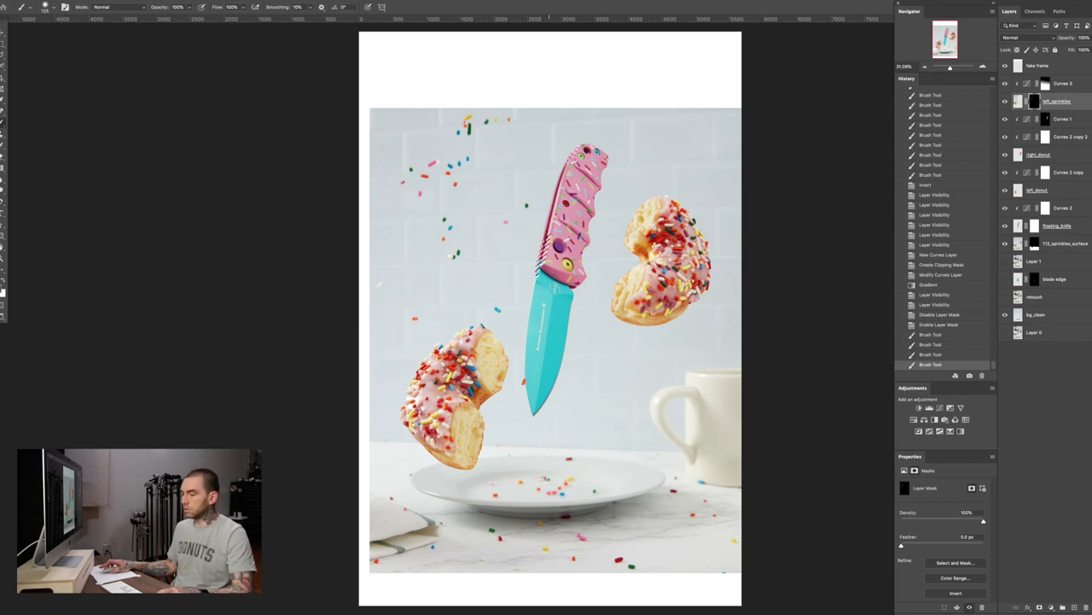
# Save the composite, switch to Finder and open 200619_notoriousedc_dessert_warrior_150_RAINING_SPRINKLES_RIGHT.tif in Photoshop
pyautogui.click(607, 390)
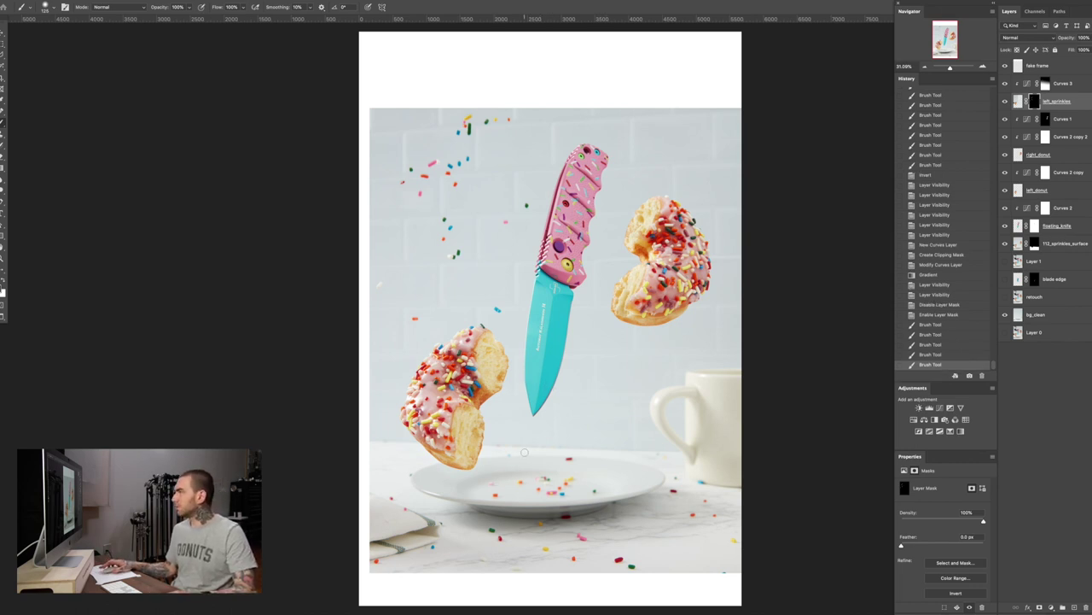
pyautogui.press('super+s')
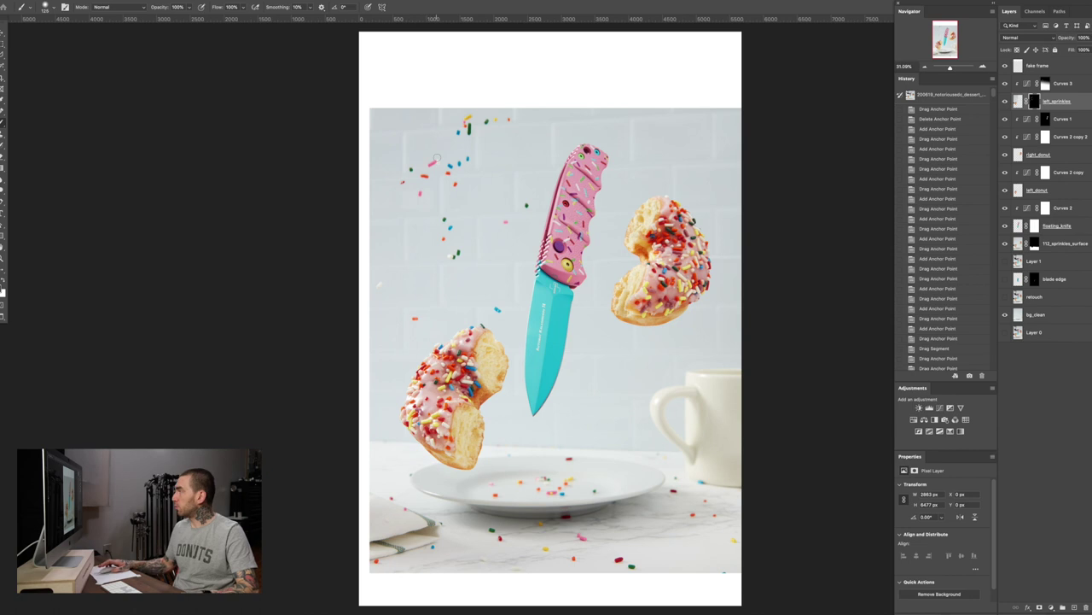
pyautogui.press('super+Tab')
pyautogui.press('super+Tab')
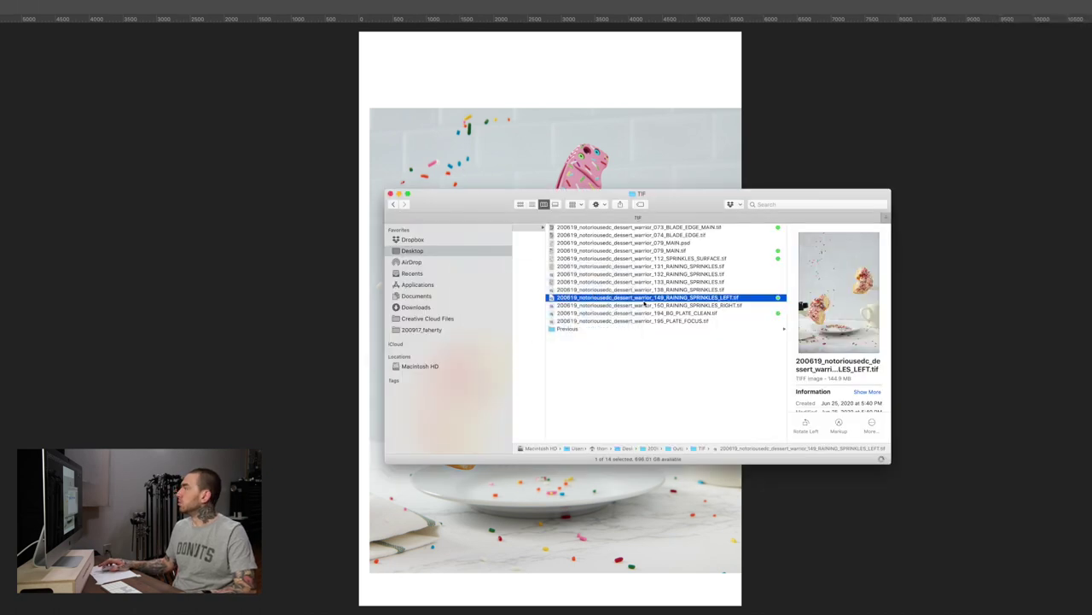
pyautogui.moveTo(713, 298); pyautogui.dragTo(494, 600)
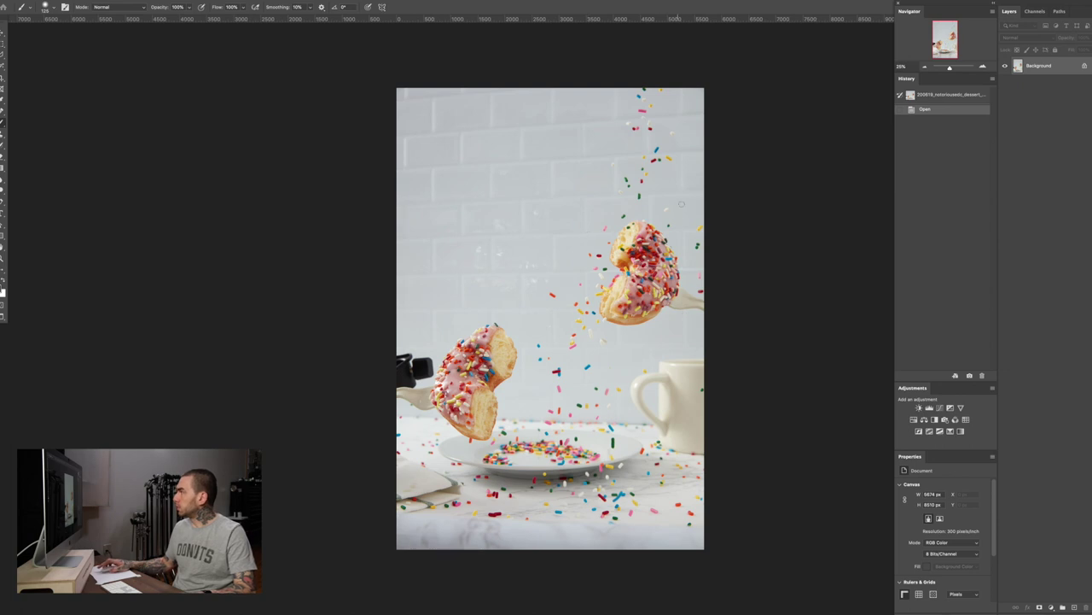
# Marquee-select the right part of the sprinkle shot, about 3419 px wide at full height, and copy it into the 079_MAIN.psd composite in registration
pyautogui.press('m')
pyautogui.moveTo(710, 83)
pyautogui.mouseDown()
pyautogui.moveTo(645, 390)
pyautogui.moveTo(550, 473)
pyautogui.moveTo(526, 471)
pyautogui.moveTo(521, 555)
pyautogui.mouseUp()
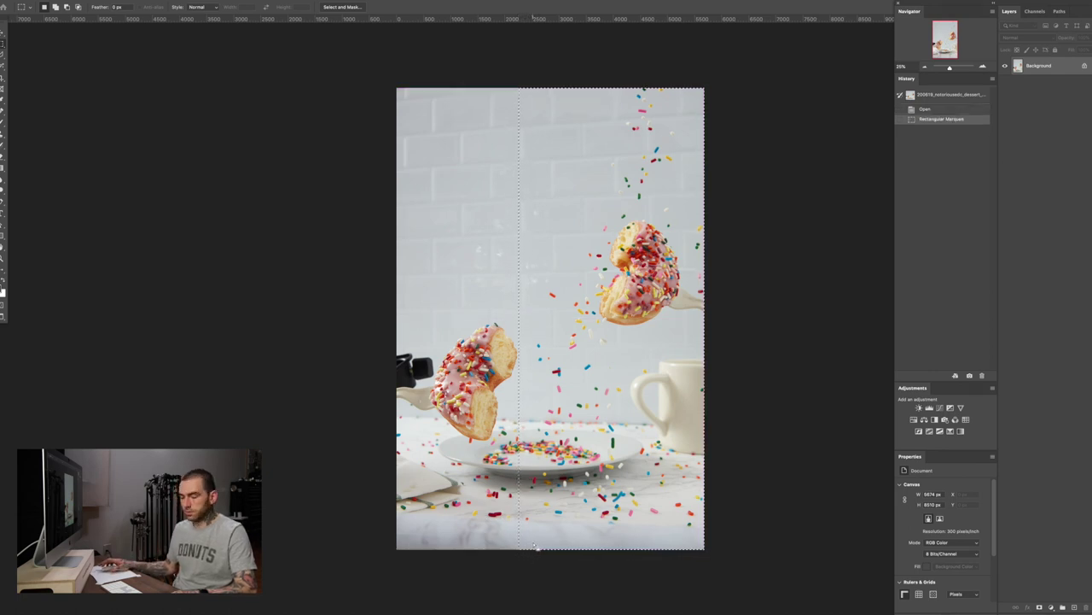
pyautogui.press('f')
pyautogui.press('f')
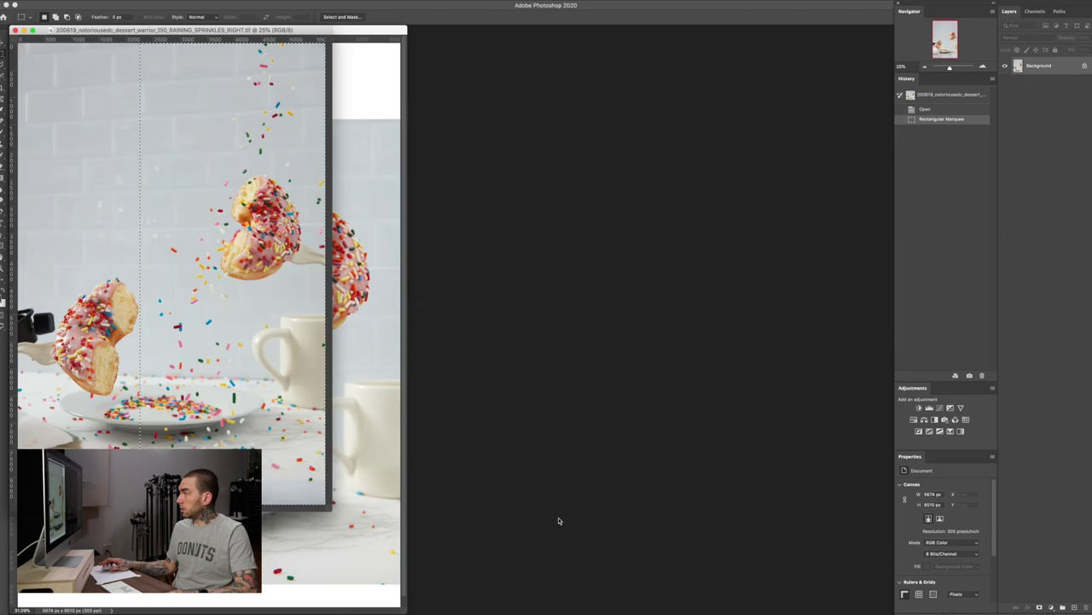
pyautogui.moveTo(134, 30); pyautogui.dragTo(284, 261)
pyautogui.press('v')
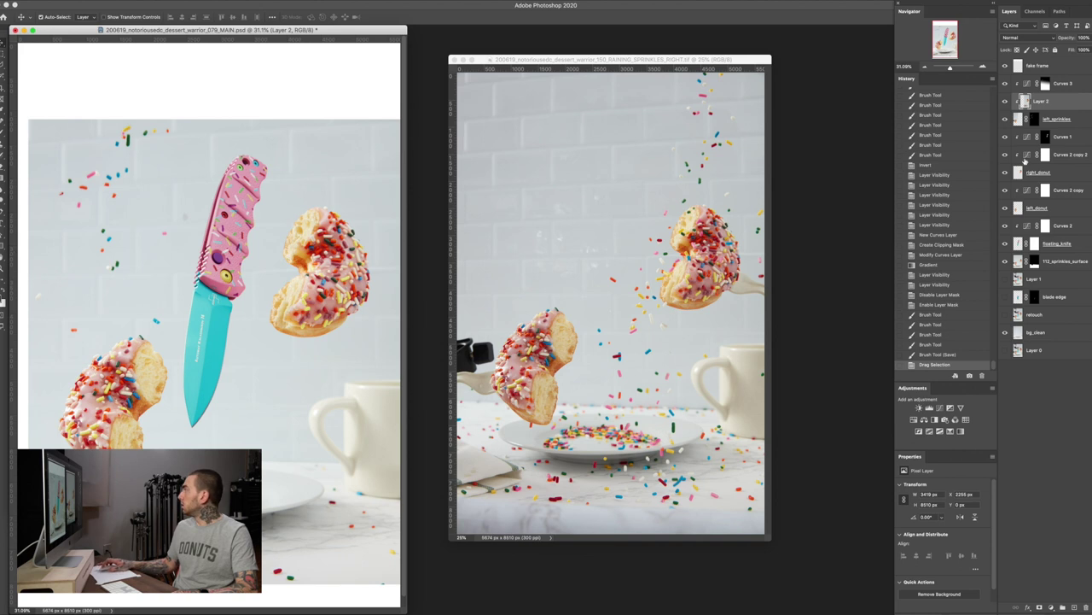
# Move Layer 2 directly beneath the fake frame layer and release its clipping mask
pyautogui.moveTo(1048, 104); pyautogui.dragTo(1042, 79)
pyautogui.rightClick(1038, 84)
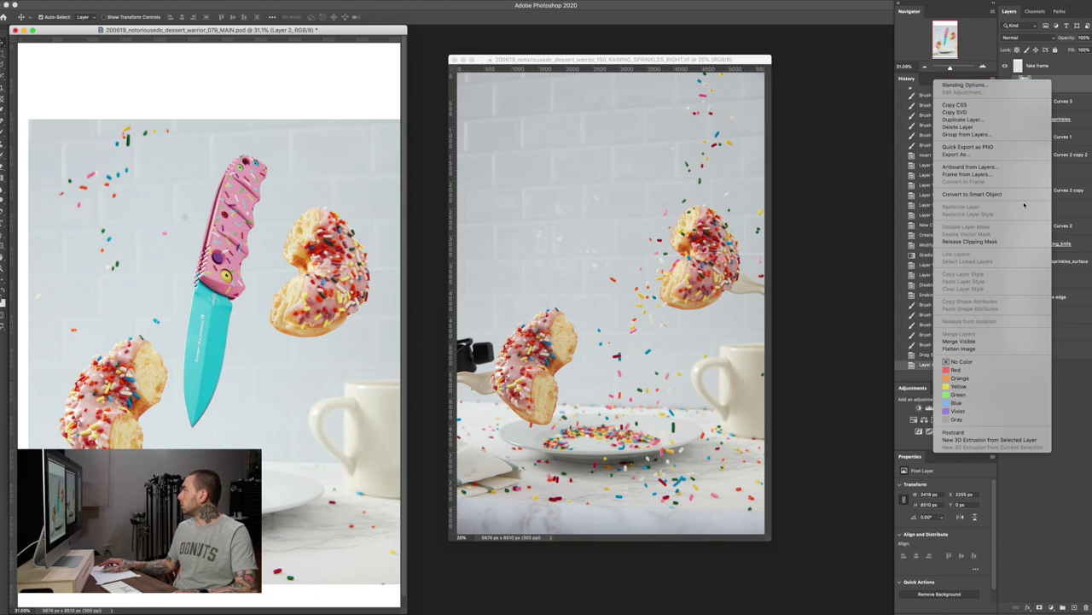
pyautogui.click(969, 242)
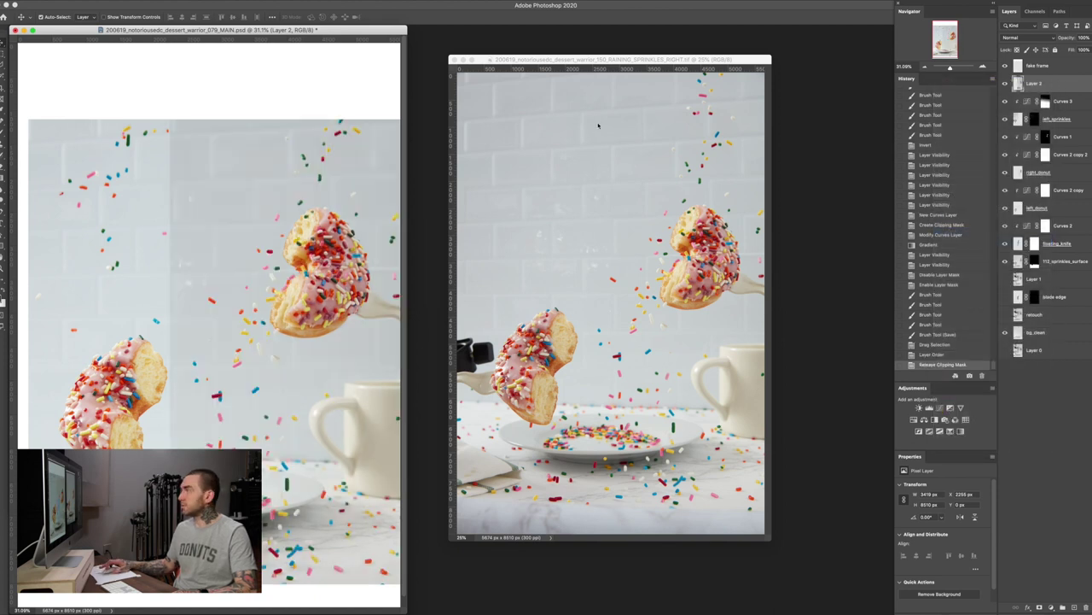
# Close both sprinkle source images, save the main PSD and return it to full-screen view
pyautogui.click(597, 65)
pyautogui.press('super+w')
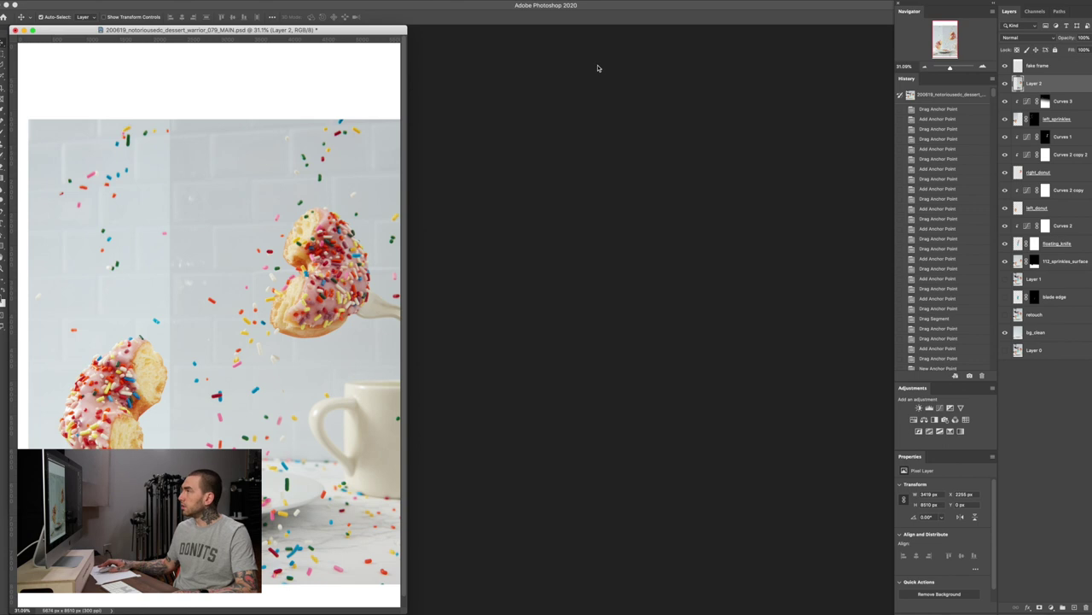
pyautogui.moveTo(249, 30); pyautogui.dragTo(350, 32)
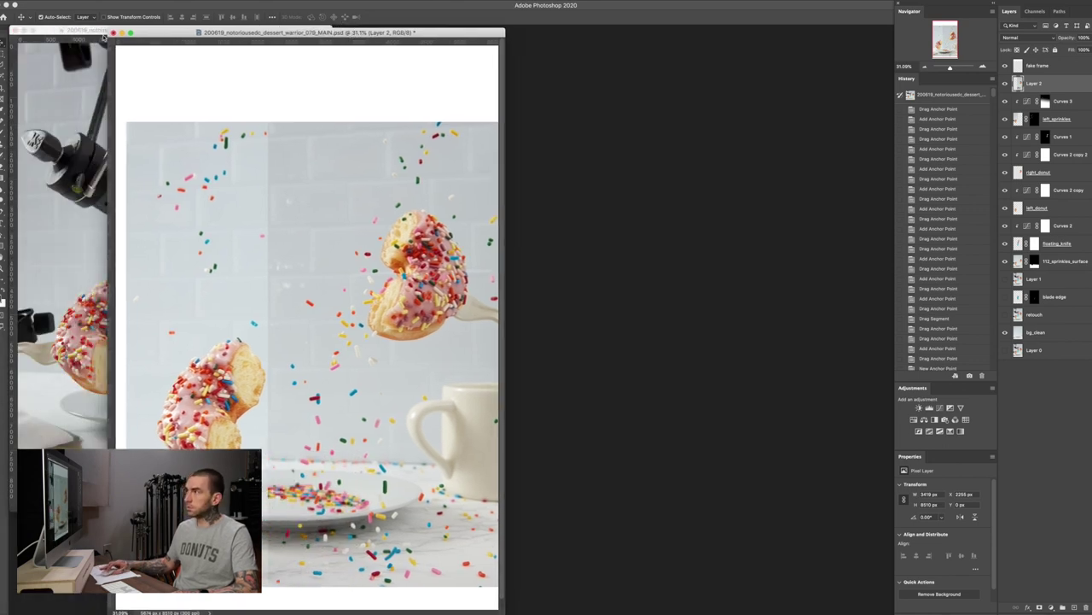
pyautogui.click(94, 34)
pyautogui.press('super+w')
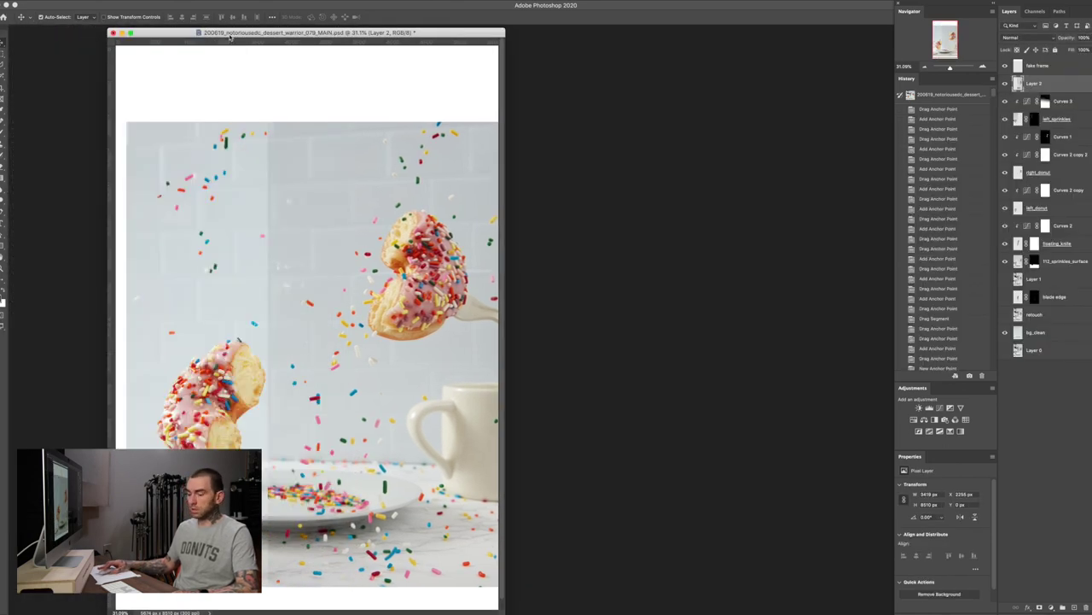
pyautogui.press('super+w')
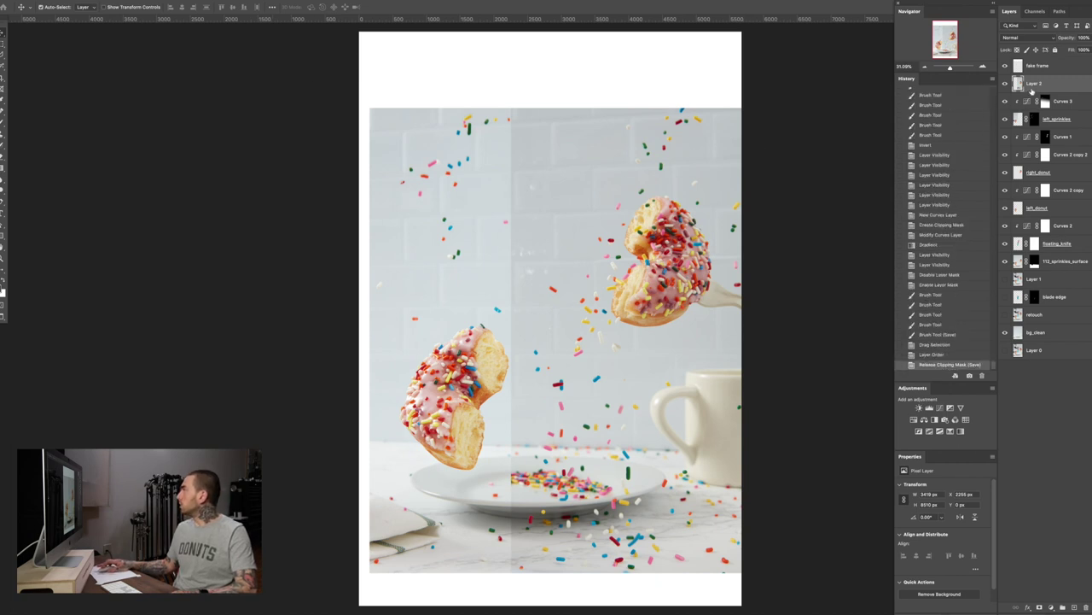
# Add a layer mask to Layer 2 and brush black over the sprinkles at the upper edge of the photo above the right donut
pyautogui.click(1052, 607)
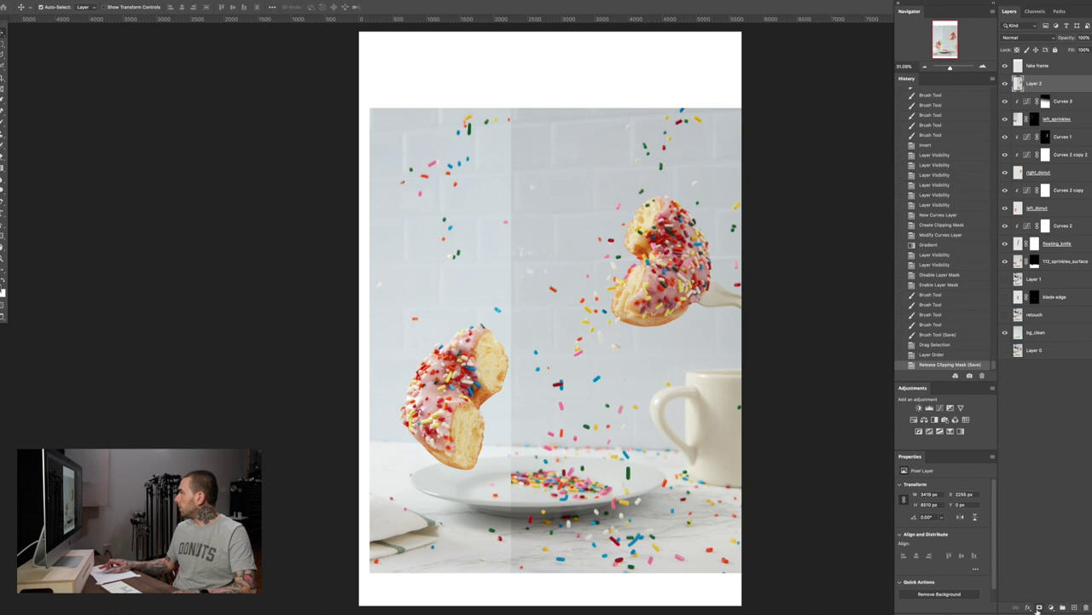
pyautogui.click(1039, 608)
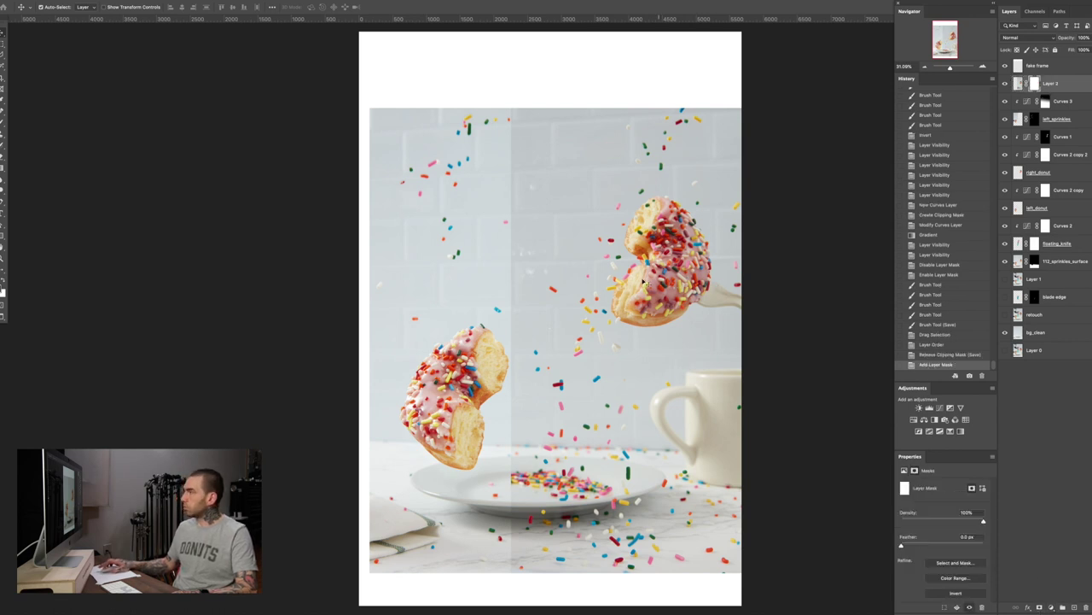
pyautogui.press('super+1')
pyautogui.moveTo(657, 272); pyautogui.dragTo(470, 253)
pyautogui.scroll(-3, 475, 248)
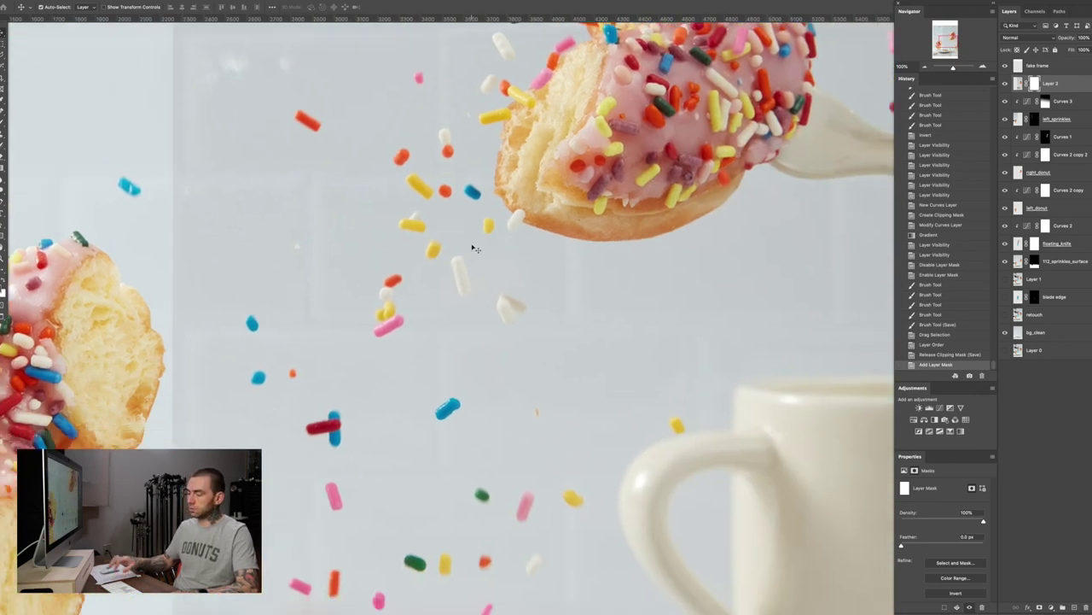
pyautogui.scroll(-5, 478, 251)
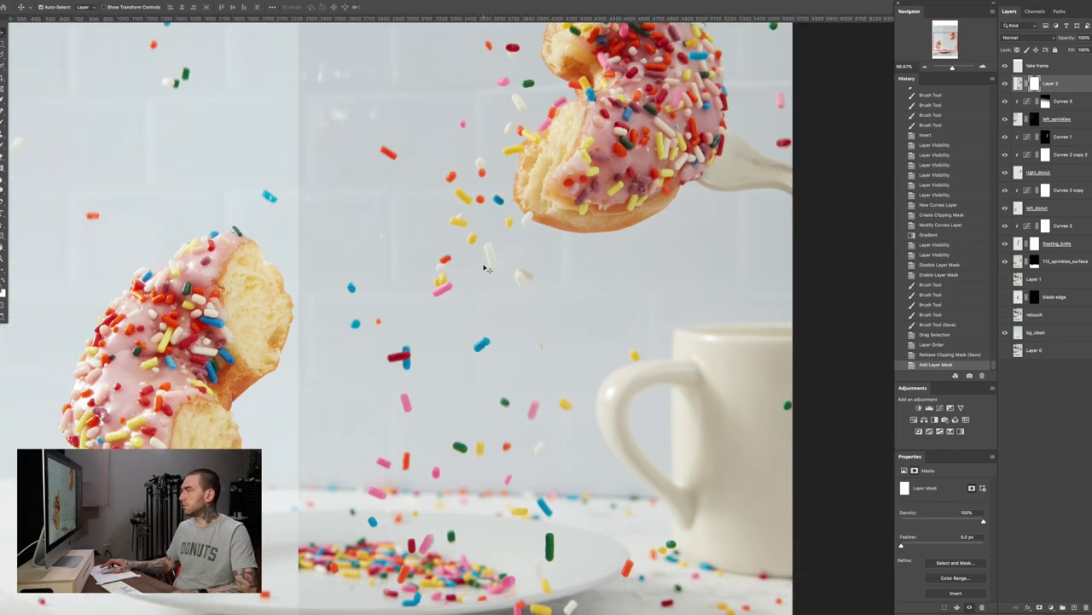
pyautogui.scroll(-2, 491, 278)
pyautogui.scroll(12, 490, 278)
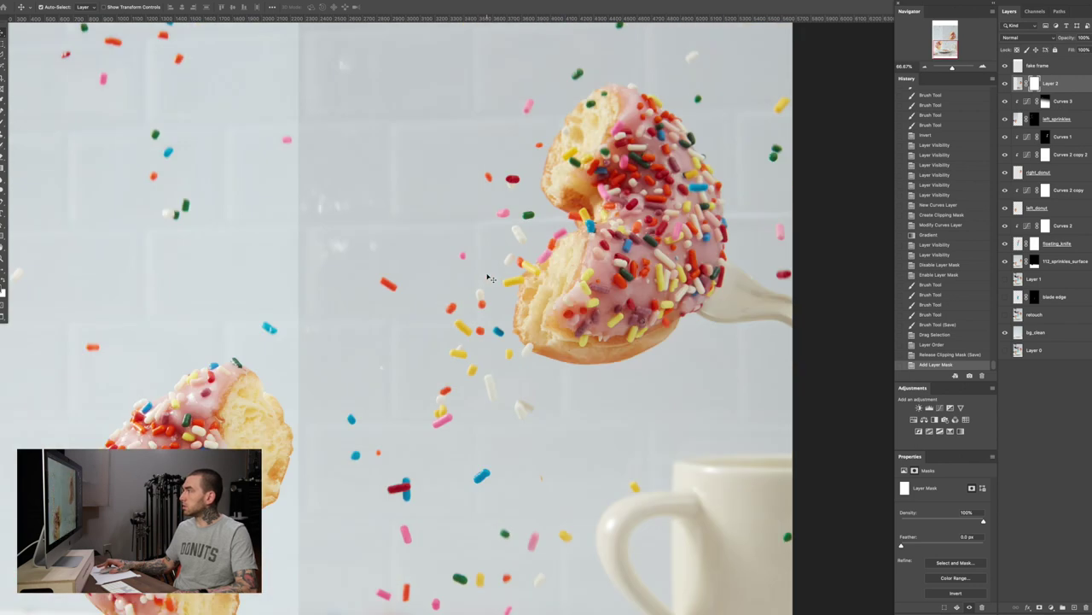
pyautogui.scroll(-2, 491, 278)
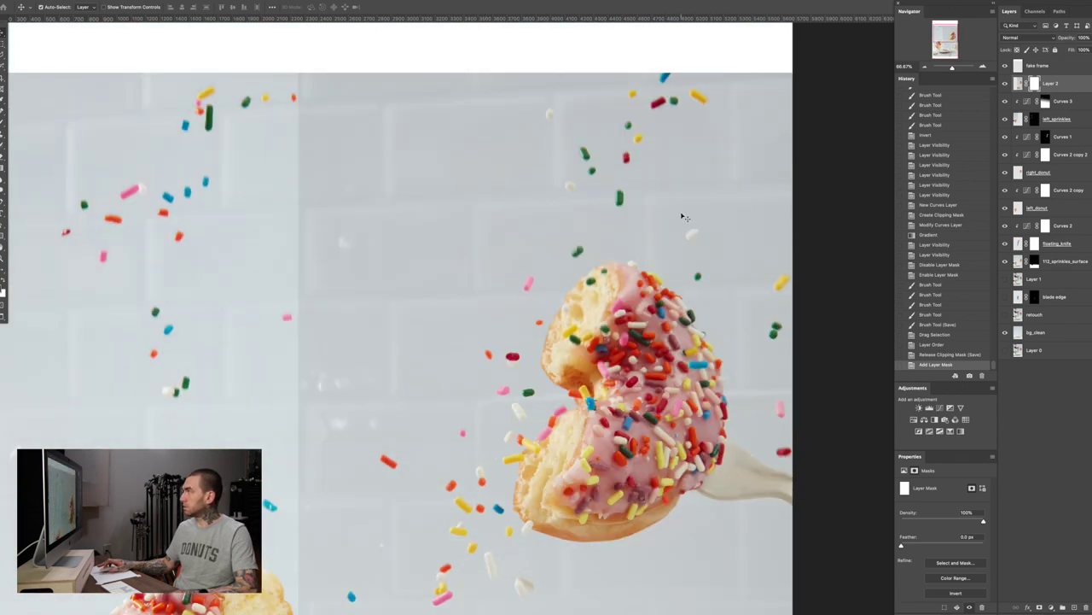
pyautogui.press('b')
pyautogui.moveTo(666, 77)
pyautogui.mouseDown()
pyautogui.moveTo(643, 68)
pyautogui.moveTo(693, 91)
pyautogui.mouseUp()
pyautogui.click(699, 97)
pyautogui.click(674, 100)
pyautogui.click(658, 102)
pyautogui.click(633, 94)
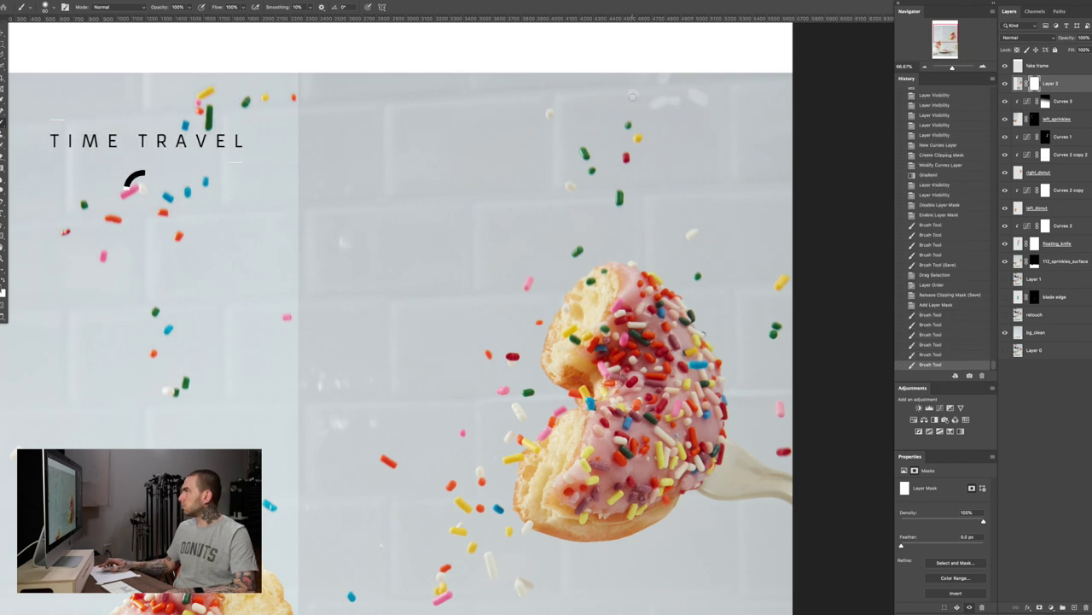
# Brush black on the Layer 2 mask over the remaining sprinkles above and to the right of the right donut
pyautogui.click(628, 125)
pyautogui.click(636, 140)
pyautogui.click(586, 155)
pyautogui.click(587, 153)
pyautogui.click(591, 170)
pyautogui.click(615, 196)
pyautogui.click(566, 186)
pyautogui.click(573, 254)
pyautogui.click(531, 278)
pyautogui.click(691, 232)
pyautogui.click(696, 278)
pyautogui.click(781, 282)
pyautogui.click(775, 329)
pyautogui.click(779, 410)
pyautogui.click(784, 452)
# Brush black on the Layer 2 mask over the sprinkles along the left side of the right donut
pyautogui.click(539, 322)
pyautogui.click(512, 356)
pyautogui.click(489, 353)
pyautogui.click(528, 391)
pyautogui.click(504, 390)
pyautogui.click(518, 410)
pyautogui.click(527, 443)
pyautogui.click(513, 457)
pyautogui.click(463, 433)
pyautogui.click(389, 462)
pyautogui.click(451, 485)
pyautogui.click(479, 478)
# Brush black on the Layer 2 mask over the sprinkles falling below the right donut across the middle of the wall
pyautogui.moveTo(479, 478); pyautogui.dragTo(467, 380)
pyautogui.click(486, 410)
pyautogui.click(514, 428)
pyautogui.click(498, 434)
pyautogui.click(457, 412)
pyautogui.click(447, 432)
pyautogui.click(459, 449)
pyautogui.click(432, 472)
pyautogui.click(431, 495)
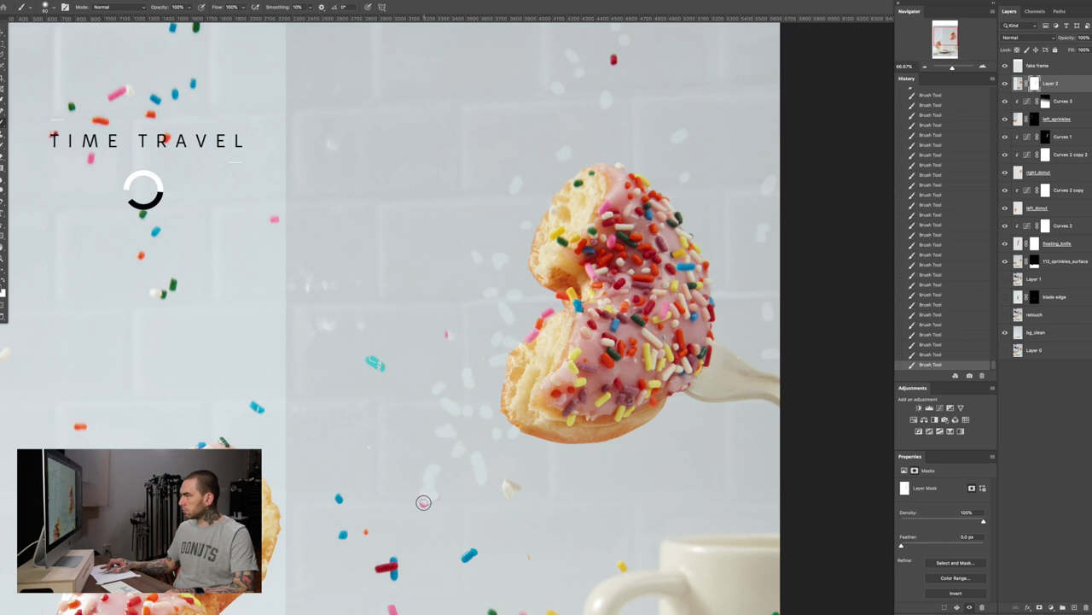
pyautogui.moveTo(434, 497); pyautogui.dragTo(429, 384)
pyautogui.click(503, 377)
pyautogui.click(334, 385)
pyautogui.click(340, 421)
pyautogui.click(384, 454)
pyautogui.click(463, 441)
pyautogui.click(617, 452)
# Brush black on the Layer 2 mask over the sprinkles on the lower wall between the left donut and the mug handle
pyautogui.moveTo(548, 501); pyautogui.dragTo(499, 399)
pyautogui.click(467, 404)
pyautogui.click(437, 394)
pyautogui.click(340, 397)
pyautogui.click(396, 439)
pyautogui.click(413, 442)
pyautogui.click(439, 441)
pyautogui.click(339, 454)
pyautogui.click(317, 458)
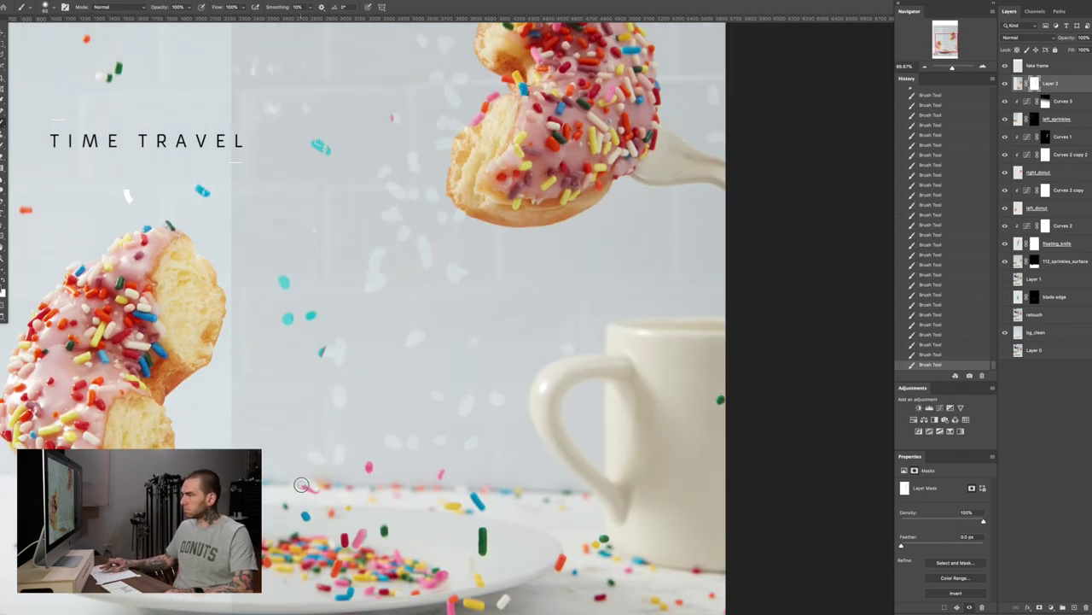
# Brush black on the Layer 2 mask over the sprinkles falling in front of the table's back edge and the plate's far rim
pyautogui.click(310, 486)
pyautogui.click(369, 468)
pyautogui.moveTo(454, 497); pyautogui.dragTo(434, 406)
pyautogui.click(457, 411)
pyautogui.moveTo(462, 460); pyautogui.dragTo(465, 440)
pyautogui.click(367, 441)
pyautogui.click(339, 448)
pyautogui.click(326, 448)
pyautogui.click(287, 426)
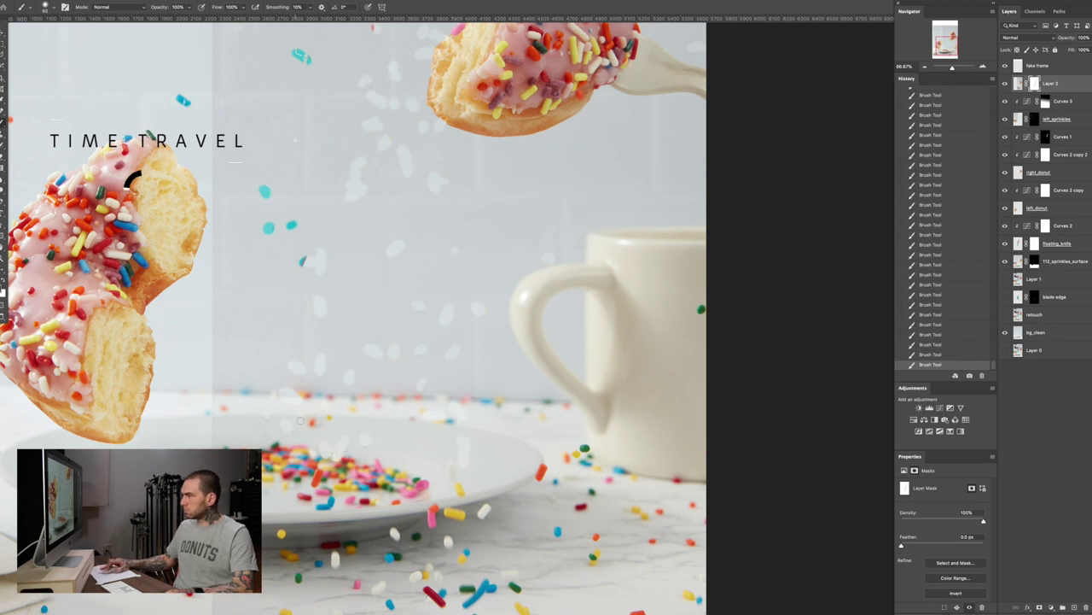
# Brush black on the Layer 2 mask over selected sprinkles above the plate, beside its rim and on the marble in front
pyautogui.click(313, 422)
pyautogui.moveTo(335, 550); pyautogui.dragTo(334, 446)
pyautogui.click(334, 447)
pyautogui.click(381, 480)
pyautogui.click(418, 469)
pyautogui.moveTo(427, 485); pyautogui.dragTo(443, 499)
pyautogui.click(432, 413)
pyautogui.moveTo(448, 407); pyautogui.dragTo(463, 410)
pyautogui.click(460, 384)
pyautogui.click(484, 406)
pyautogui.moveTo(543, 363); pyautogui.dragTo(537, 374)
pyautogui.click(585, 345)
pyautogui.click(568, 354)
pyautogui.click(559, 426)
pyautogui.click(595, 433)
pyautogui.click(594, 452)
pyautogui.click(515, 483)
pyautogui.moveTo(514, 526); pyautogui.dragTo(510, 537)
pyautogui.click(448, 438)
pyautogui.click(467, 449)
pyautogui.click(395, 429)
pyautogui.moveTo(395, 429)
pyautogui.mouseDown()
pyautogui.moveTo(367, 557)
pyautogui.moveTo(437, 598)
pyautogui.mouseUp()
# Invert the Layer 2 mask to preview the chosen sprinkles over the whole composite, and invert it back
pyautogui.press('super+plus')
pyautogui.press('super+0')
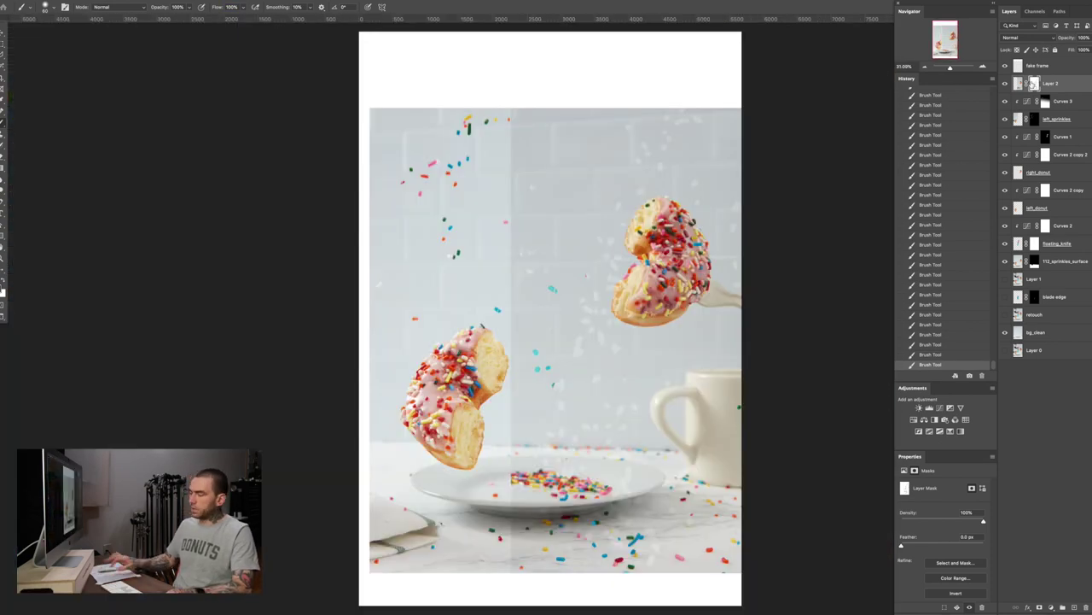
pyautogui.hotkey('ctrl', 'i')
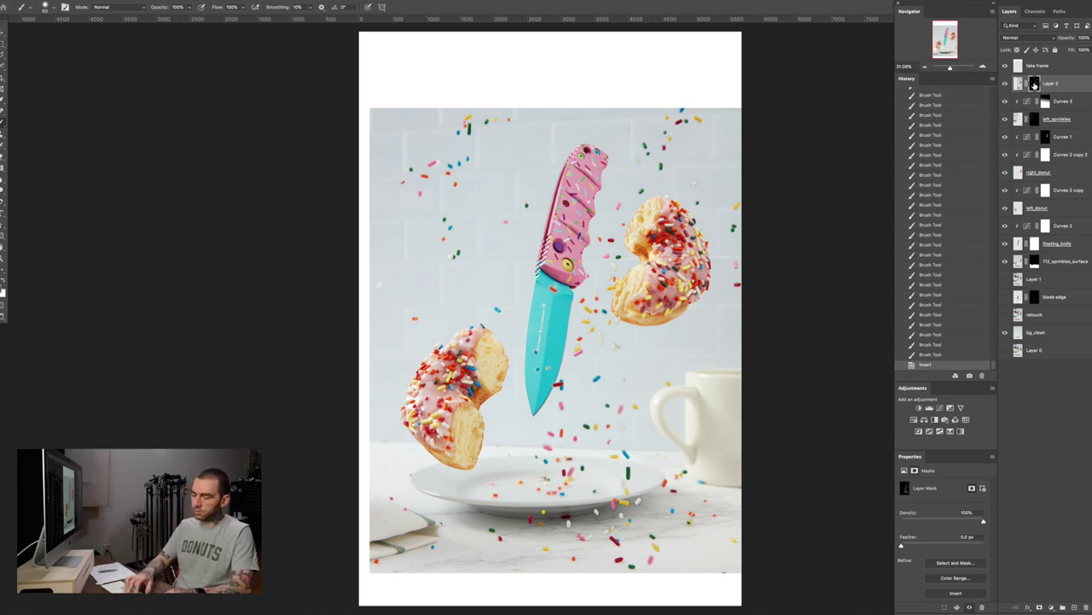
pyautogui.hotkey('ctrl', 'i')
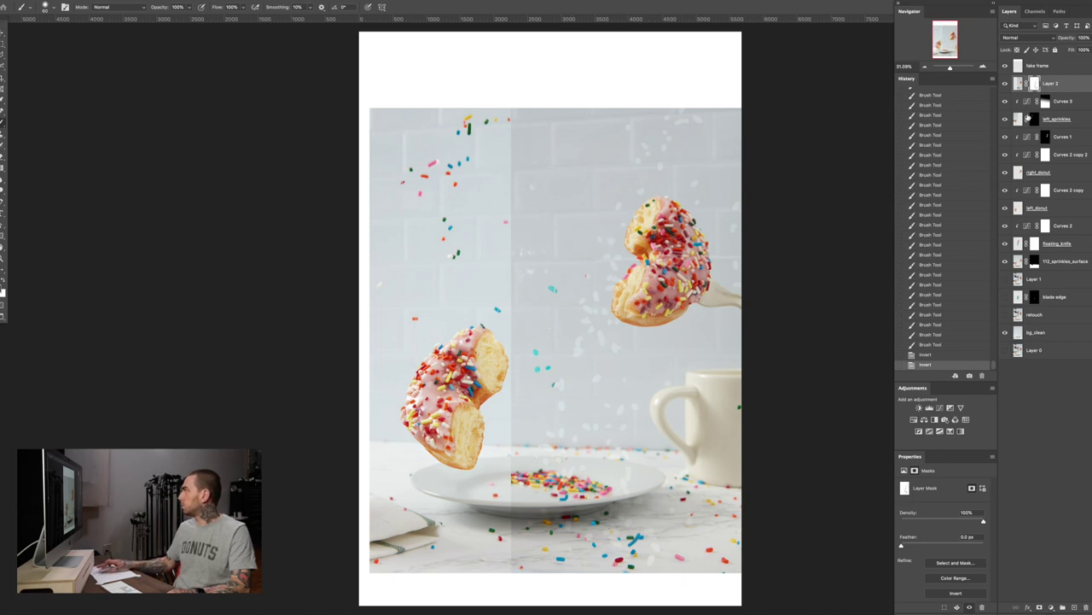
# Add a Curves adjustment clipped to Layer 2, brighten the midtones with a point at input 121, output 141, and compare the effect
pyautogui.click(1018, 83)
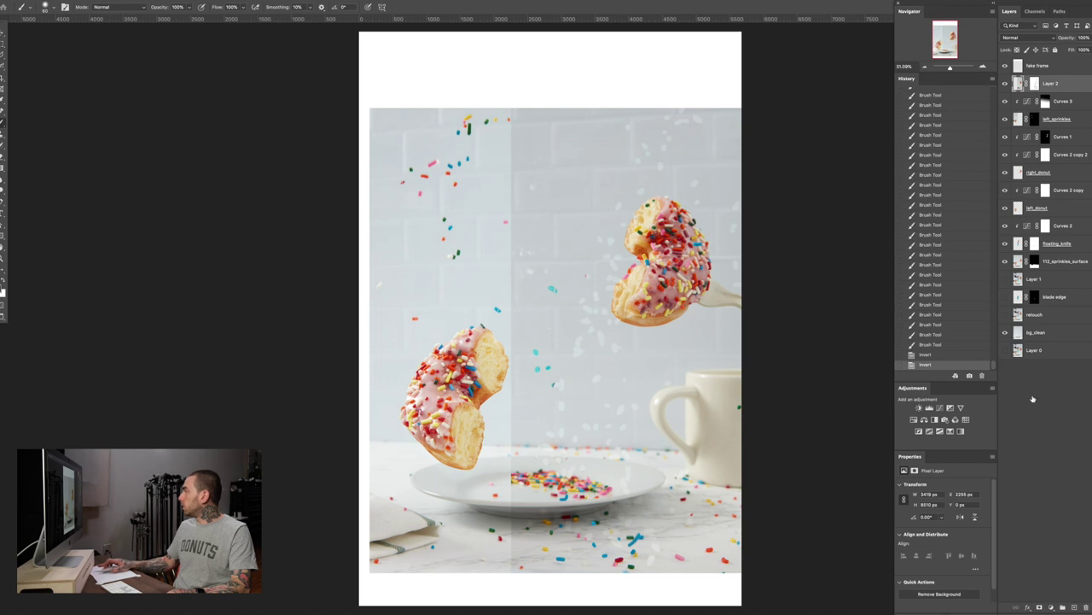
pyautogui.click(1051, 607)
pyautogui.click(1048, 484)
pyautogui.click(930, 607)
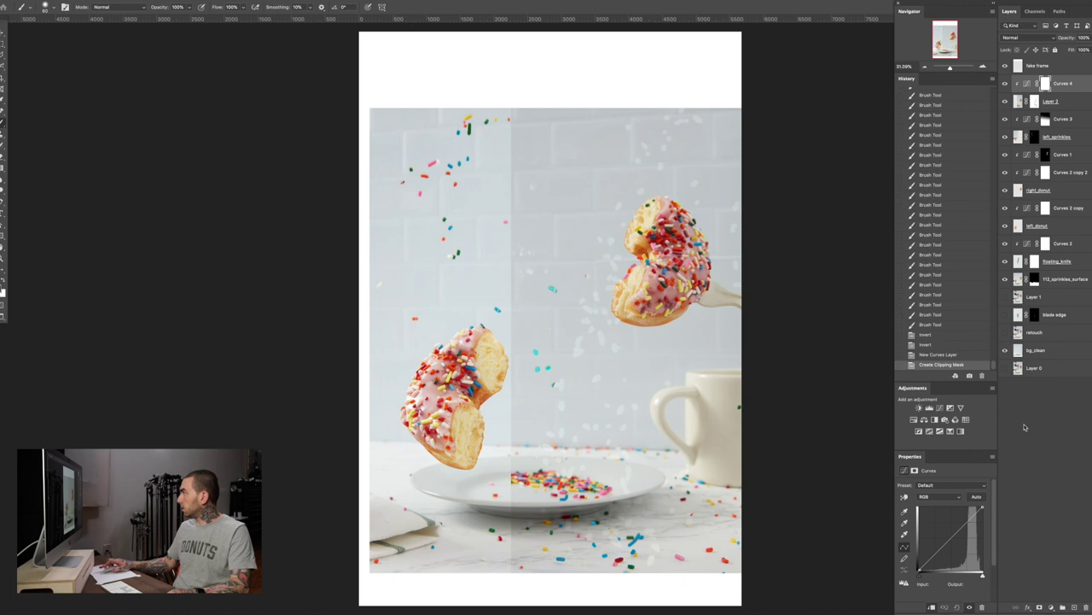
pyautogui.click(1027, 83)
pyautogui.moveTo(949, 540); pyautogui.dragTo(949, 535)
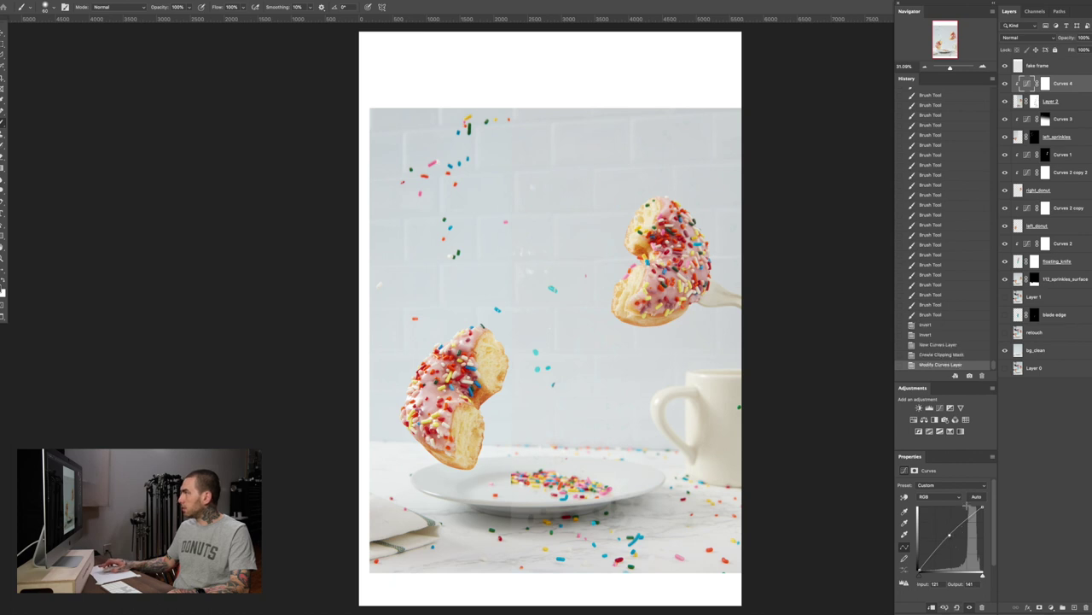
pyautogui.click(1005, 83)
pyautogui.click(1004, 83)
pyautogui.click(1005, 83)
pyautogui.click(1004, 82)
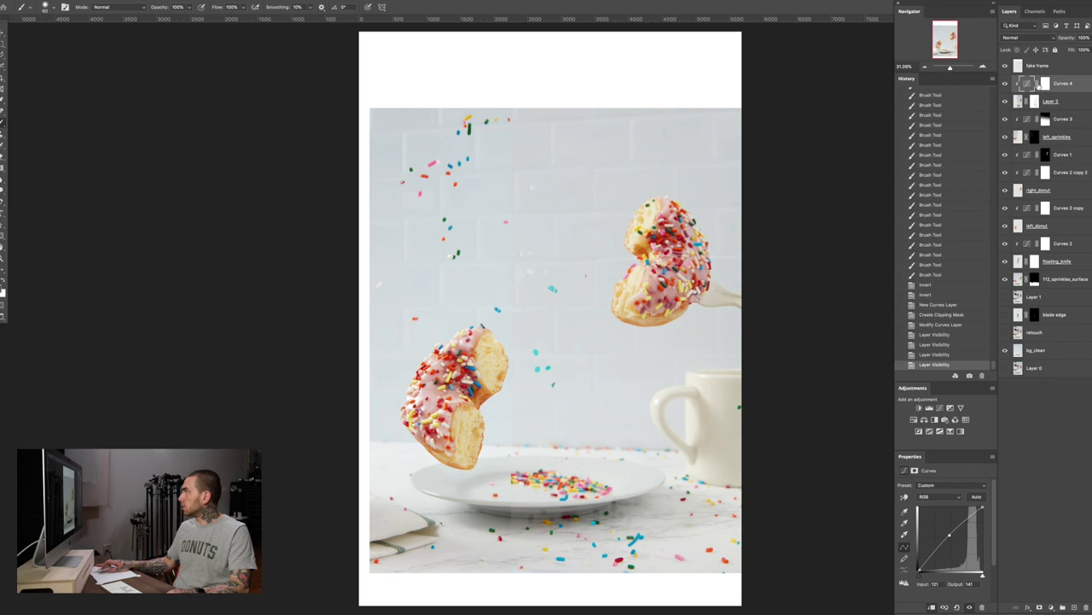
# Invert the Layer 2 mask to show only the chosen sprinkles and mask out those overlapping the knife blade
pyautogui.click(1035, 101)
pyautogui.hotkey('ctrl', 'i')
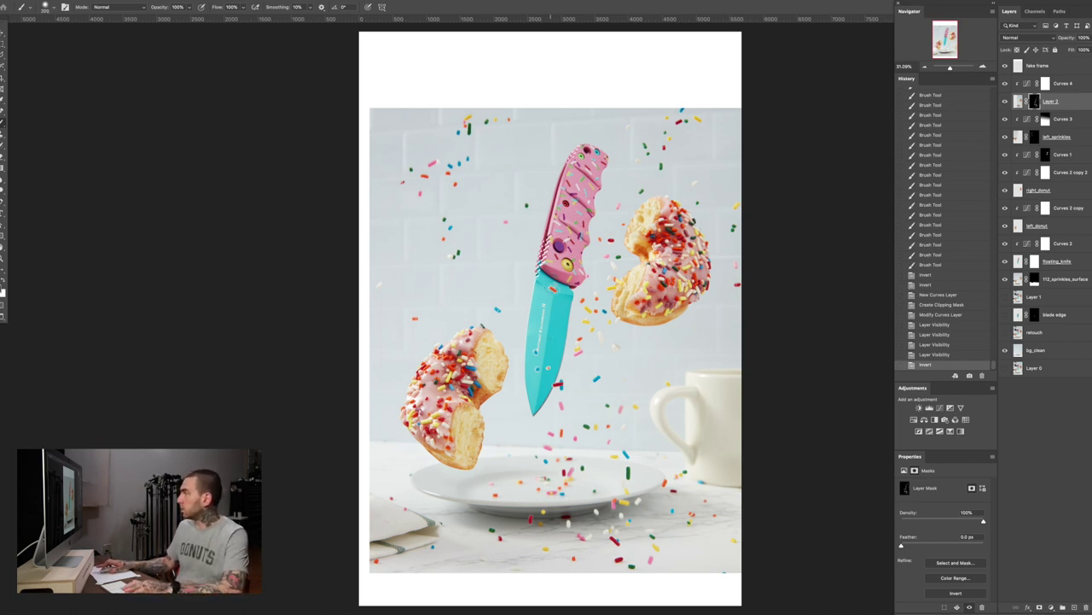
pyautogui.moveTo(563, 297); pyautogui.dragTo(552, 285)
pyautogui.moveTo(539, 349); pyautogui.dragTo(566, 391)
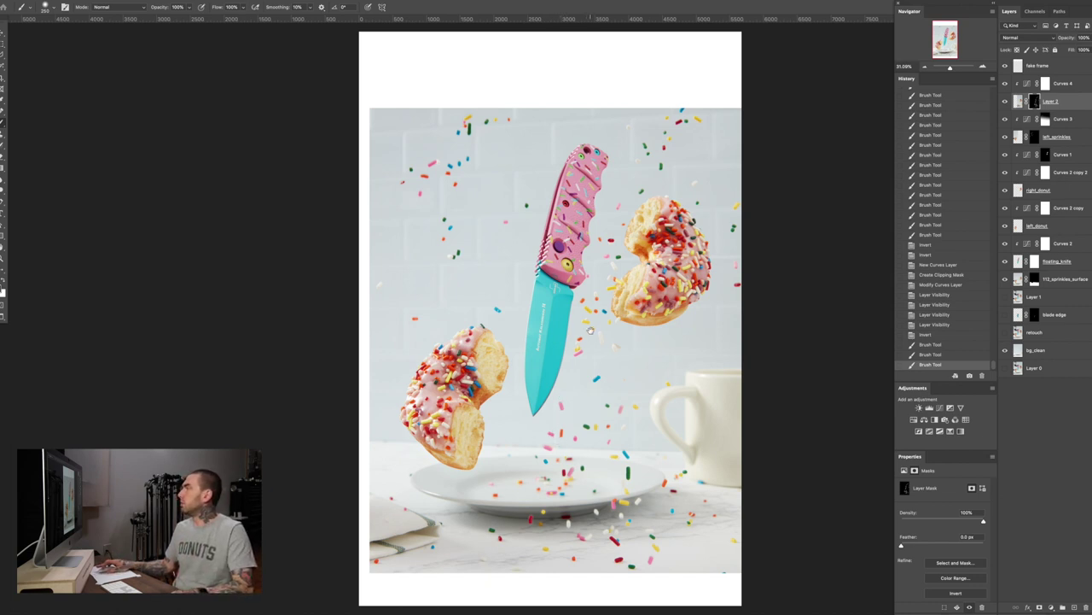
pyautogui.moveTo(591, 330); pyautogui.dragTo(553, 380)
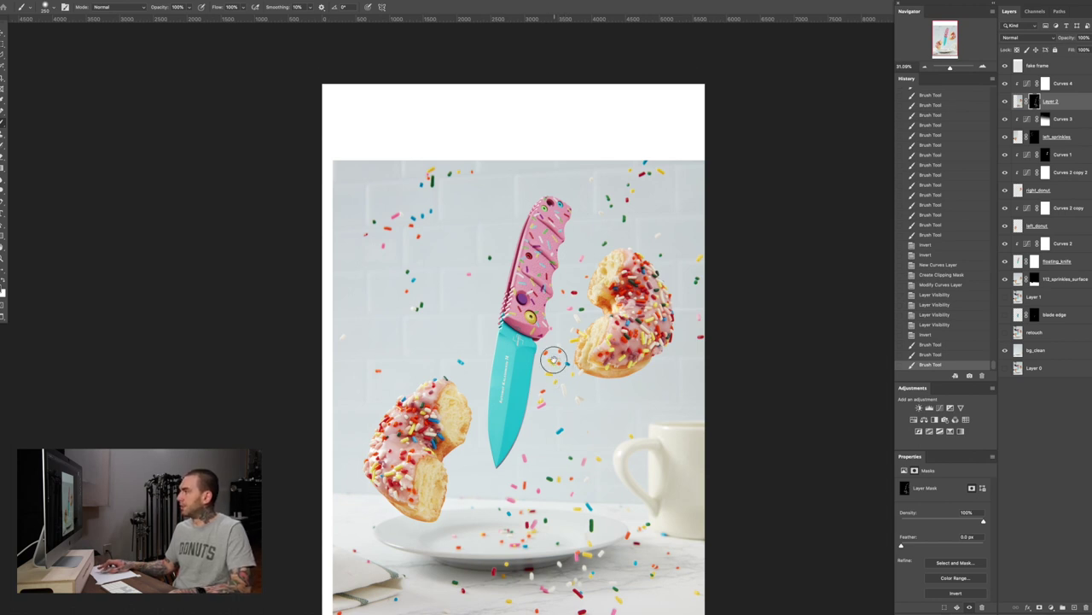
pyautogui.moveTo(551, 361); pyautogui.dragTo(536, 299)
pyautogui.scroll(1, 536, 301)
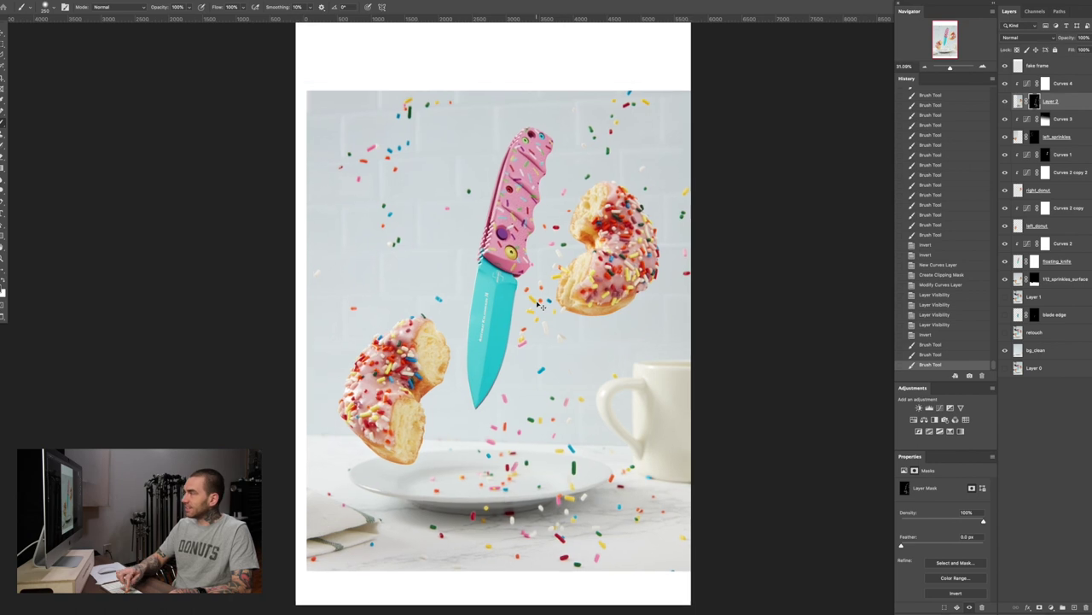
pyautogui.scroll(1, 536, 300)
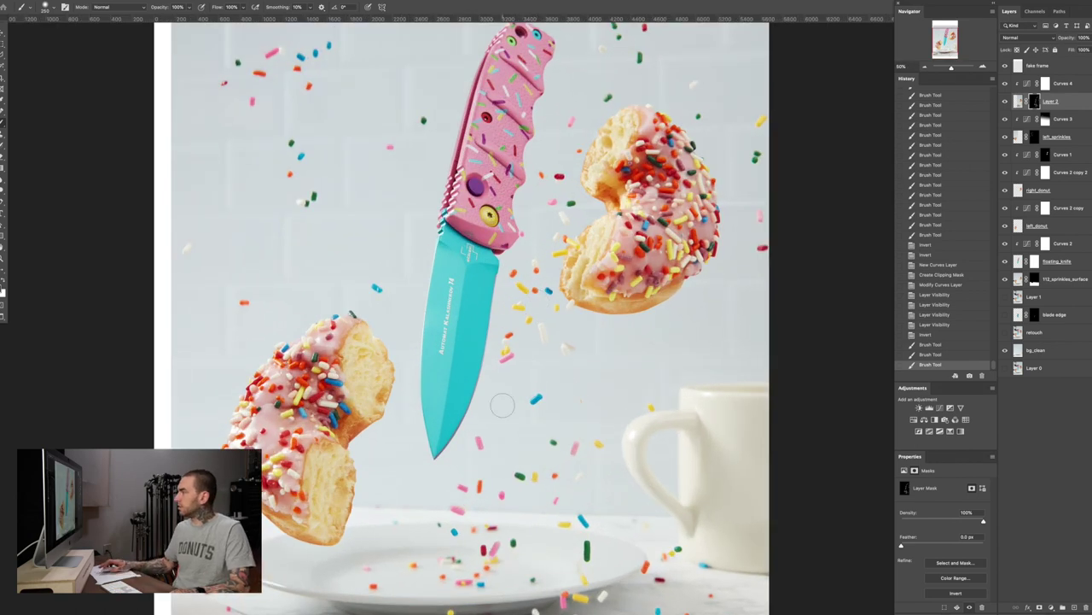
# Brush out stray sprinkles on the Layer 2 mask around the right donut and between that donut and the knife
pyautogui.scroll(-3, 488, 361)
pyautogui.hotkey('ctrl', '-')
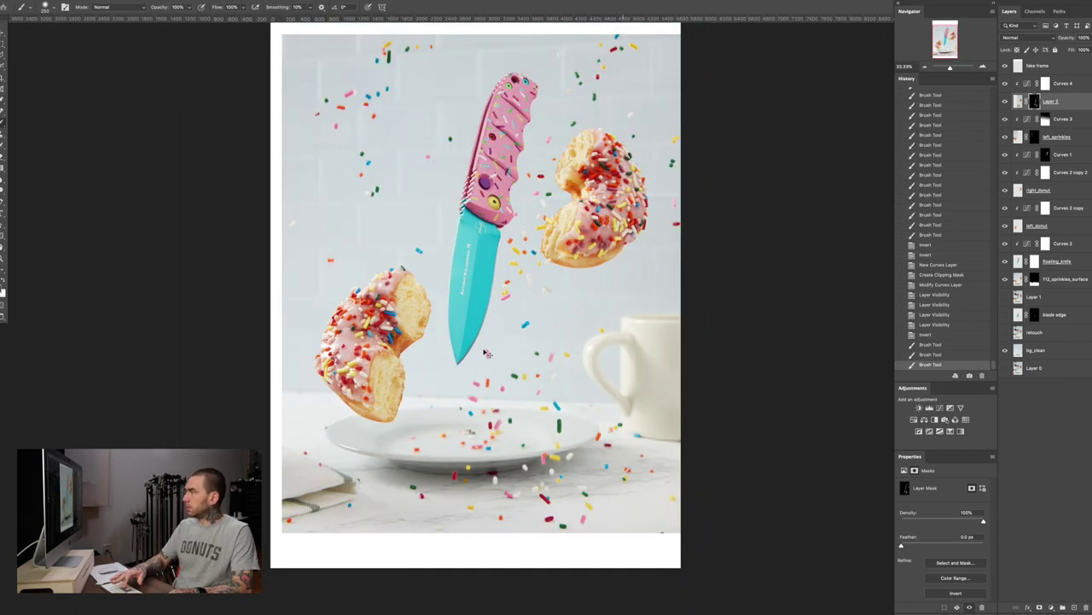
pyautogui.scroll(3, 512, 367)
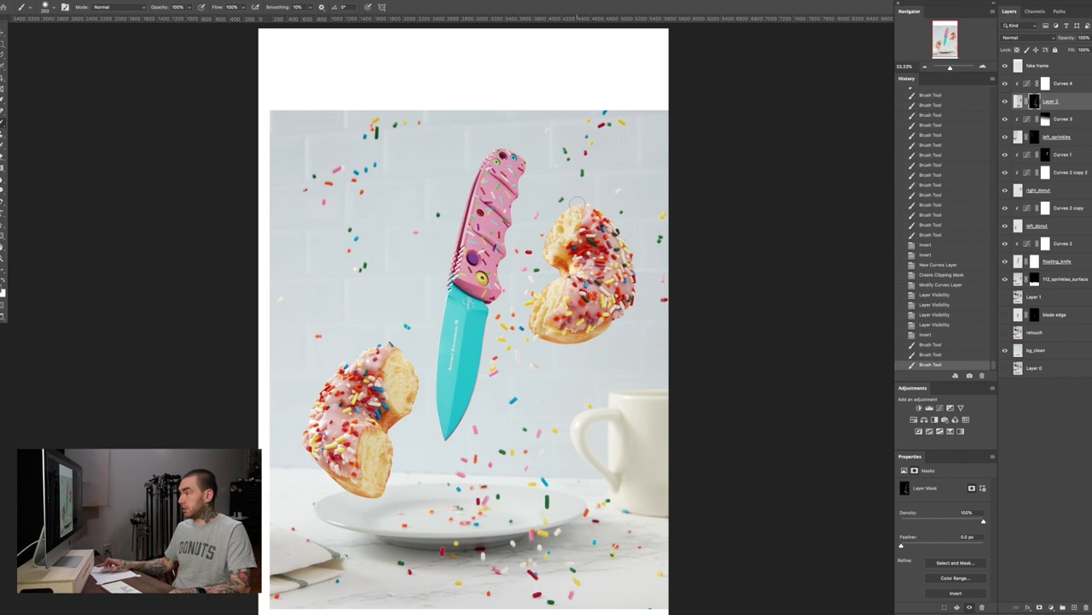
pyautogui.click(570, 159)
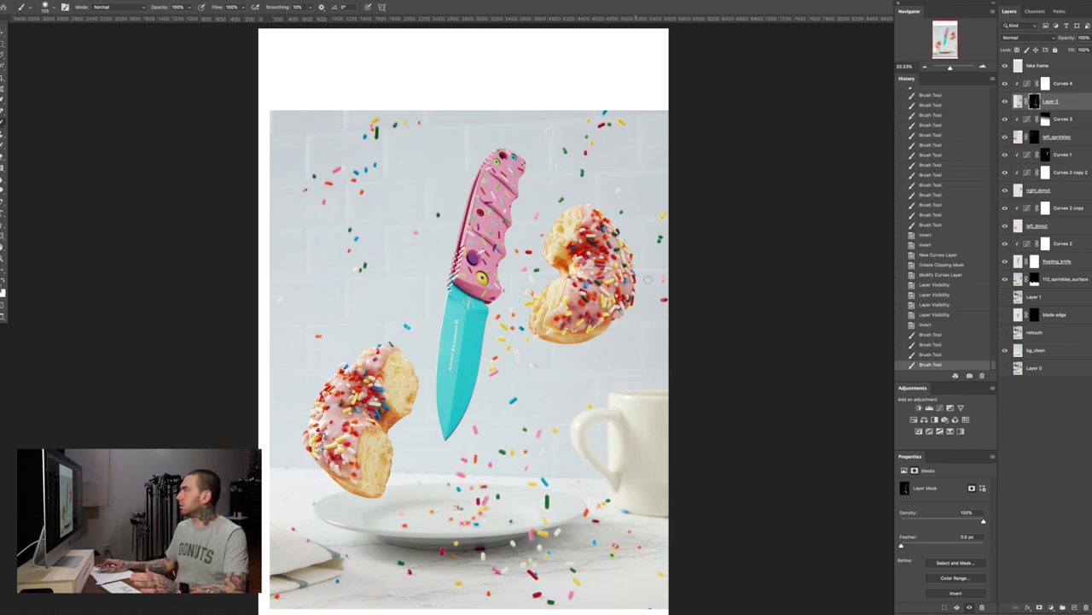
pyautogui.click(670, 235)
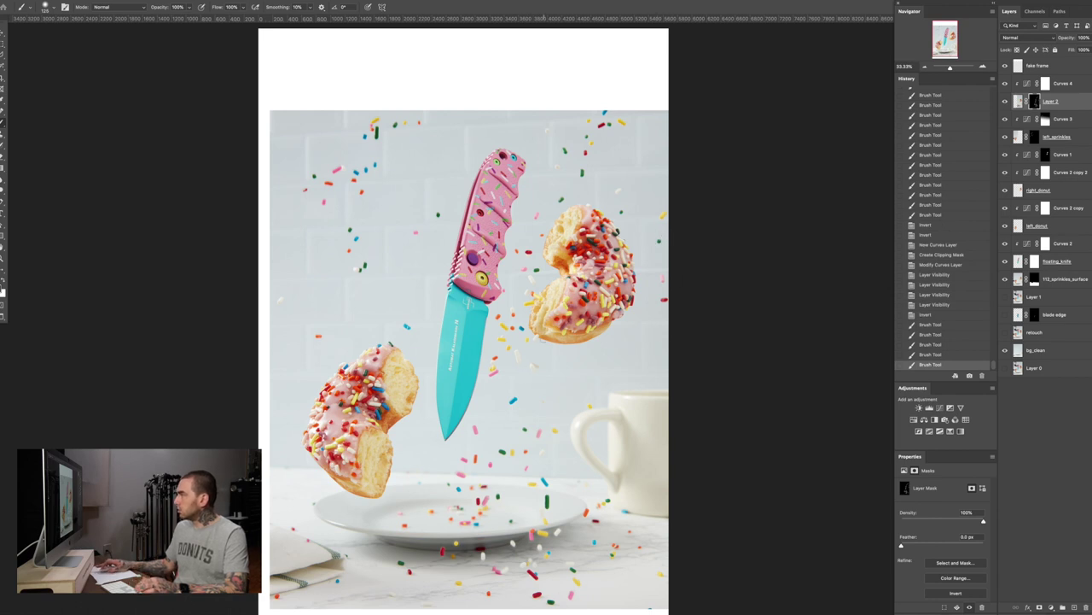
pyautogui.moveTo(512, 338); pyautogui.dragTo(507, 333)
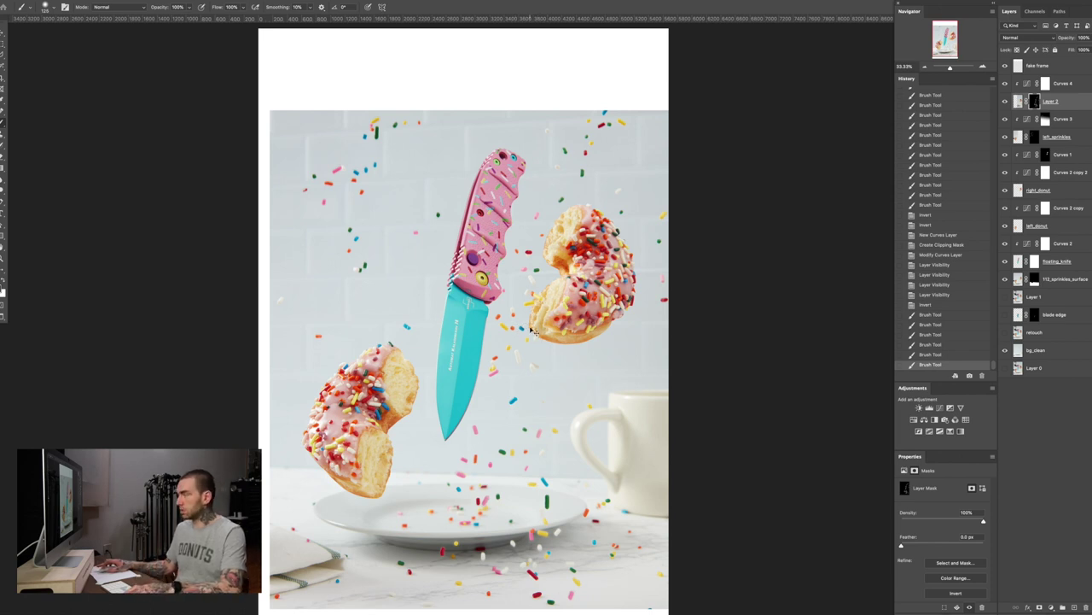
pyautogui.scroll(2, 536, 328)
pyautogui.scroll(-2, 541, 333)
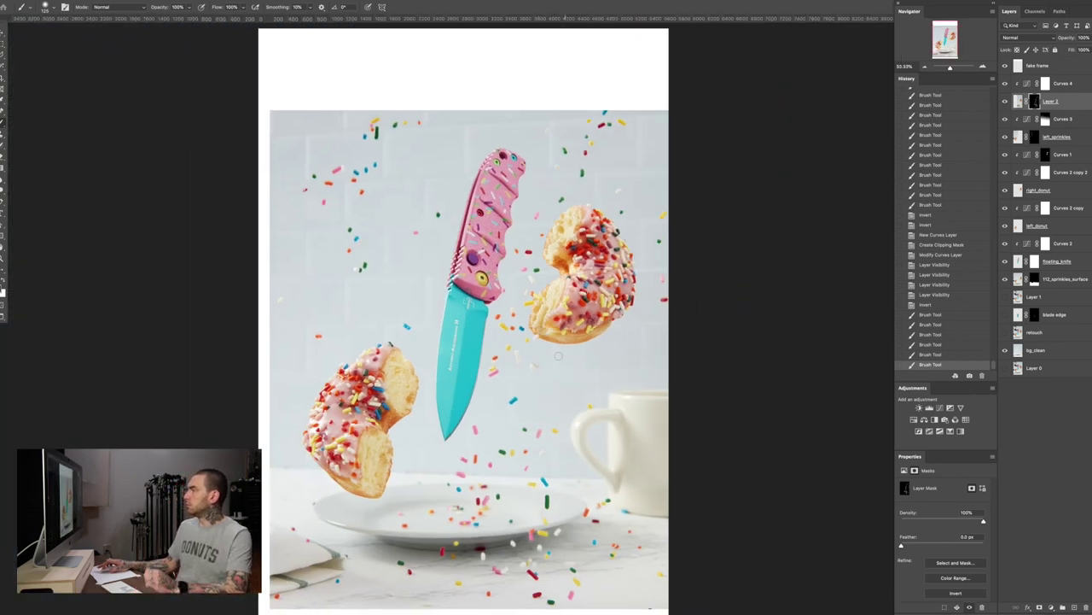
pyautogui.scroll(-2, 550, 359)
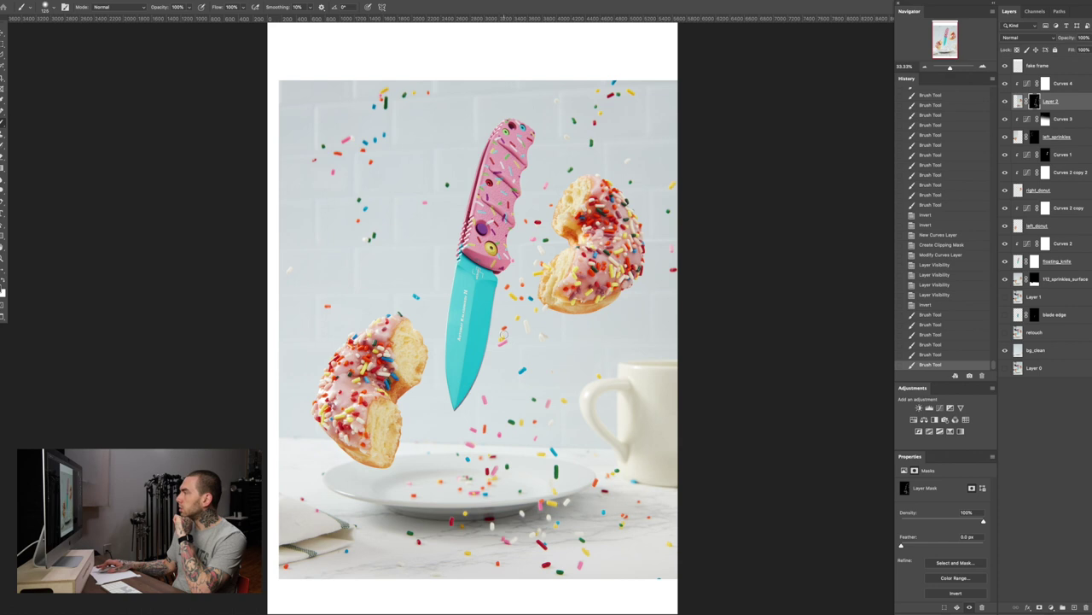
# Mask out the faint yellow and white sprinkle fragments beside the pink and orange sprinkles near the blade's right edge
pyautogui.click(502, 335)
pyautogui.scroll(3, 502, 339)
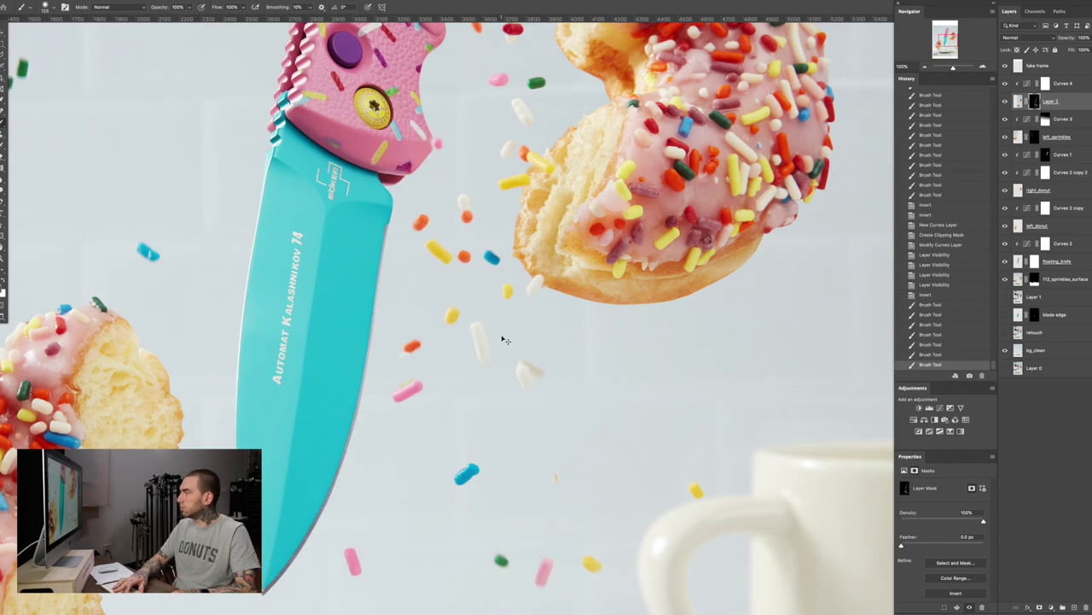
pyautogui.scroll(1, 500, 333)
pyautogui.scroll(-5, 483, 367)
pyautogui.hscroll(-4, 483, 367)
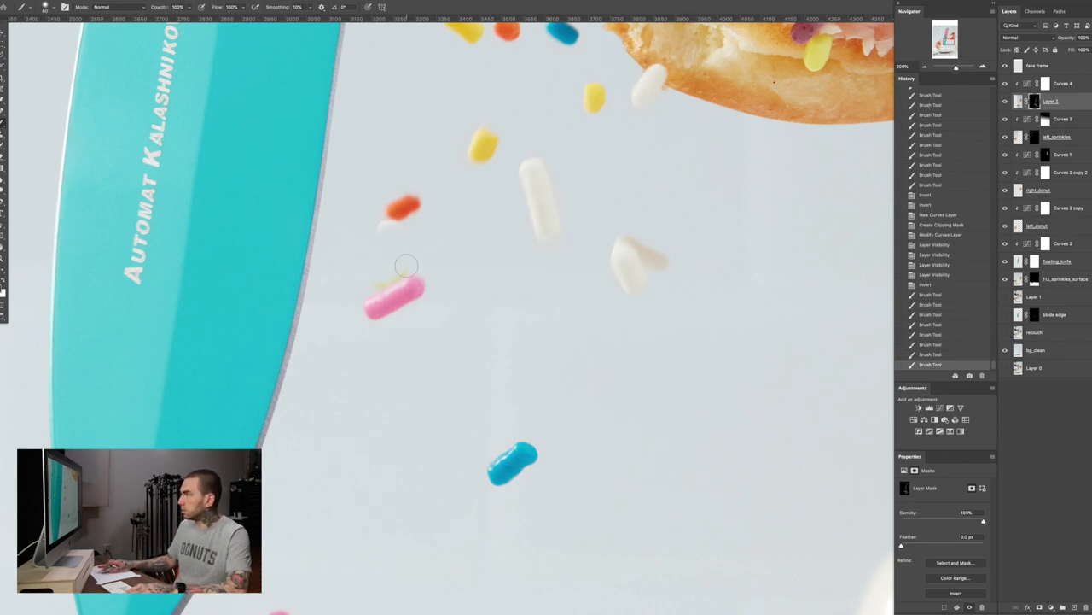
pyautogui.click(381, 276)
pyautogui.click(374, 222)
# Clean up the Layer 2 mask around the falling sprinkles above the plate and beside its front right rim
pyautogui.press('super+minus')
pyautogui.press('super+minus')
pyautogui.moveTo(435, 495); pyautogui.dragTo(429, 304)
pyautogui.click(445, 311)
pyautogui.moveTo(592, 261); pyautogui.dragTo(547, 270)
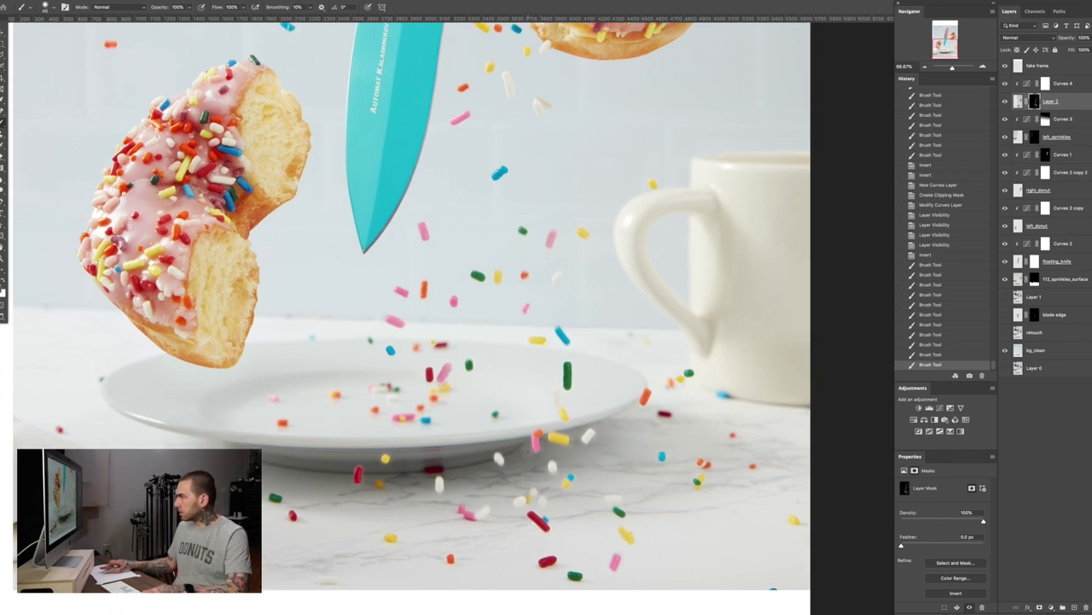
pyautogui.click(545, 443)
pyautogui.moveTo(568, 433); pyautogui.dragTo(545, 435)
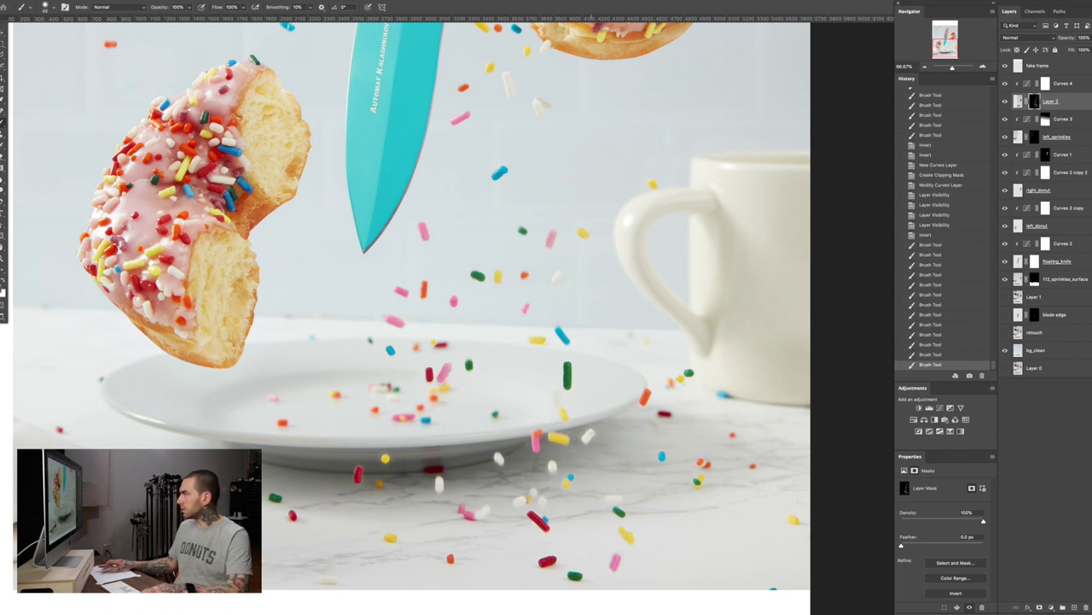
pyautogui.moveTo(592, 444); pyautogui.dragTo(595, 427)
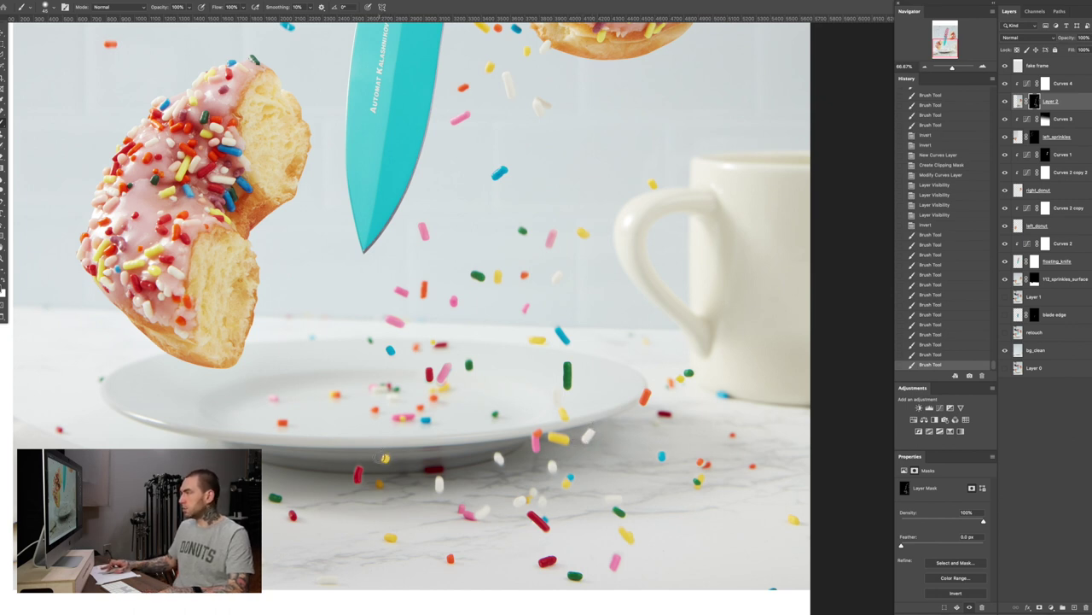
# Touch up the Layer 2 mask around the sprinkles in the plate's middle and the yellow and red ones below its front rim
pyautogui.click(391, 449)
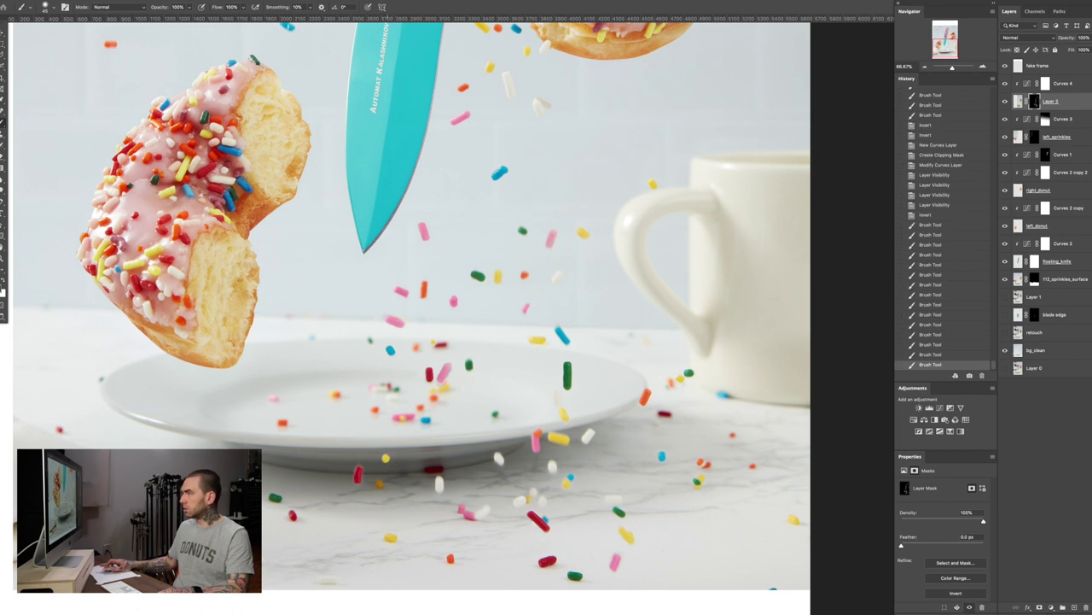
pyautogui.click(443, 385)
pyautogui.click(433, 387)
pyautogui.click(418, 389)
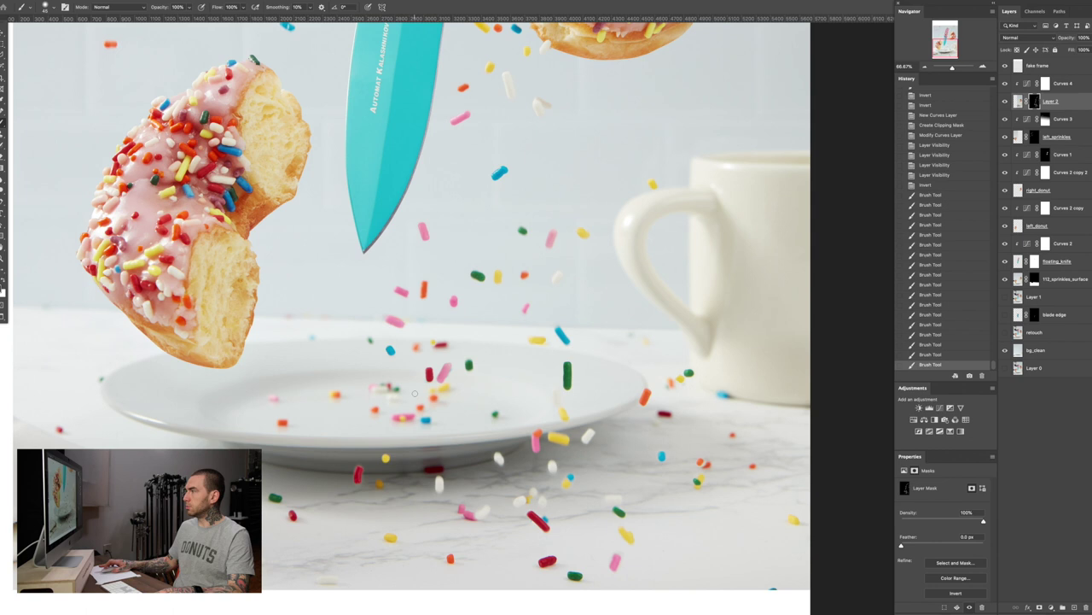
pyautogui.click(362, 473)
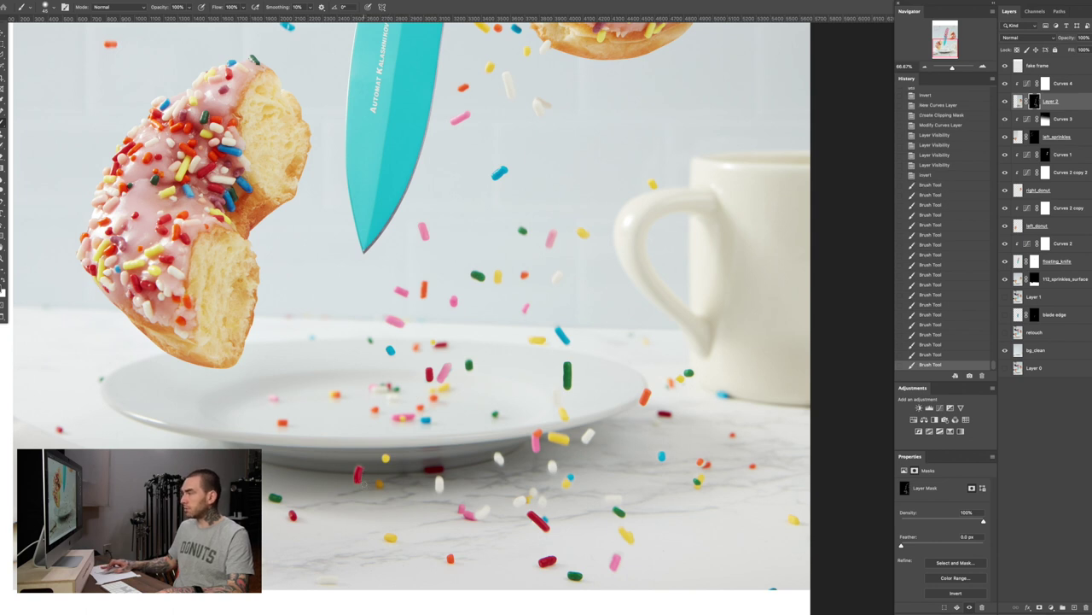
pyautogui.click(360, 470)
pyautogui.click(355, 469)
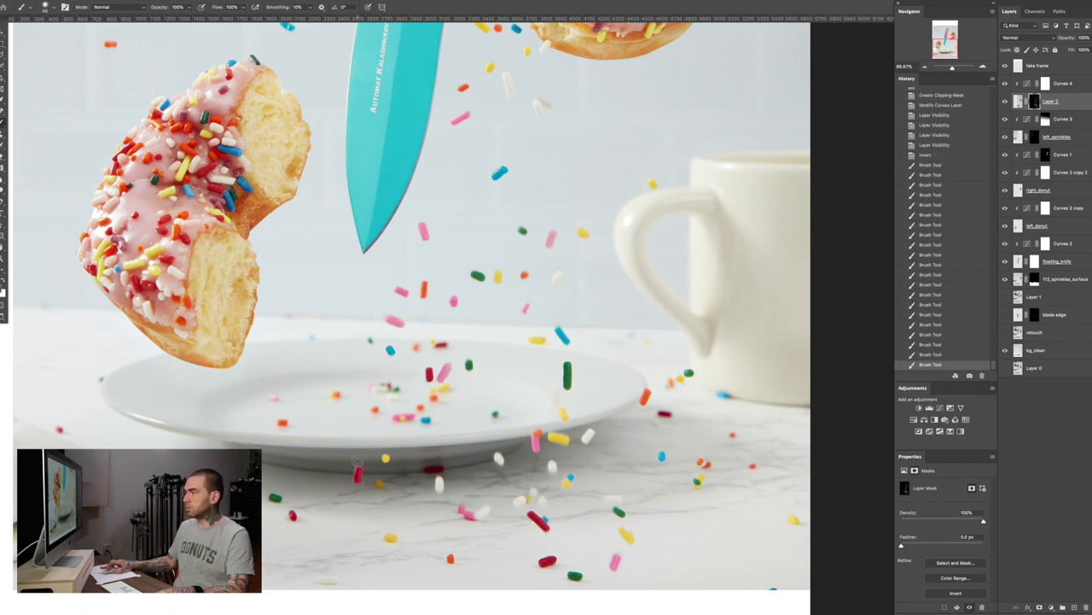
pyautogui.click(352, 471)
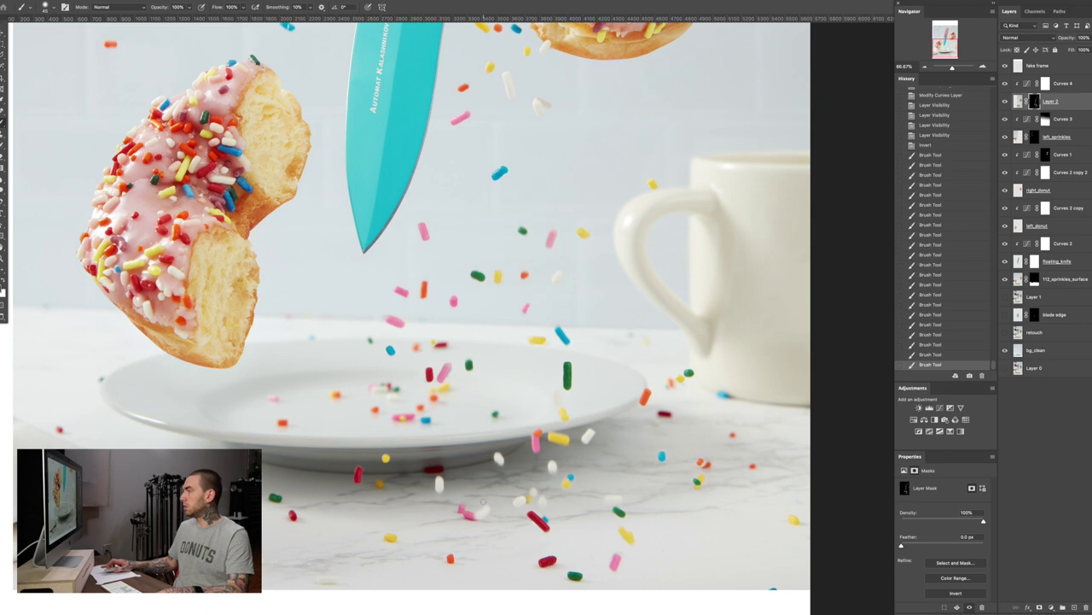
# Clean up the mask around the orange sprinkle at the plate's right rim and remove the sprinkles overlapping the long red one on the marble
pyautogui.moveTo(605, 447); pyautogui.dragTo(525, 381)
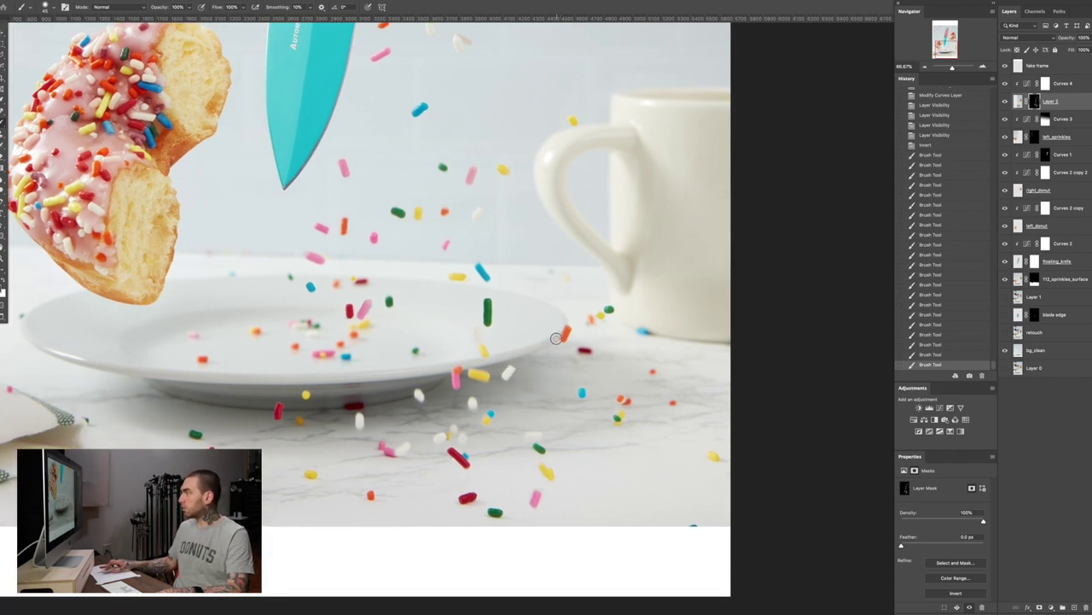
pyautogui.moveTo(569, 342); pyautogui.dragTo(578, 339)
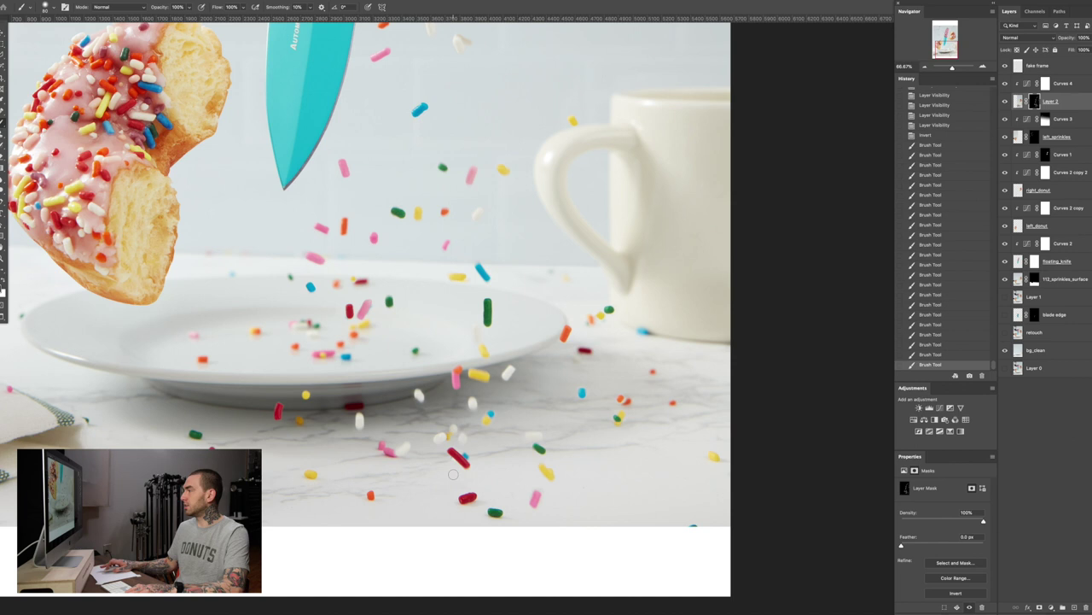
pyautogui.moveTo(453, 463); pyautogui.dragTo(466, 470)
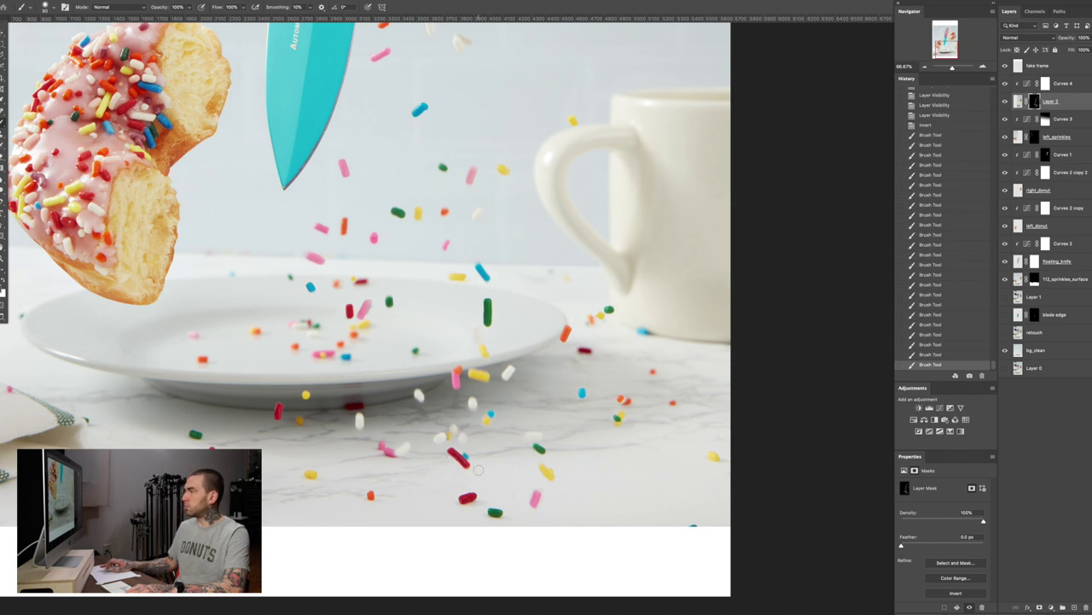
pyautogui.click(461, 445)
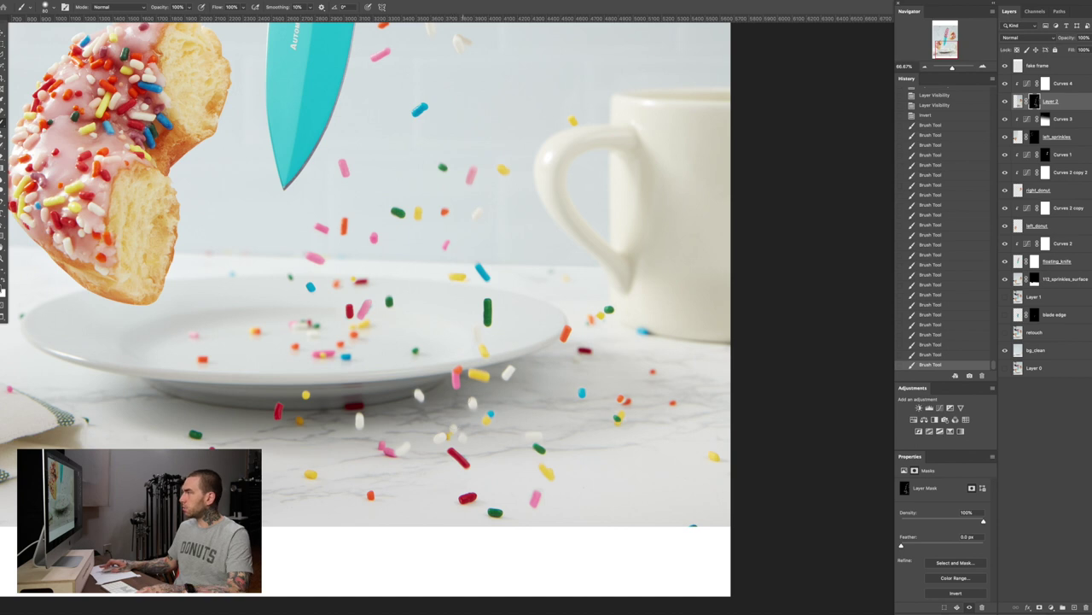
pyautogui.moveTo(454, 429); pyautogui.dragTo(478, 437)
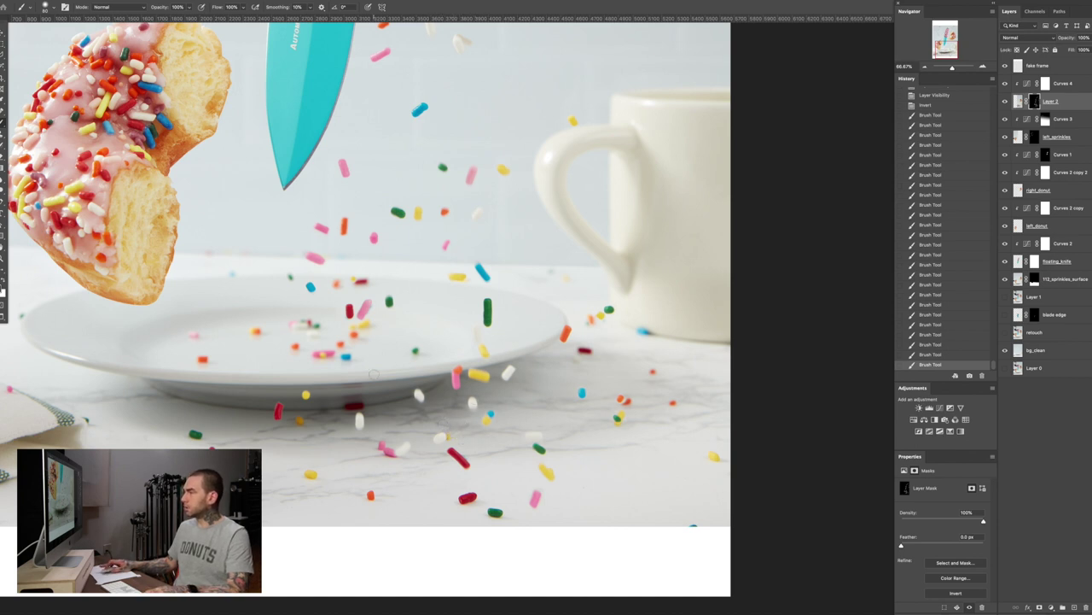
# Touch up the mask by the red sprinkle over the plate, remove the small pink sprinkle above it, and brush over two white ones in front
pyautogui.click(346, 321)
pyautogui.press('super+z')
pyautogui.click(343, 320)
pyautogui.moveTo(333, 261); pyautogui.dragTo(359, 341)
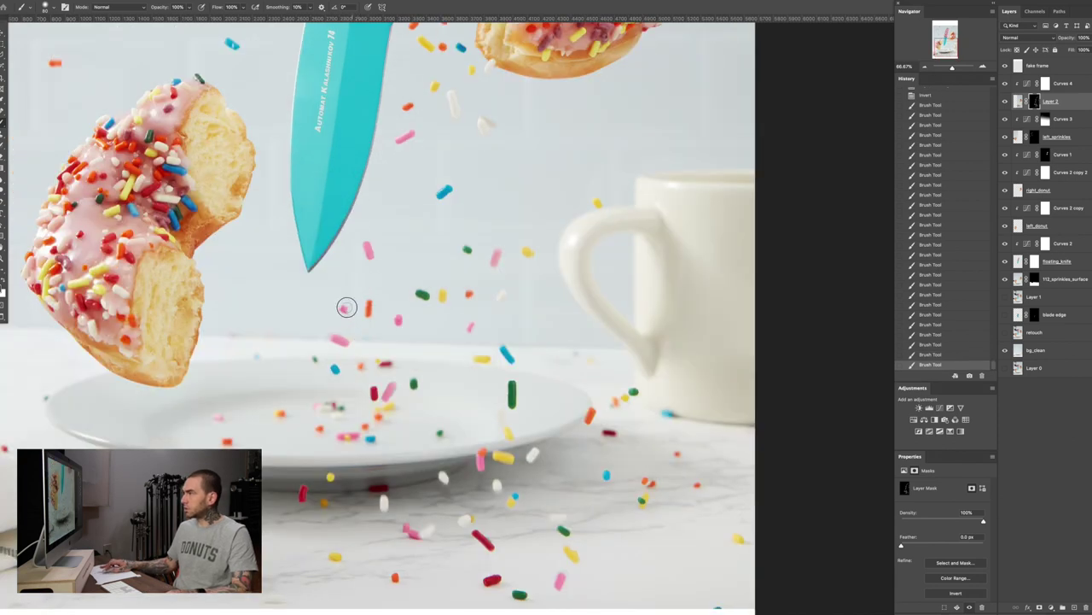
pyautogui.click(348, 312)
pyautogui.moveTo(423, 375); pyautogui.dragTo(404, 345)
pyautogui.scroll(-3, 403, 345)
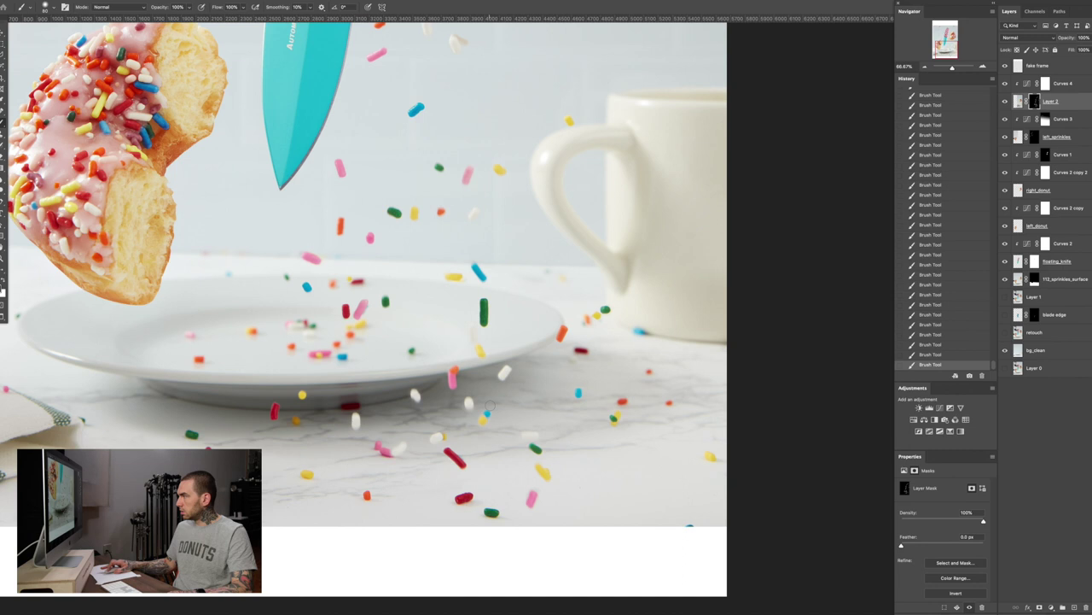
pyautogui.click(415, 395)
pyautogui.click(469, 403)
pyautogui.moveTo(390, 263); pyautogui.dragTo(456, 398)
# Check the whole composite, reselect the Layer 2 mask after visiting the left_sprinkles mask, and compare the image with the mask disabled and enabled
pyautogui.press('super+minus')
pyautogui.press('super+minus')
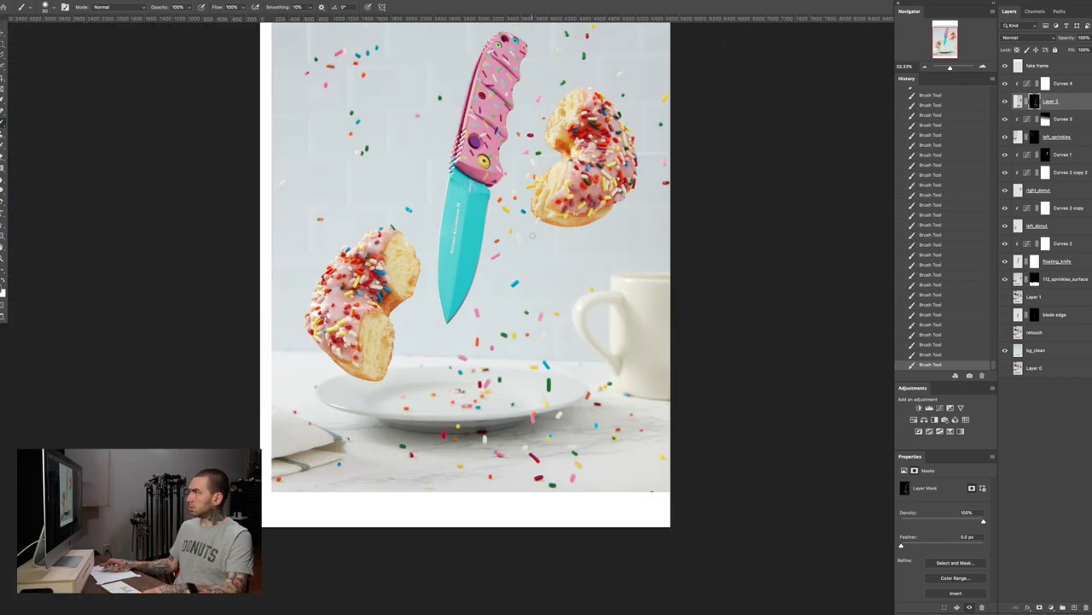
pyautogui.scroll(3, 533, 236)
pyautogui.click(1034, 137)
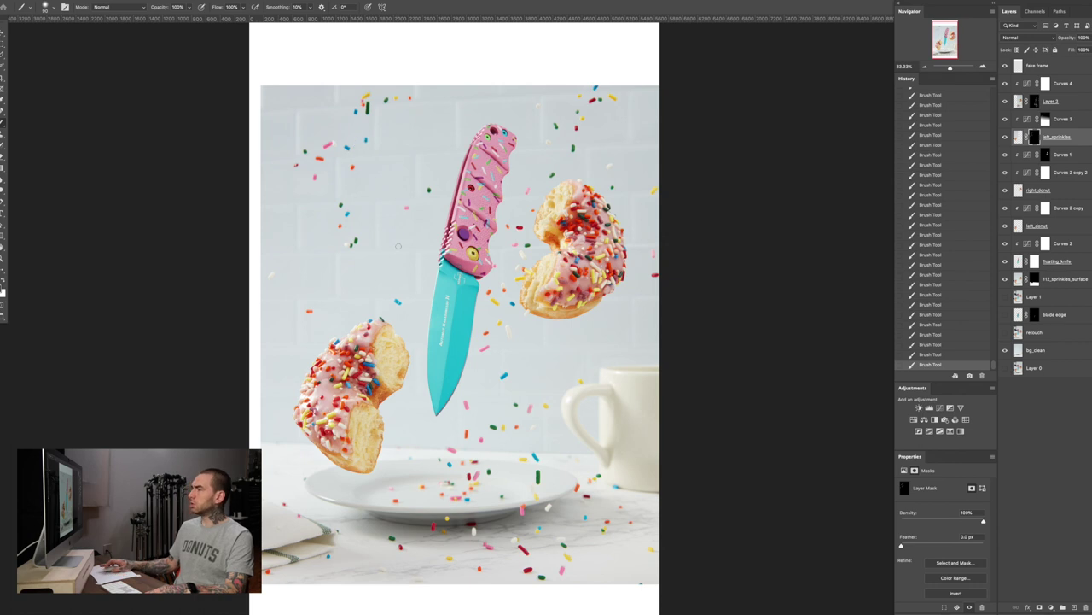
pyautogui.click(1035, 102)
pyautogui.scroll(1, 489, 297)
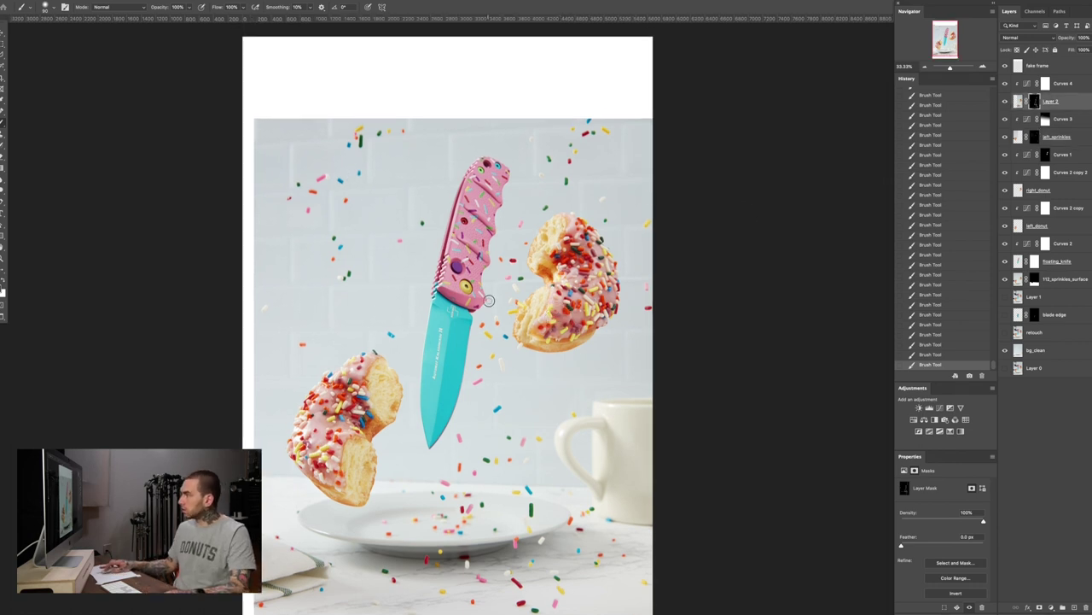
pyautogui.scroll(-2, 581, 465)
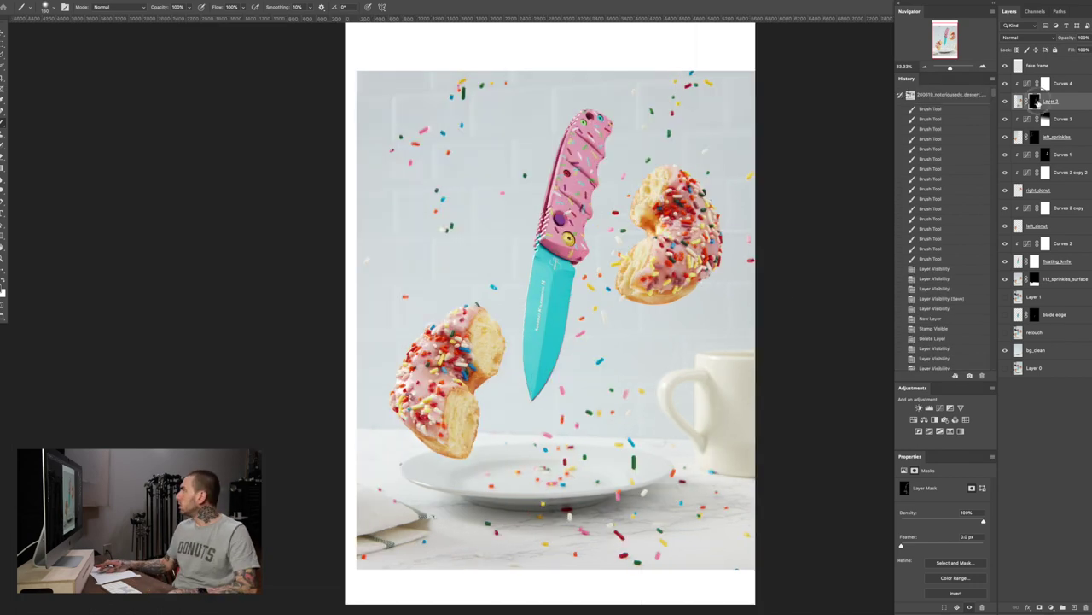
pyautogui.scroll(1, 519, 363)
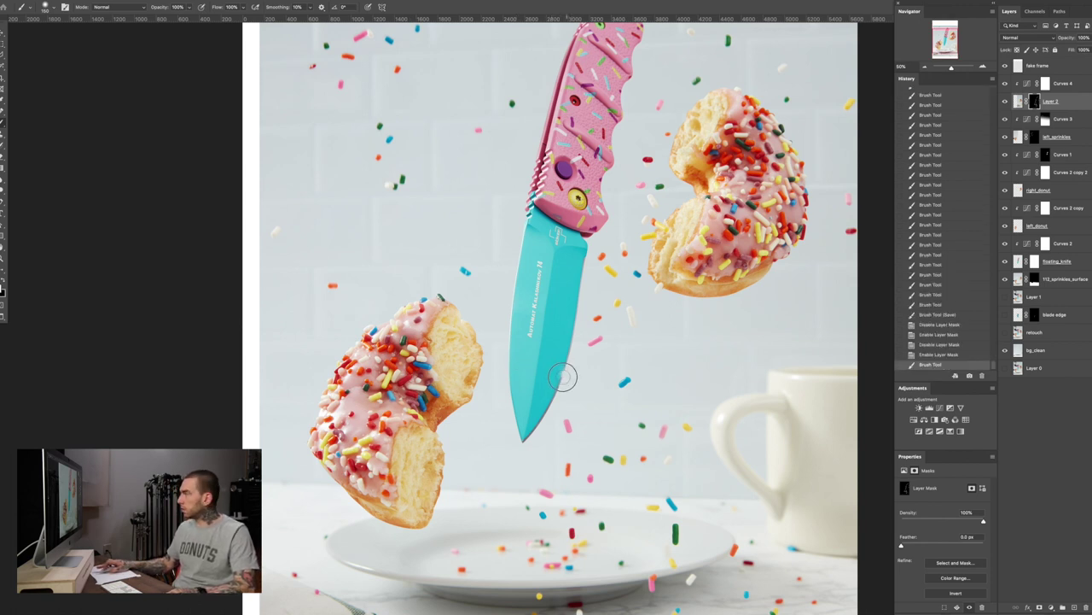
# Reveal the red and blue sprinkles at the blade's lower right edge on the Layer 2 mask, redoing the first stroke with smaller dabs
pyautogui.moveTo(571, 357)
pyautogui.mouseDown()
pyautogui.moveTo(558, 390)
pyautogui.moveTo(566, 395)
pyautogui.mouseUp()
pyautogui.hotkey('ctrl', 'z')
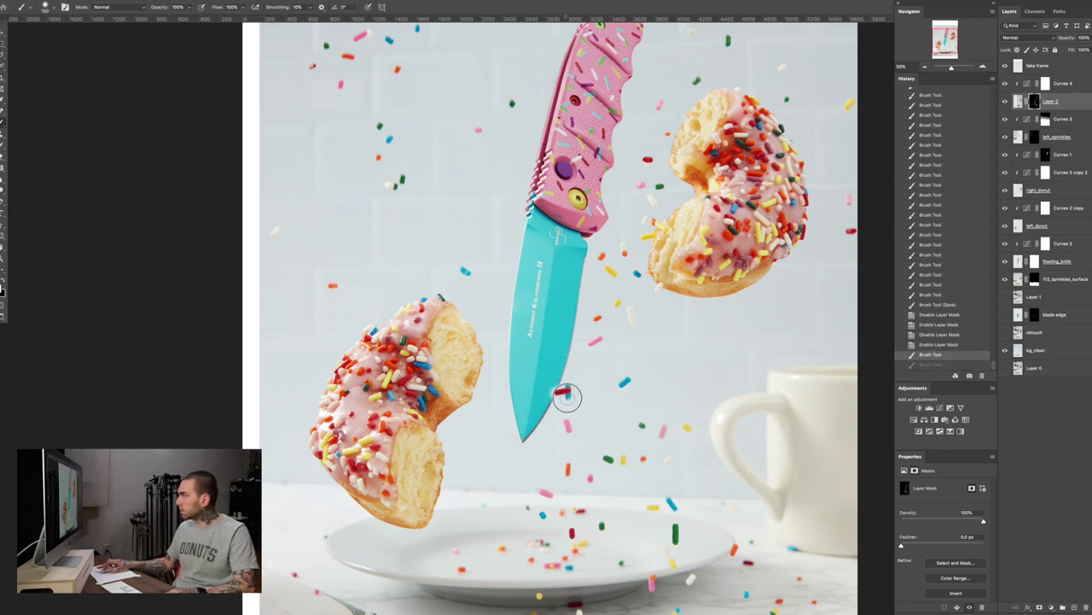
pyautogui.click(568, 398)
pyautogui.click(568, 389)
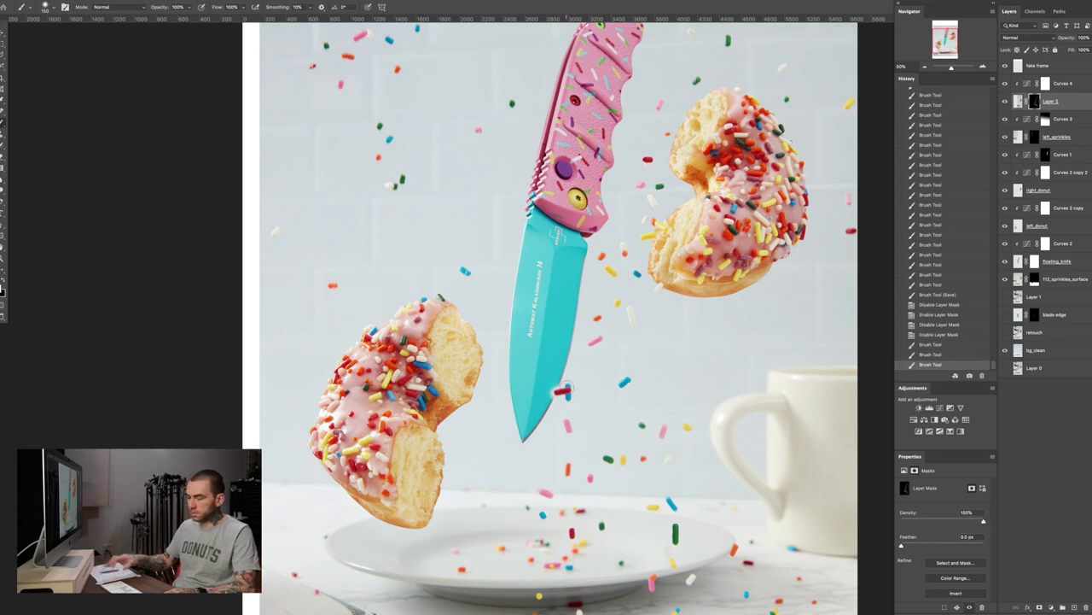
# With a smaller brush, mask out the pale halo around the red sprinkle where it overlaps the blade edge
pyautogui.press('super+plus')
pyautogui.press('super+plus')
pyautogui.moveTo(560, 398); pyautogui.dragTo(495, 361)
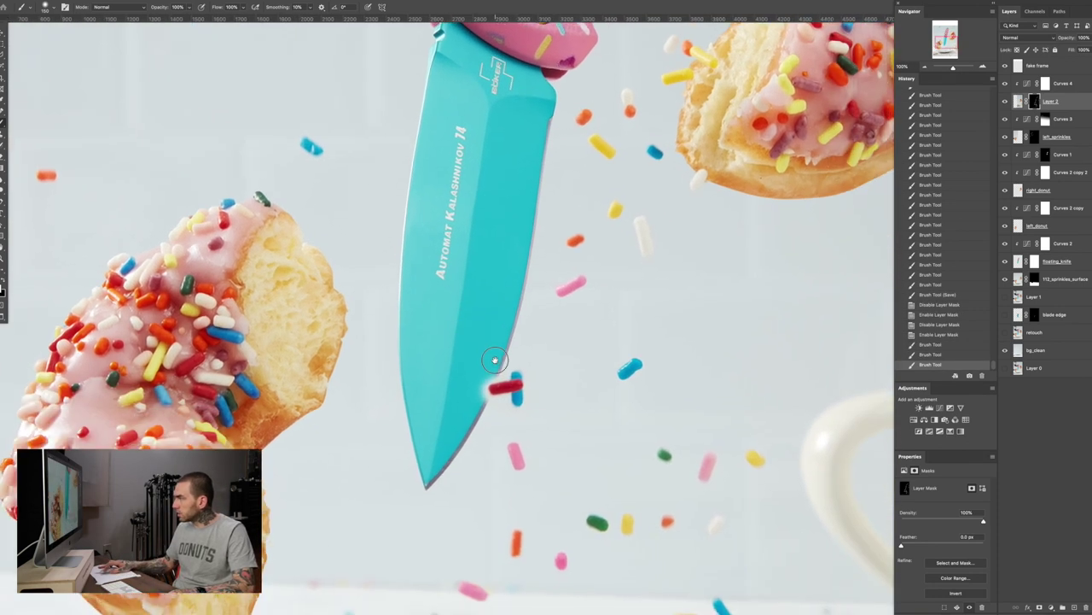
pyautogui.hotkey('ctrl', '+')
pyautogui.press('[')
pyautogui.press('[')
pyautogui.press('[')
pyautogui.press('[')
pyautogui.press('[')
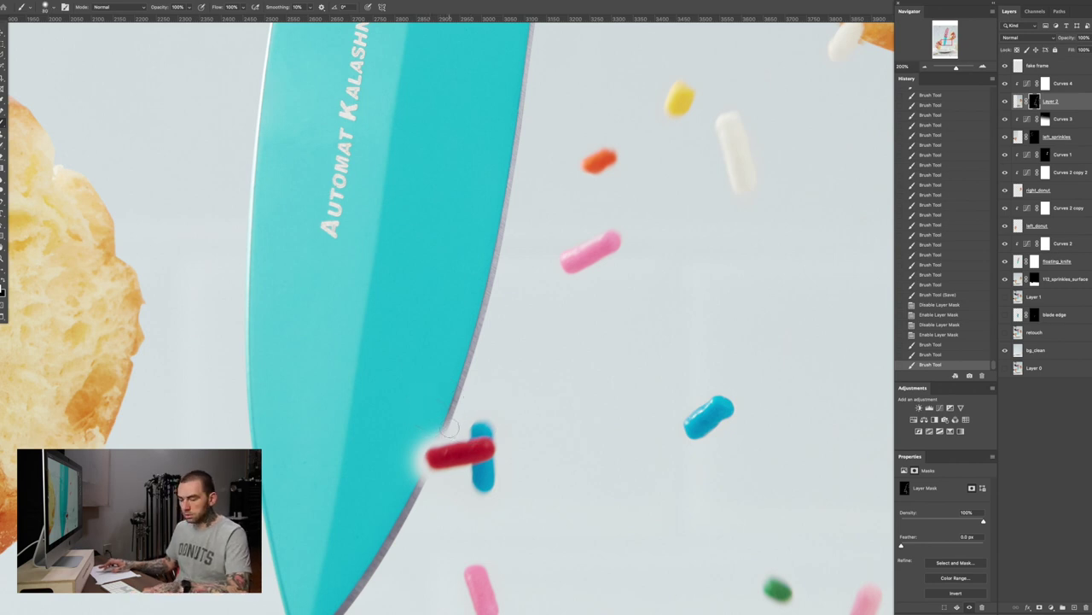
pyautogui.click(448, 424)
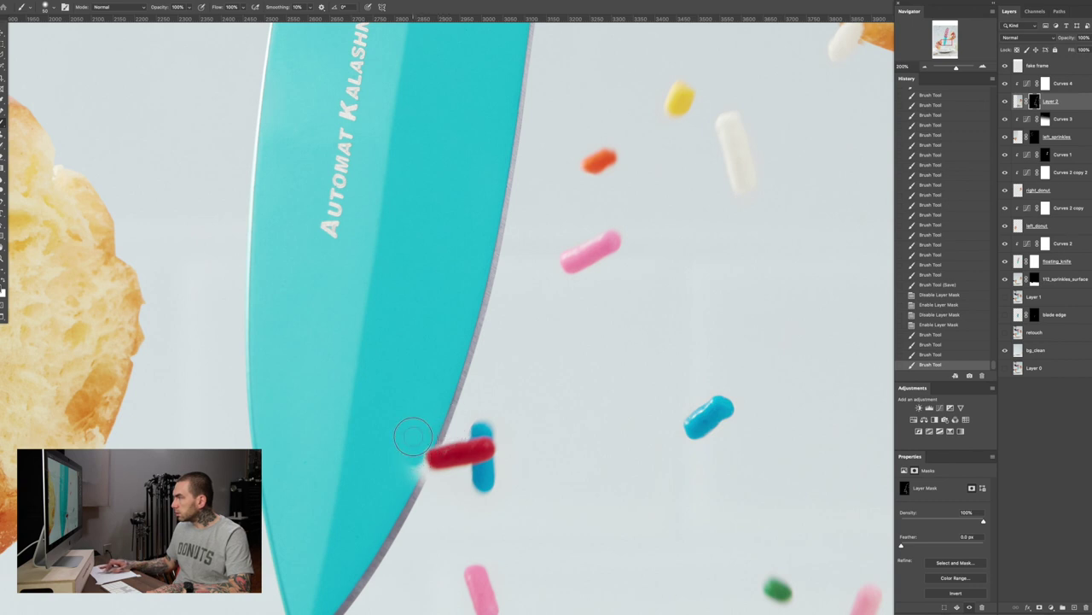
pyautogui.moveTo(417, 471)
pyautogui.mouseDown()
pyautogui.moveTo(421, 481)
pyautogui.moveTo(452, 470)
pyautogui.mouseUp()
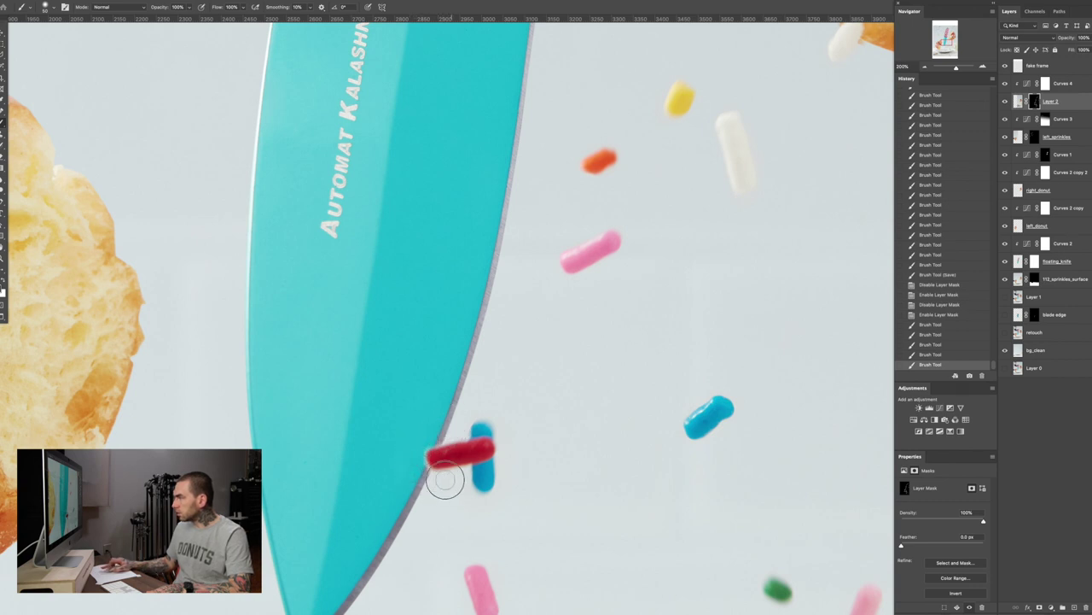
# Save the composite, and save it again as a Photoshop file with "_crop" added after "MAIN" in the file name
pyautogui.press('super+0')
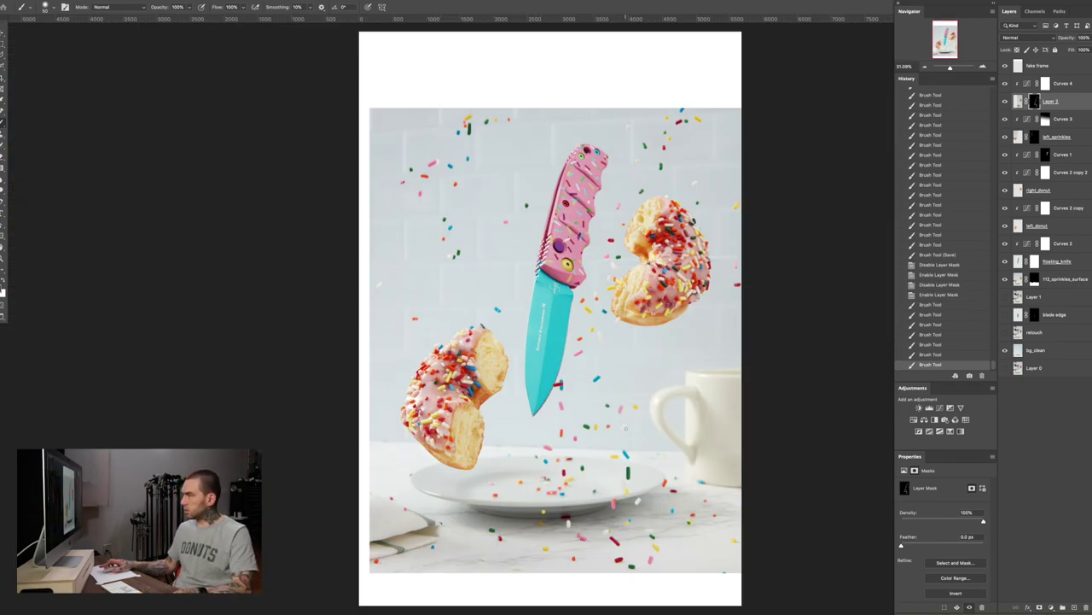
pyautogui.press('super+s')
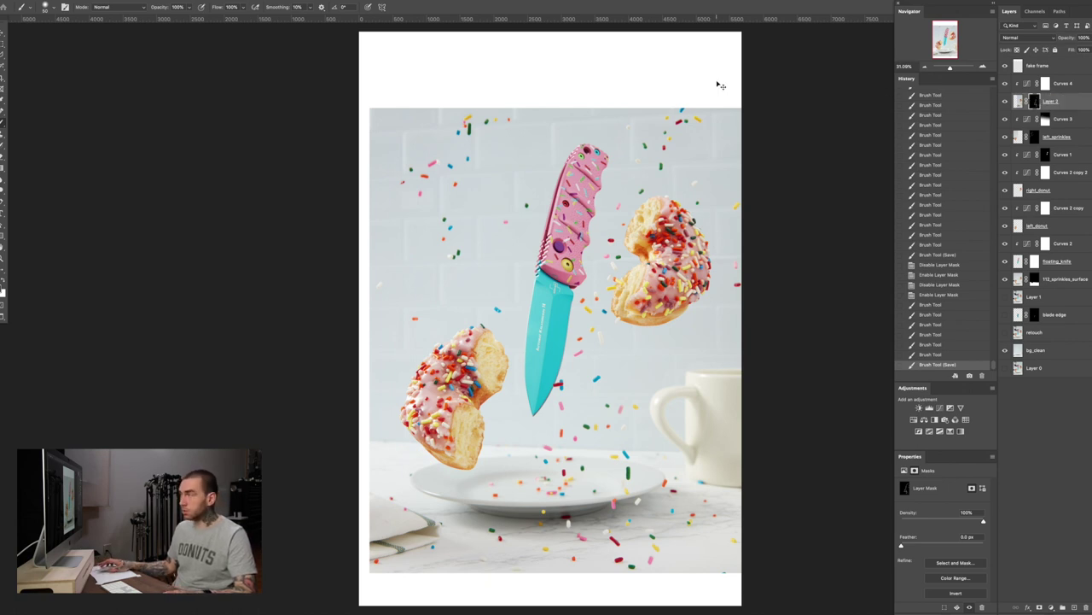
pyautogui.press('super+shift+s')
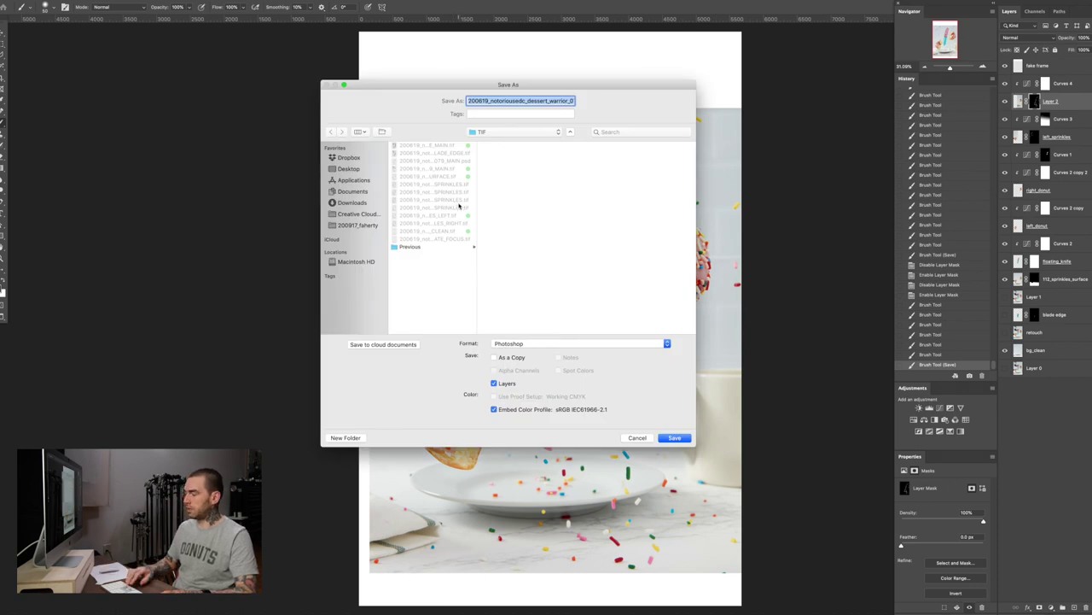
pyautogui.press('Right')
pyautogui.write('_')
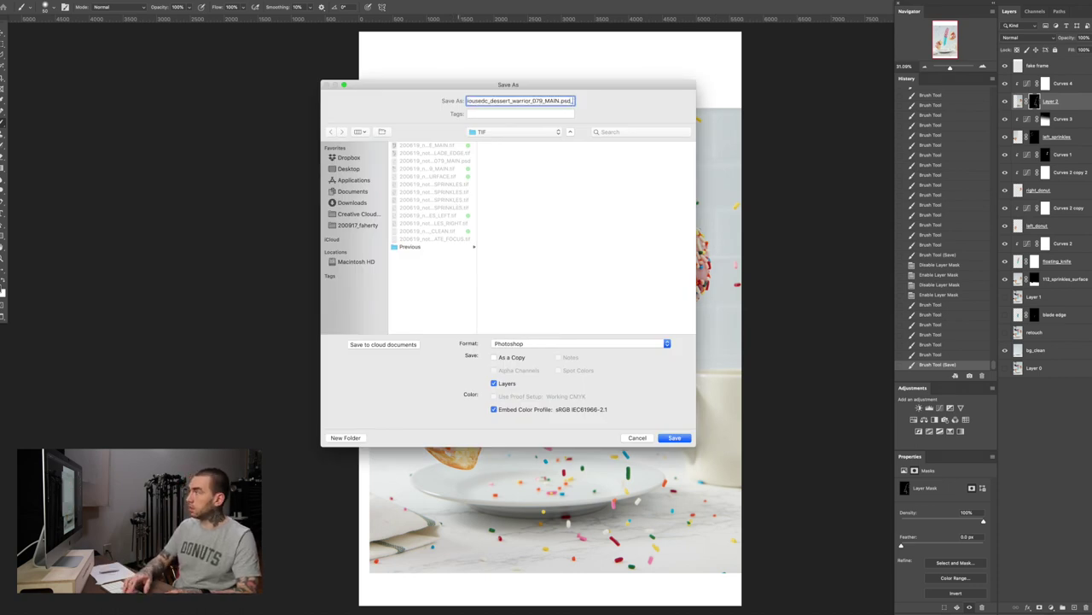
pyautogui.press('BackSpace')
pyautogui.press('Left')
pyautogui.press('Left')
pyautogui.press('Left')
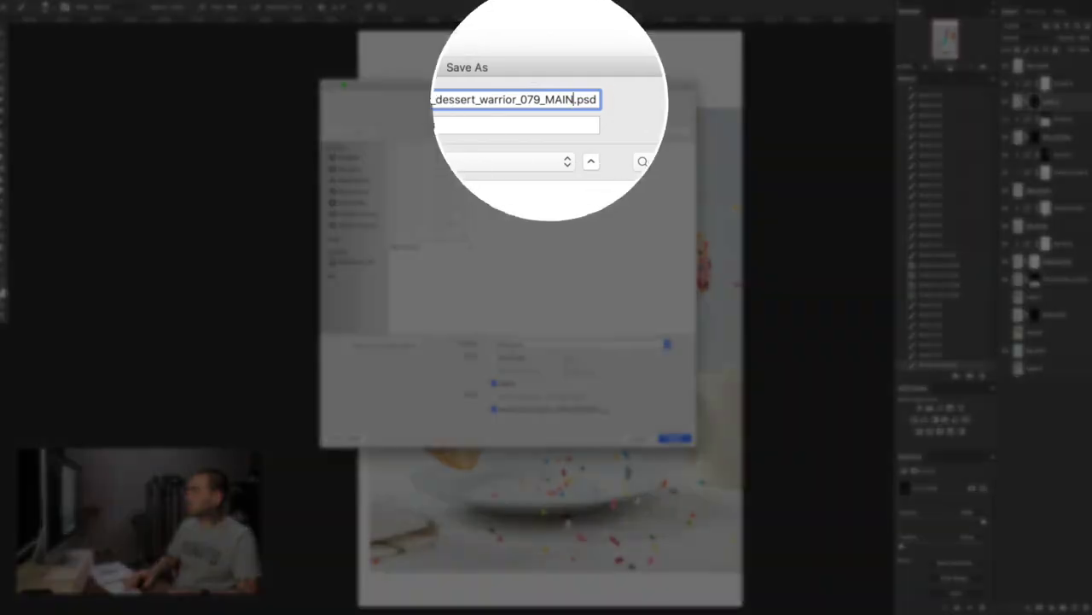
pyautogui.write('_crop')
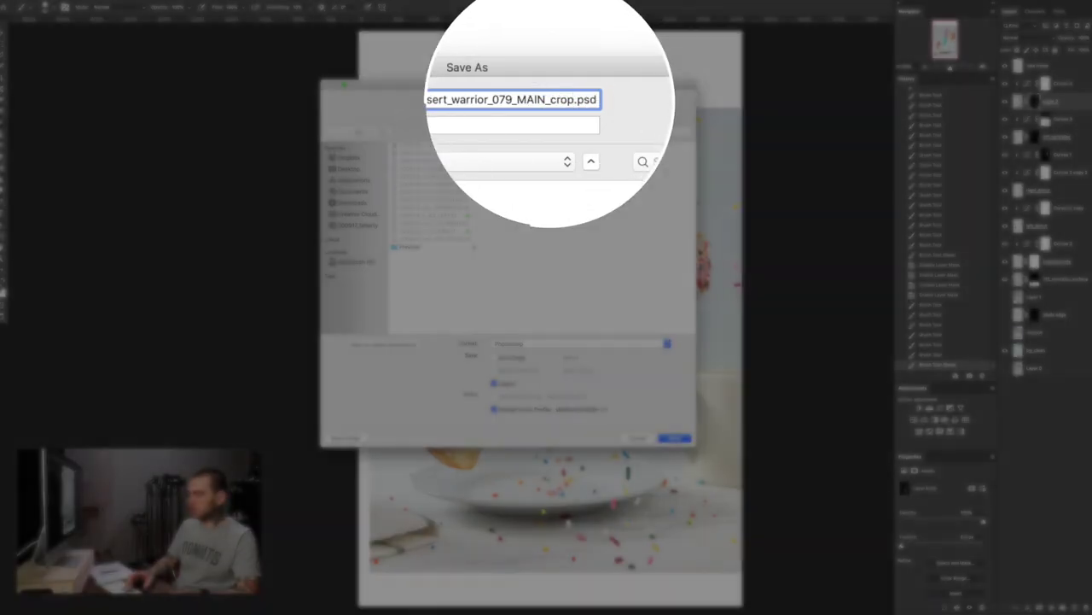
pyautogui.press('Return')
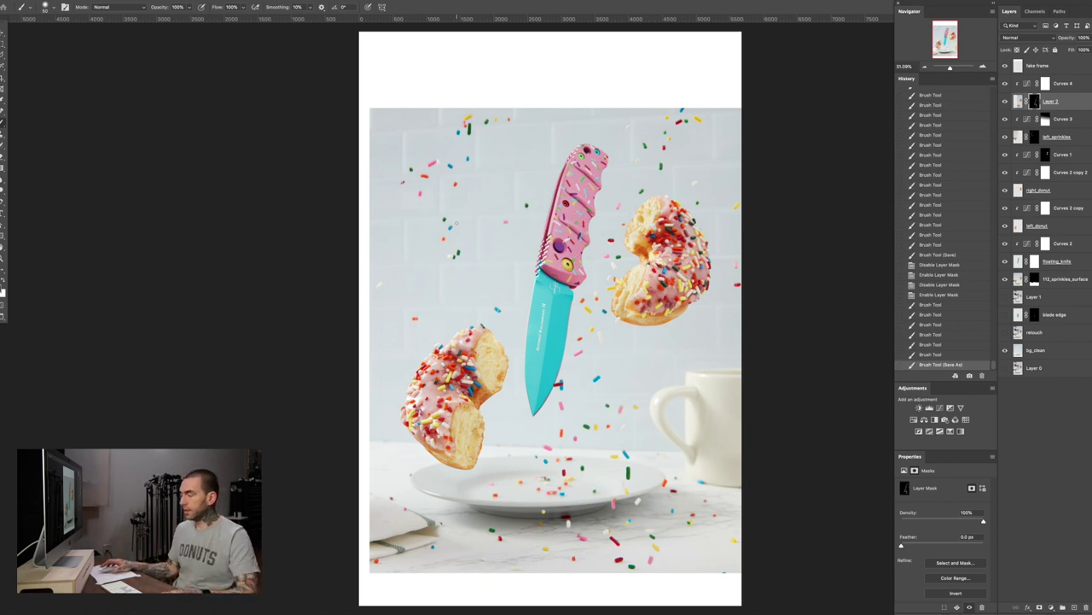
# Hide the fake frame layer and stamp all visible layers into a new layer above Curves 4
pyautogui.click(1005, 68)
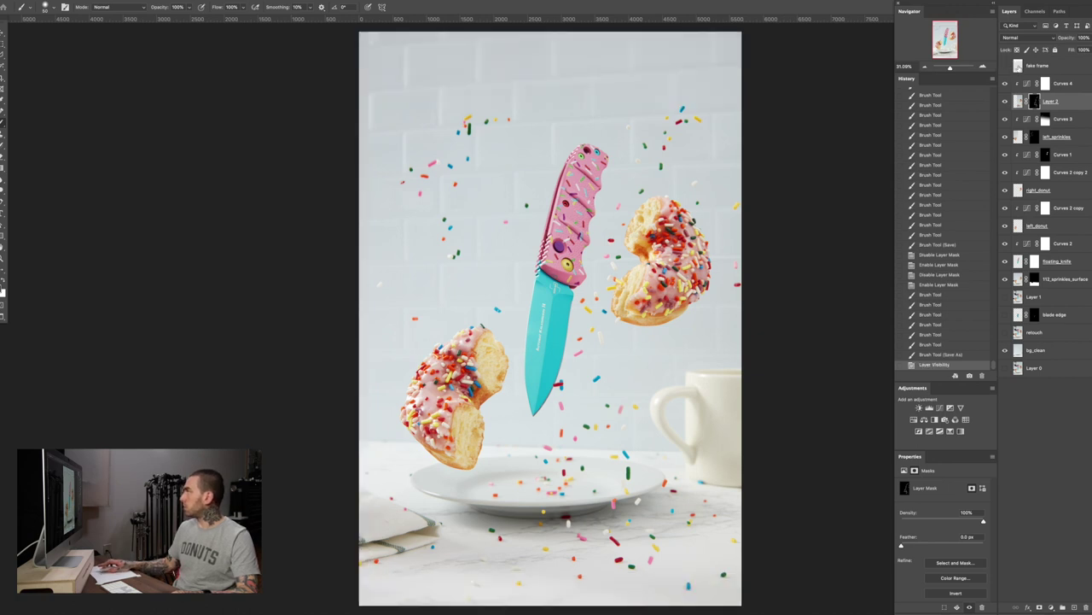
pyautogui.click(1006, 67)
pyautogui.click(1006, 68)
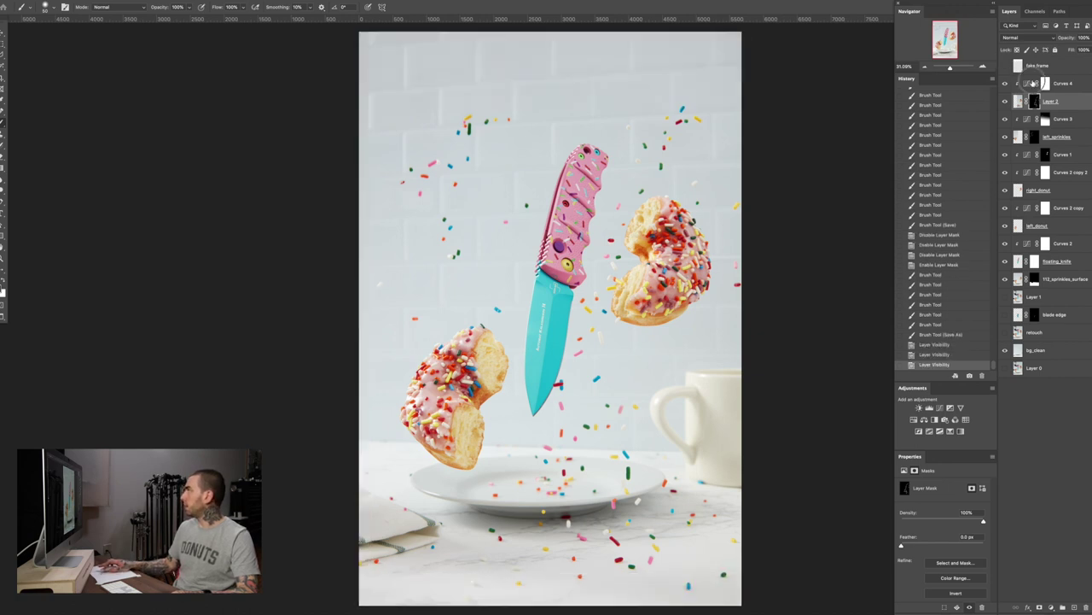
pyautogui.click(1035, 84)
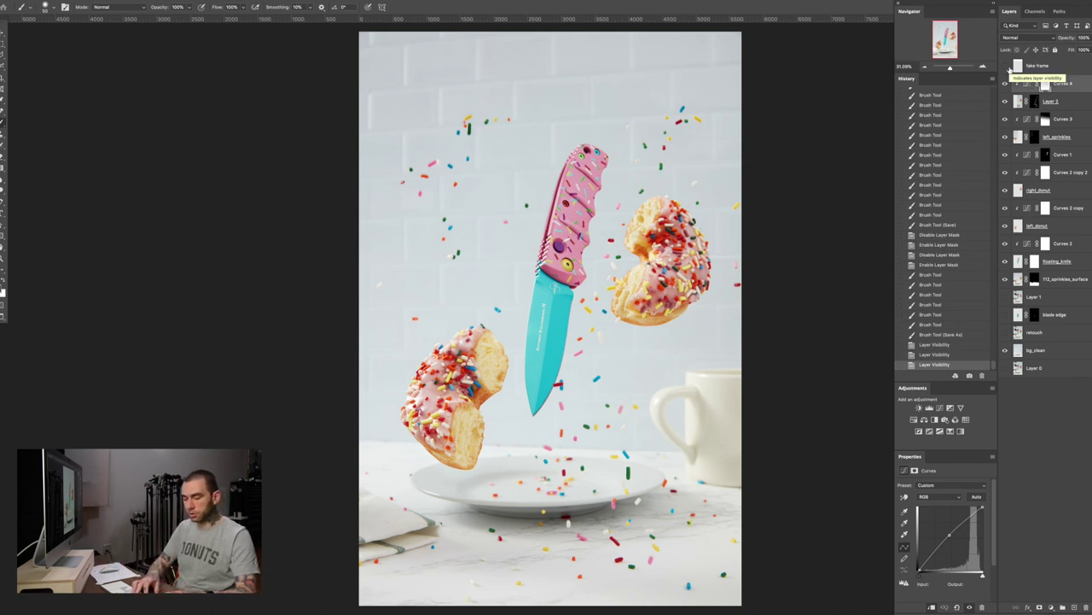
pyautogui.hotkey('ctrl', 'alt', 'shift', 'e')
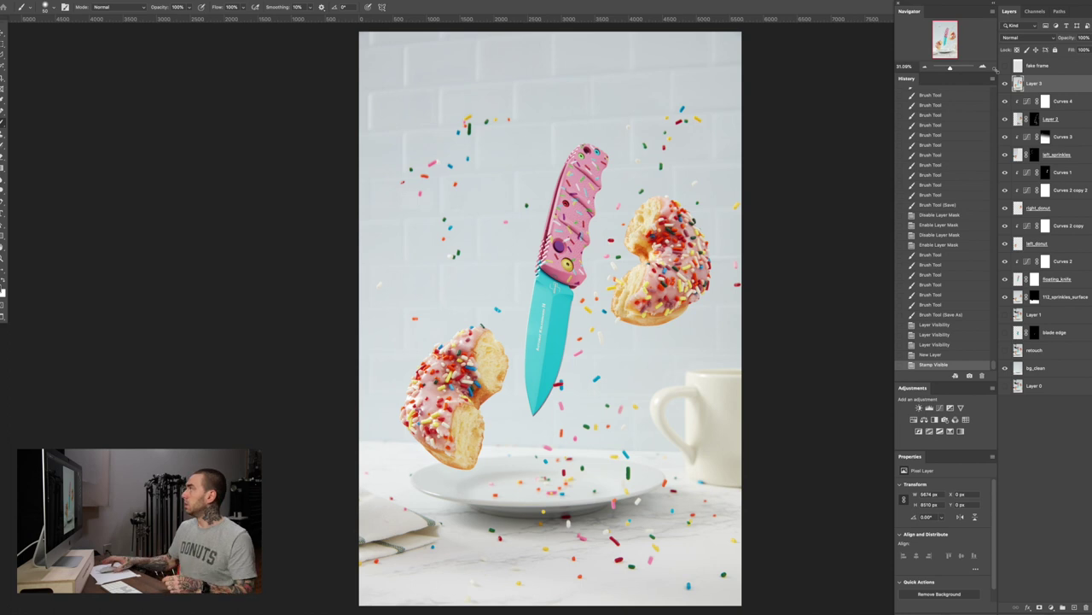
# Hide every visible layer beneath the stamped layer, from Curves 4 down to bg_clean, toggle the stamped layer to check it, and save
pyautogui.click(1005, 67)
pyautogui.click(1004, 67)
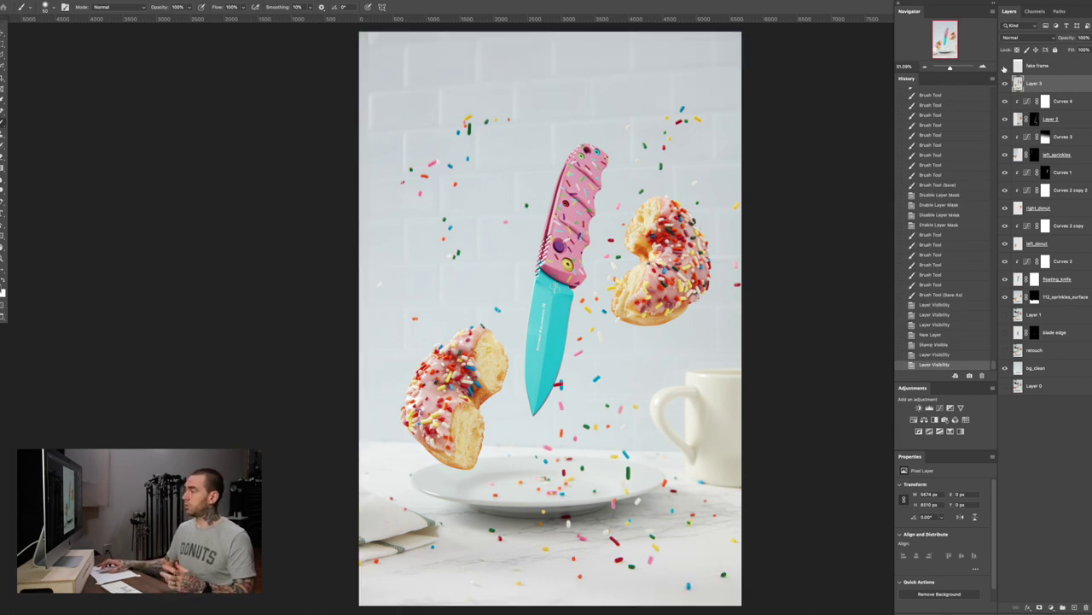
pyautogui.moveTo(1004, 101); pyautogui.dragTo(1004, 371)
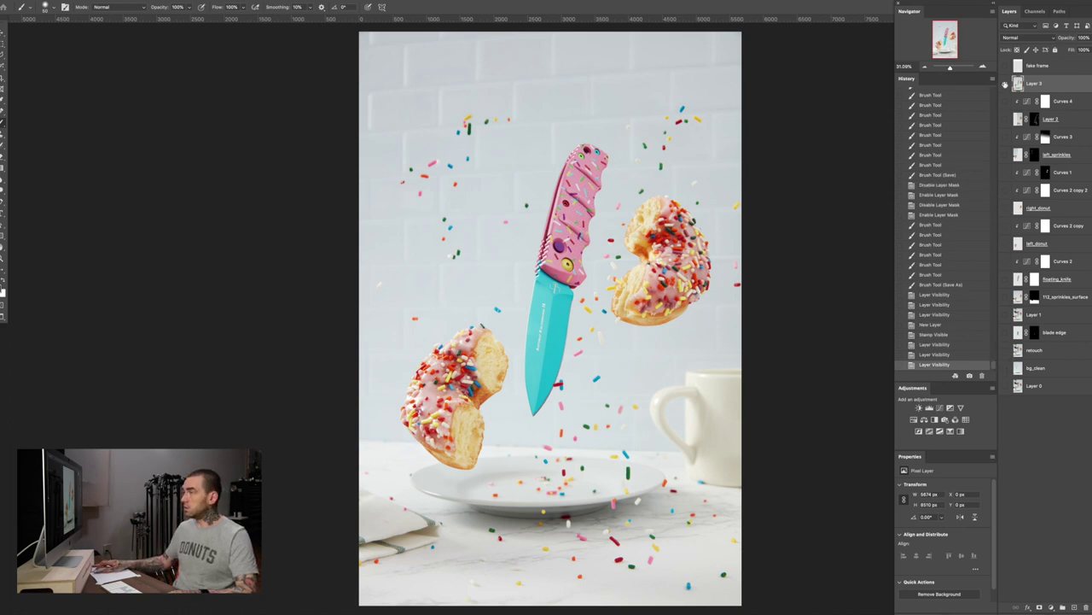
pyautogui.click(1004, 82)
pyautogui.click(1005, 83)
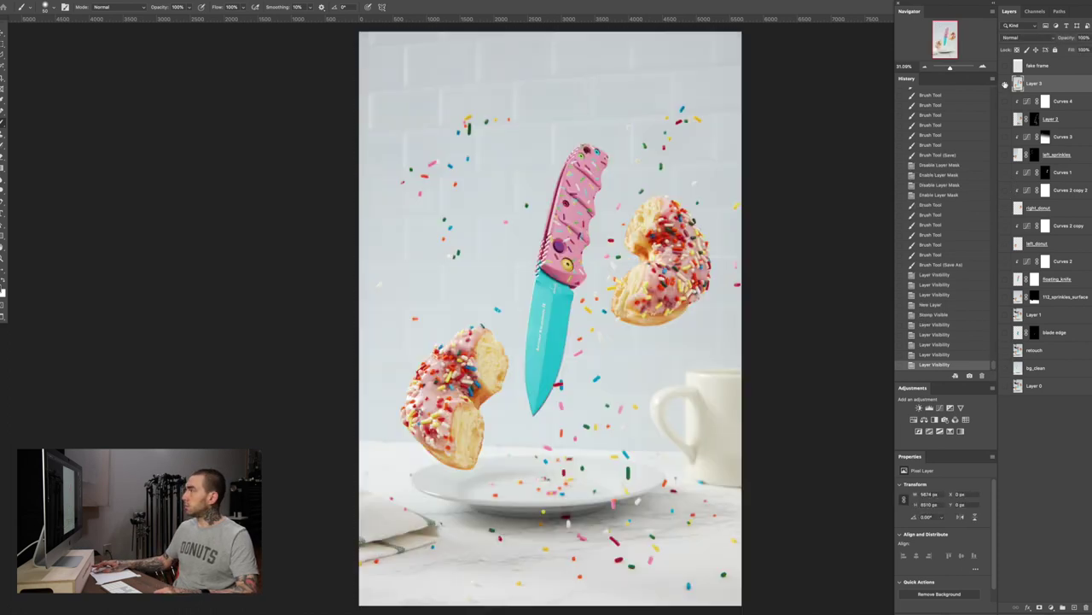
pyautogui.press('super+s')
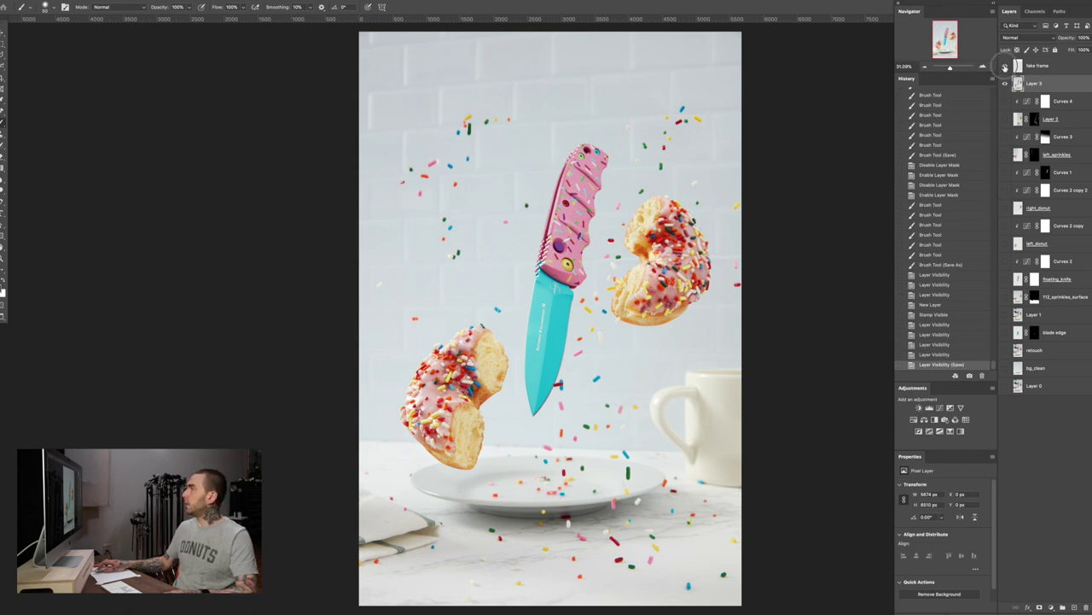
# Show the guides with the fake frame hidden, and crop the image at 4:5 to the guide-marked frame area
pyautogui.click(1004, 66)
pyautogui.press('c')
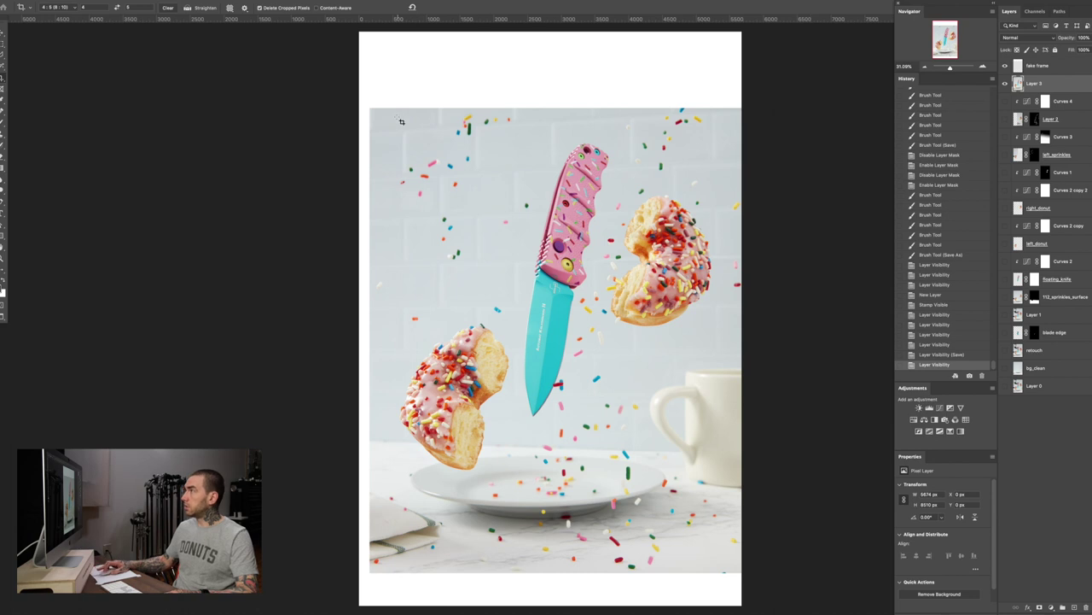
pyautogui.click(1005, 66)
pyautogui.press('super+;')
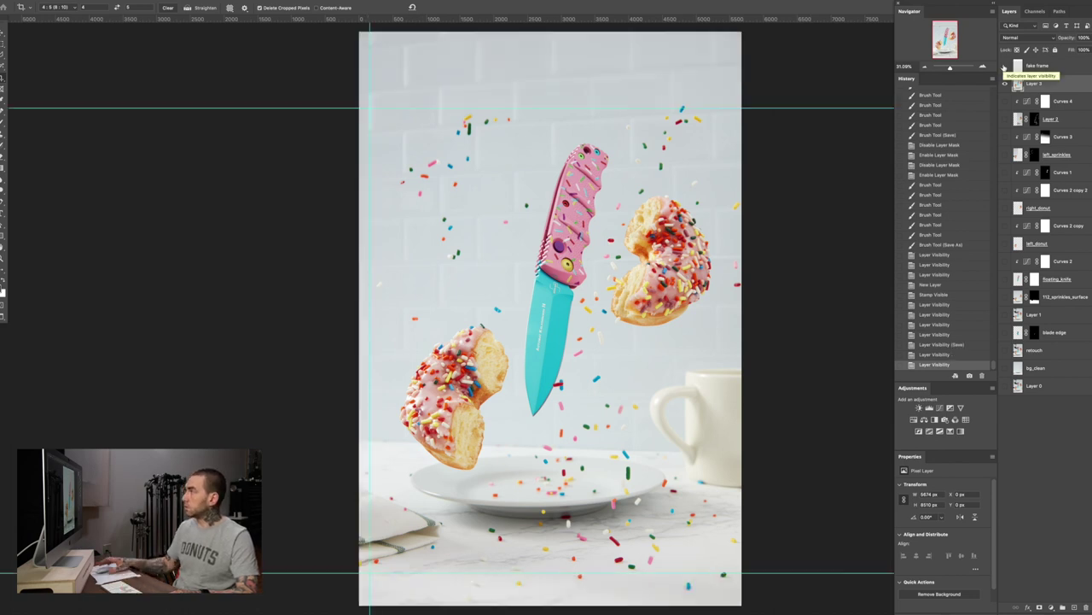
pyautogui.moveTo(370, 109); pyautogui.dragTo(741, 570)
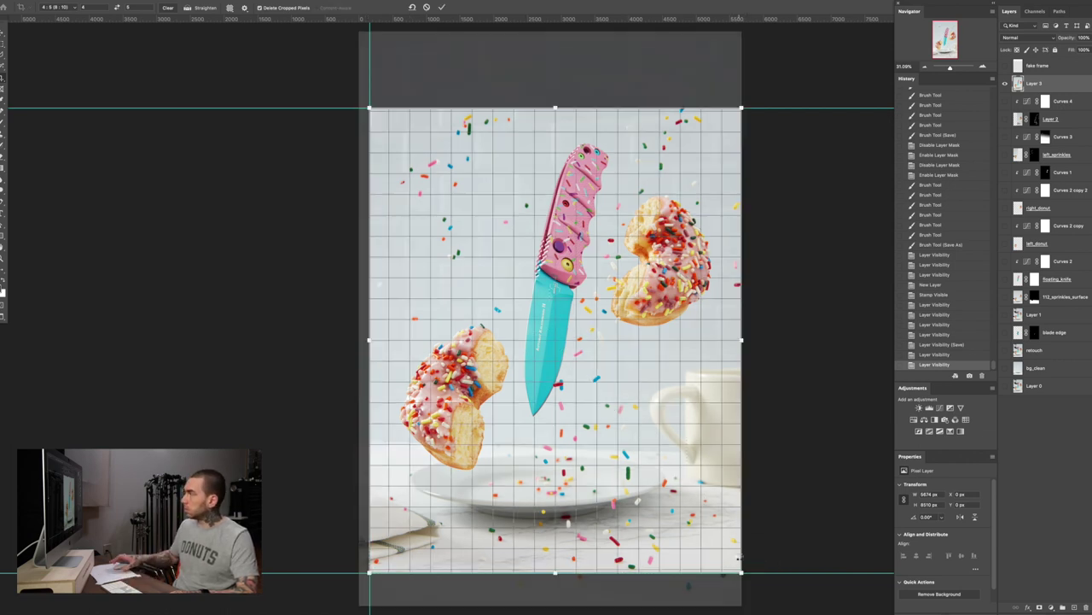
pyautogui.press('Return')
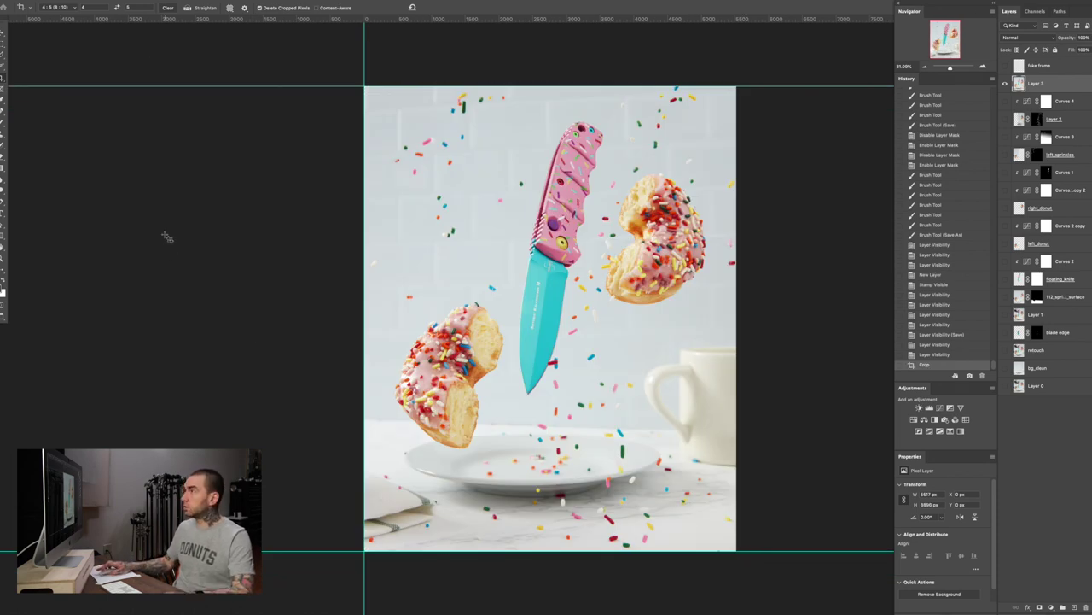
# Flatten the image, discarding the hidden layers
pyautogui.click(137, 5)
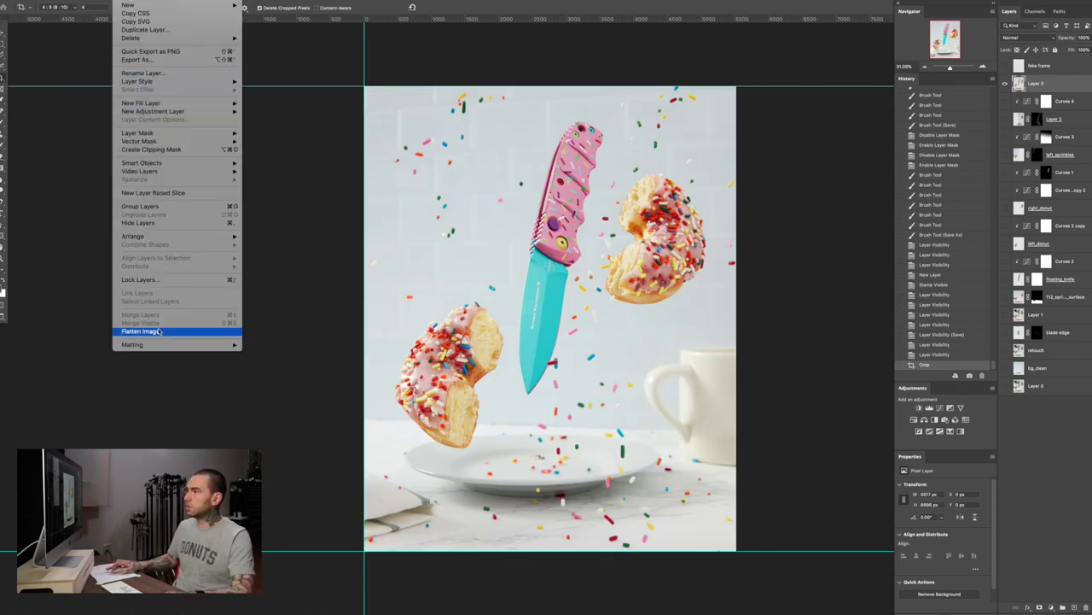
pyautogui.click(161, 333)
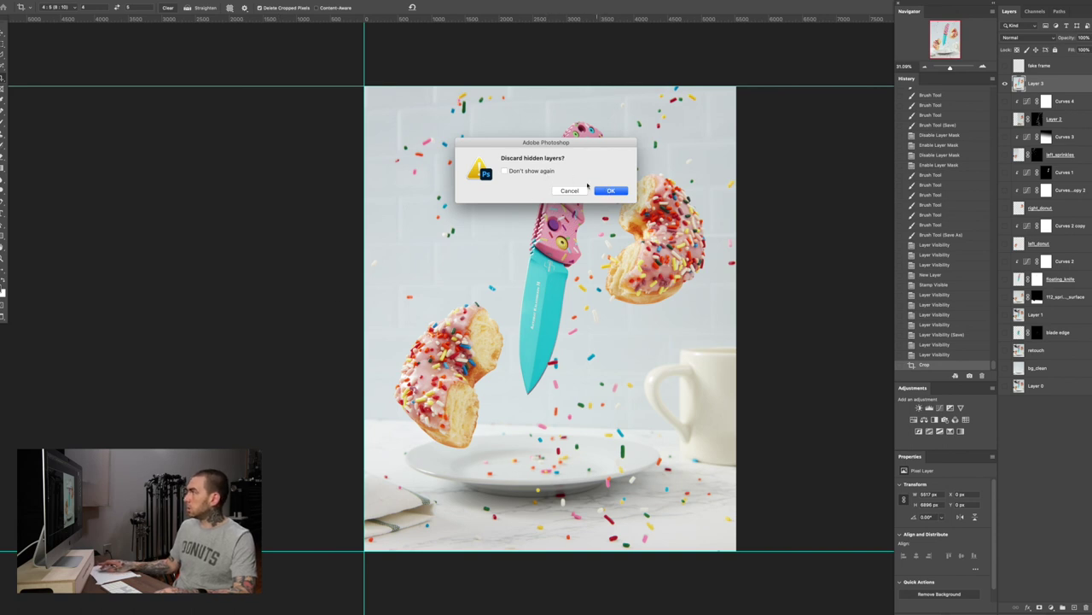
pyautogui.moveTo(523, 142); pyautogui.dragTo(518, 170)
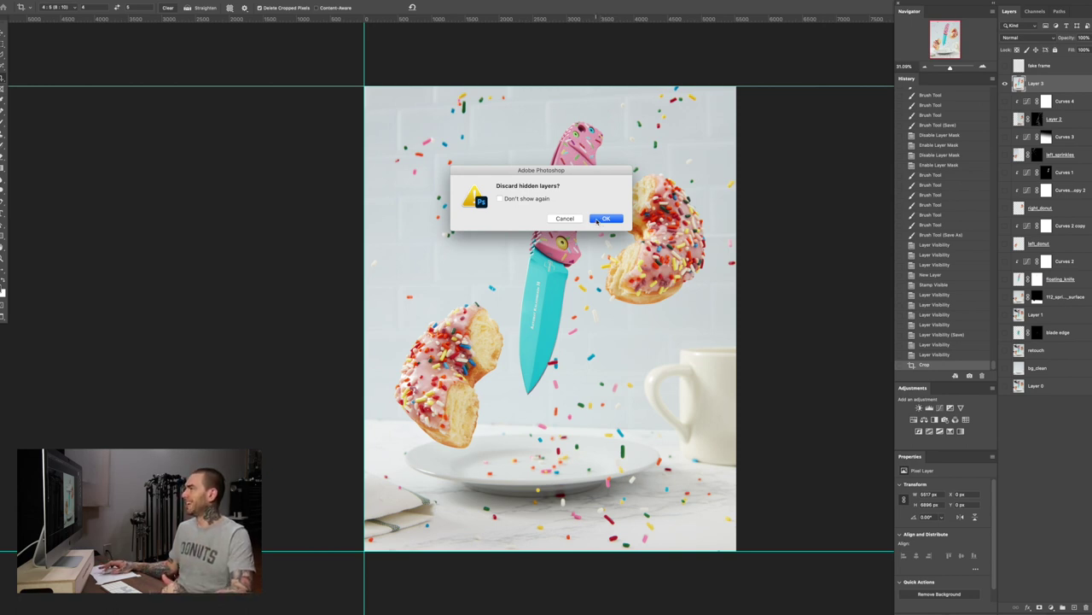
pyautogui.click(602, 219)
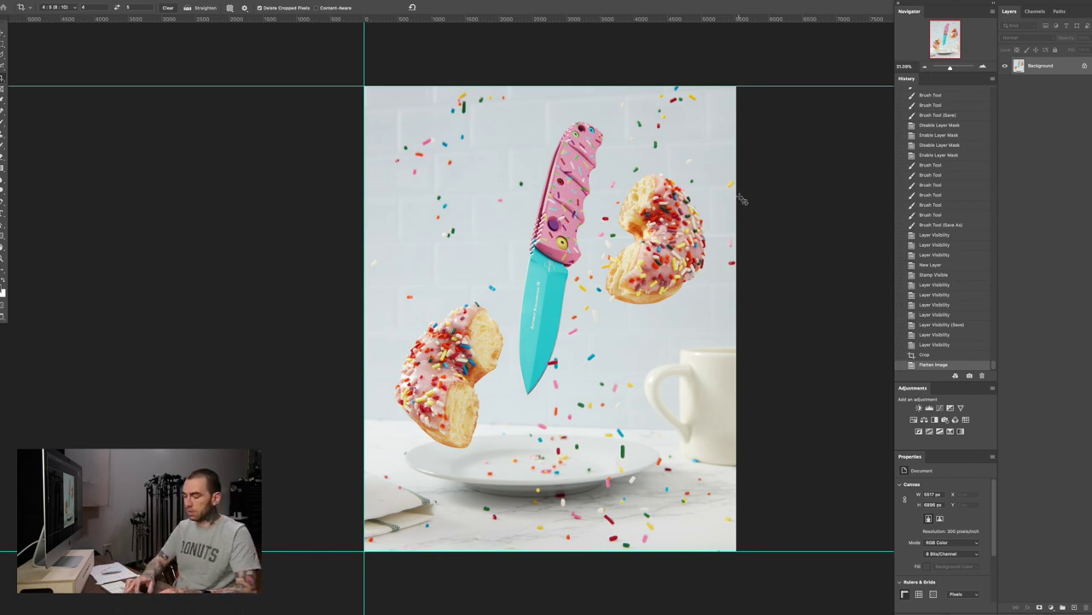
# Resize the flattened image to a height of 2000 pixels, keeping the proportions for a width of 1600 pixels
pyautogui.press('super+alt+i')
pyautogui.moveTo(605, 301); pyautogui.dragTo(578, 302)
pyautogui.write('200')
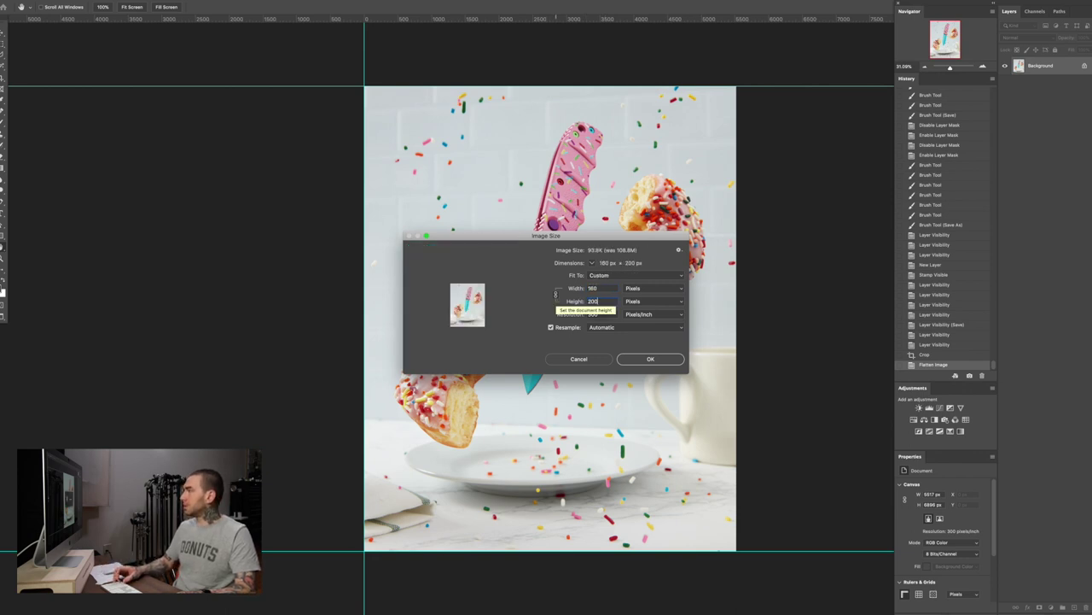
pyautogui.write('0')
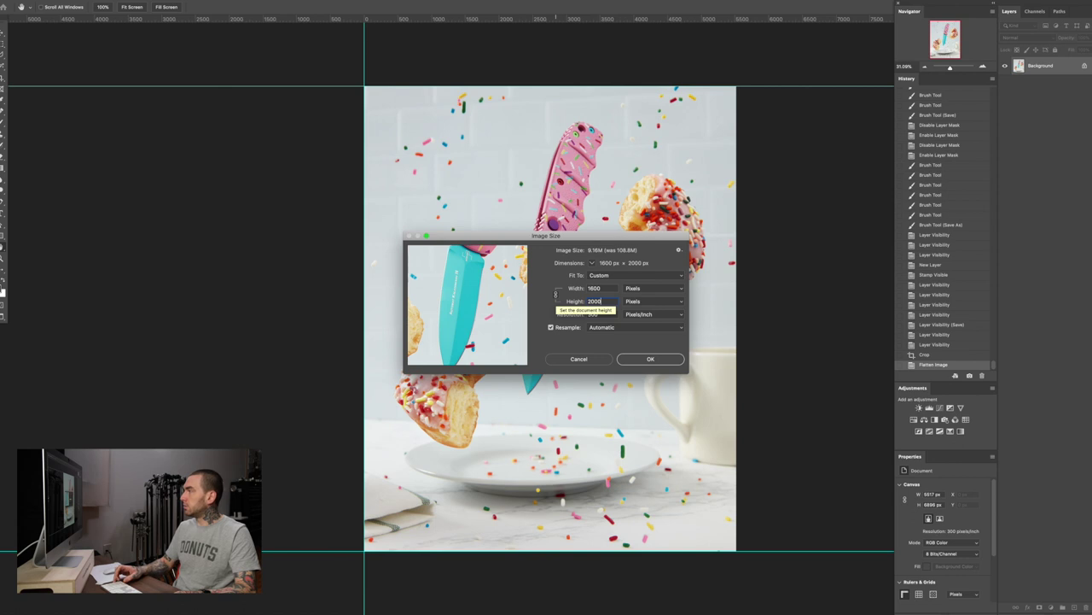
pyautogui.press('Return')
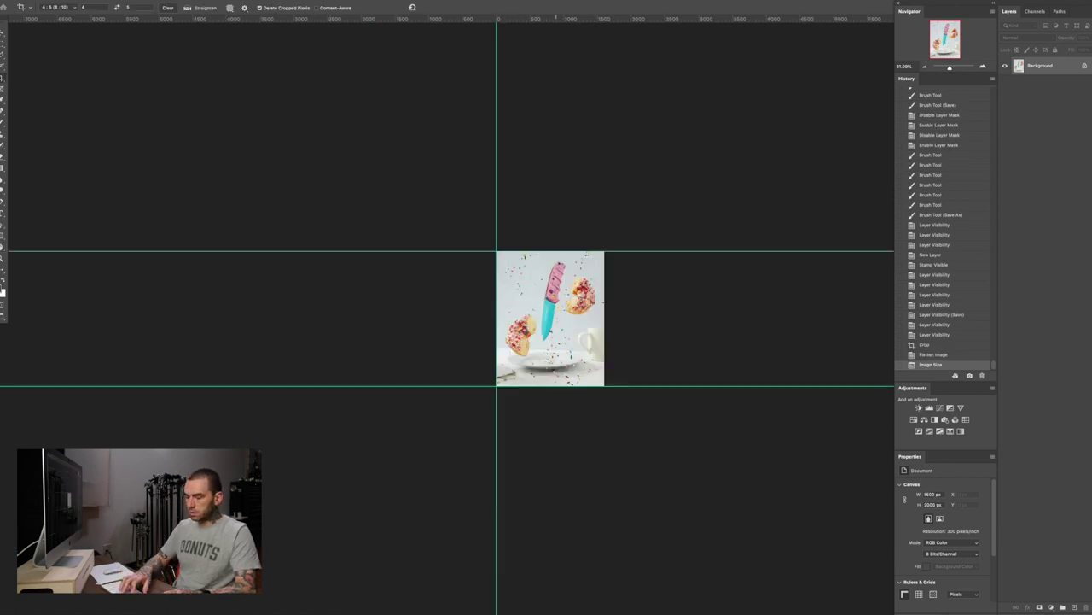
# Hide the guides and inspect the resized image at 100% and fitted to the screen
pyautogui.press('super+;')
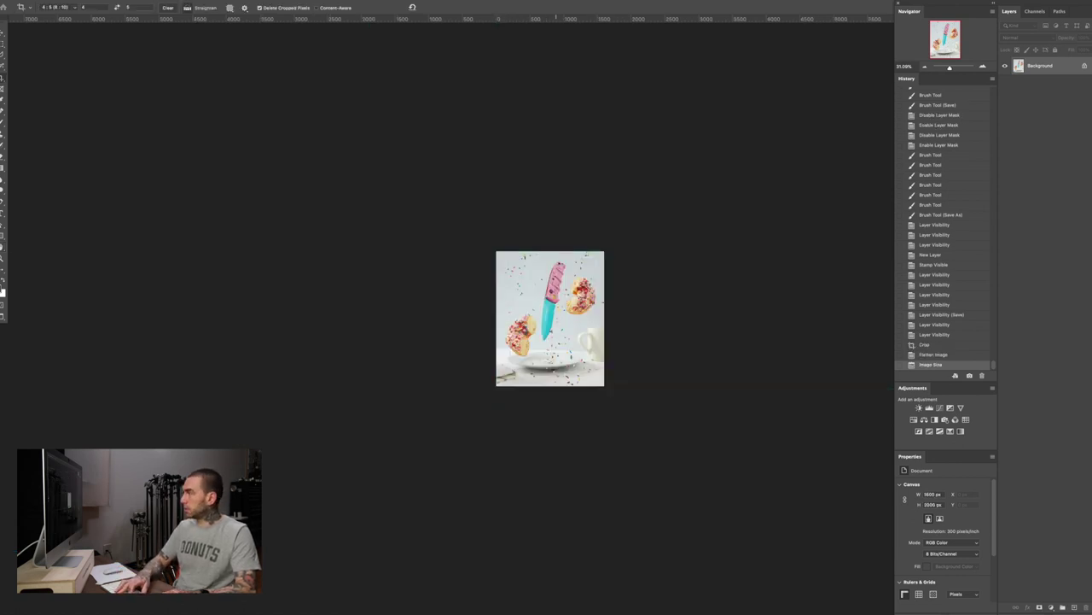
pyautogui.hotkey('ctrl', '1')
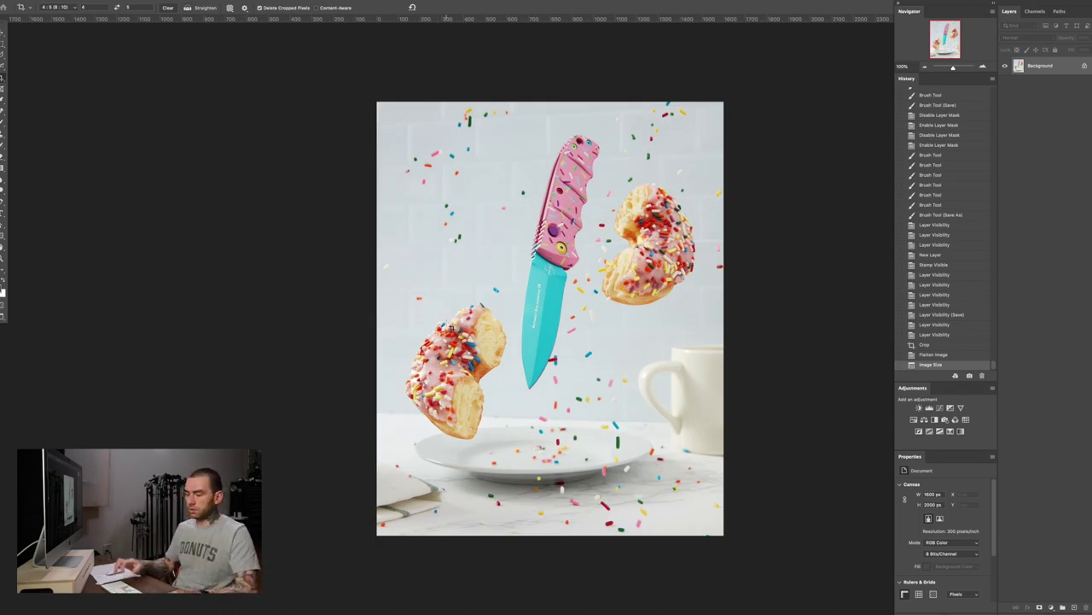
pyautogui.hotkey('ctrl', '0')
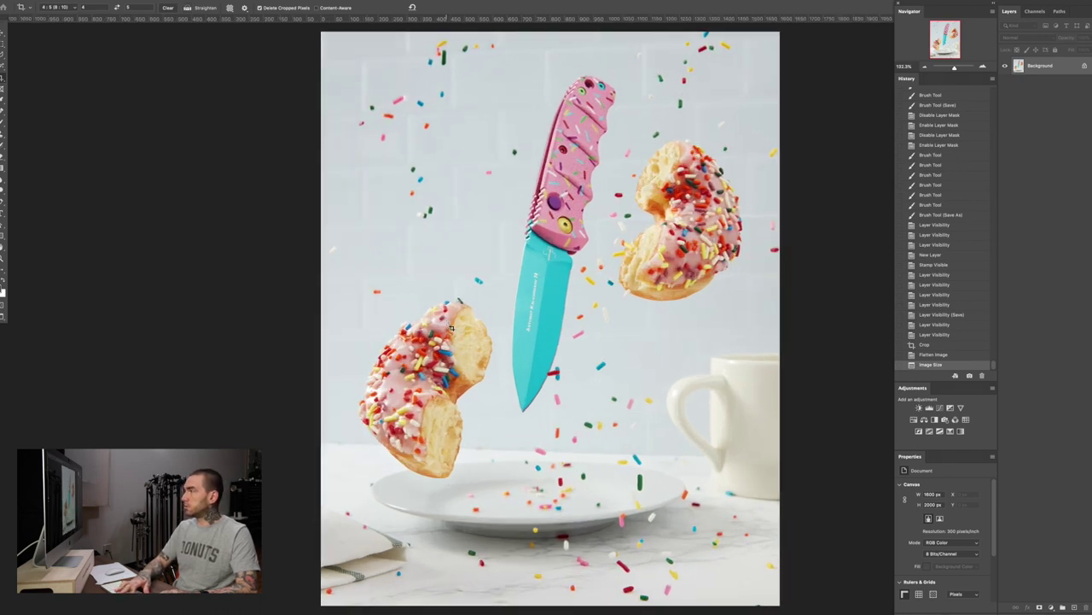
pyautogui.hotkey('ctrl', '1')
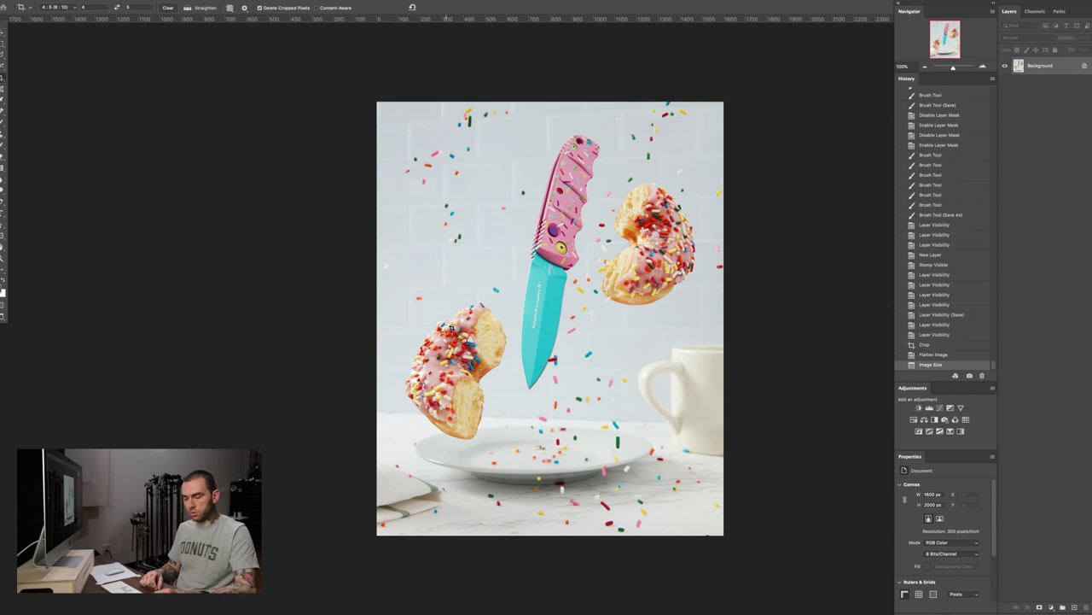
# Start saving the image under a new name and choose JPEG as the format
pyautogui.press('super+shift+s')
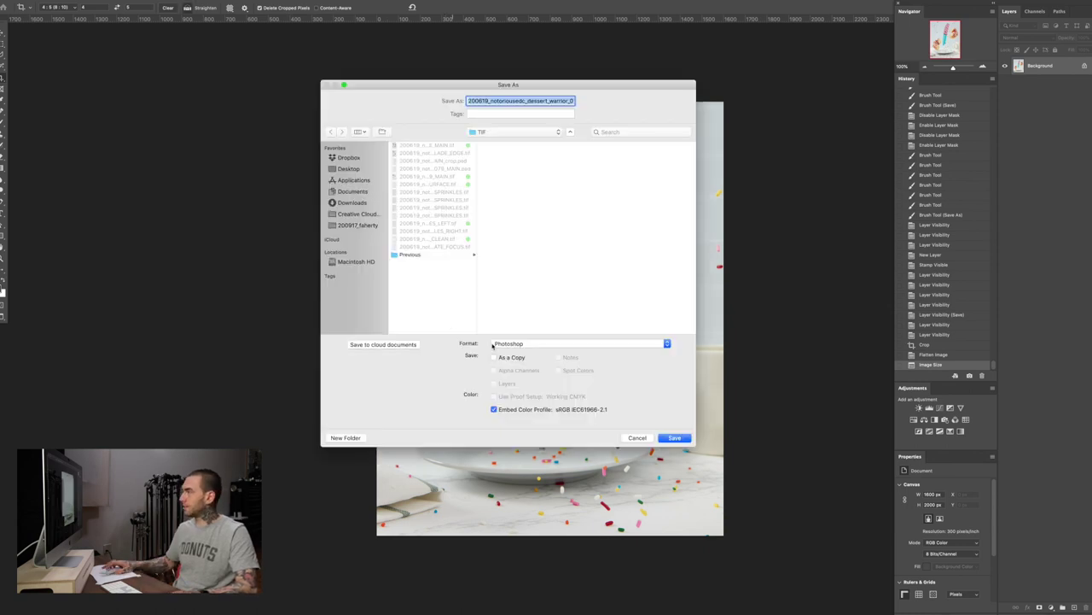
pyautogui.click(510, 343)
pyautogui.click(529, 398)
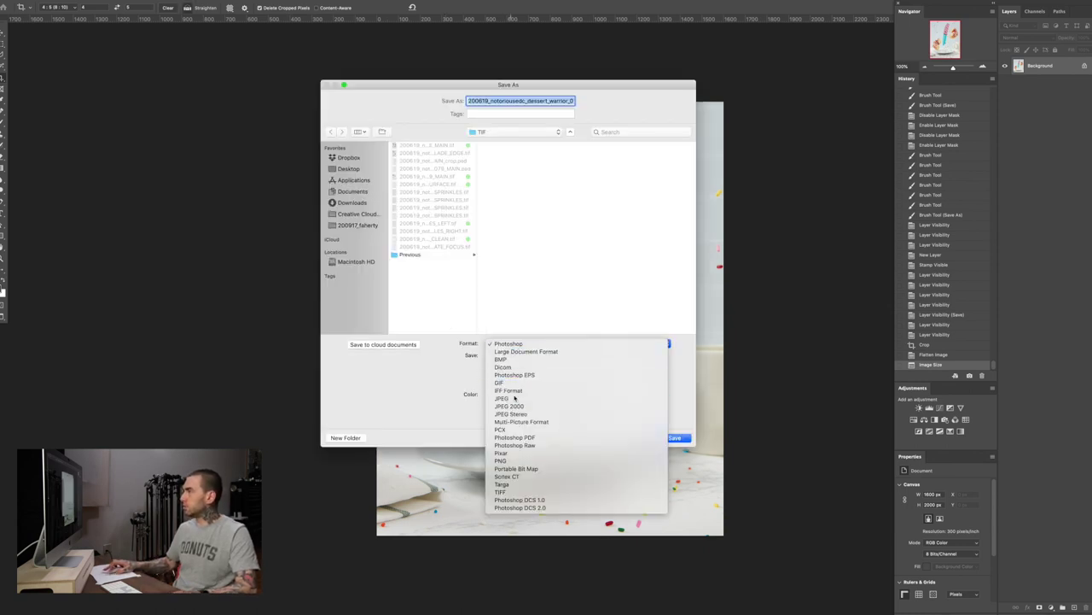
pyautogui.click(441, 296)
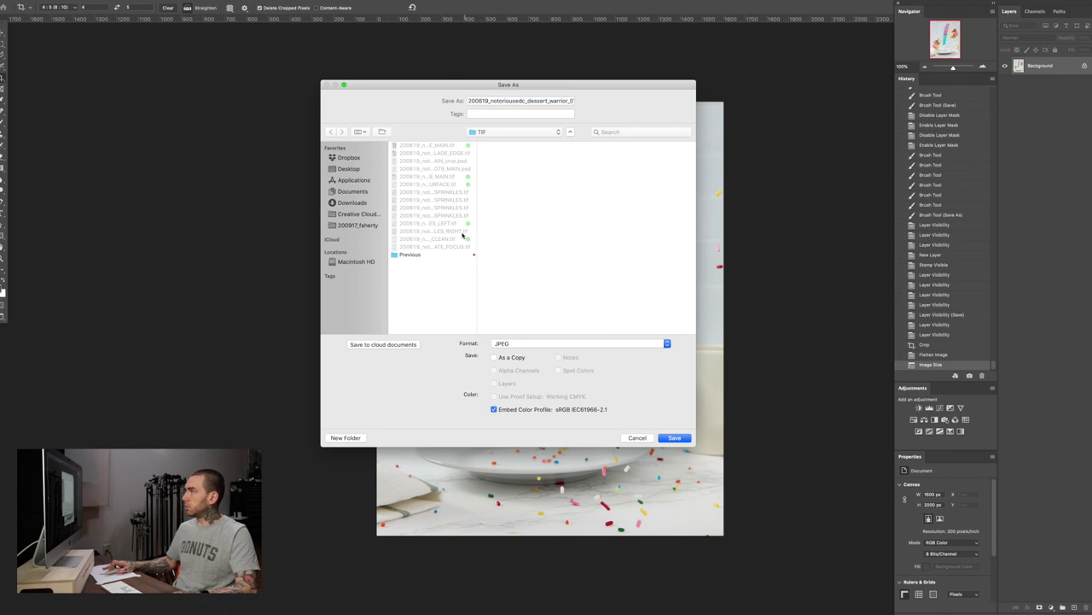
# Replace the "079_MAIN_crop" ending of the file name with "ig" and save the JPEG at Maximum quality 12, Progressive, 3 scans
pyautogui.click(548, 100)
pyautogui.press('Down')
pyautogui.press('Left')
pyautogui.press('Left')
pyautogui.press('Left')
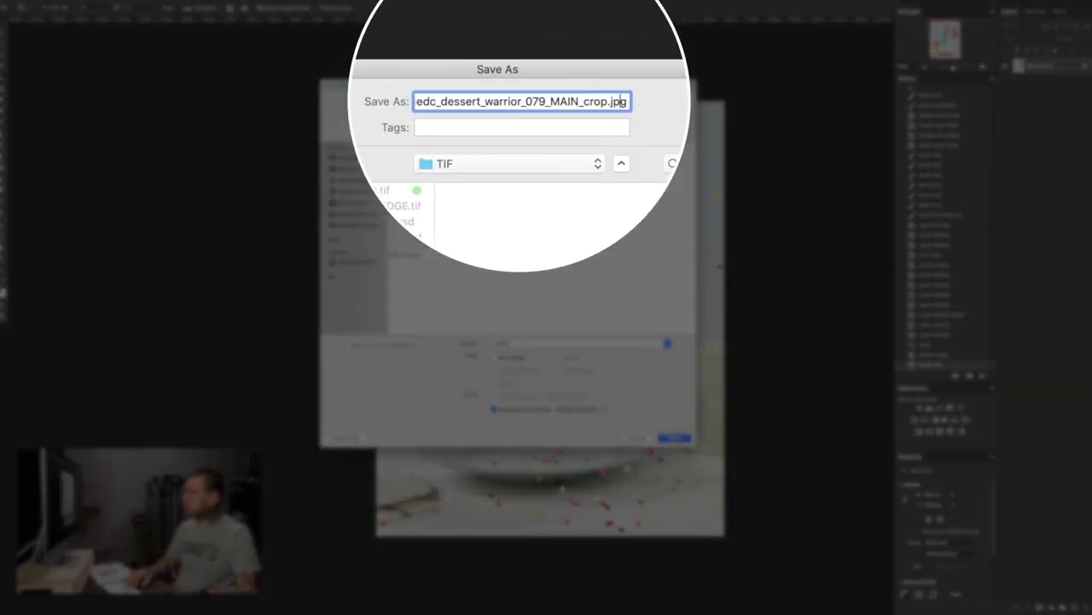
pyautogui.press('BackSpace')
pyautogui.press('BackSpace')
pyautogui.press('BackSpace')
pyautogui.press('BackSpace')
pyautogui.press('BackSpace')
pyautogui.press('BackSpace')
pyautogui.press('BackSpace')
pyautogui.press('BackSpace')
pyautogui.press('BackSpace')
pyautogui.press('BackSpace')
pyautogui.press('BackSpace')
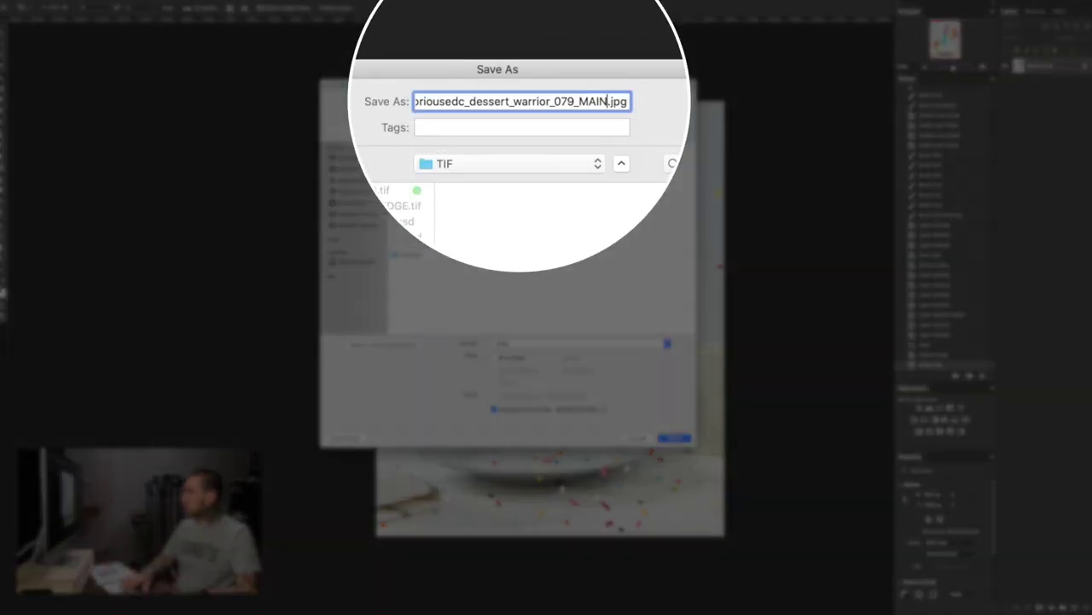
pyautogui.press('BackSpace')
pyautogui.press('BackSpace')
pyautogui.write('ig')
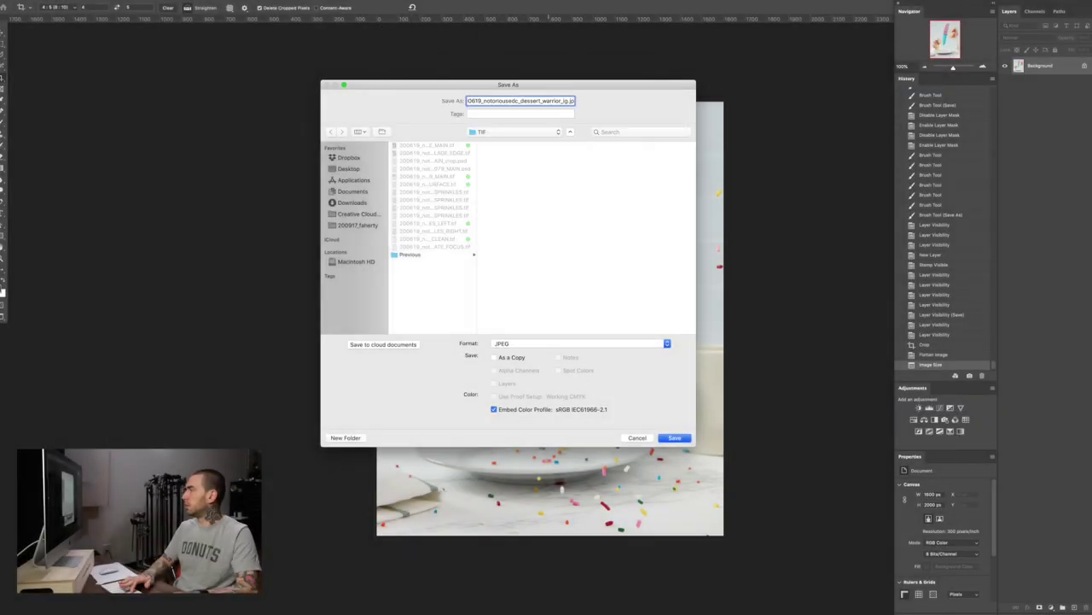
pyautogui.press('Return')
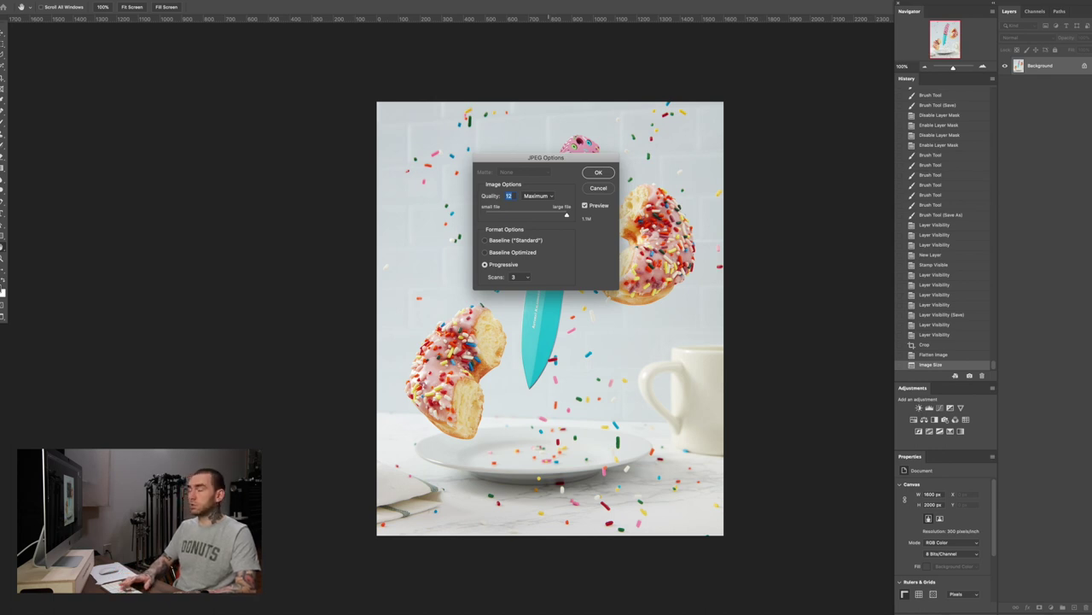
pyautogui.press('Return')
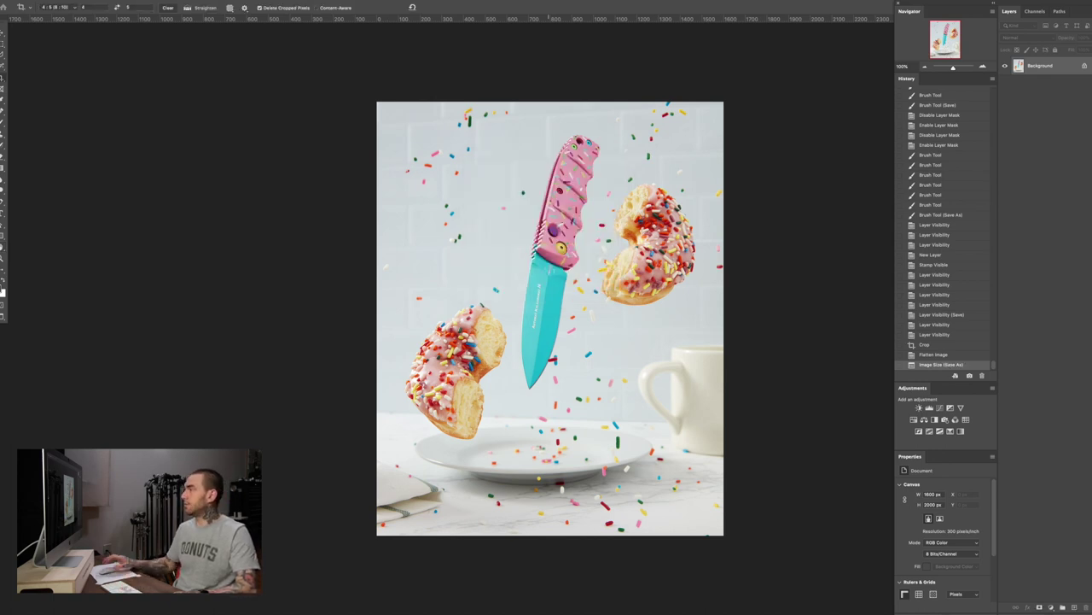